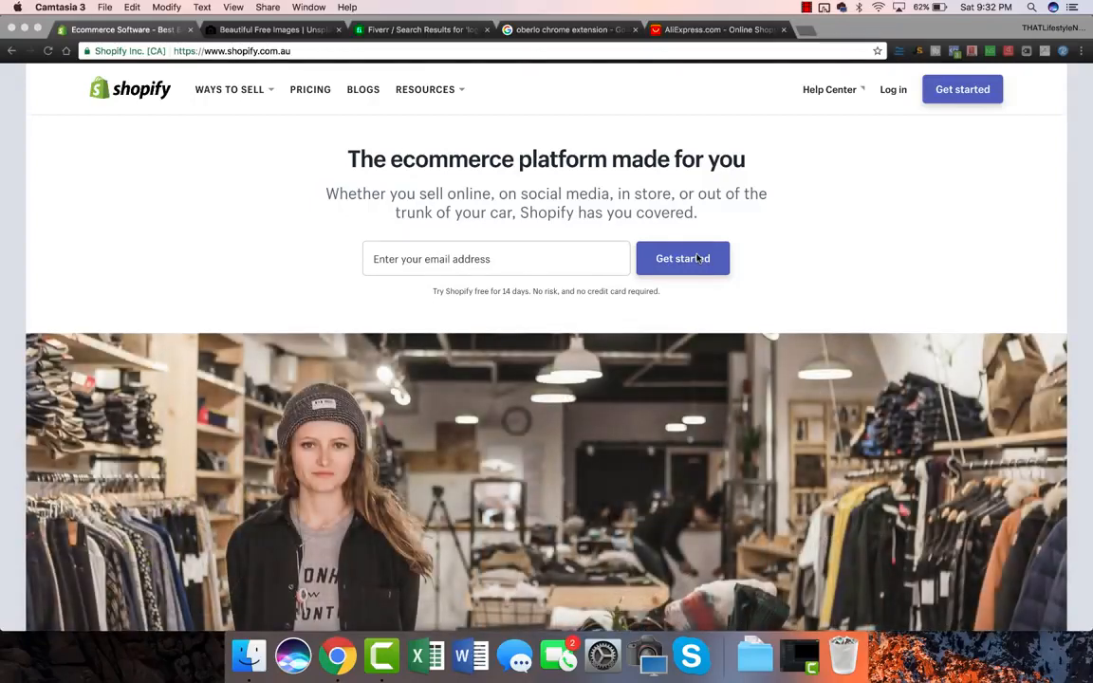
Step: Start the free 14-day trial sign-up from the Get started button on shopify.com
left_click(964, 91)
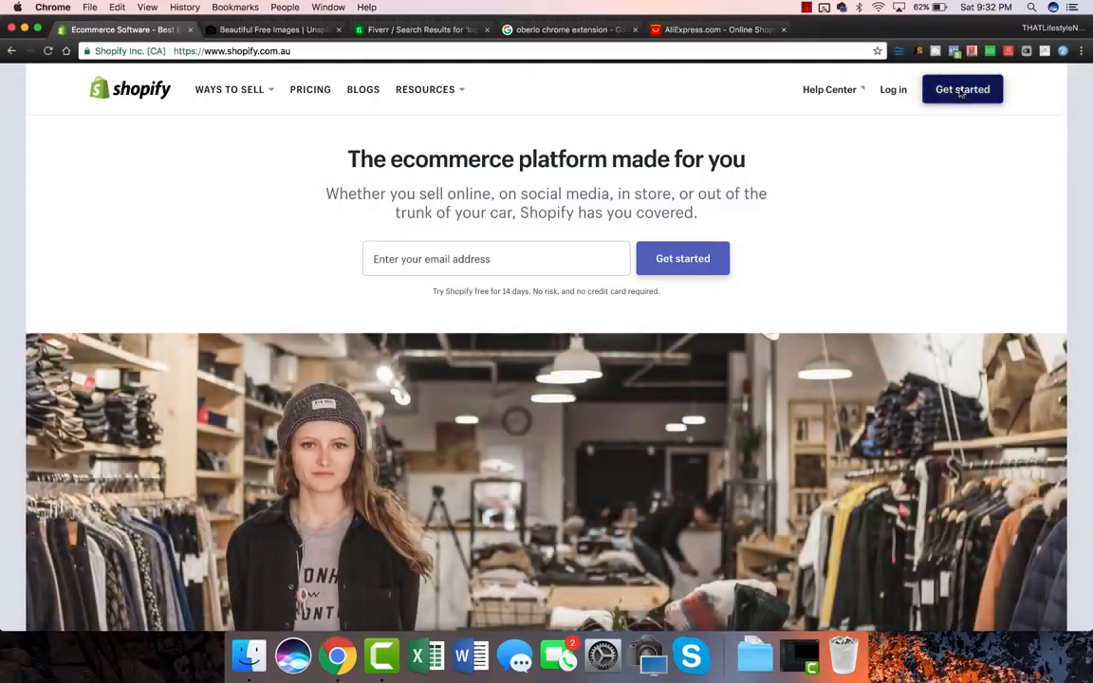
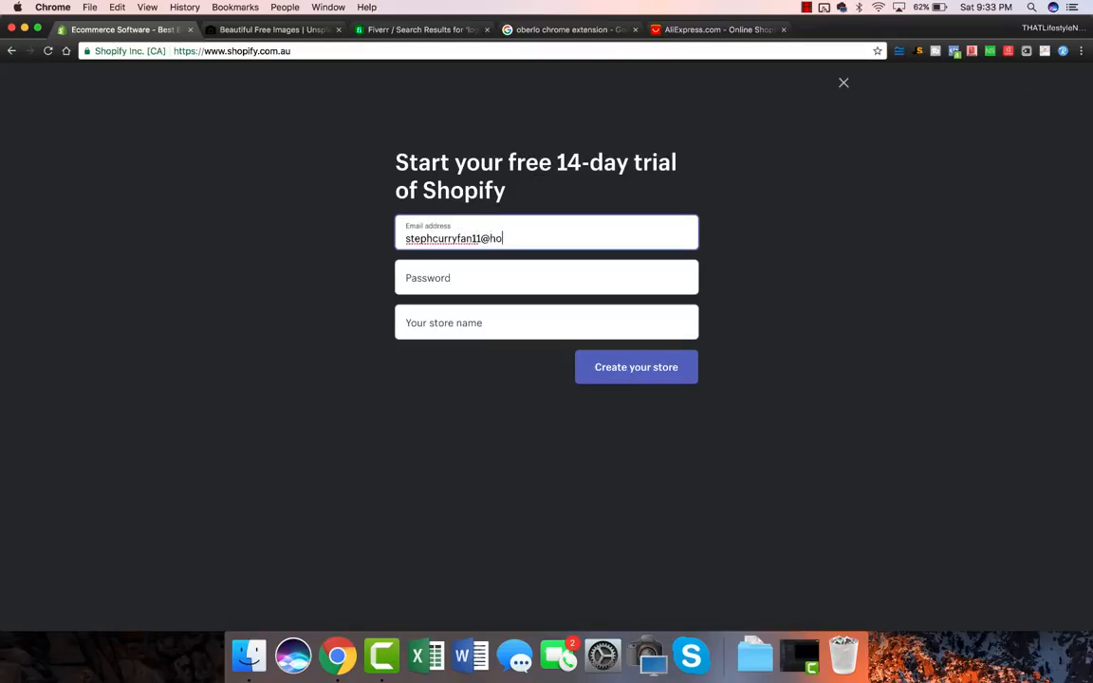
Step: Enter the account's Gmail address and password in the trial sign-up form
key("Tab")
type("***********")
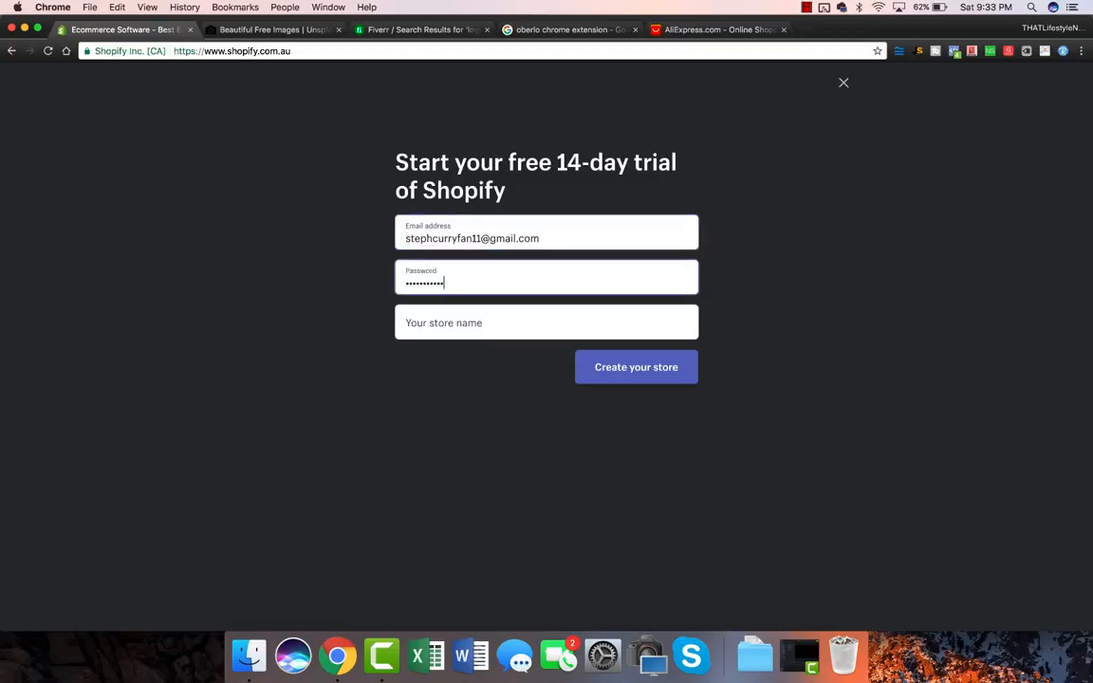
Step: Name the store 'GolfSamurai' and create it
left_click(467, 329)
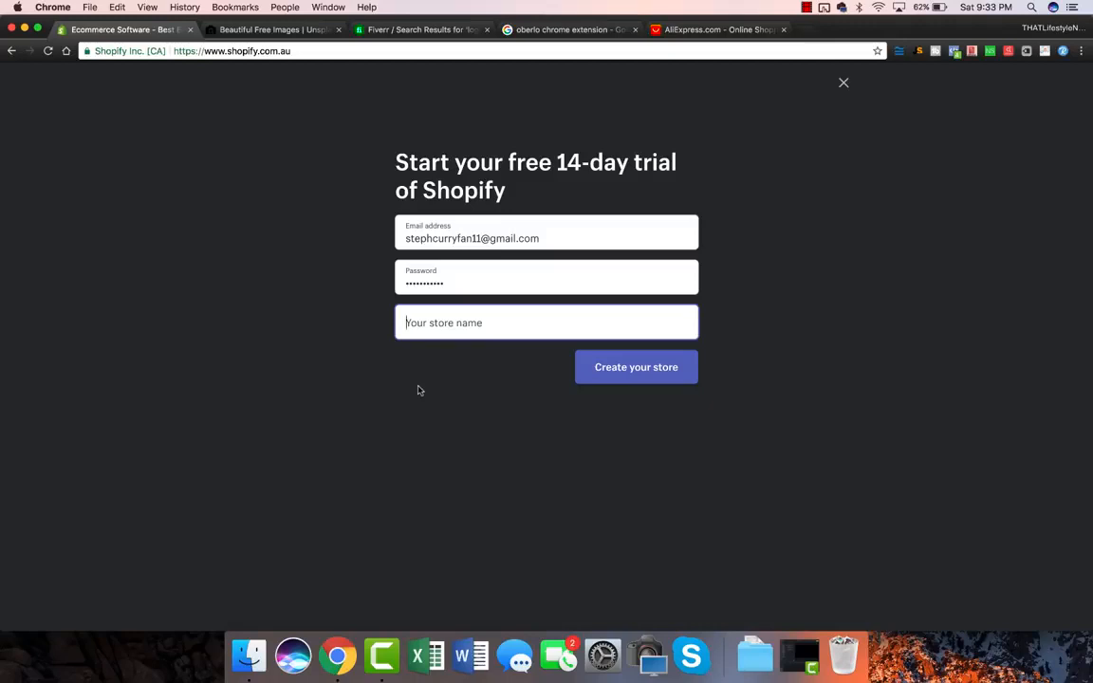
type("Golf Samu")
key("BackSpace")
key("BackSpace")
key("BackSpace")
key("BackSpace")
key("BackSpace")
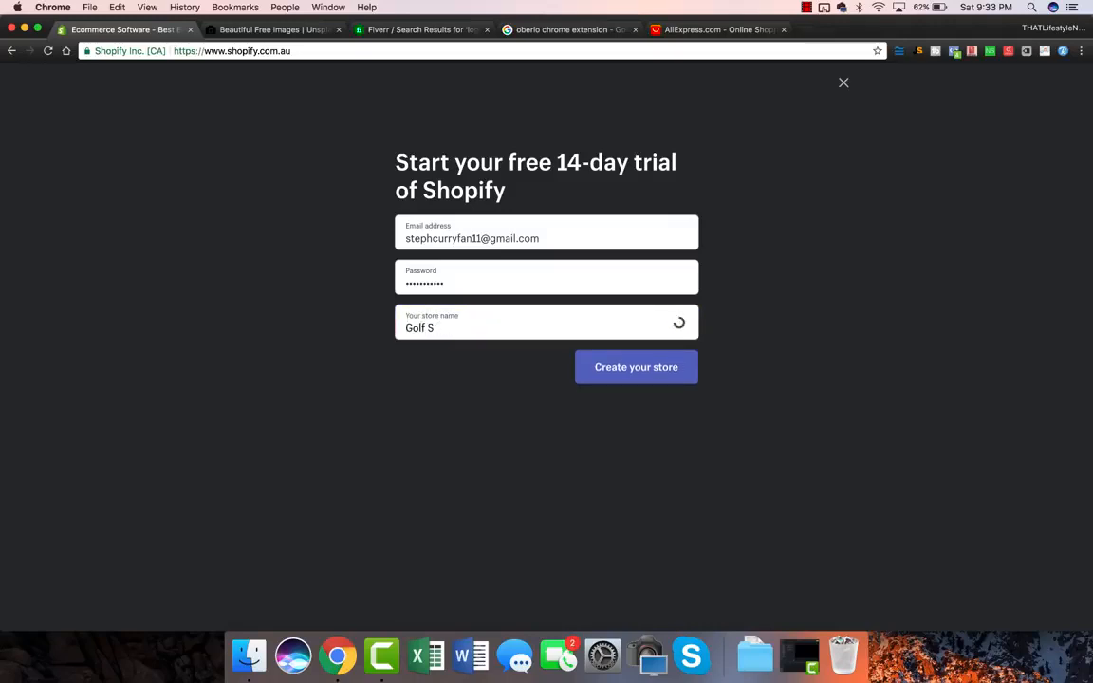
type("Samurai")
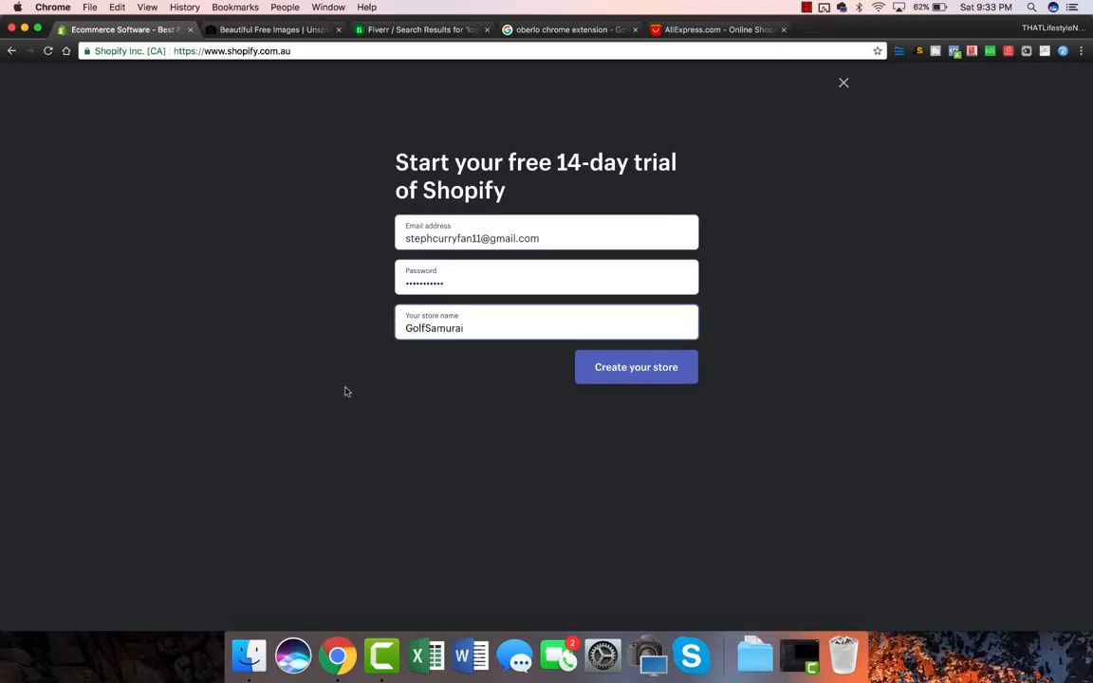
left_click(624, 378)
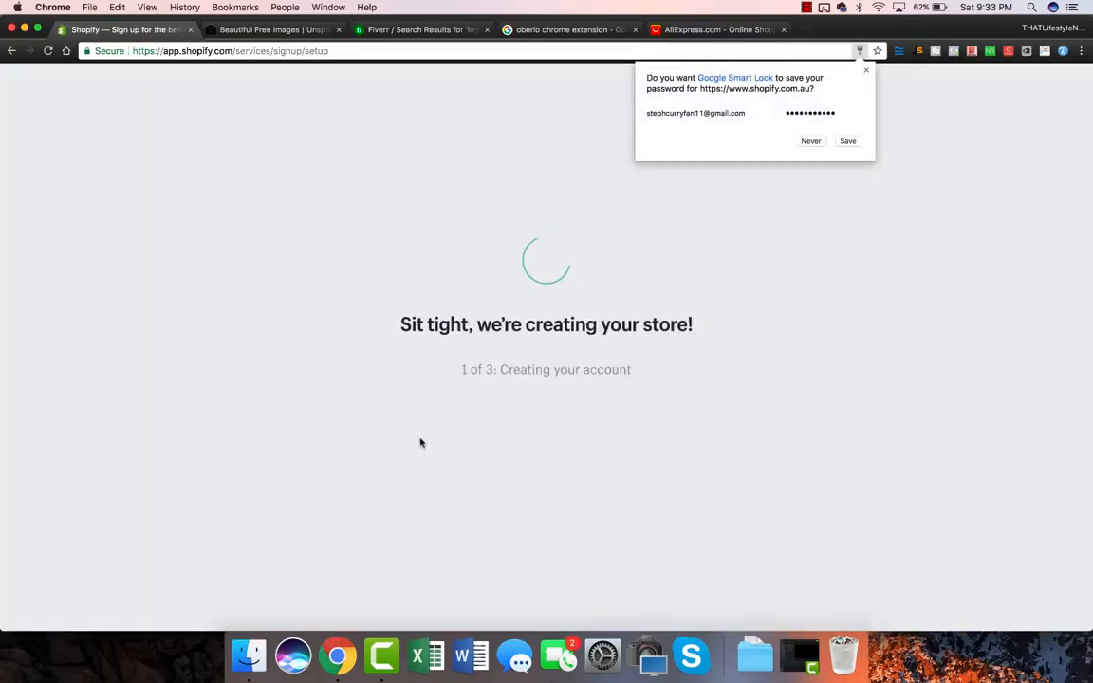
Step: Dismiss Chrome's save-password popup and let the setup questionnaire load
left_click(845, 142)
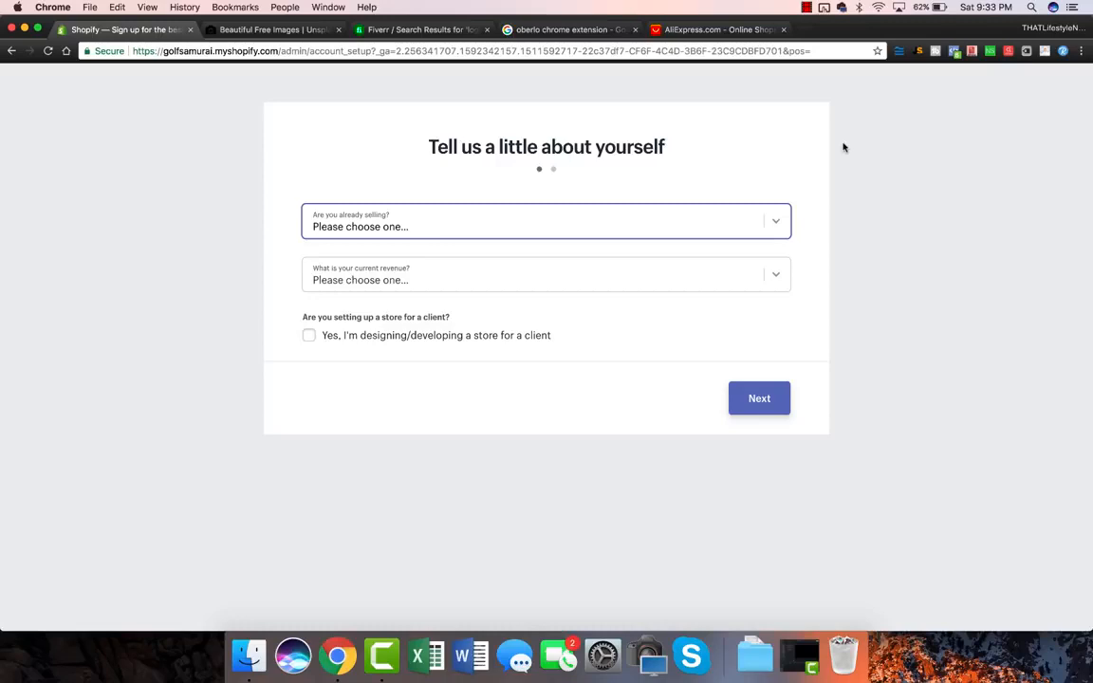
Step: Answer the questionnaire: sells with a different system, Amazon, $1,000,000+ revenue, then continue
left_click(668, 222)
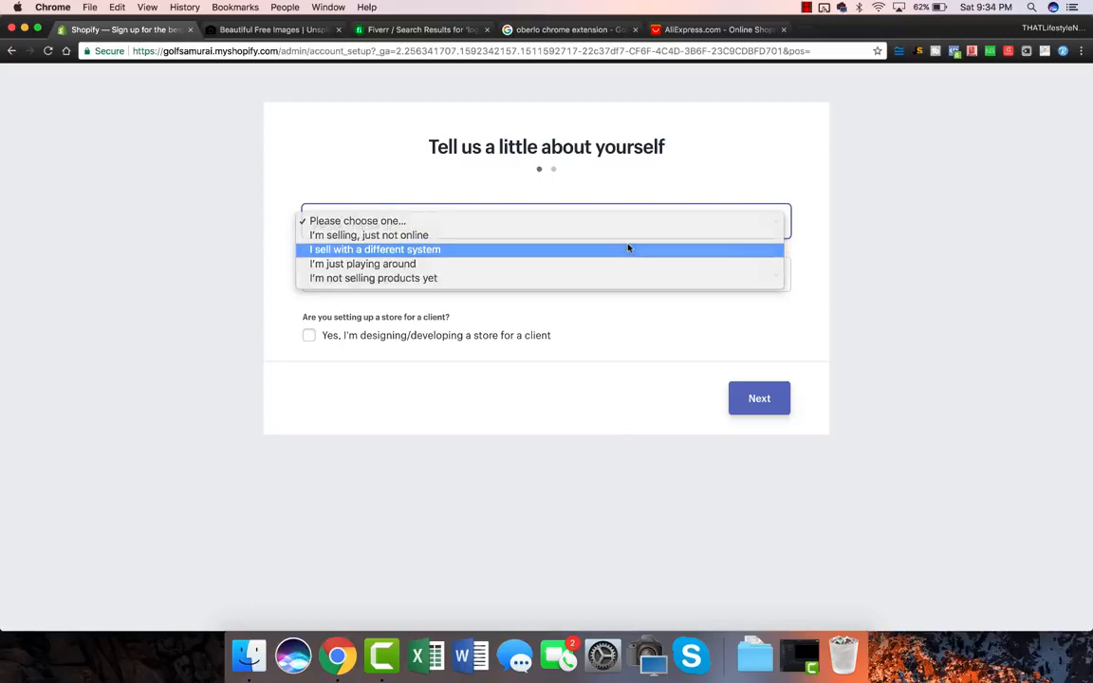
left_click(628, 247)
left_click(377, 279)
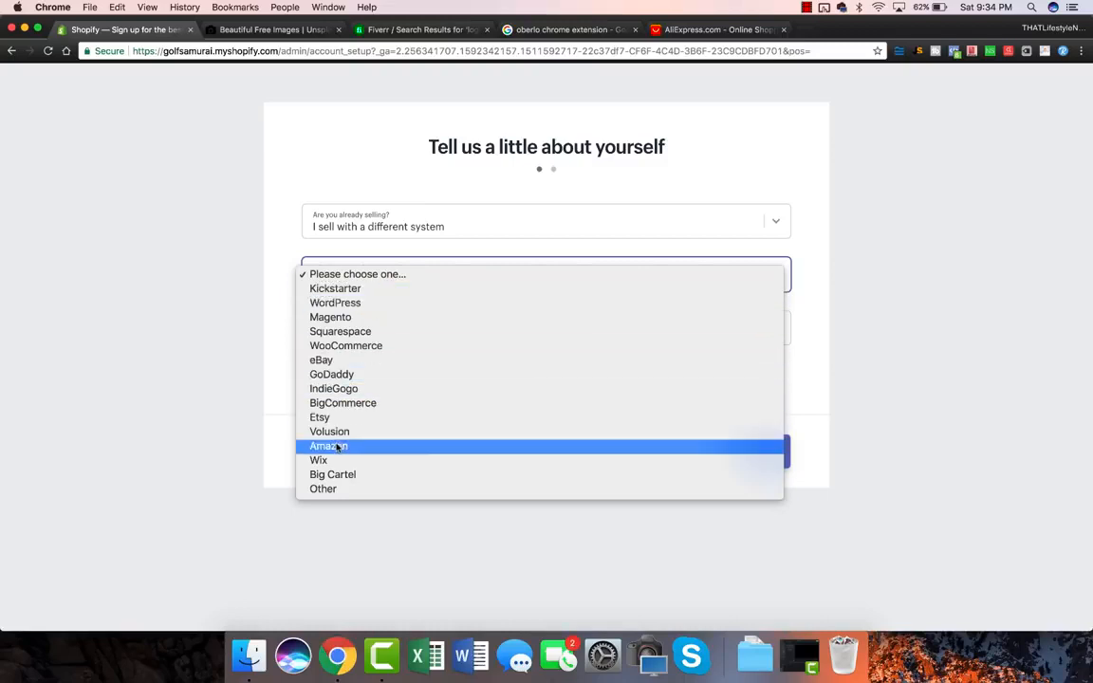
left_click(339, 446)
left_click(401, 319)
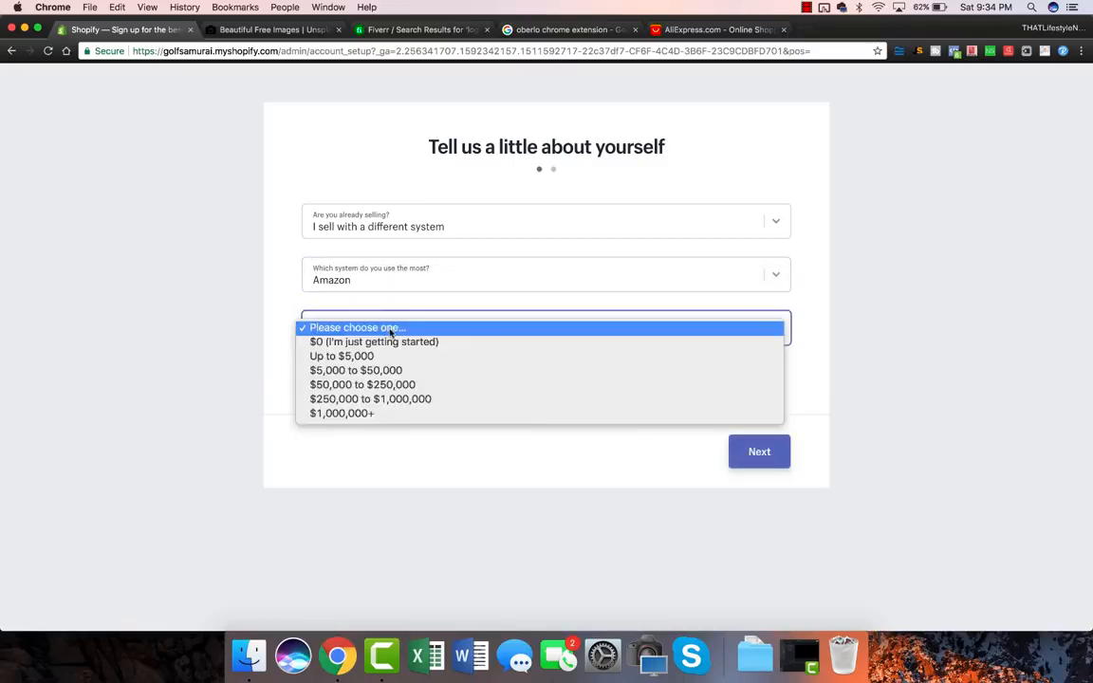
left_click(379, 415)
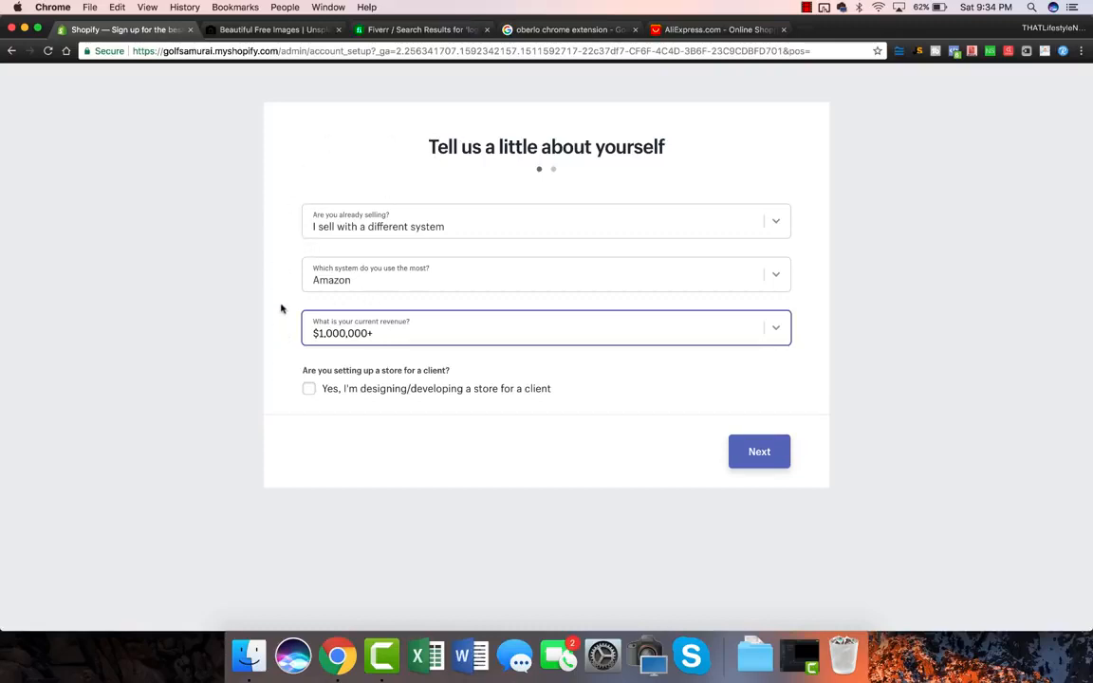
left_click(759, 451)
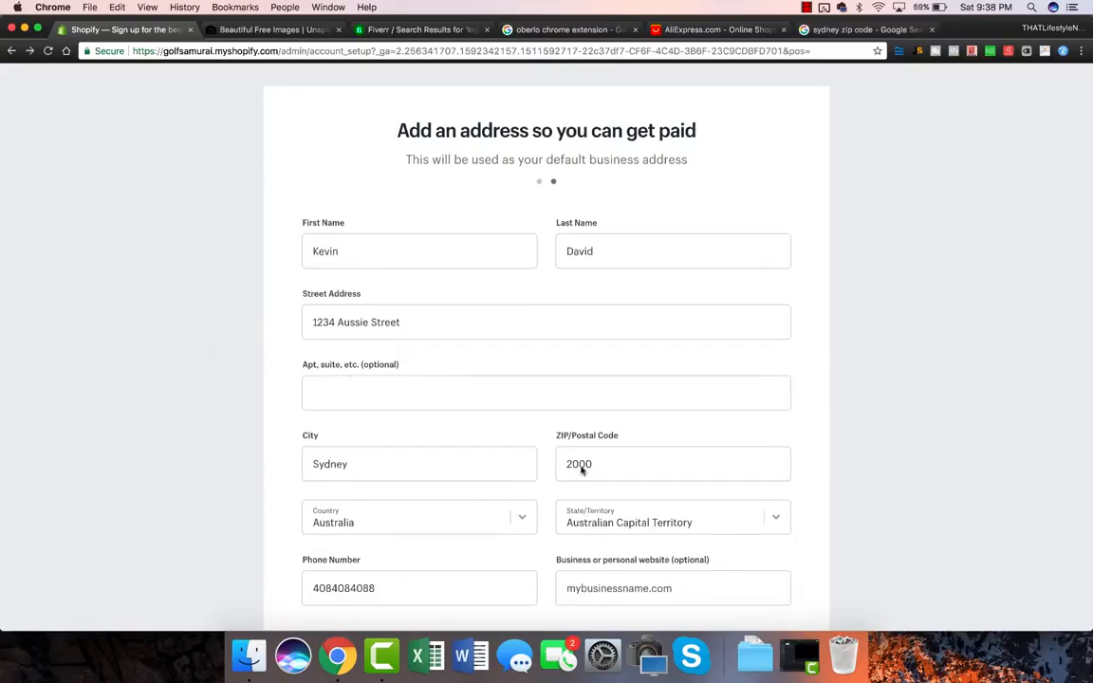
Step: Submit the completed business address and enter the GolfSamurai admin home
scroll(469, 365, "down", 2)
scroll(469, 364, "down", 1)
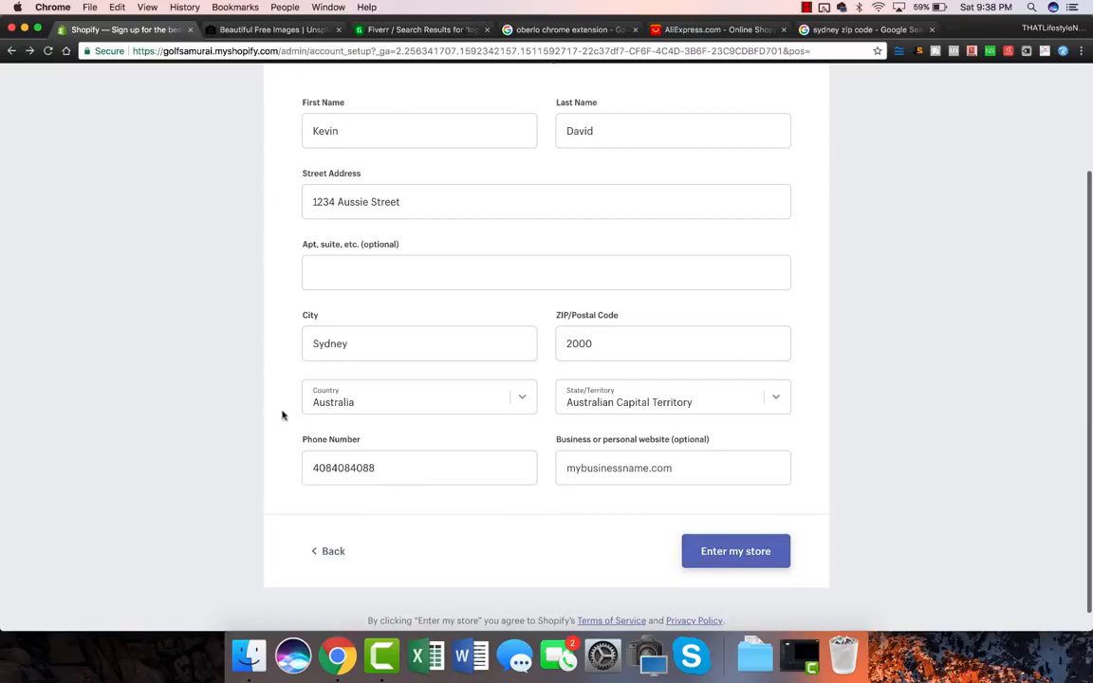
left_click(756, 554)
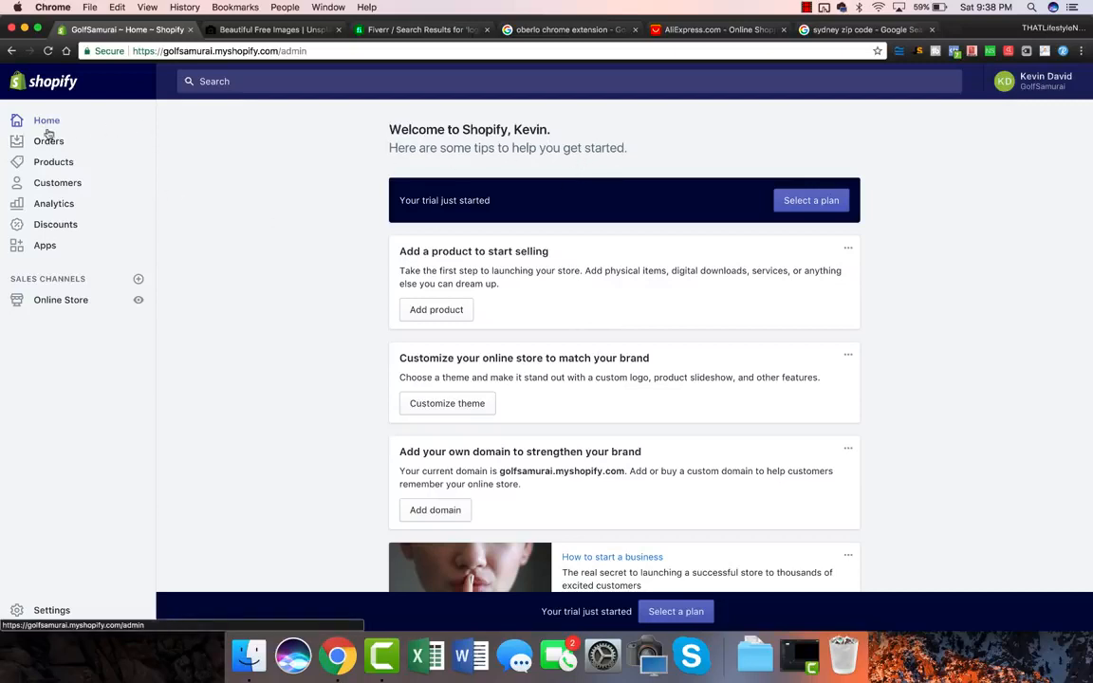
Step: Go to the Online Store themes page, where Debut is the current theme
left_click(55, 302)
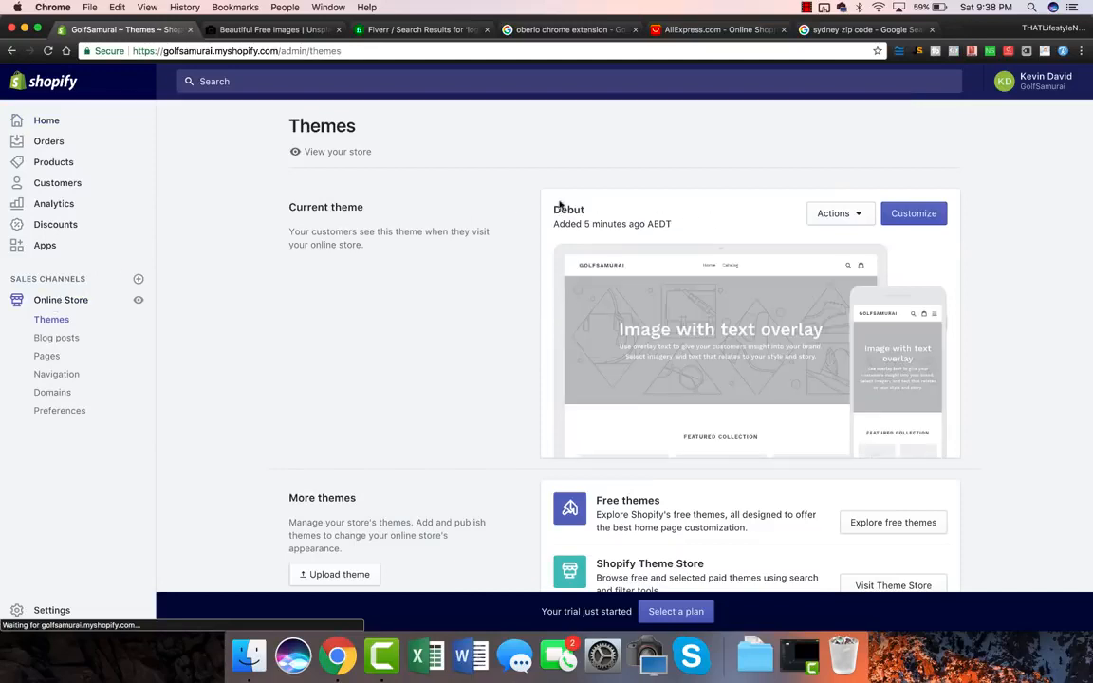
left_click_drag(553, 209, 585, 210)
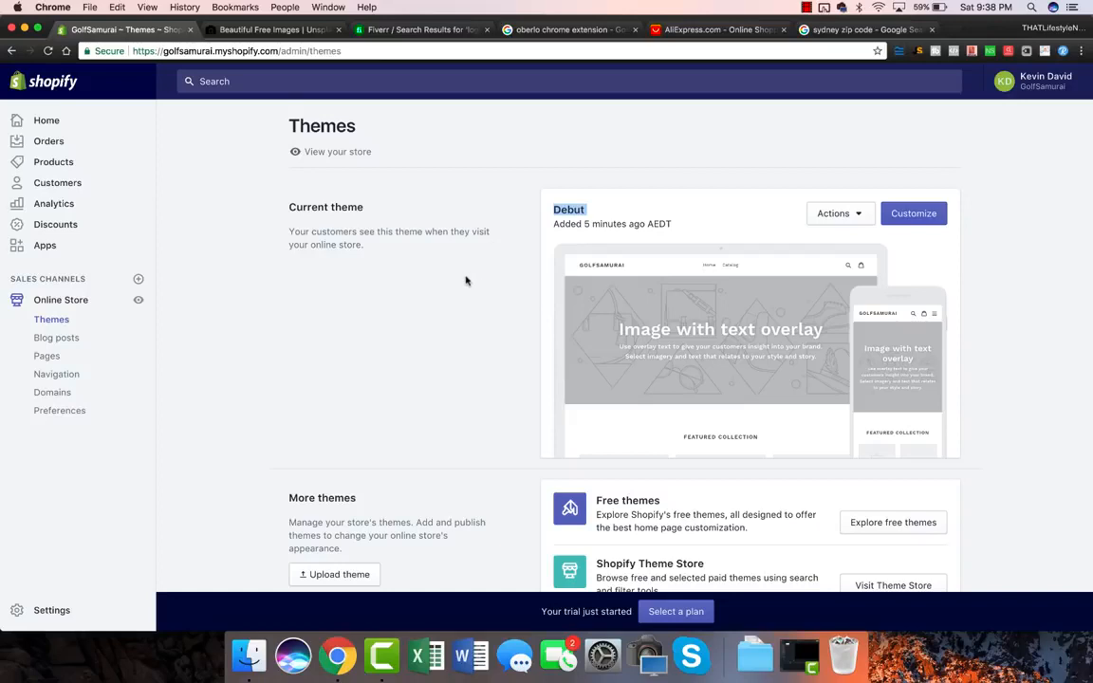
scroll(452, 370, "down", 3)
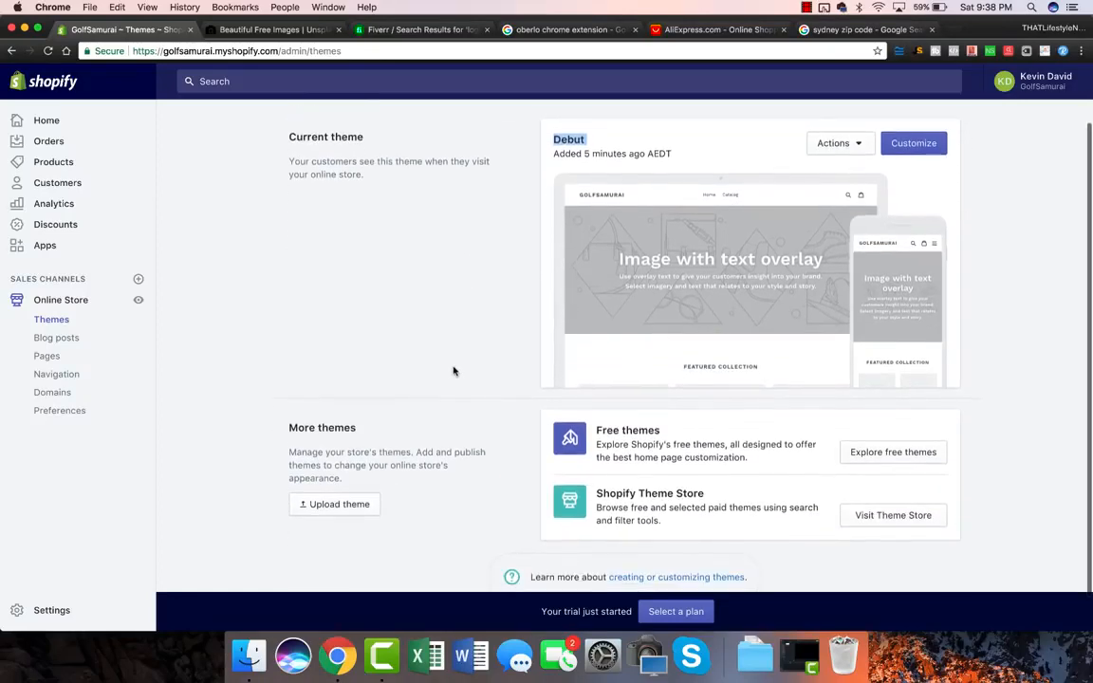
scroll(878, 456, "down", 2)
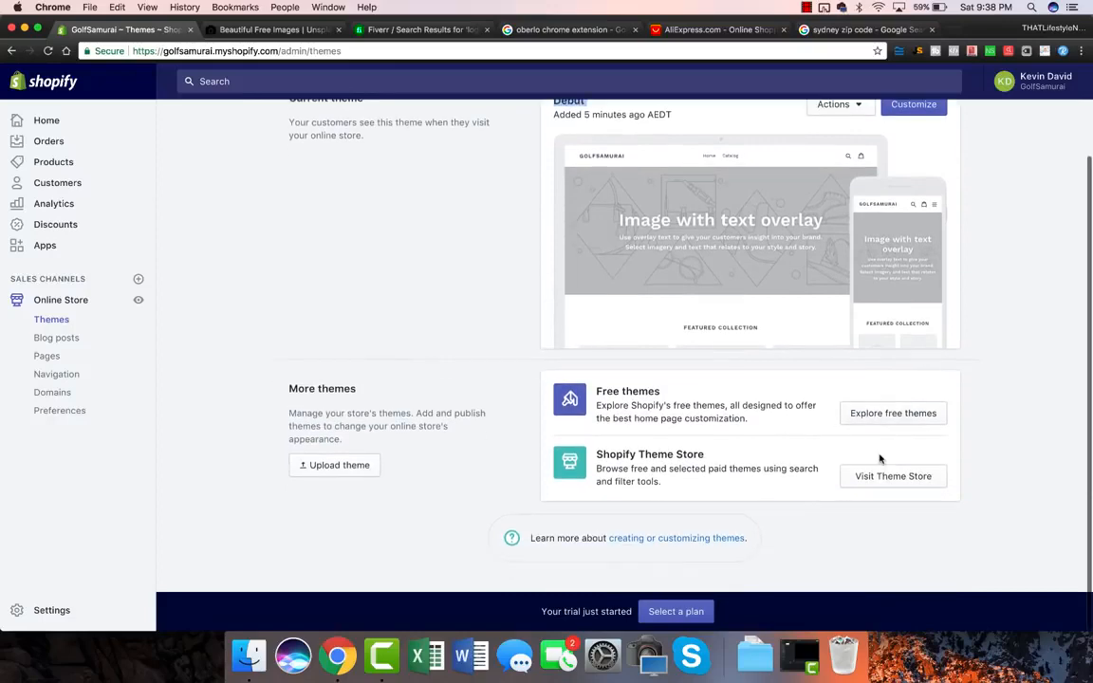
Step: Browse the free themes catalogue and open the Brooklyn theme's details
left_click(891, 413)
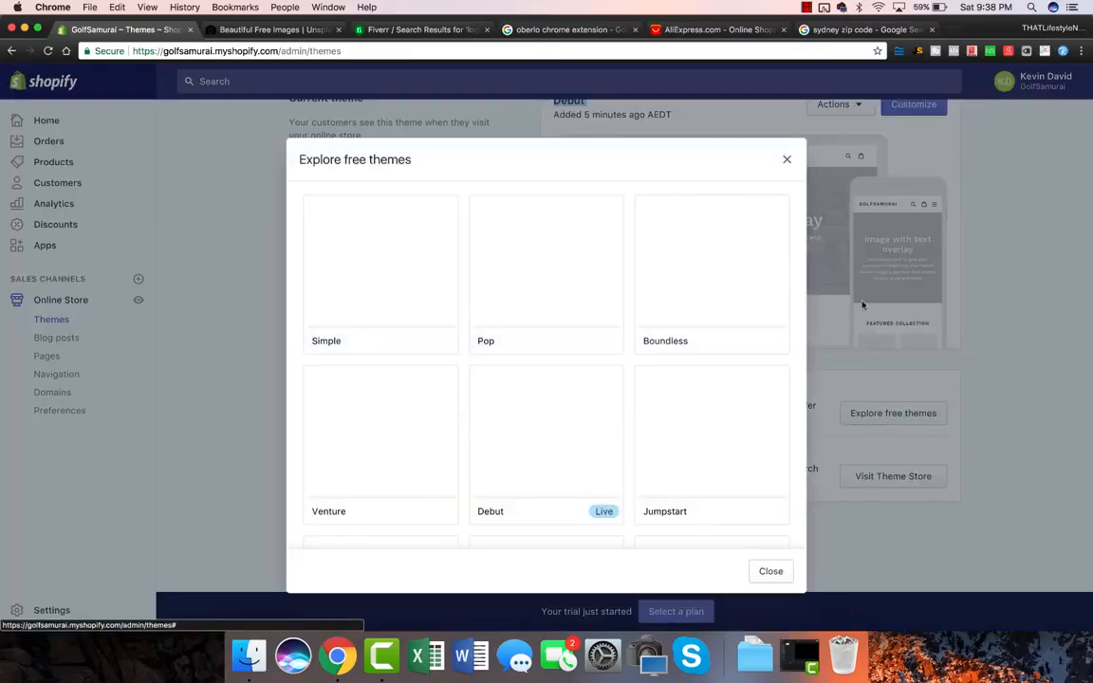
left_click(786, 159)
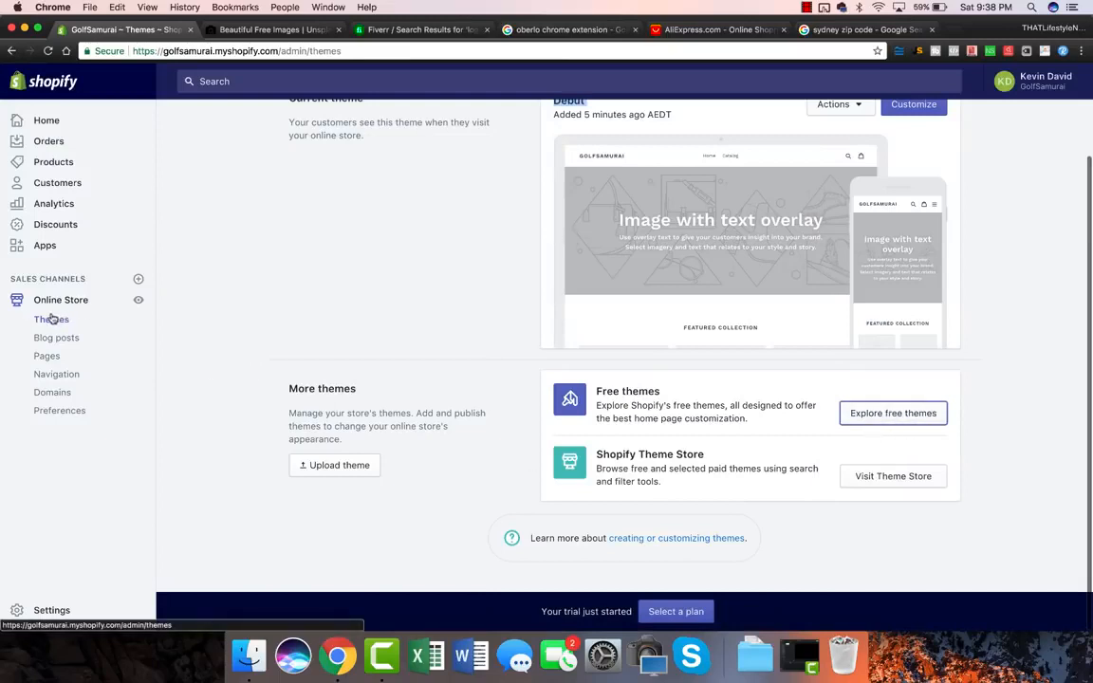
left_click(916, 416)
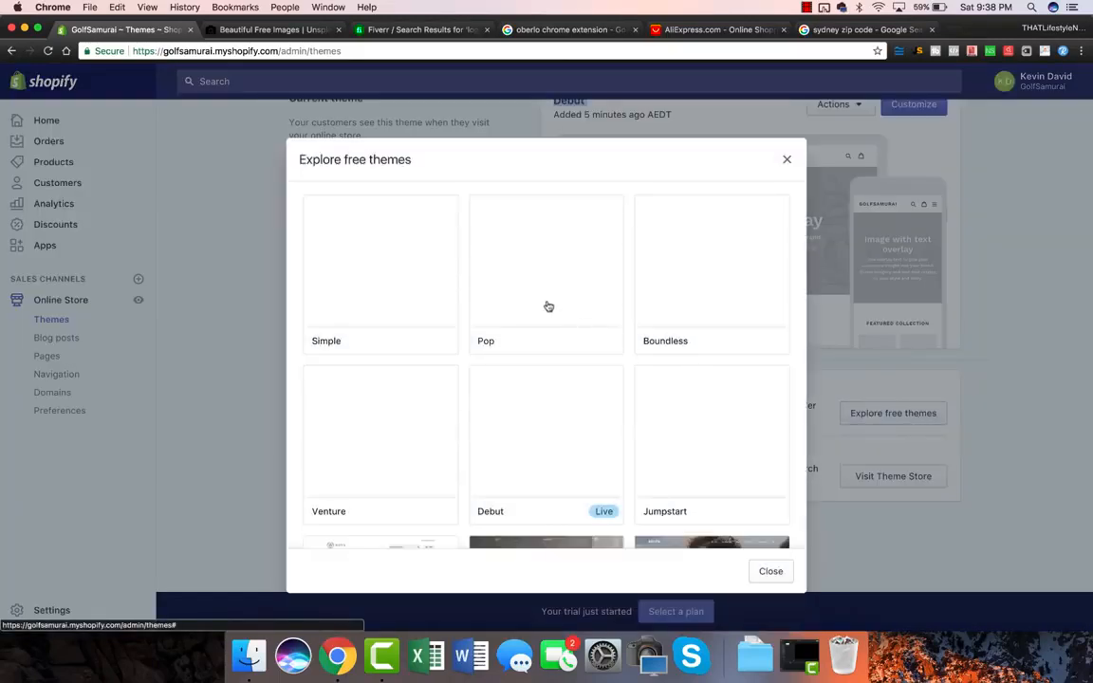
scroll(549, 307, "down", 3)
scroll(549, 307, "down", 1)
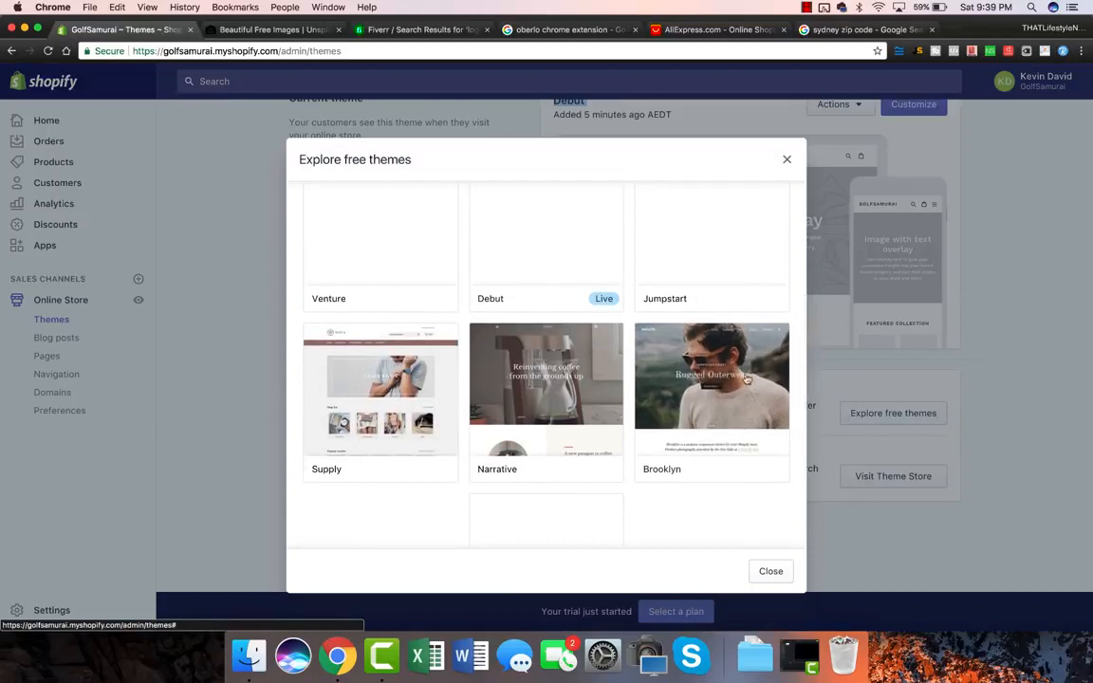
left_click(726, 380)
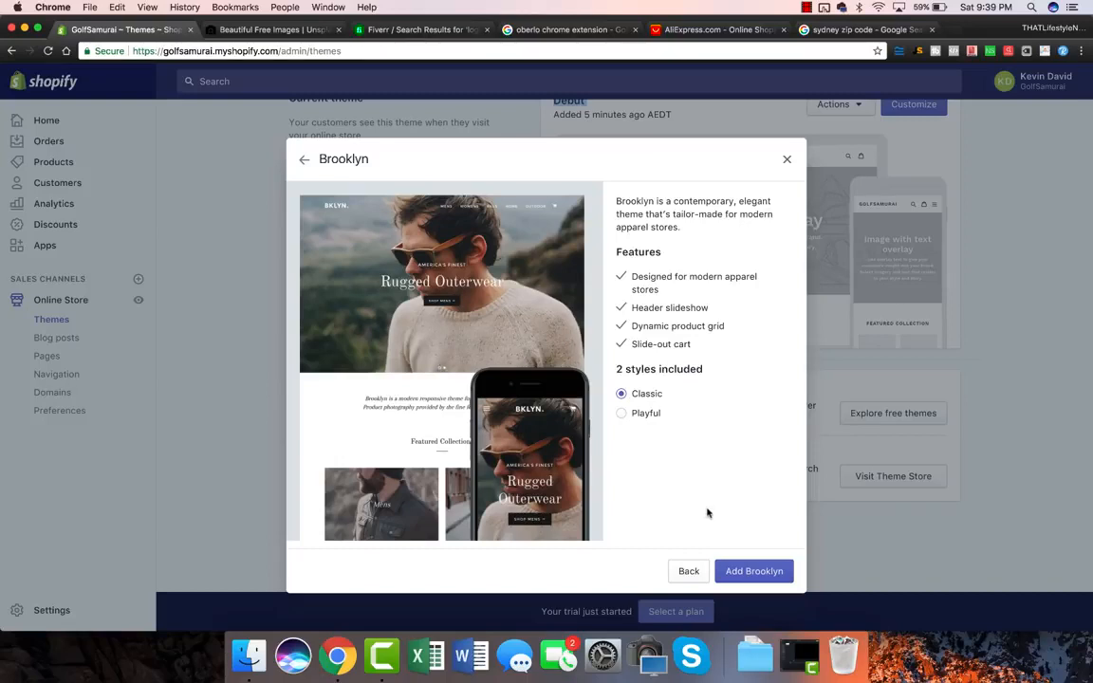
Step: Add Brooklyn to the store and publish it as the live theme replacing Debut
left_click(744, 570)
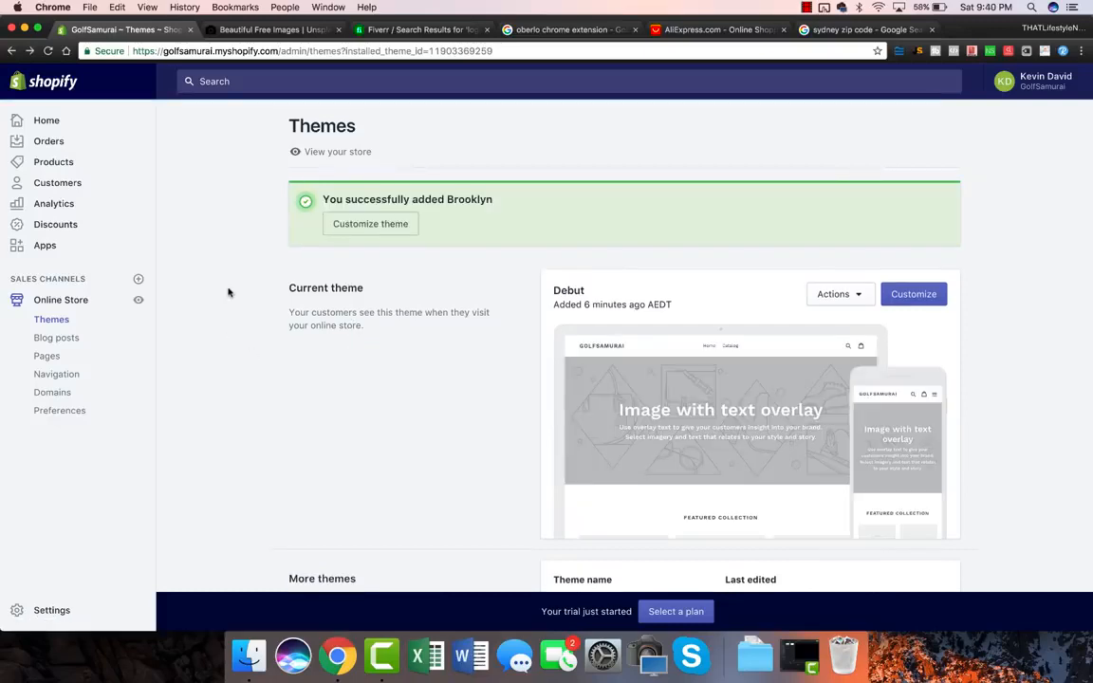
scroll(227, 292, "down", 5)
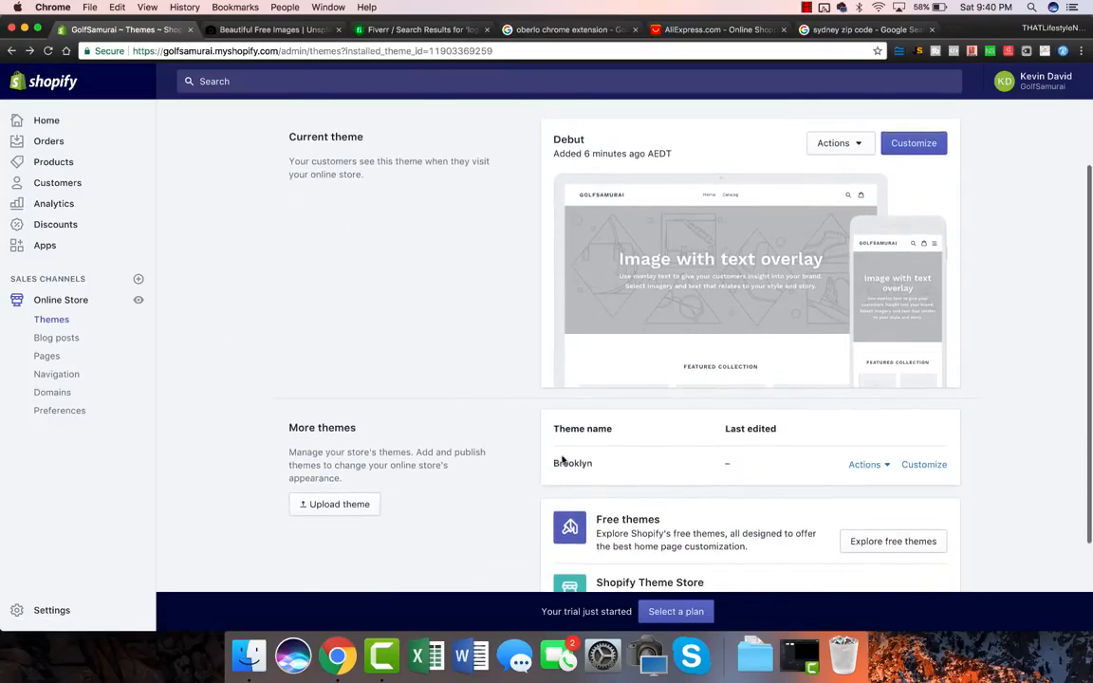
left_click(887, 467)
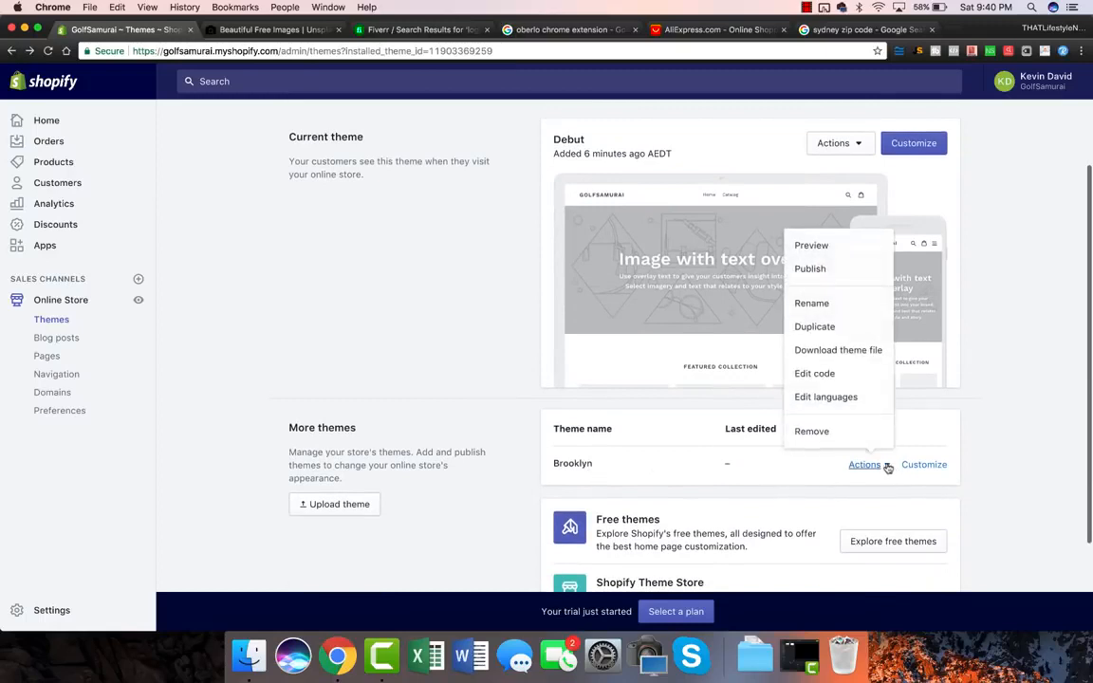
left_click(839, 269)
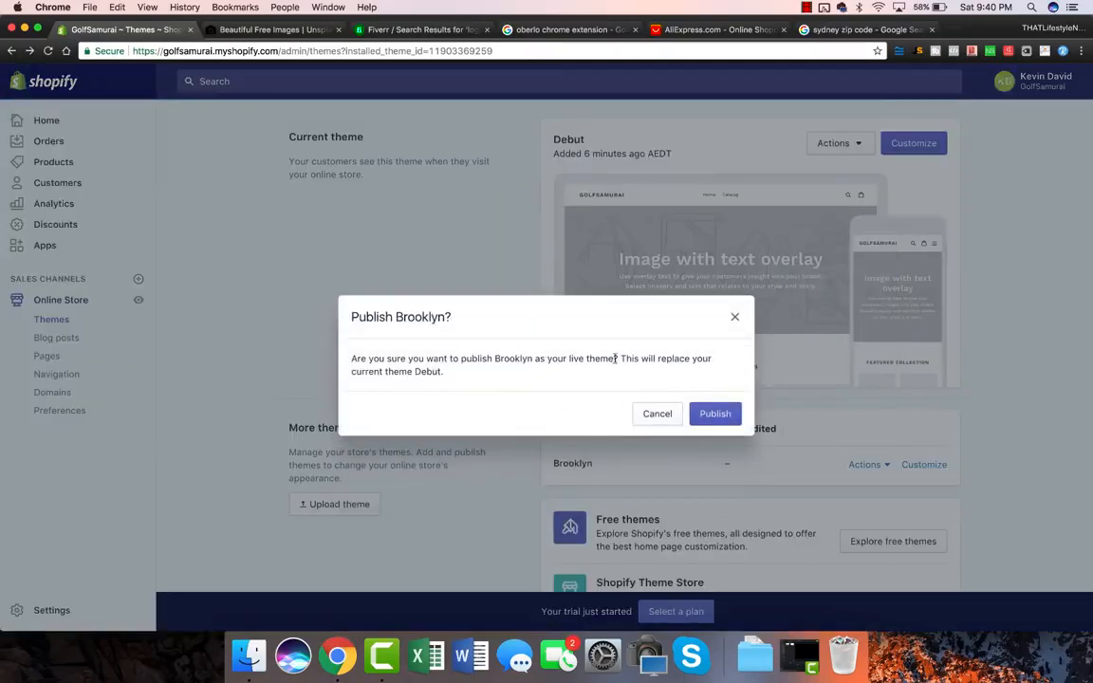
left_click(716, 417)
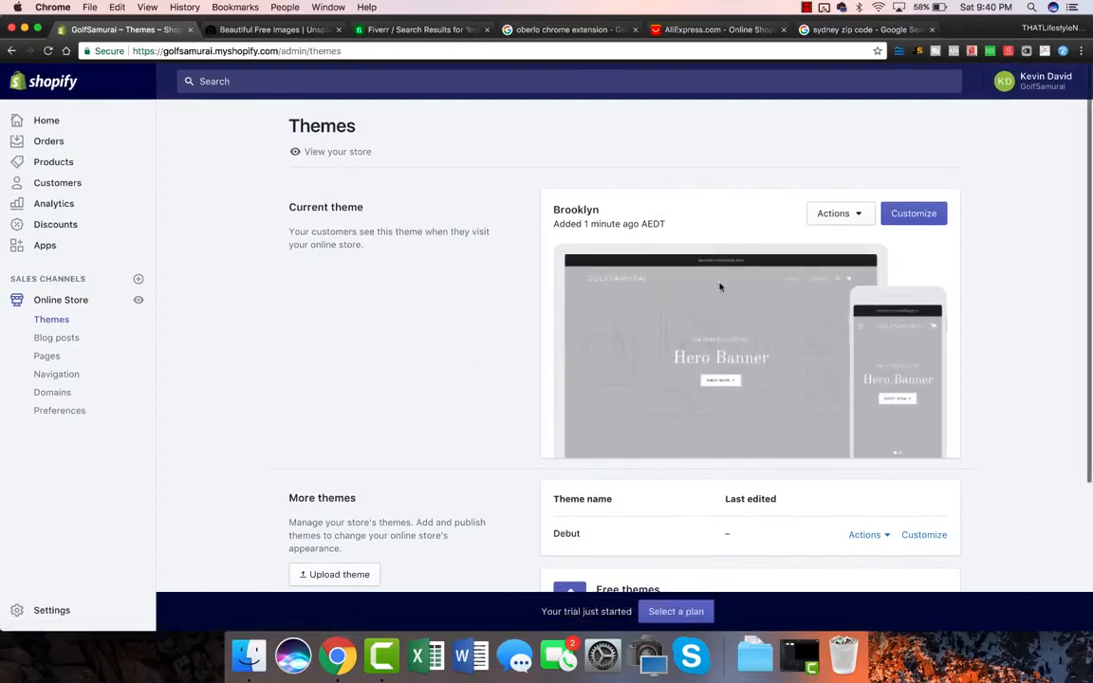
left_click(913, 214)
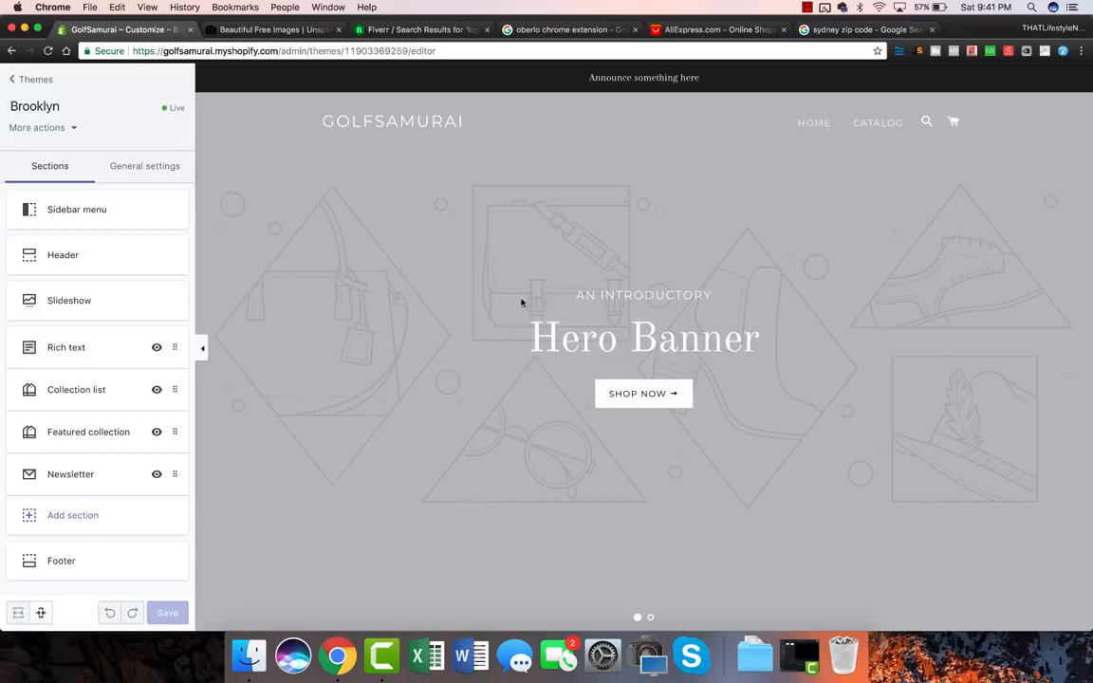
left_click(651, 617)
left_click(636, 617)
Step: Search Unsplash for 'golf' photos and look through the free results
left_click(300, 29)
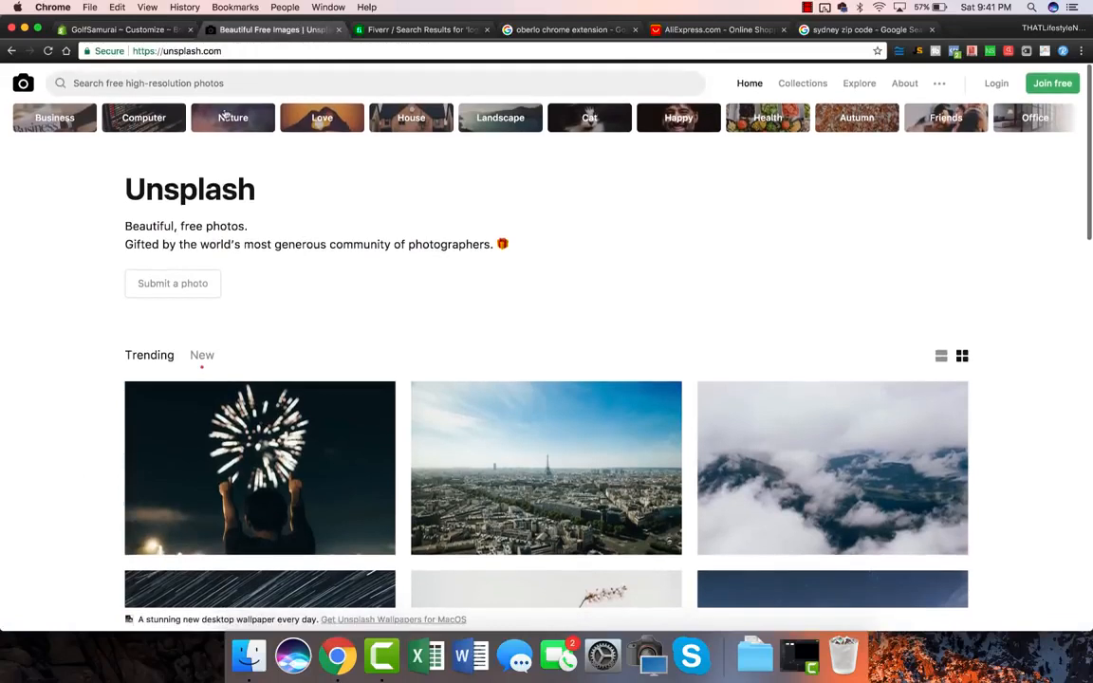
left_click(214, 80)
type("golf")
key("Return")
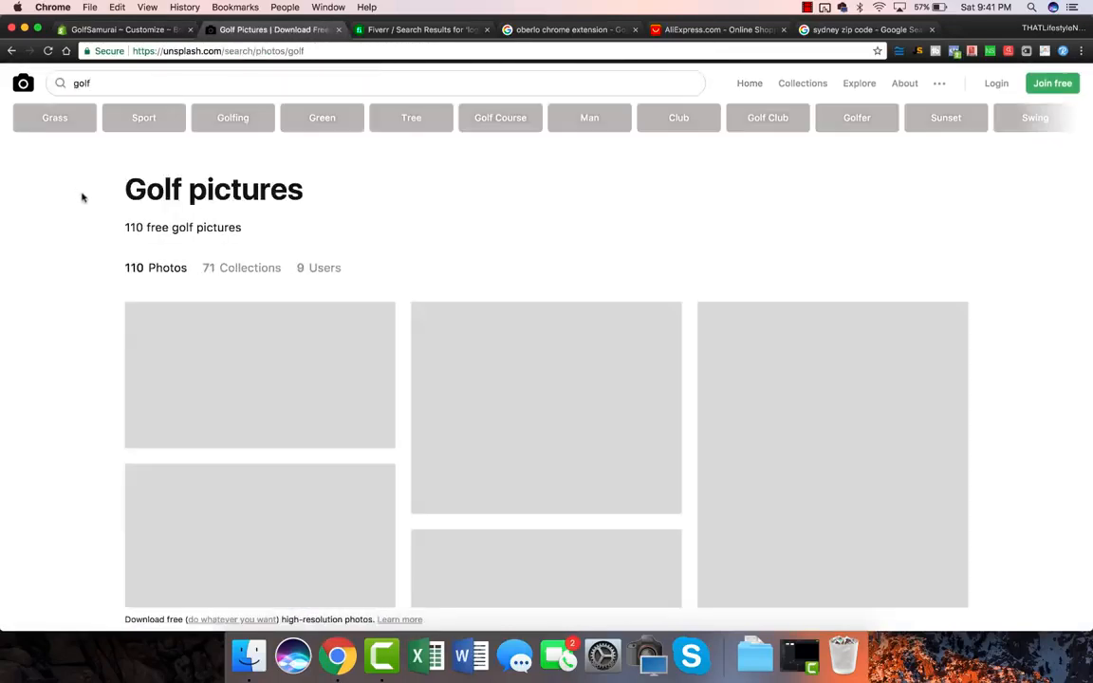
double_click(134, 227)
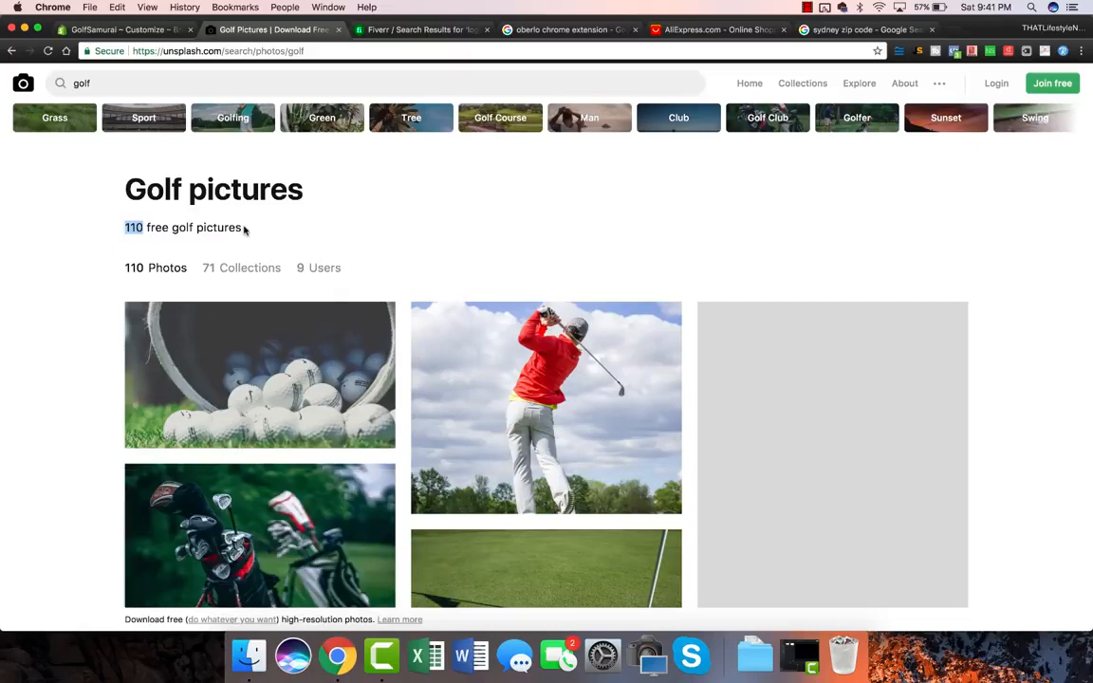
scroll(80, 359, "down", 2)
scroll(79, 359, "down", 5)
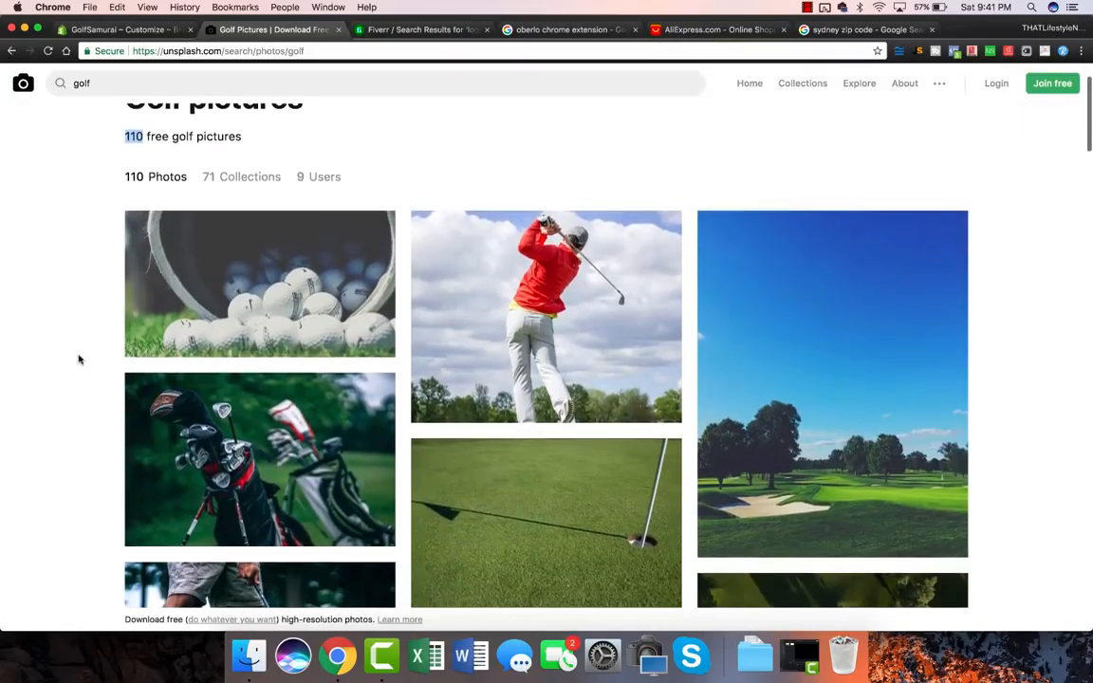
scroll(79, 358, "down", 2)
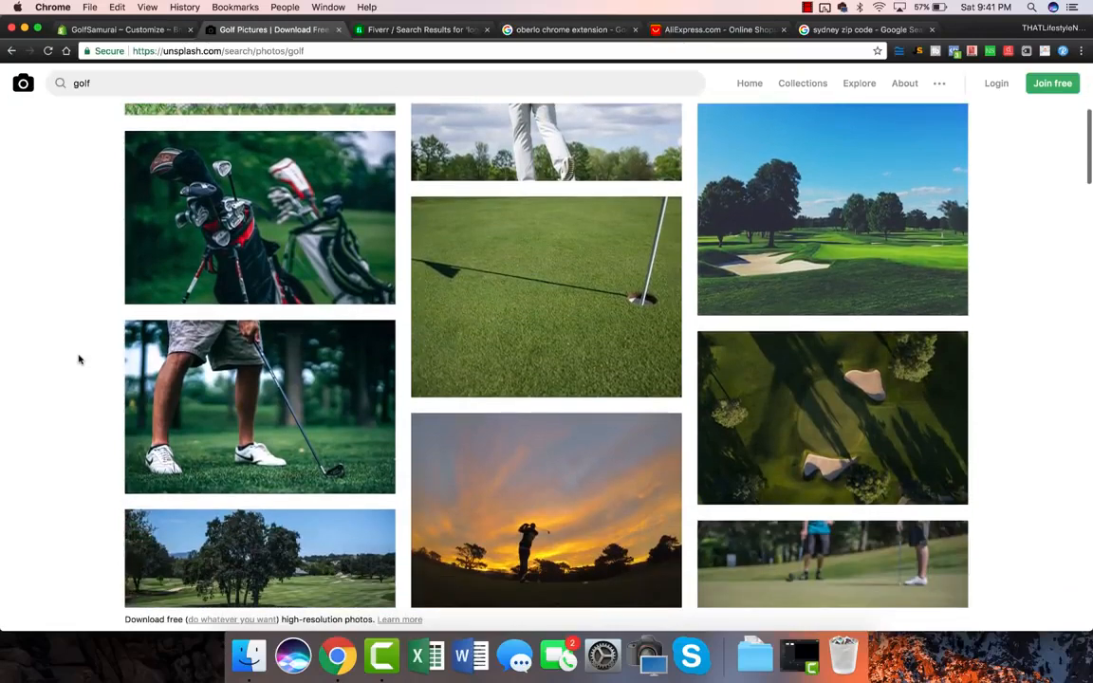
scroll(80, 358, "down", 2)
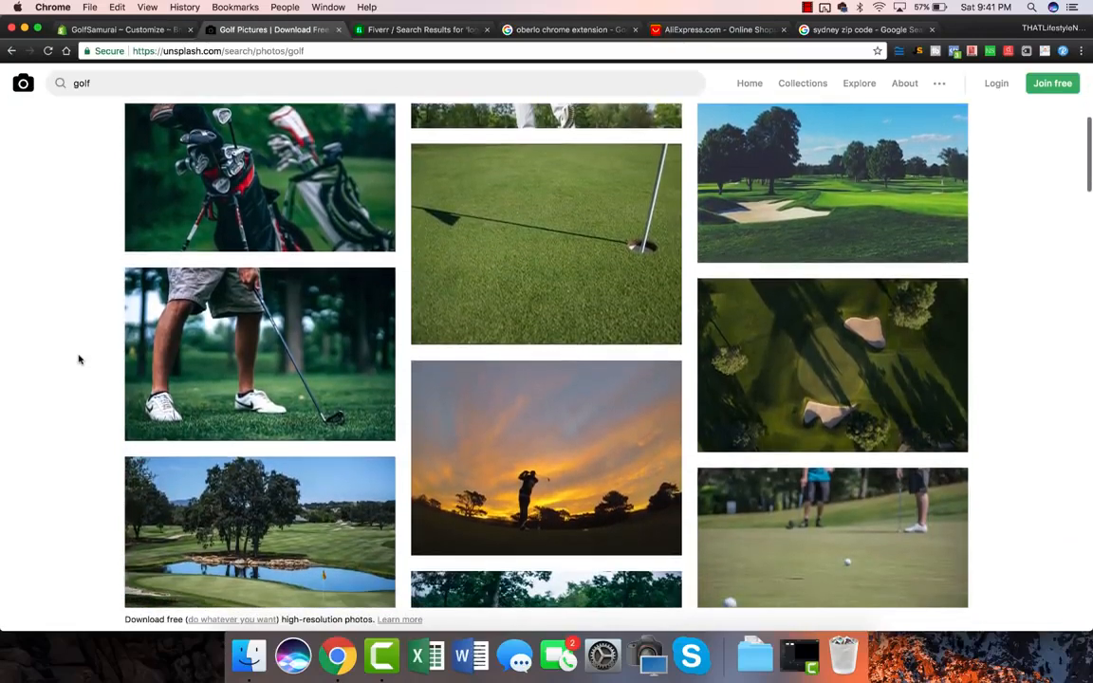
Step: Open the golfer photo and the golf balls photo in new tabs
left_click(219, 370, "super")
scroll(219, 371, "up", 8)
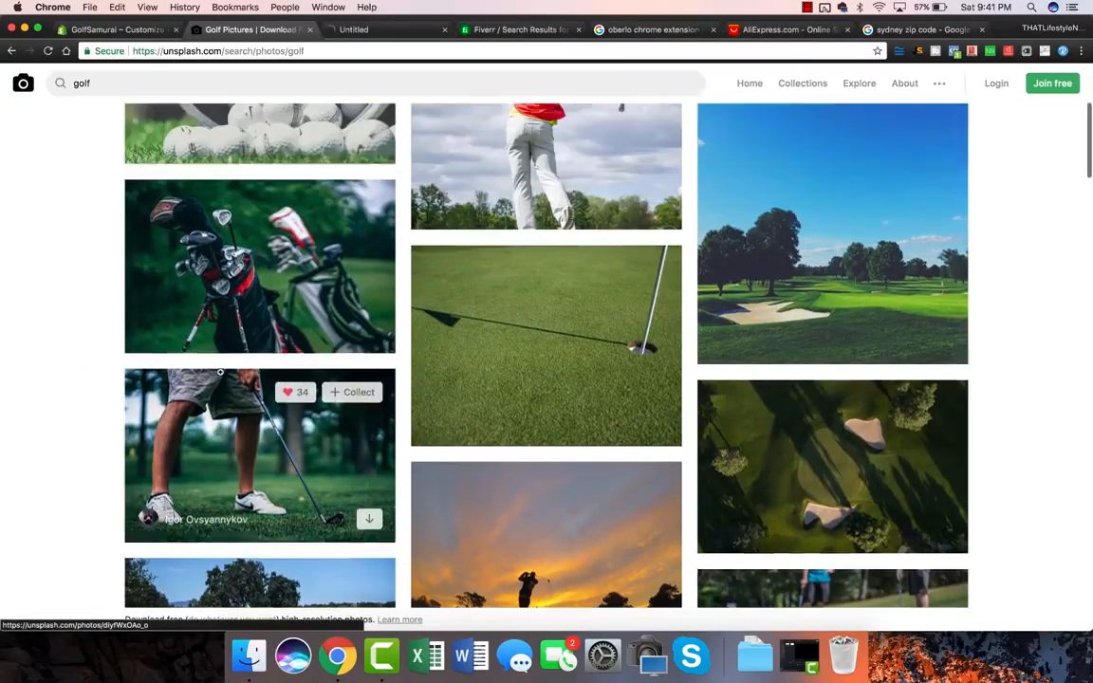
left_click(246, 389, "super")
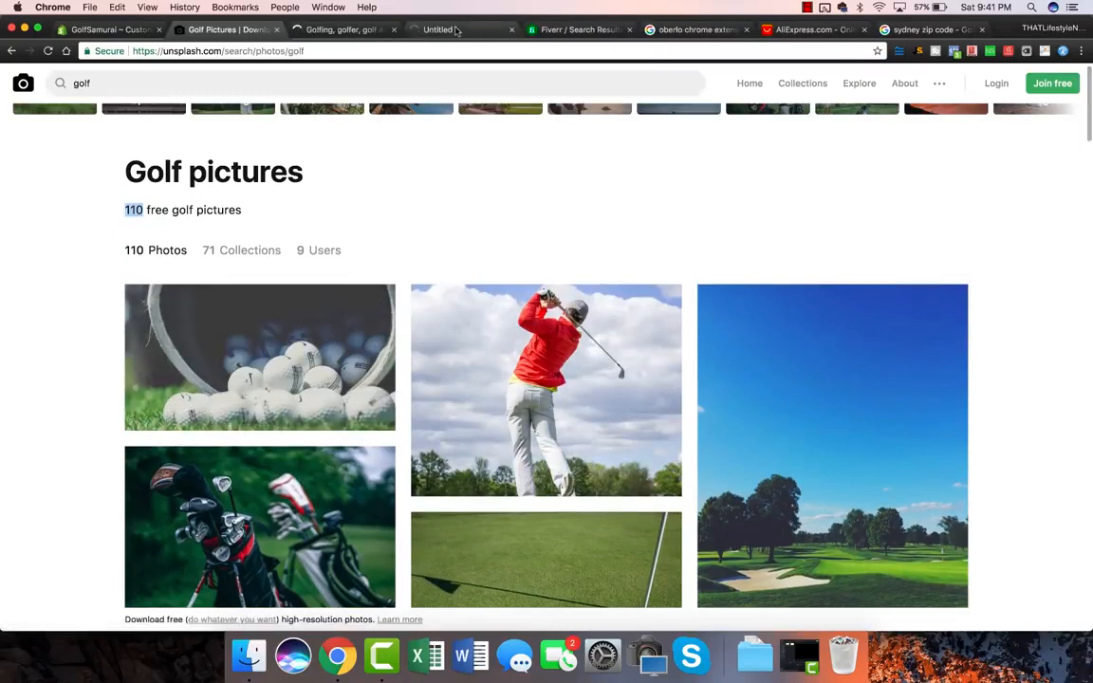
left_click(456, 30)
mouse_move(1090, 117)
left_mouse_down()
mouse_move(997, 119)
mouse_move(1091, 118)
left_mouse_up()
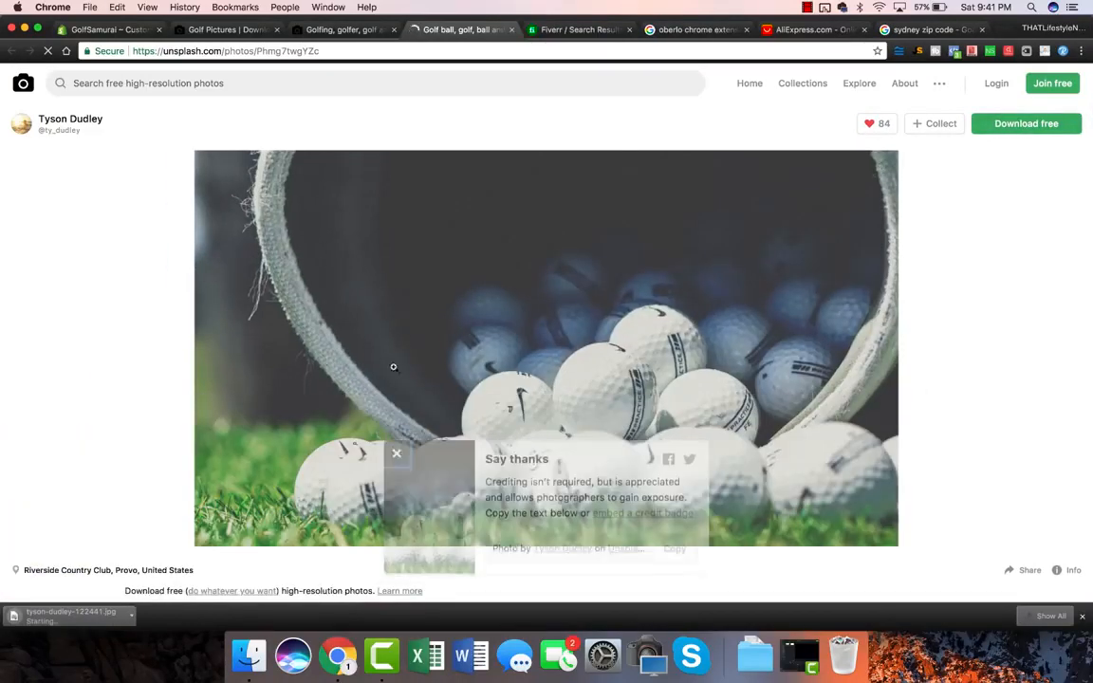
Step: Download the golfer photo, then return to the GolfSamurai theme editor
left_click(349, 36)
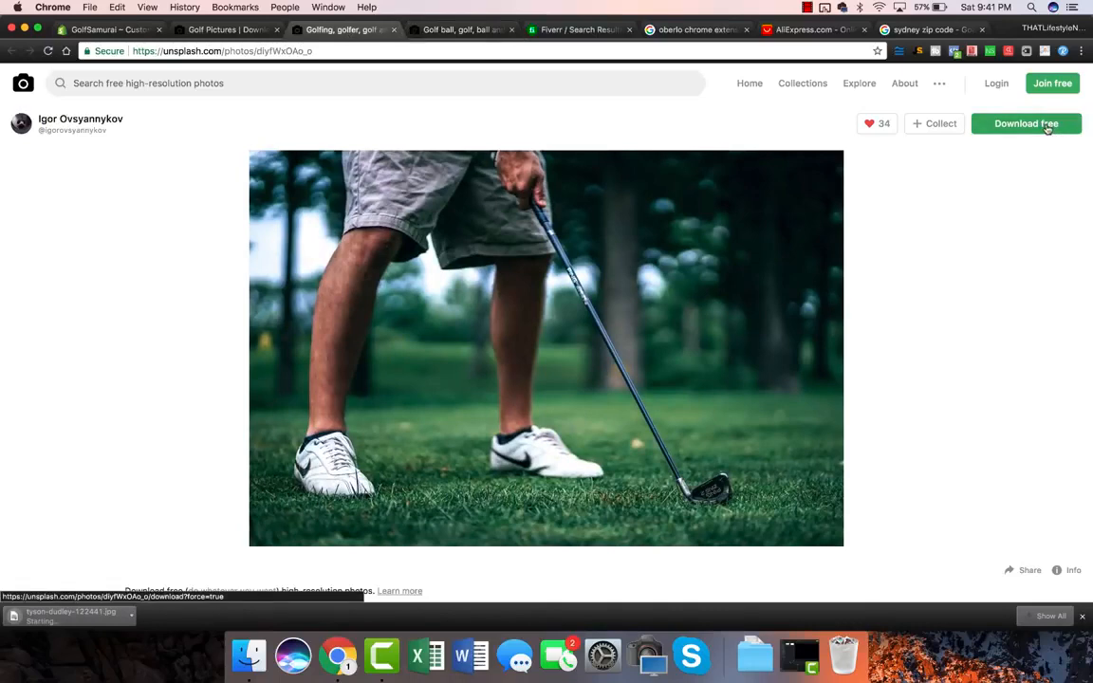
left_click(1049, 127)
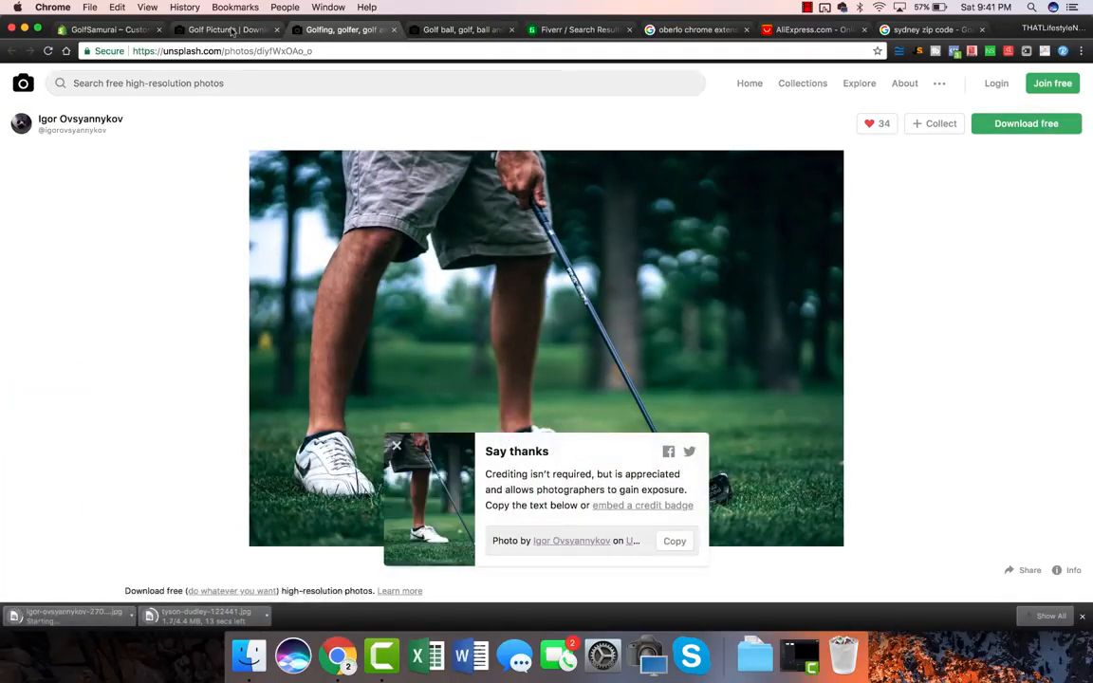
left_click(232, 30)
left_click(87, 30)
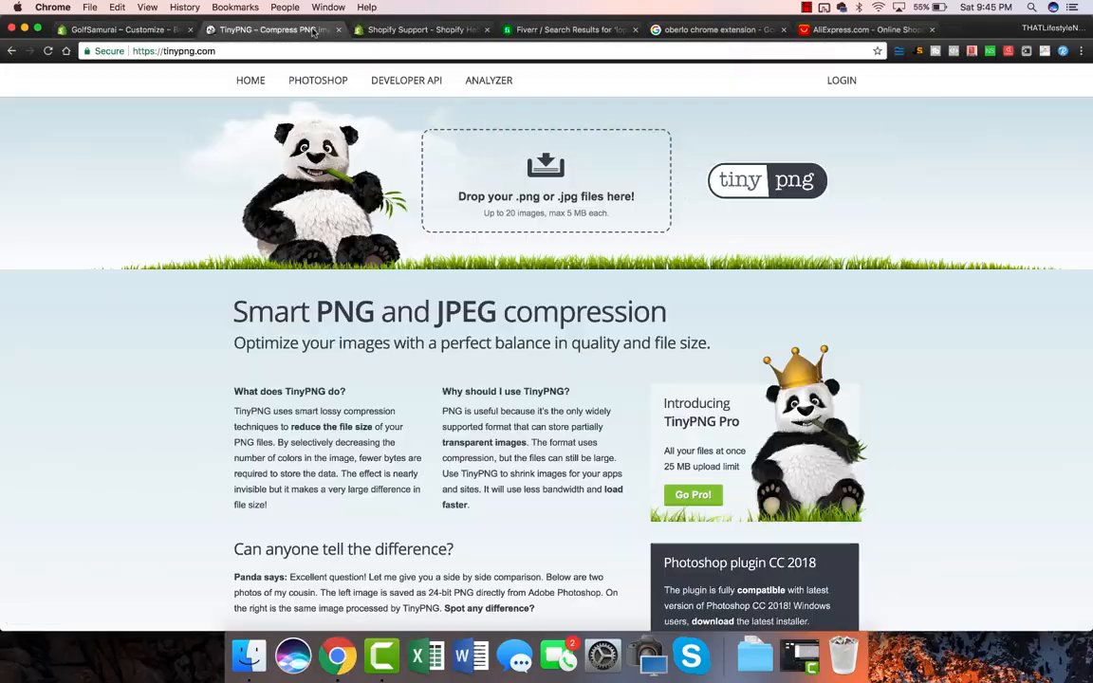
Step: Upload both downloaded golf photos from the desktop to TinyPNG for compression
left_click(270, 29)
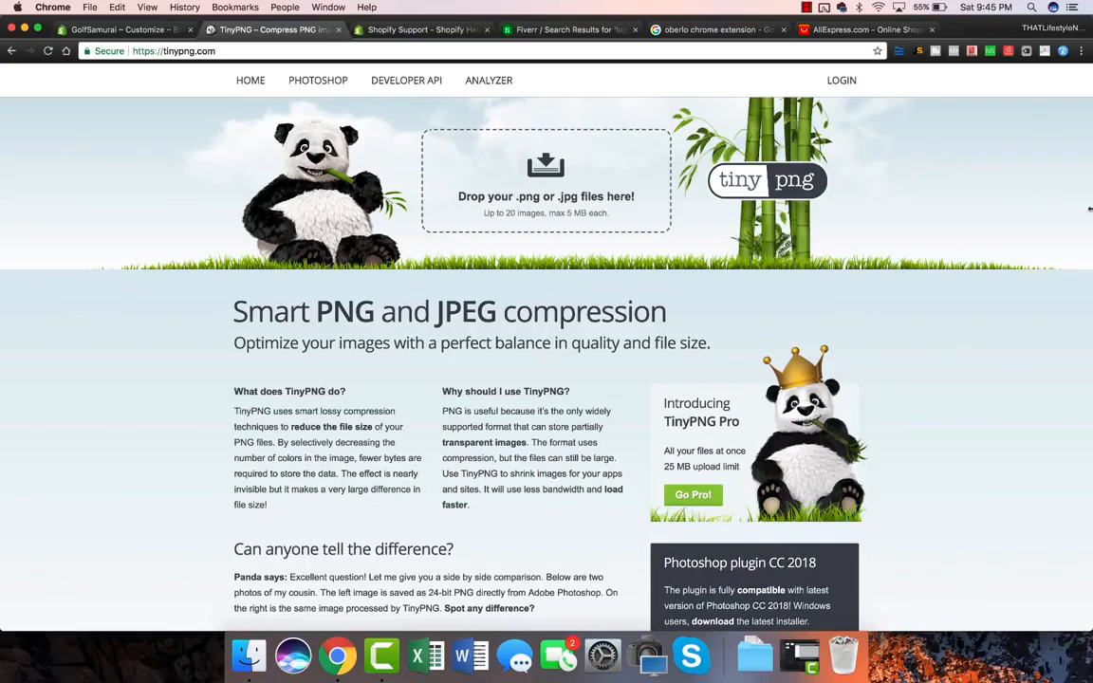
left_click_drag(1089, 209, 972, 207)
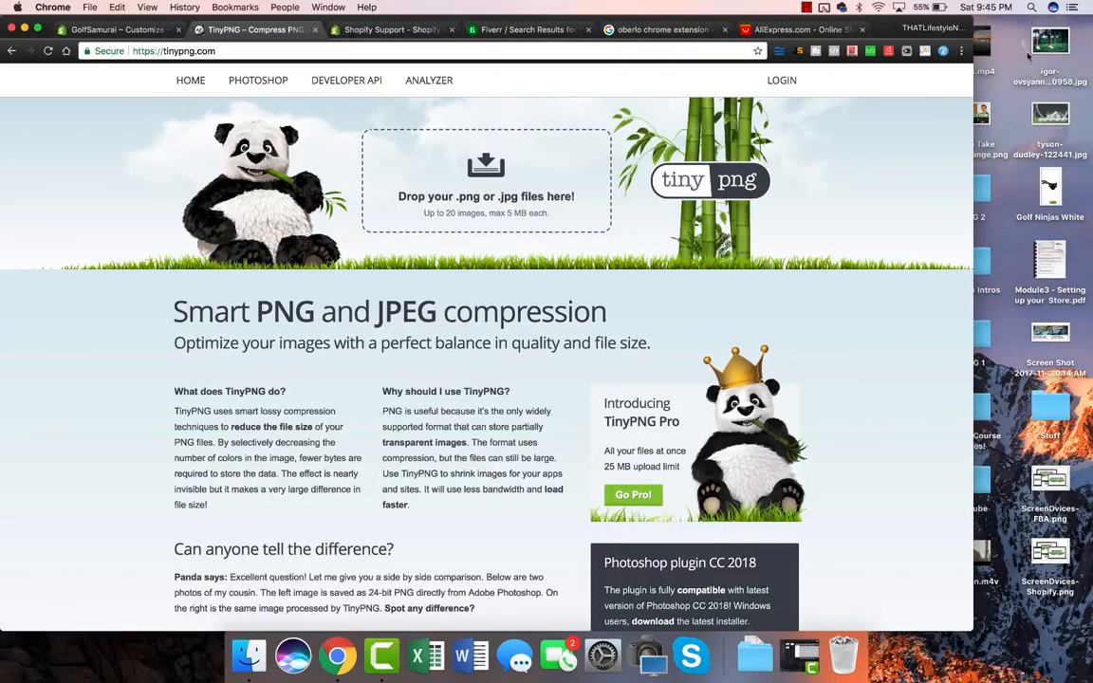
left_click_drag(1028, 55, 515, 183)
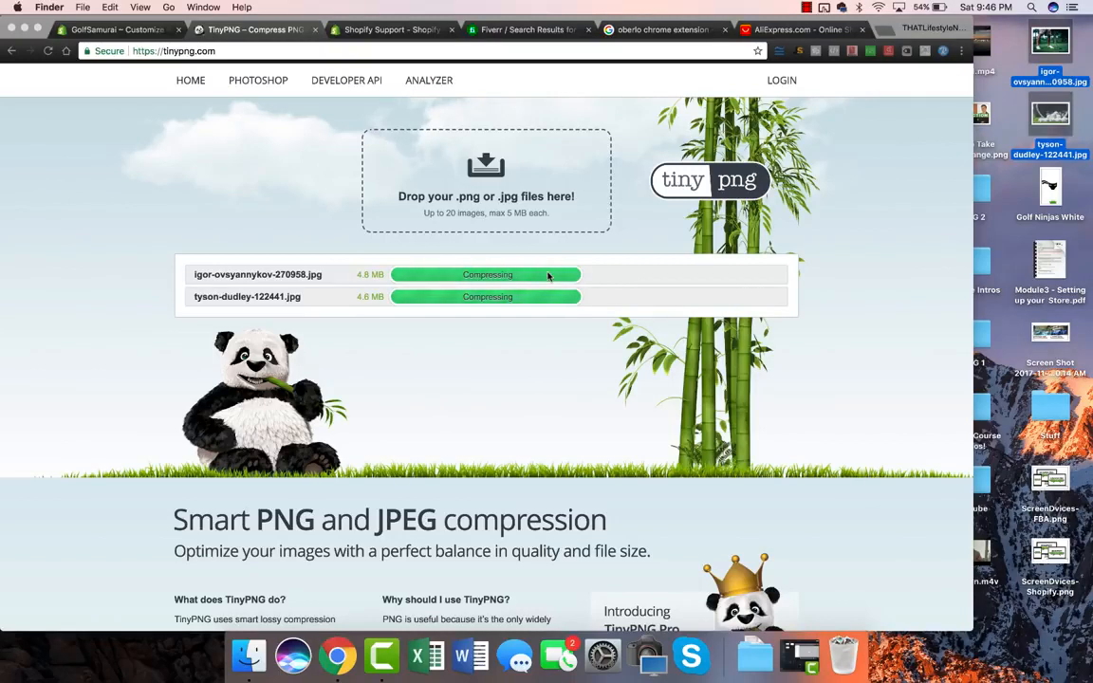
Step: Download both compressed photos (71% and 62% smaller) and clear the originals off the desktop
left_click(538, 277)
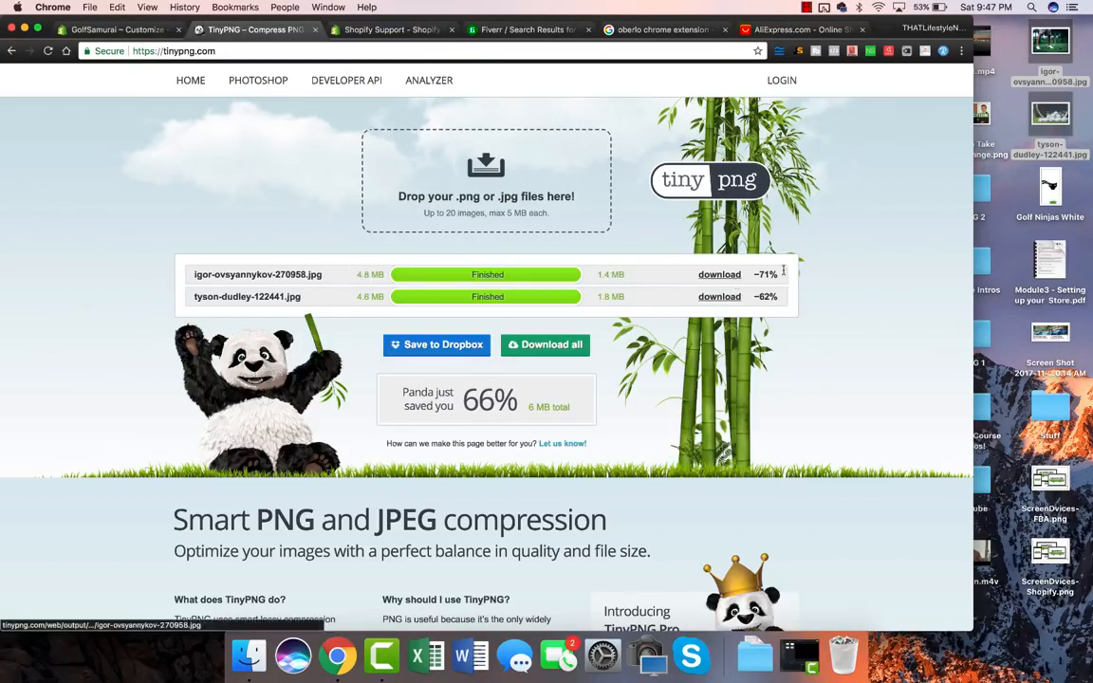
left_click(729, 276)
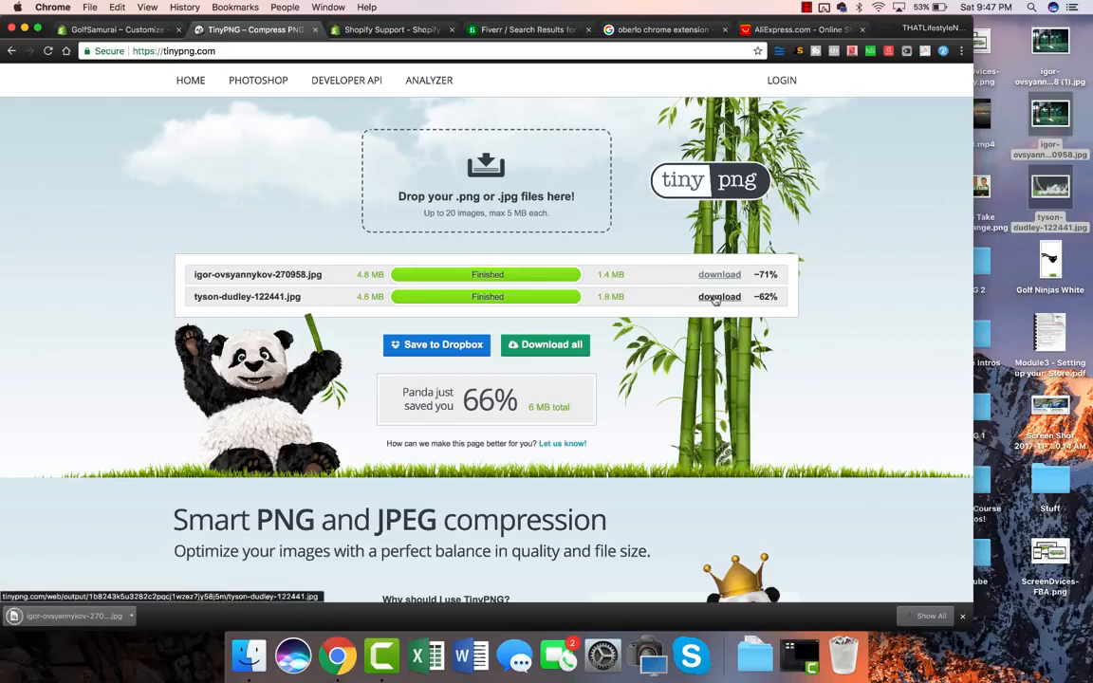
left_click(717, 297)
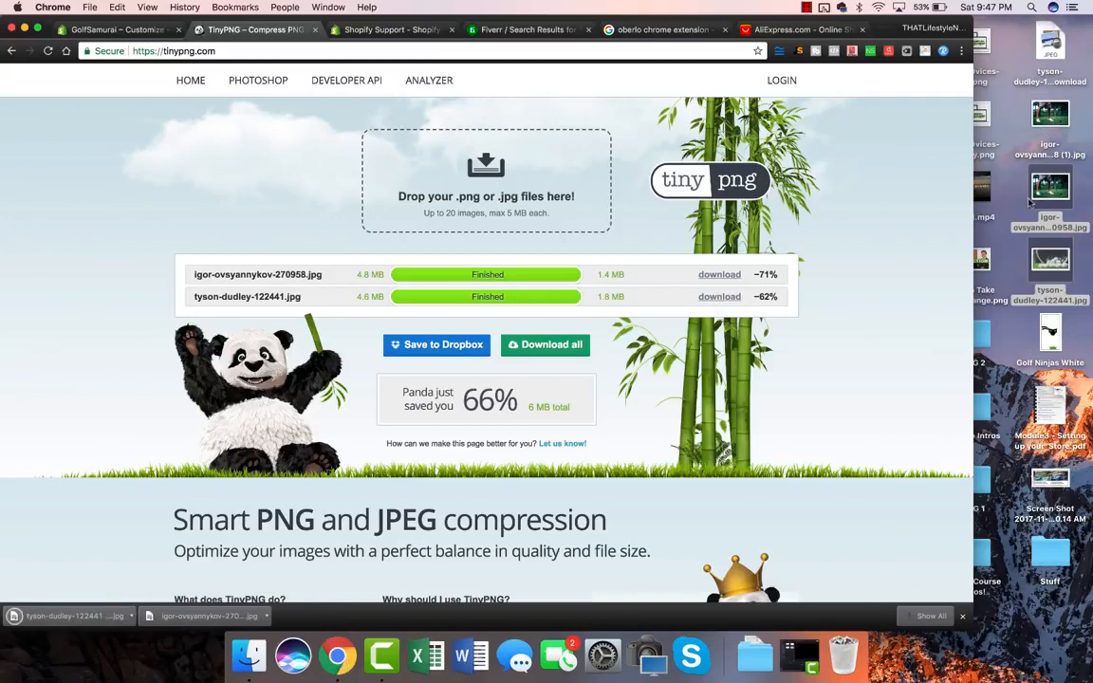
left_click_drag(1059, 263, 843, 655)
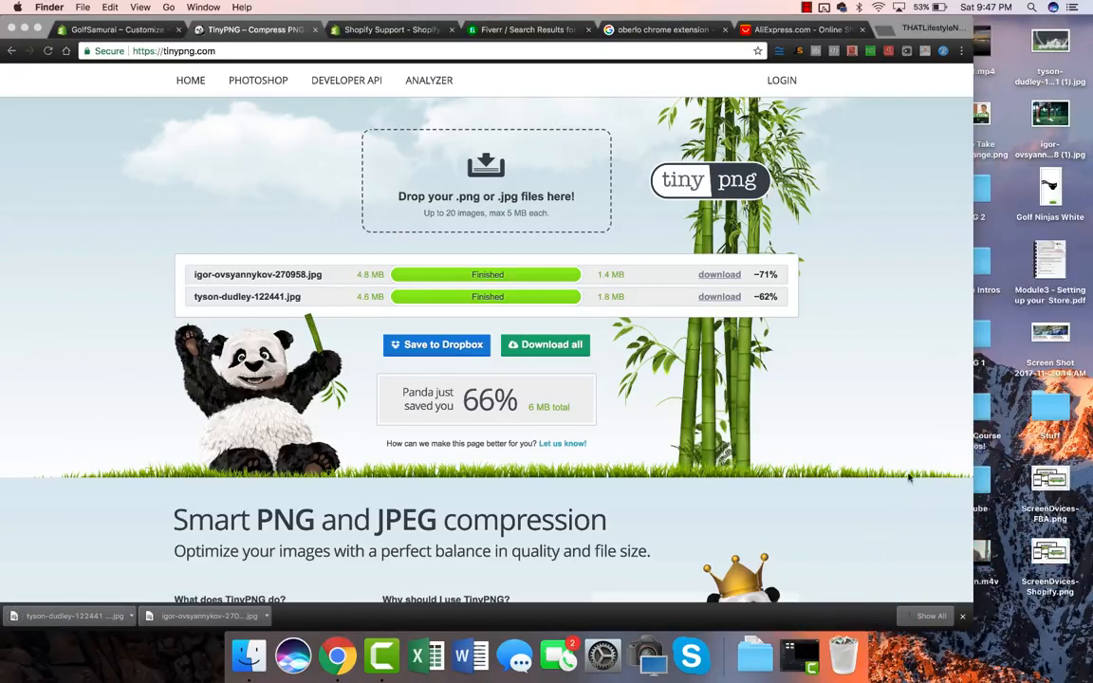
Step: Rename the compressed golf balls photo to 'Golf Samurai Header Image.jpg'
left_click(1049, 81)
left_click(1048, 76)
type("Golf Samurai")
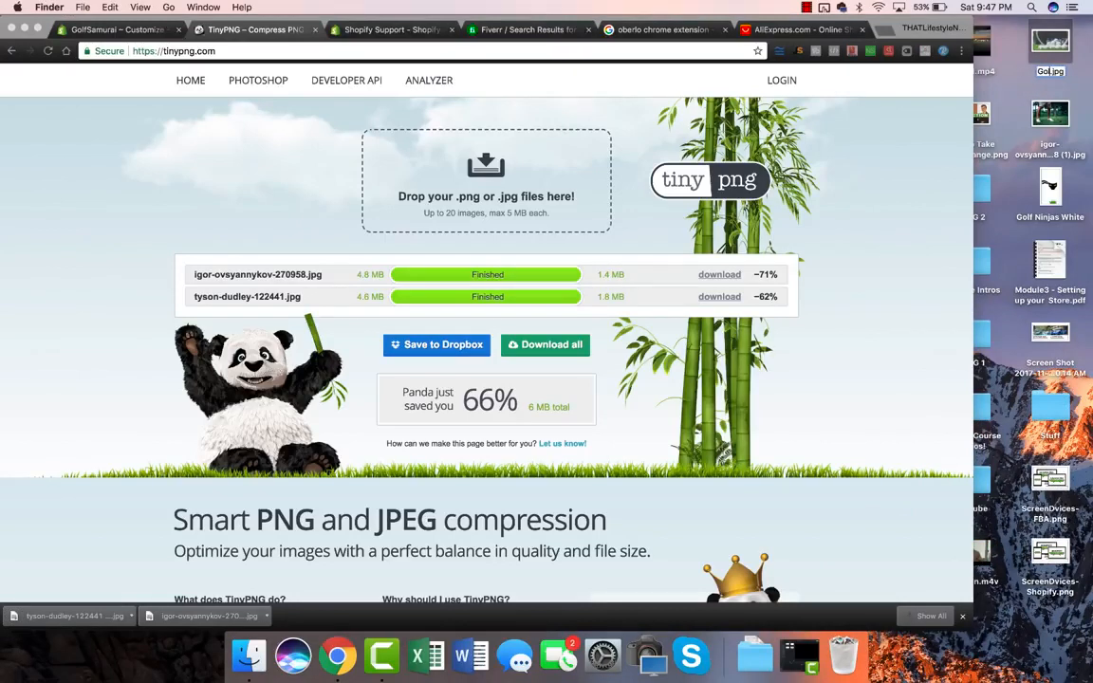
type(" Header")
type("Image")
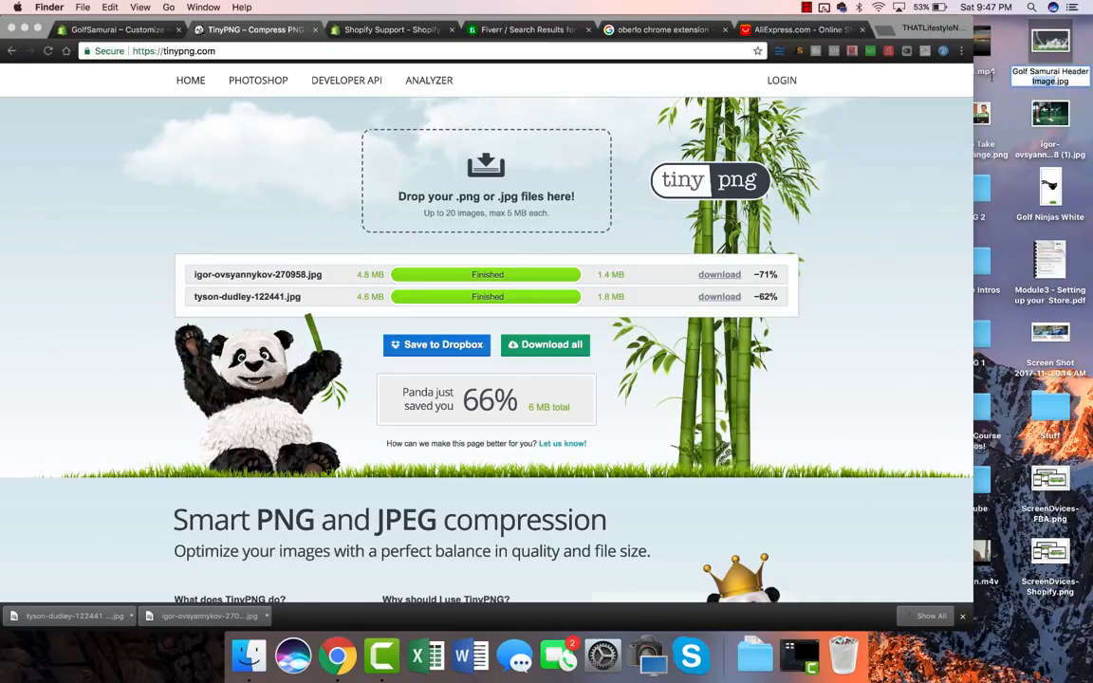
key("Return")
Step: Rename the compressed golfer photo to 'Golf Samurai Header Image 1.jpg'
left_click(1050, 116)
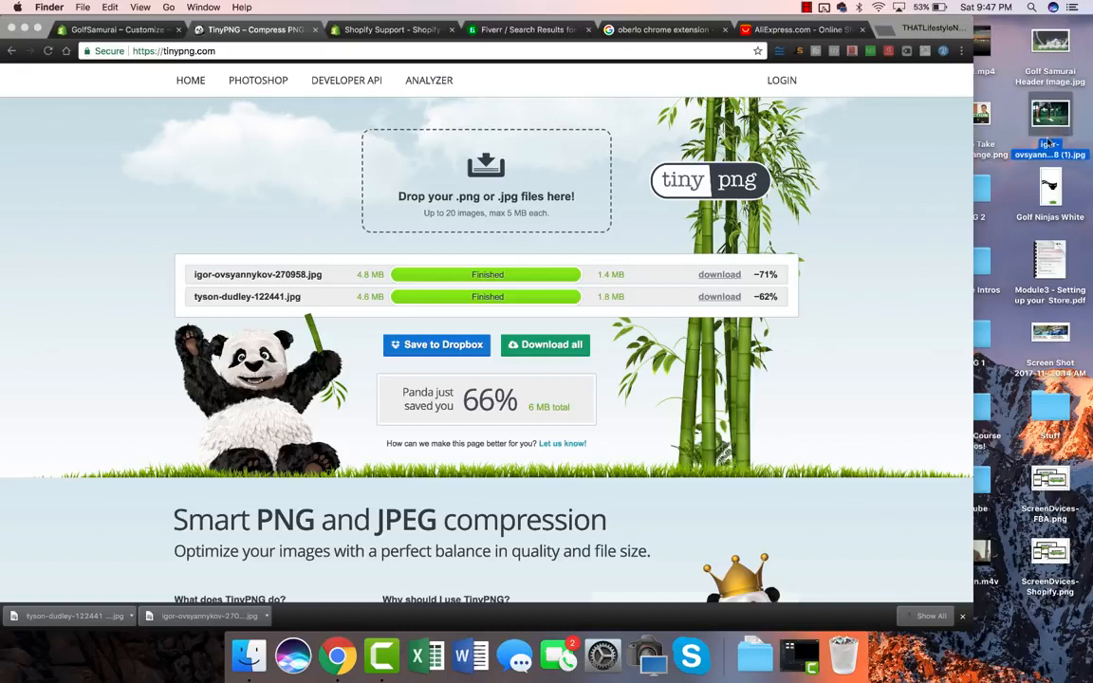
key("Return")
type("Golf Samurai Header Image")
type("1")
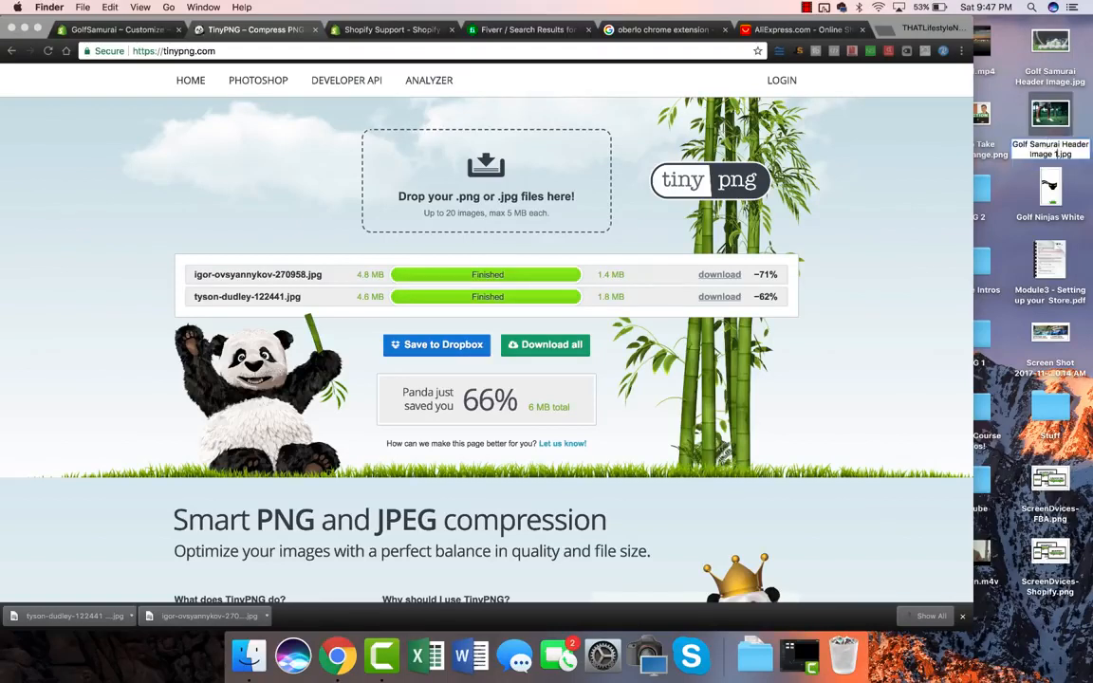
key("Return")
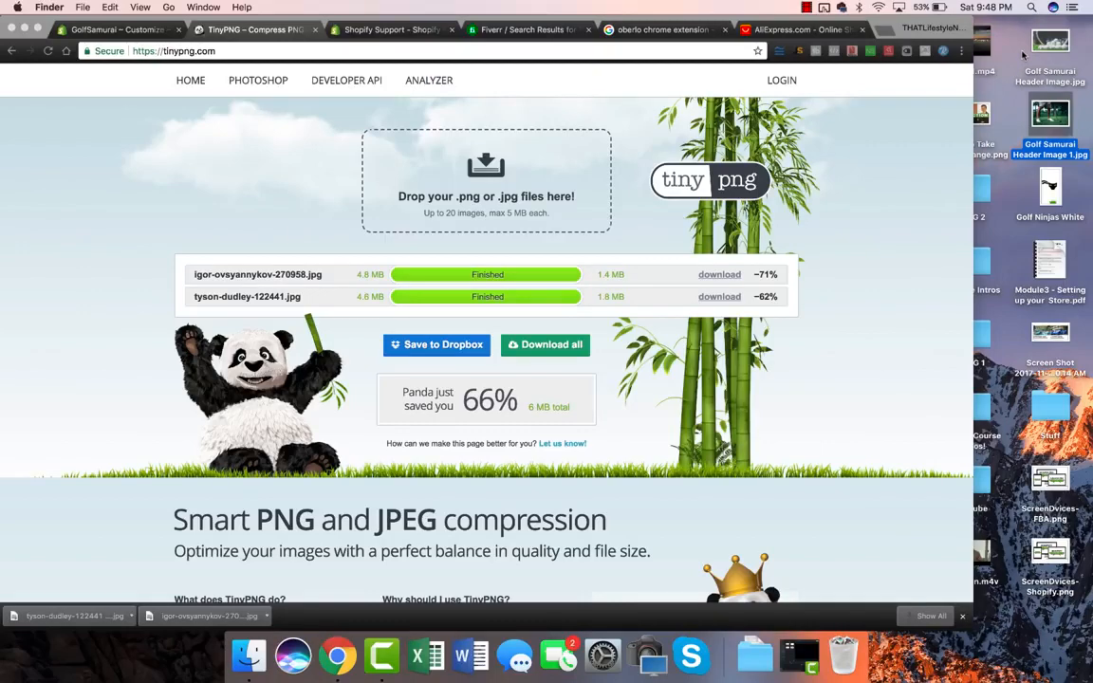
Step: Upload Golf Samurai Header Image.jpg and use it as the first slide's image
left_click(159, 30)
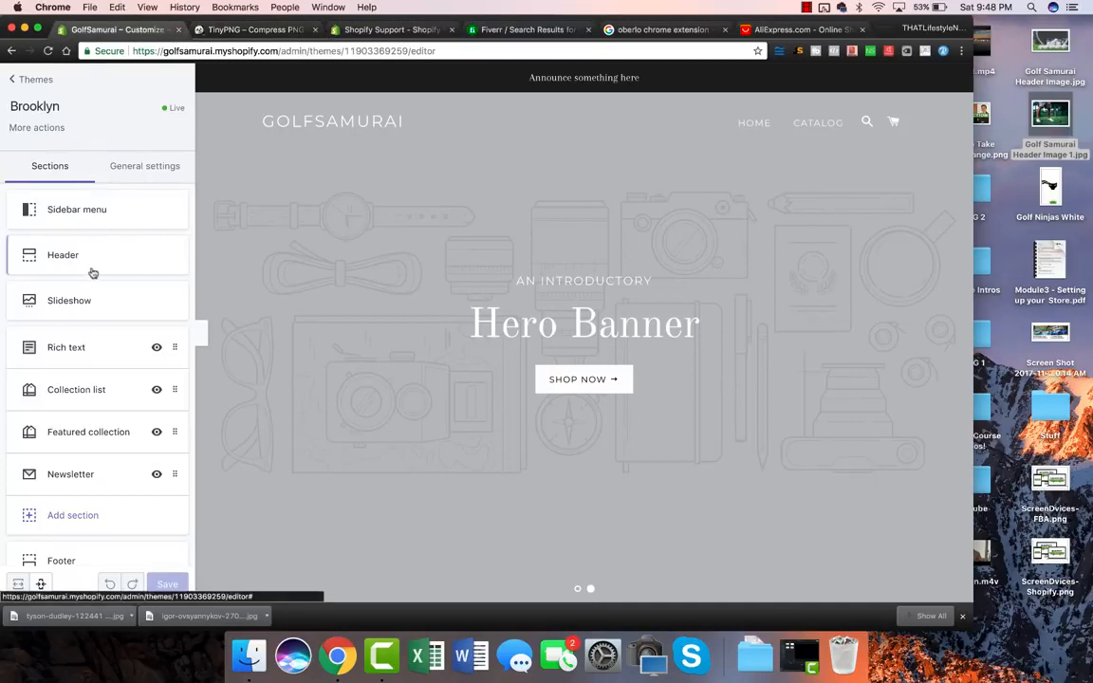
left_click(65, 305)
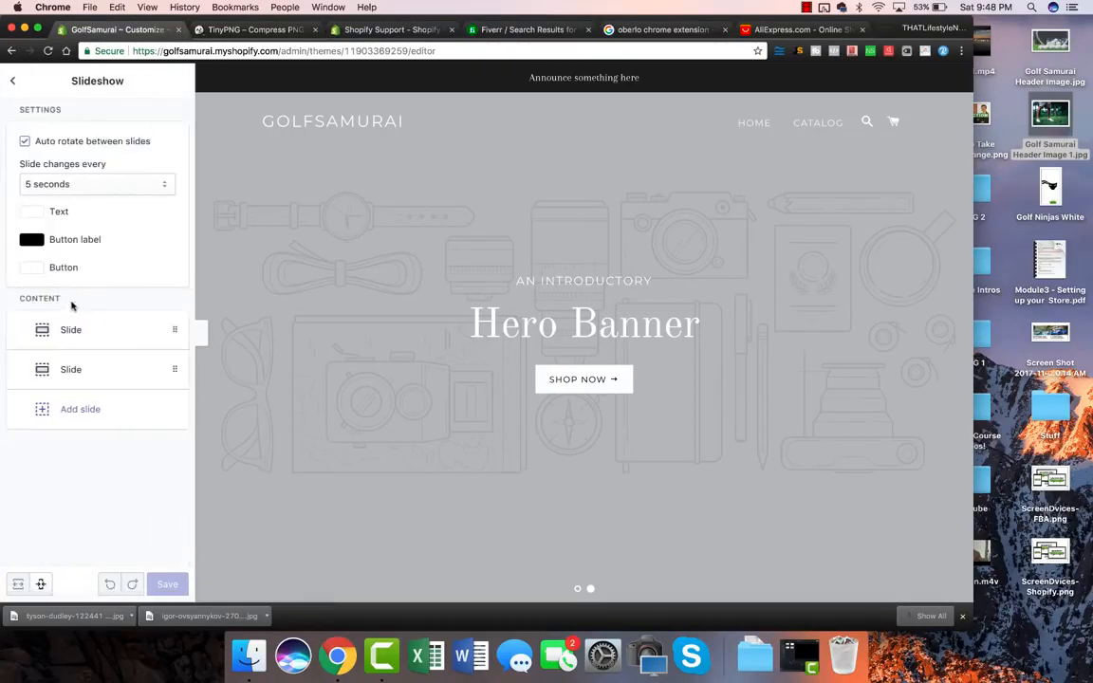
left_click(75, 330)
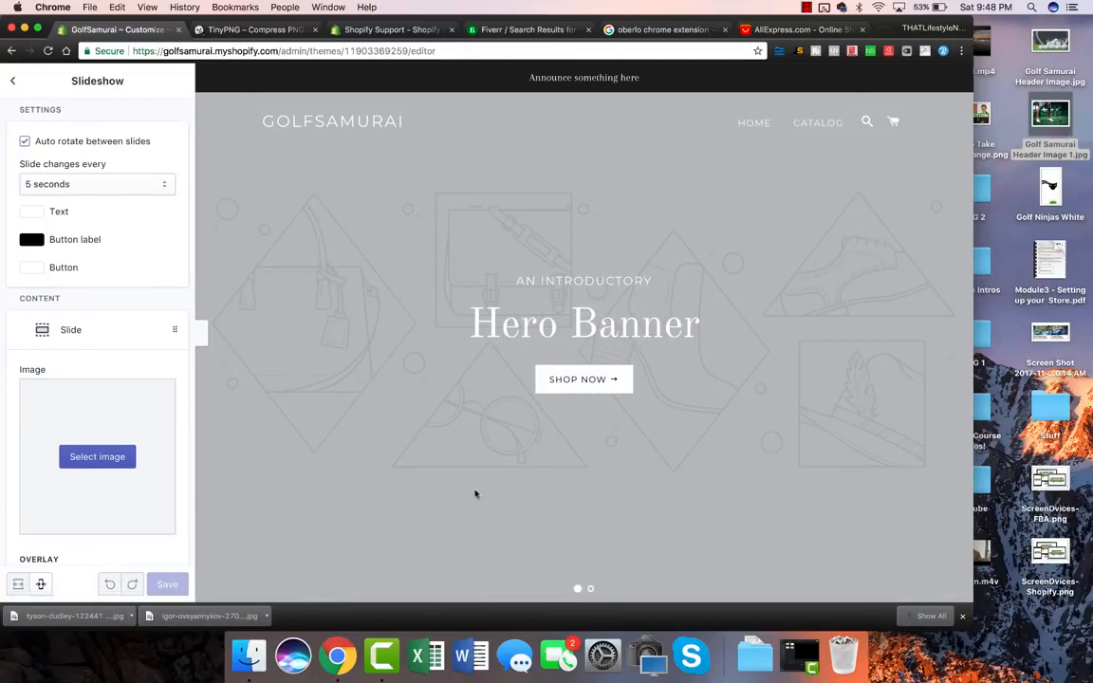
left_click(117, 465)
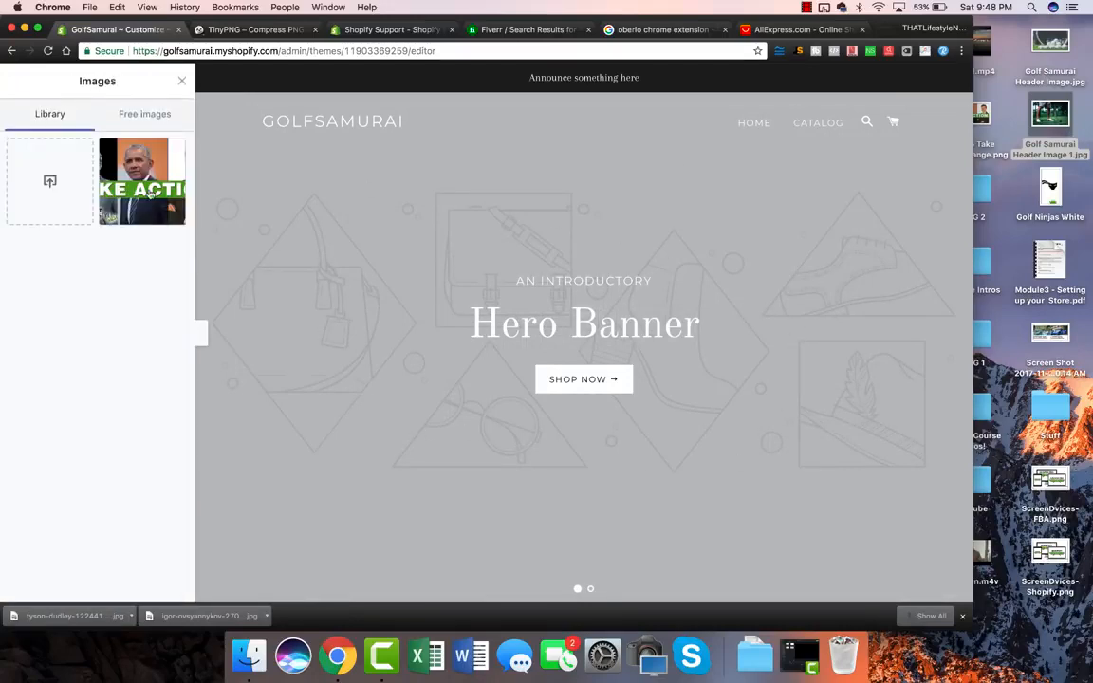
left_click(53, 162)
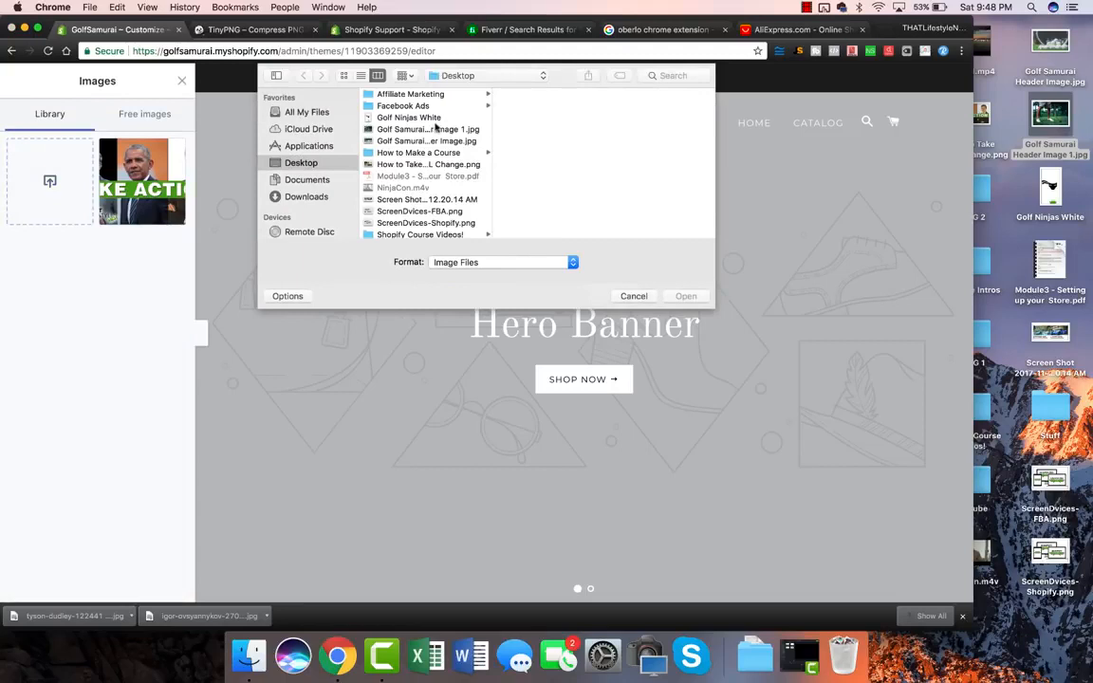
left_click(424, 140)
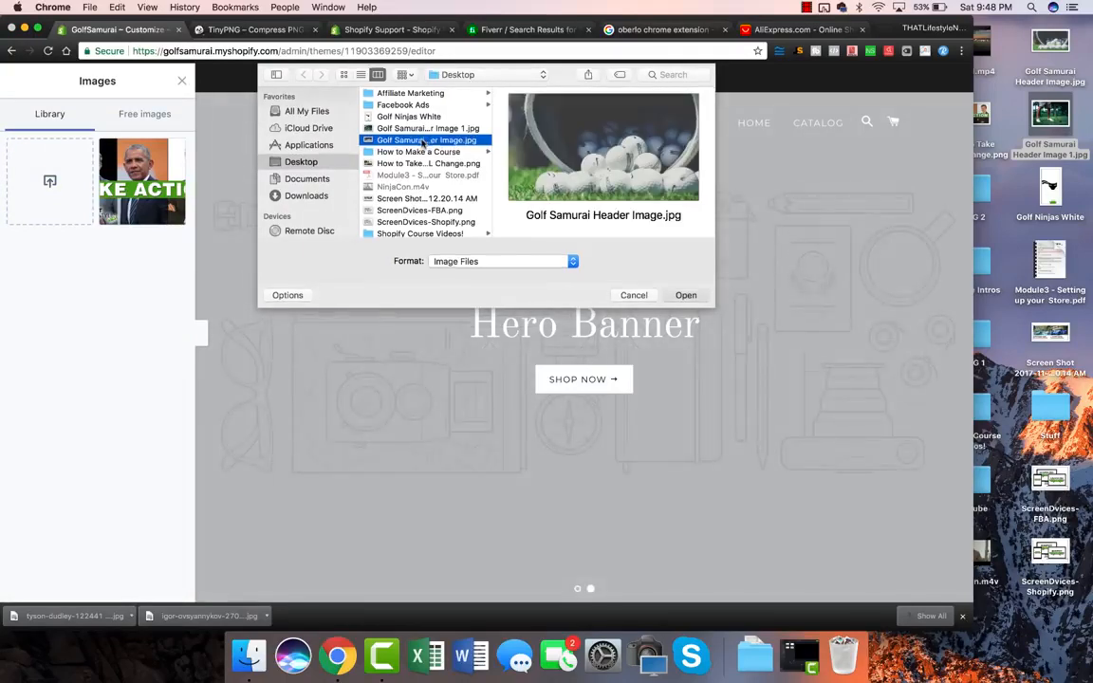
double_click(422, 141)
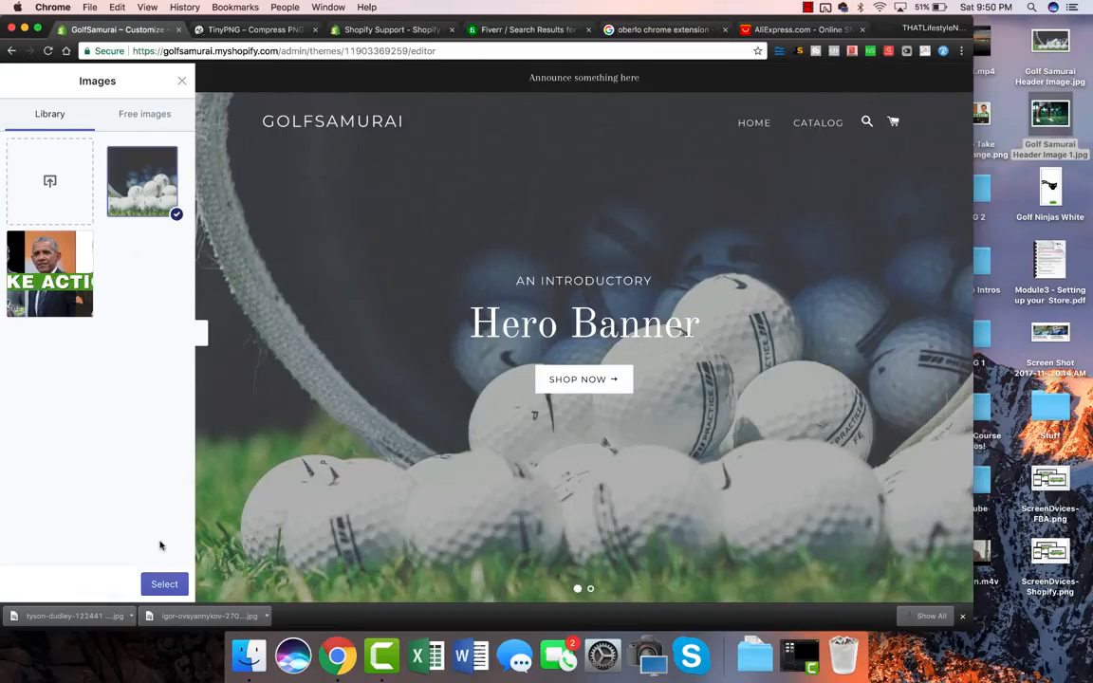
left_click(163, 584)
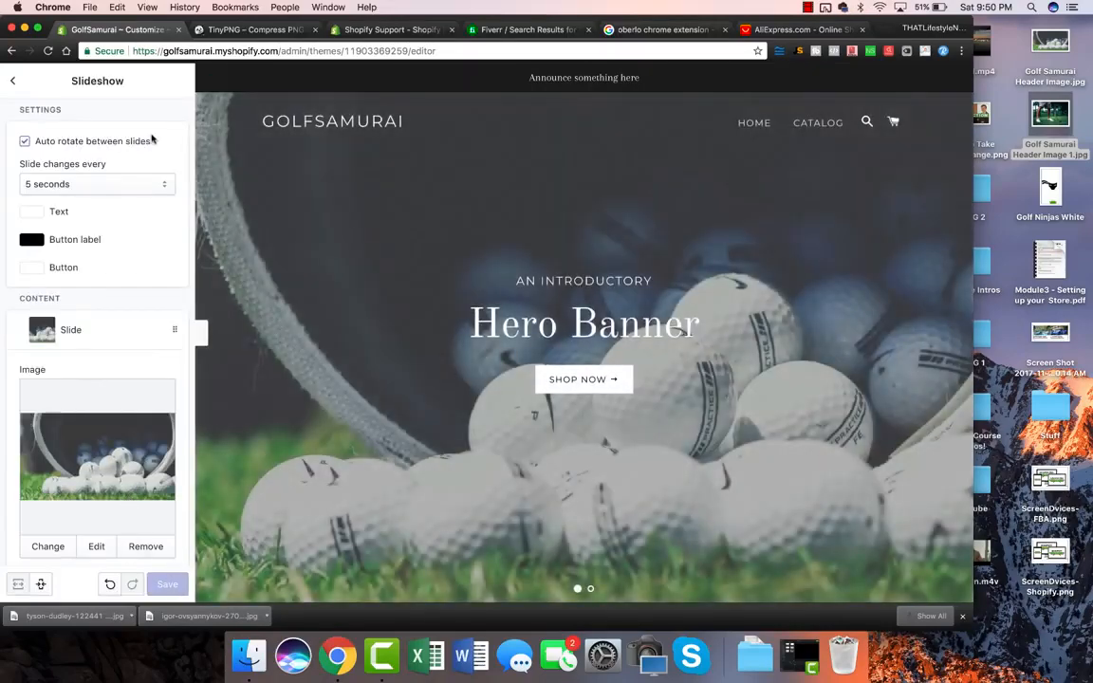
Step: Check the second slide's settings in the slideshow, then return to the Slideshow section
left_click(13, 82)
left_click(74, 302)
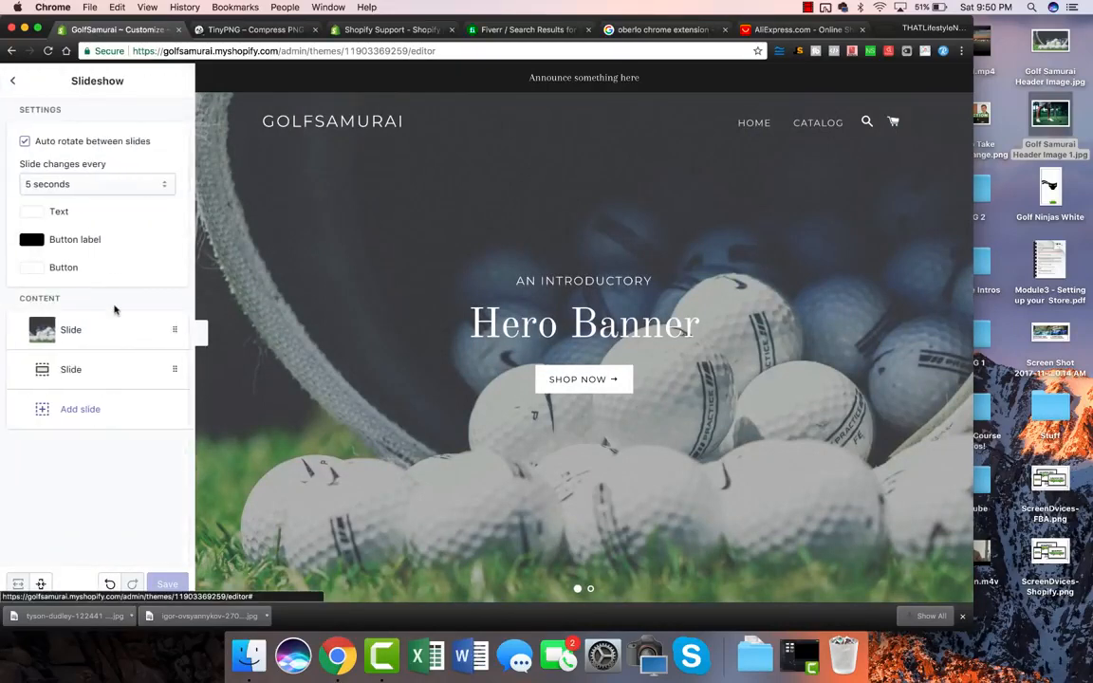
left_click(84, 369)
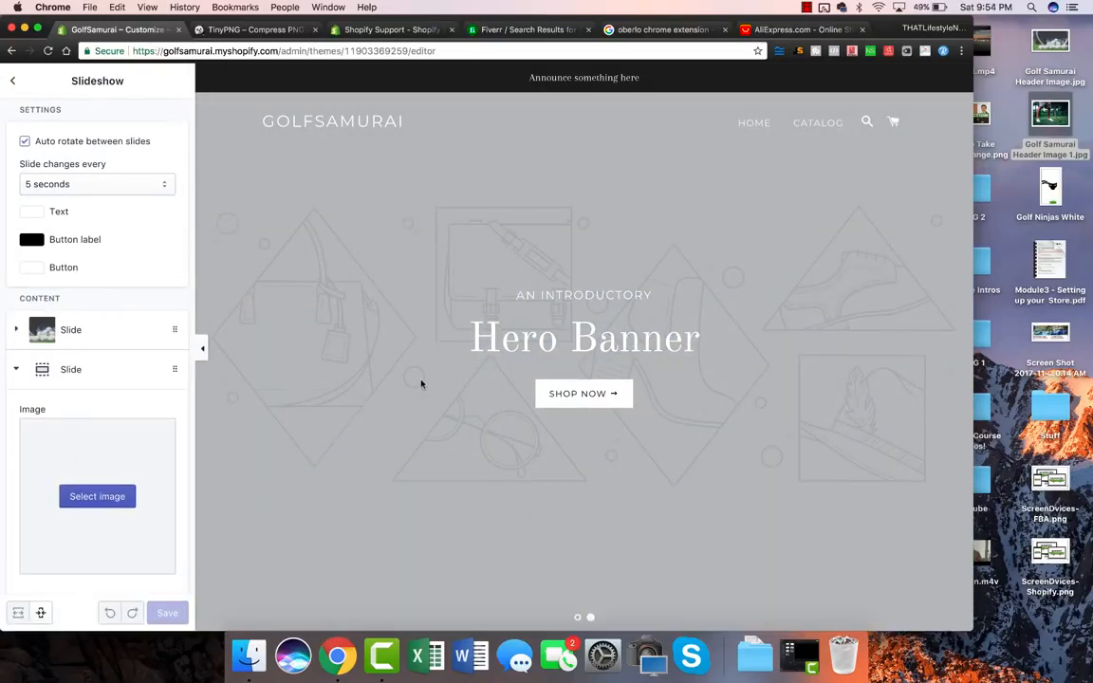
left_click(577, 617)
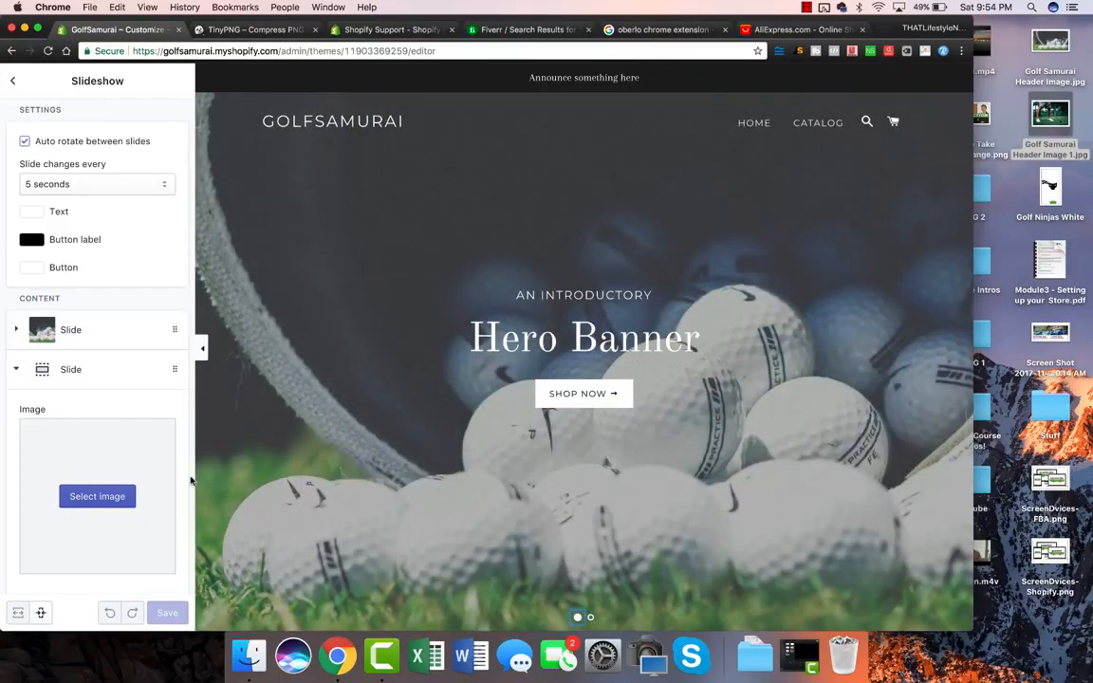
left_click(12, 81)
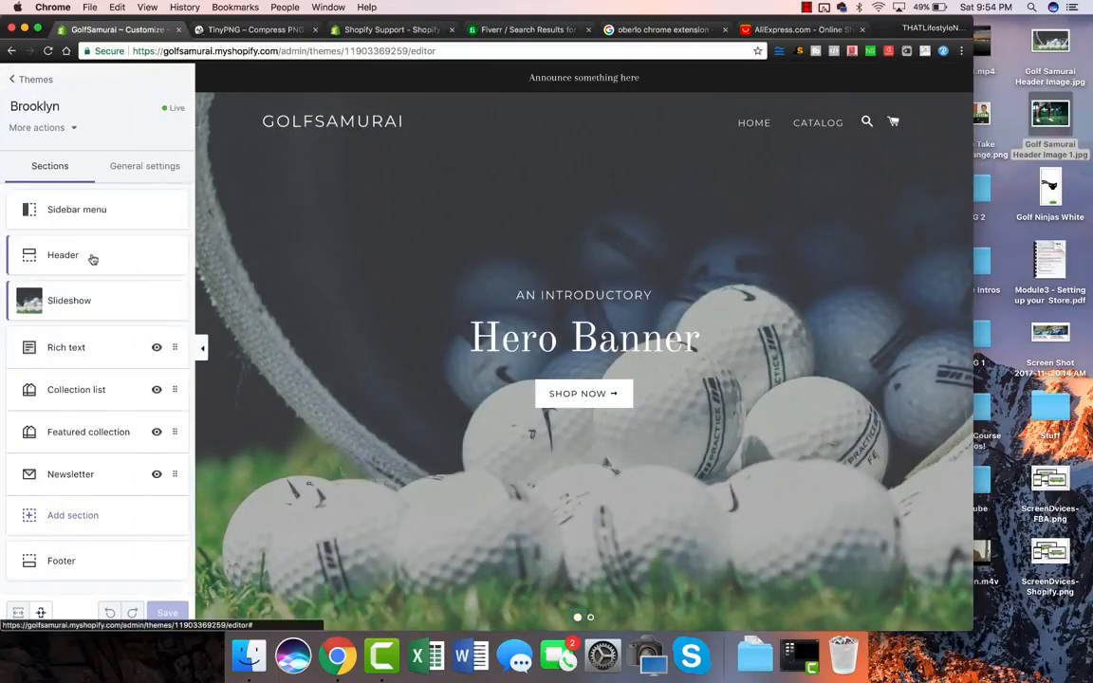
left_click(78, 300)
Step: Change the first slide's subheading to THE PLACE FOR GOLFS FINEST
left_click(64, 308)
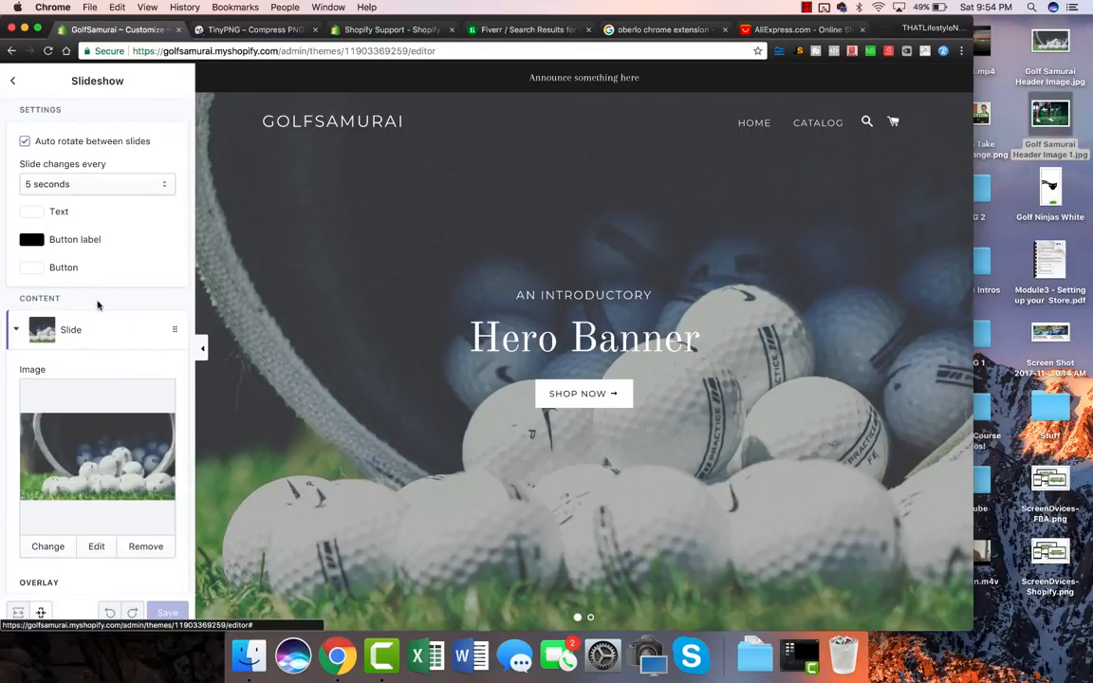
scroll(81, 418, "down", 1)
scroll(80, 418, "down", 3)
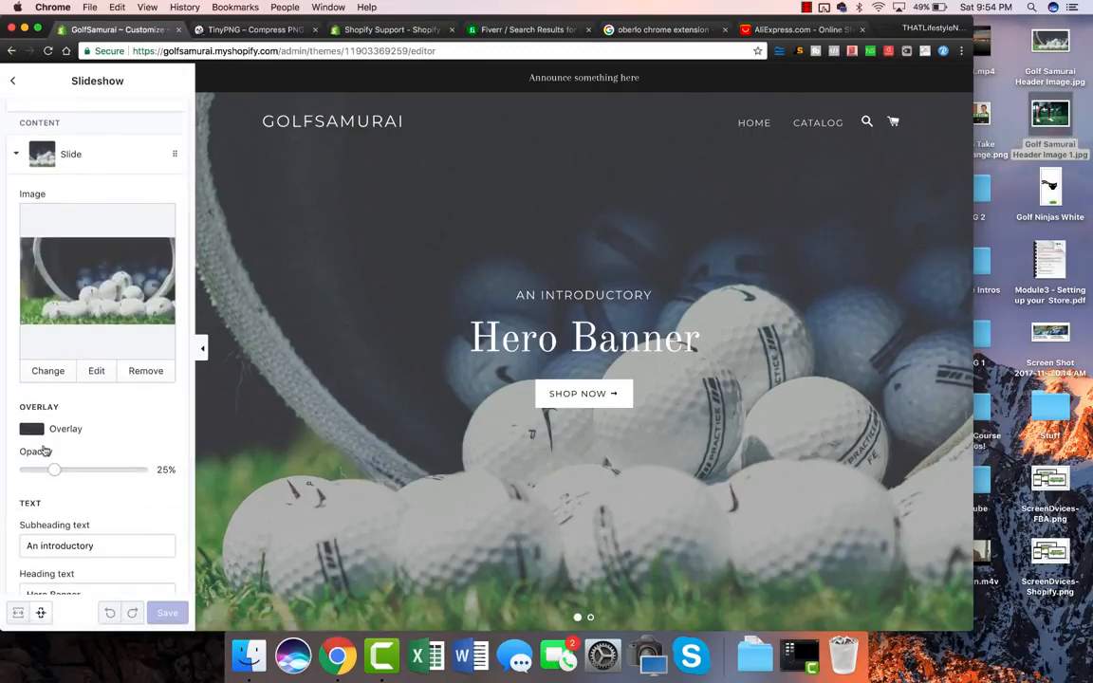
scroll(44, 449, "down", 2)
triple_click(82, 478)
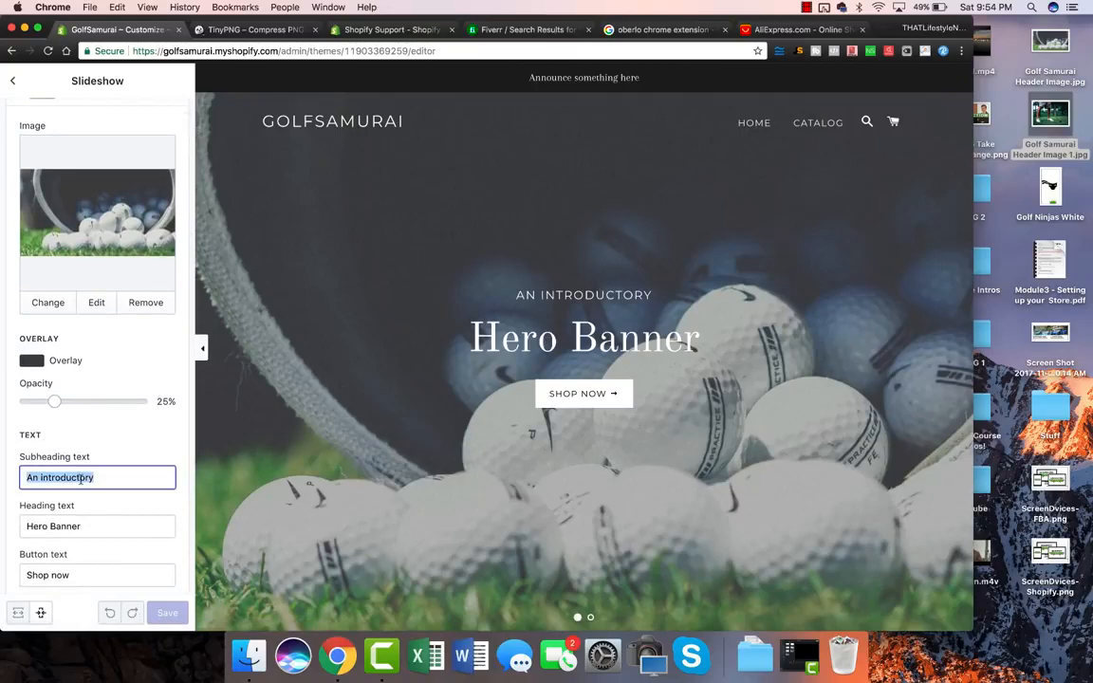
type("THE PLACE FOR GOLF")
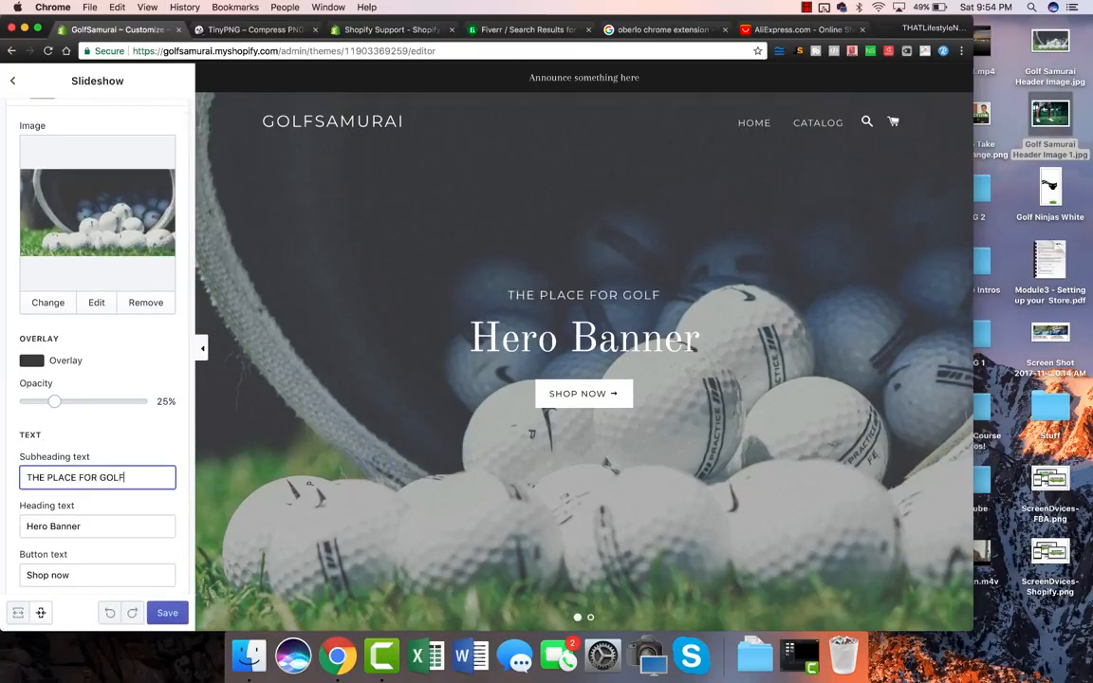
type("S FINEST")
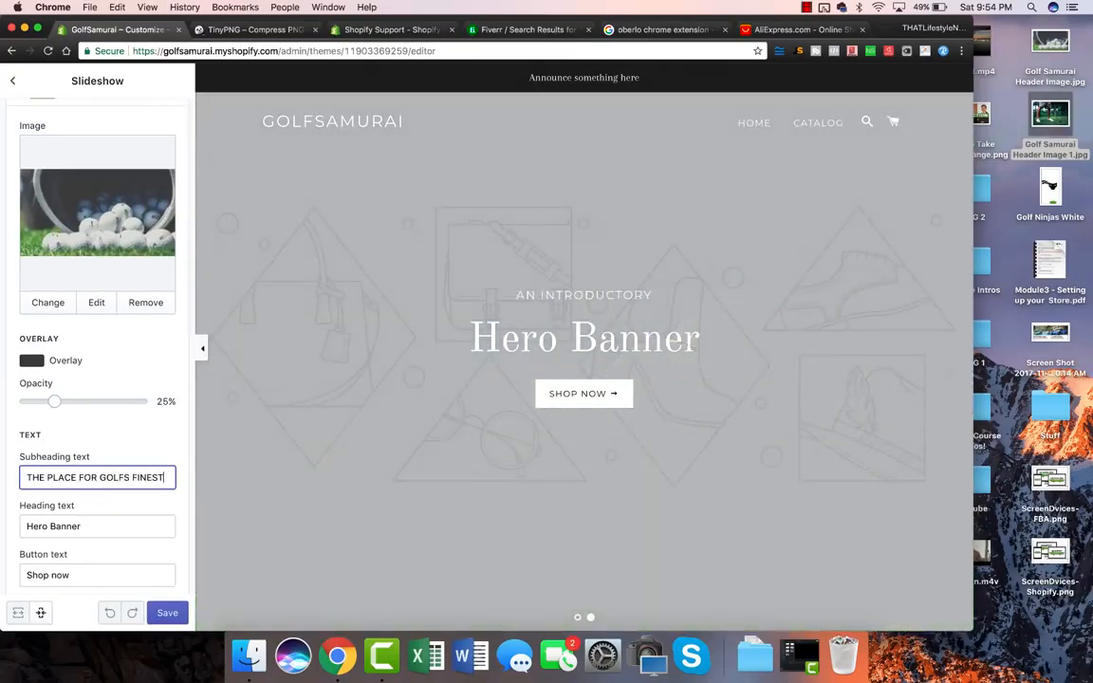
Step: Rewrite the slide heading and set the button label to SHOP NOW!
left_click(89, 524)
triple_click(95, 523)
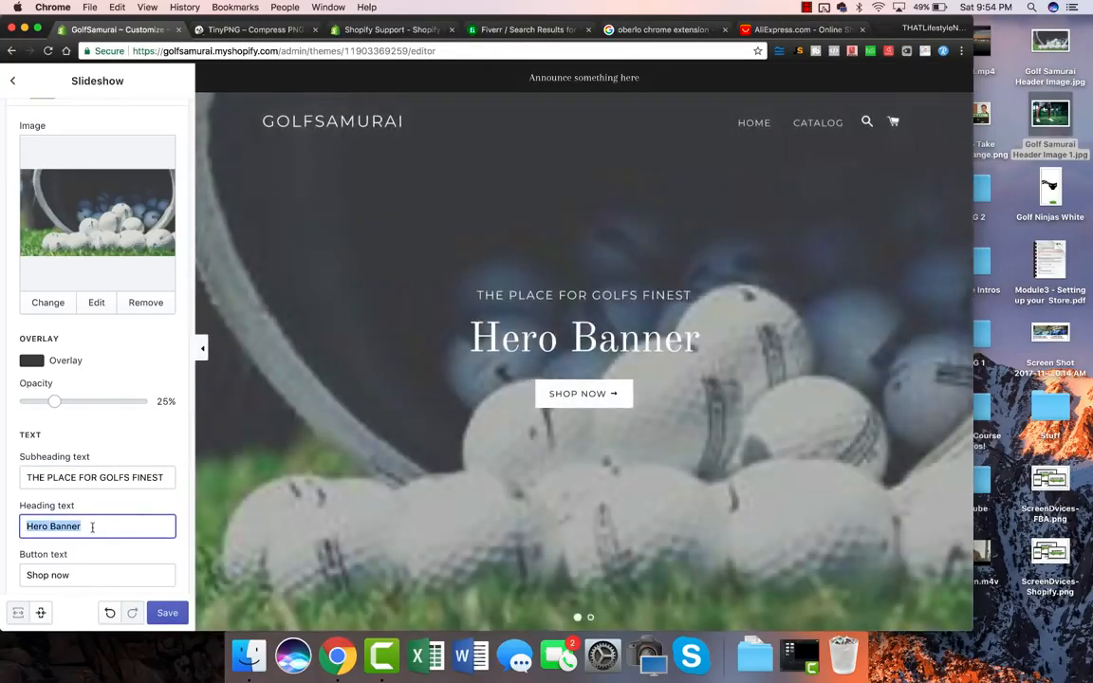
type("SAVE")
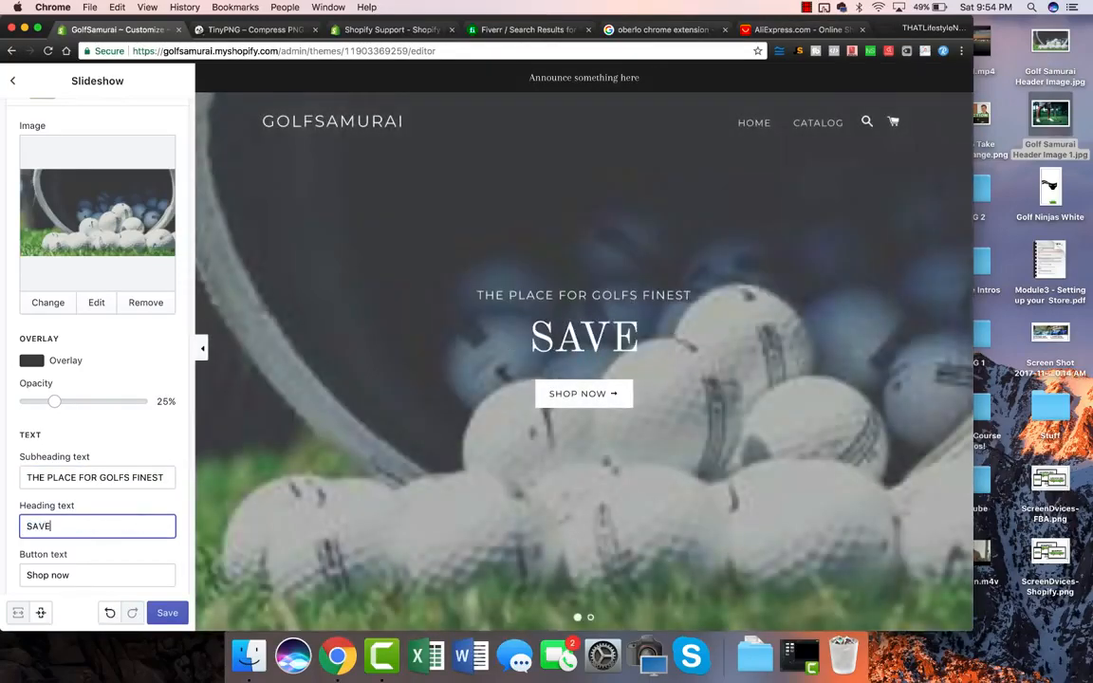
type(" ON")
key("BackSpace")
key("BackSpace")
key("BackSpace")
key("BackSpace")
key("BackSpace")
key("BackSpace")
key("BackSpace")
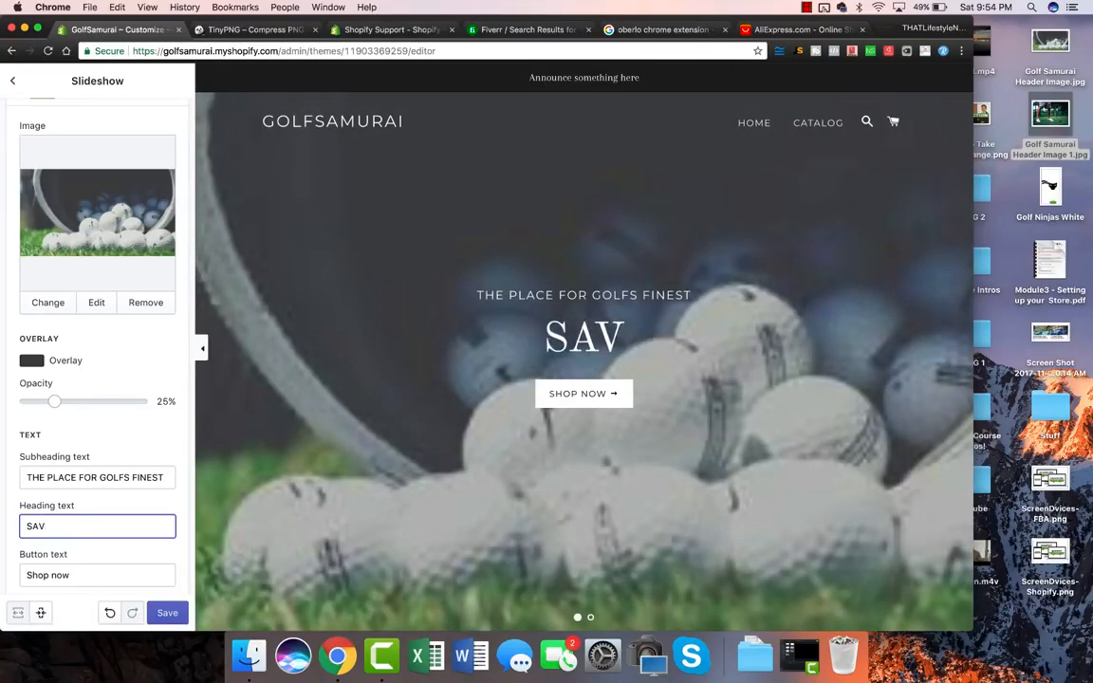
type("THE WORLD")
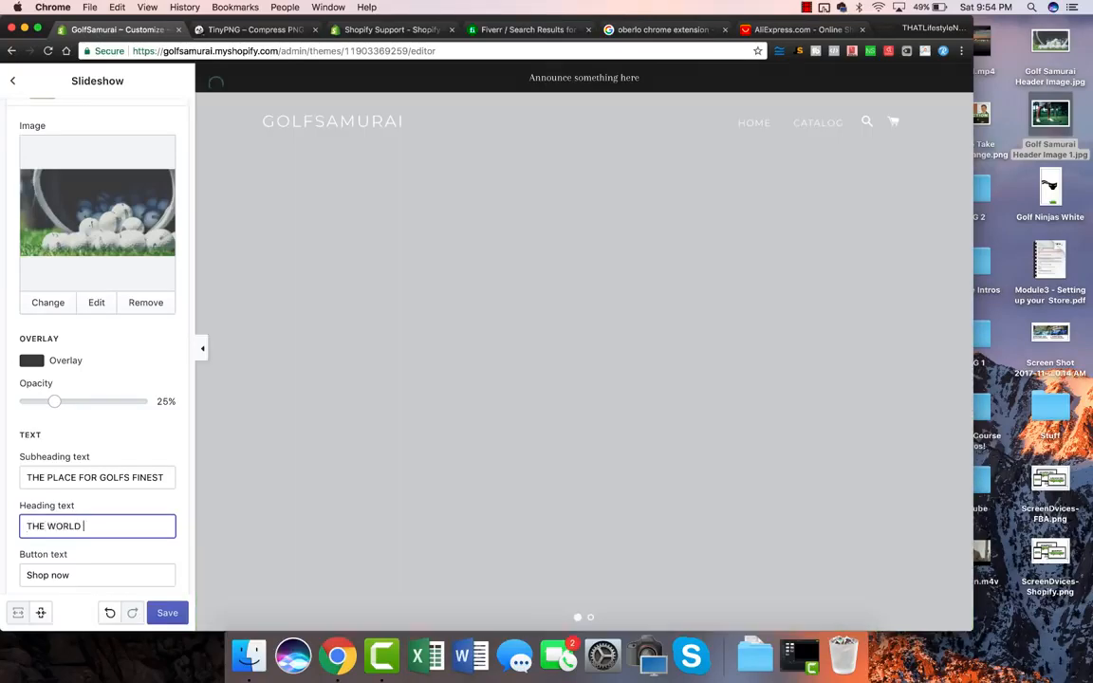
type("S BEST GOLF PRODUCTS")
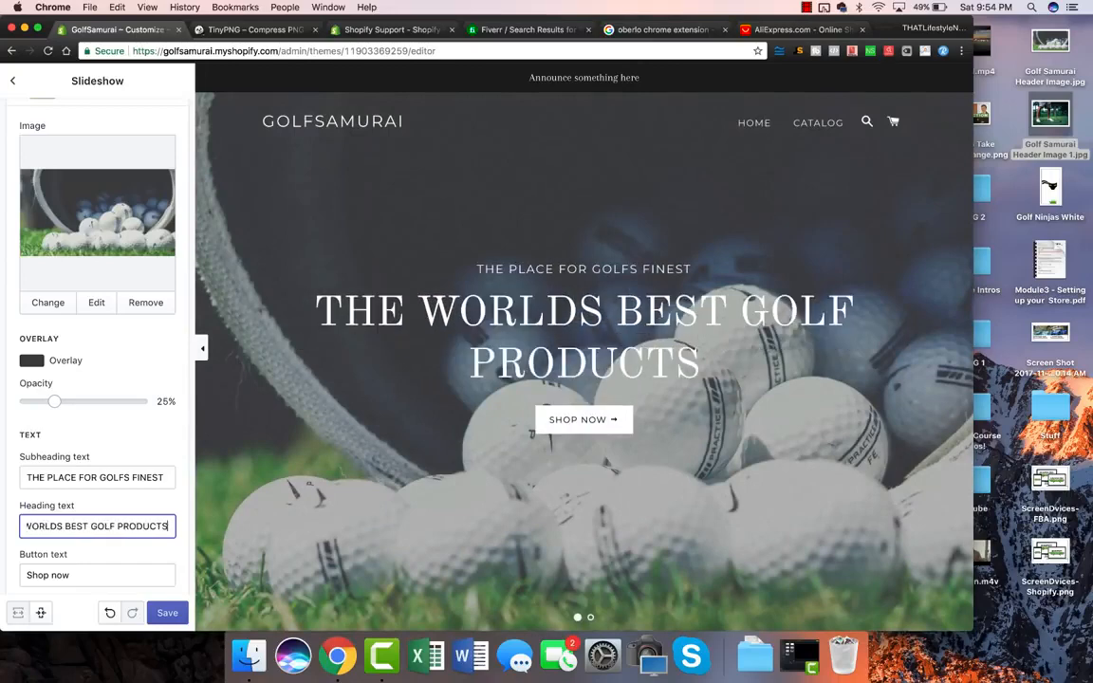
key("Tab")
key("BackSpace")
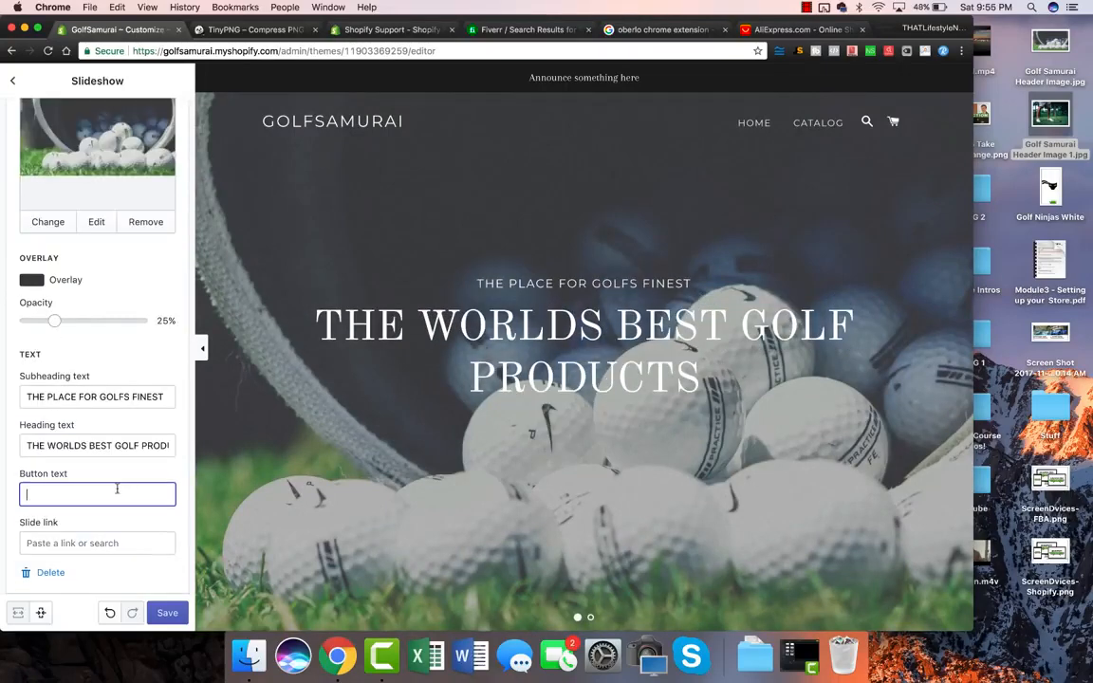
type("SAVE ")
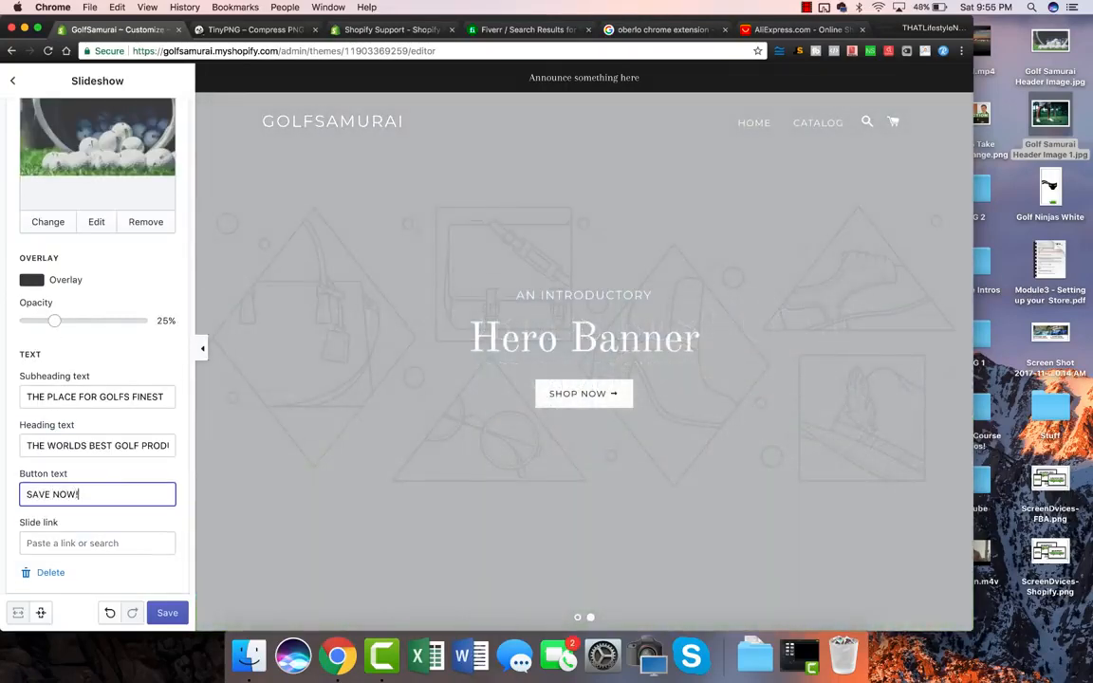
type("NOW!")
double_click(38, 495)
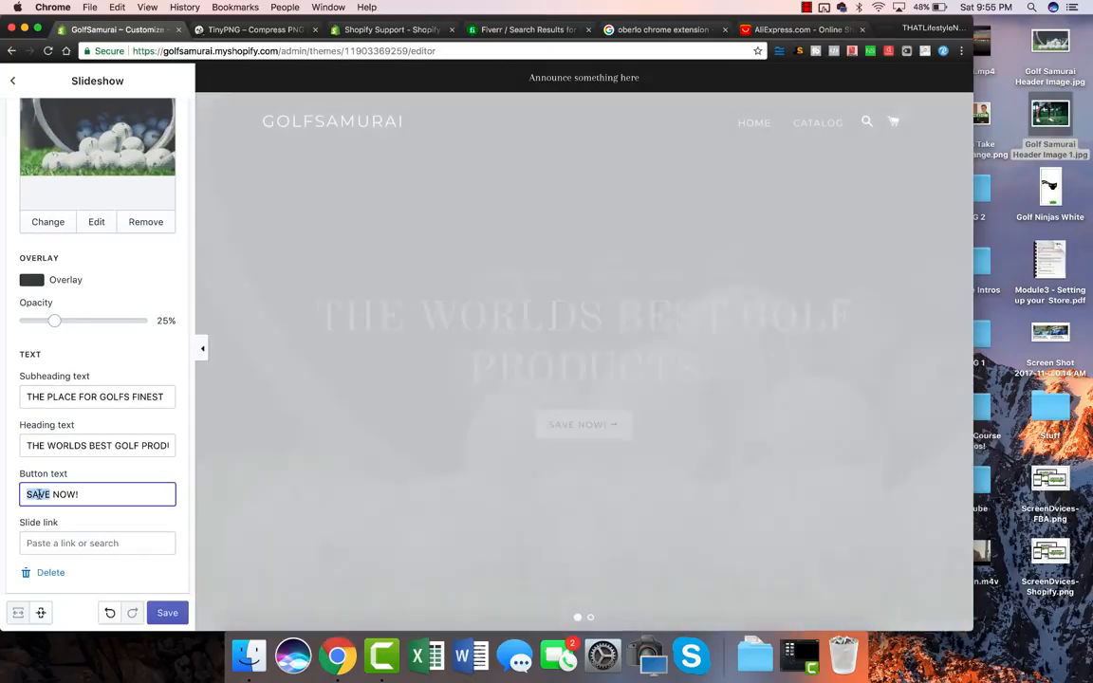
type("SHOP")
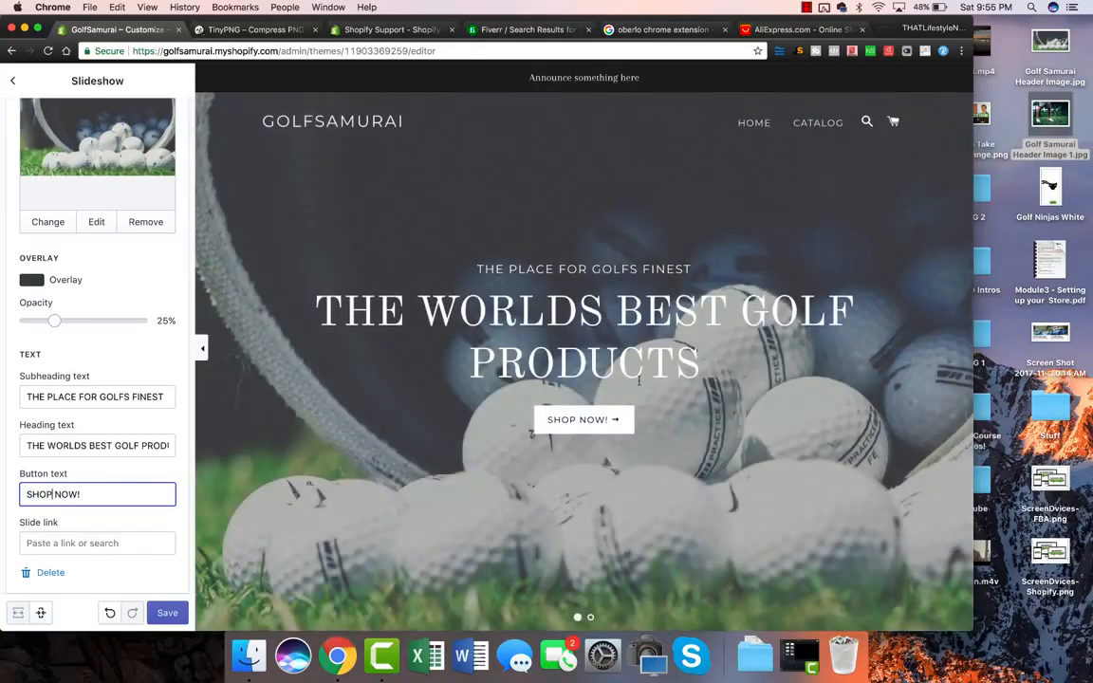
Step: Trim the heading to THE BEST GOLFERS and save the slide
double_click(68, 445)
key("BackSpace")
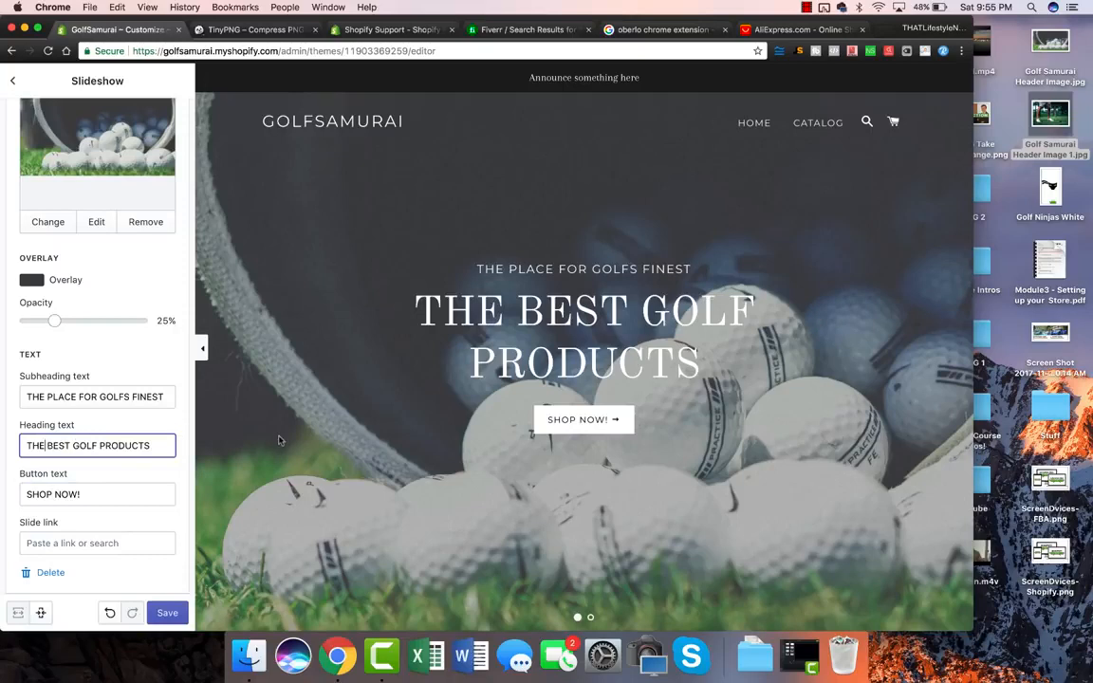
double_click(118, 444)
key("BackSpace")
key("BackSpace")
type("R")
key("BackSpace")
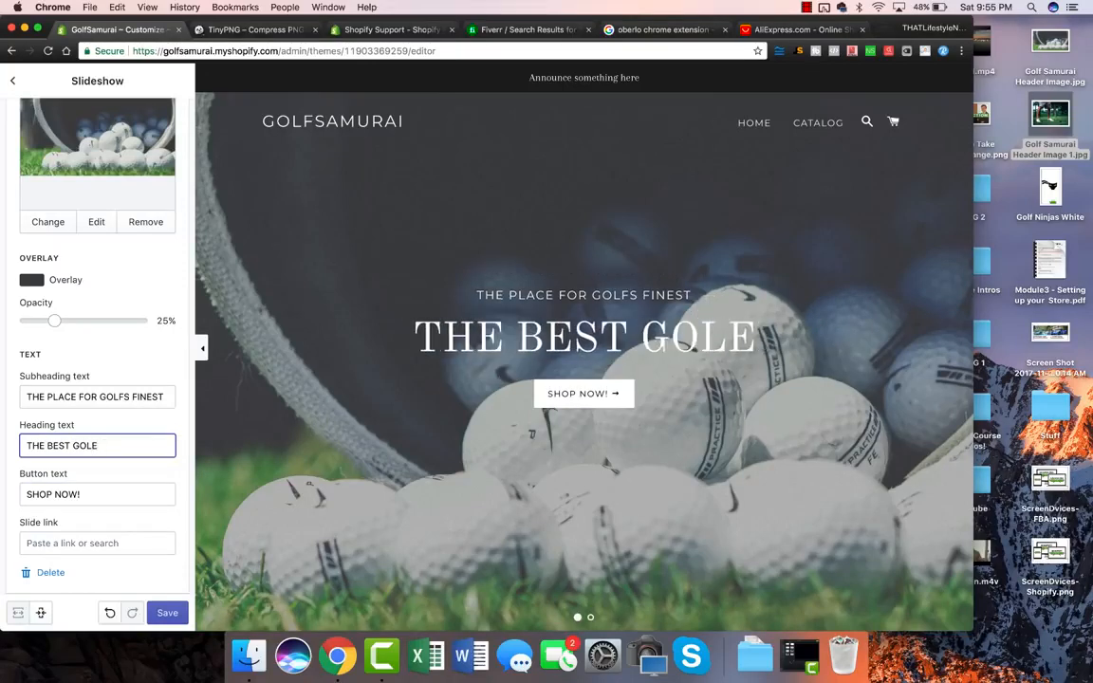
type("ERS")
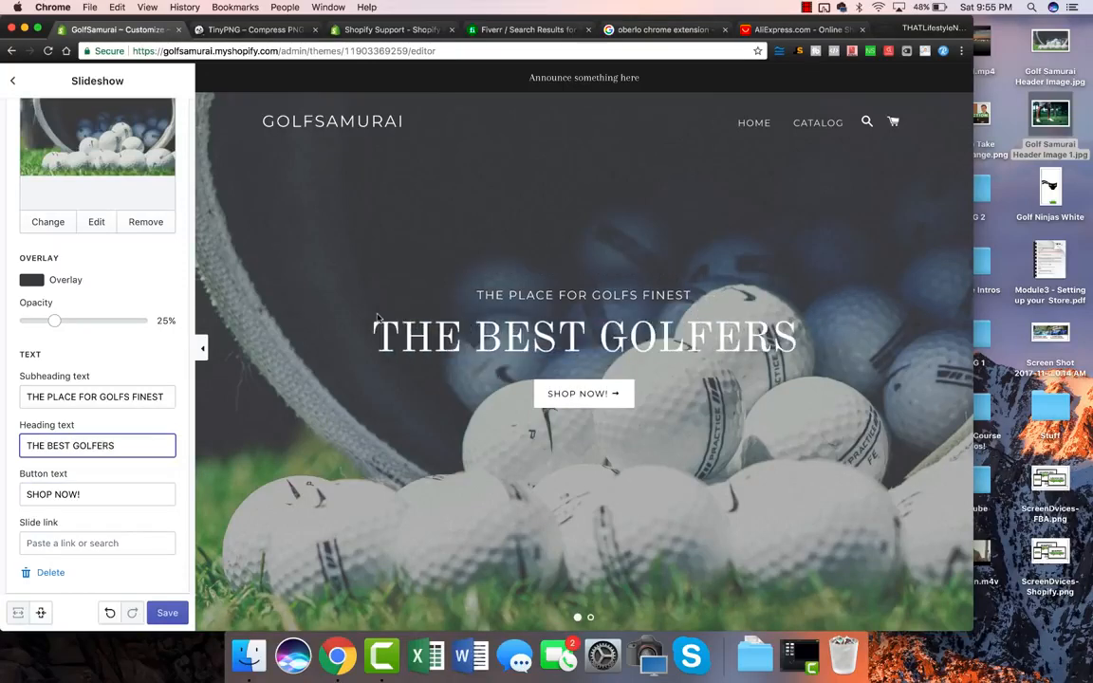
scroll(150, 373, "down", 3)
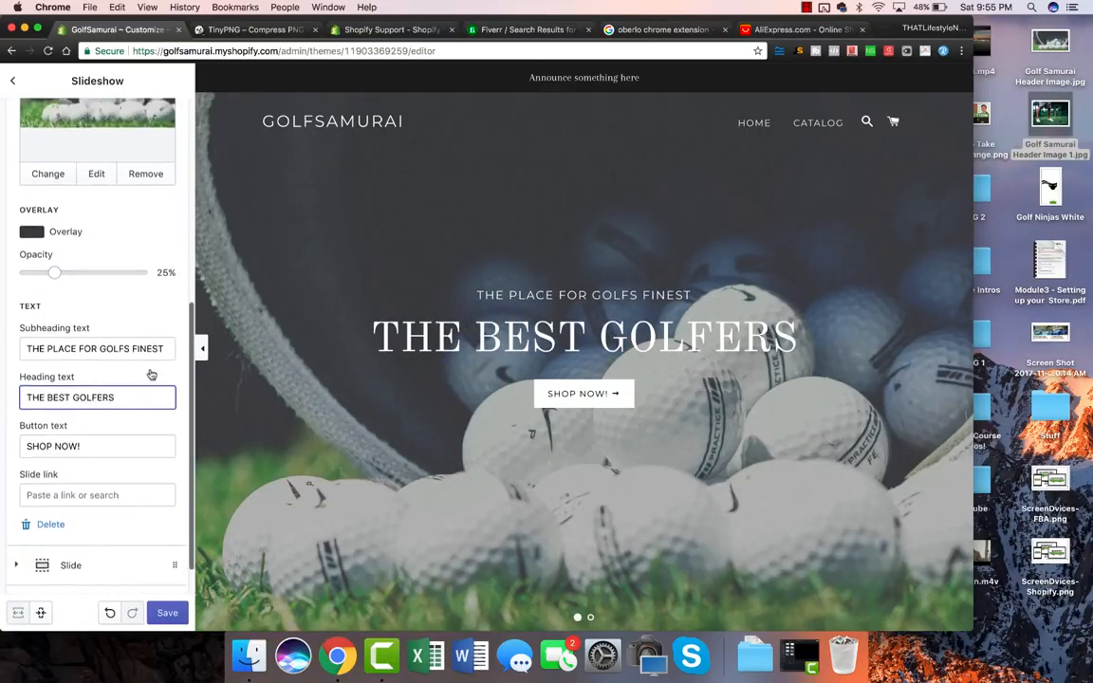
left_click(166, 612)
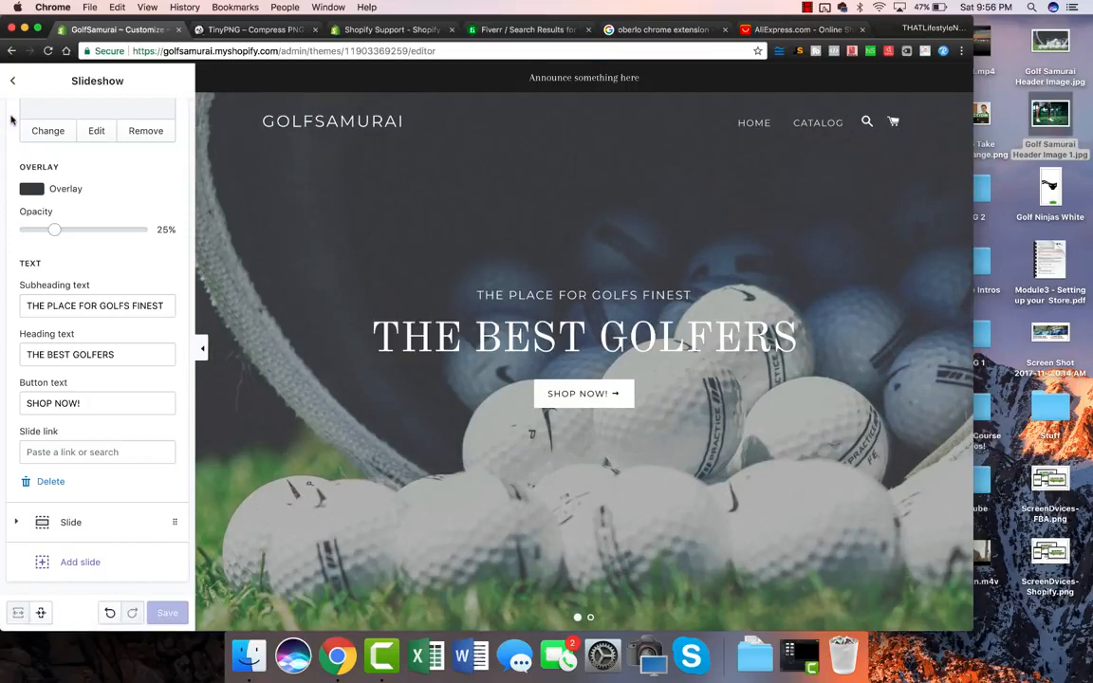
left_click(12, 81)
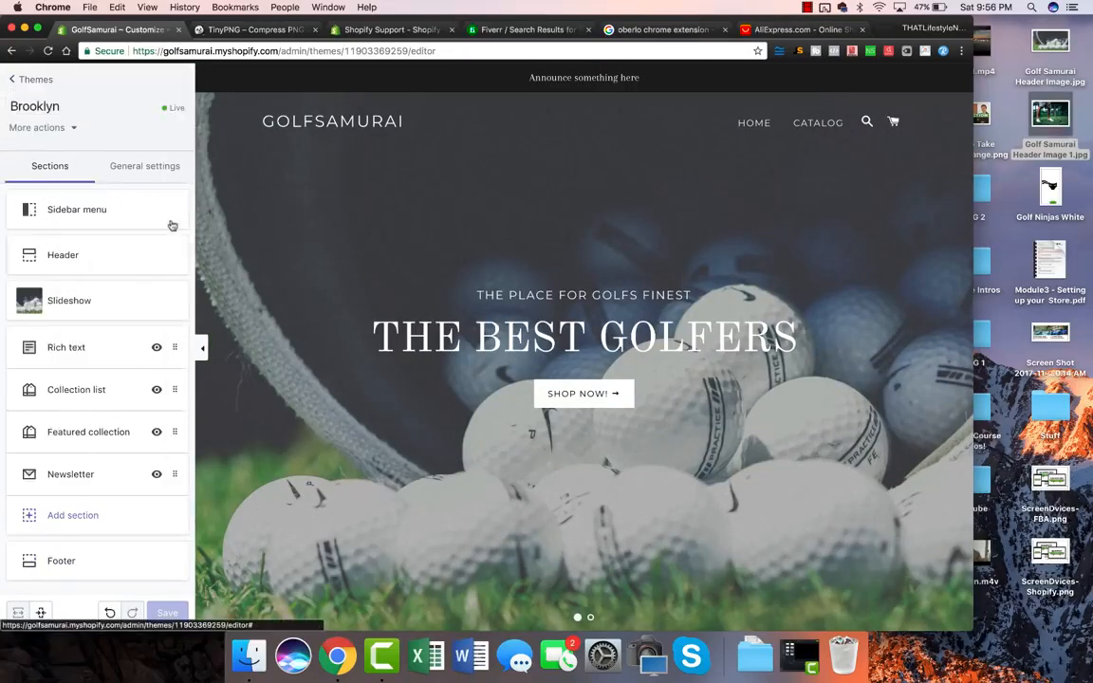
left_click(84, 211)
left_click(13, 81)
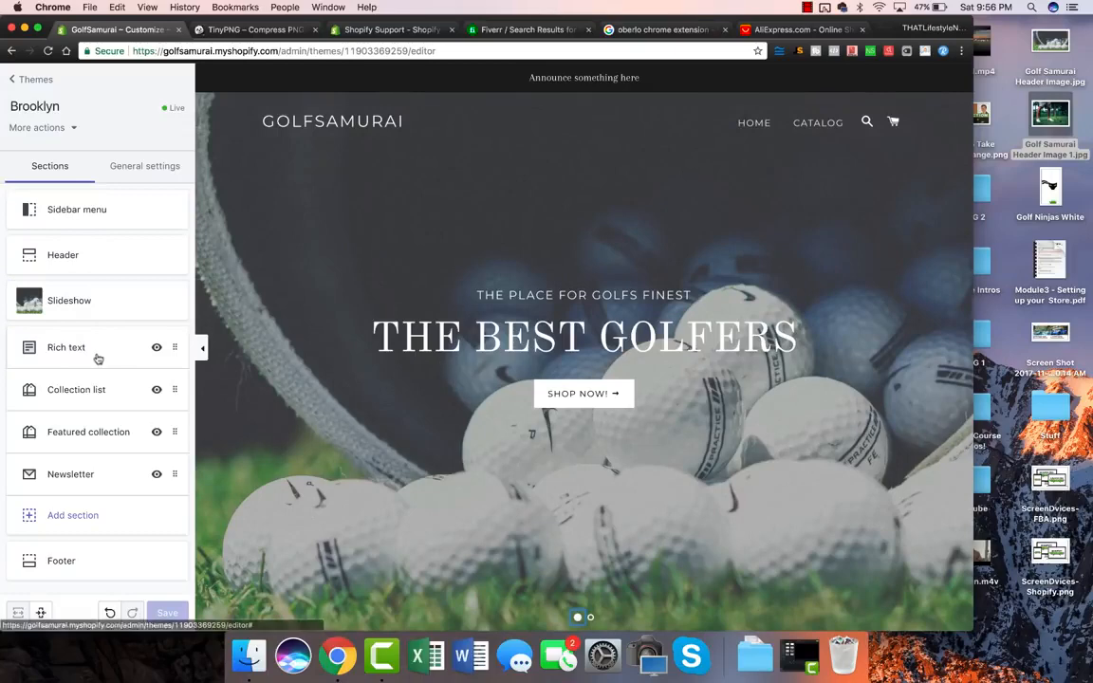
scroll(445, 493, "down", 3)
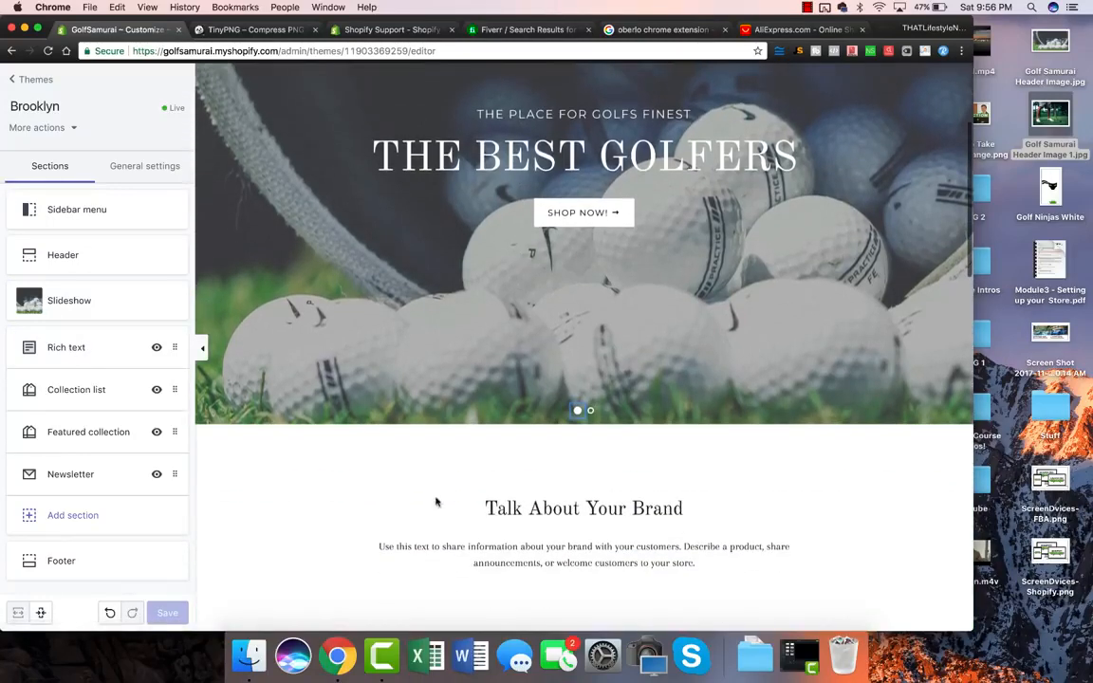
scroll(502, 489, "down", 1)
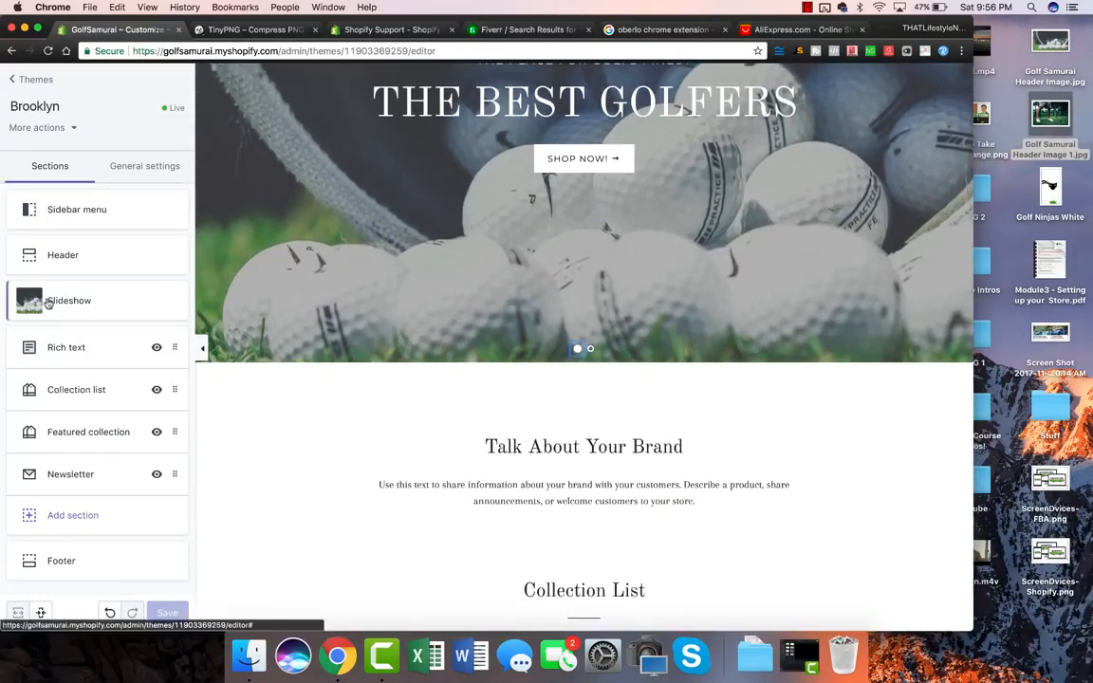
left_click(78, 347)
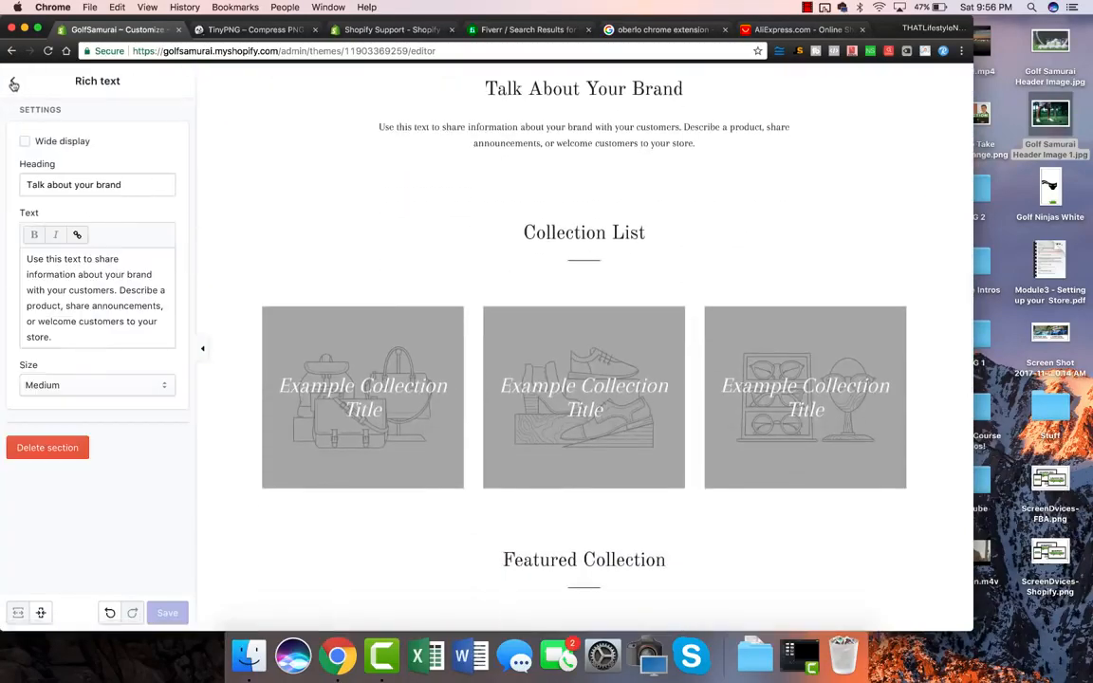
left_click(13, 83)
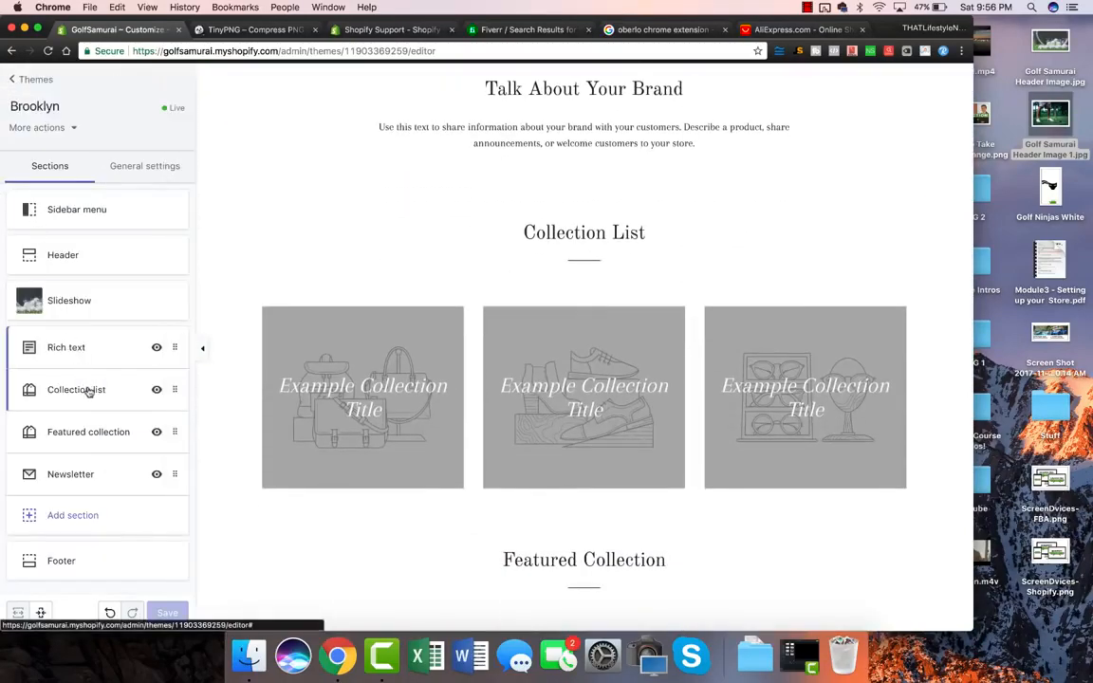
left_click(87, 389)
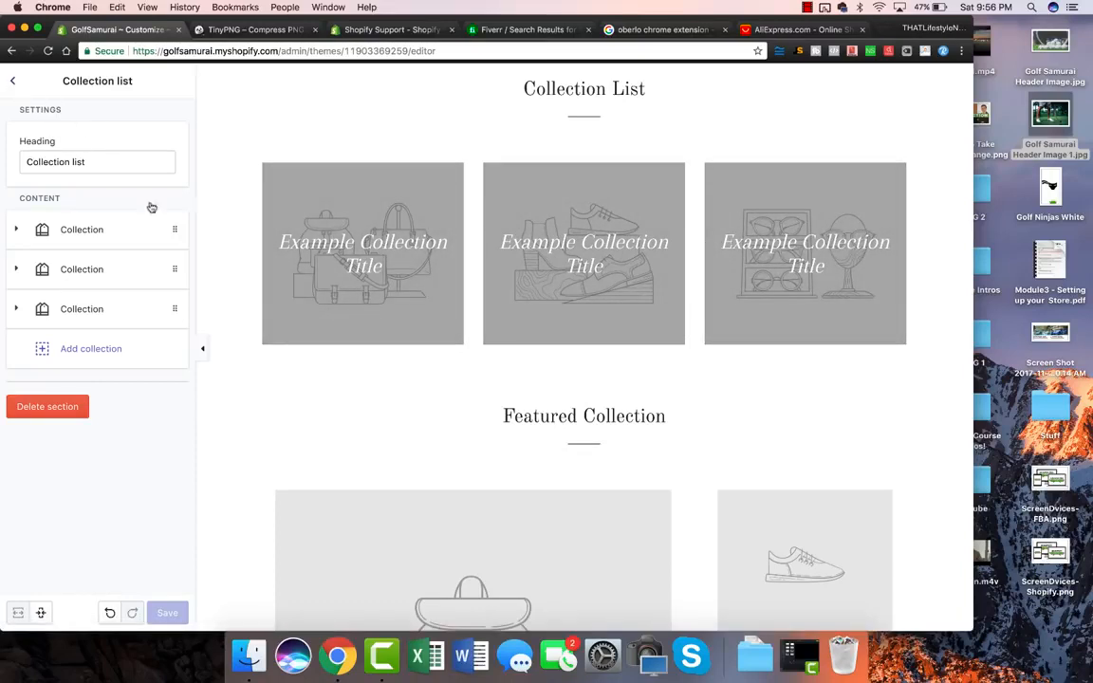
scroll(225, 272, "down", 5)
scroll(531, 322, "down", 3)
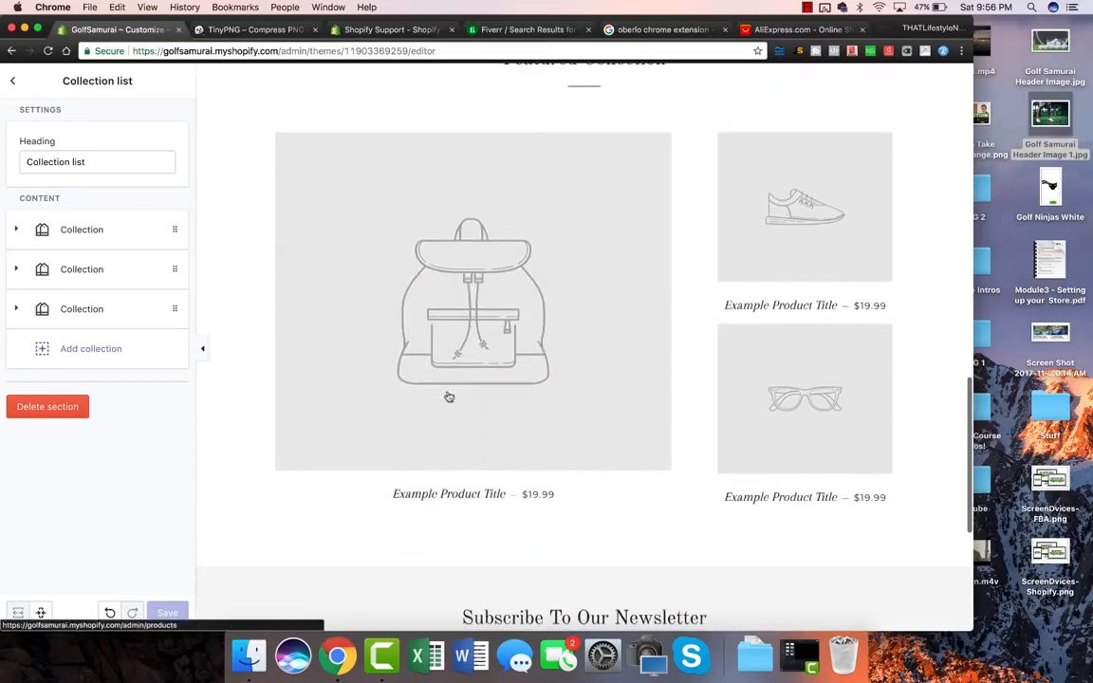
left_click(14, 82)
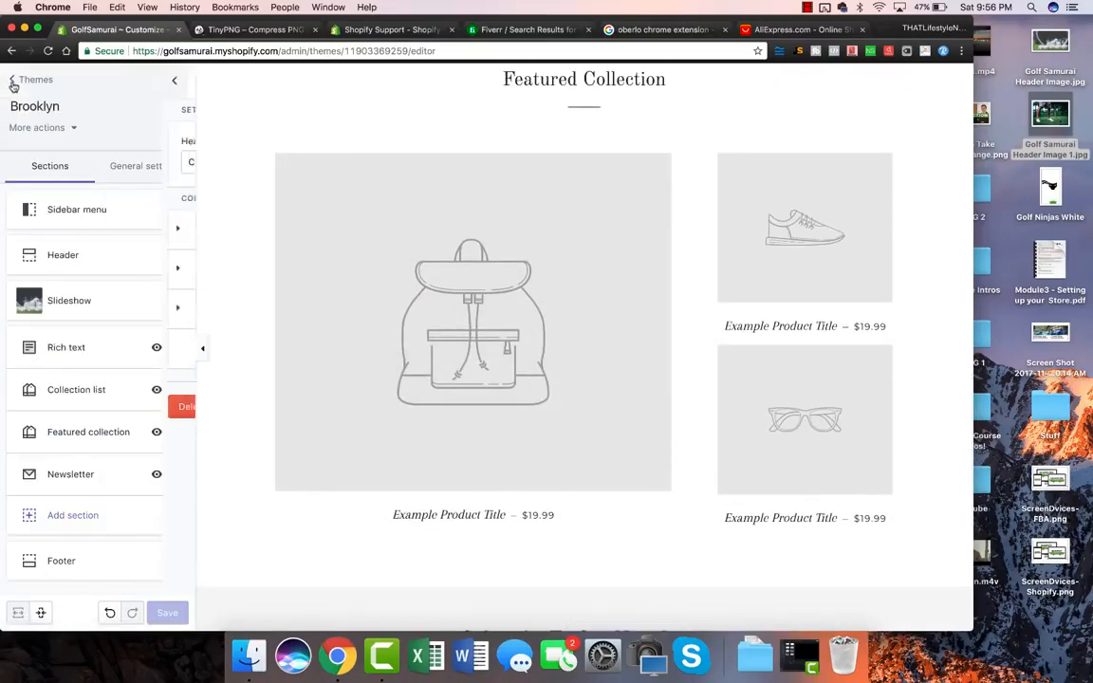
scroll(390, 432, "up", 3)
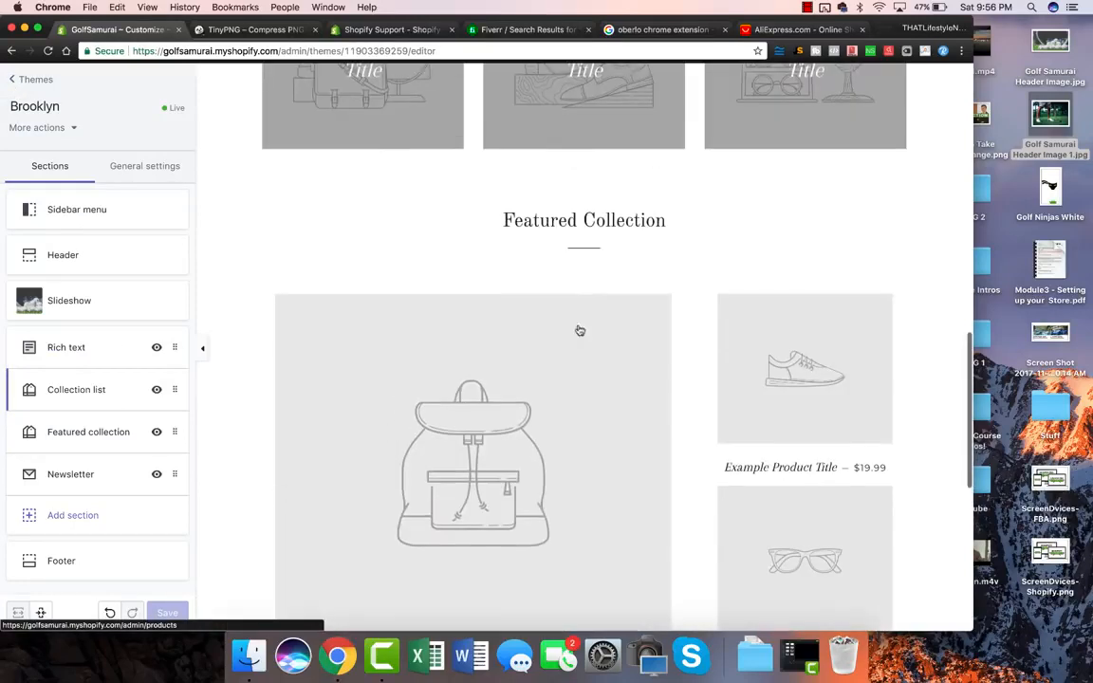
left_click_drag(504, 220, 673, 219)
scroll(702, 232, "up", 5)
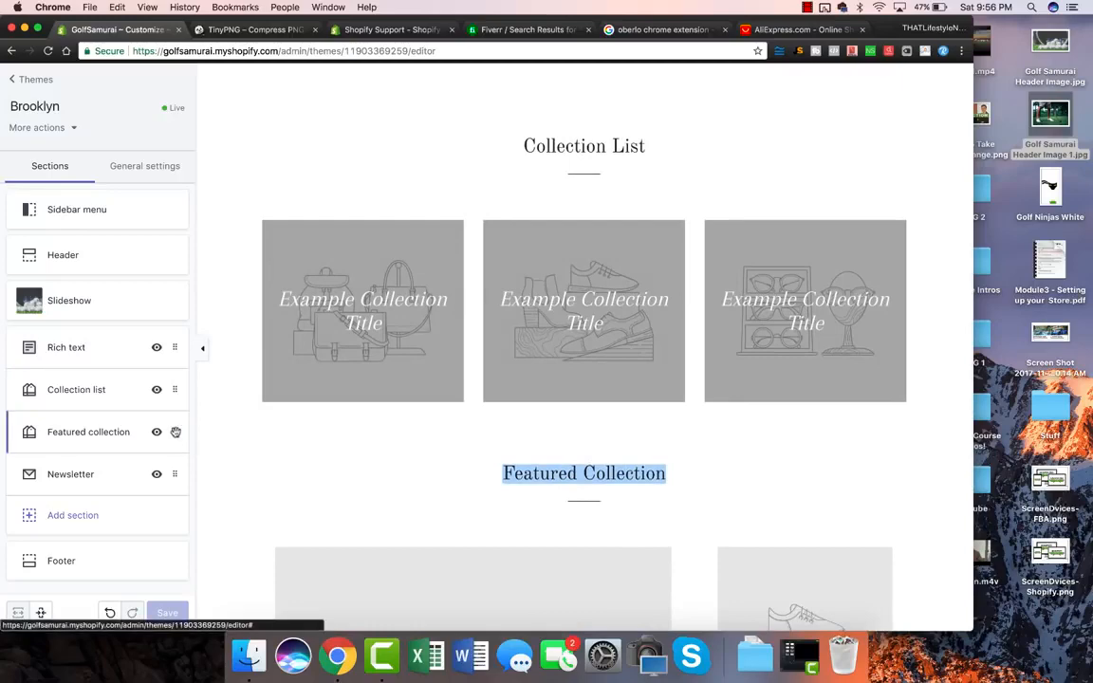
Step: Move the Featured collection section above the Collection list on the home page
left_click_drag(175, 431, 197, 402)
scroll(463, 415, "down", 5)
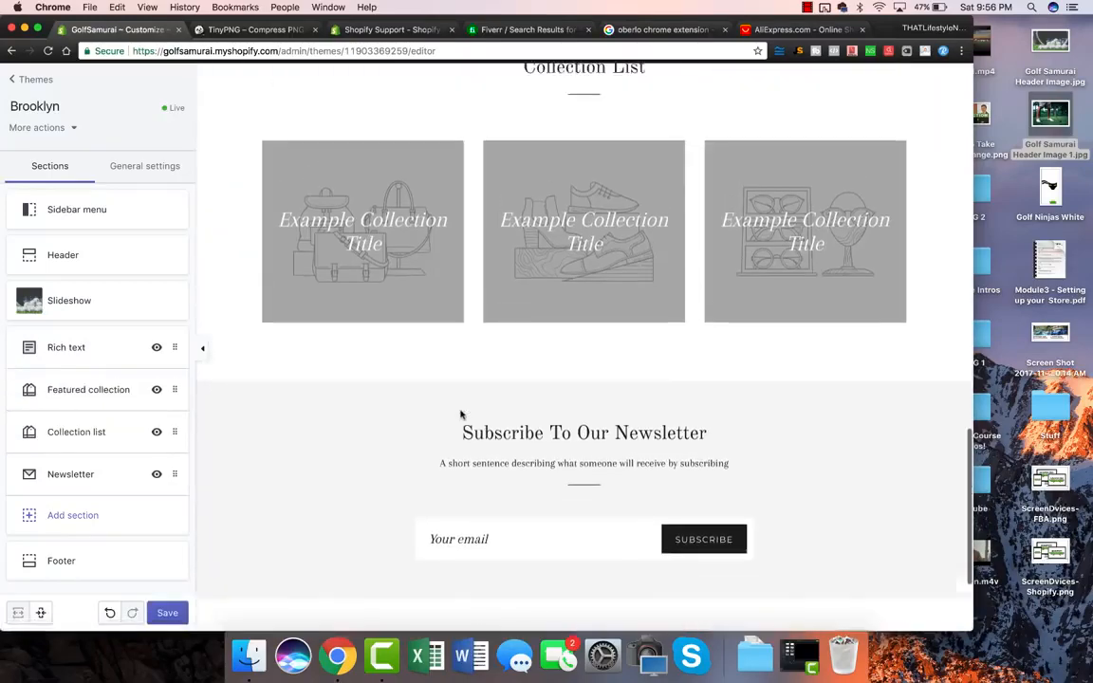
scroll(458, 415, "up", 8)
scroll(461, 415, "down", 4)
scroll(461, 414, "down", 3)
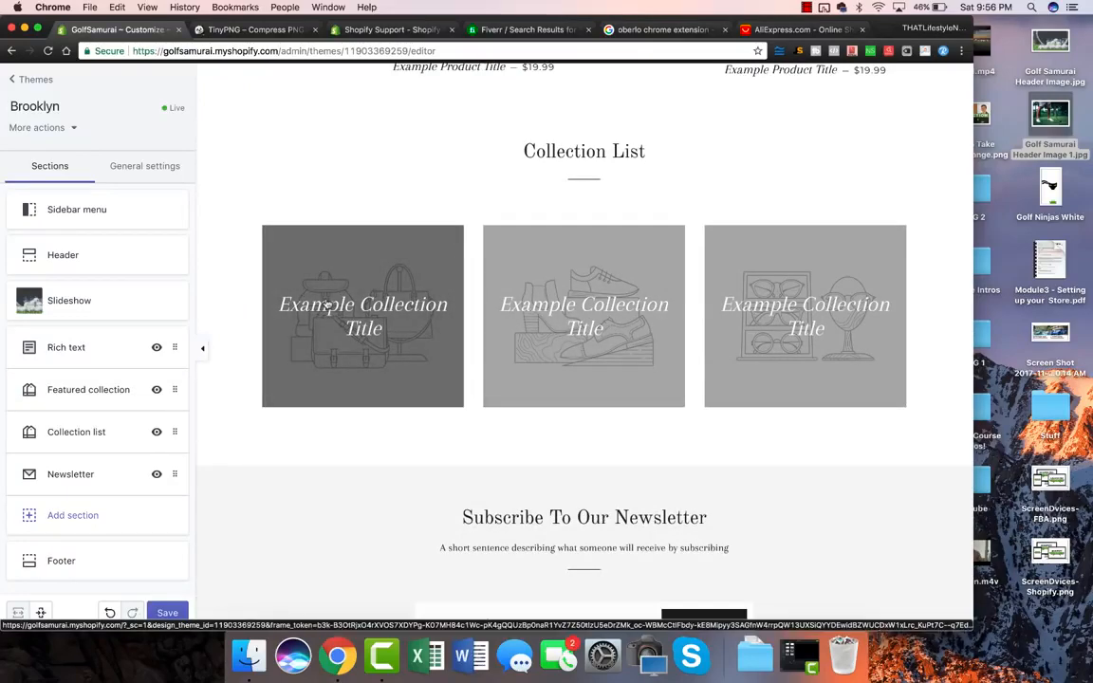
scroll(562, 306, "down", 3)
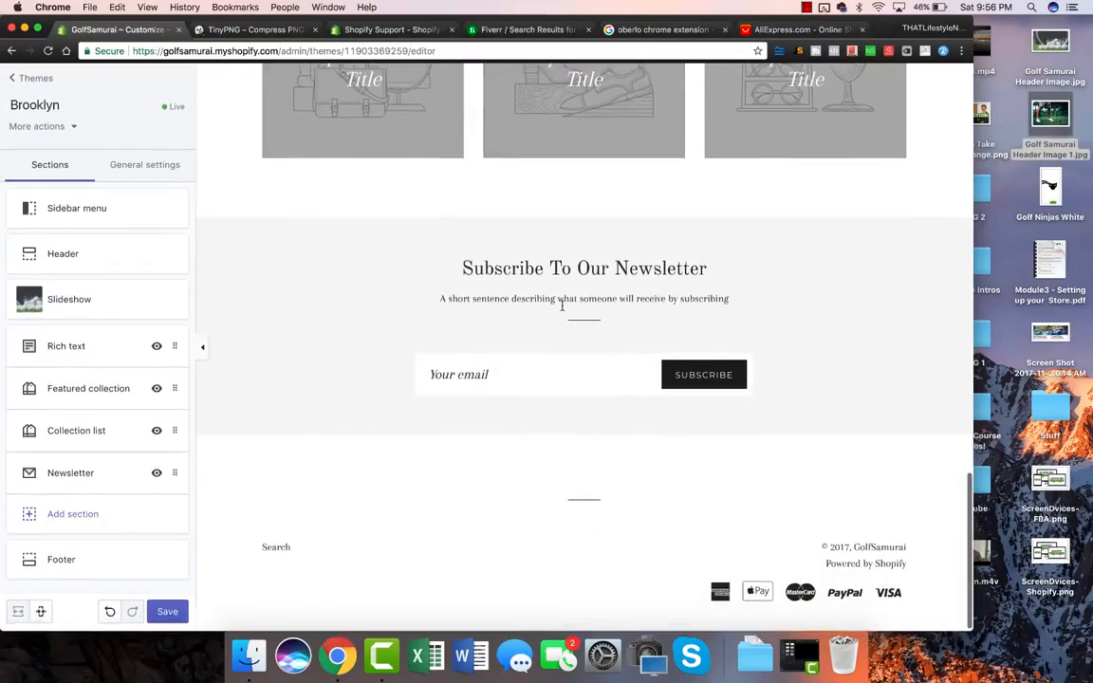
scroll(562, 306, "up", 10)
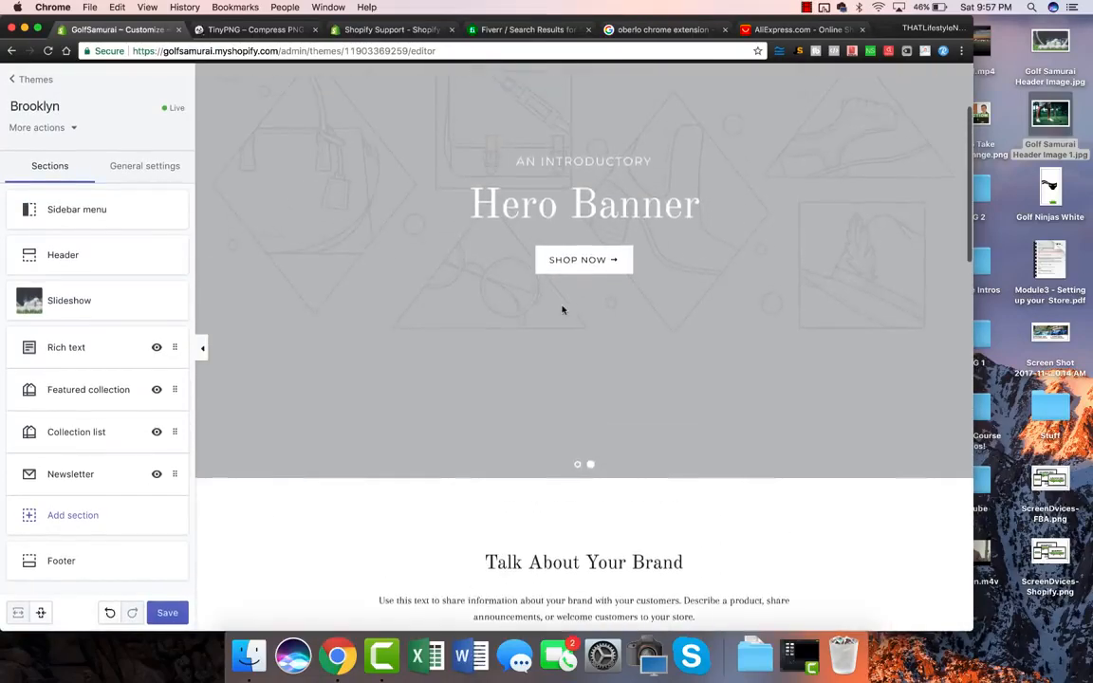
scroll(561, 309, "up", 2)
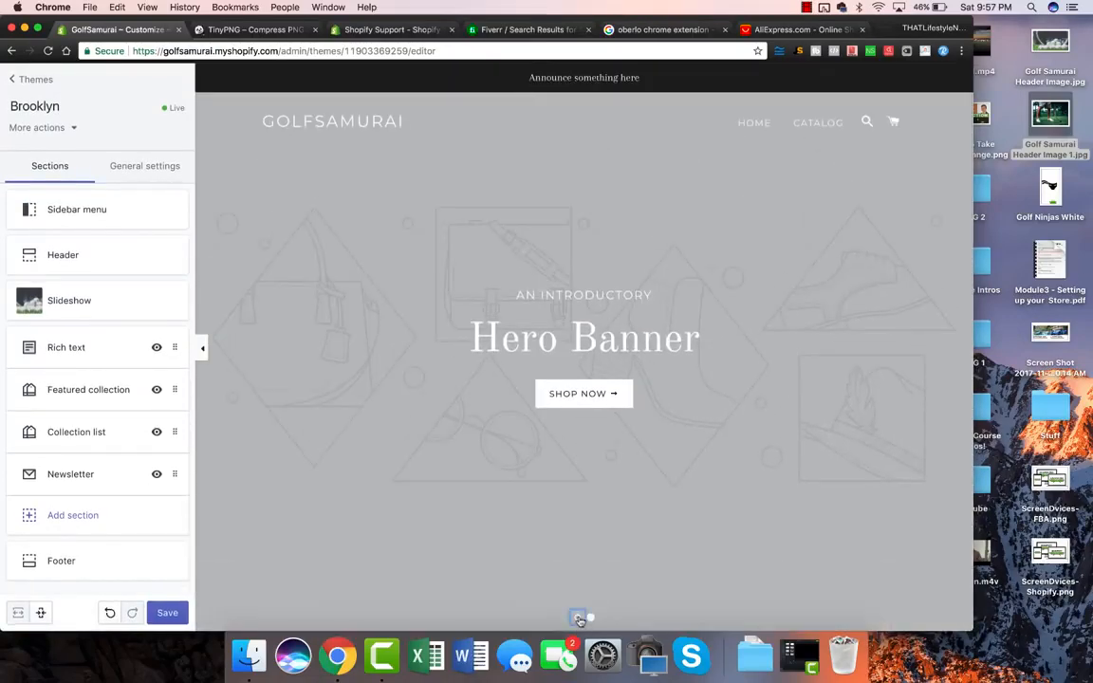
Step: Save the new section order and open the Header settings
left_click(577, 618)
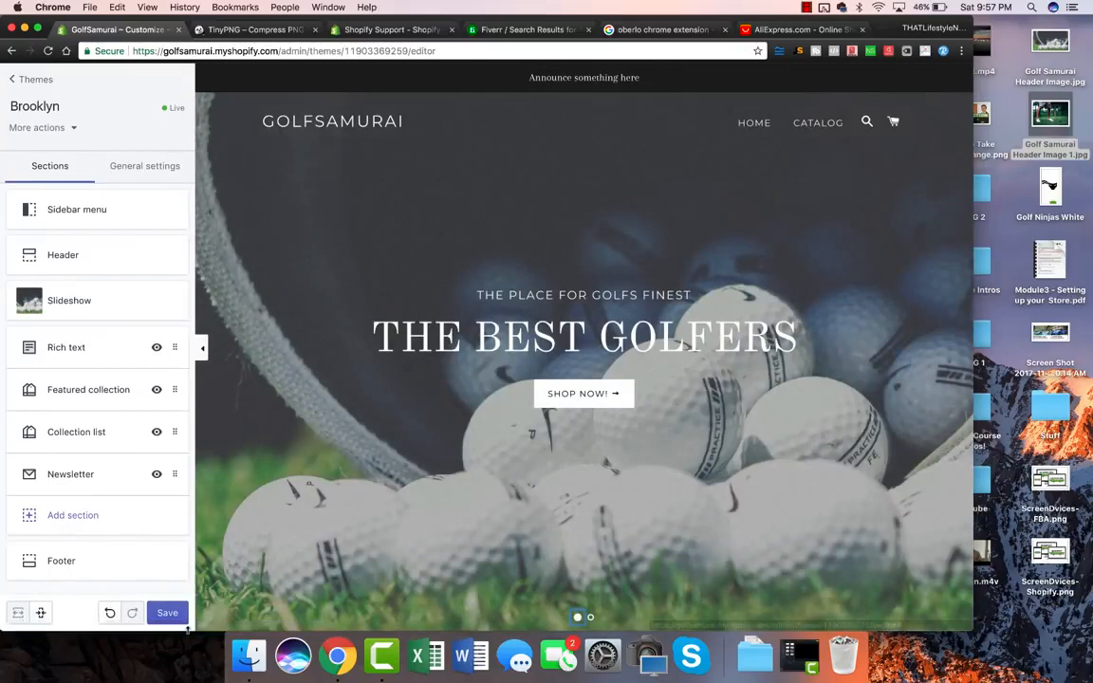
left_click(163, 614)
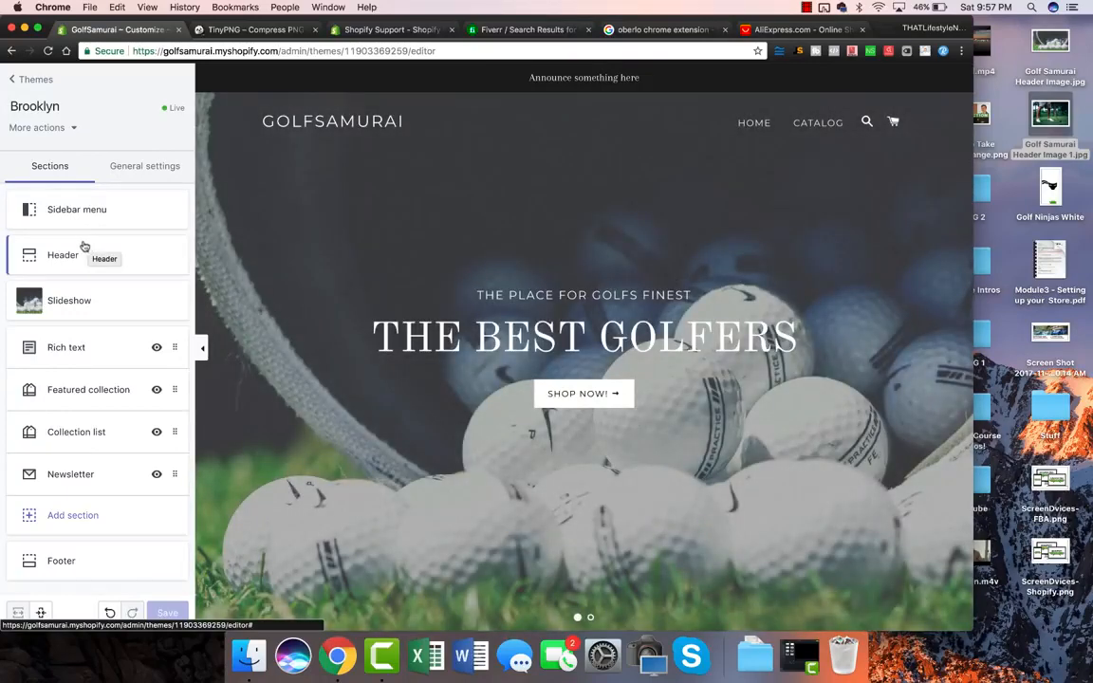
left_click(74, 246)
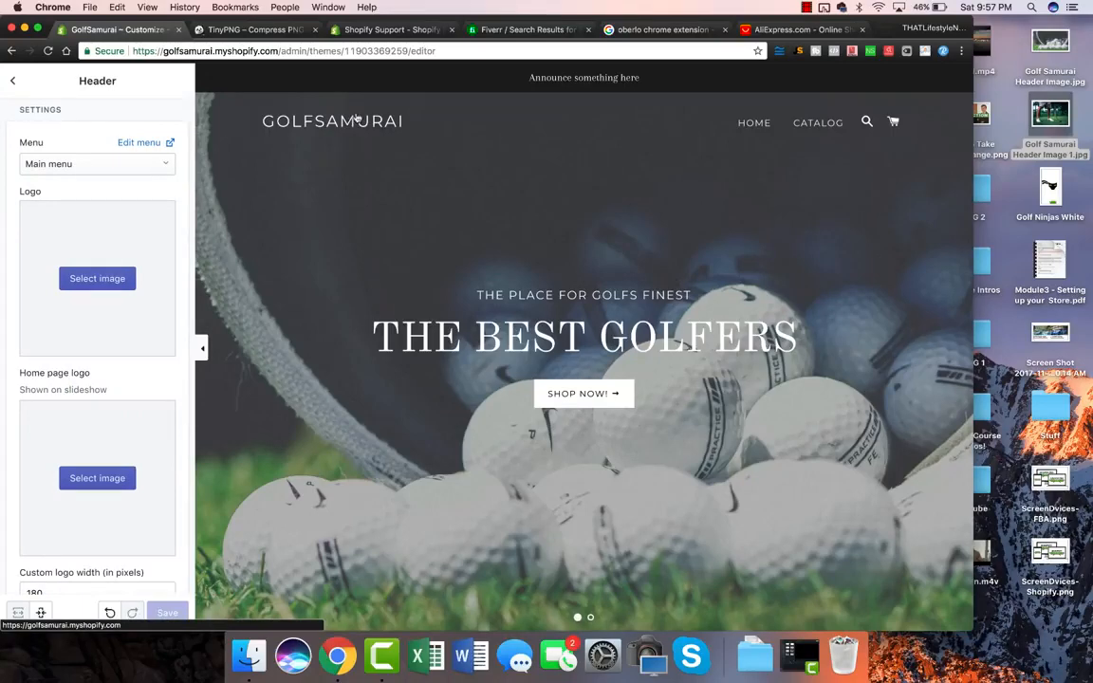
left_click(517, 31)
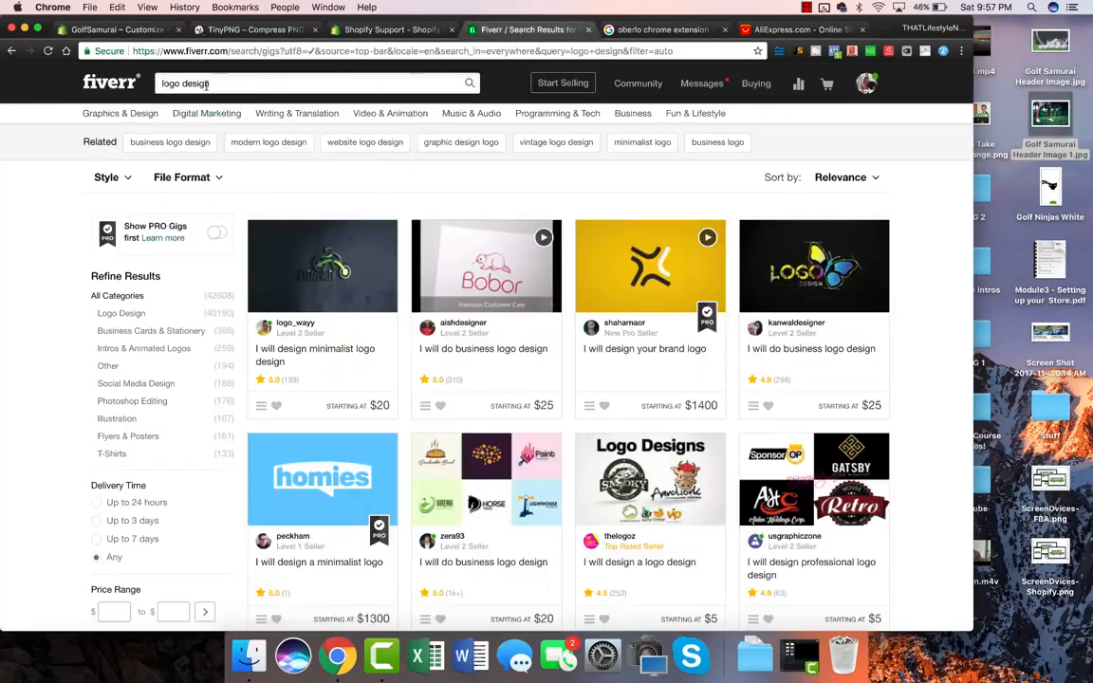
Step: Sort Fiverr's logo design gigs by Best Selling, browse them, then return to the Shopify editor
left_click(858, 180)
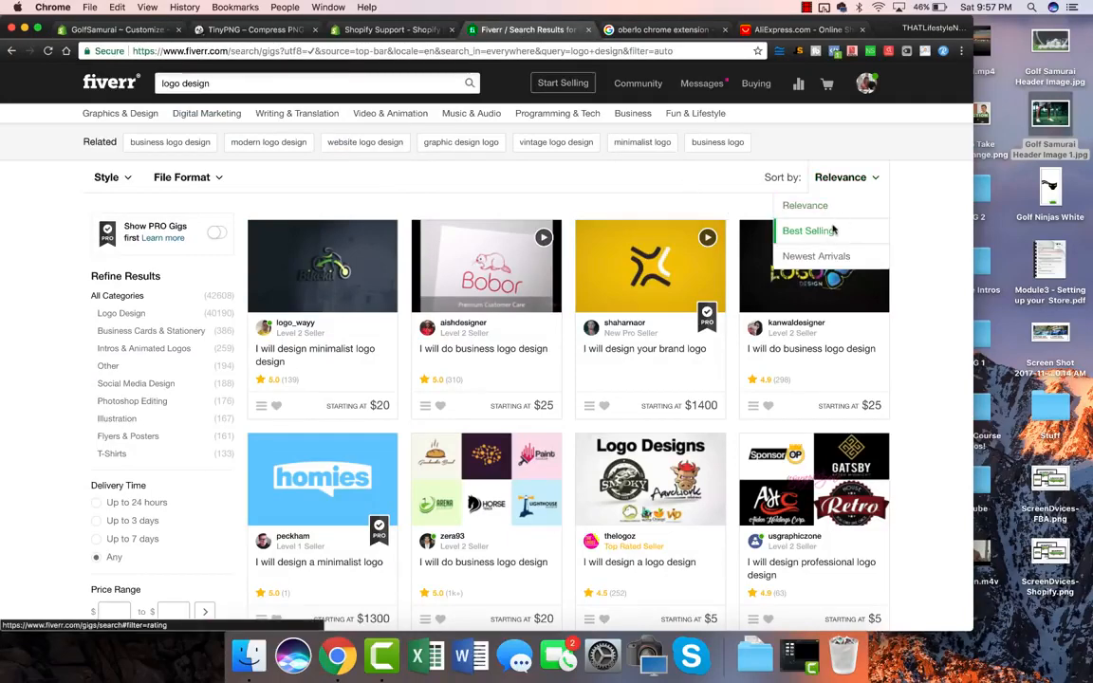
left_click(831, 228)
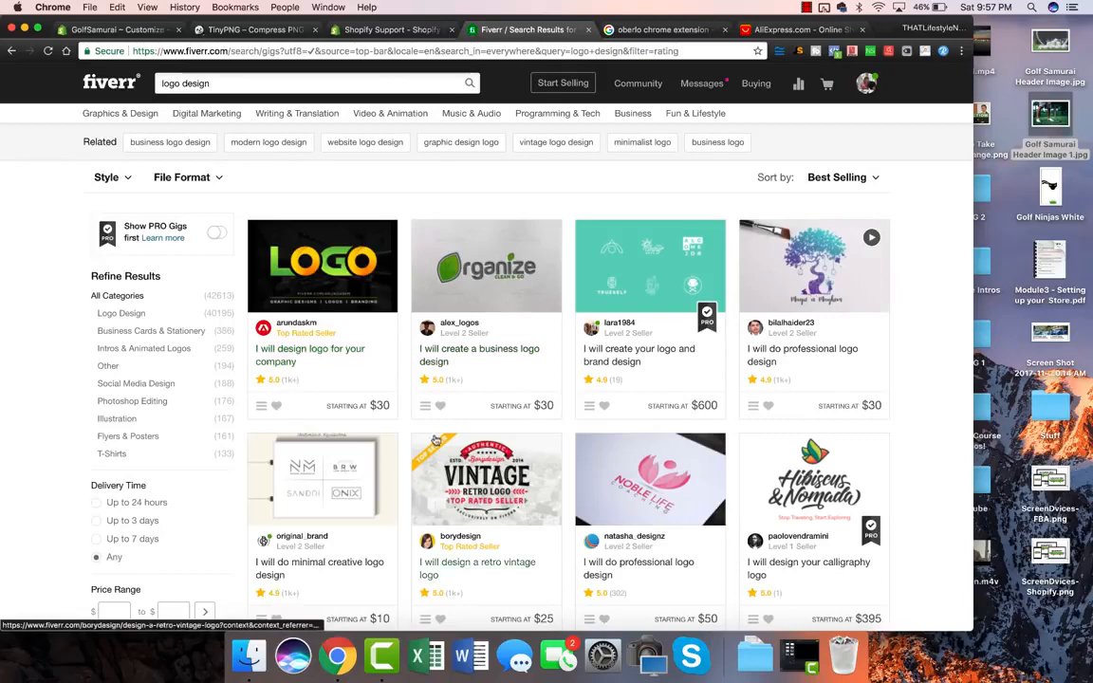
scroll(408, 313, "down", 2)
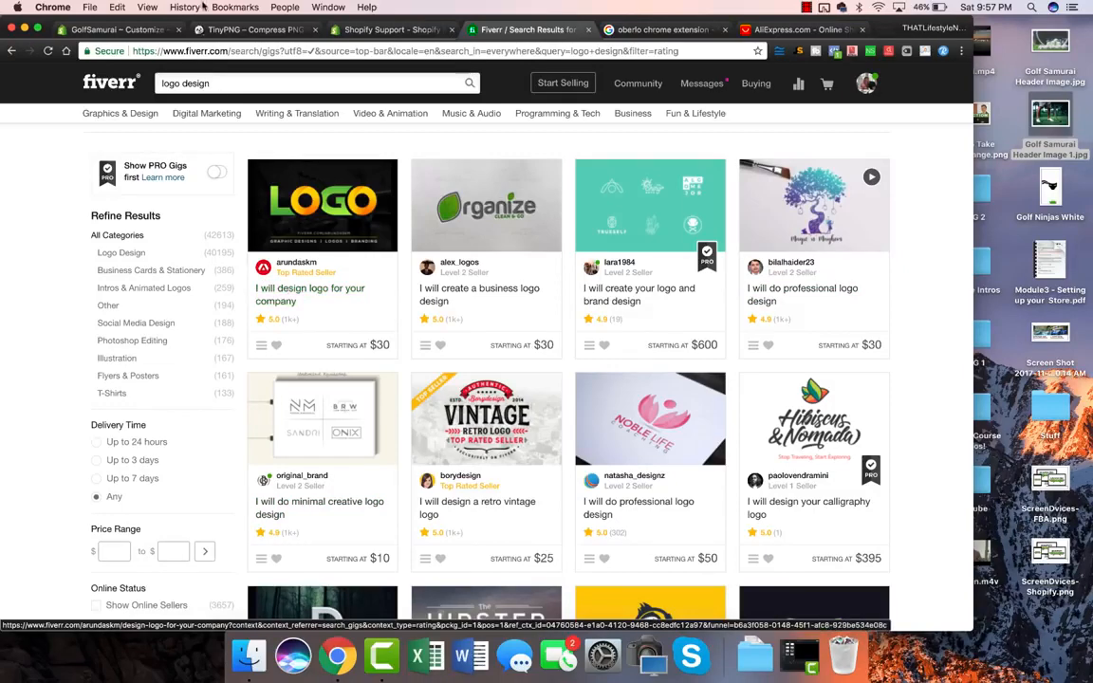
left_click(220, 35)
left_click(132, 32)
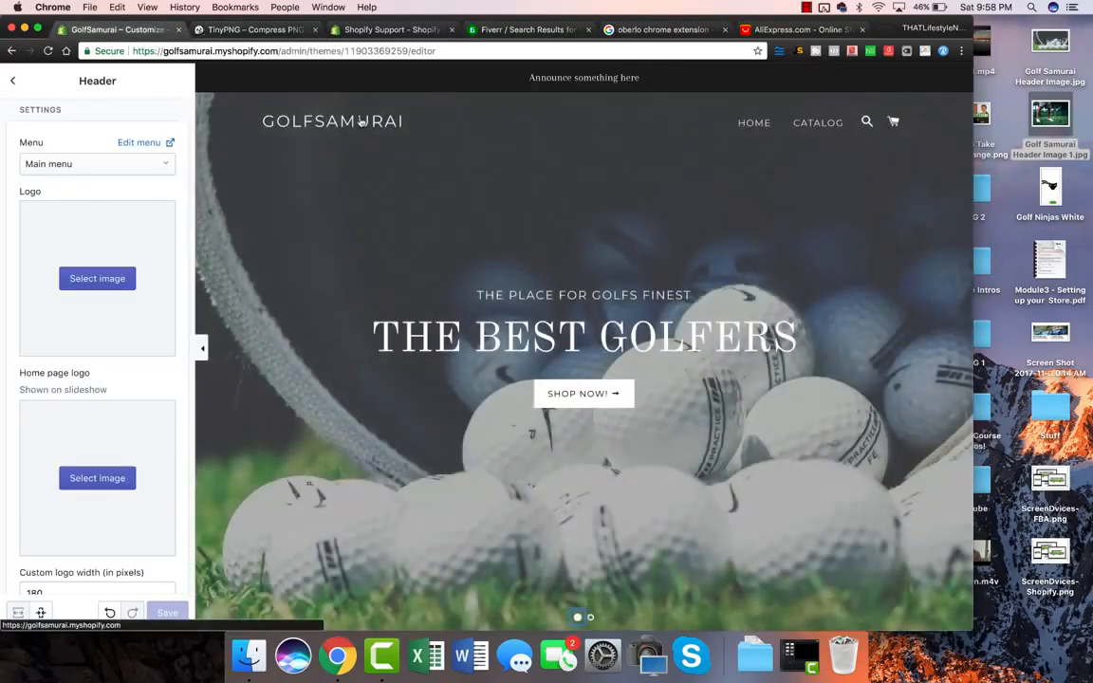
Step: Upload Golf Ninjas White as the header logo, save, and go back to the sections list
left_click(104, 278)
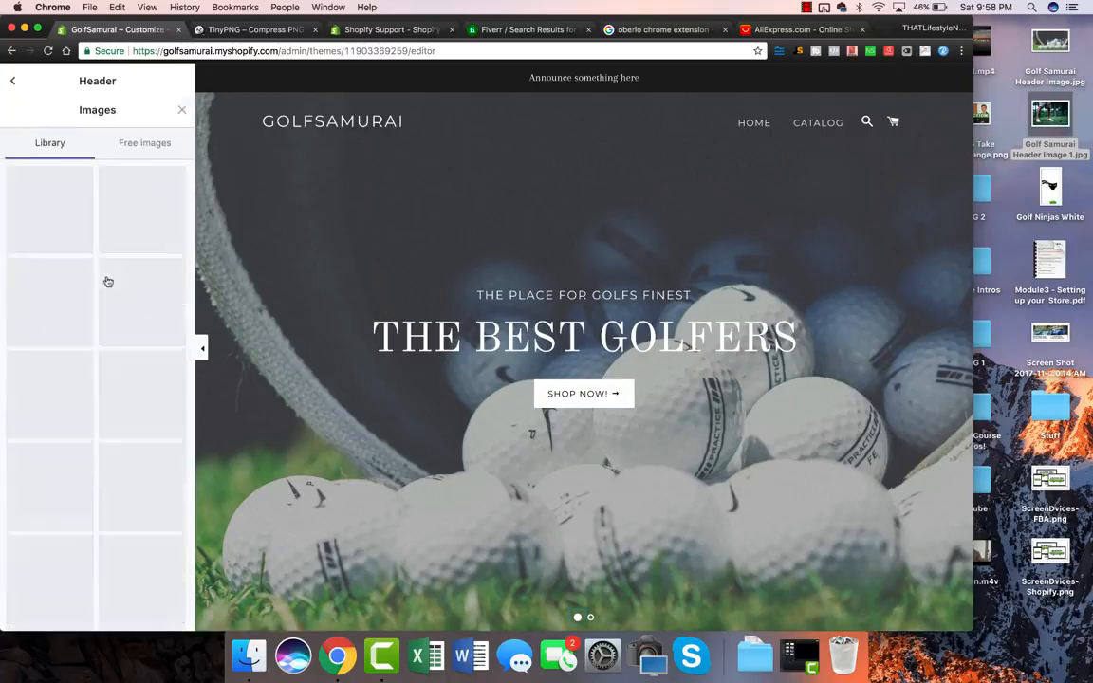
left_click(49, 180)
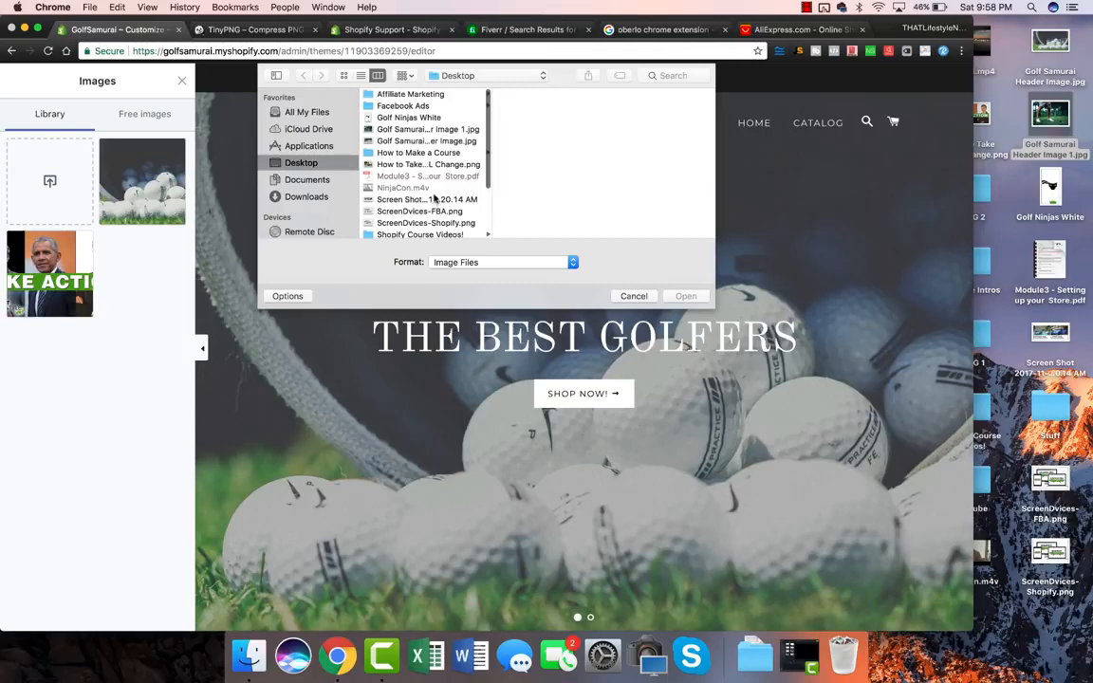
double_click(410, 118)
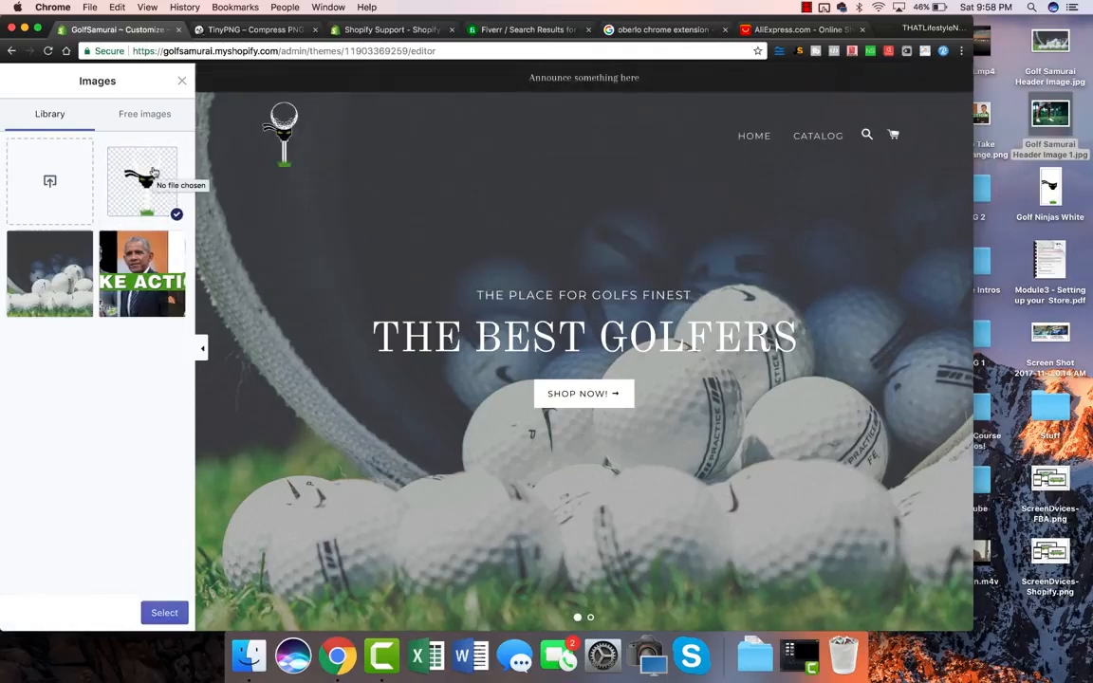
left_click(164, 611)
left_click(168, 614)
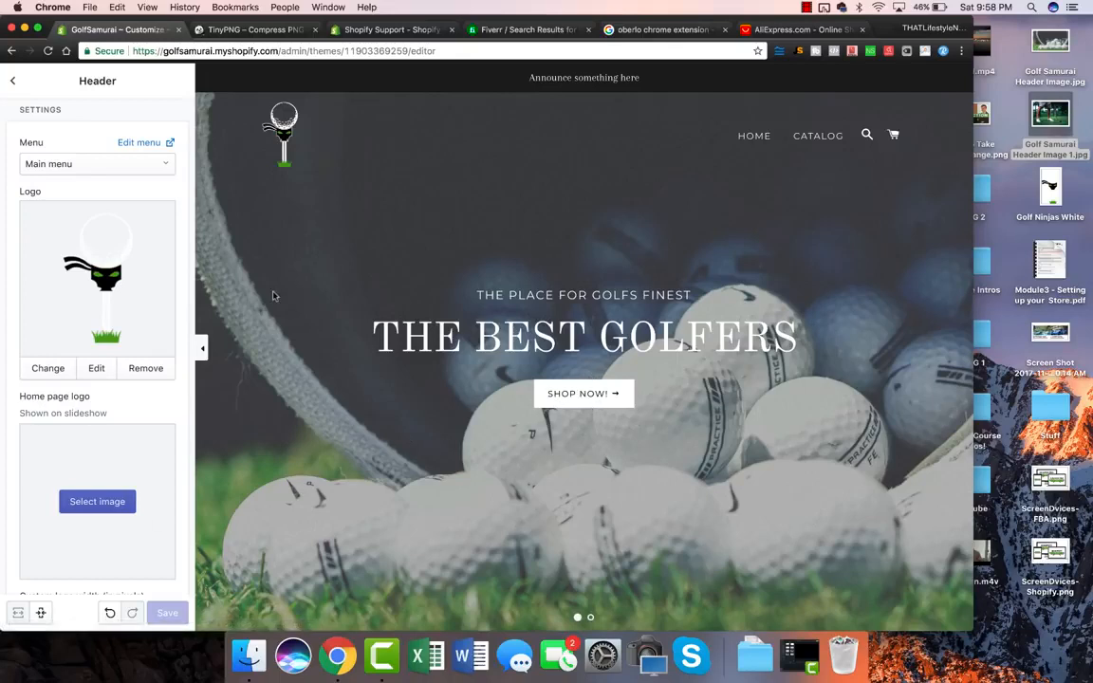
left_click(13, 82)
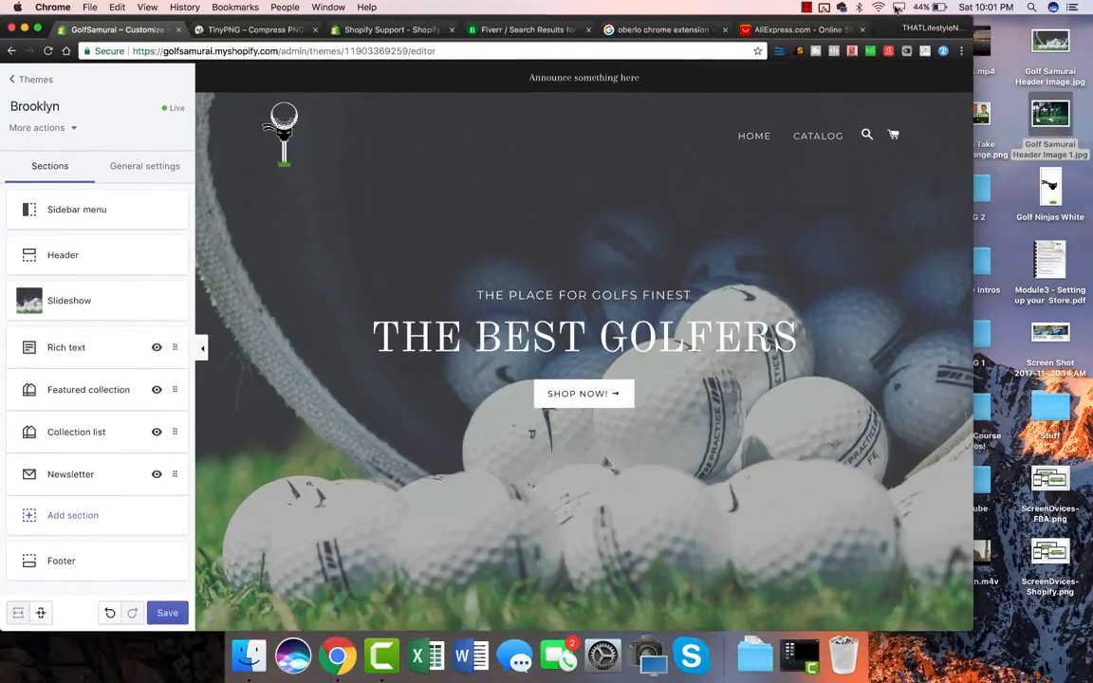
Step: Maximize Chrome, open colourpop.com in a new tab, and copy its free-shipping banner text
double_click(929, 29)
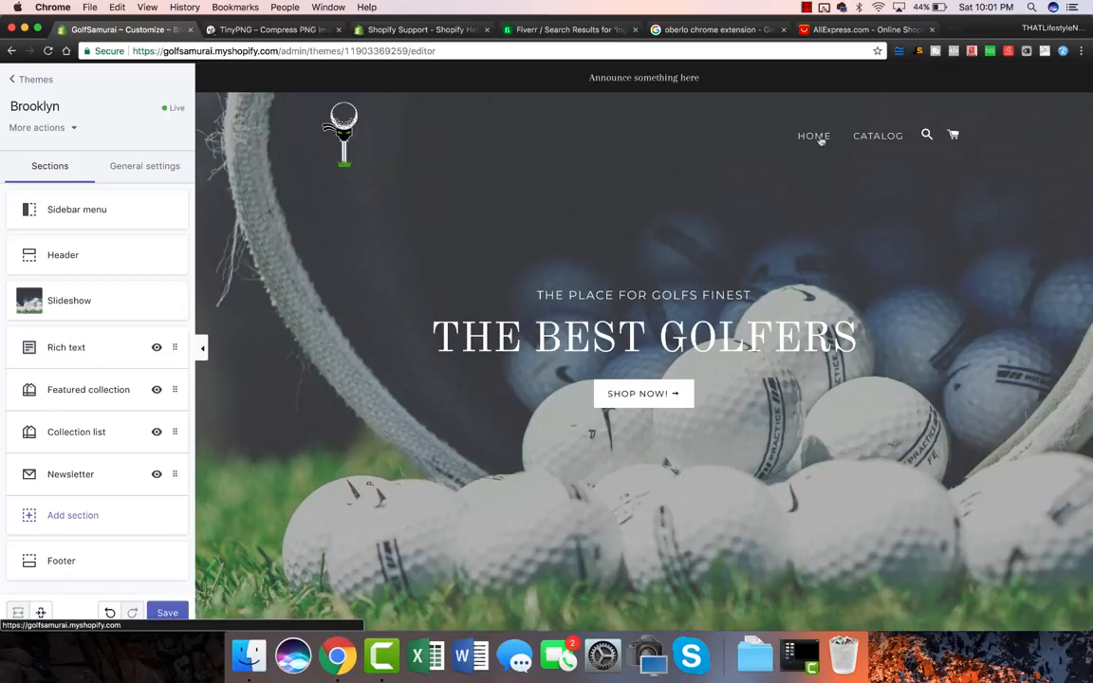
left_click(955, 36)
type("colourpop.com")
key("Return")
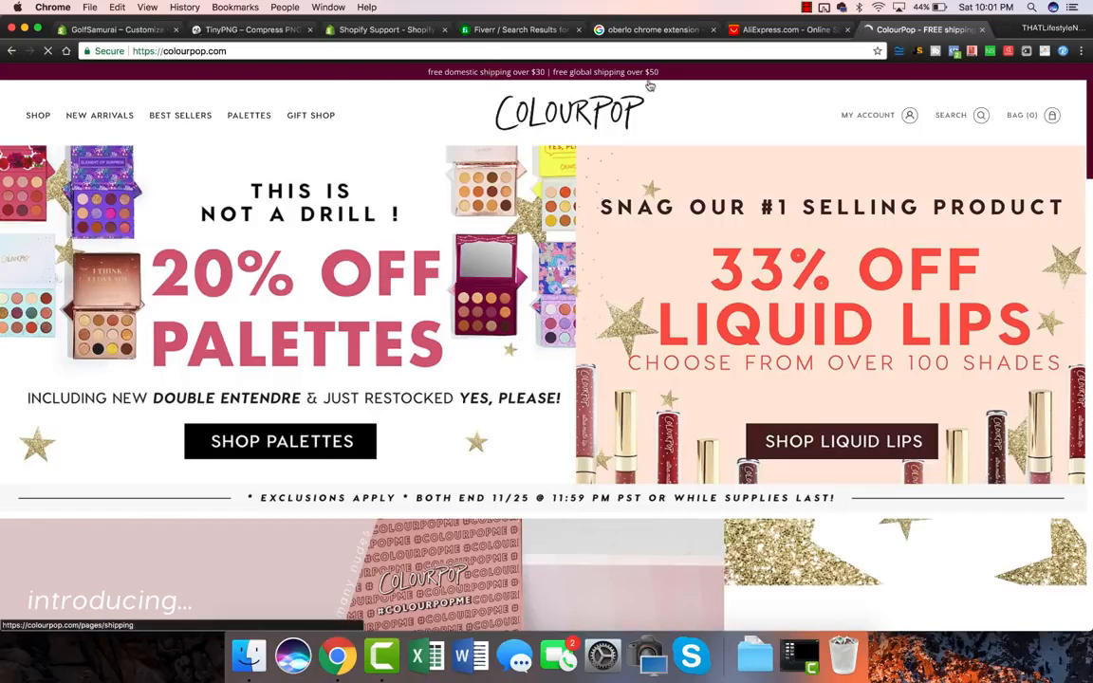
left_click_drag(663, 74, 425, 78)
key("super+c")
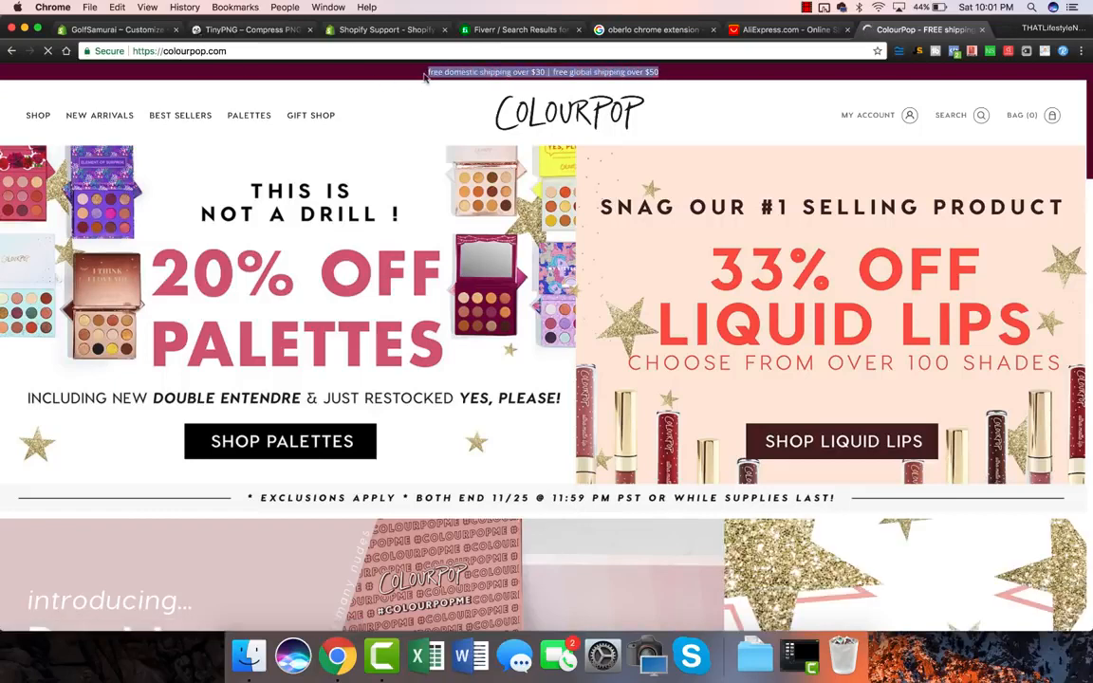
left_click(115, 34)
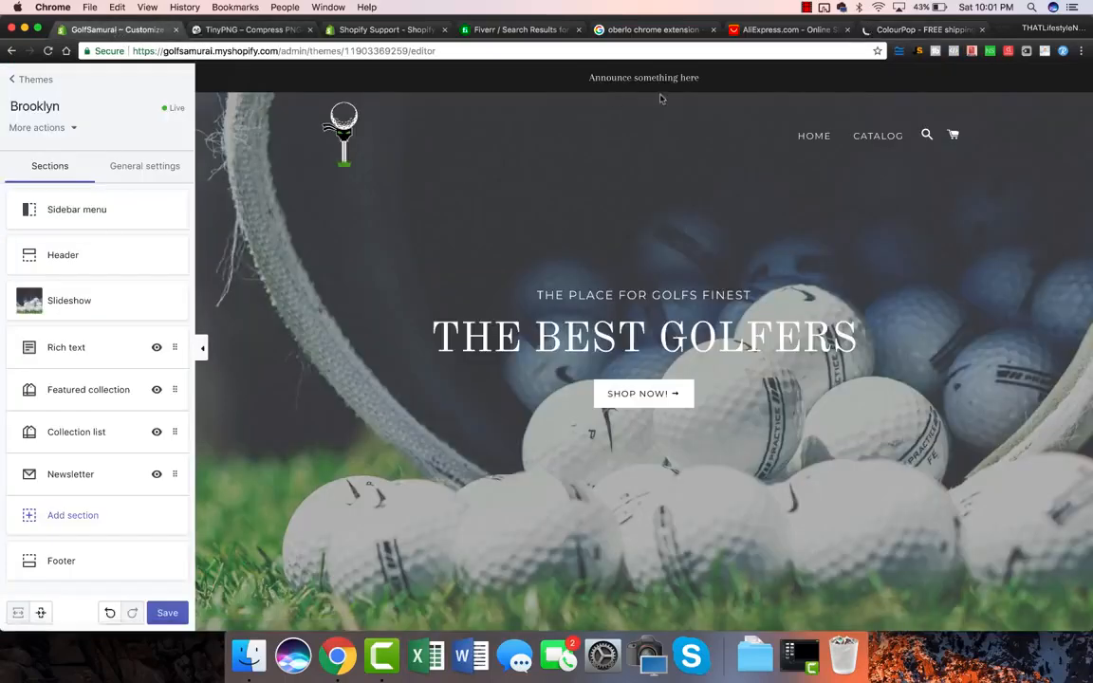
Step: Paste the copied free-shipping message into the Header's announcement bar text
left_click(87, 258)
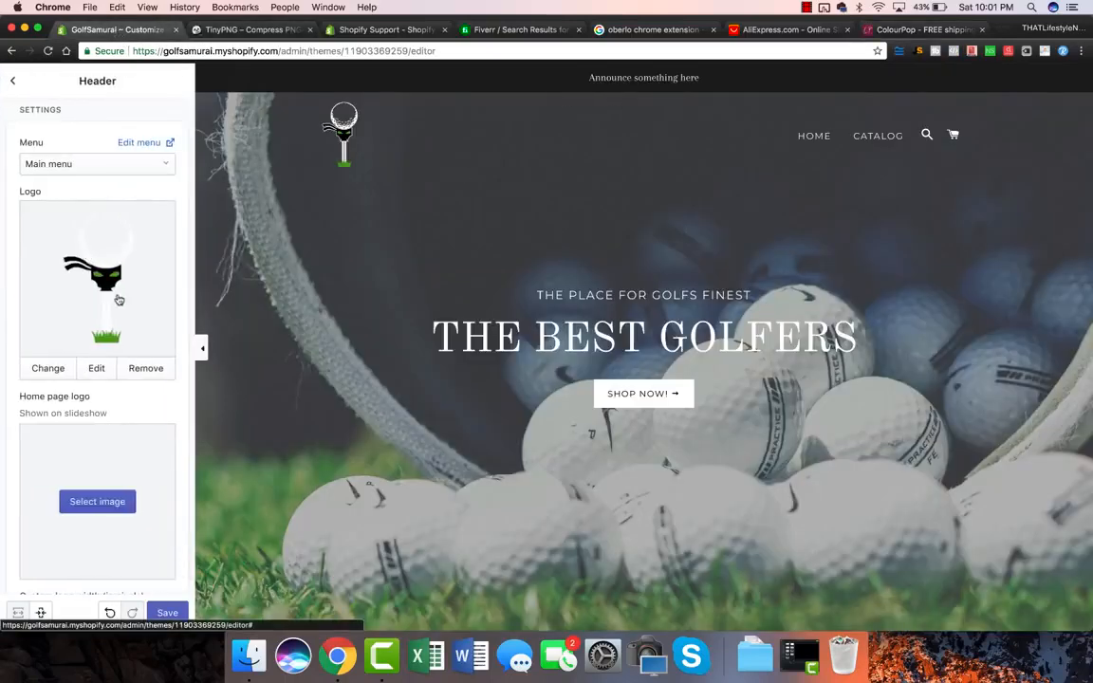
scroll(118, 298, "down", 3)
scroll(118, 298, "down", 3)
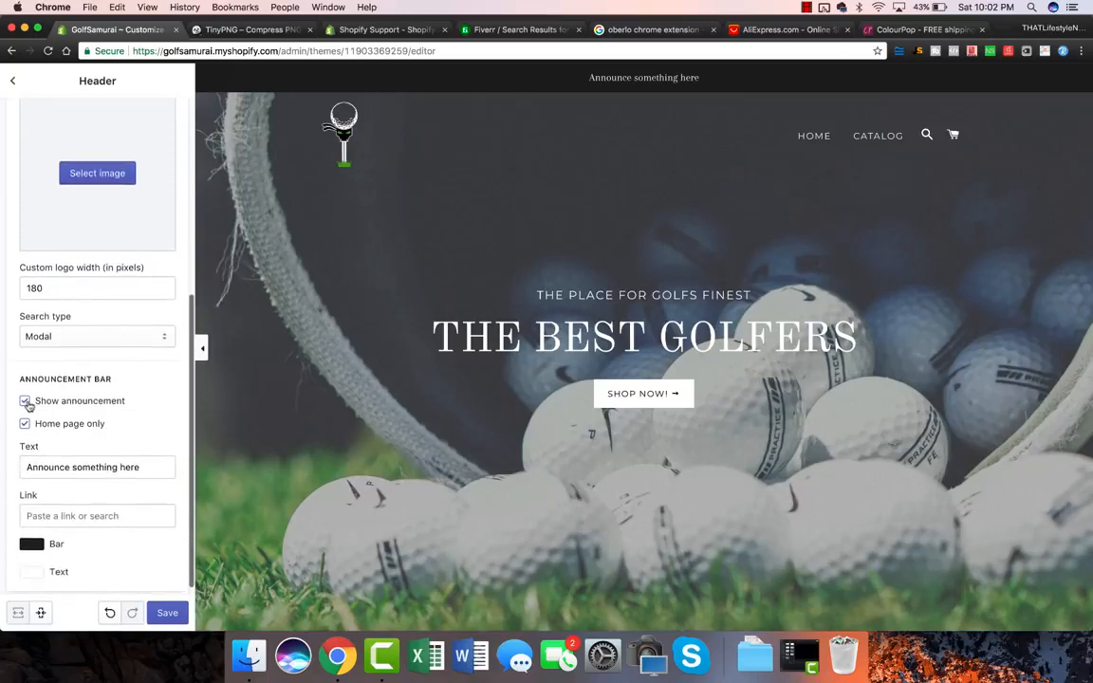
triple_click(96, 469)
key("super+v")
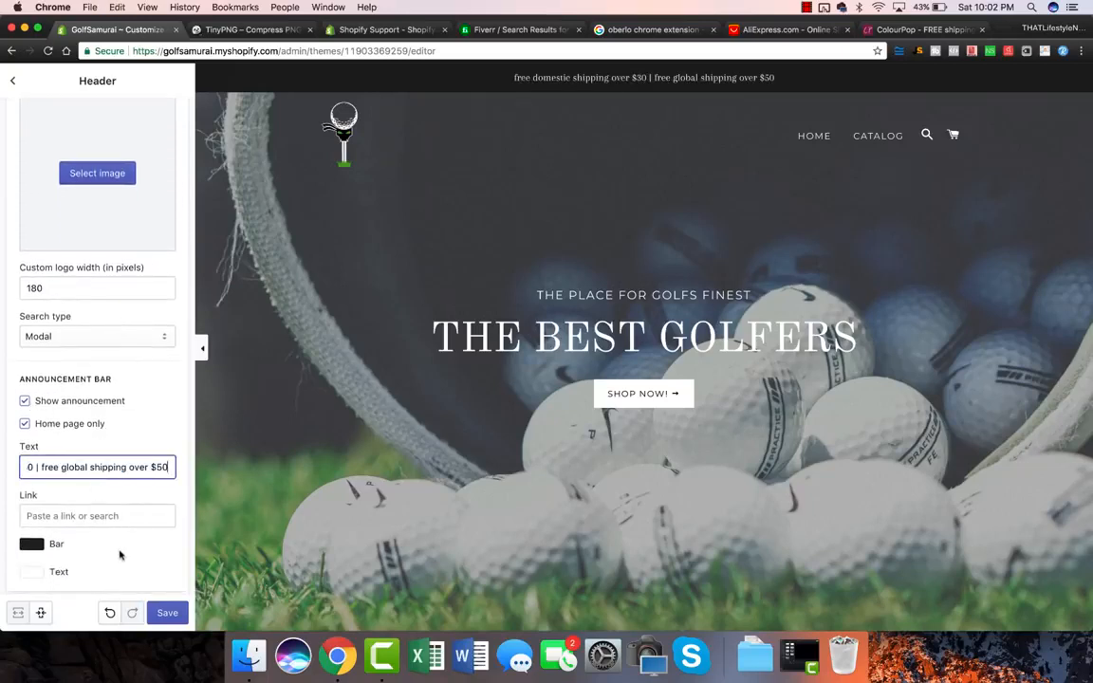
triple_click(44, 467)
type("Free global shipping over $50")
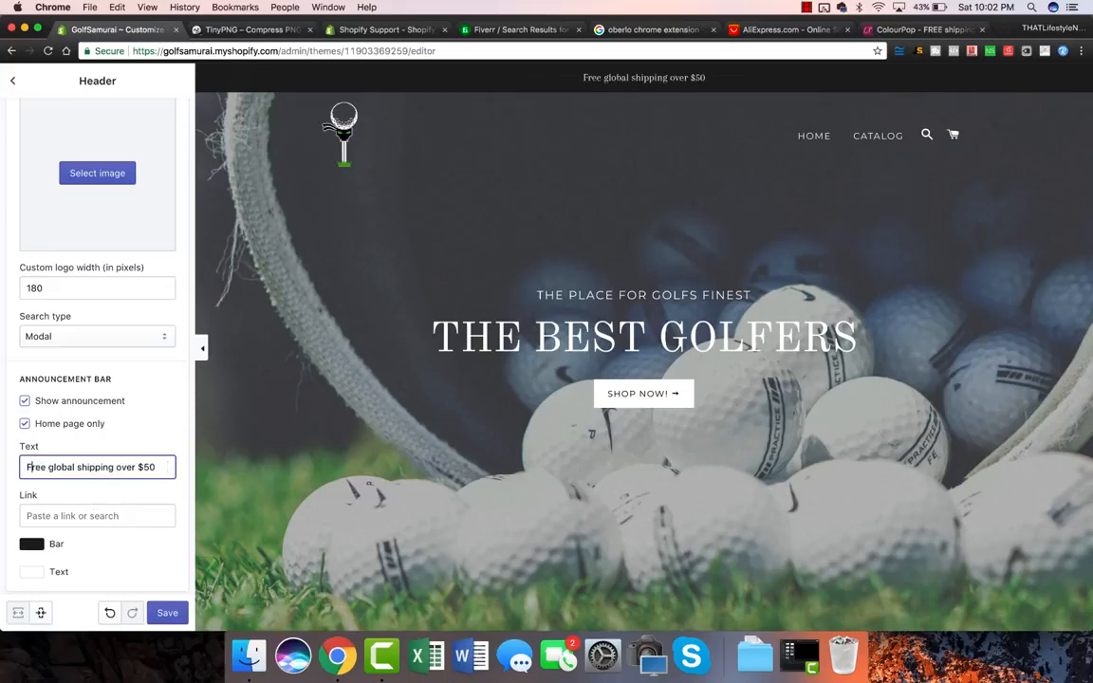
left_click(167, 495)
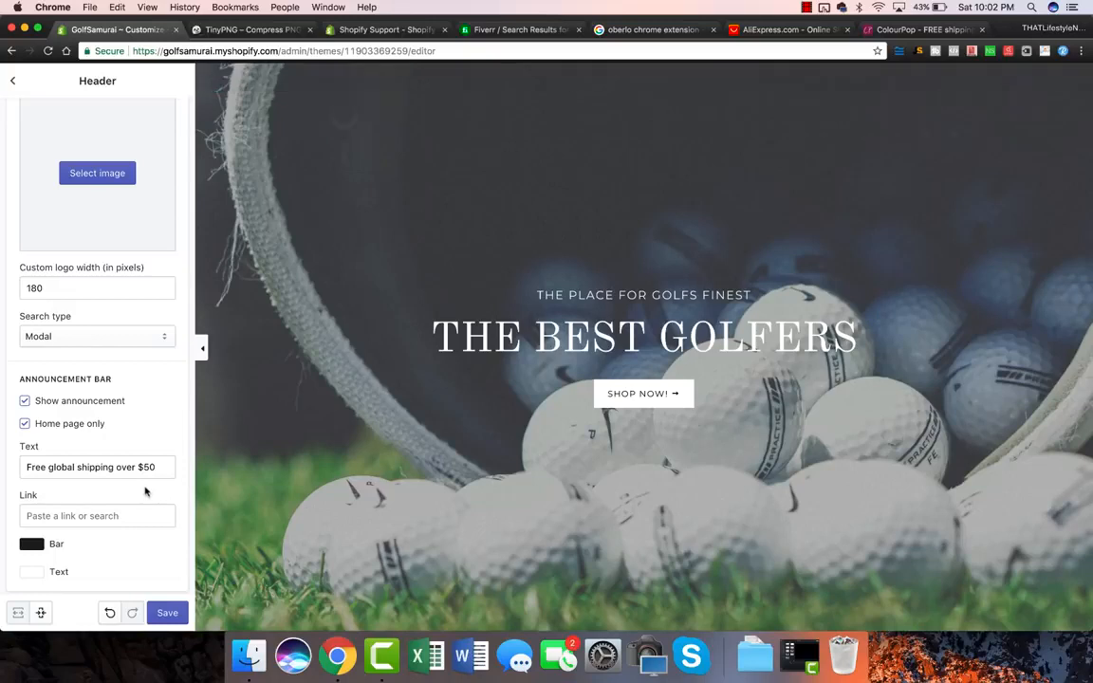
Step: Capitalise Global, Shipping and Over in the announcement and save the theme
left_click(49, 467)
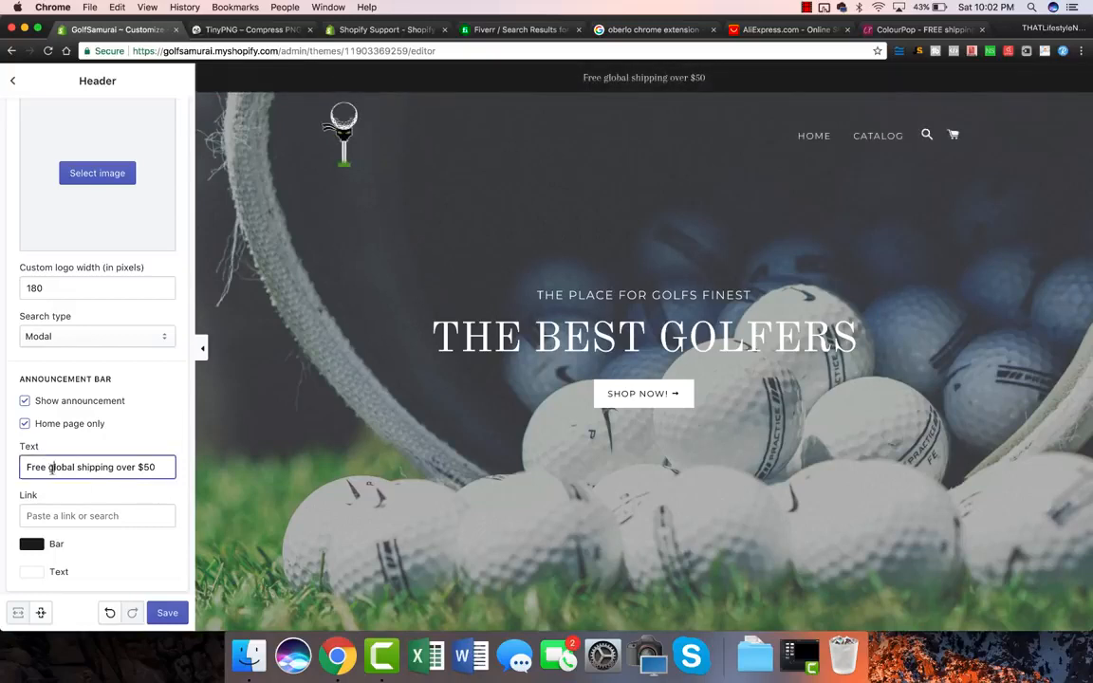
key("BackSpace")
type("G")
left_click(80, 467)
key("BackSpace")
type("S")
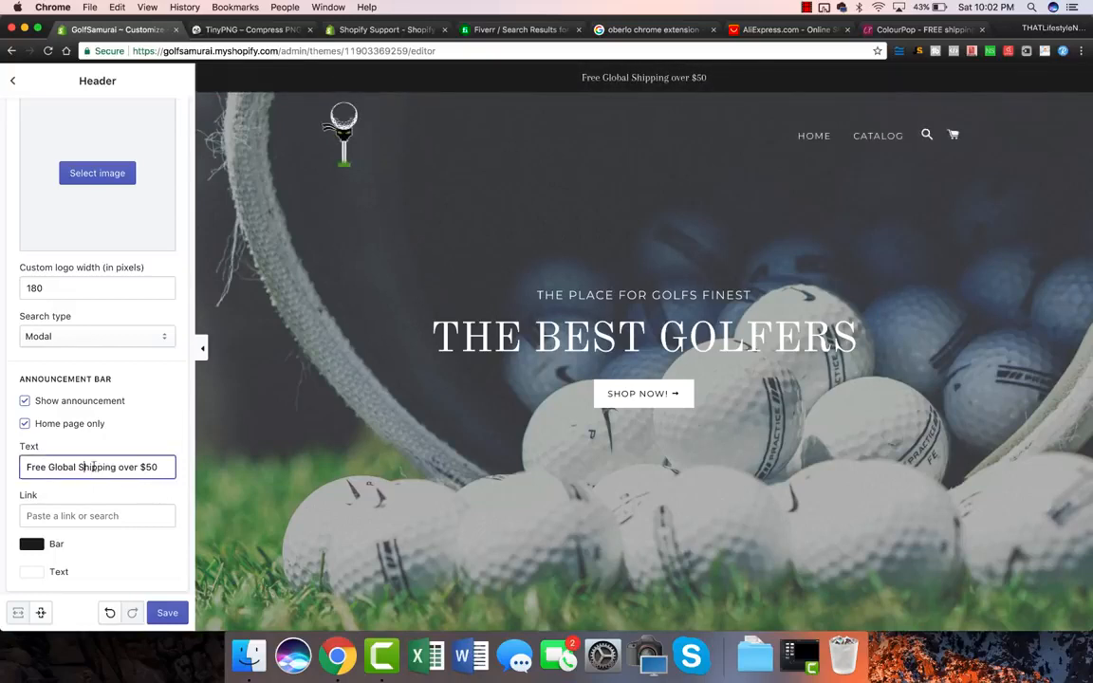
left_click(123, 466)
key("BackSpace")
type("O")
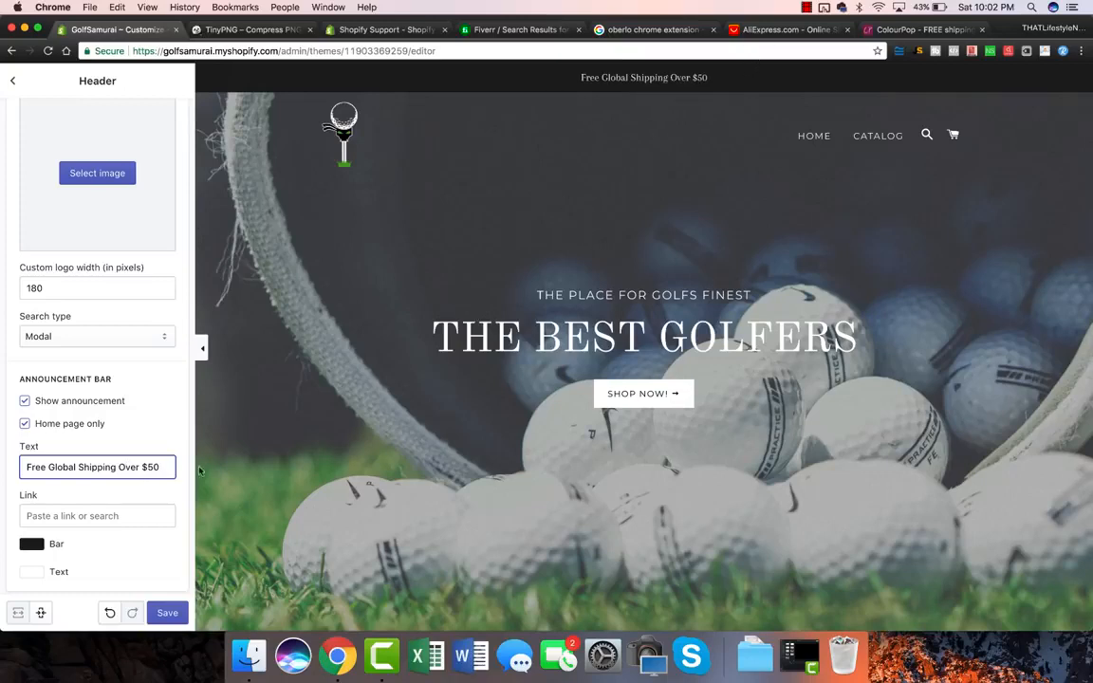
left_click(167, 613)
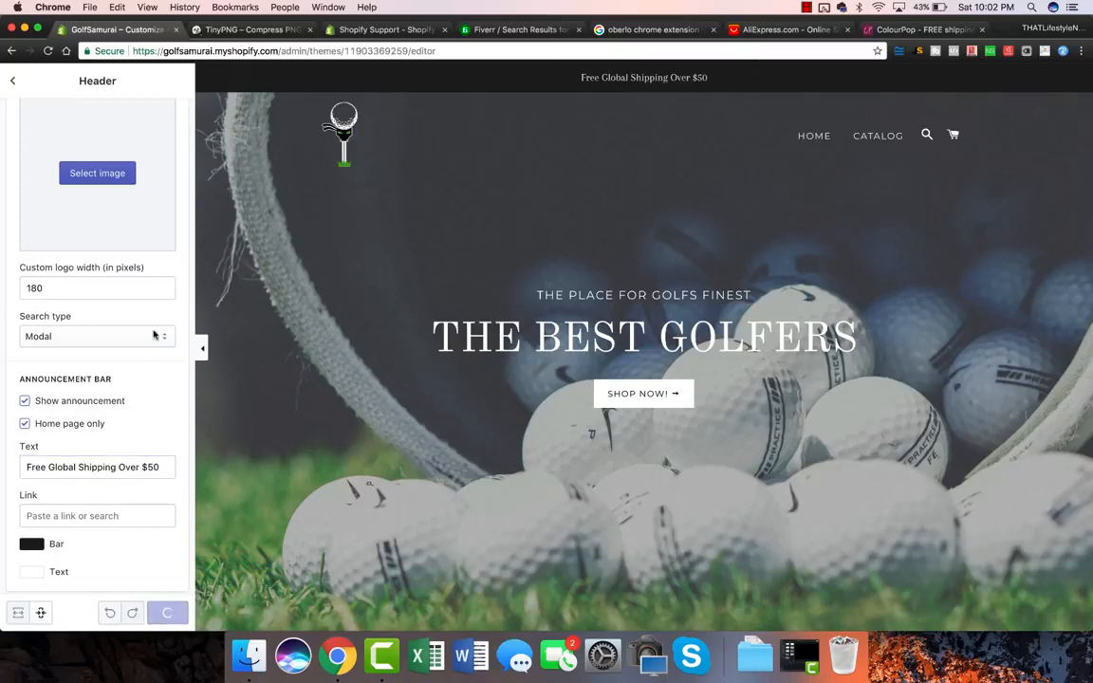
scroll(154, 334, "up", 5)
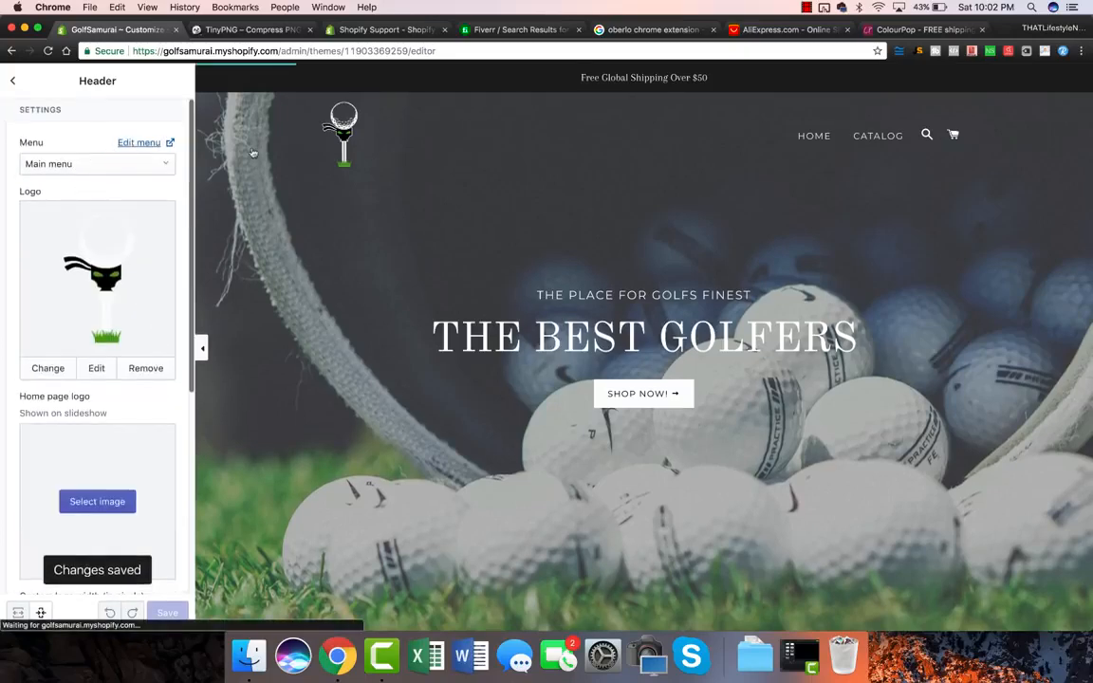
left_click(920, 29)
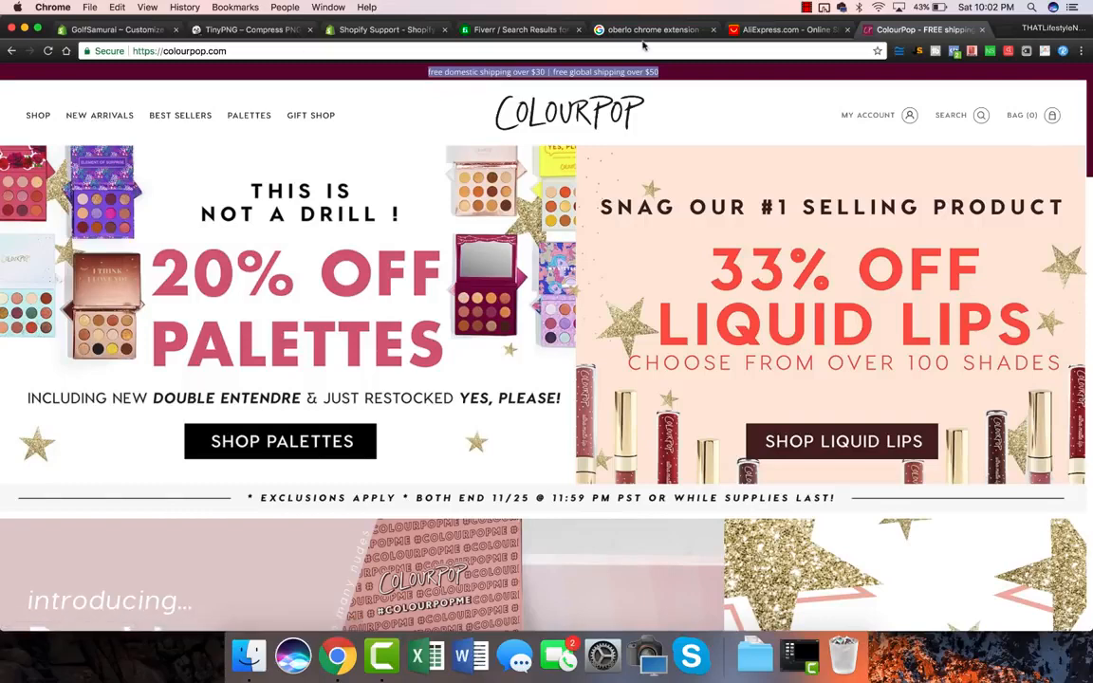
left_click(139, 30)
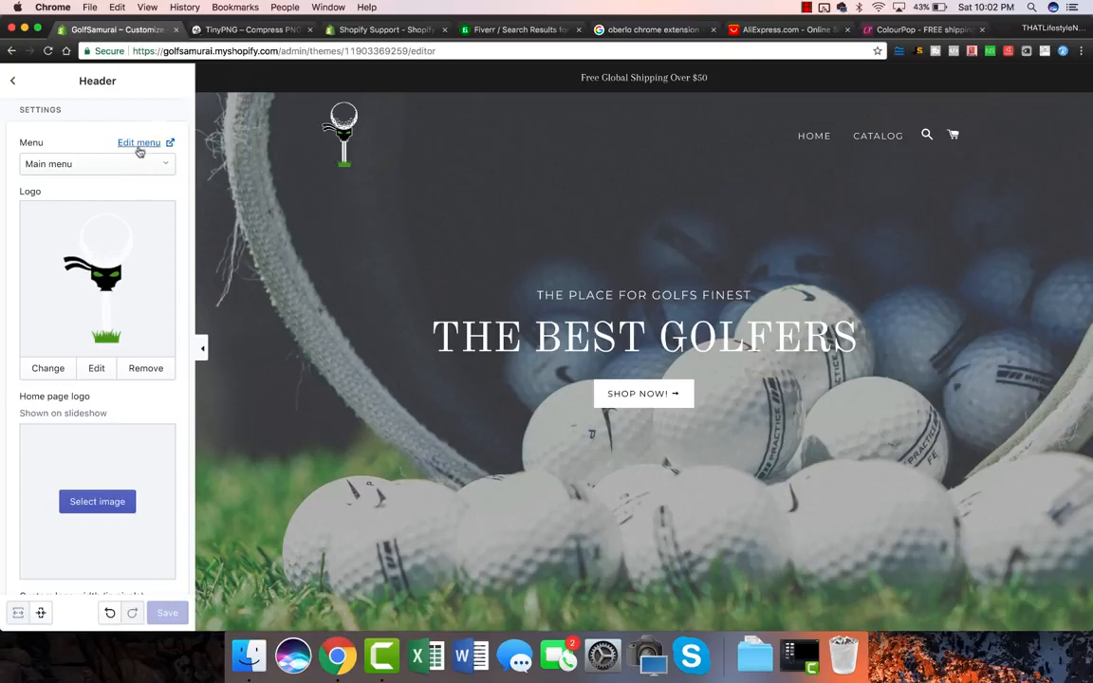
Step: Open the Main menu for editing and rename the Home item to SHOP
left_click(137, 145)
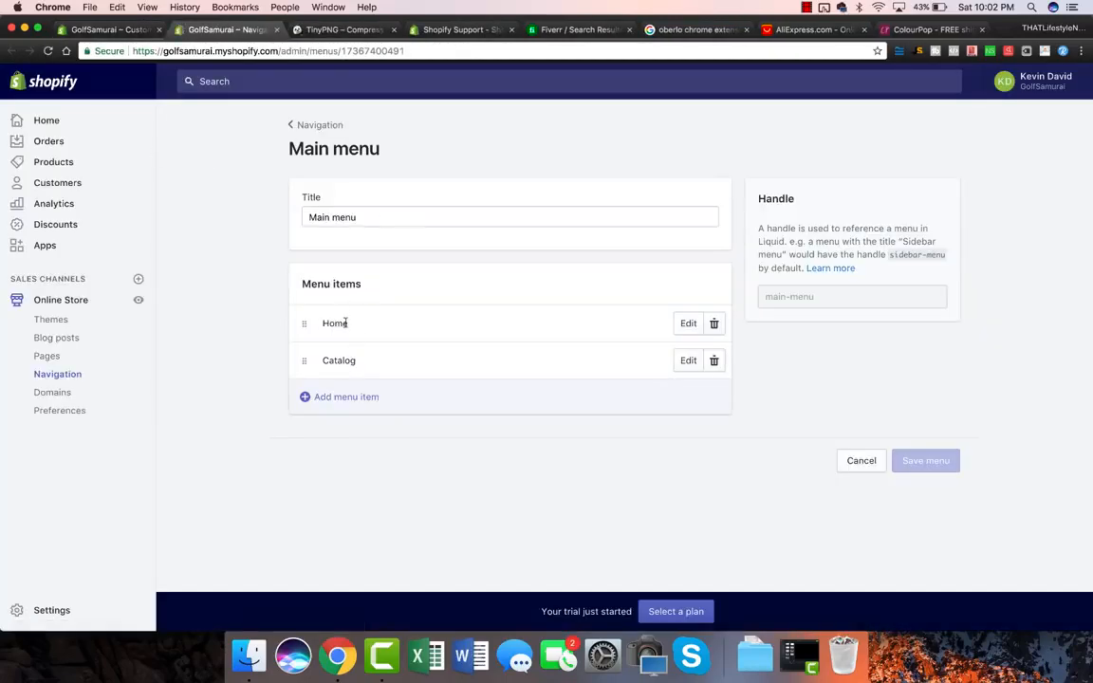
left_click(138, 300)
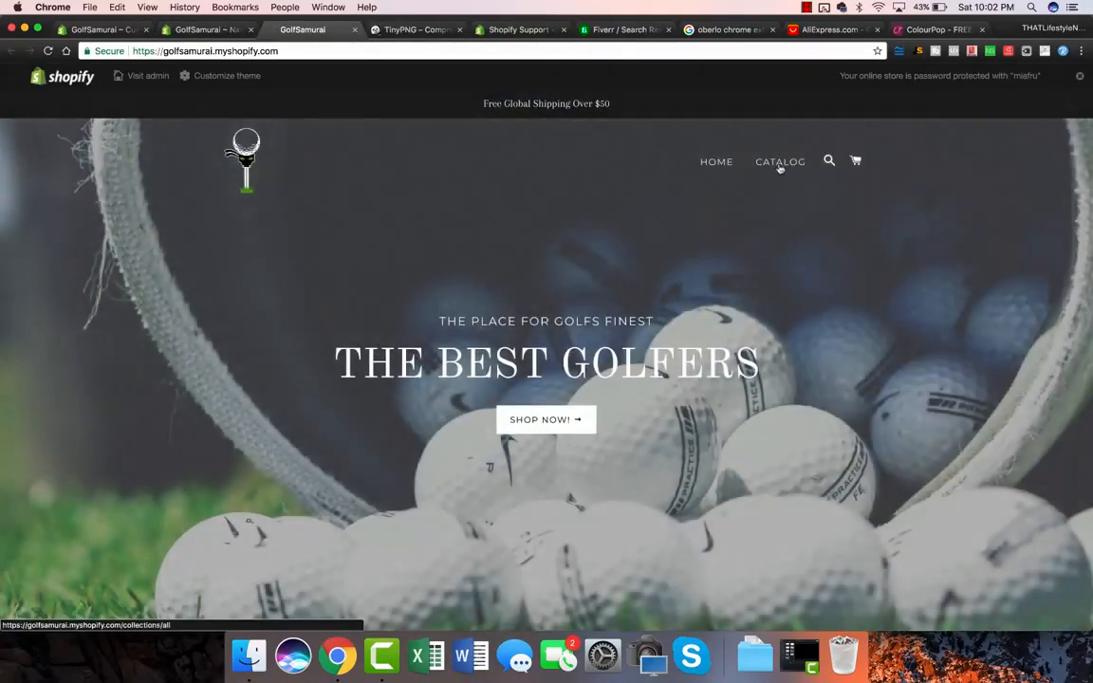
left_click(213, 30)
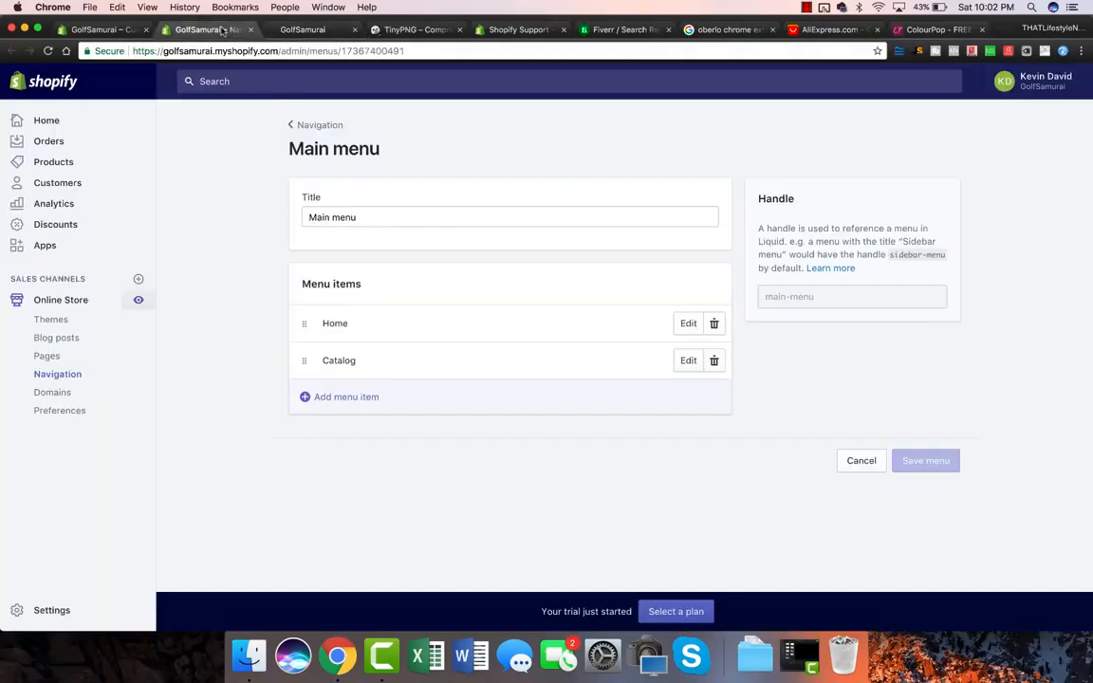
left_click(688, 323)
double_click(409, 355)
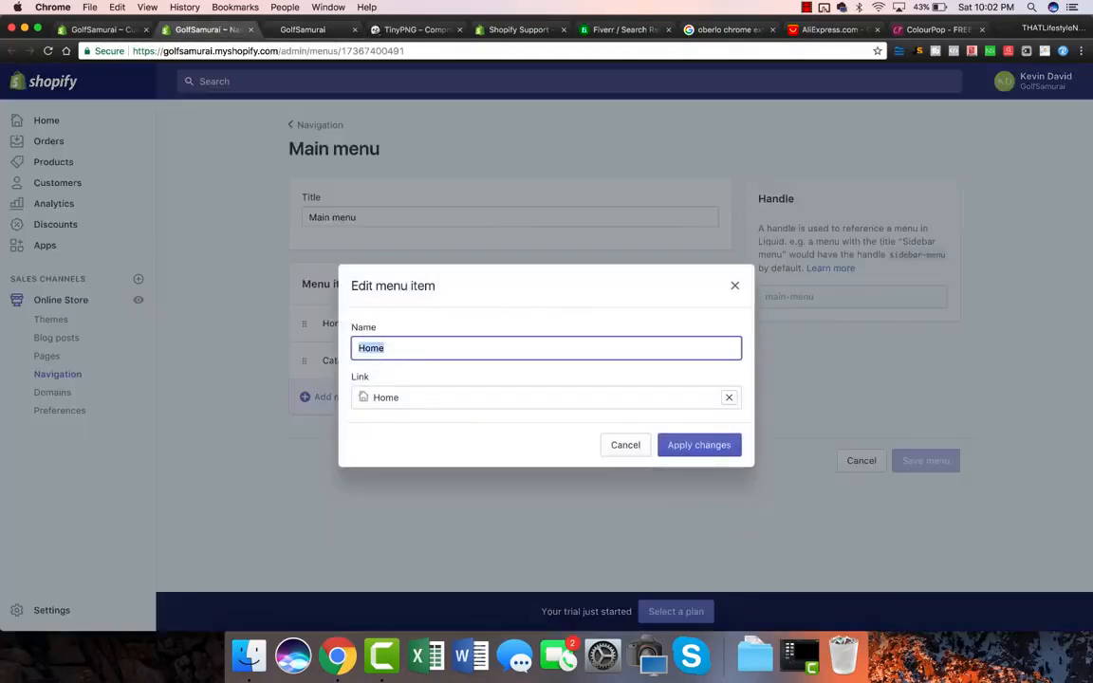
type("SHOP")
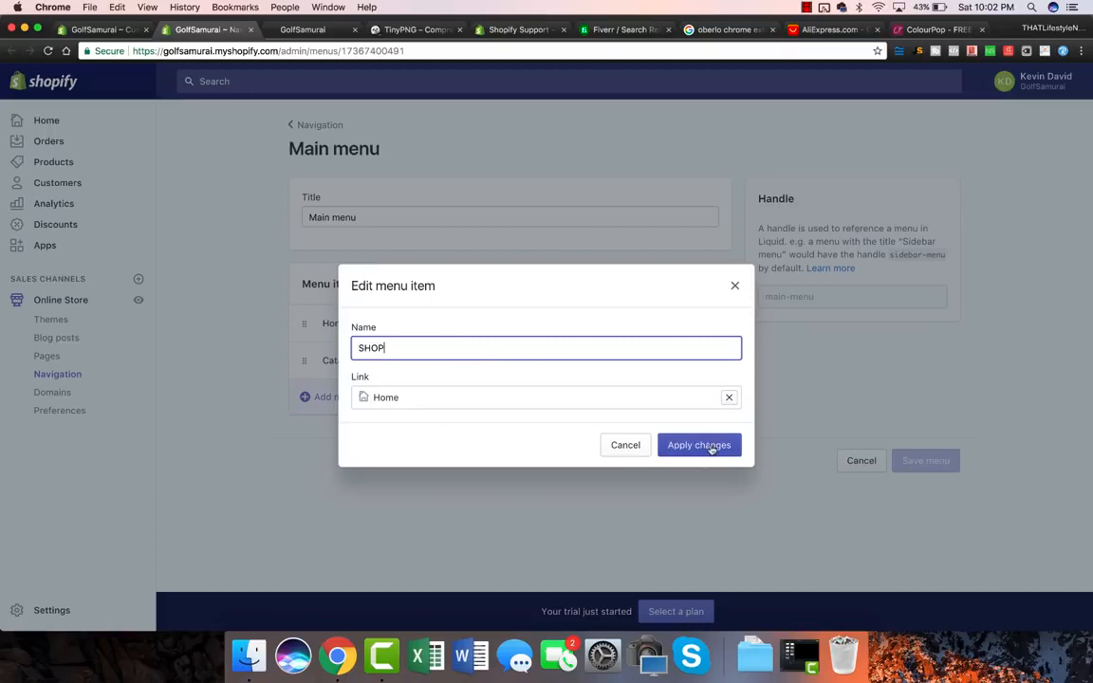
left_click(707, 445)
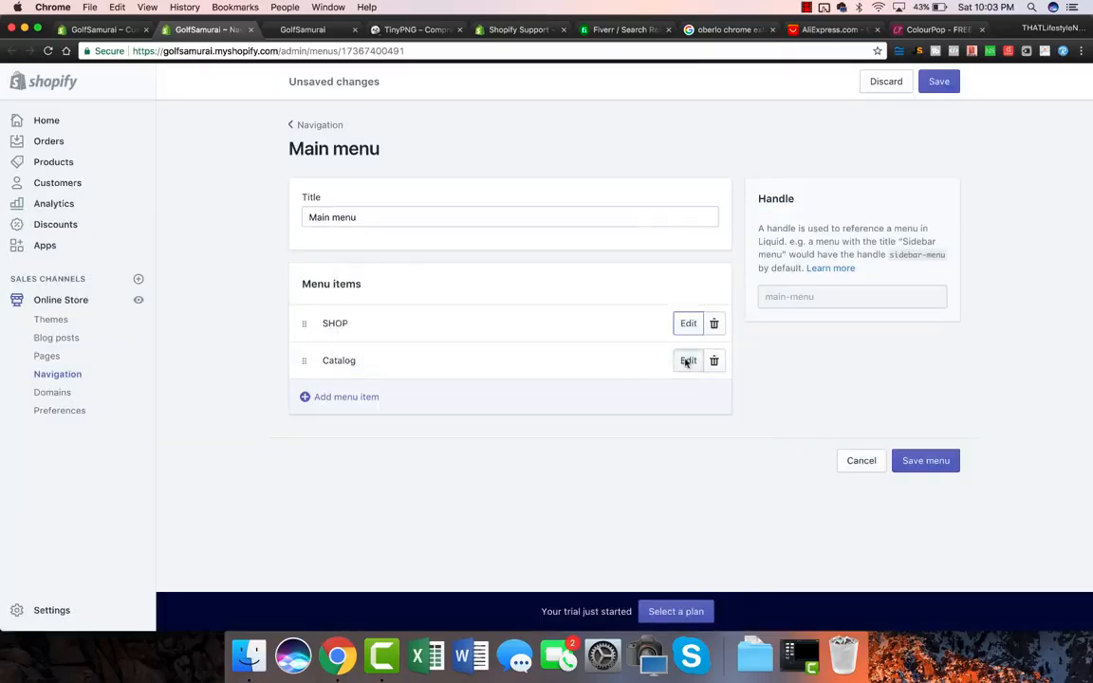
Step: Rename Catalog to BEST SELLERS, keep its original link, and save the menu
left_click(687, 360)
double_click(442, 350)
type("BEST SELLERS")
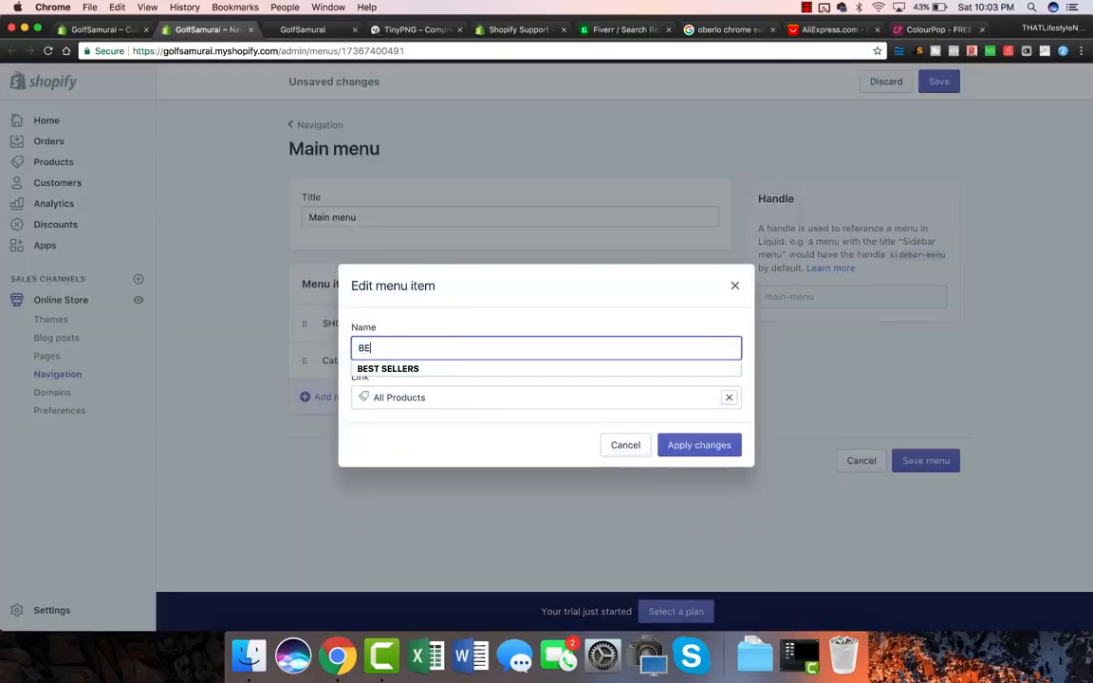
left_click(681, 445)
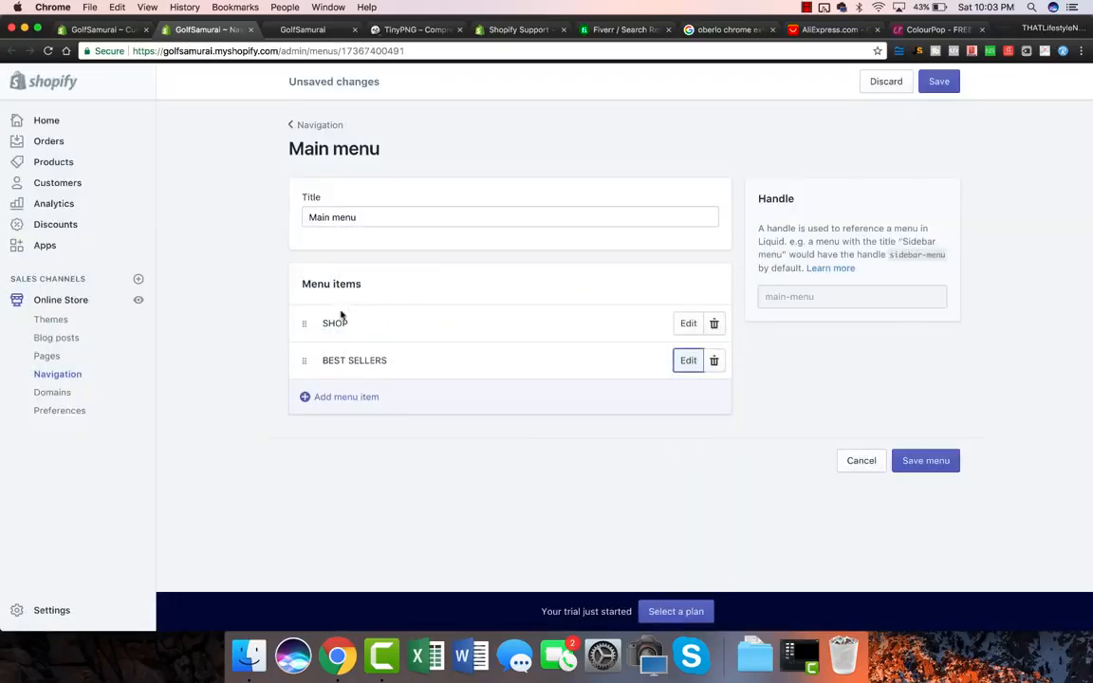
left_click(689, 363)
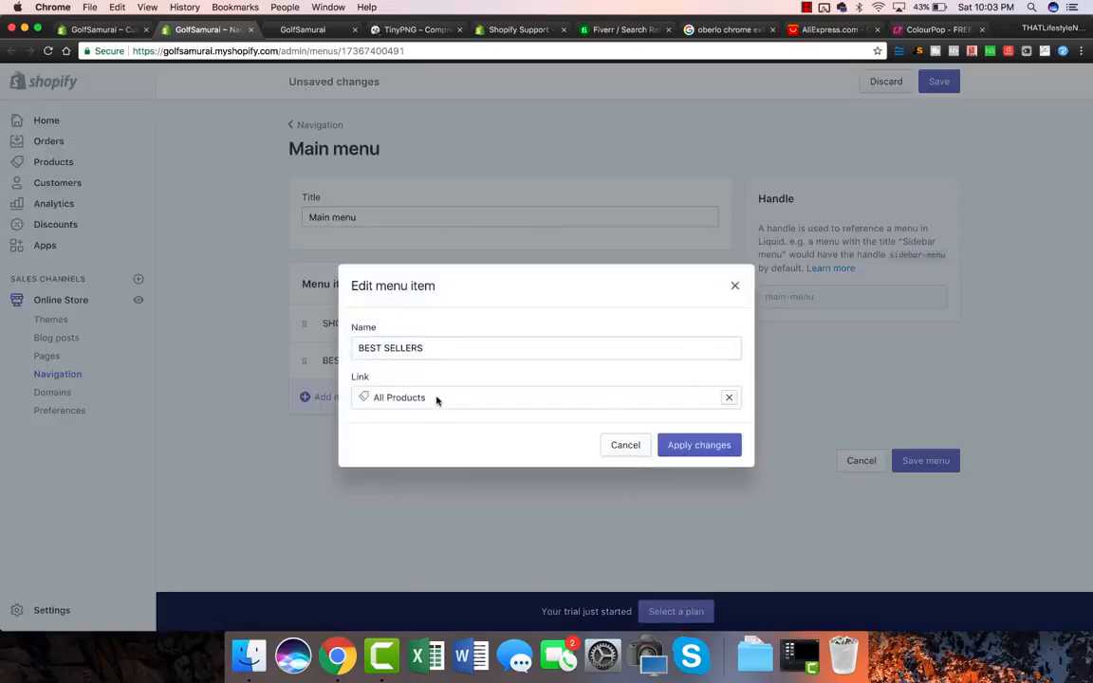
left_click(728, 396)
left_click(416, 275)
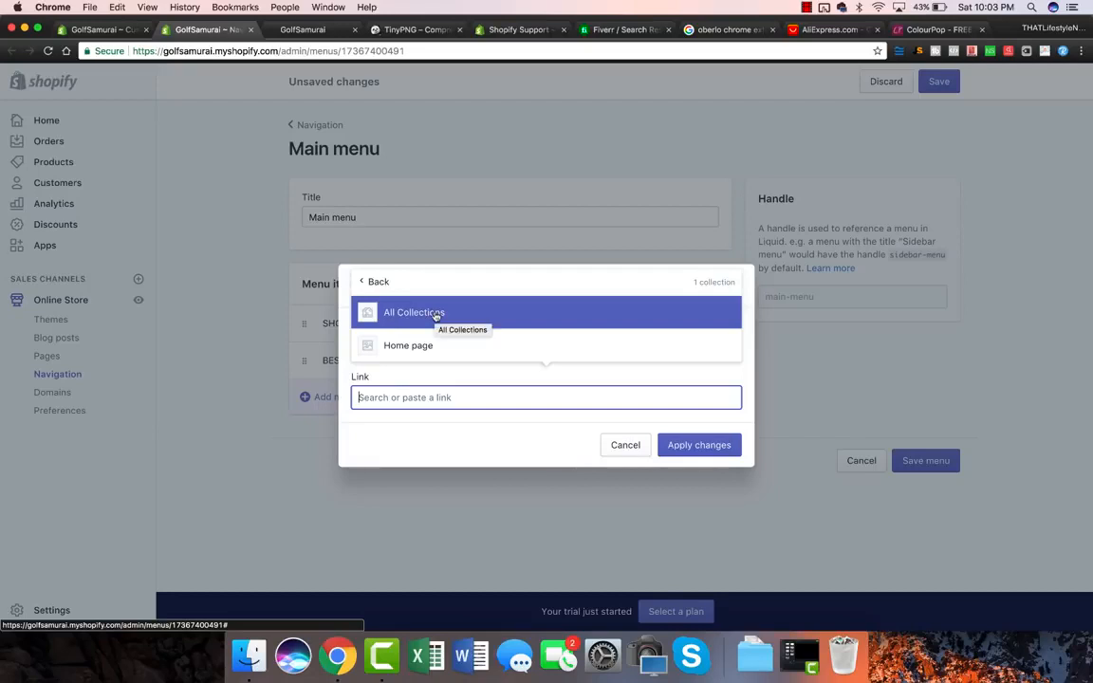
left_click(626, 446)
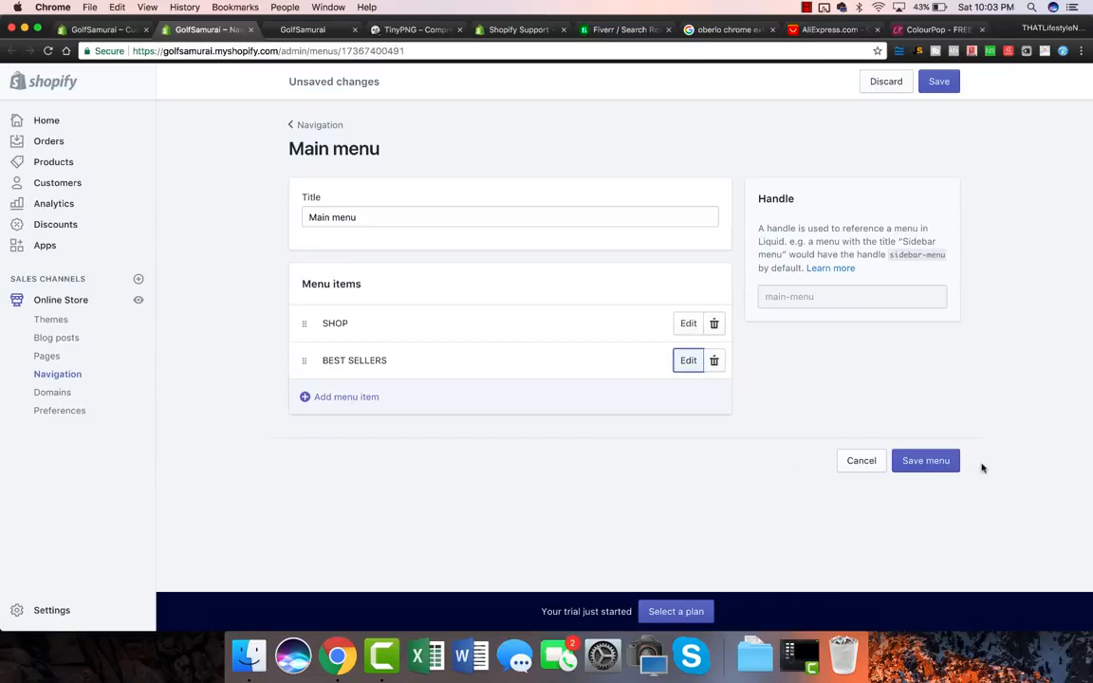
left_click(930, 462)
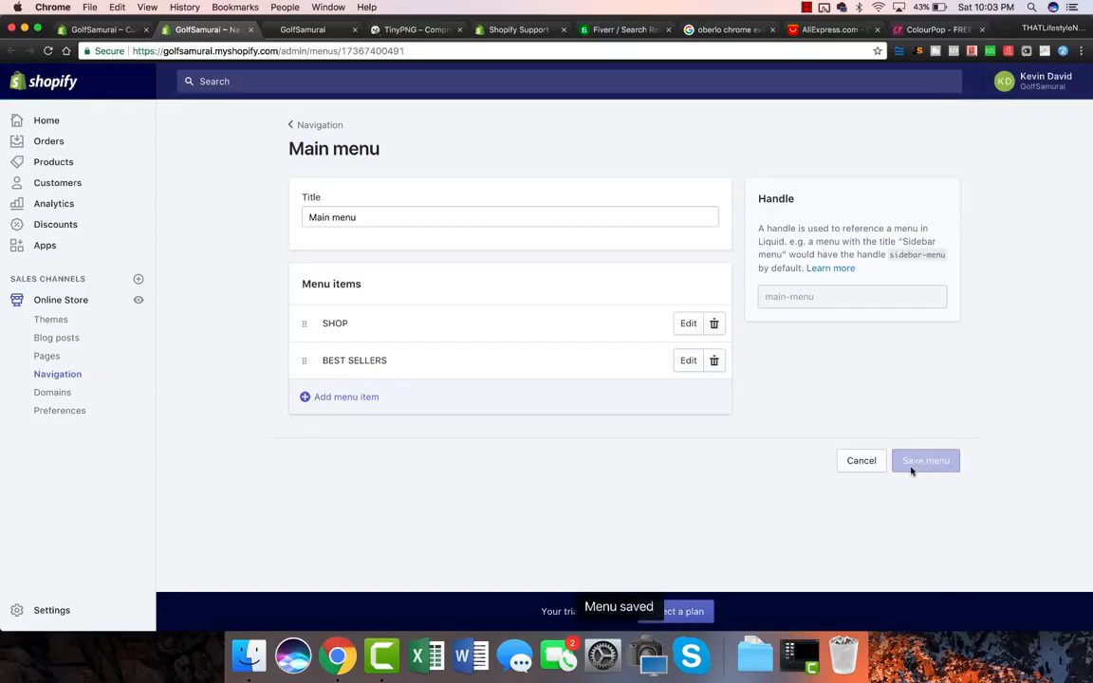
left_click(139, 300)
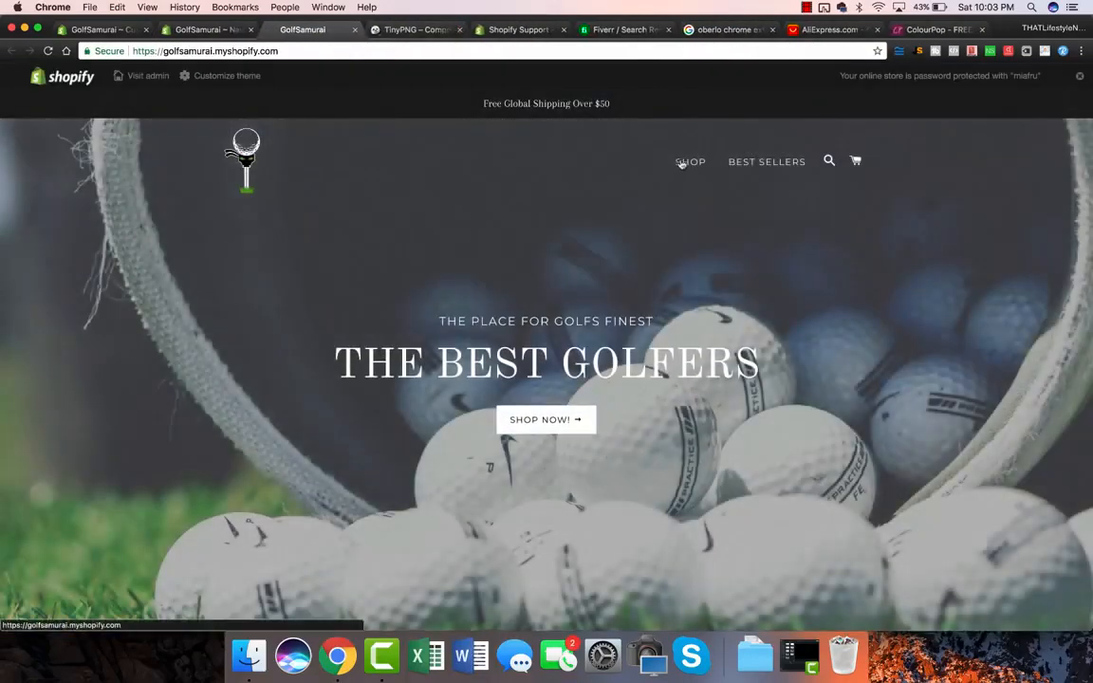
Step: Scroll through the live storefront showing SHOP and BEST SELLERS, then return to the menu admin page
scroll(548, 286, "down", 1)
scroll(548, 285, "up", 1)
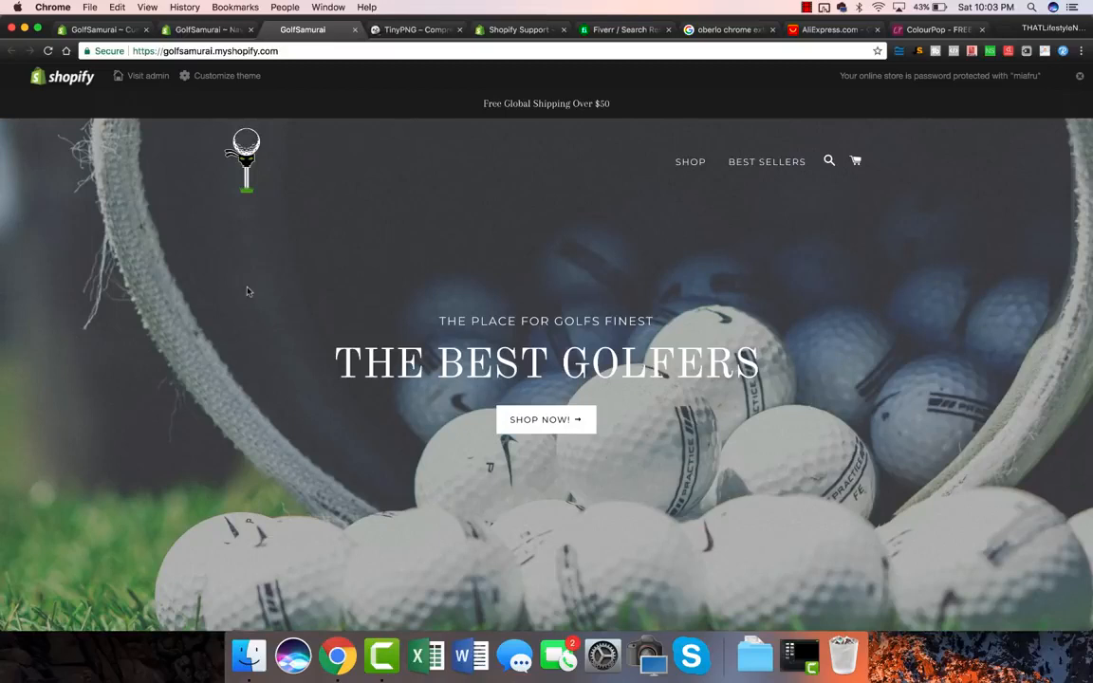
scroll(247, 291, "down", 2)
scroll(246, 291, "down", 1)
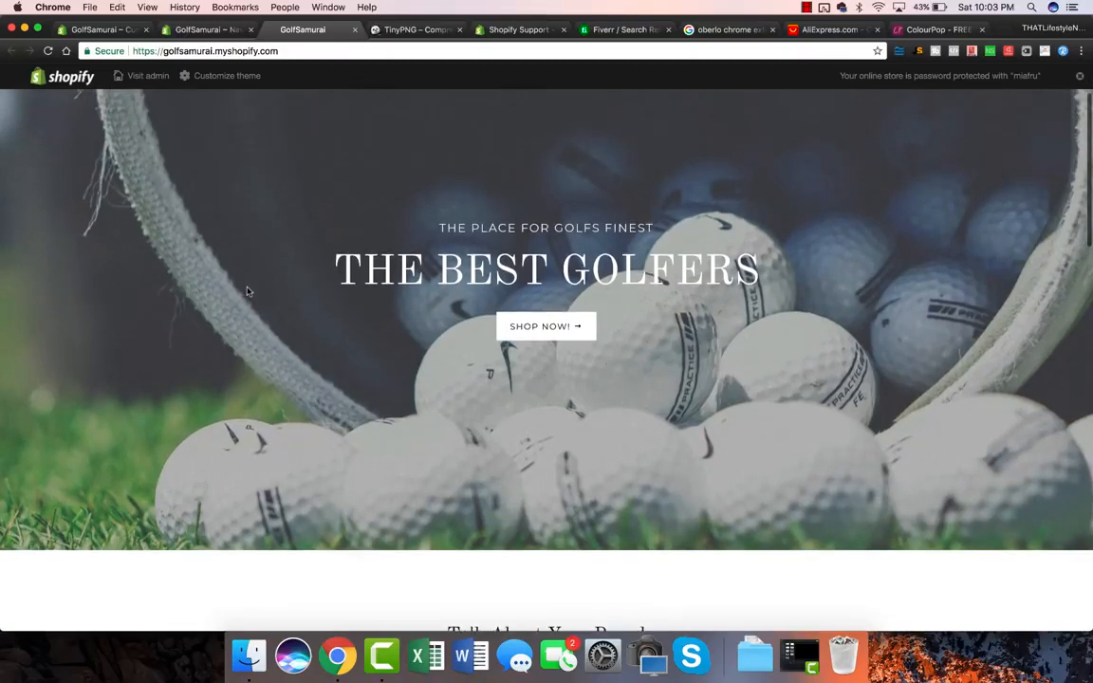
scroll(244, 289, "up", 3)
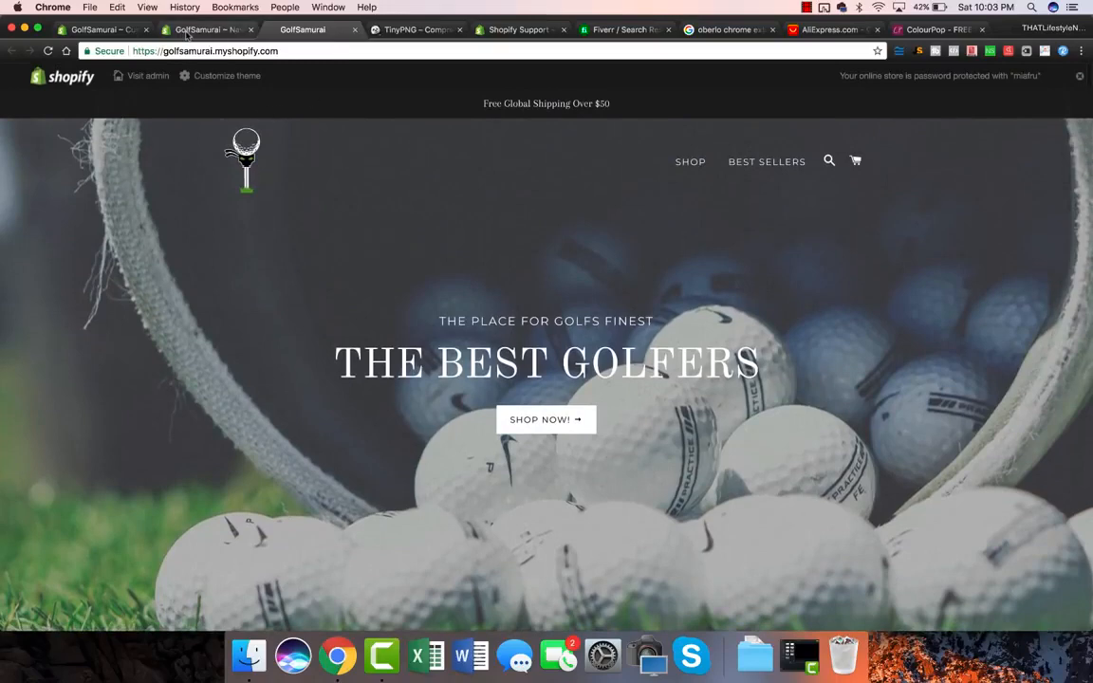
left_click(207, 31)
Step: Return to the theme editor and open General settings > Colors
left_click(106, 30)
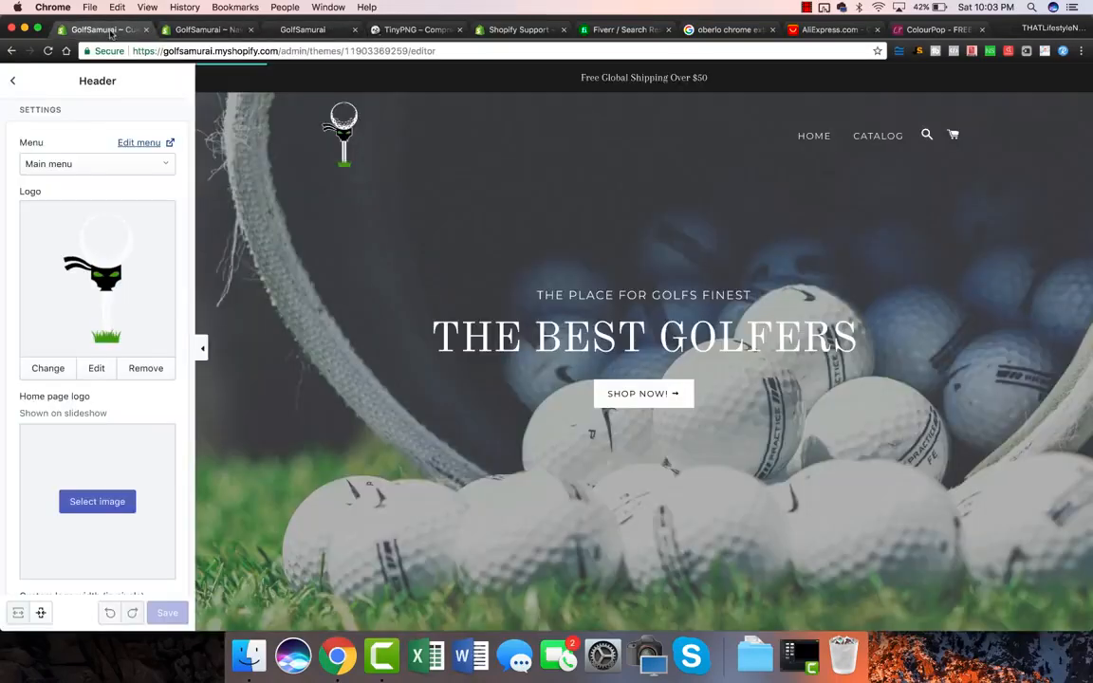
left_click(13, 80)
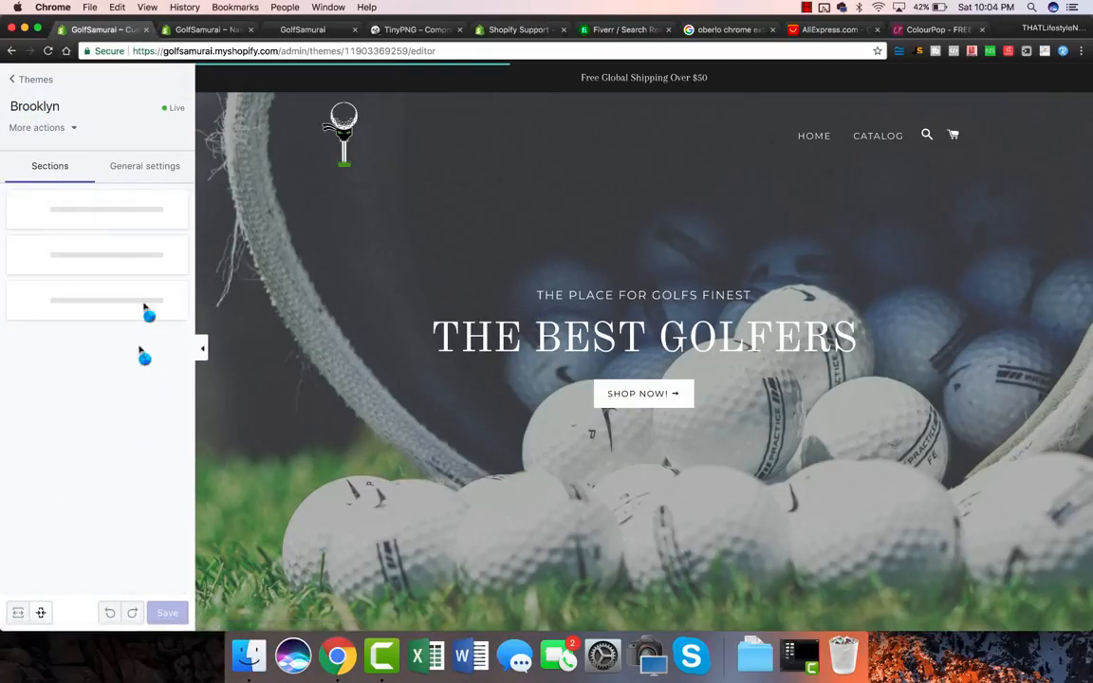
scroll(465, 214, "down", 3)
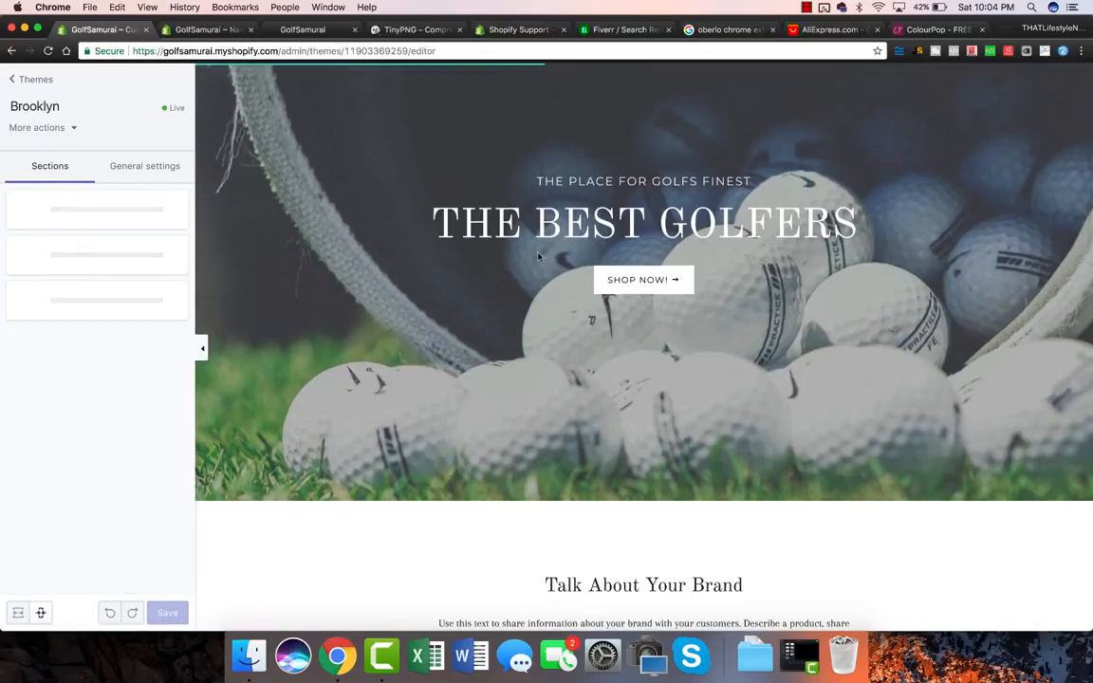
scroll(459, 225, "down", 5)
scroll(502, 363, "down", 3)
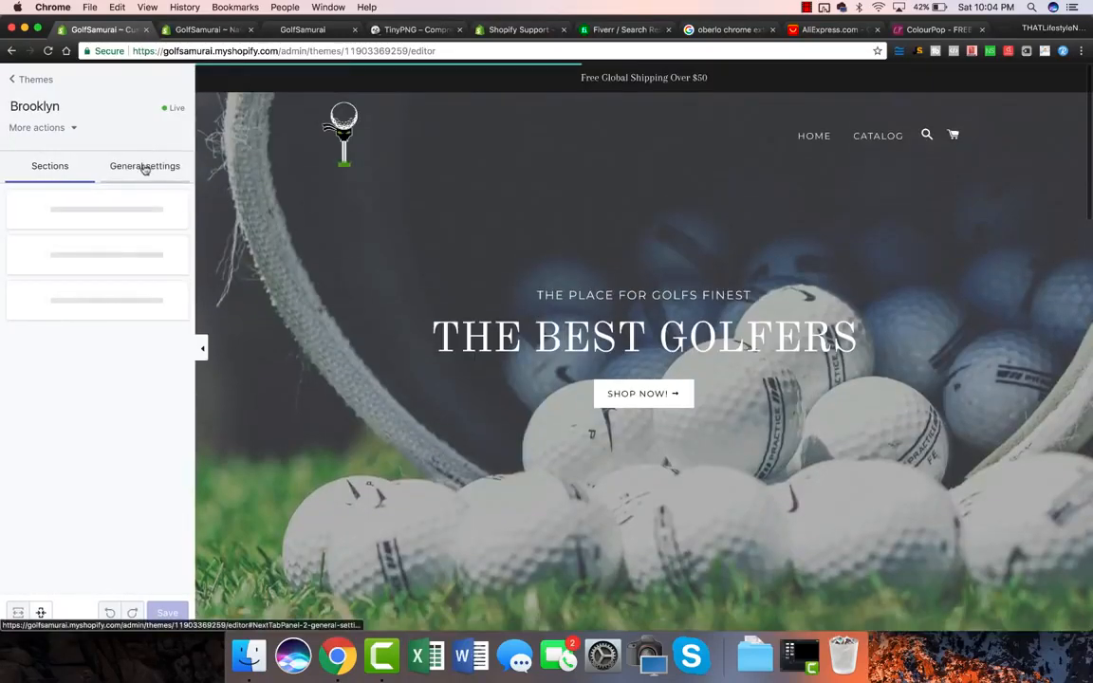
left_click(146, 167)
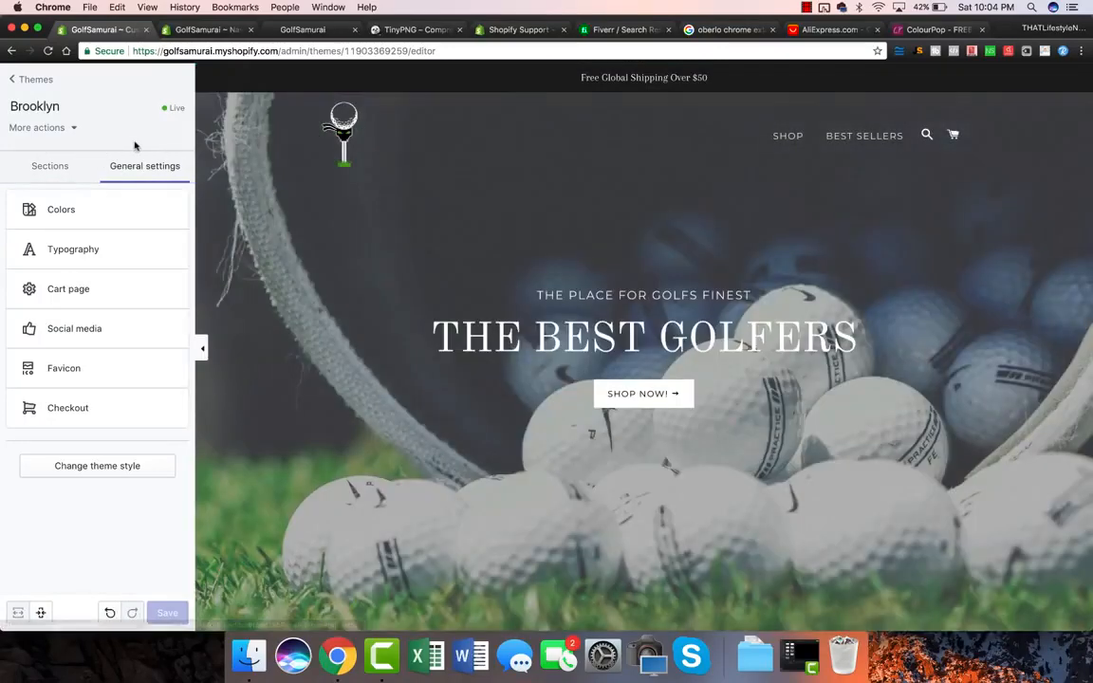
left_click(59, 209)
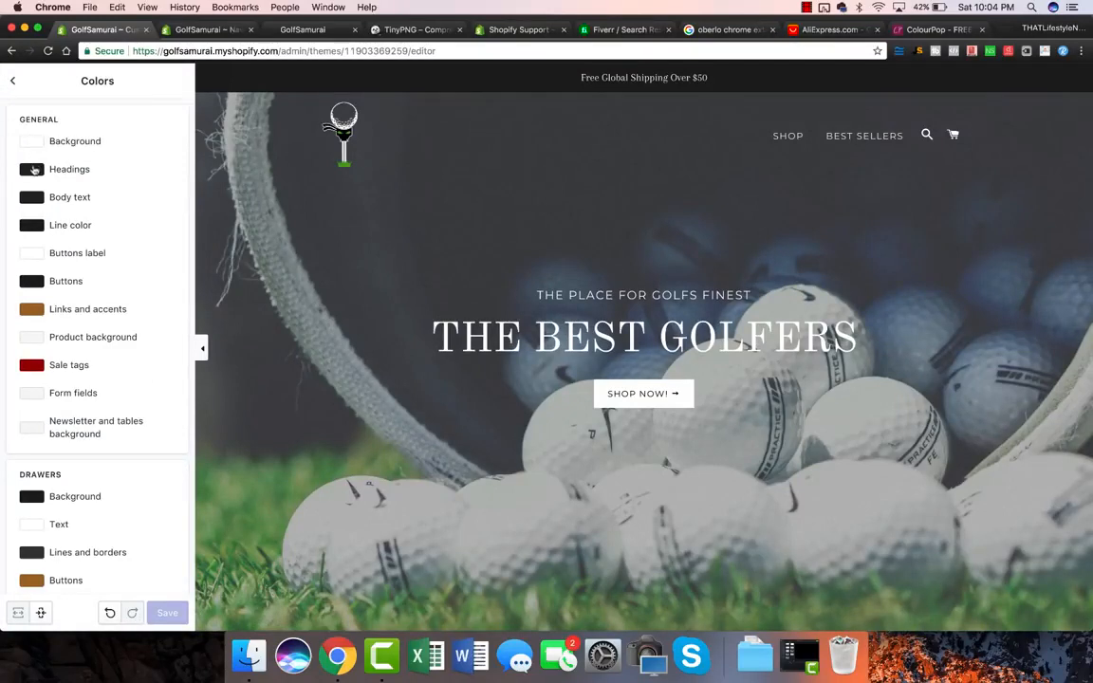
Step: Try pink, then bright red, as the Buttons label colour in Colors
scroll(87, 185, "down", 2)
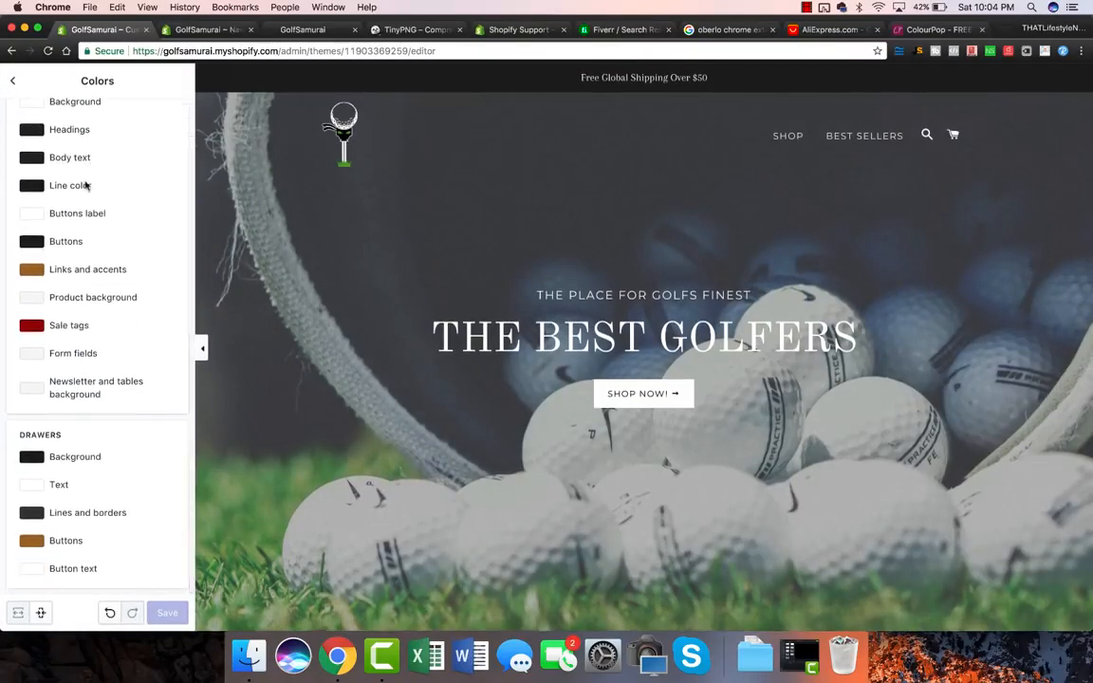
left_click(32, 215)
left_click(56, 236)
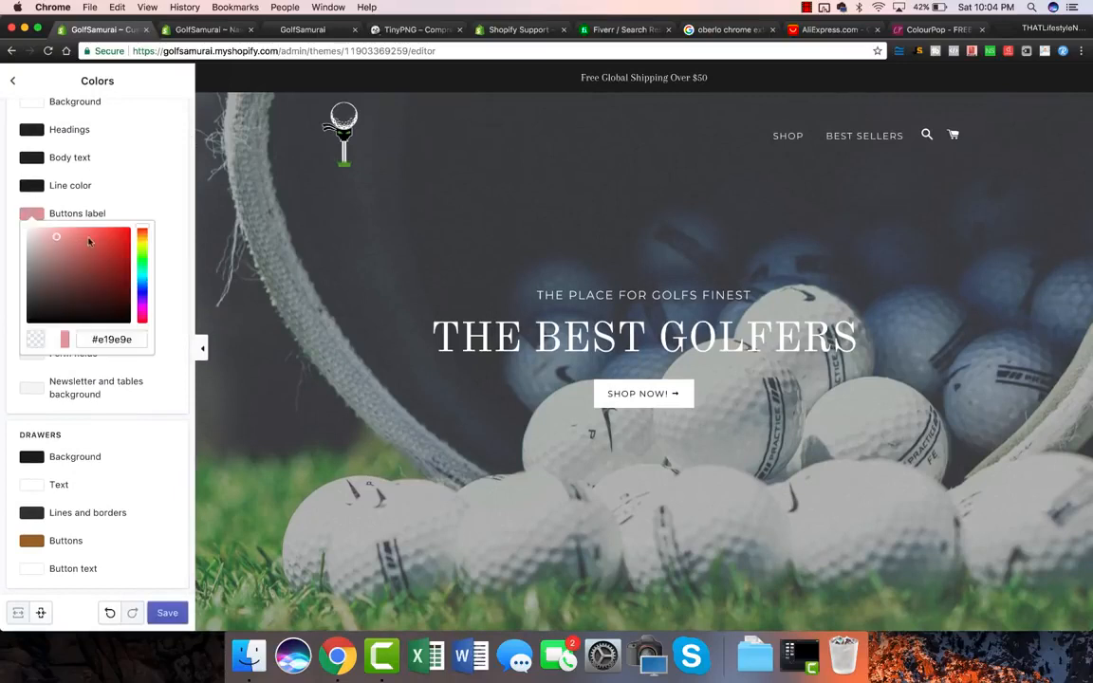
left_click_drag(88, 242, 125, 235)
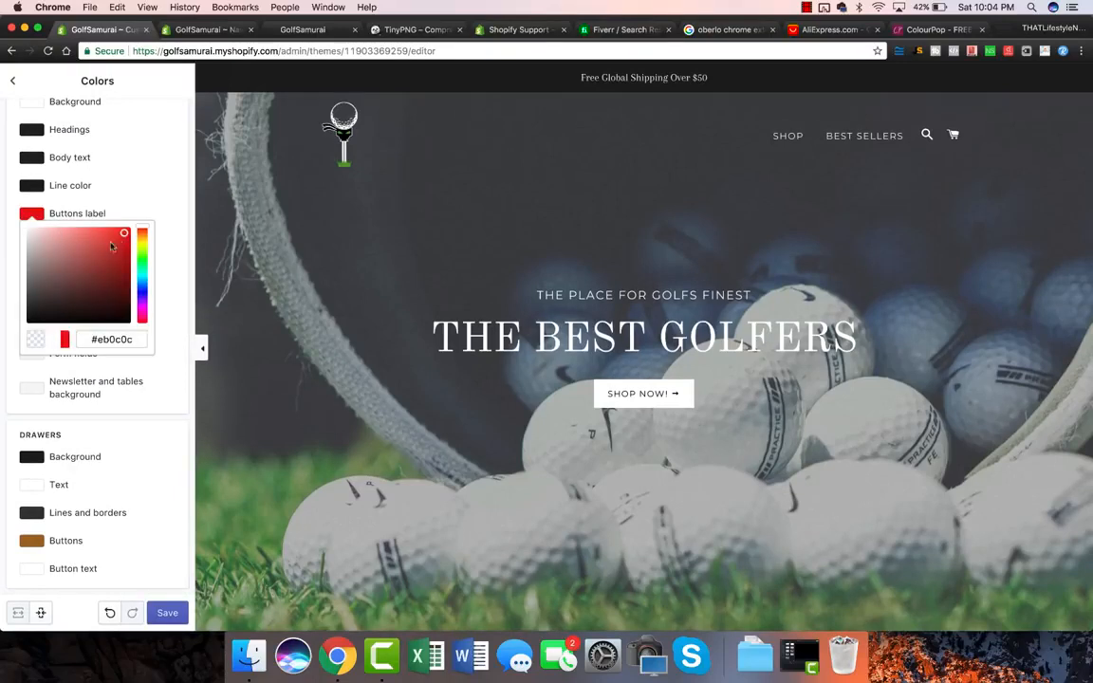
left_click(148, 188)
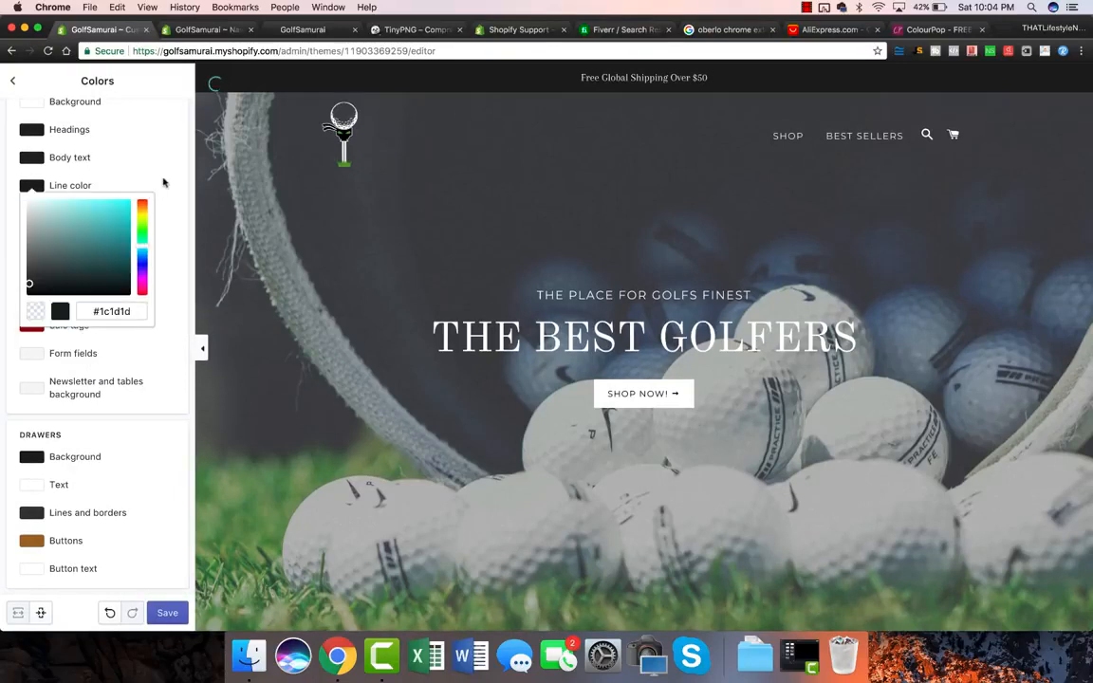
left_click(150, 364)
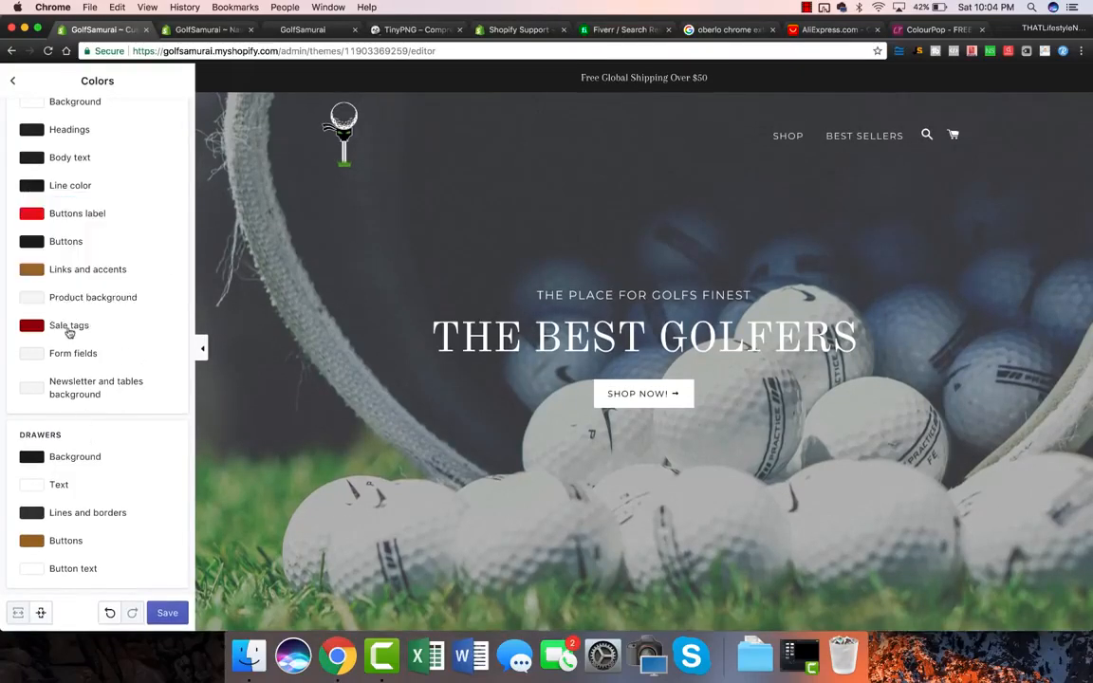
Step: Set the Buttons label colour back to white and return to the General settings list
left_click(34, 219)
left_click_drag(68, 268, 3, 189)
left_click(159, 233)
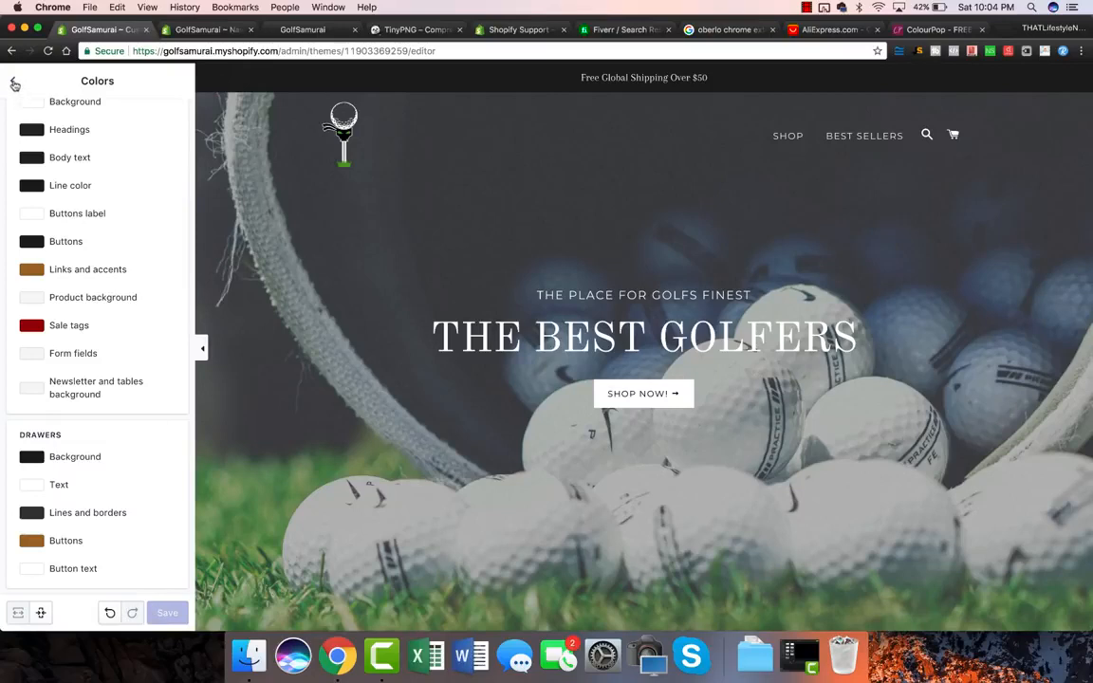
left_click(15, 84)
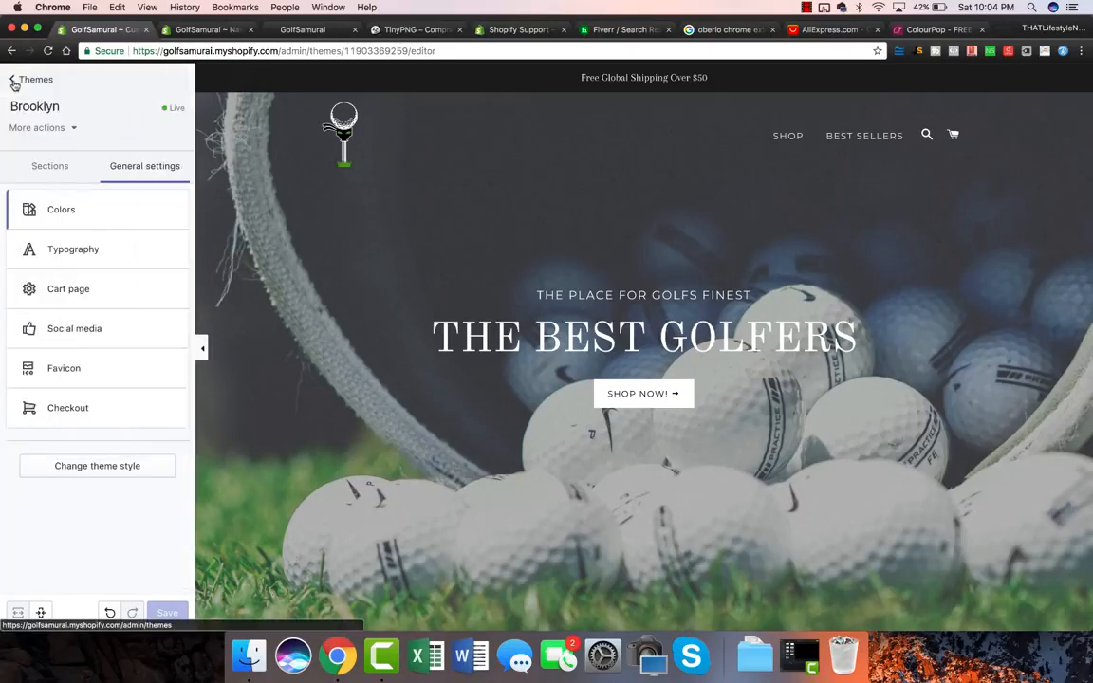
Step: Choose Old Standard Bold as the Typography headings font, then go back to General settings
left_click(61, 250)
left_click(73, 162)
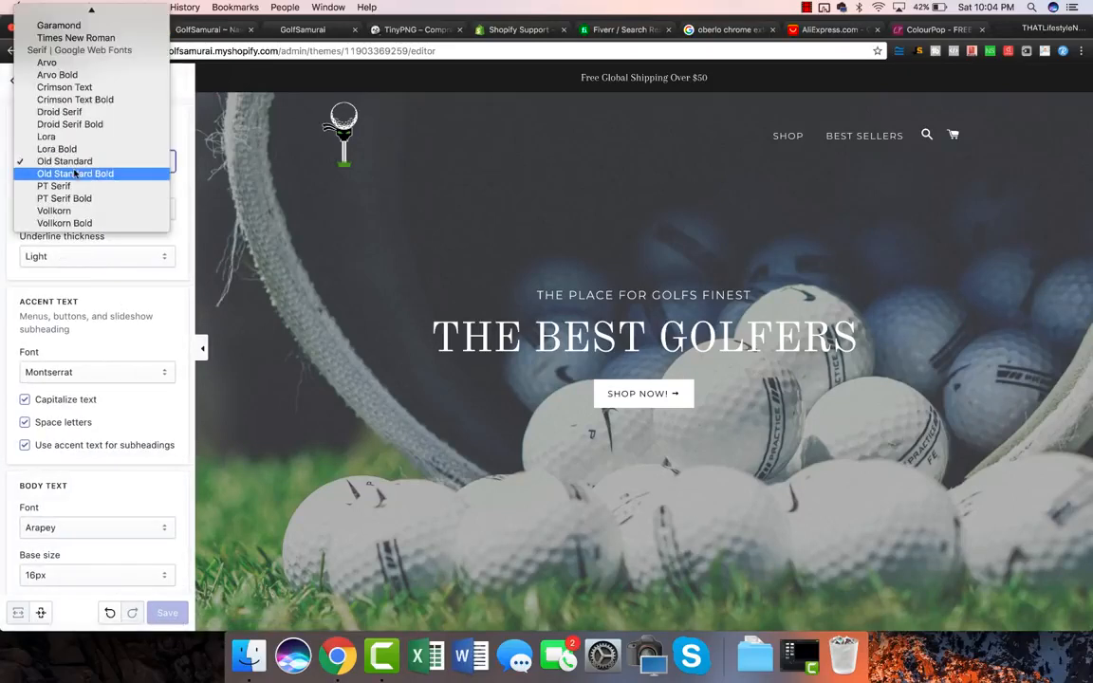
key("Escape")
key("Down")
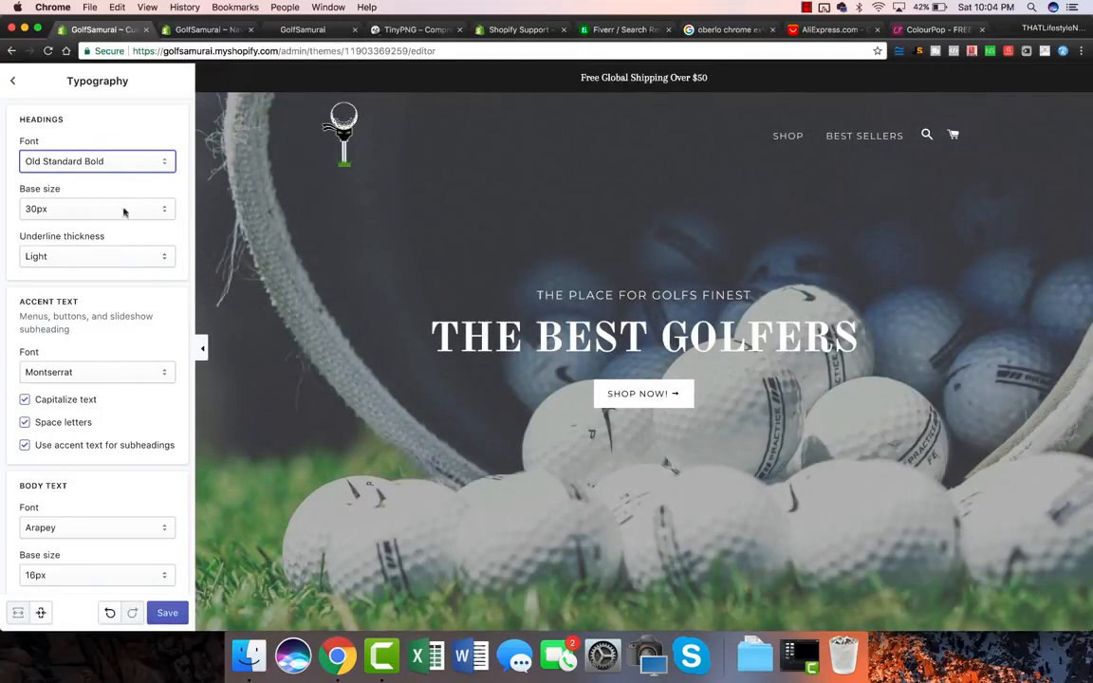
scroll(106, 261, "down", 1)
scroll(107, 266, "down", 3)
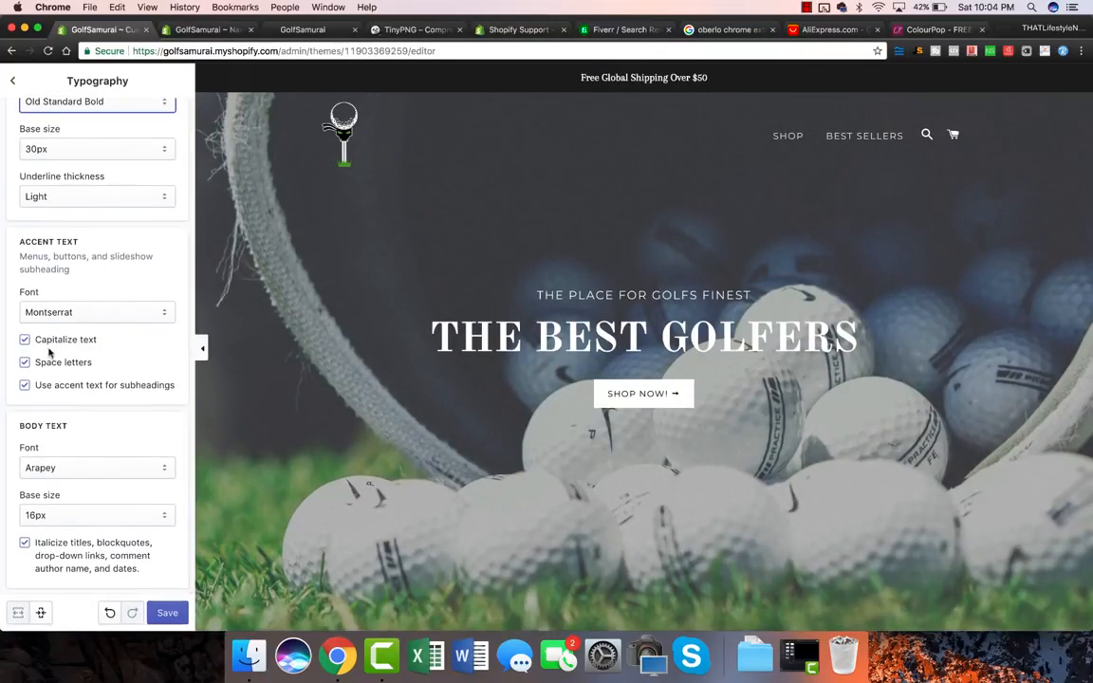
left_click(13, 82)
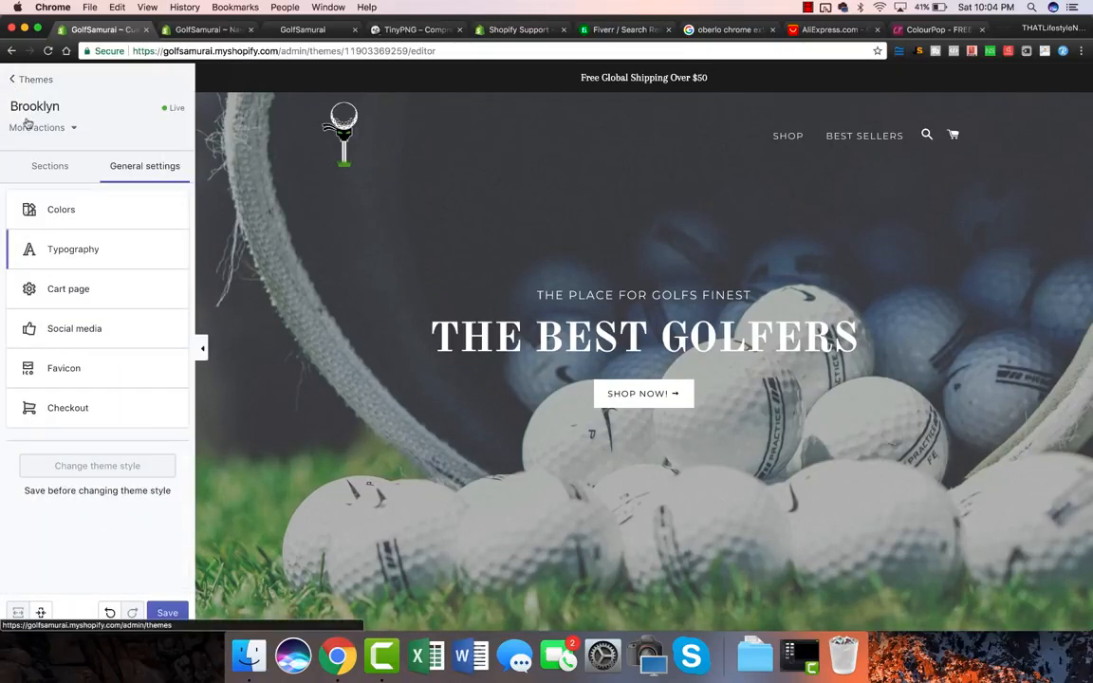
Step: Set Cart type to Page in Cart page settings, save, and go back to General settings
left_click(82, 291)
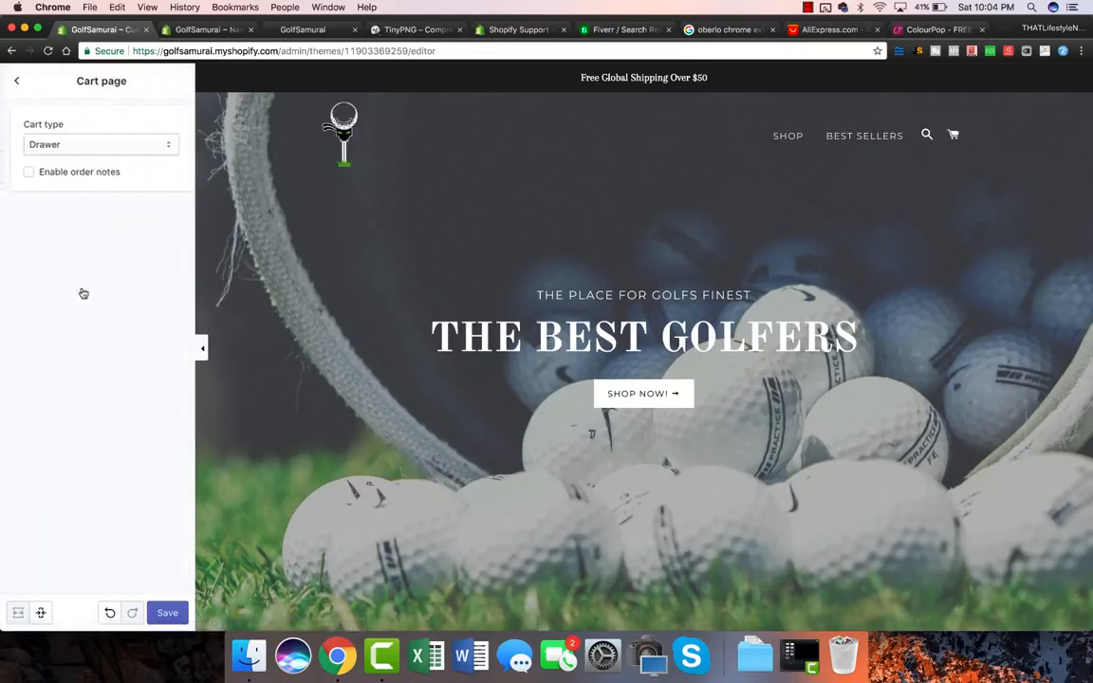
left_click(86, 147)
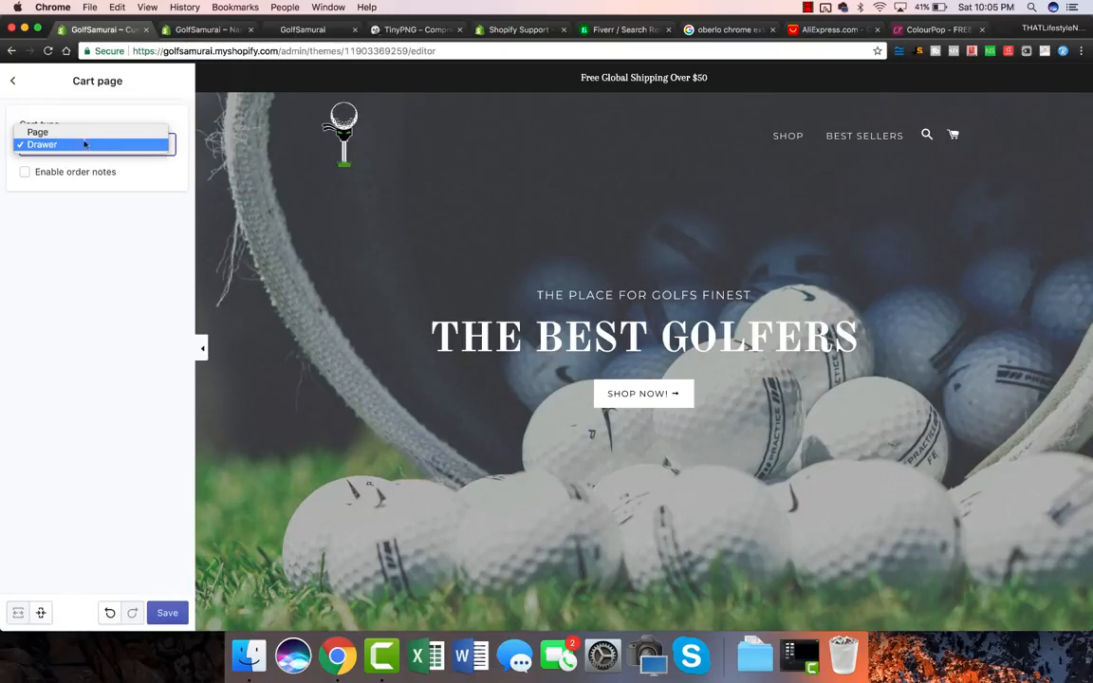
left_click(76, 132)
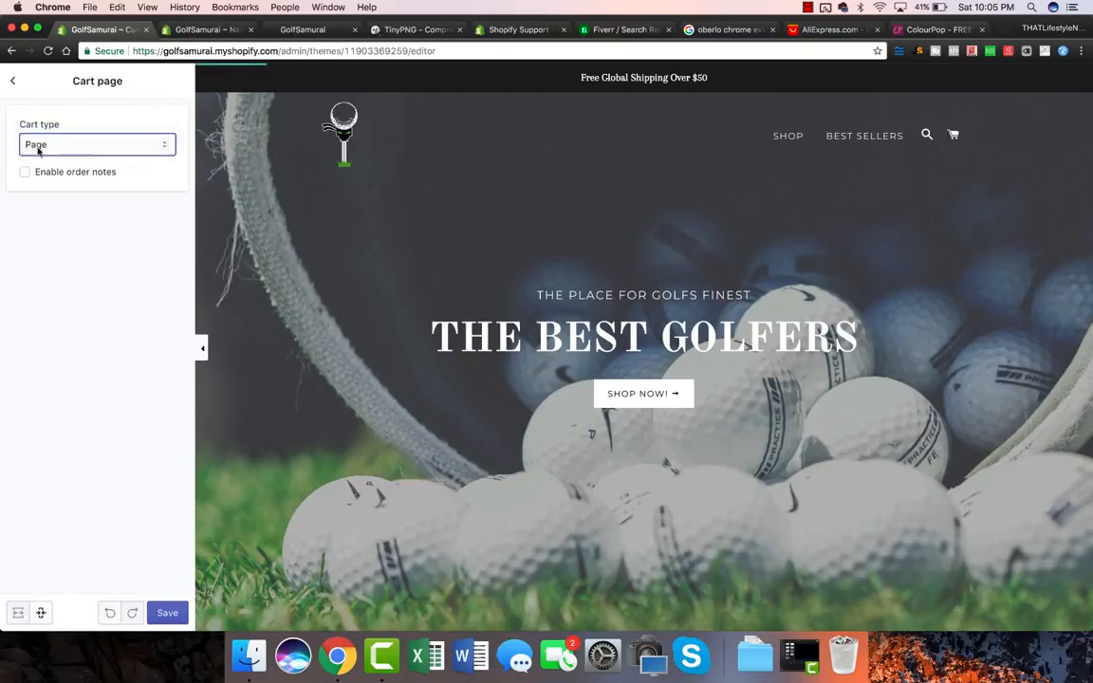
left_click(169, 612)
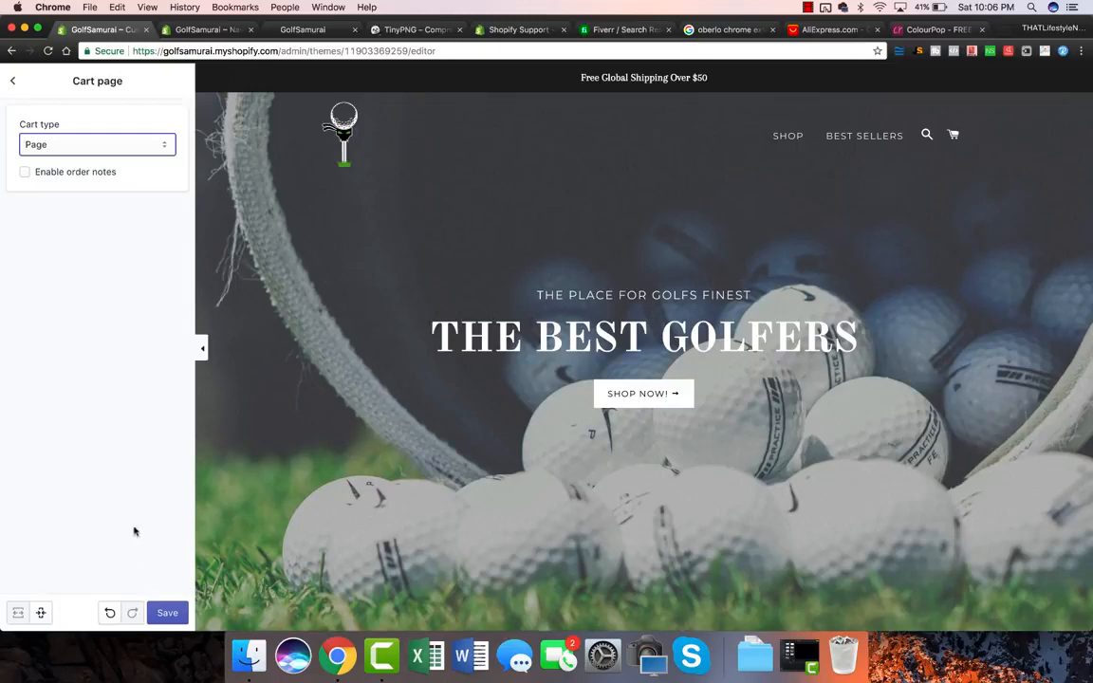
left_click(165, 612)
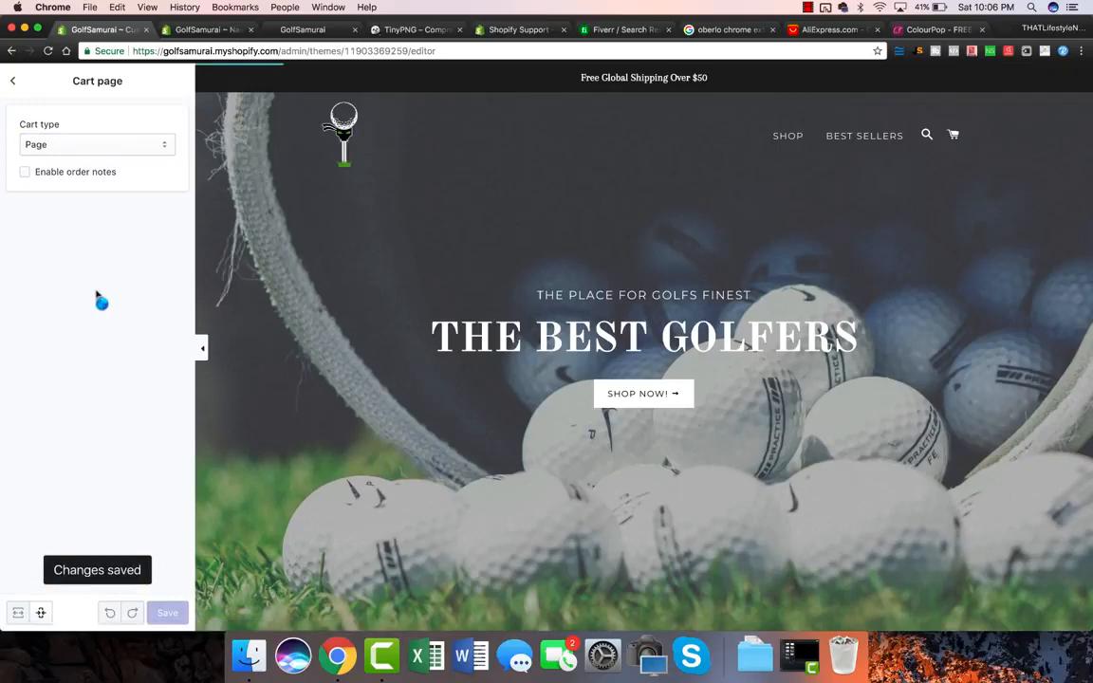
left_click(13, 81)
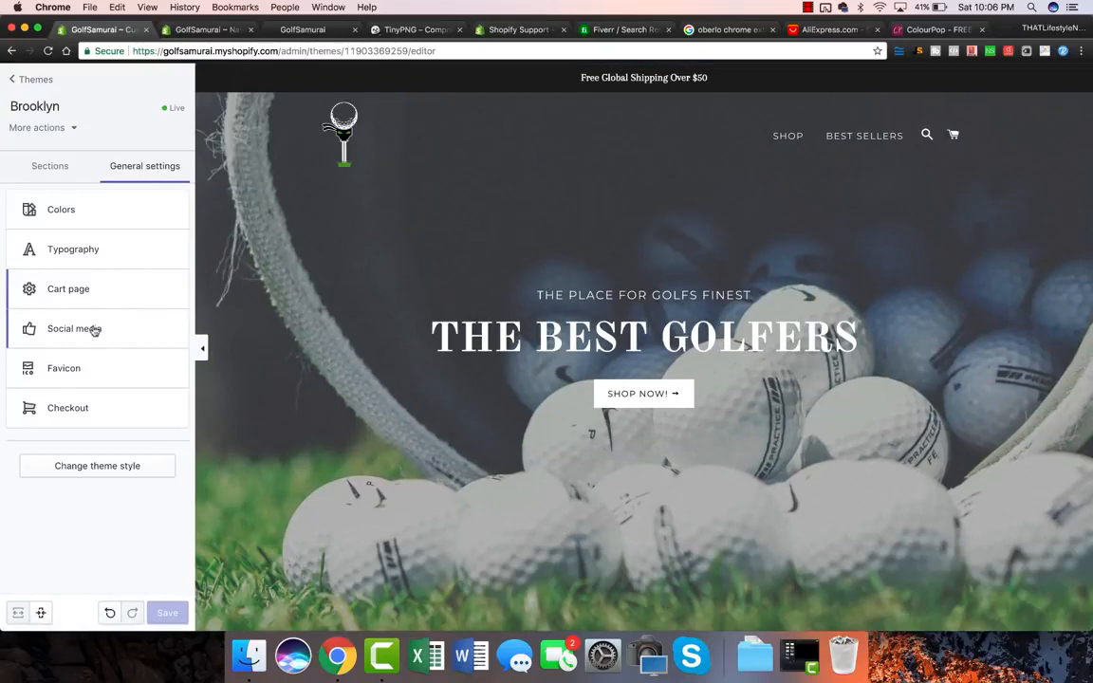
Step: Paste the example Facebook address into the Social media Facebook field
left_click(84, 328)
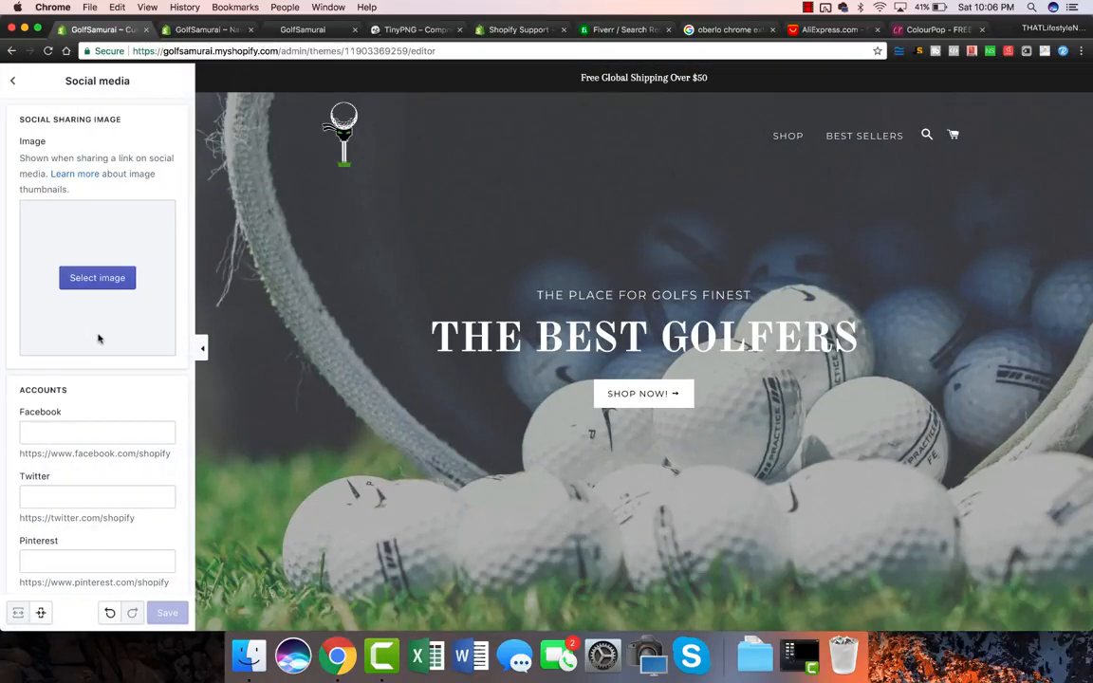
scroll(106, 333, "down", 1)
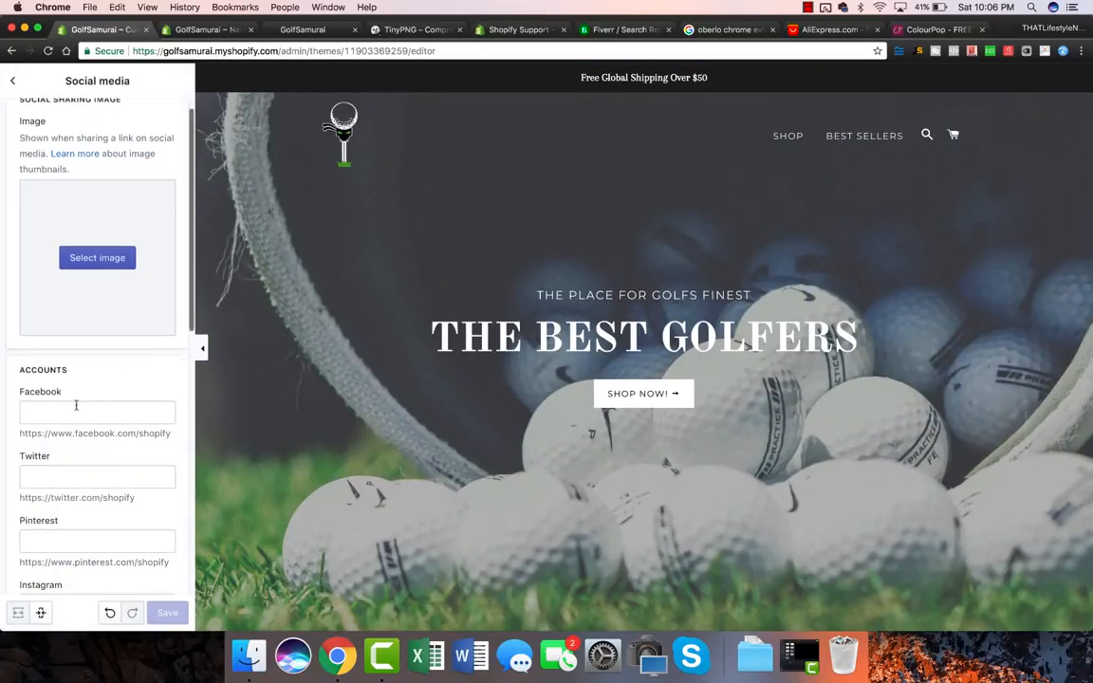
left_click_drag(96, 442, 174, 435)
triple_click(95, 434)
key("super+c")
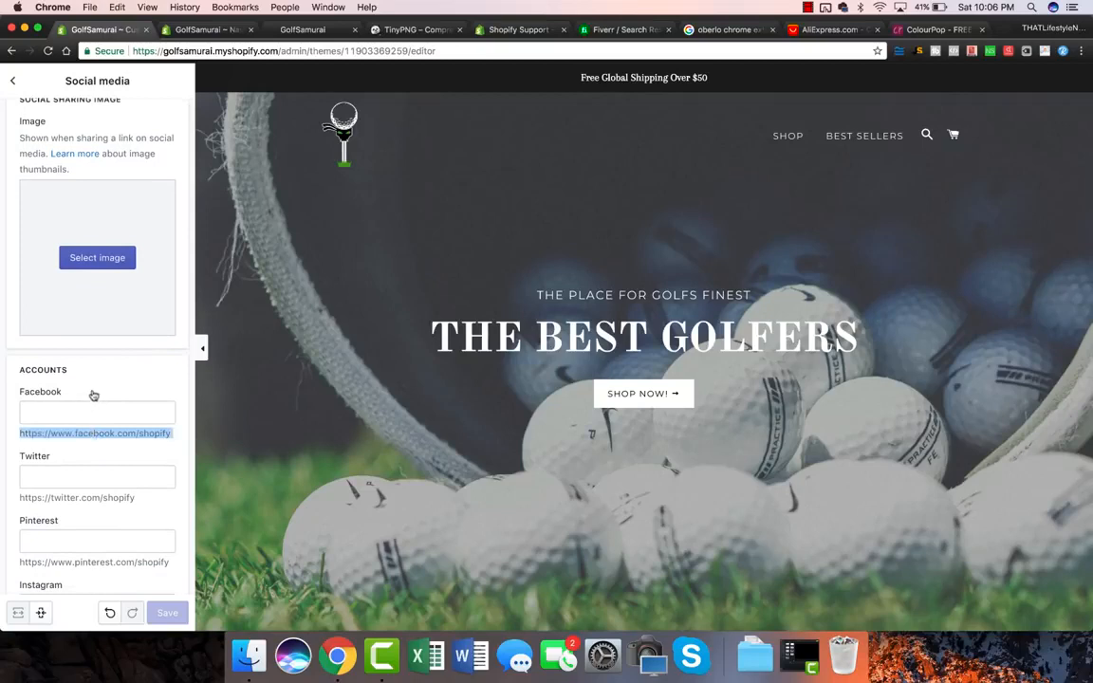
left_click(73, 409)
key("super+v")
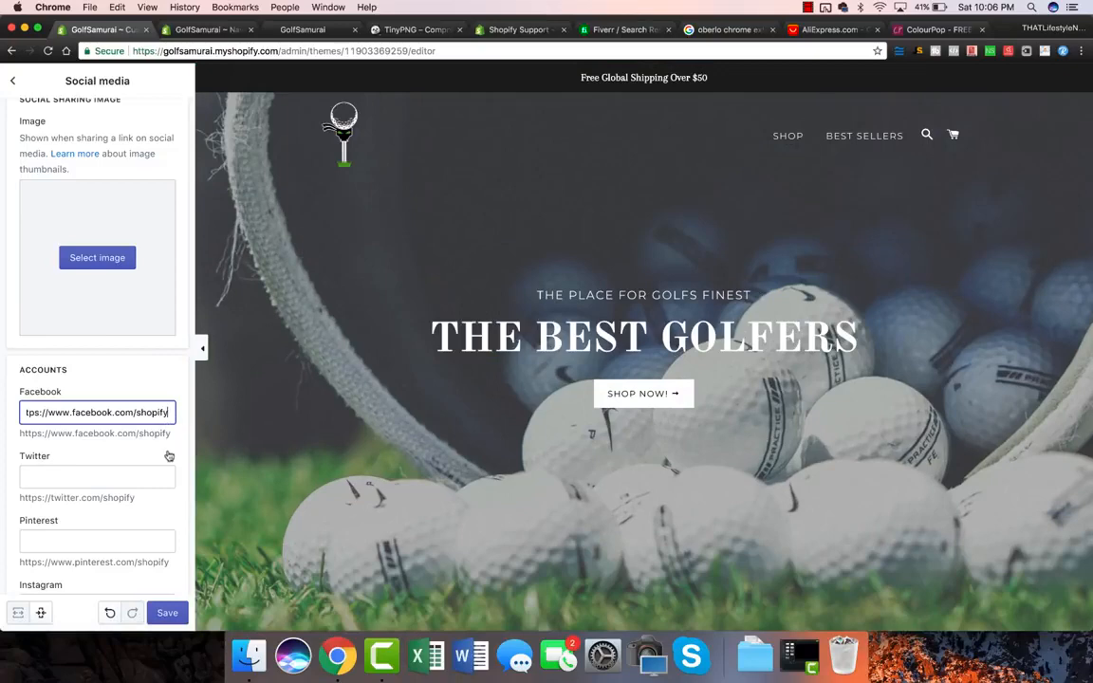
scroll(168, 455, "down", 3)
scroll(530, 370, "down", 15)
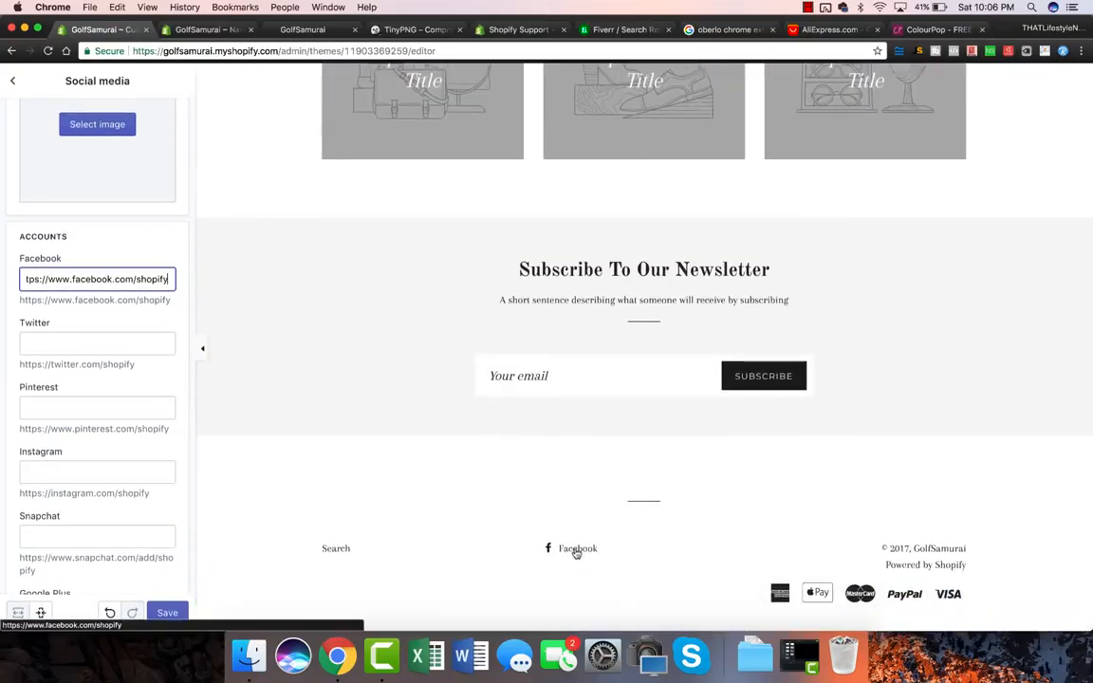
left_click(80, 364)
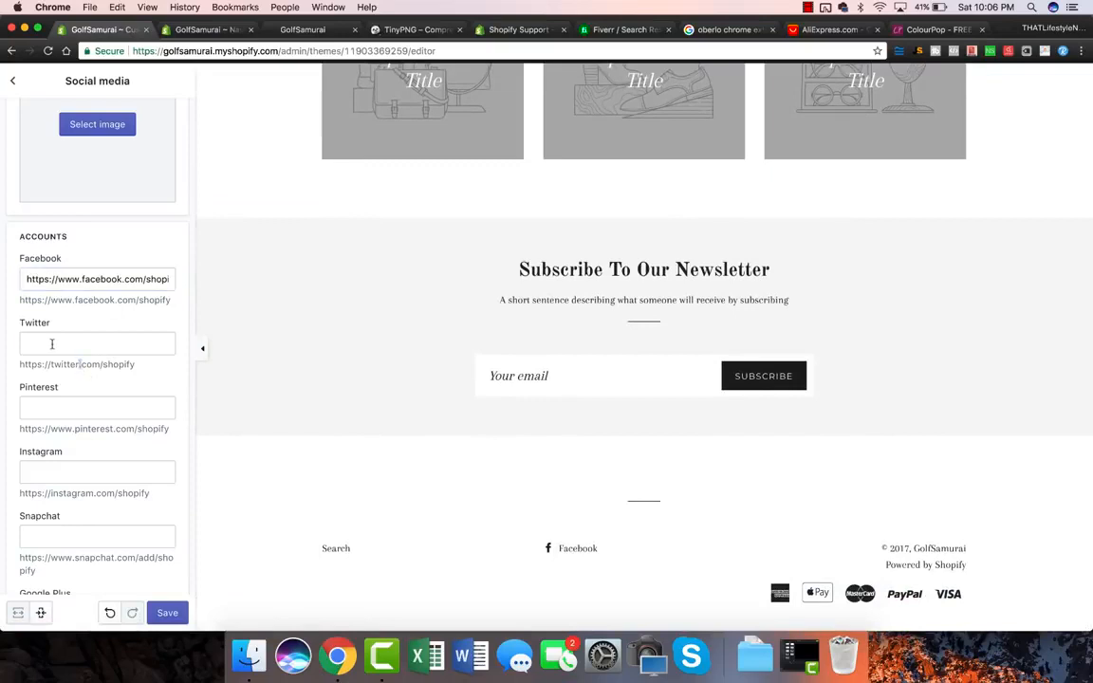
Step: Enter the store's GolfSamurai Twitter address in the Twitter field and save
left_click(52, 344)
type("TWITTER.COM")
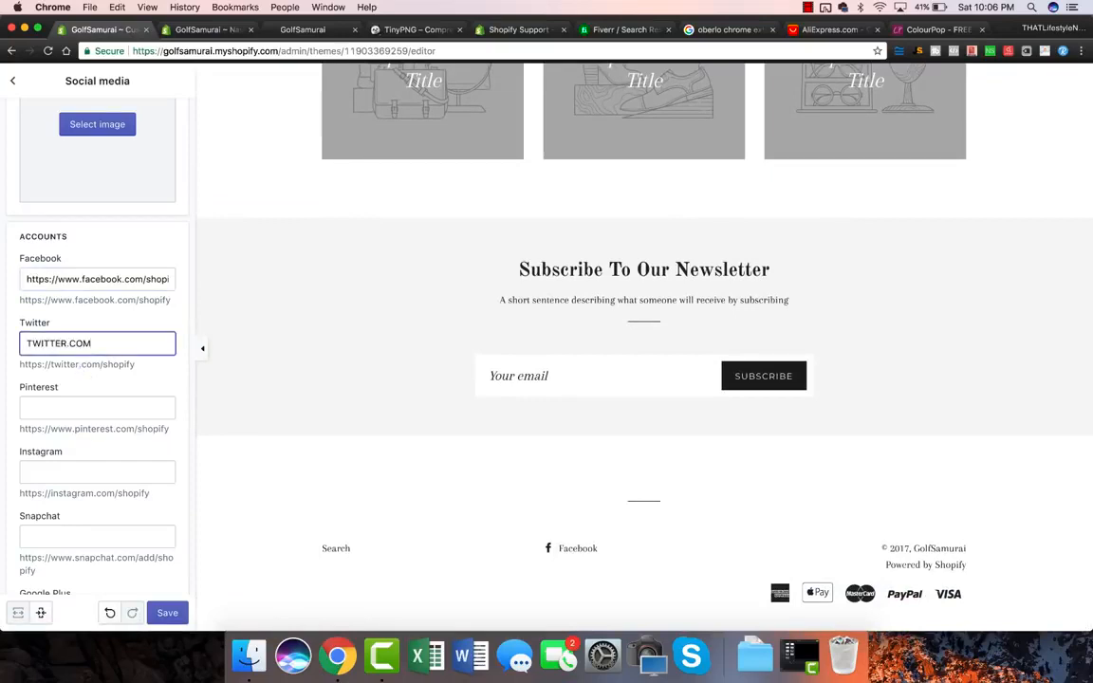
type("OLFSAMURAI")
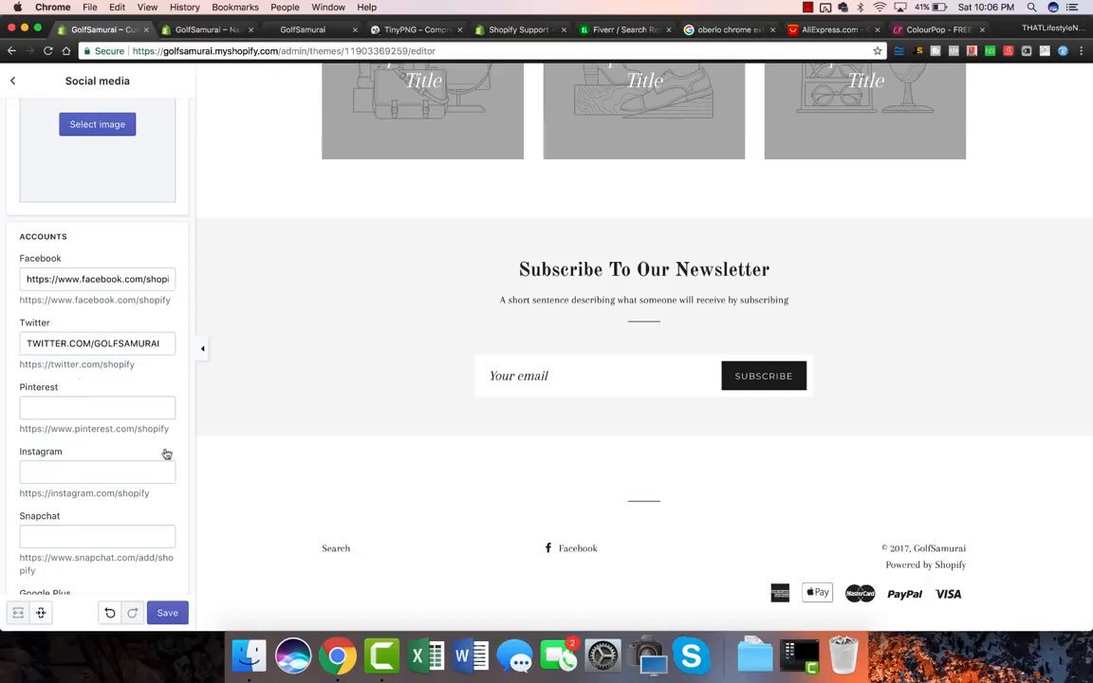
left_click(167, 613)
Step: Replace 'shopify' at the end of the Facebook address with 'golfsamurai'
left_click(98, 279)
key("super+a")
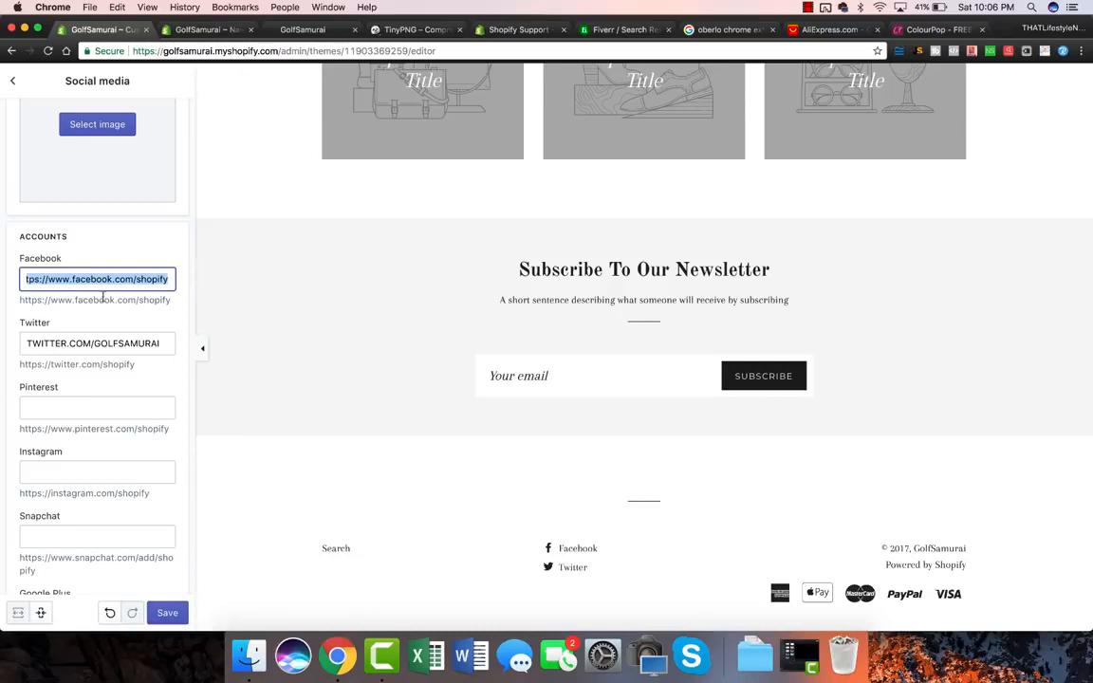
left_click_drag(134, 276, 218, 283)
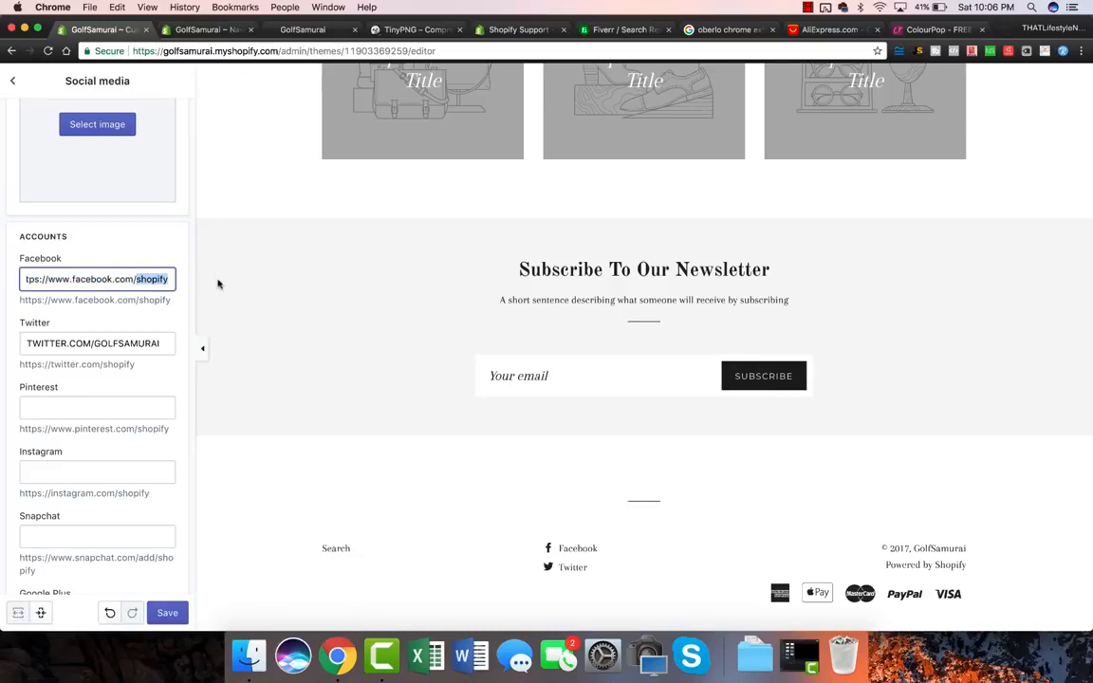
type("golfsamurai")
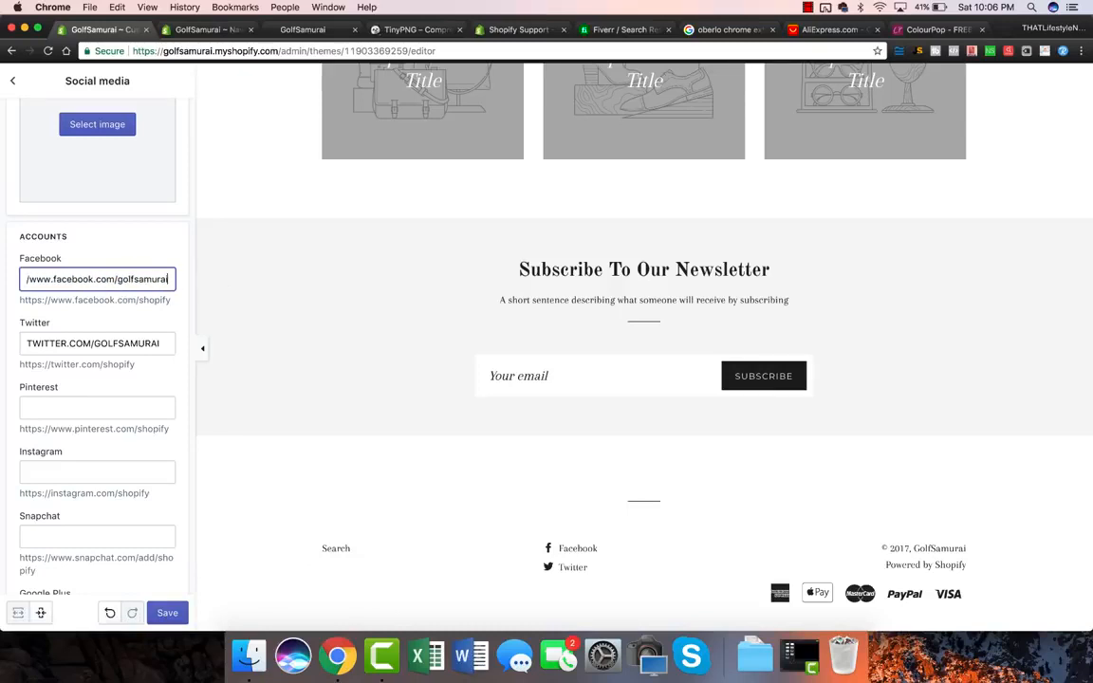
scroll(145, 412, "down", 6)
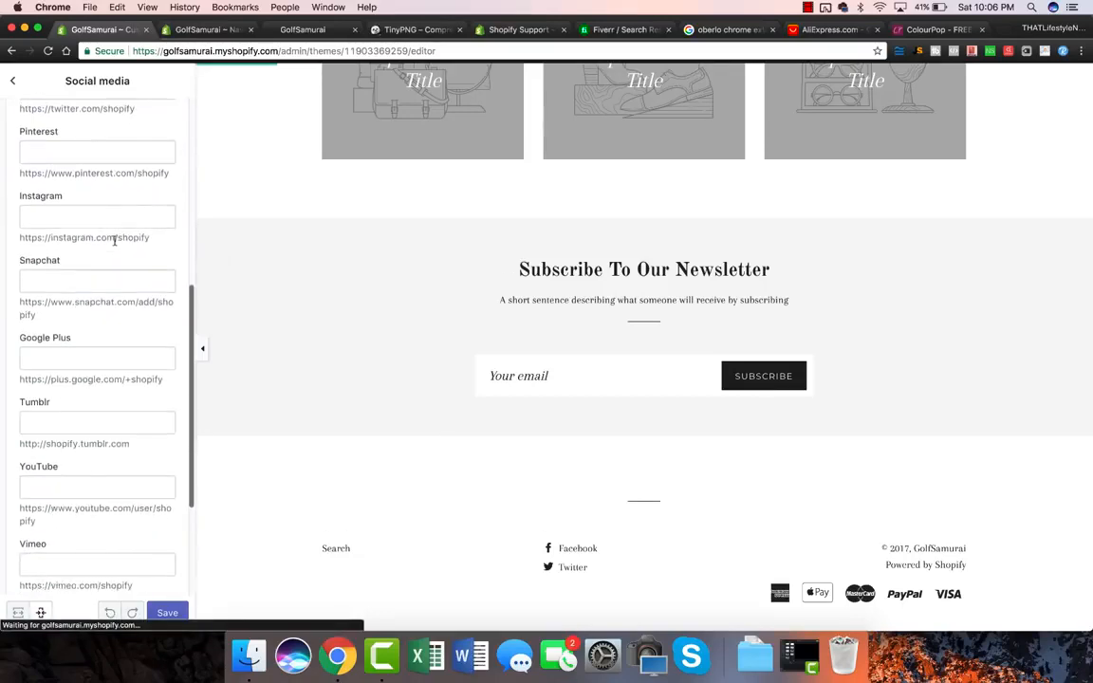
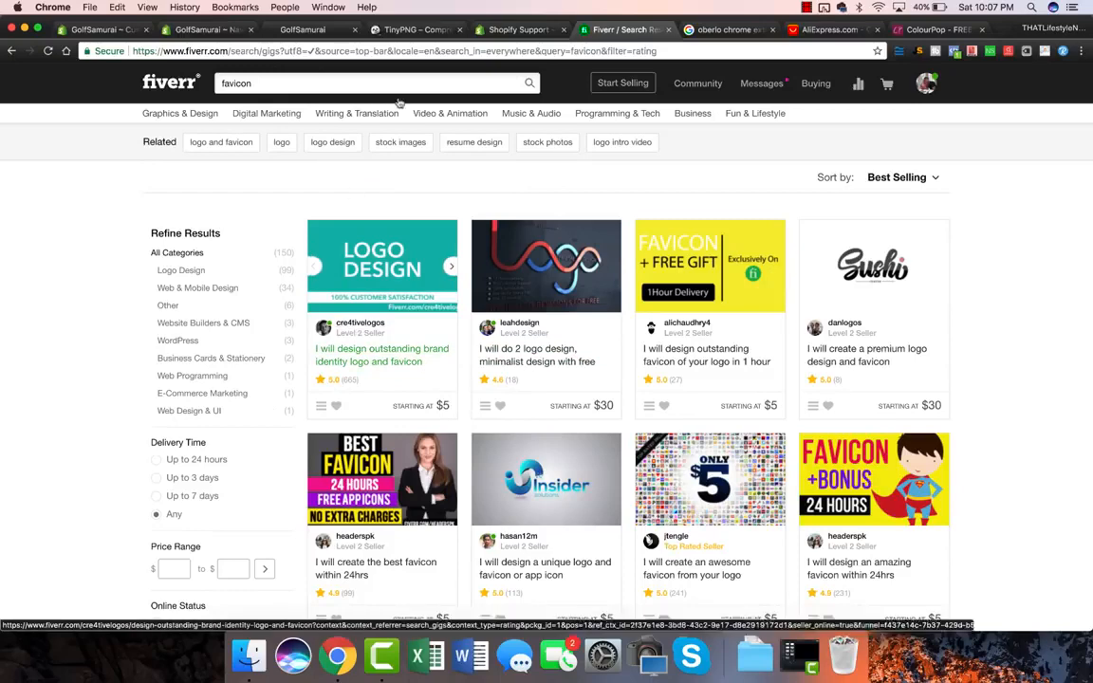
Step: Leave the Fiverr favicon results and return to the GolfSamurai Brooklyn theme editor
left_click(199, 32)
left_click(95, 30)
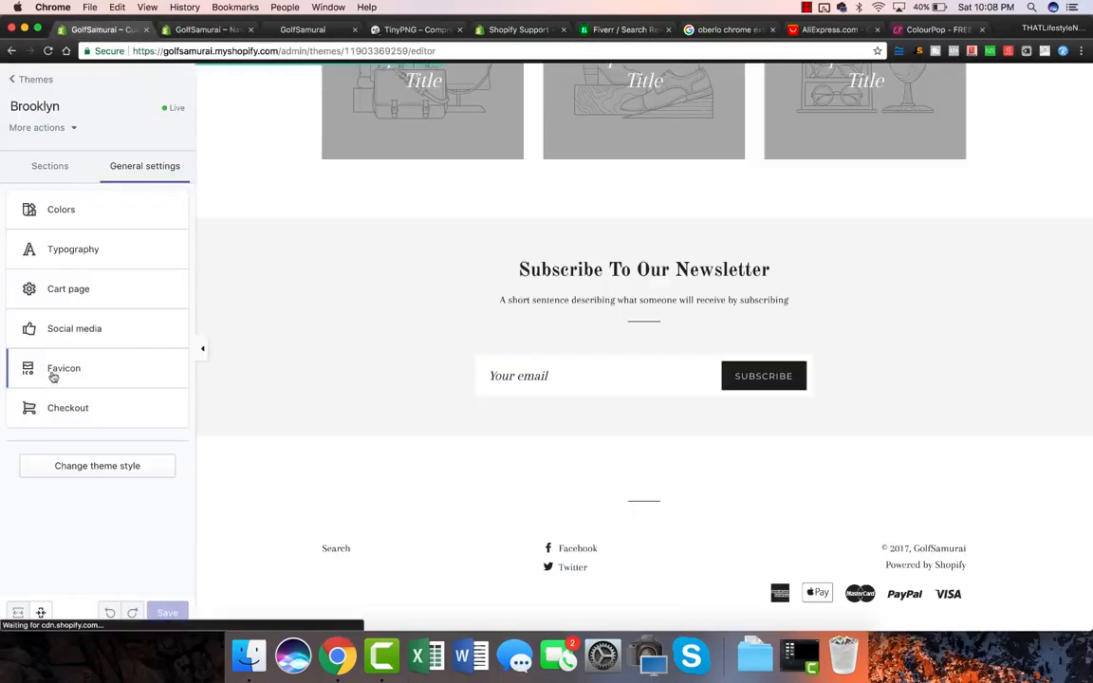
left_click(69, 408)
scroll(116, 301, "down", 1)
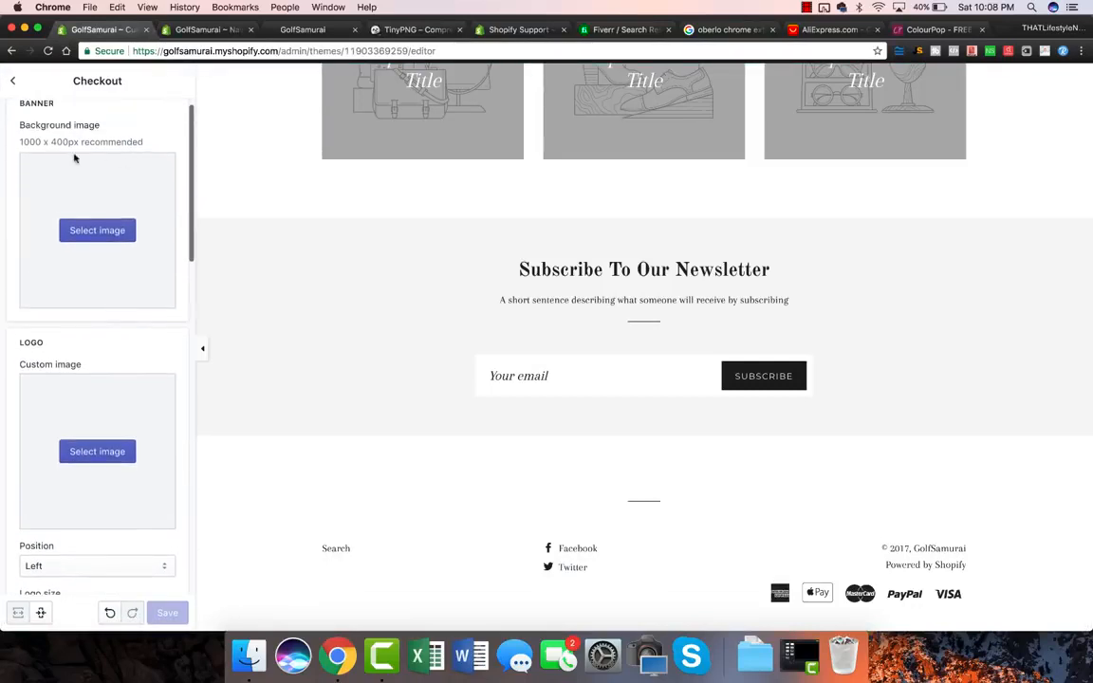
scroll(13, 275, "down", 2)
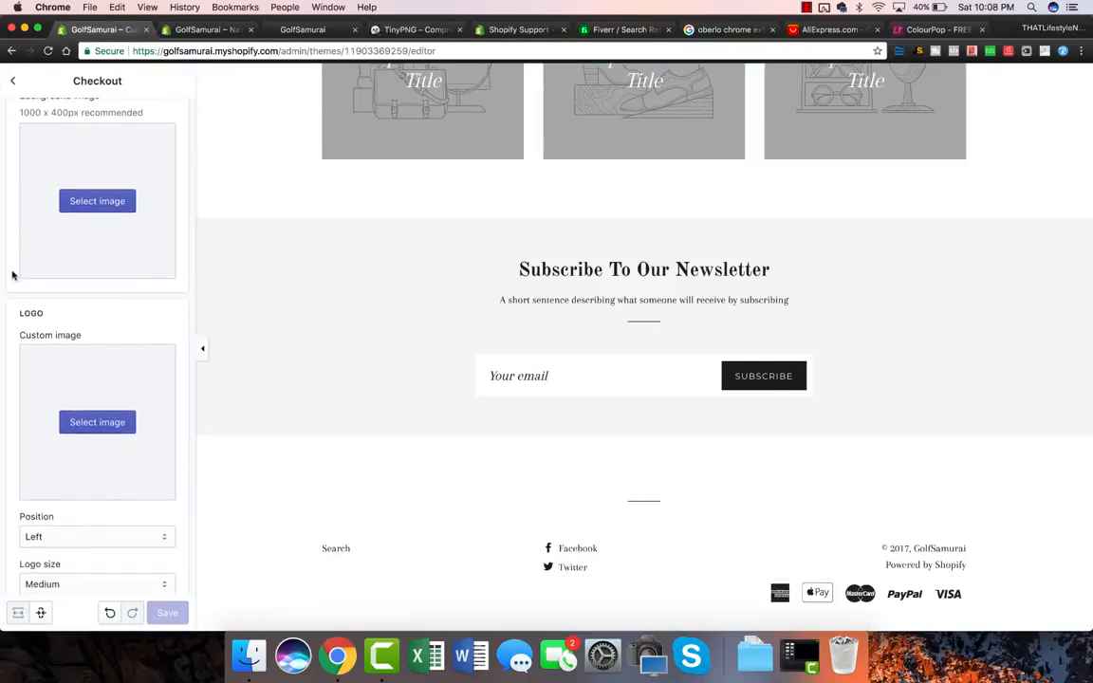
scroll(12, 275, "down", 4)
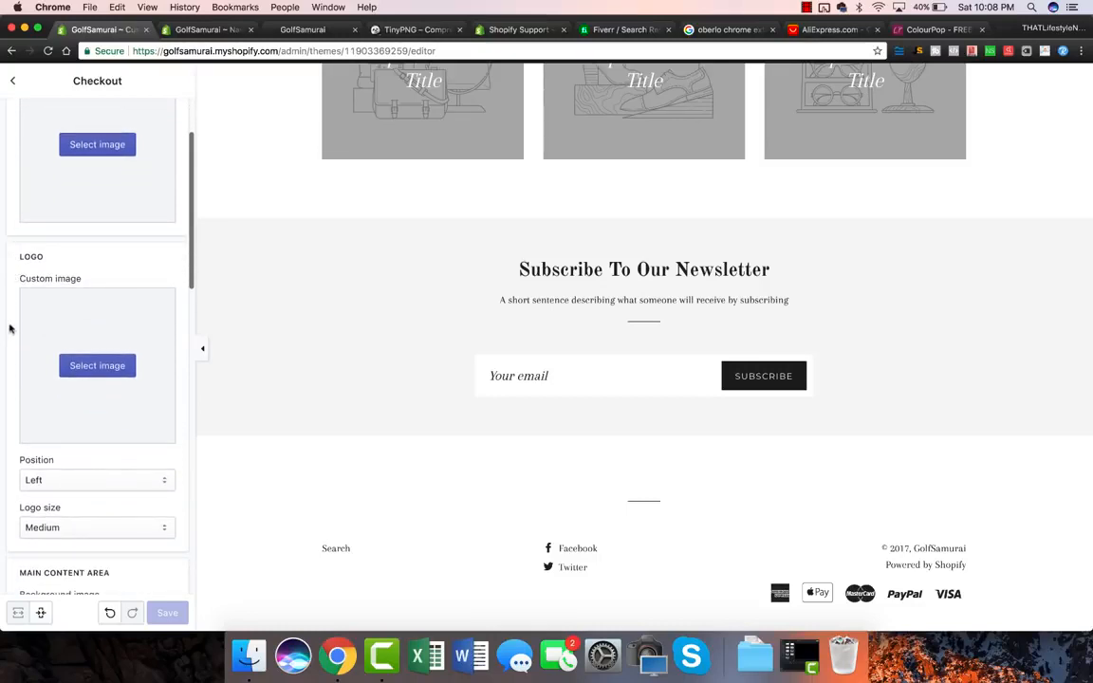
scroll(16, 212, "down", 10)
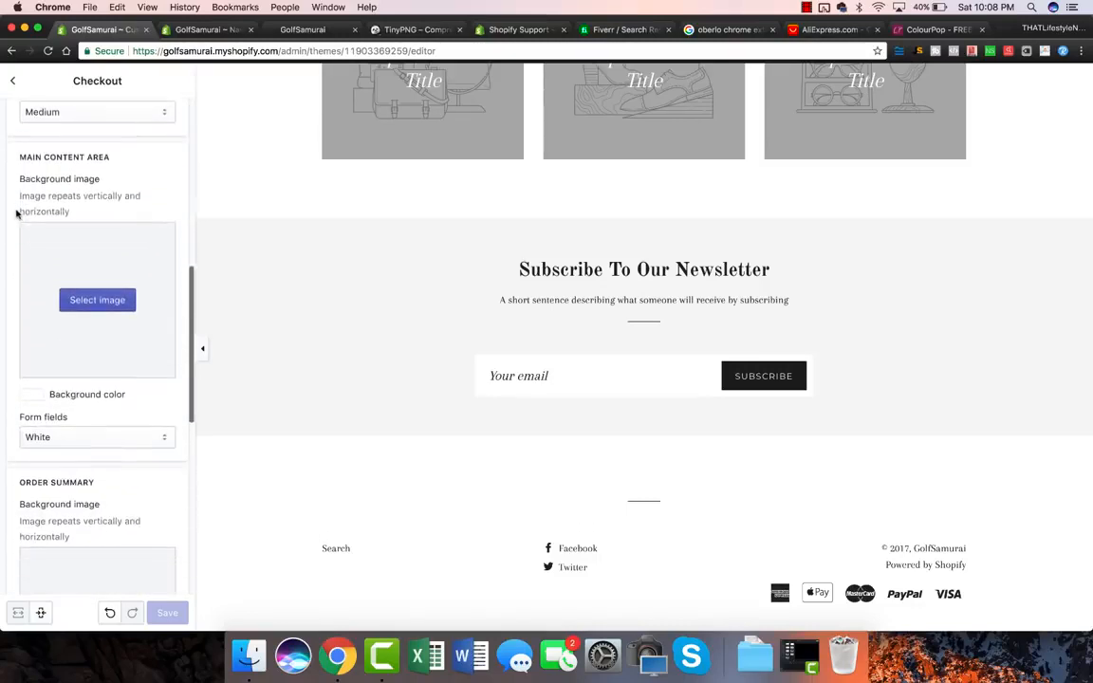
scroll(14, 142, "up", 10)
left_click(13, 80)
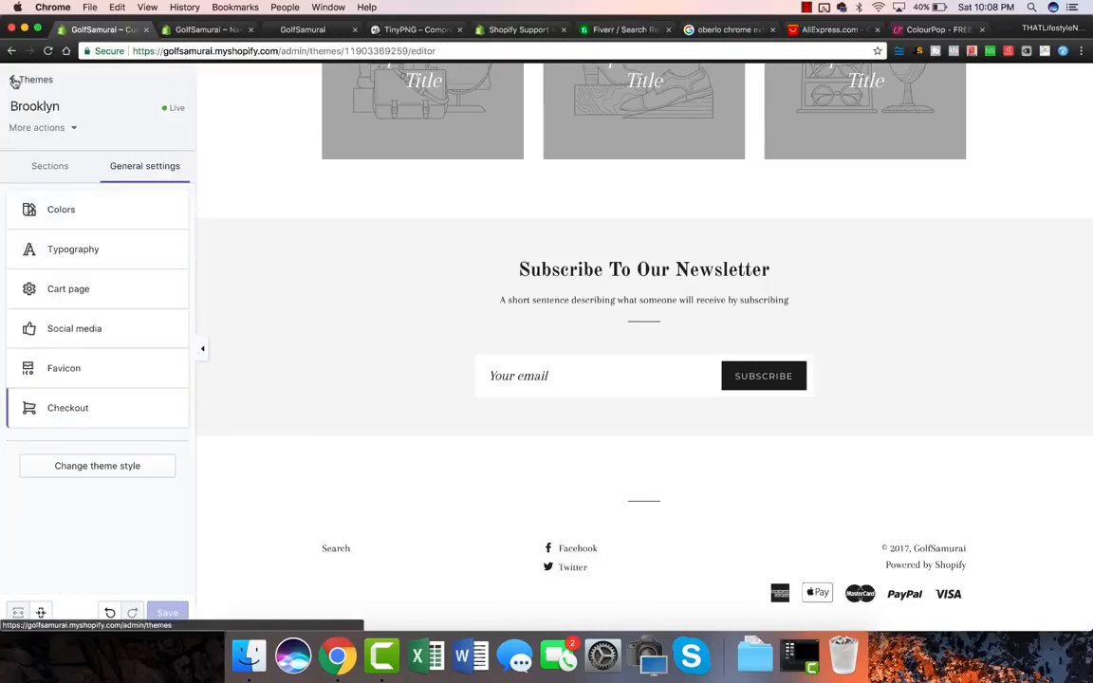
Step: Show the Brooklyn homepage sections list and scroll through the store preview
left_click(43, 169)
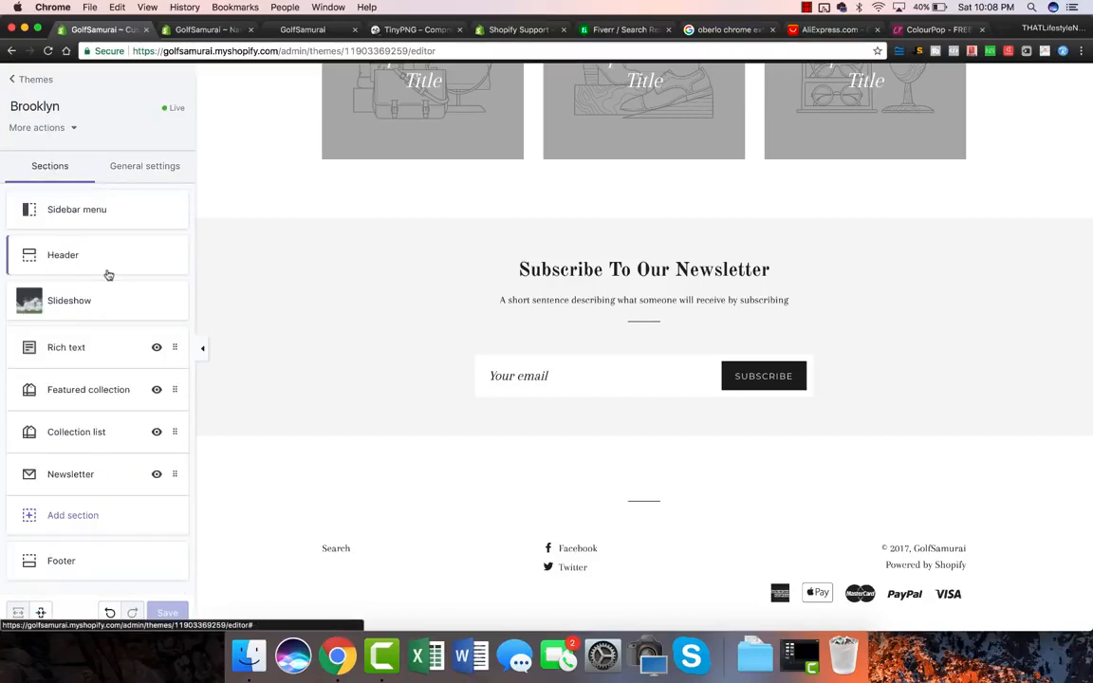
scroll(447, 394, "up", 5)
scroll(446, 394, "up", 6)
scroll(446, 395, "down", 3)
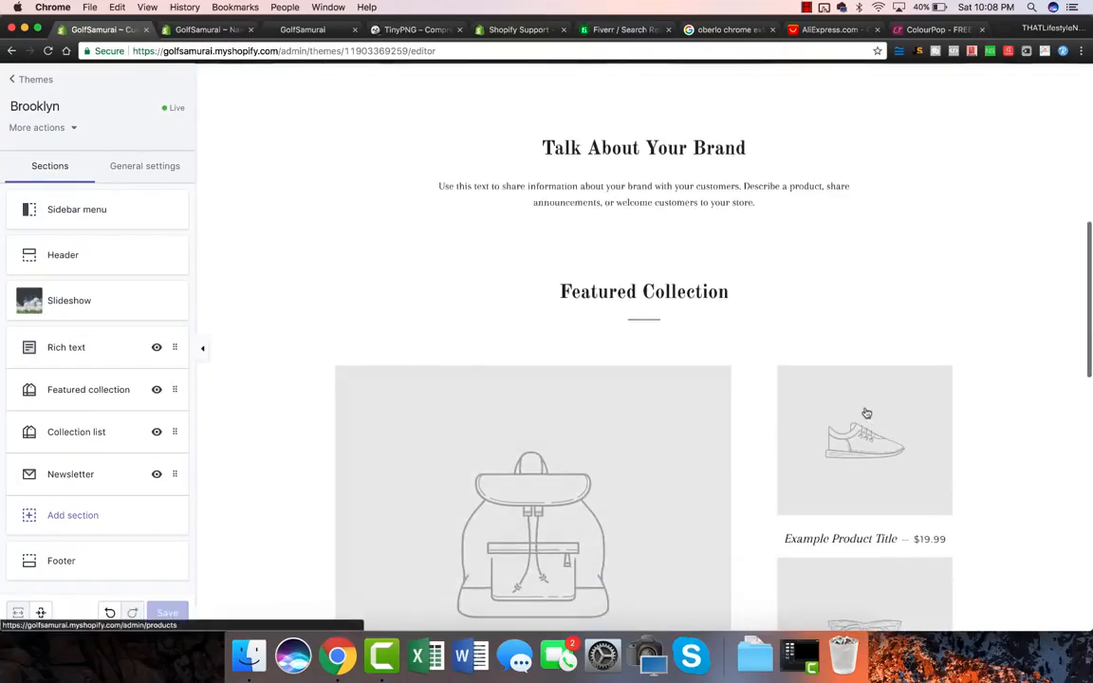
scroll(662, 456, "down", 3)
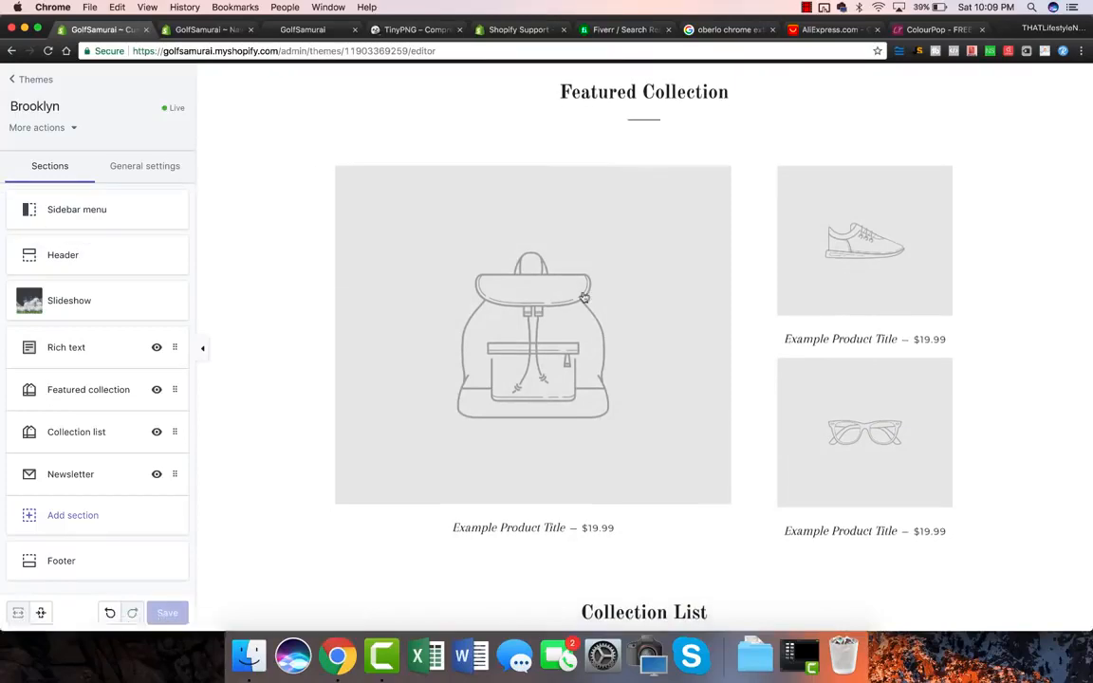
scroll(486, 320, "up", 4)
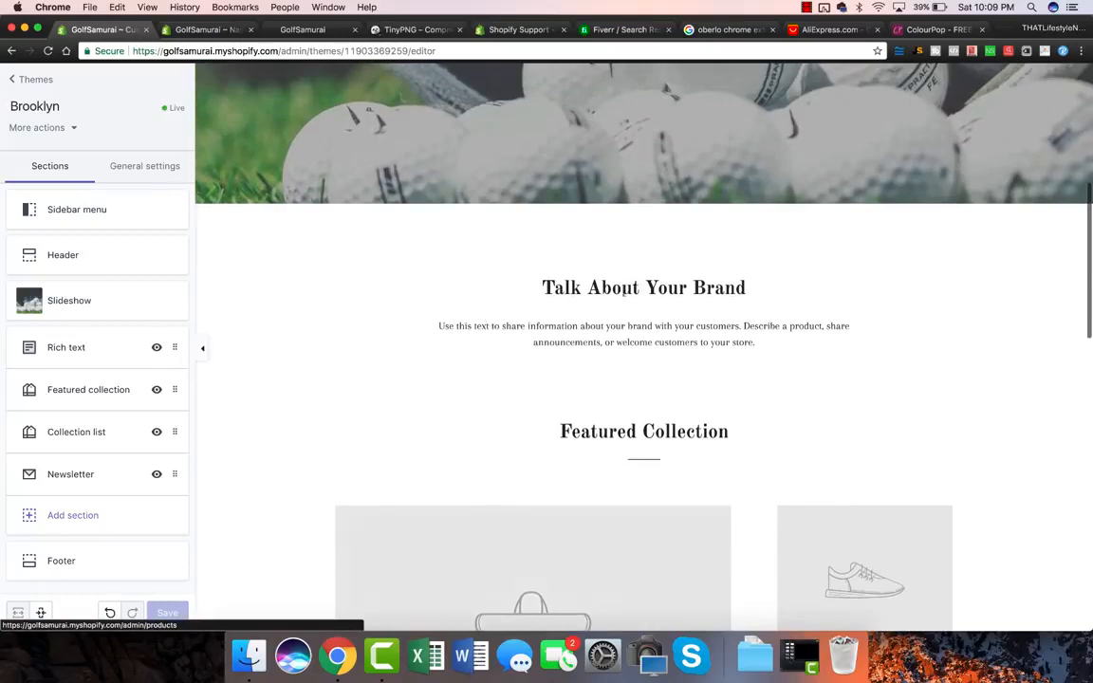
scroll(703, 295, "down", 5)
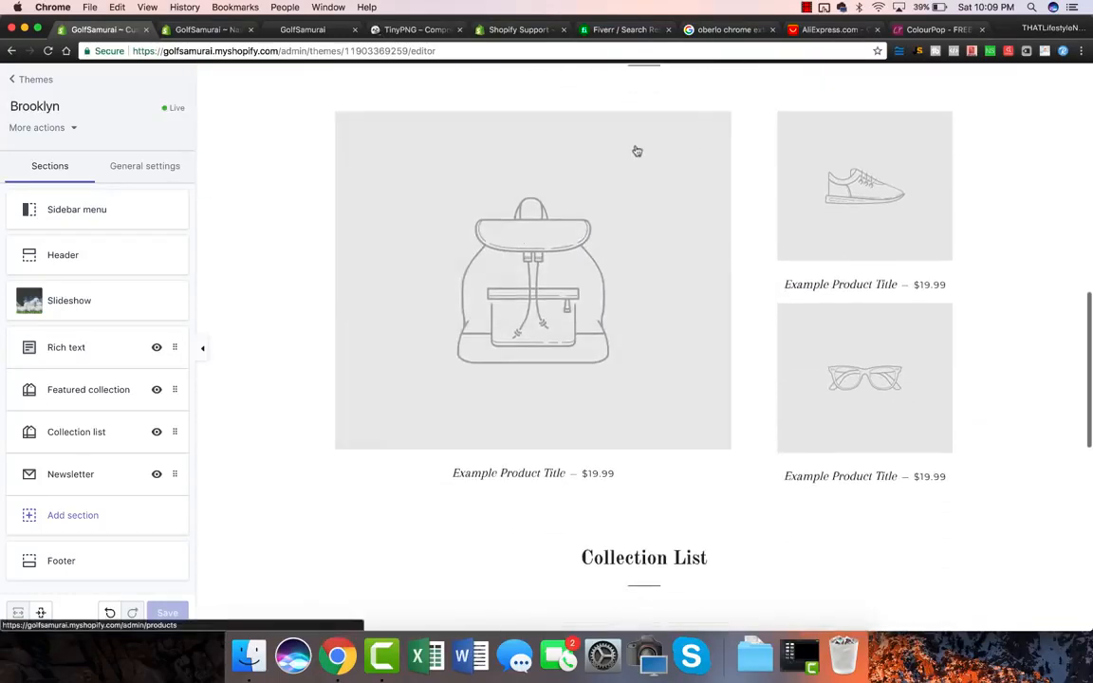
scroll(541, 324, "down", 6)
scroll(542, 326, "up", 2)
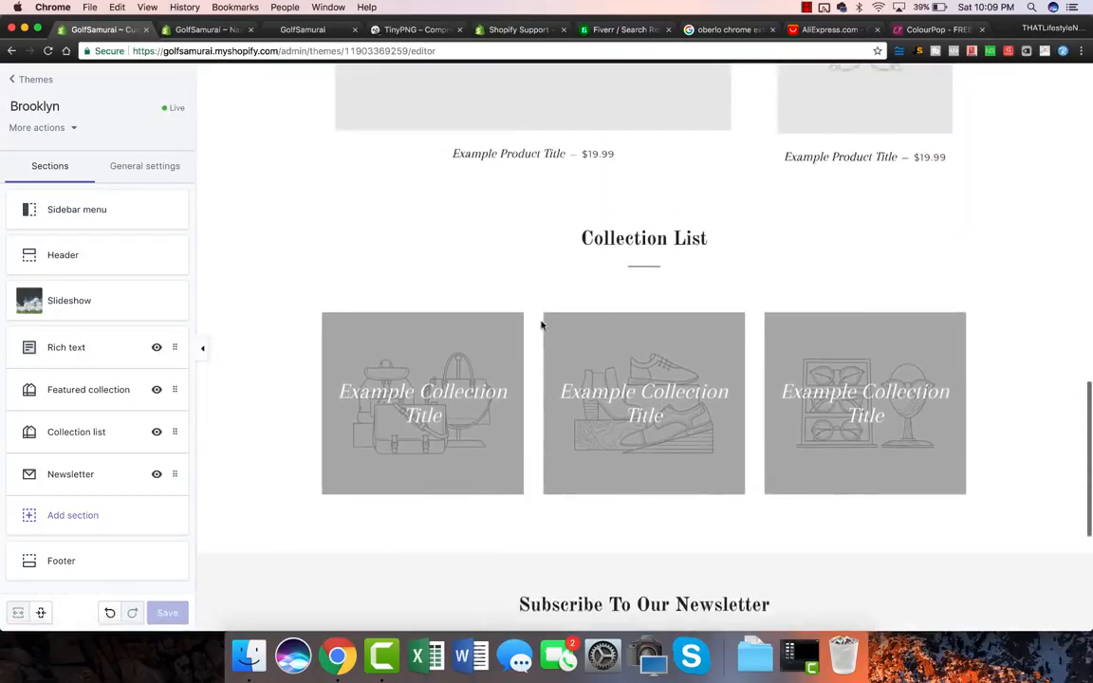
scroll(919, 351, "up", 4)
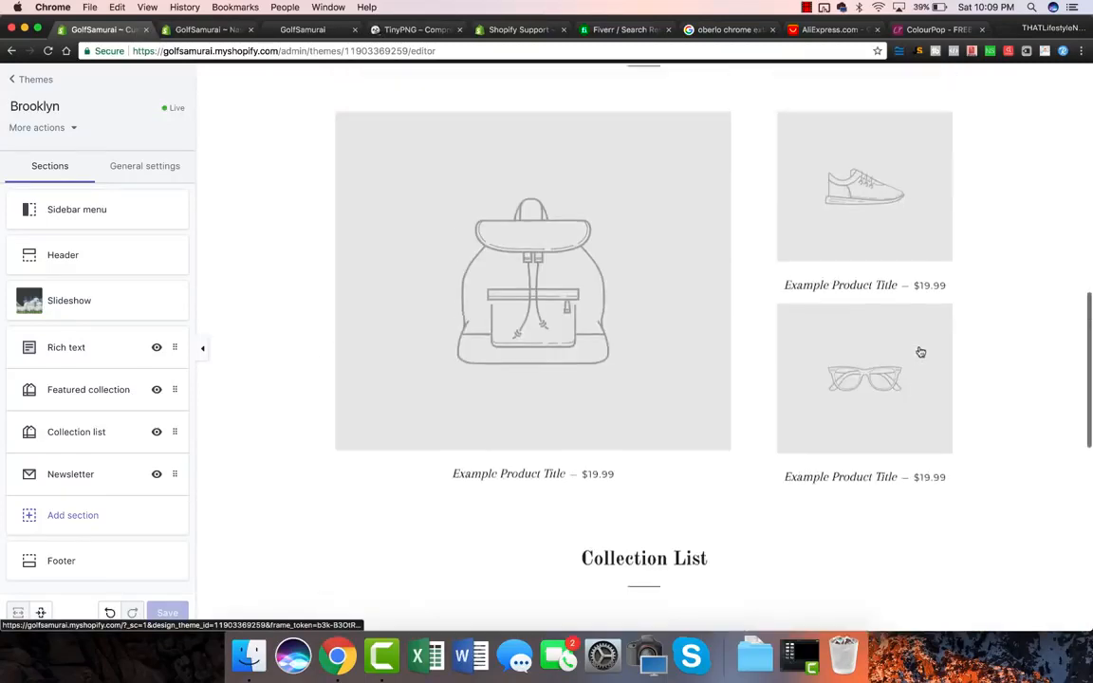
scroll(919, 351, "up", 2)
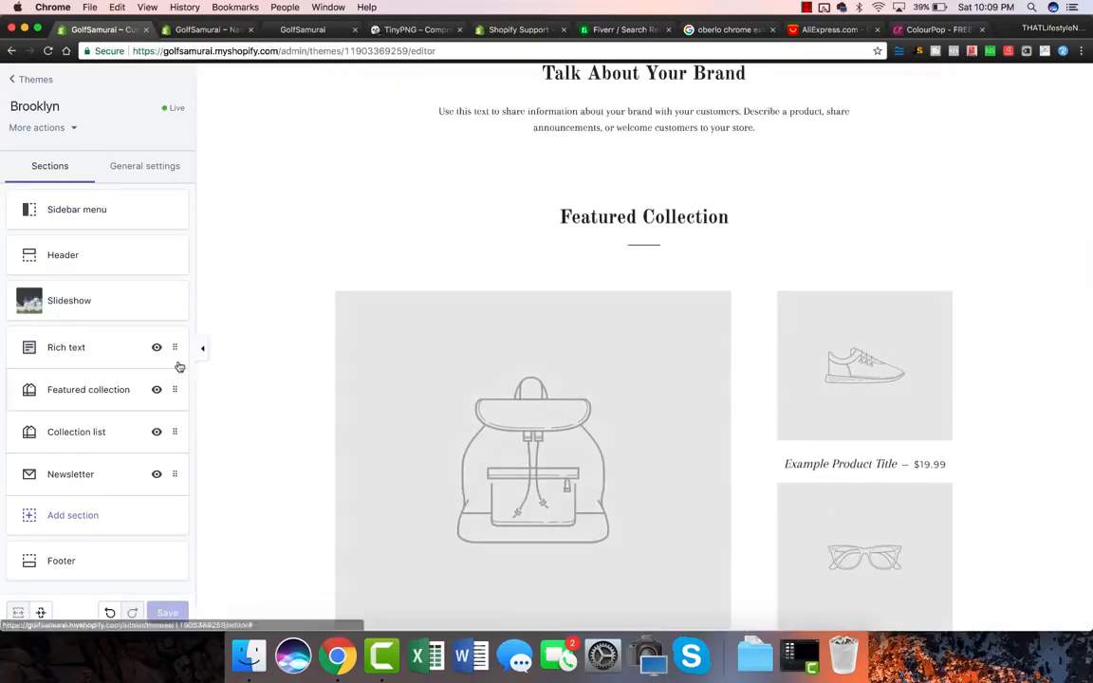
Step: Delete the Rich text and Collection list sections from the homepage
left_click(117, 348)
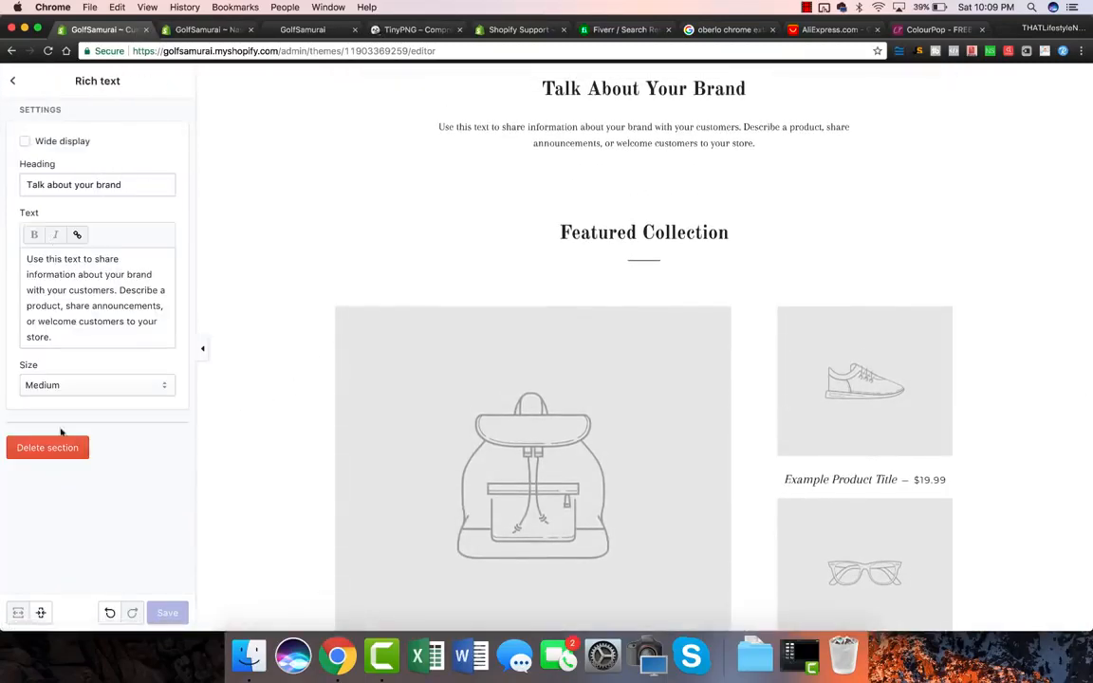
left_click(47, 447)
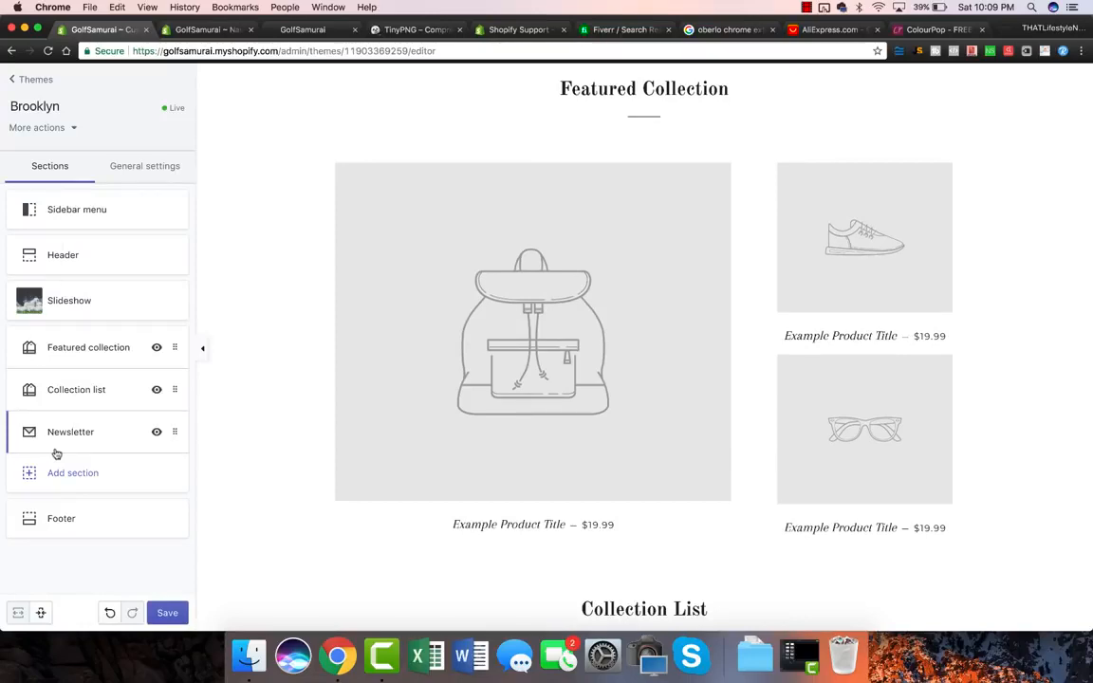
left_click(90, 391)
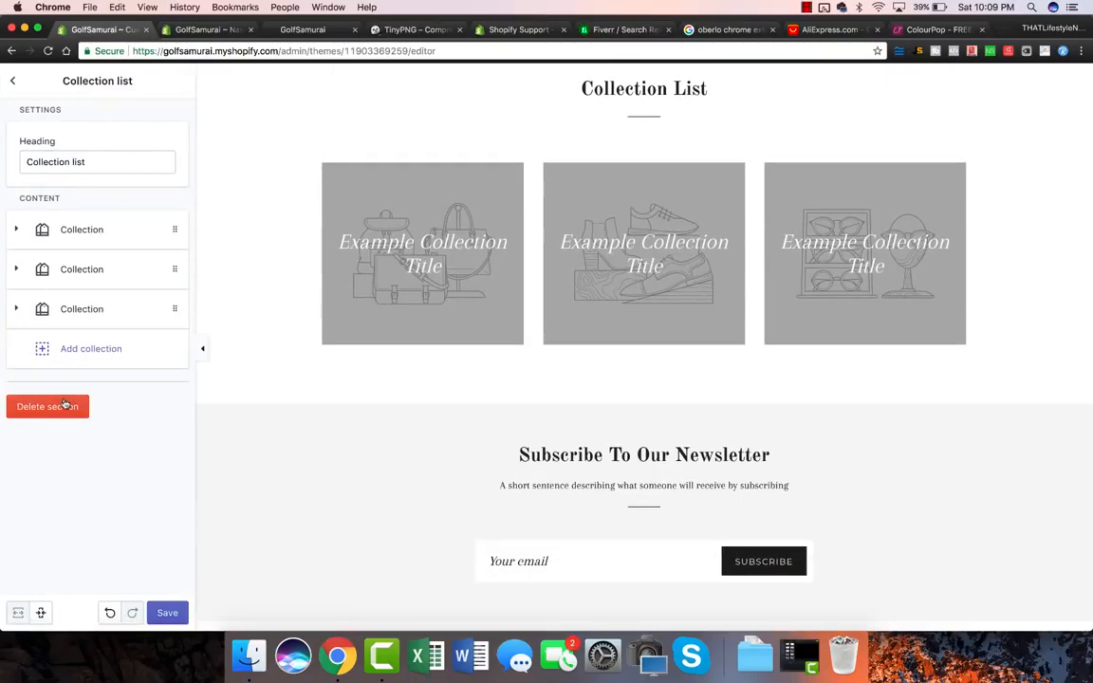
left_click(53, 407)
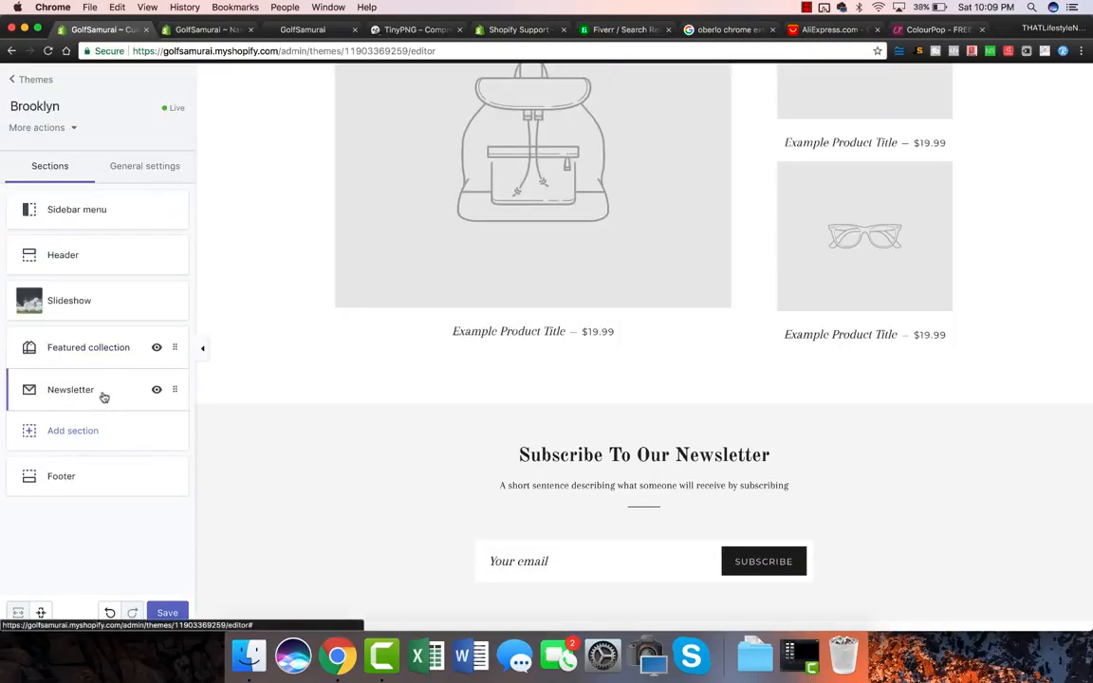
Step: Delete the Newsletter section and save the theme changes
left_click(86, 391)
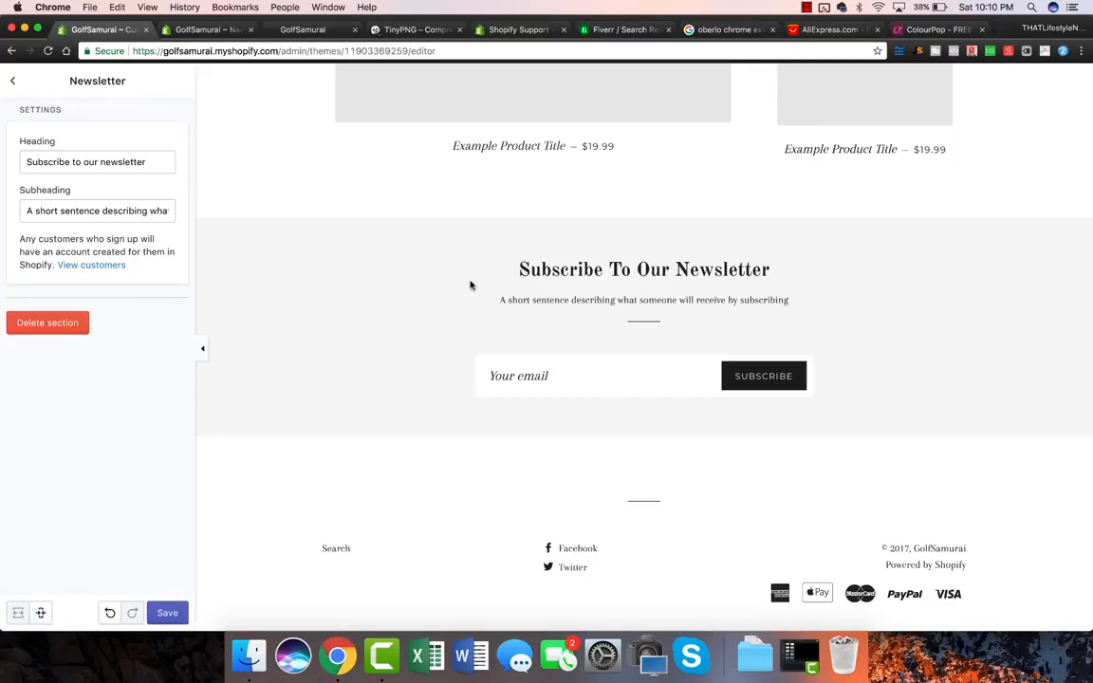
left_click(45, 324)
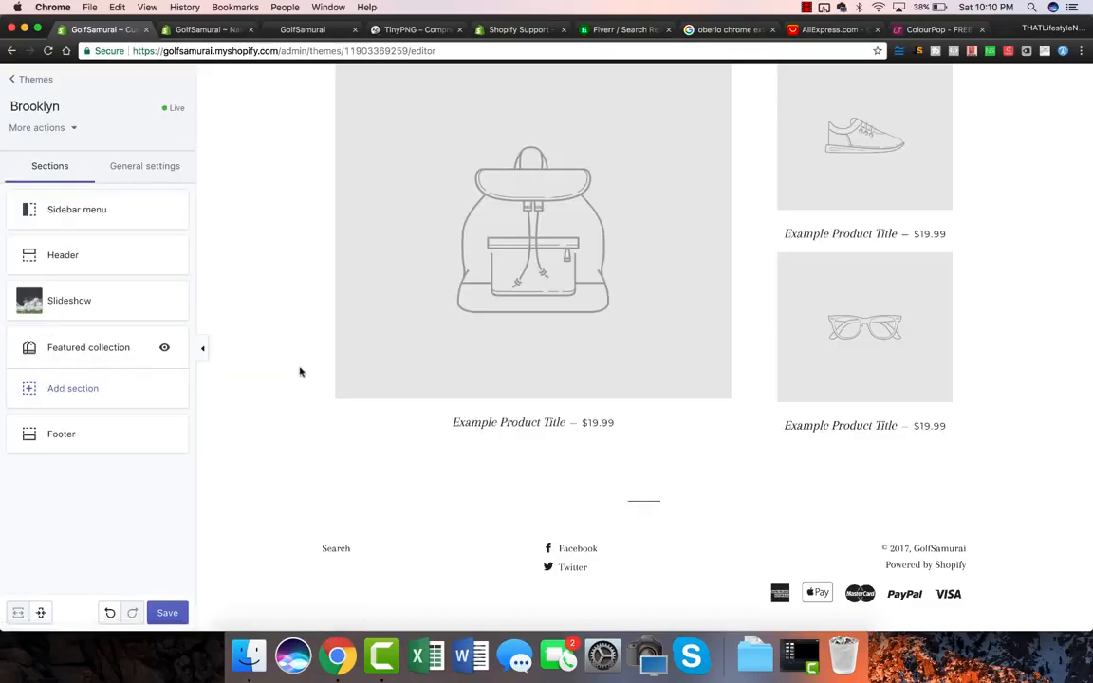
scroll(300, 372, "up", 1)
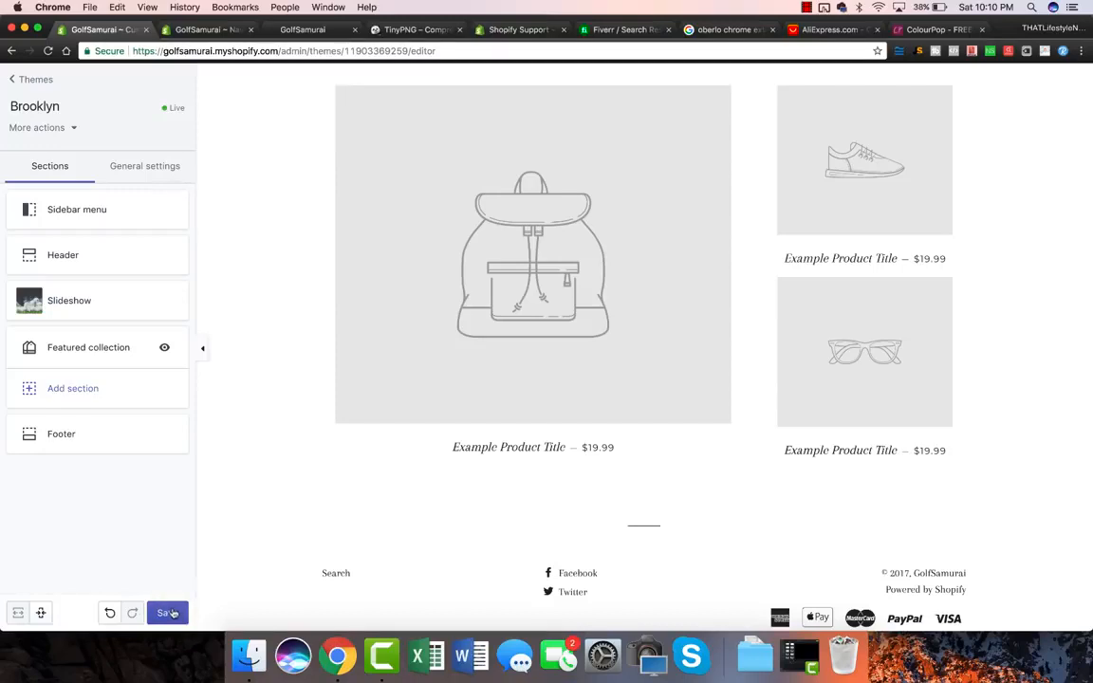
left_click(168, 613)
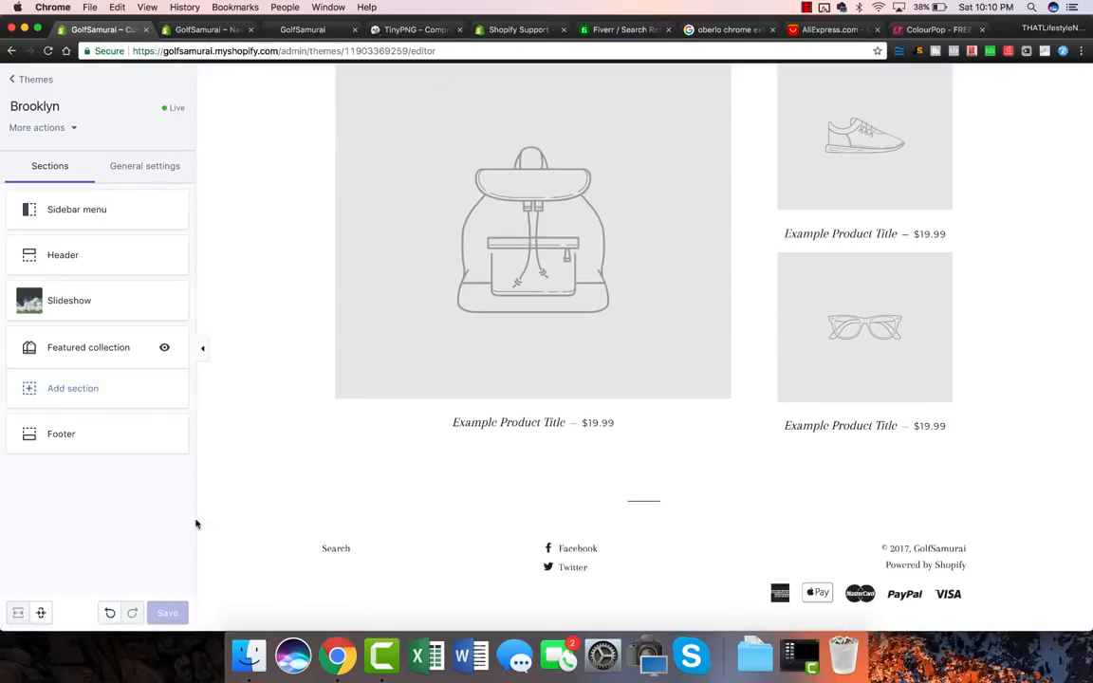
scroll(370, 488, "up", 5)
scroll(370, 489, "up", 5)
scroll(370, 489, "down", 10)
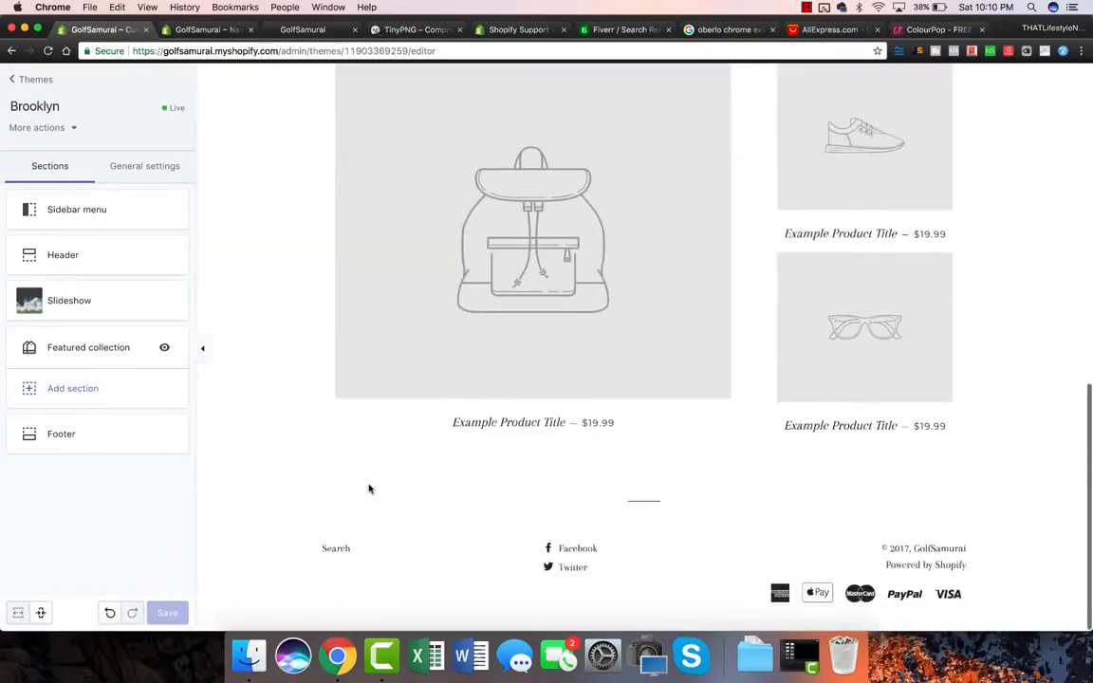
scroll(320, 476, "up", 10)
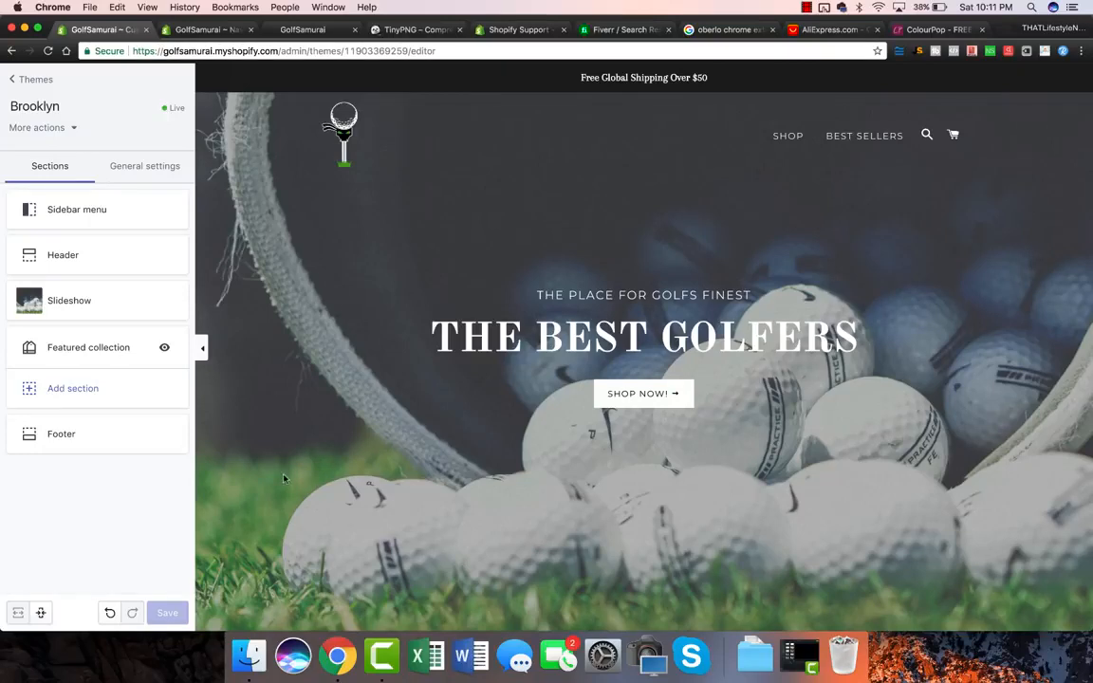
scroll(391, 297, "down", 2)
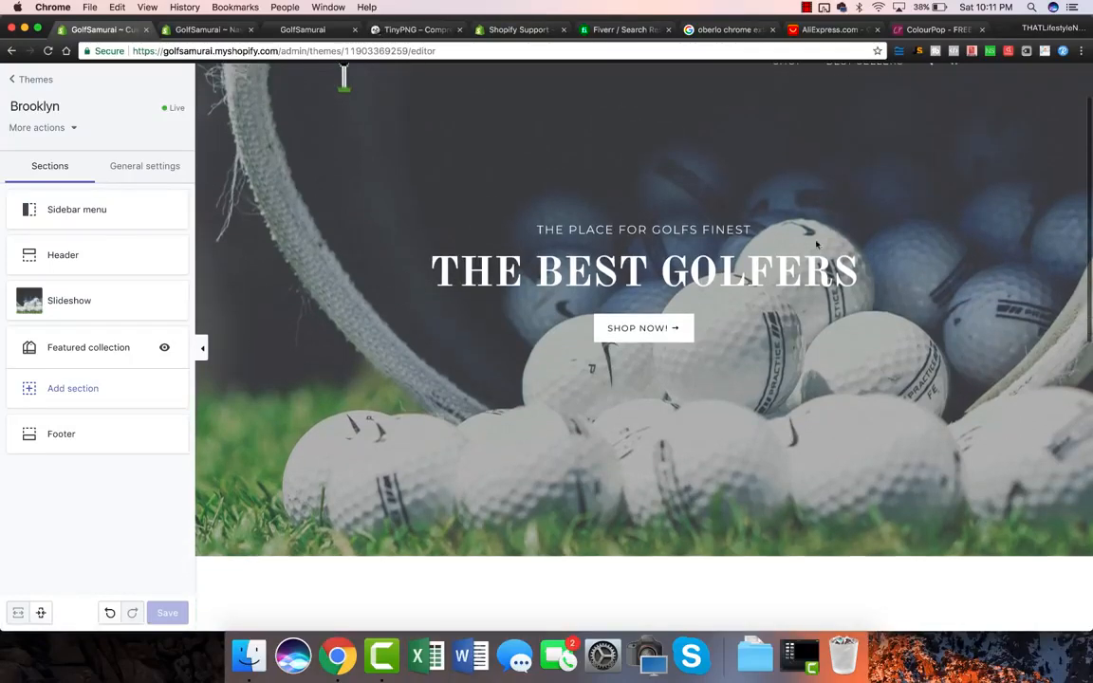
scroll(487, 378, "down", 1)
scroll(487, 378, "up", 3)
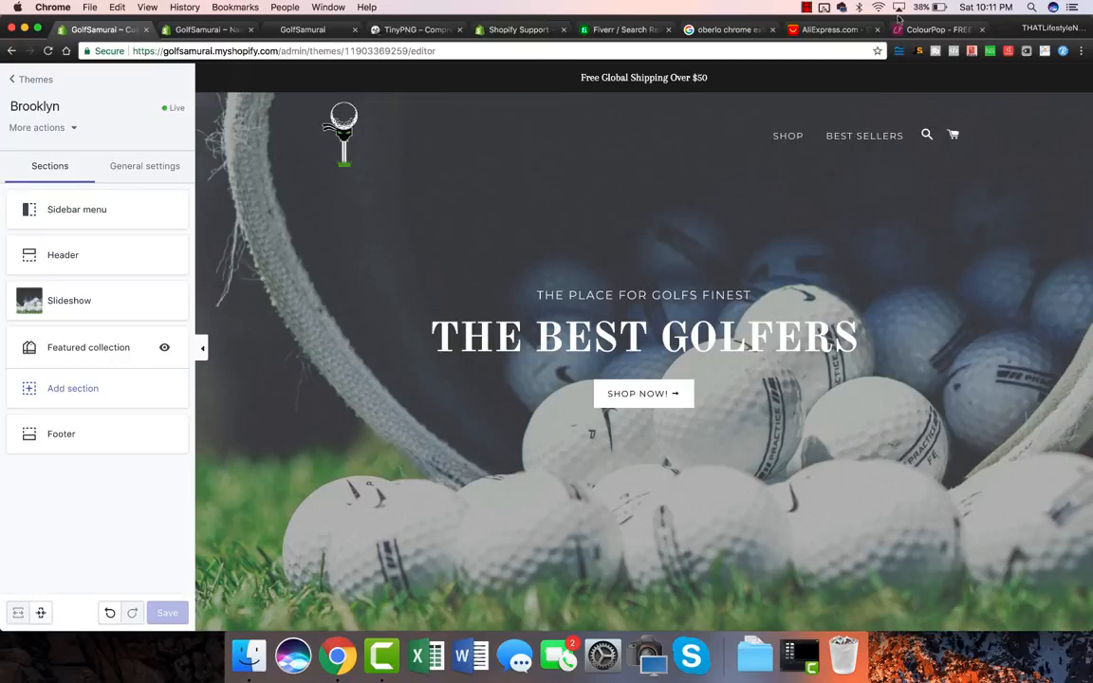
Step: Browse ColourPop's homepage banners, New Arrivals and Best Sellers, then close its tab
left_click(892, 30)
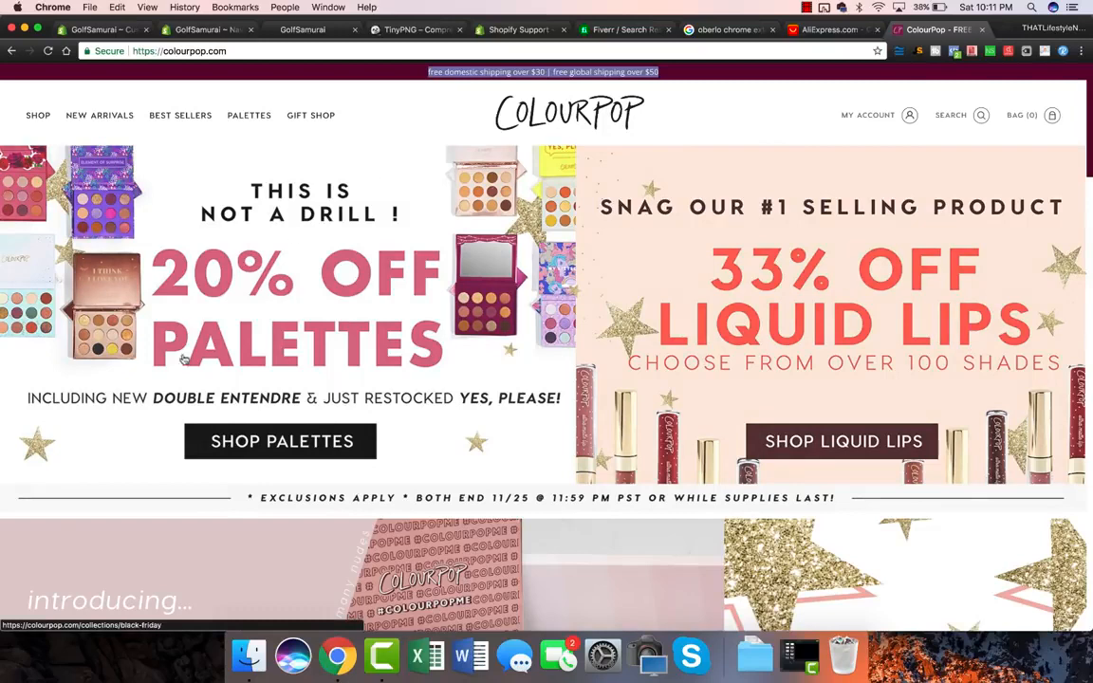
scroll(1005, 365, "down", 5)
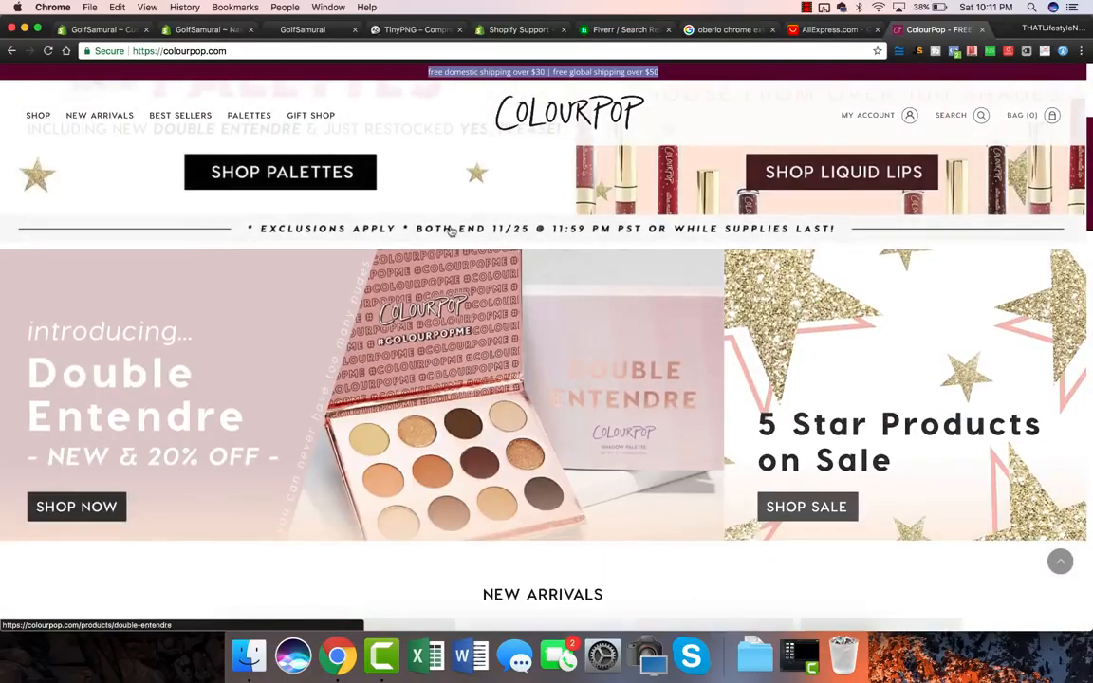
scroll(458, 259, "down", 1)
scroll(459, 259, "down", 5)
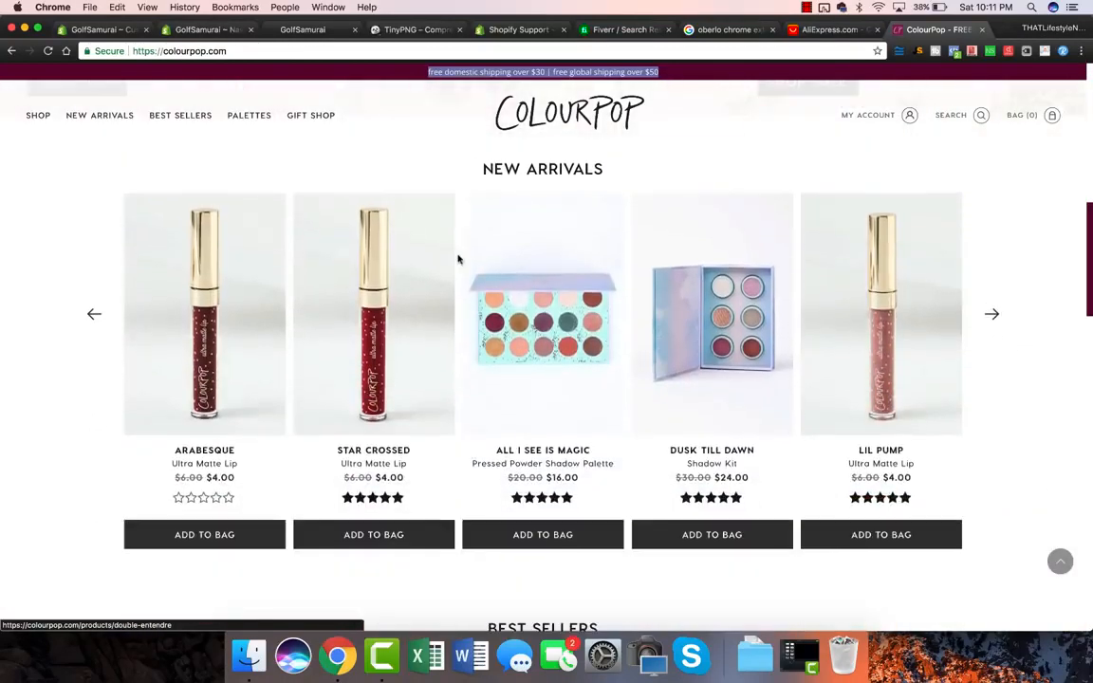
scroll(446, 310, "up", 8)
scroll(446, 311, "down", 1)
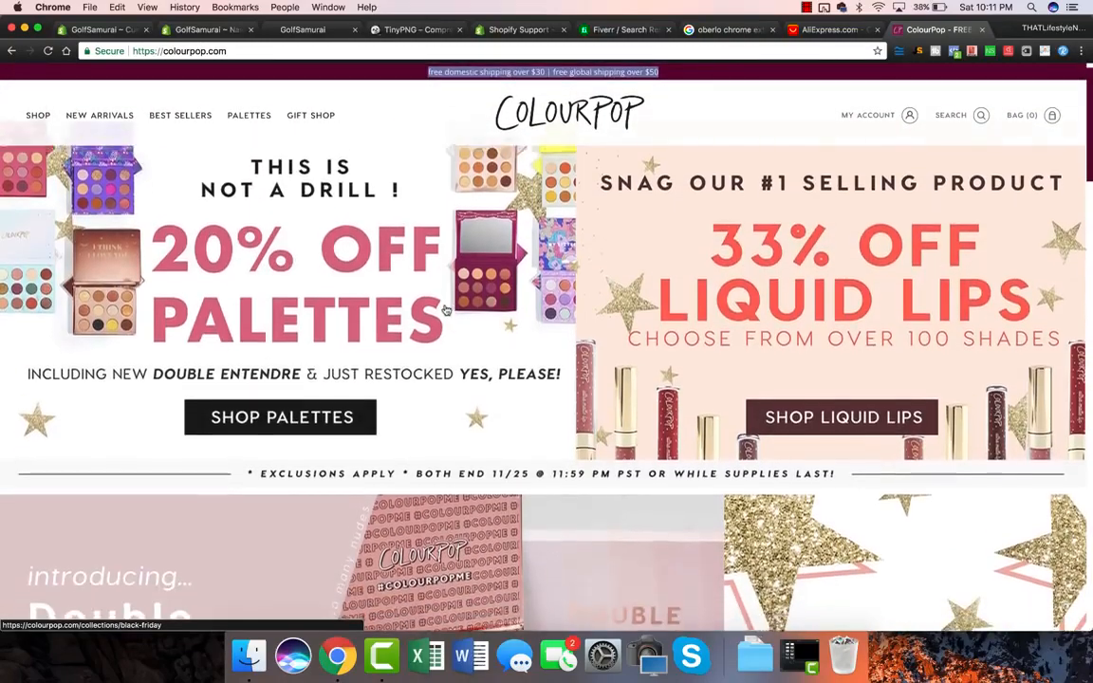
scroll(639, 349, "down", 5)
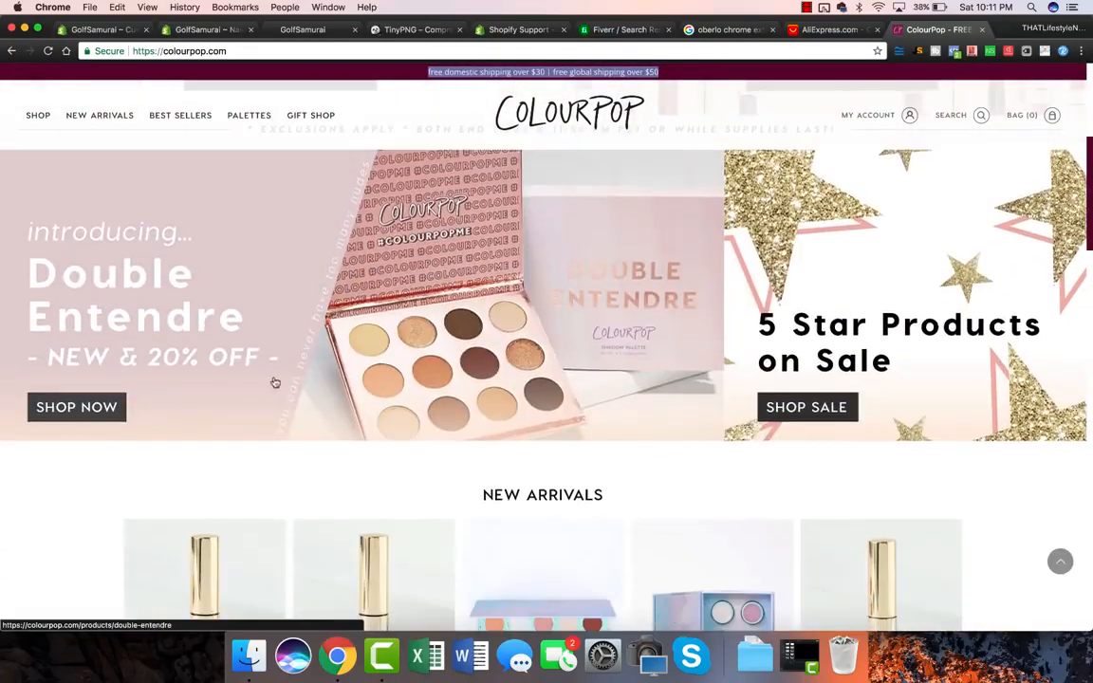
scroll(275, 381, "down", 8)
scroll(279, 382, "down", 3)
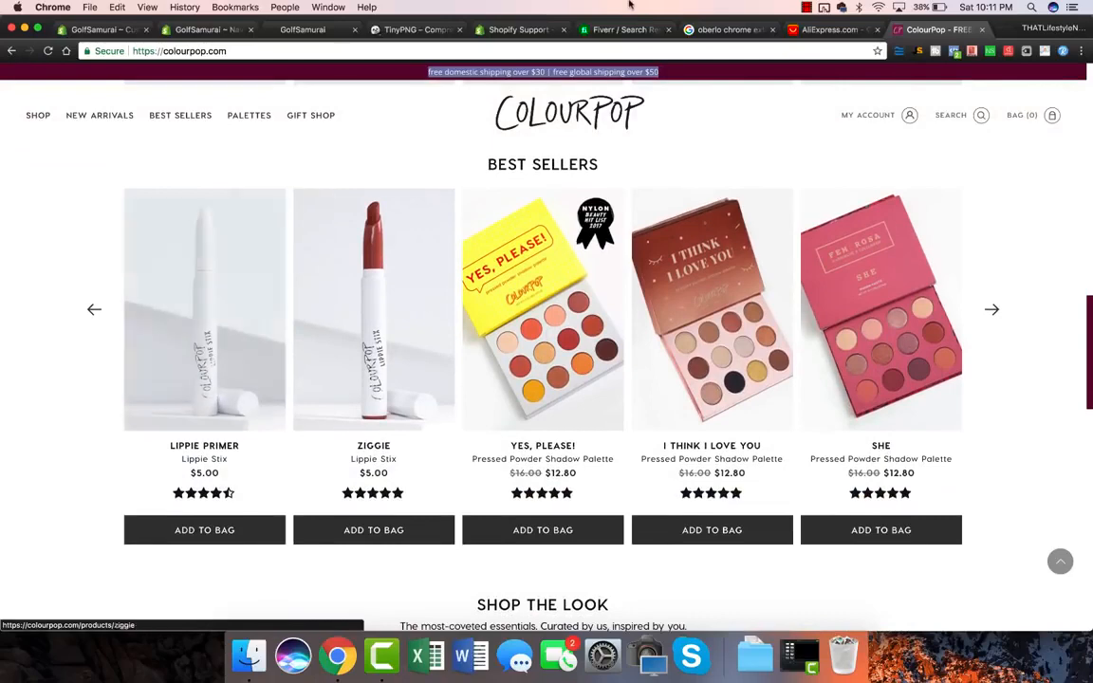
key("super+w")
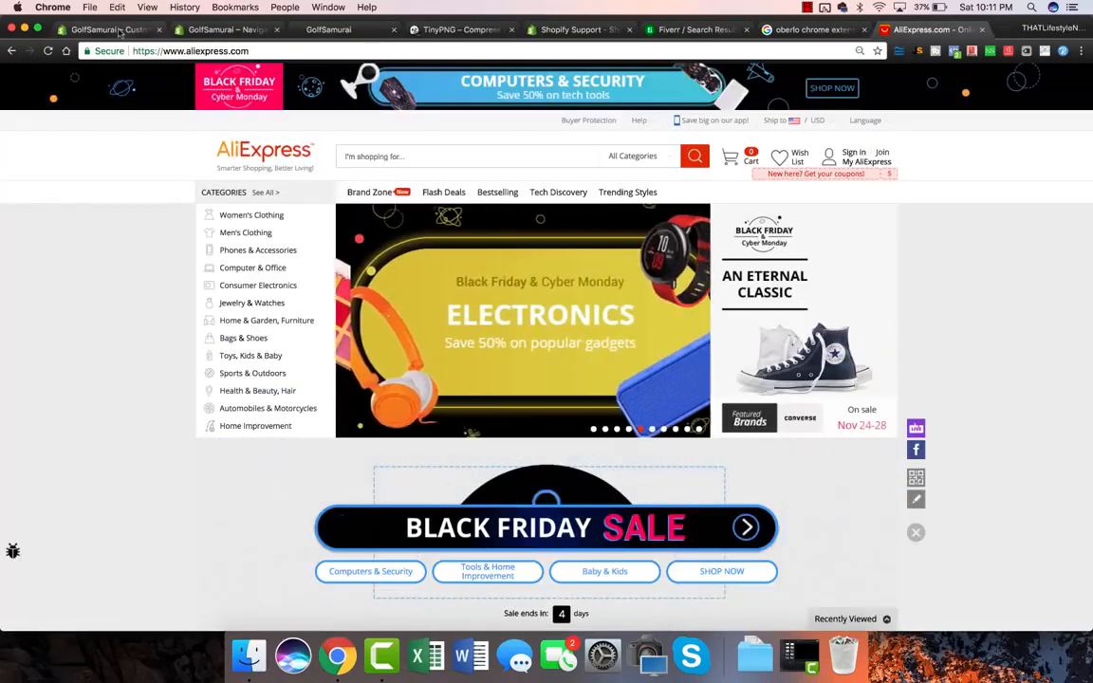
Step: Go from the GolfSamurai theme editor back to the Themes list showing Brooklyn
left_click(110, 29)
left_click(21, 79)
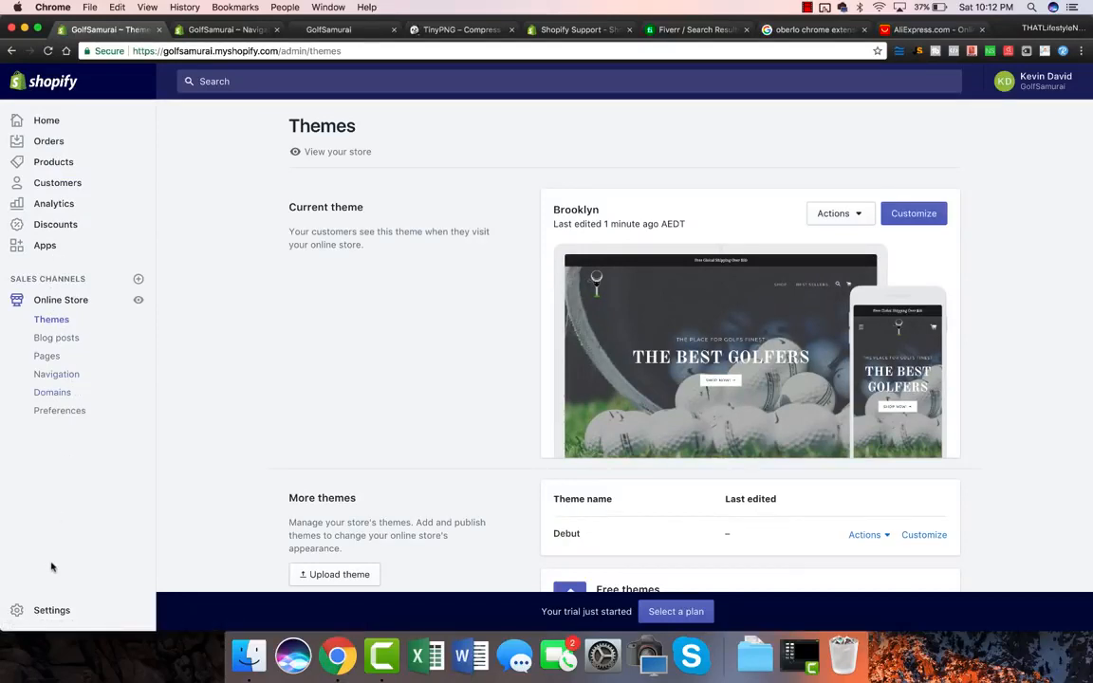
Step: Open Settings > General and review the store details down to Standards and formats
left_click(46, 615)
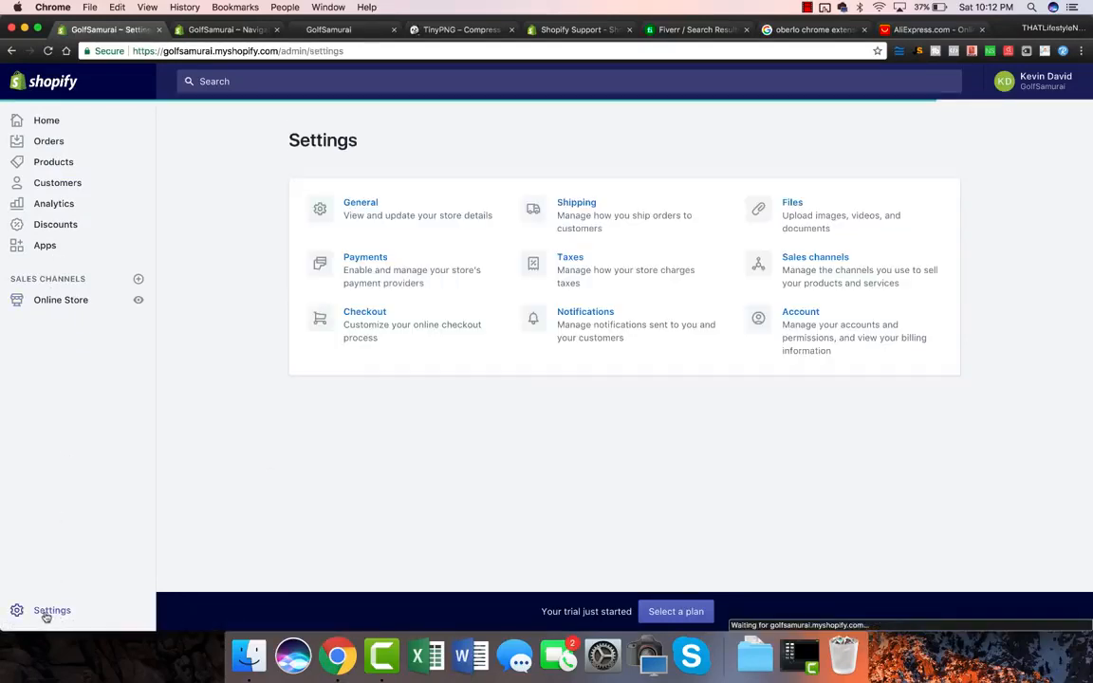
left_click(370, 209)
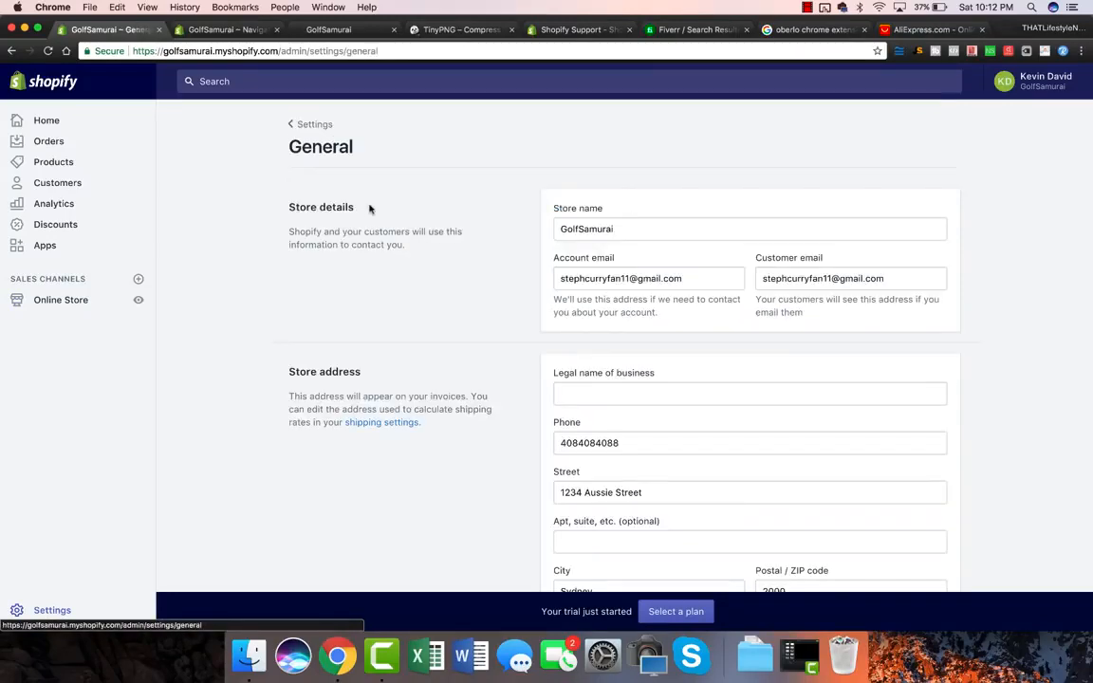
scroll(556, 303, "down", 3)
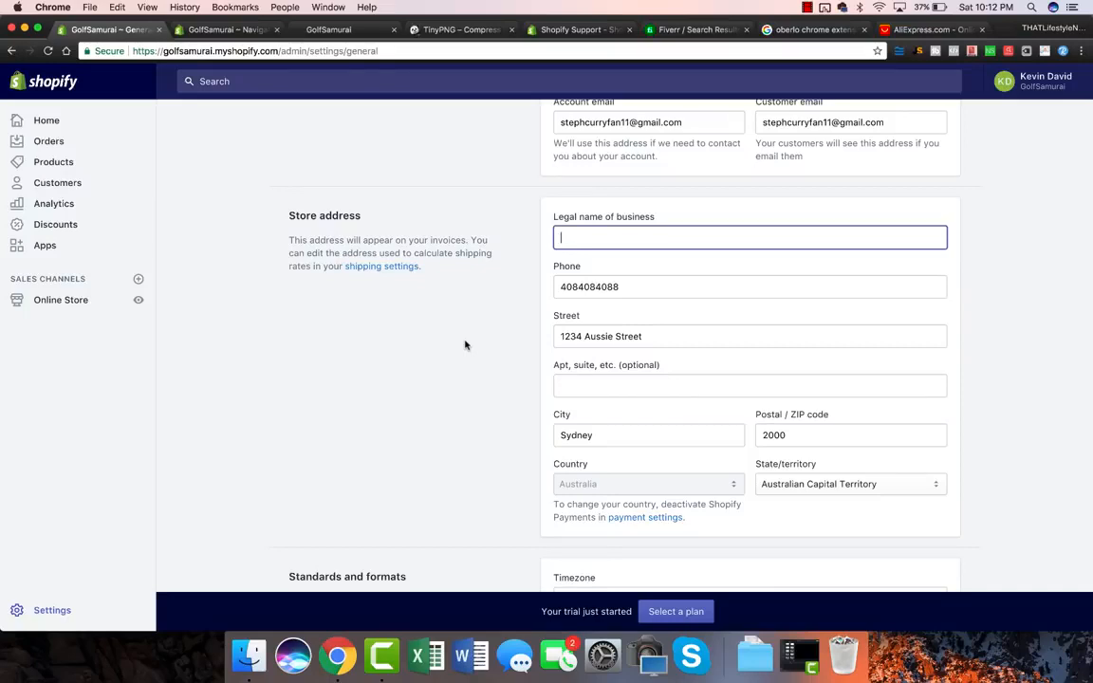
scroll(465, 345, "down", 5)
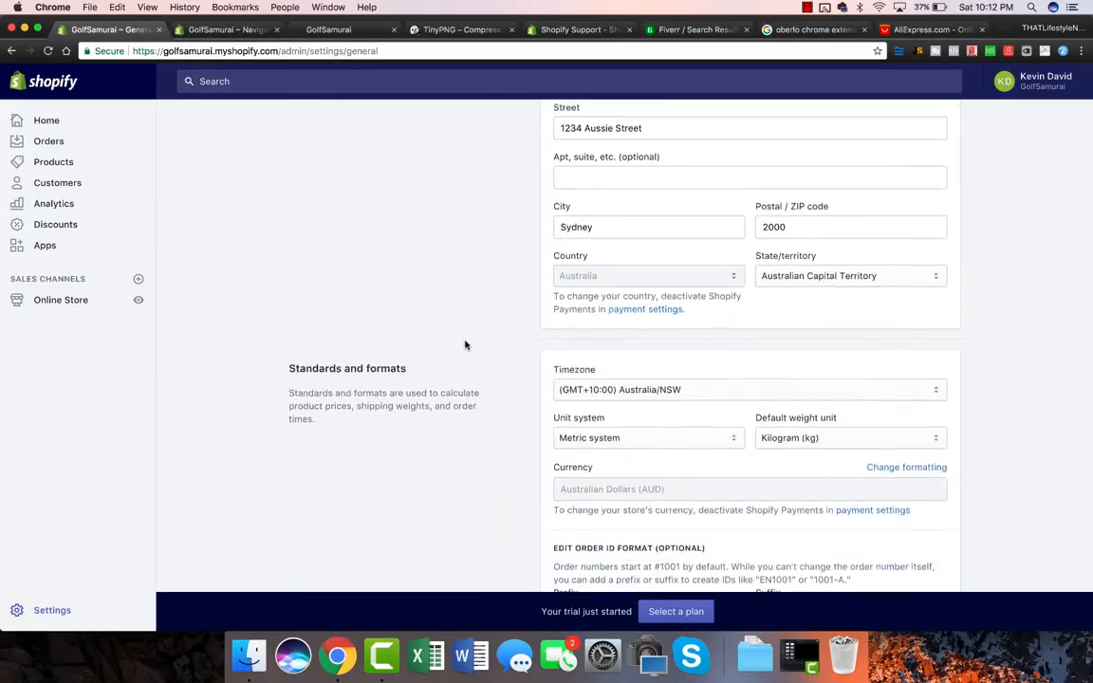
scroll(464, 345, "down", 1)
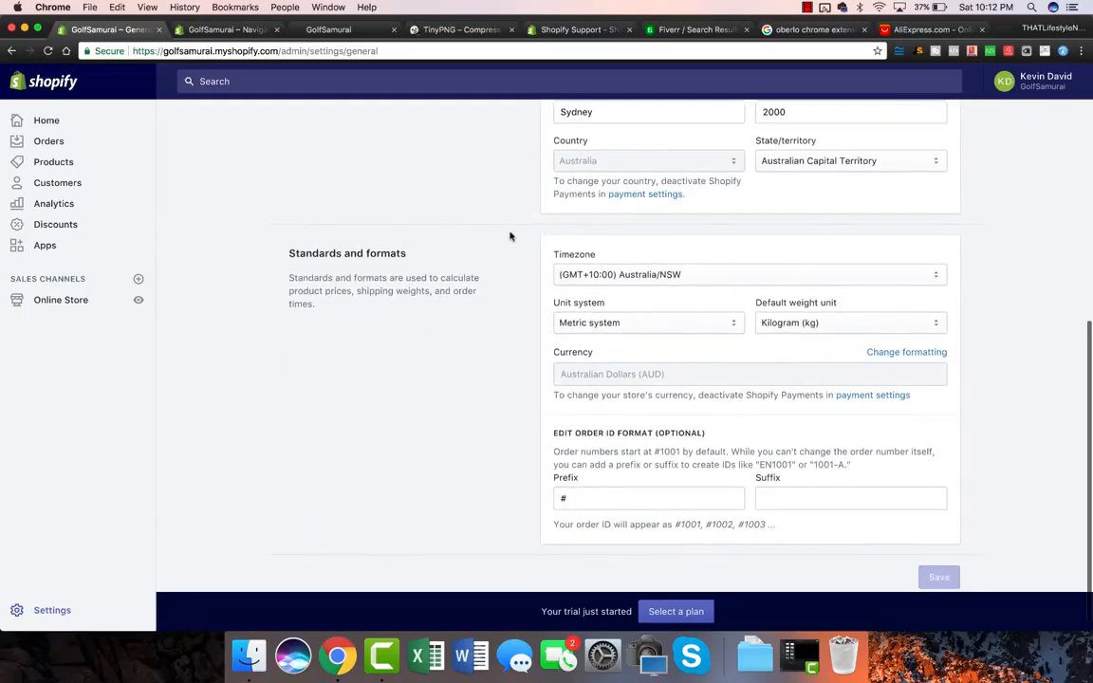
Step: Keep kilograms and the Australia/NSW timezone, then return to the Settings overview
left_click(804, 321)
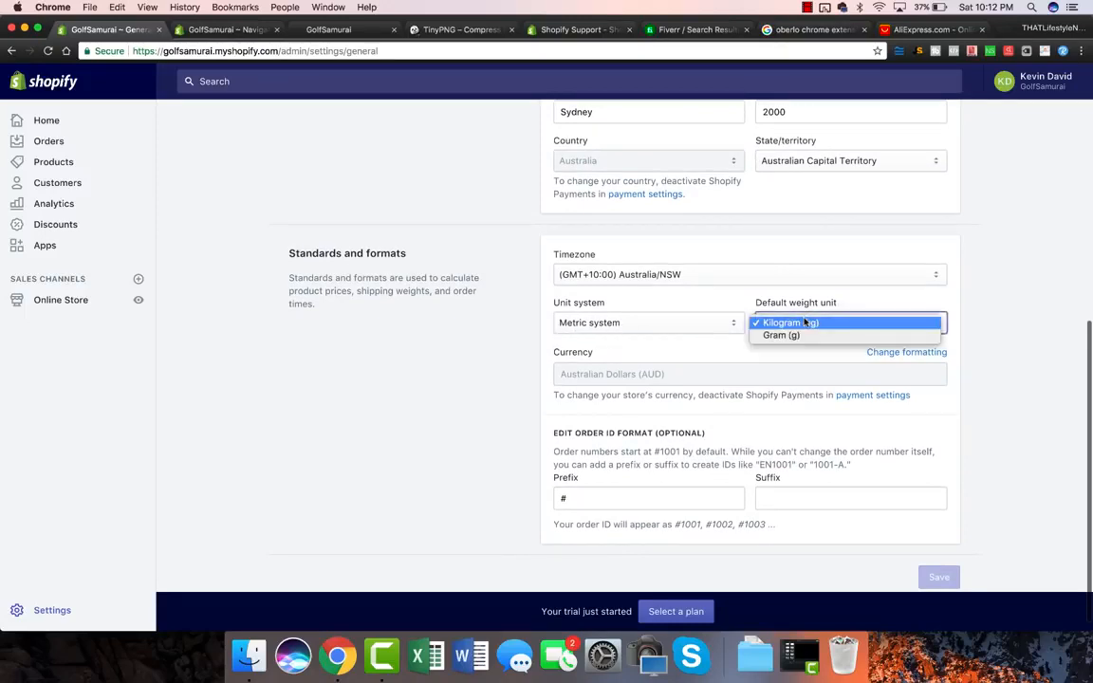
left_click(700, 305)
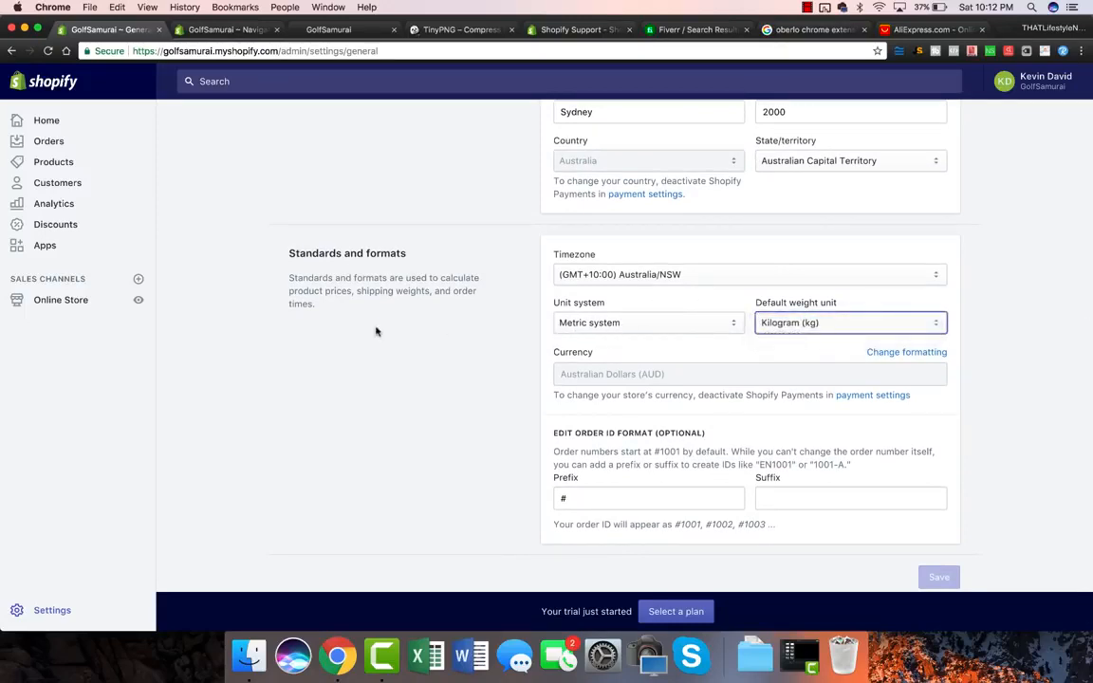
left_click(615, 274)
left_click(592, 276)
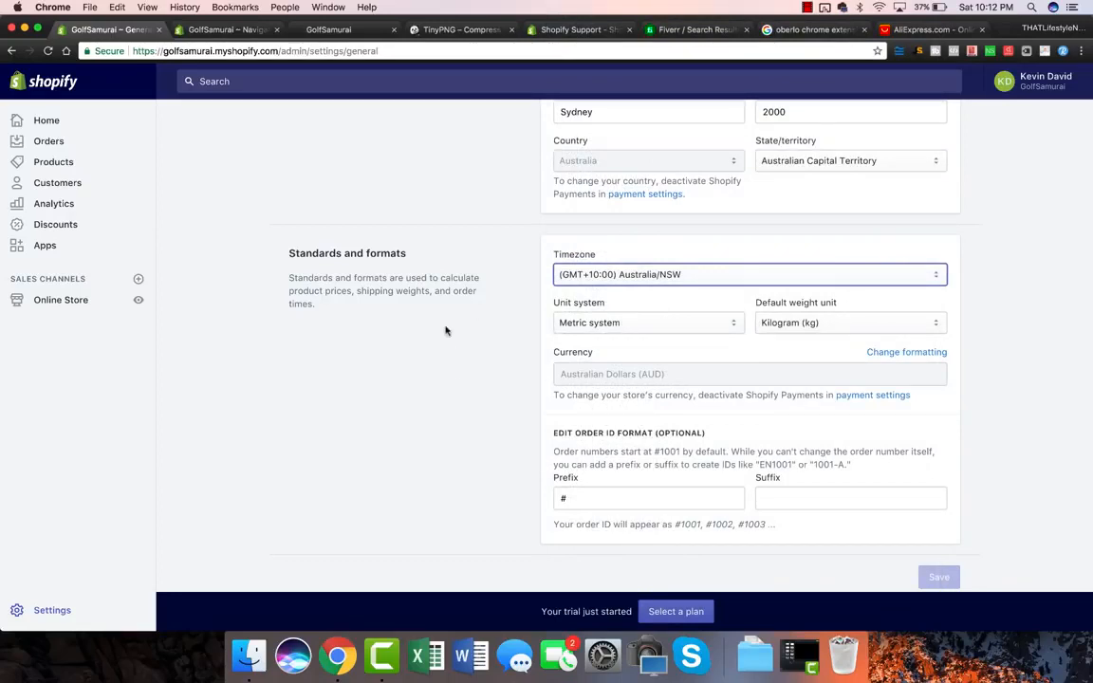
scroll(439, 362, "up", 1)
scroll(439, 363, "up", 10)
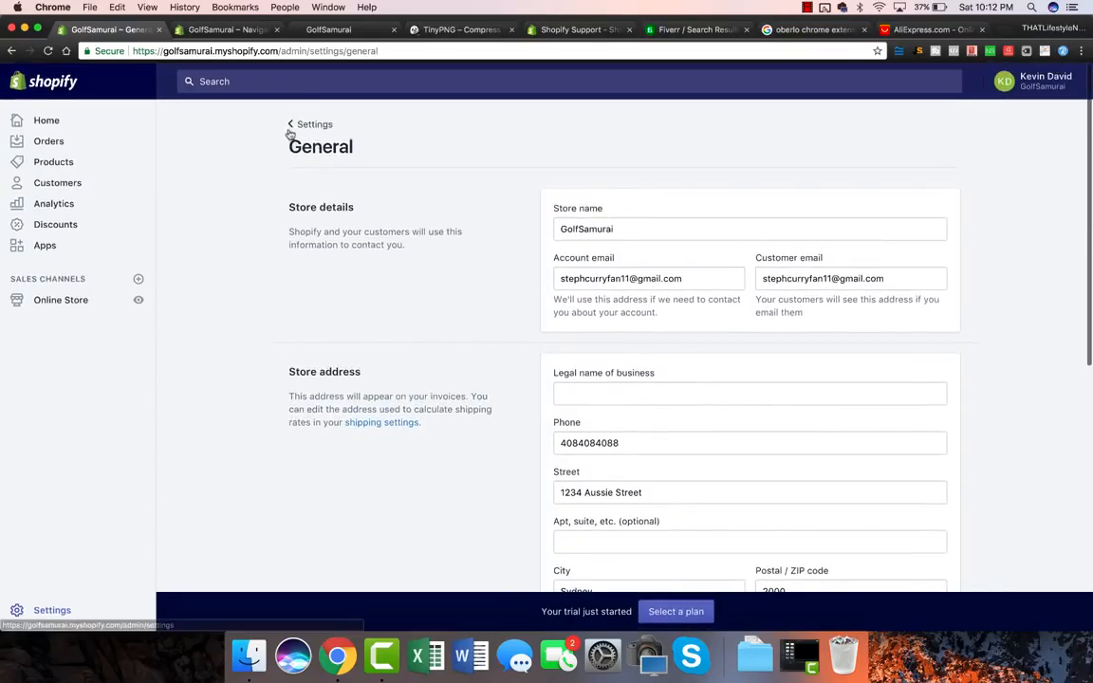
left_click(307, 127)
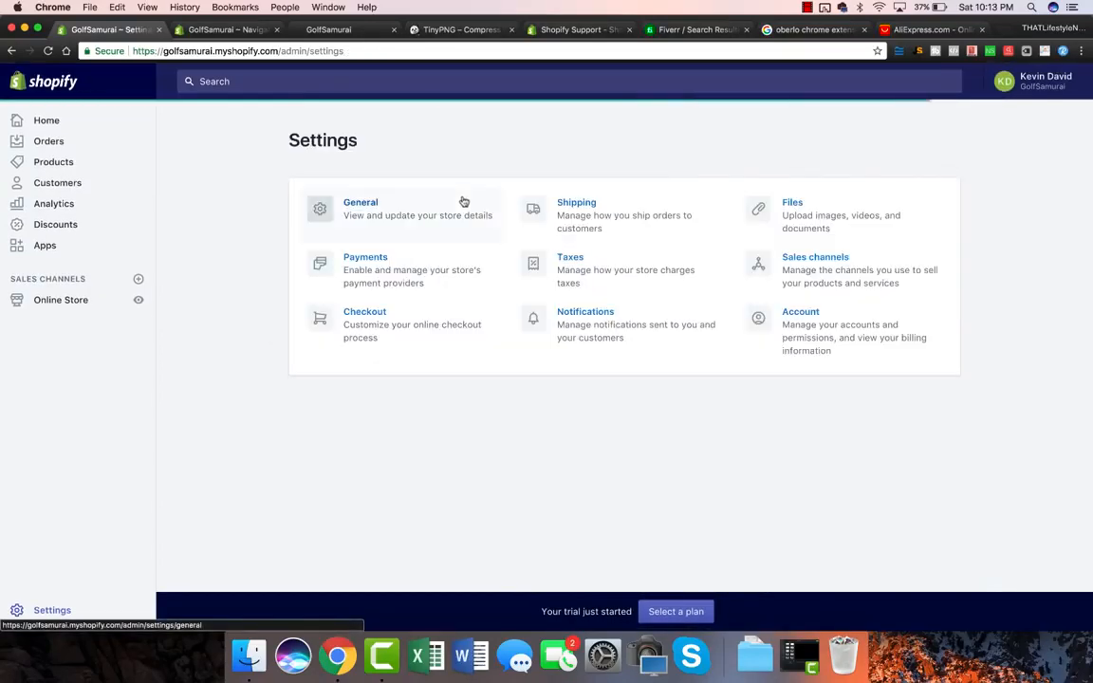
Step: From Payments settings, read the Help Center note on Shopify Payments' supported countries, then return to the store
left_click(370, 273)
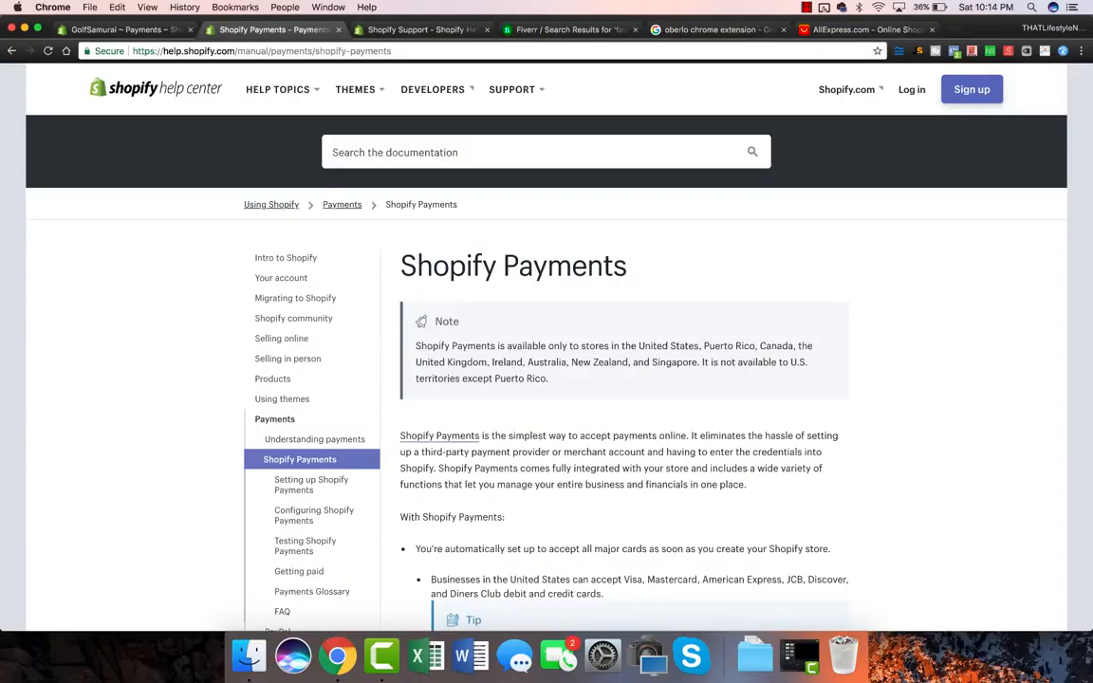
left_click_drag(415, 346, 550, 379)
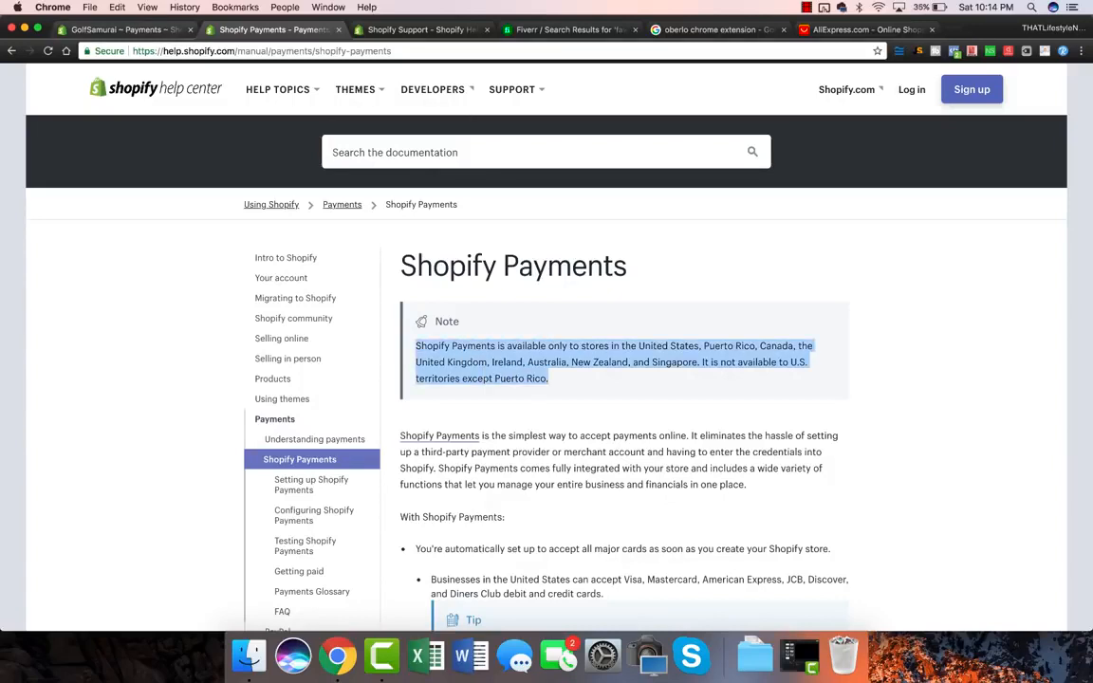
left_click(125, 30)
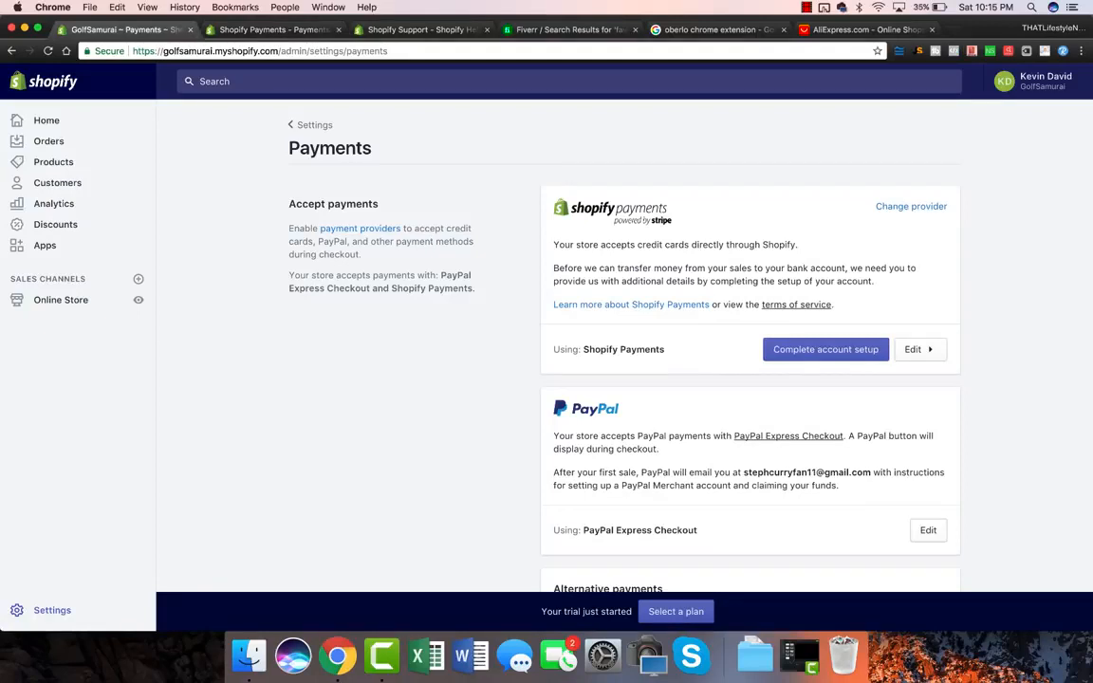
scroll(621, 380, "down", 2)
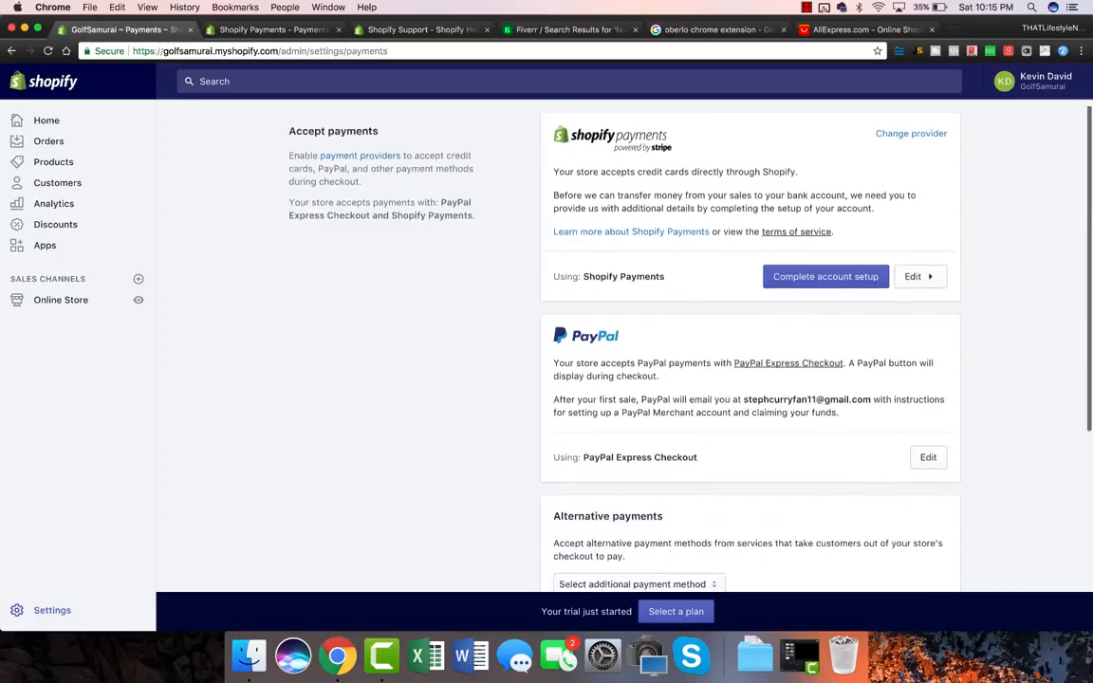
scroll(749, 361, "down", 4)
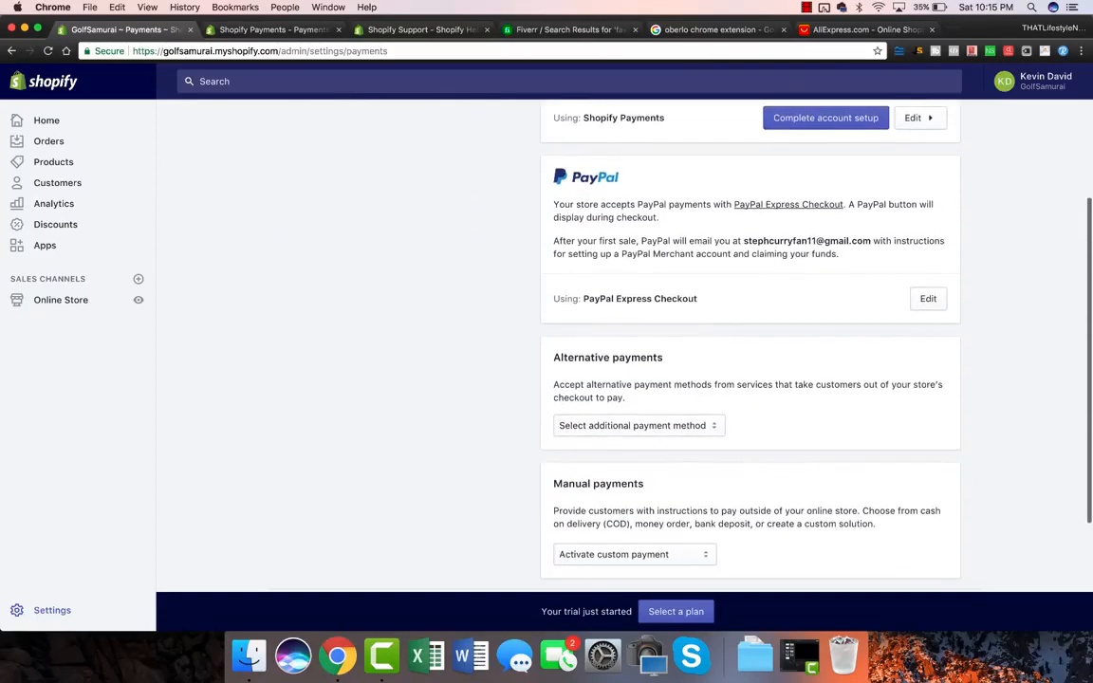
left_click(639, 425)
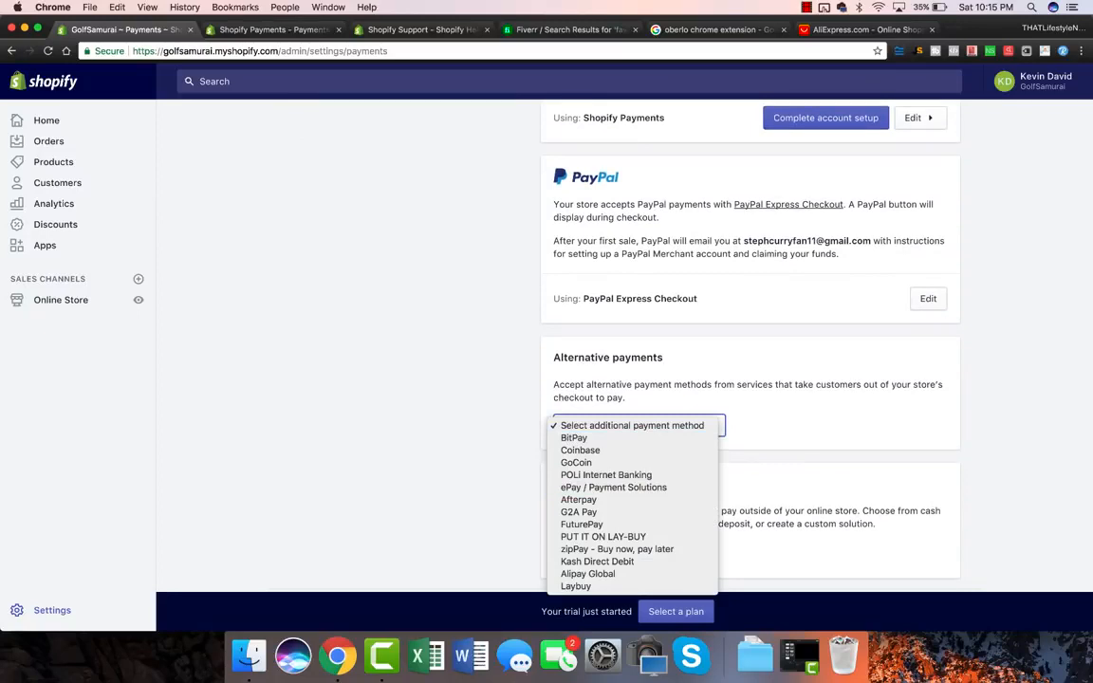
left_click(807, 427)
scroll(749, 379, "down", 1)
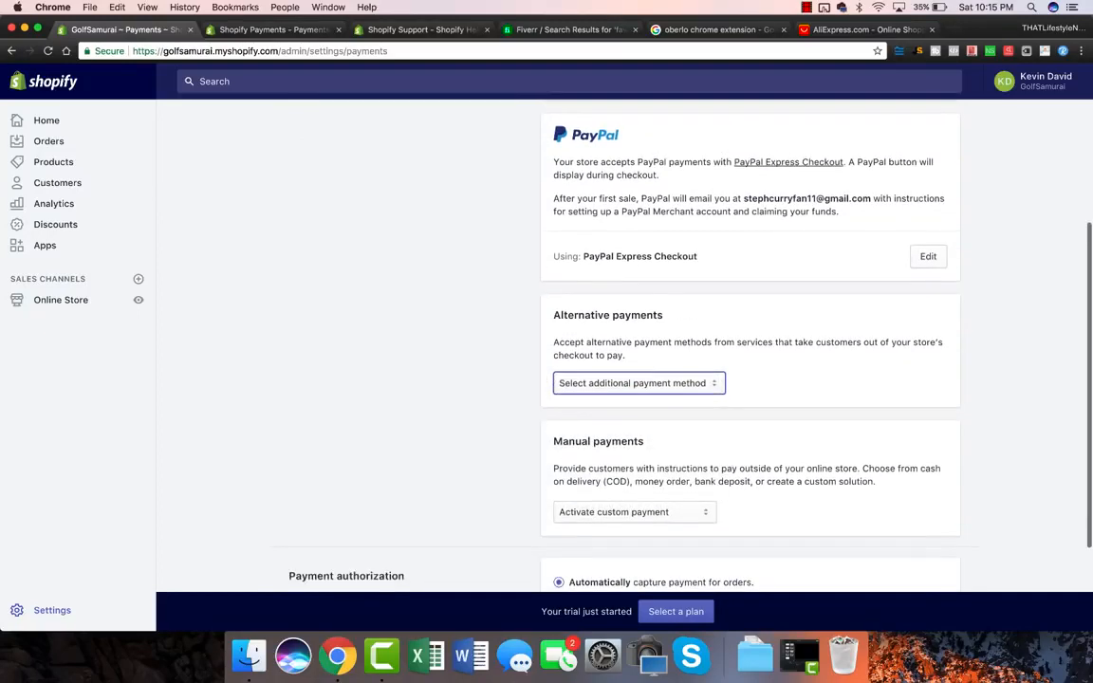
scroll(750, 379, "up", 6)
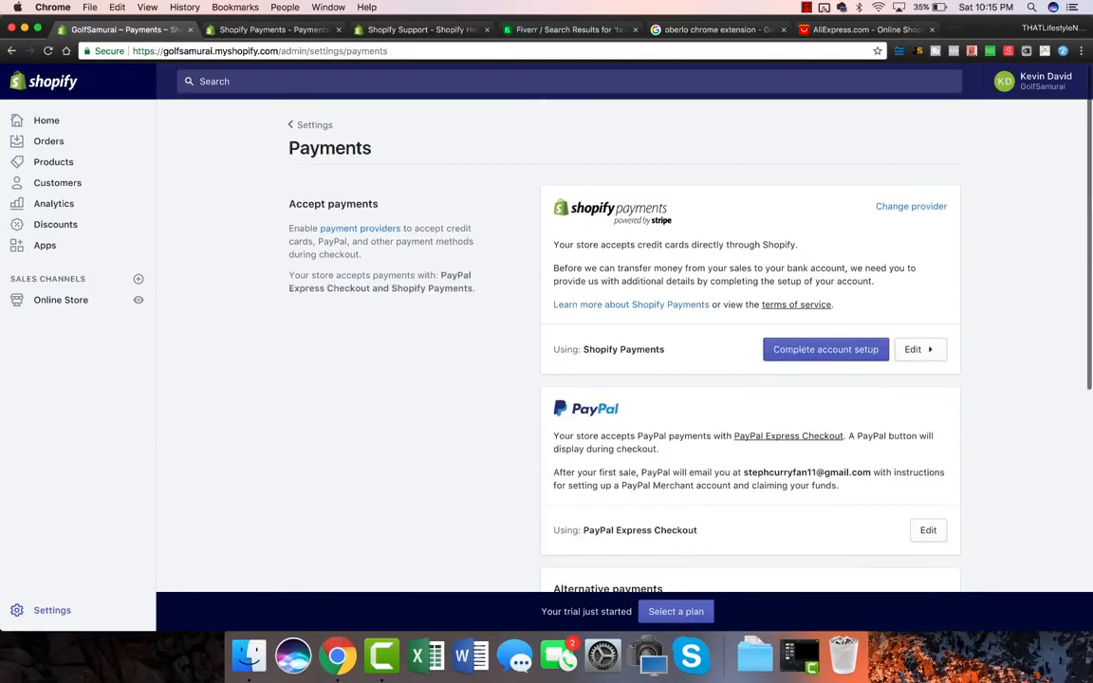
scroll(749, 379, "down", 3)
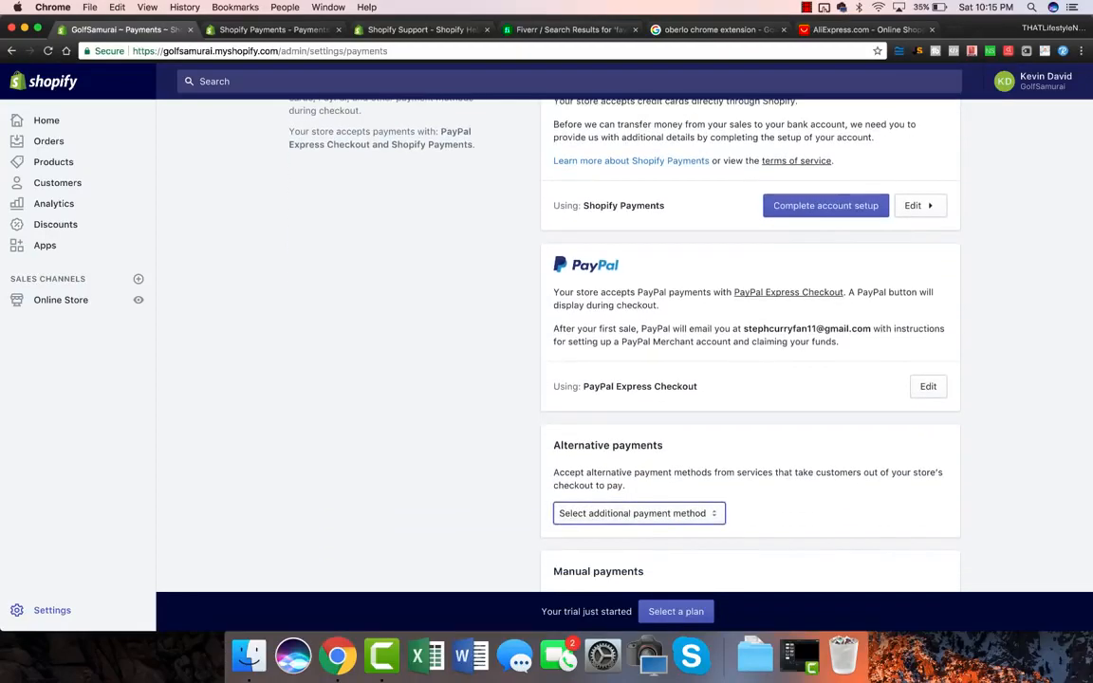
scroll(750, 380, "down", 1)
scroll(749, 379, "up", 5)
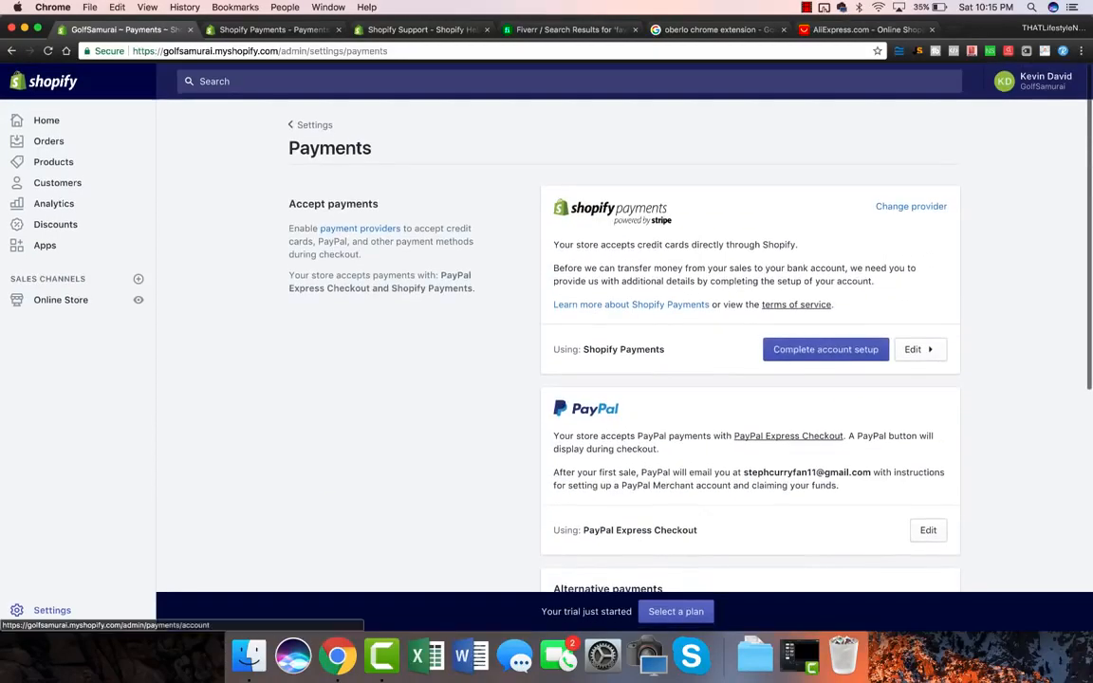
Step: Review the Shopify Payments account setup form, including the GOLFSAMURAI statement descriptor
left_click(825, 349)
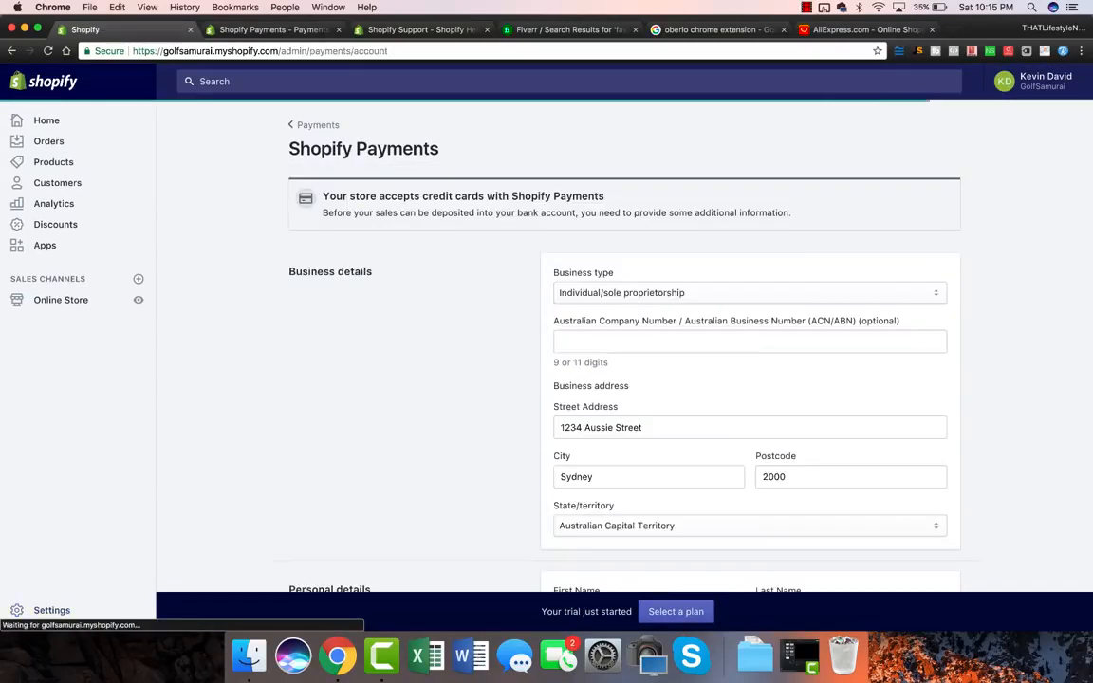
scroll(624, 360, "down", 2)
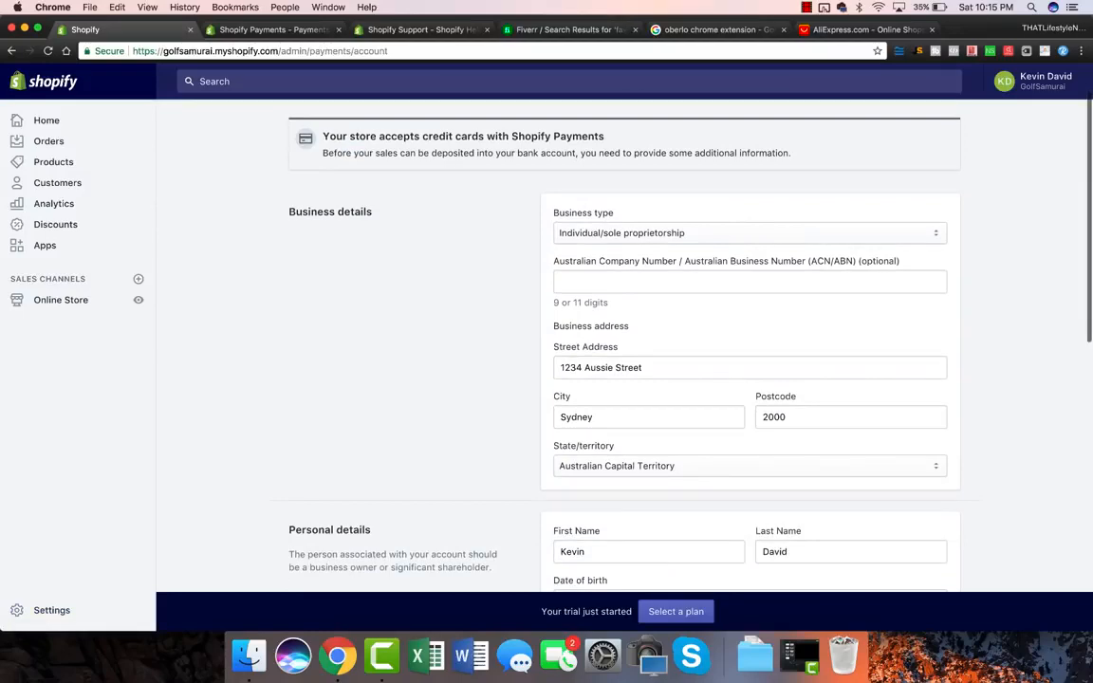
scroll(624, 361, "down", 10)
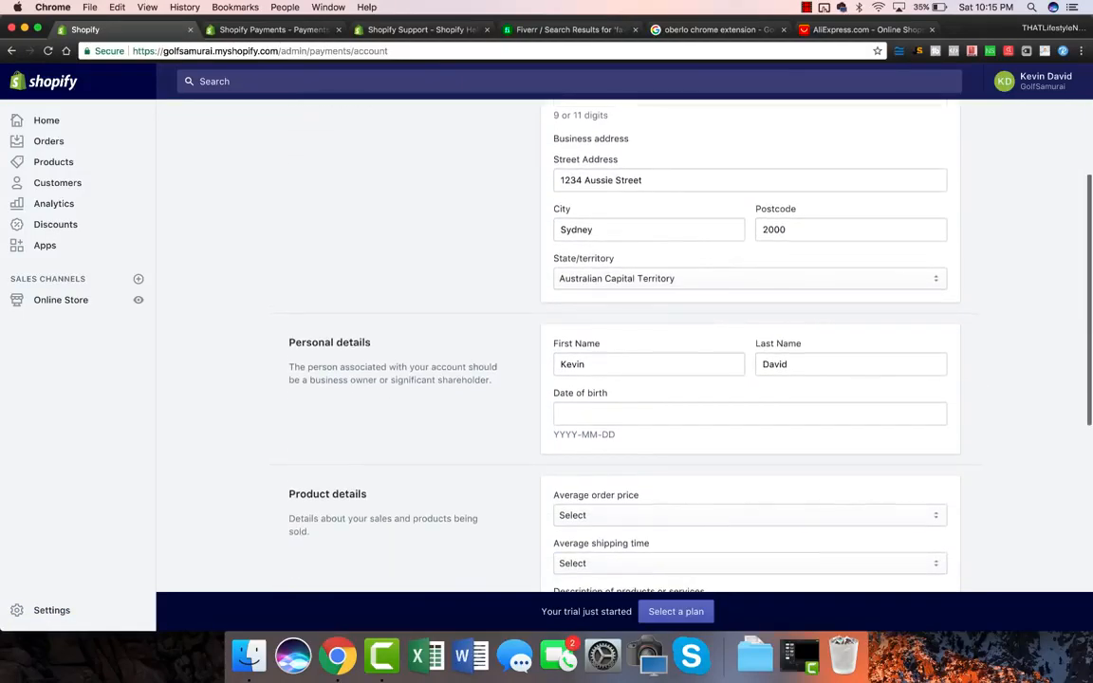
scroll(624, 361, "down", 9)
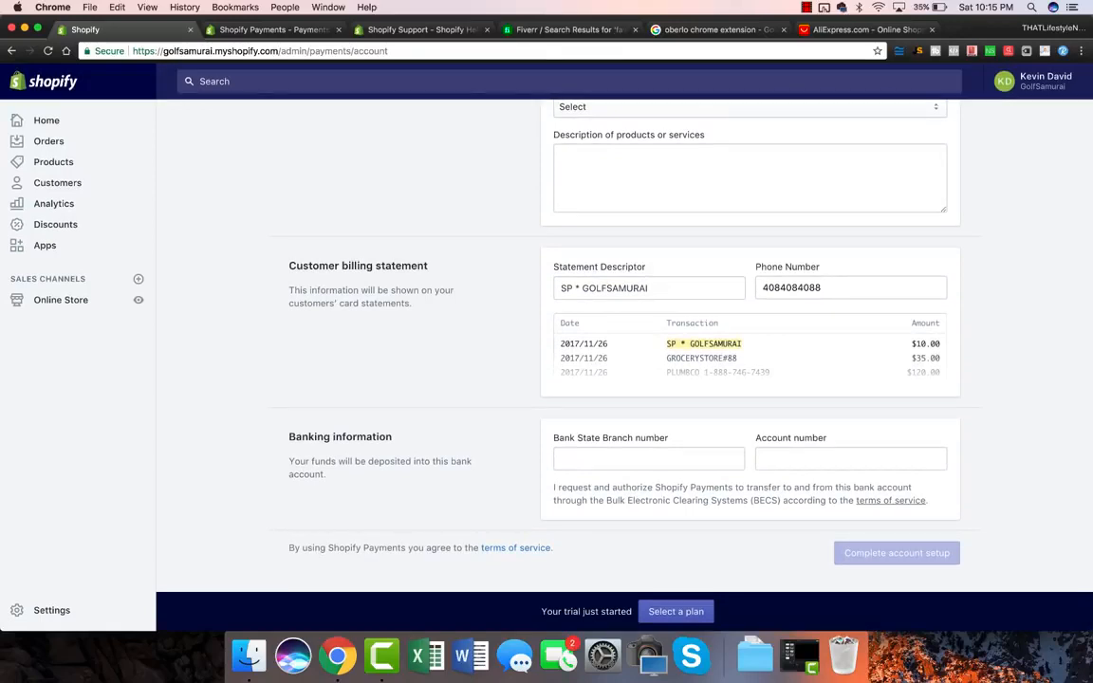
scroll(624, 361, "up", 1)
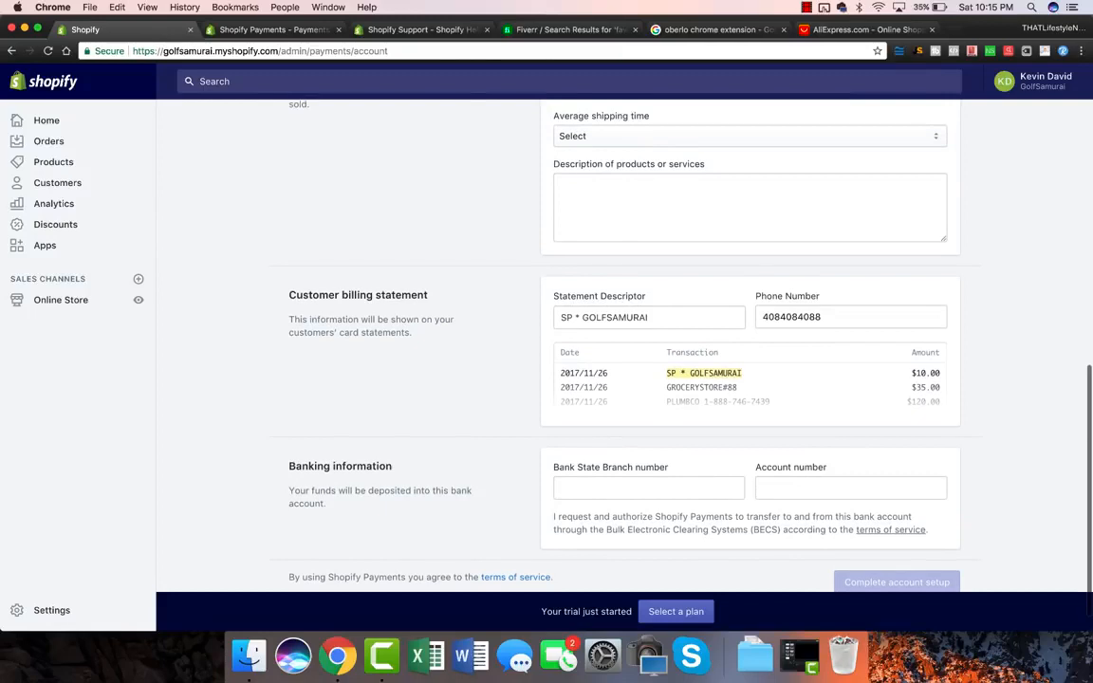
double_click(614, 316)
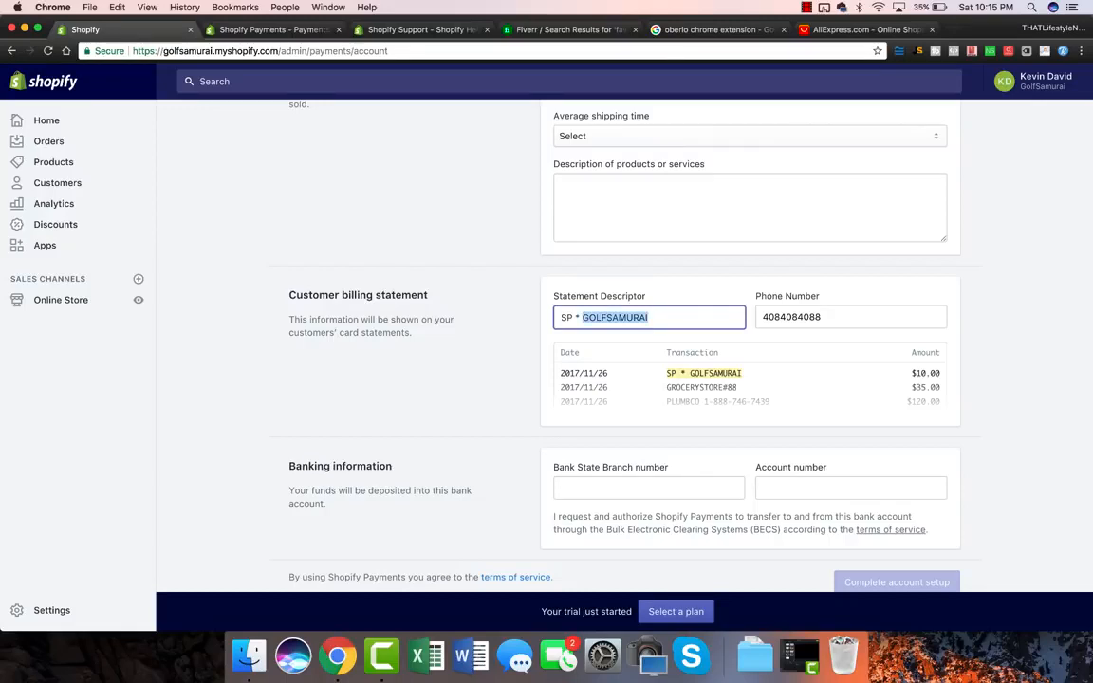
scroll(624, 345, "down", 2)
scroll(624, 345, "up", 15)
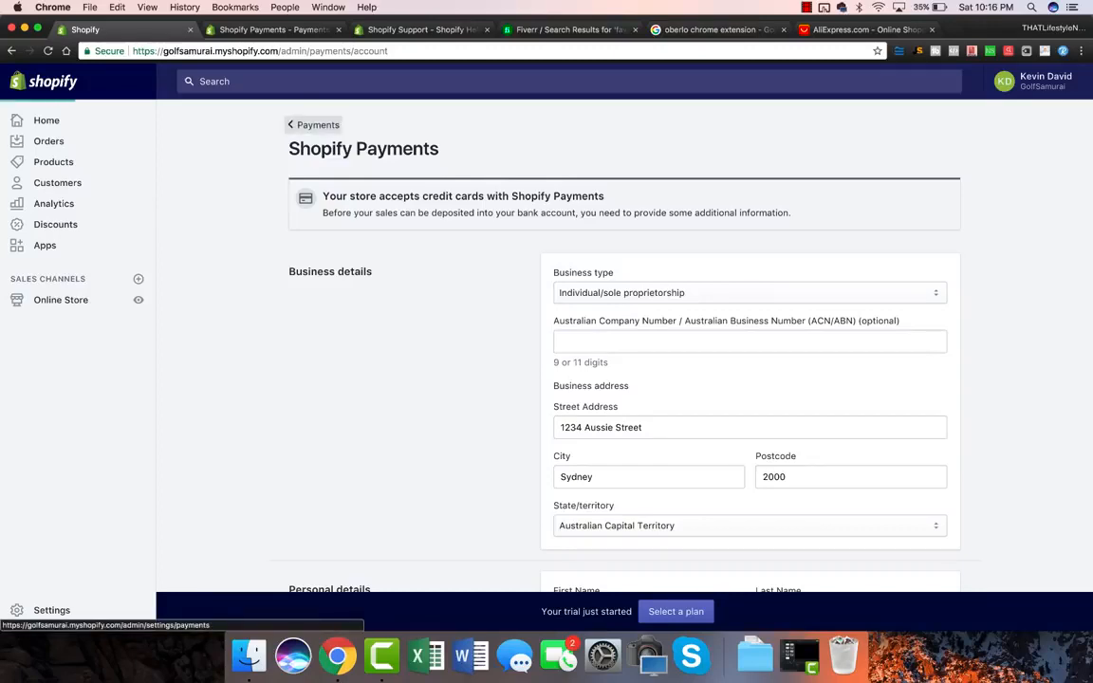
Step: Return to Payments and look over the Shopify Payments and PayPal Express Checkout sections
left_click(313, 124)
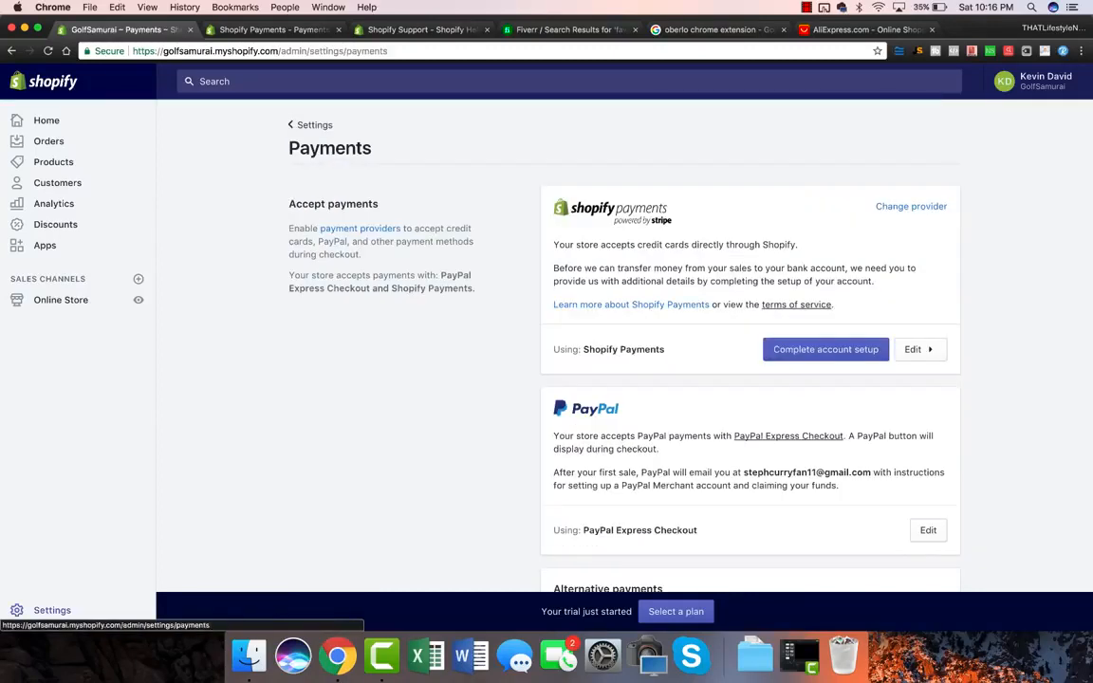
scroll(622, 361, "down", 5)
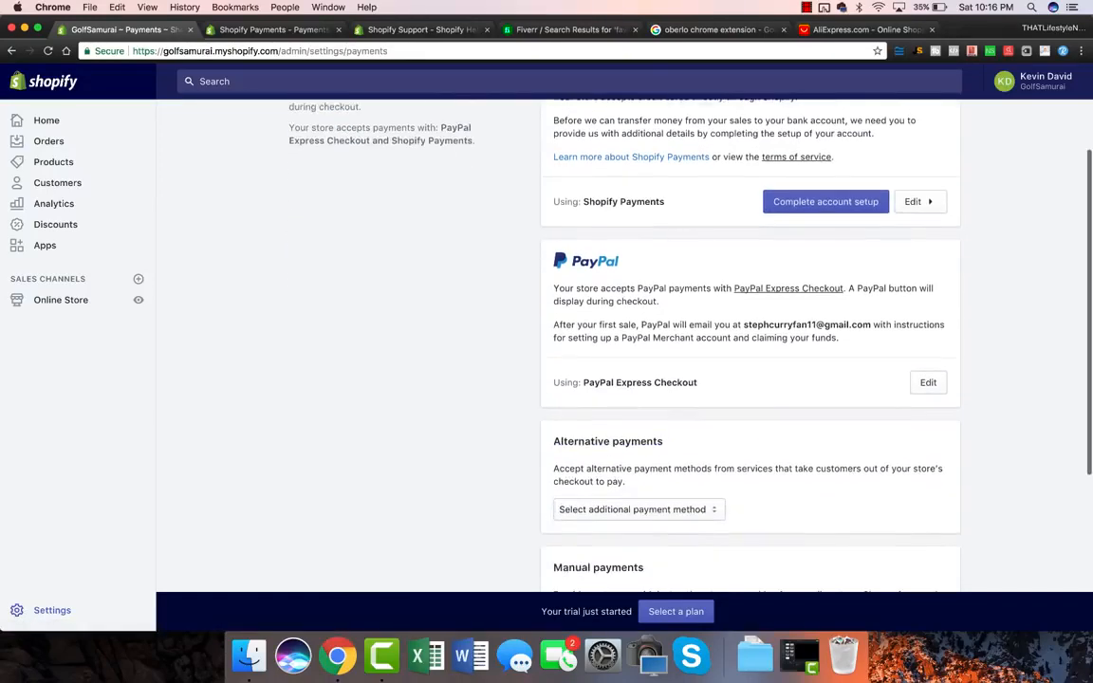
scroll(621, 360, "down", 3)
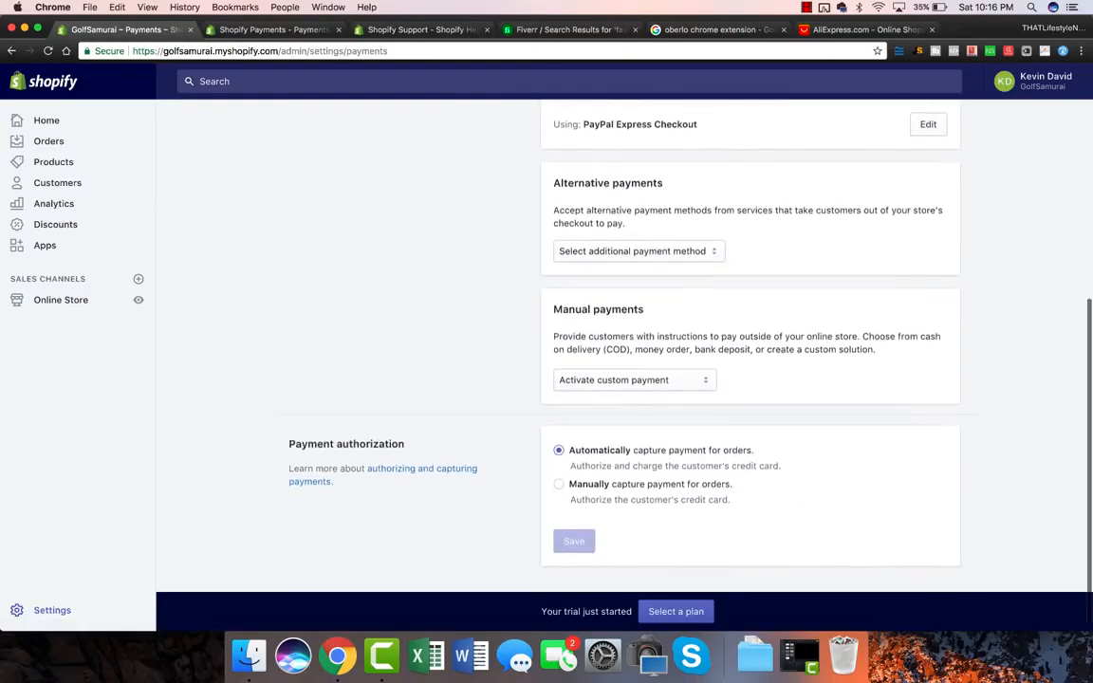
scroll(621, 361, "up", 8)
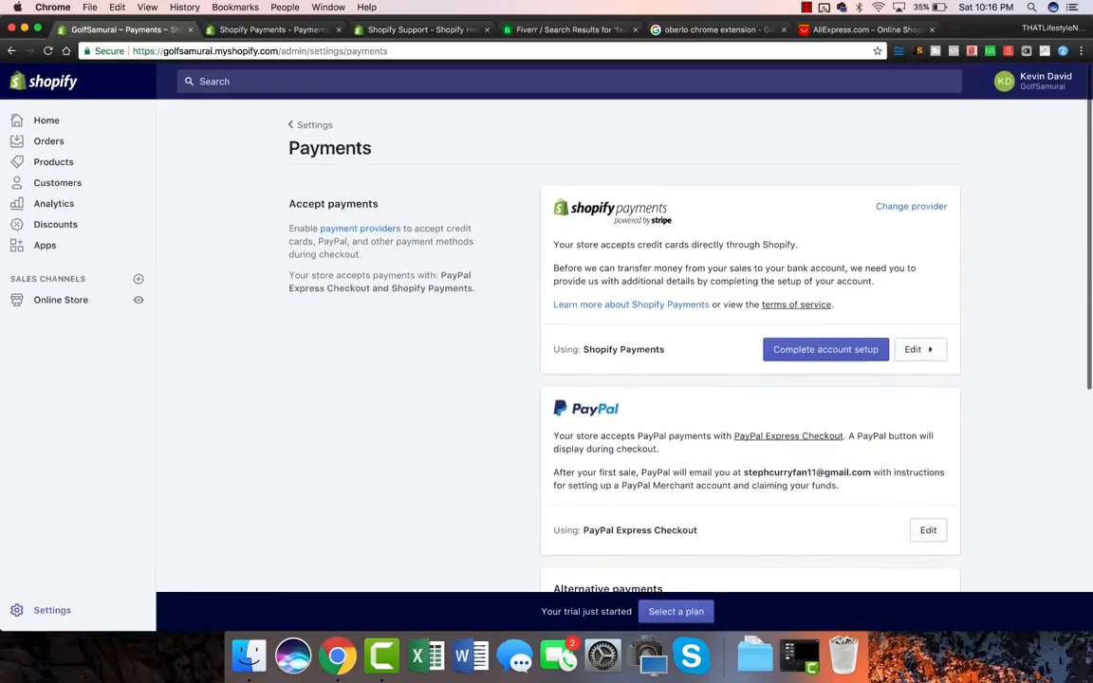
Step: Open Checkout settings and let customers check out using email only
left_click(314, 124)
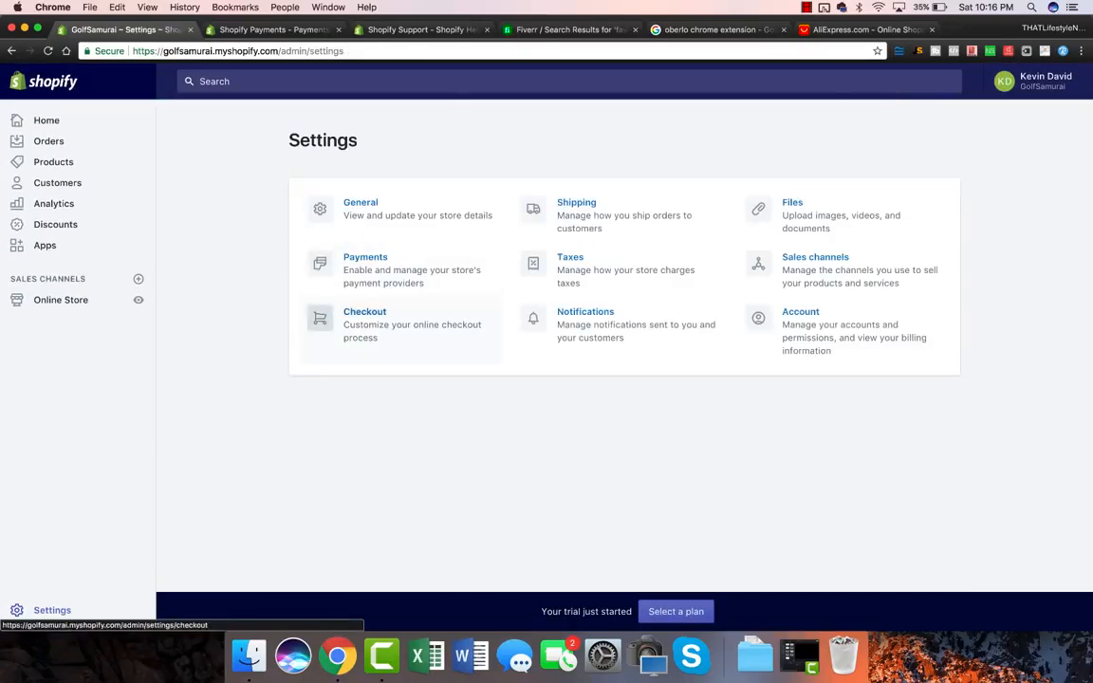
left_click(365, 316)
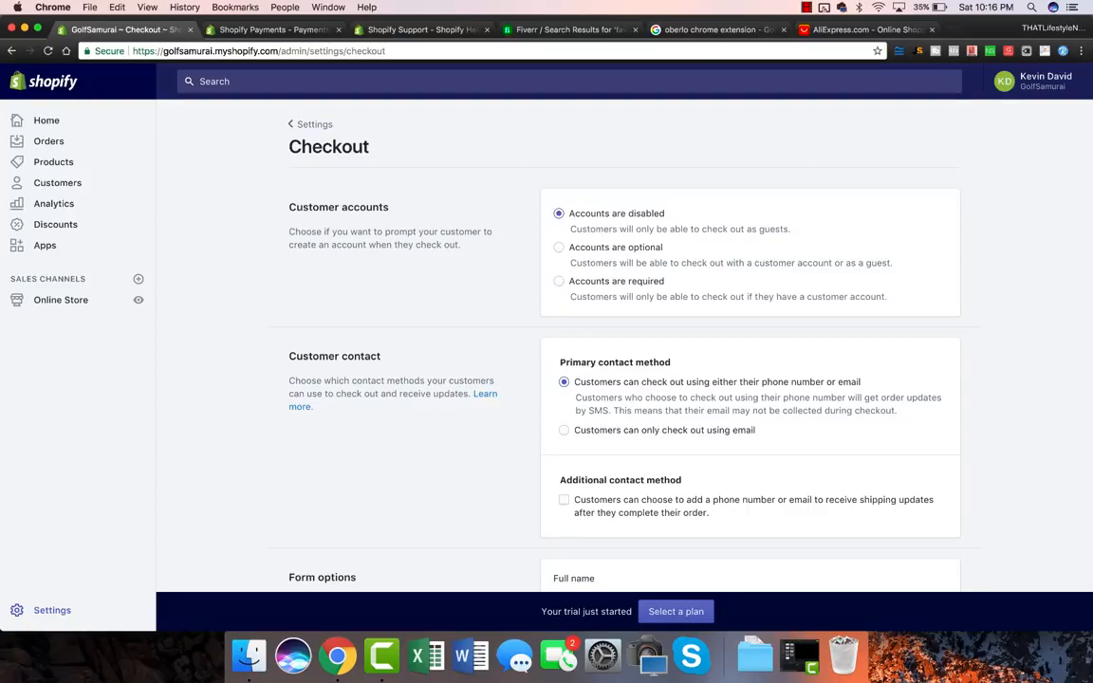
scroll(624, 361, "down", 2)
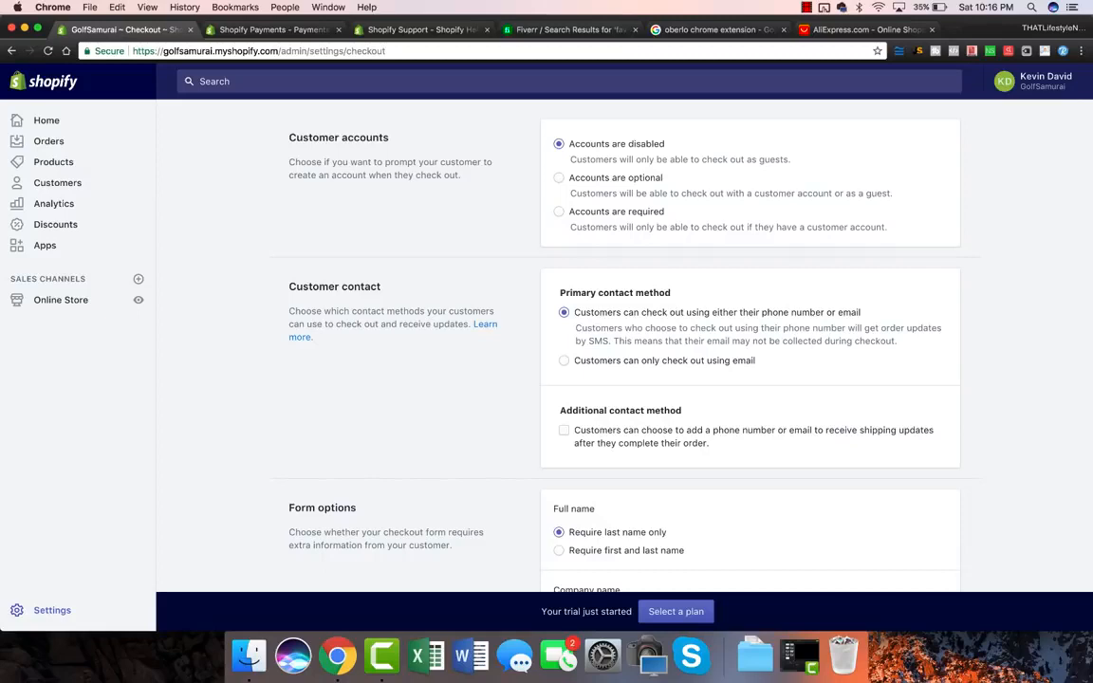
scroll(607, 360, "down", 3)
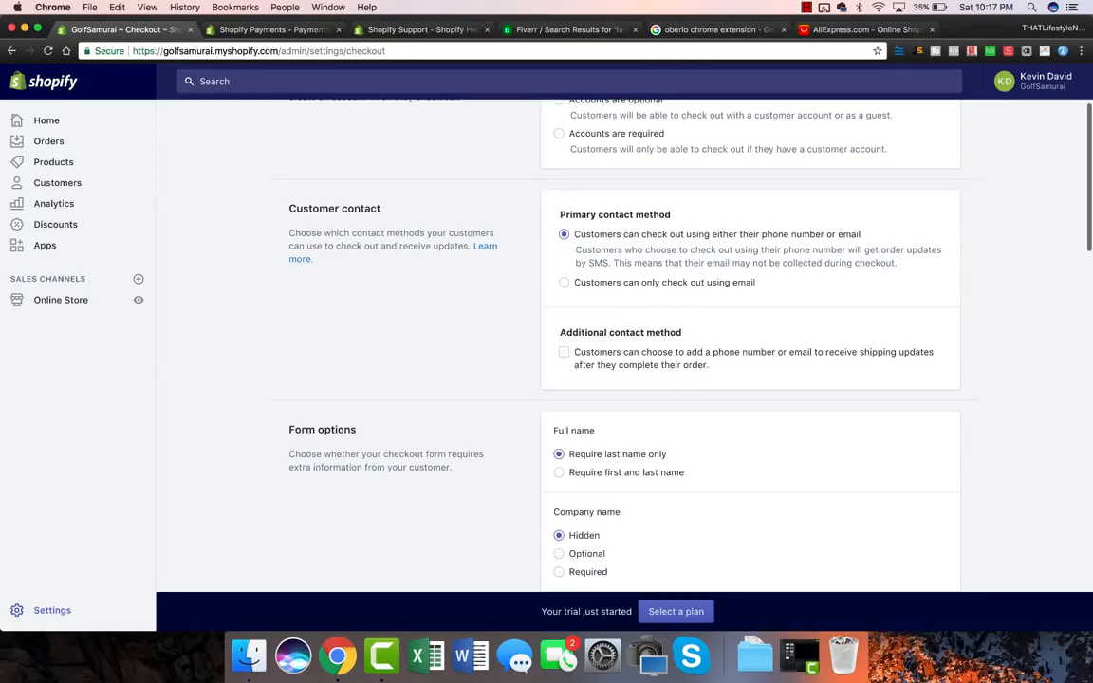
scroll(622, 360, "down", 1)
left_click(564, 263)
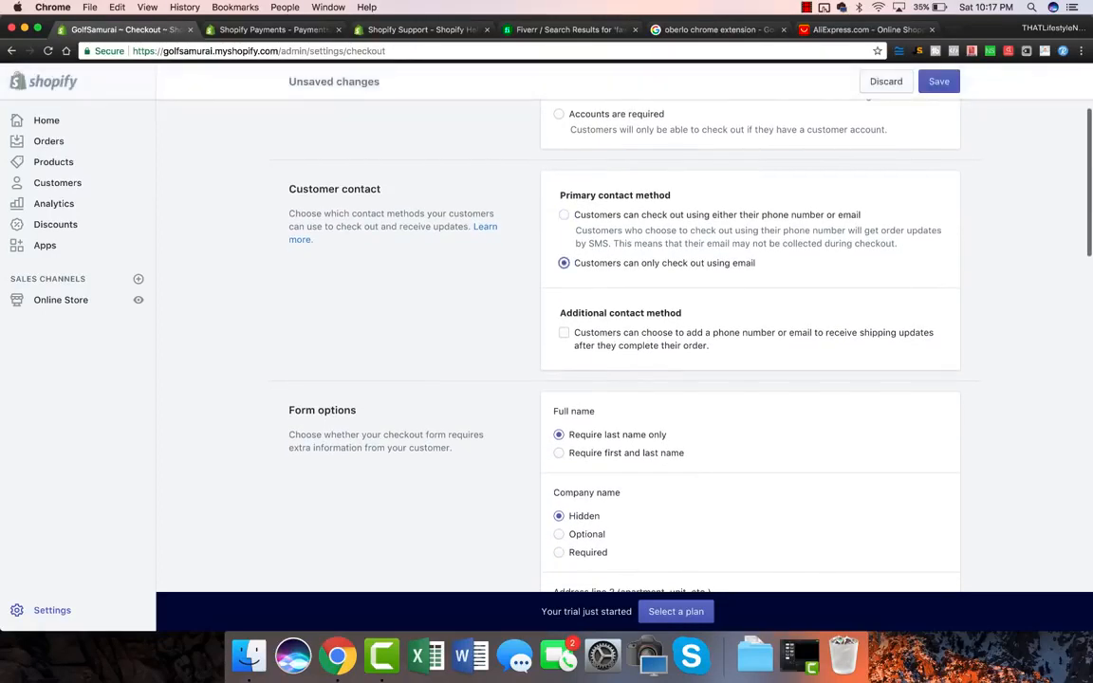
Step: Set the checkout Full name option to require first and last name
scroll(622, 361, "down", 1)
scroll(622, 360, "down", 3)
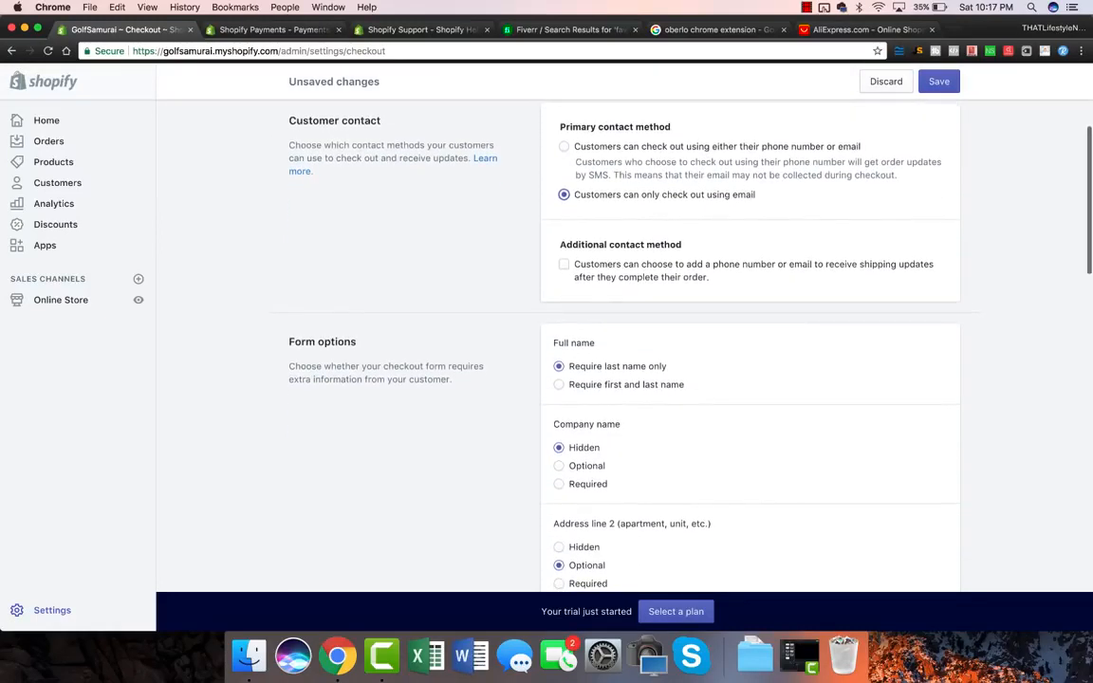
scroll(623, 361, "down", 1)
scroll(749, 346, "up", 1)
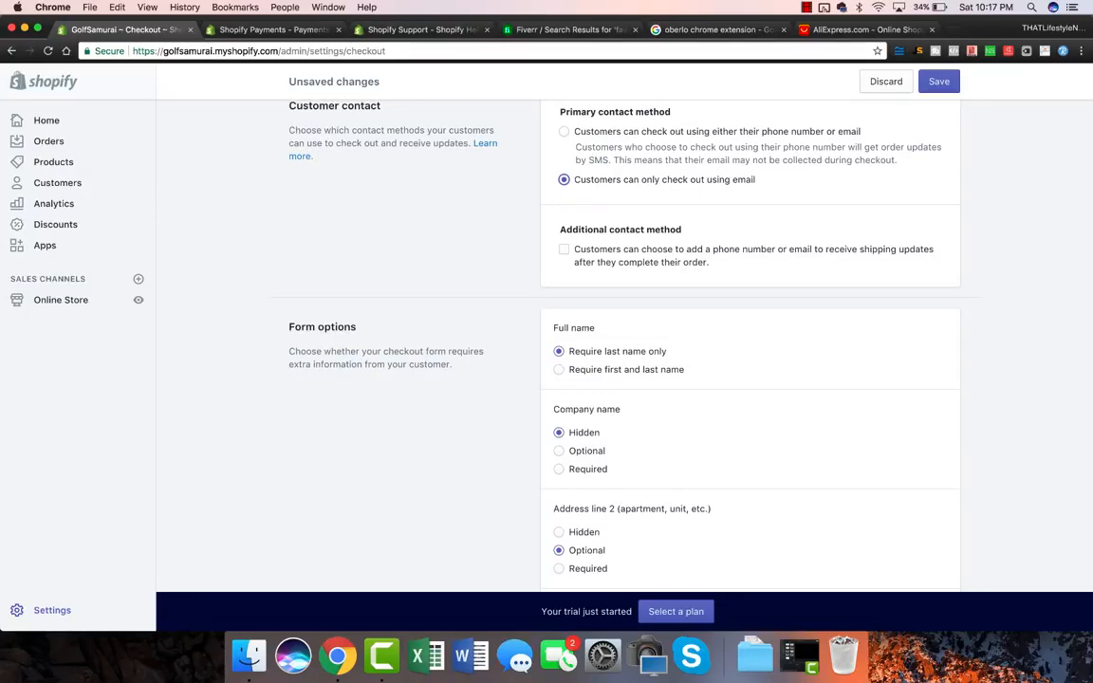
scroll(621, 346, "down", 3)
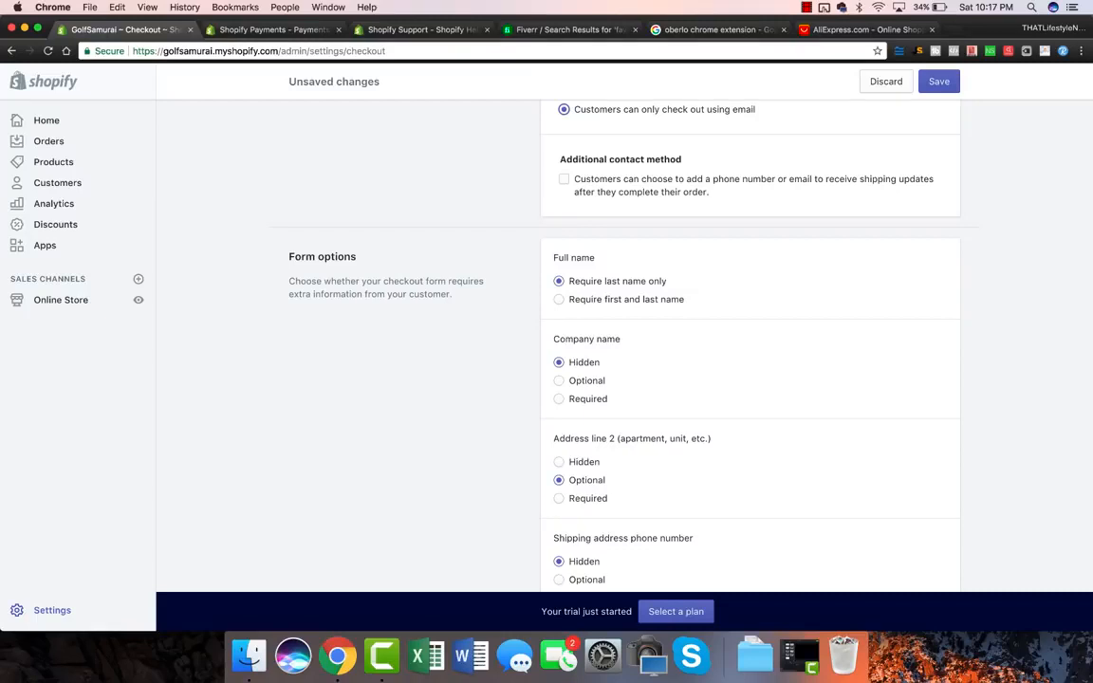
left_click(858, 29)
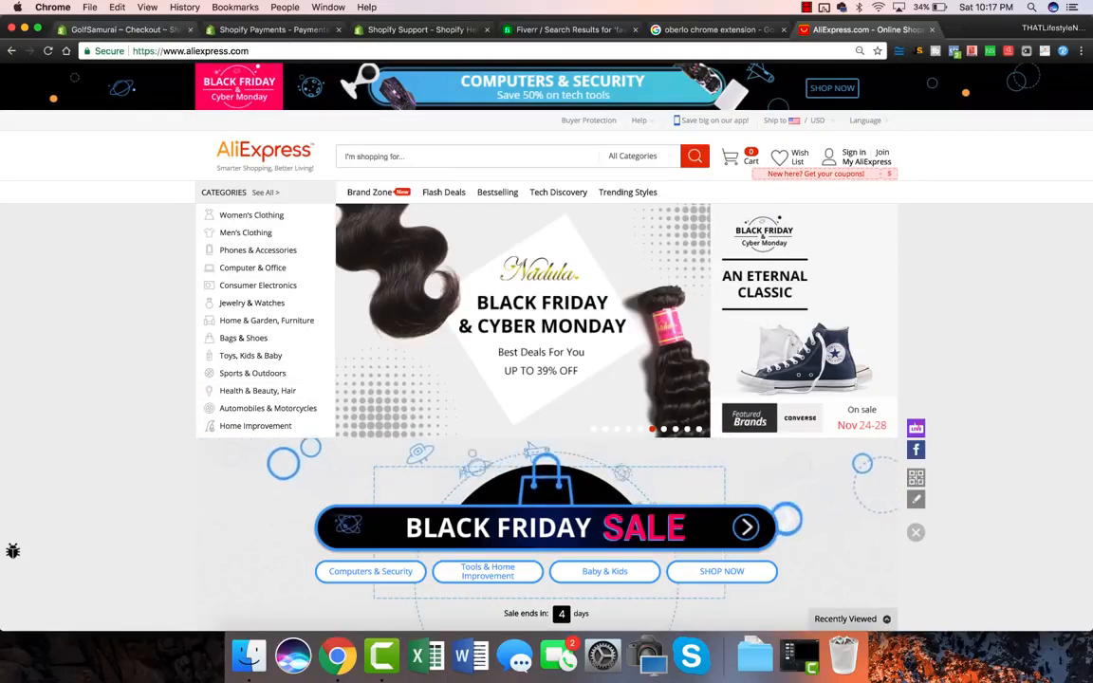
key("super+1")
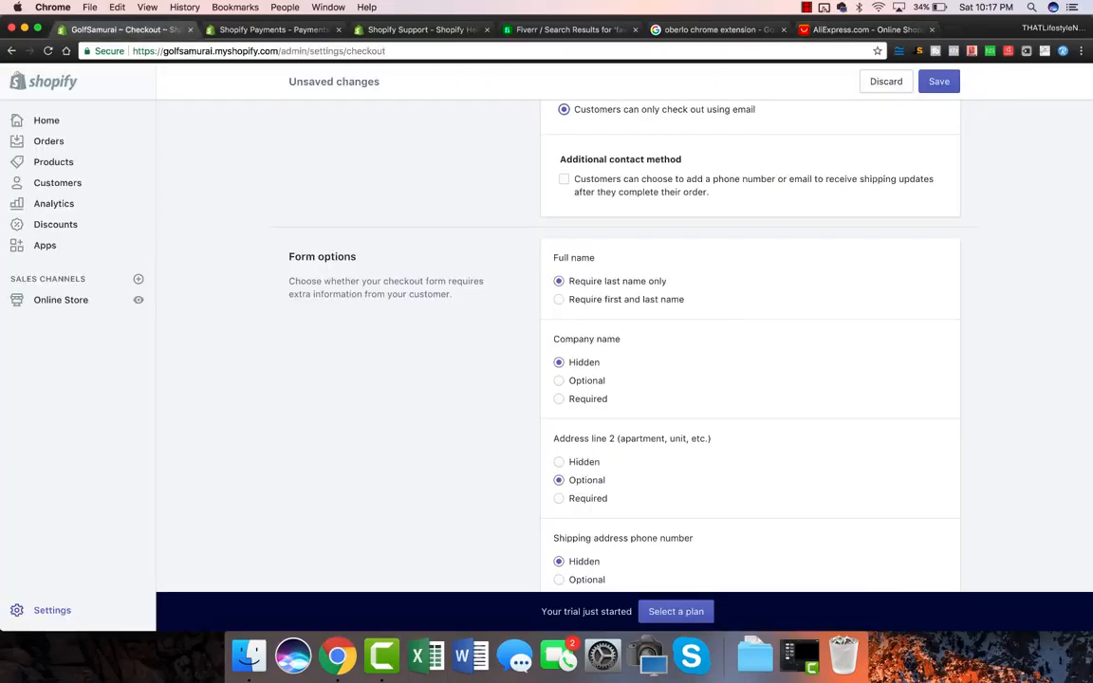
left_click(559, 299)
Step: Under Order processing, select 'By default, customer agrees to receive promotional emails'
scroll(616, 360, "down", 3)
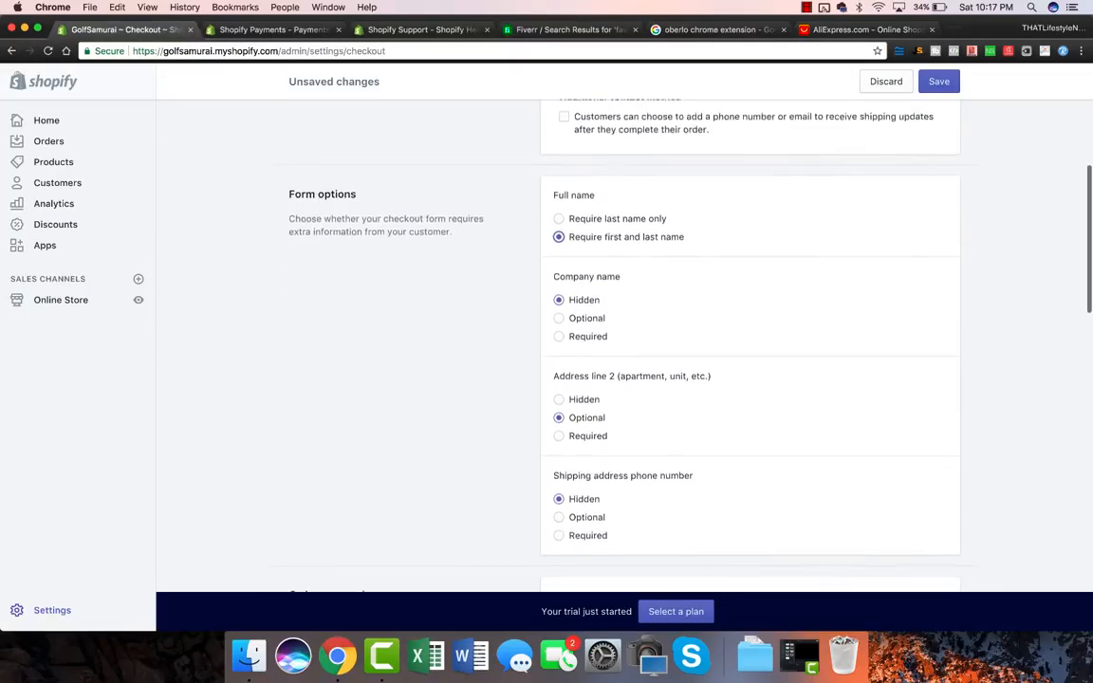
scroll(616, 360, "down", 1)
scroll(616, 361, "down", 7)
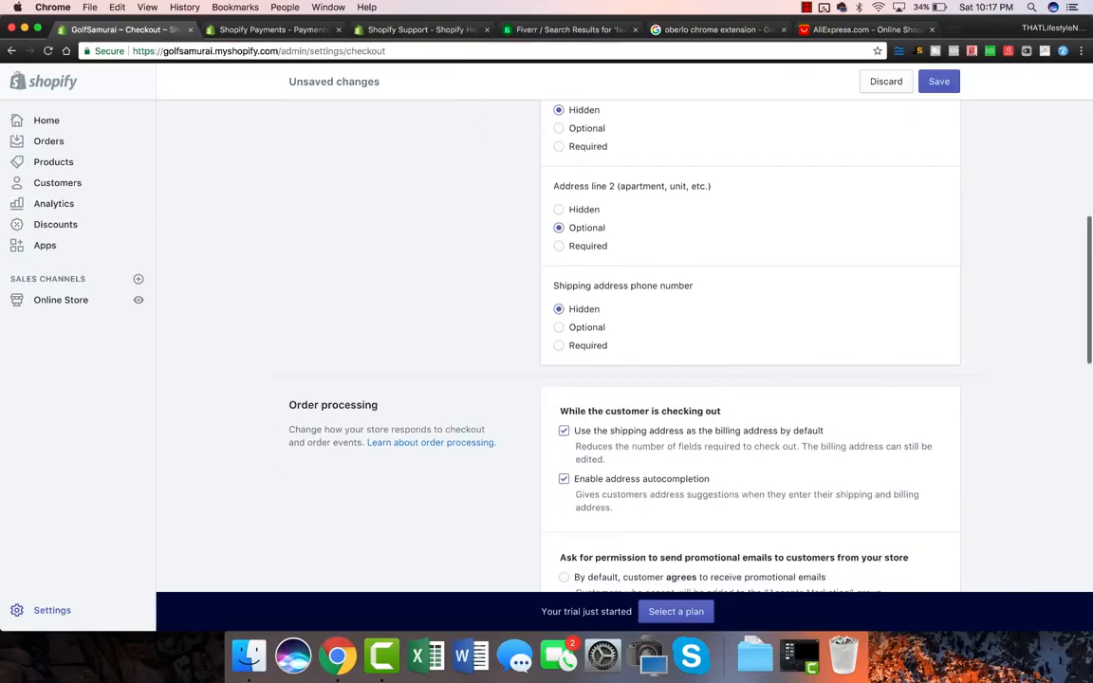
scroll(616, 360, "down", 8)
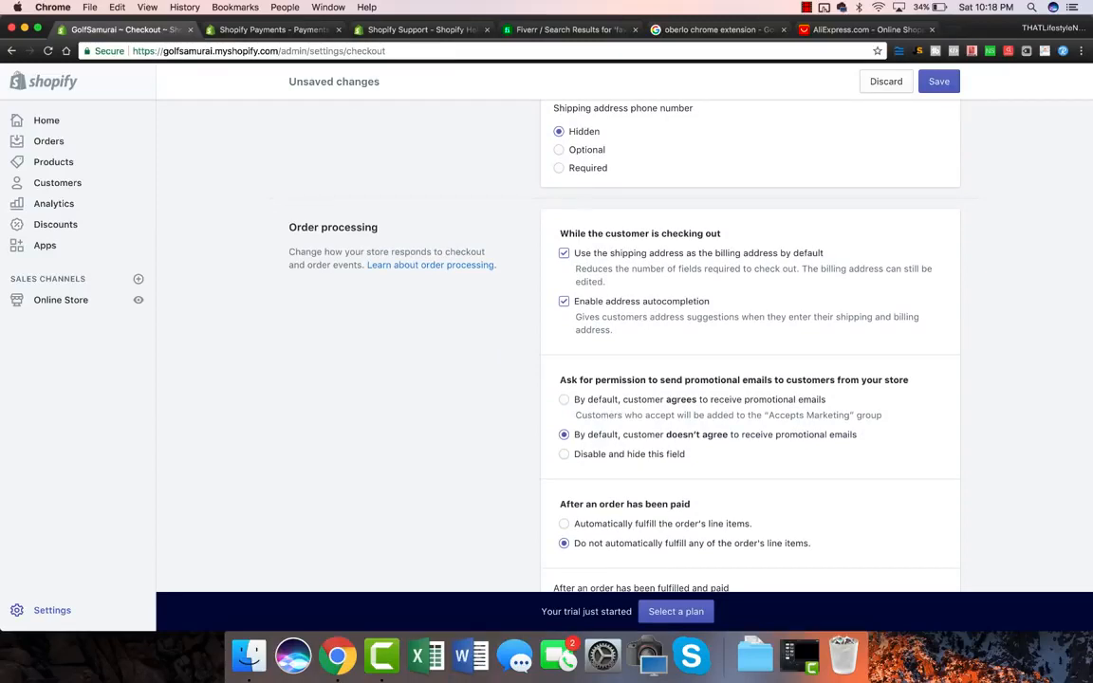
scroll(617, 360, "down", 5)
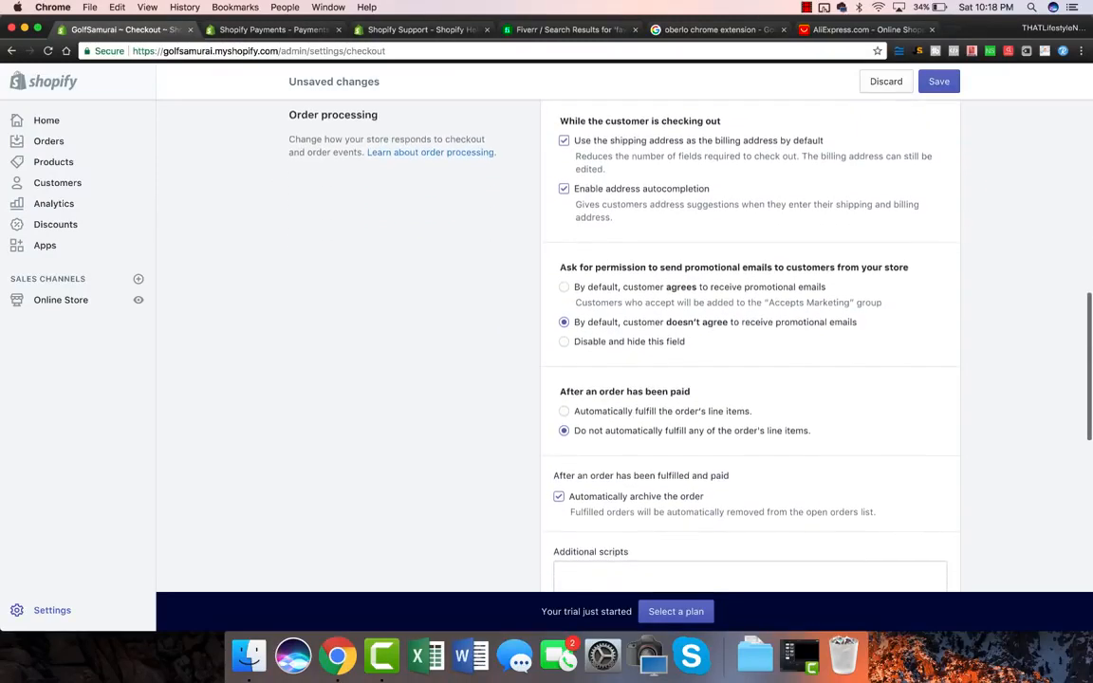
left_click_drag(560, 267, 908, 266)
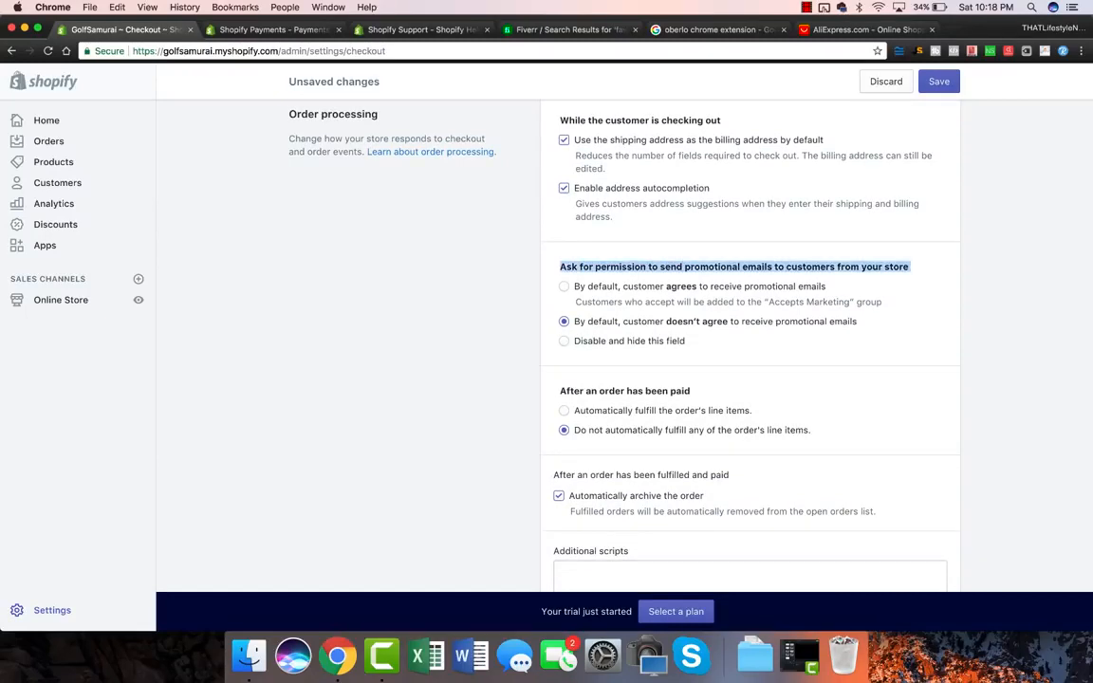
left_click(564, 286)
scroll(750, 361, "down", 2)
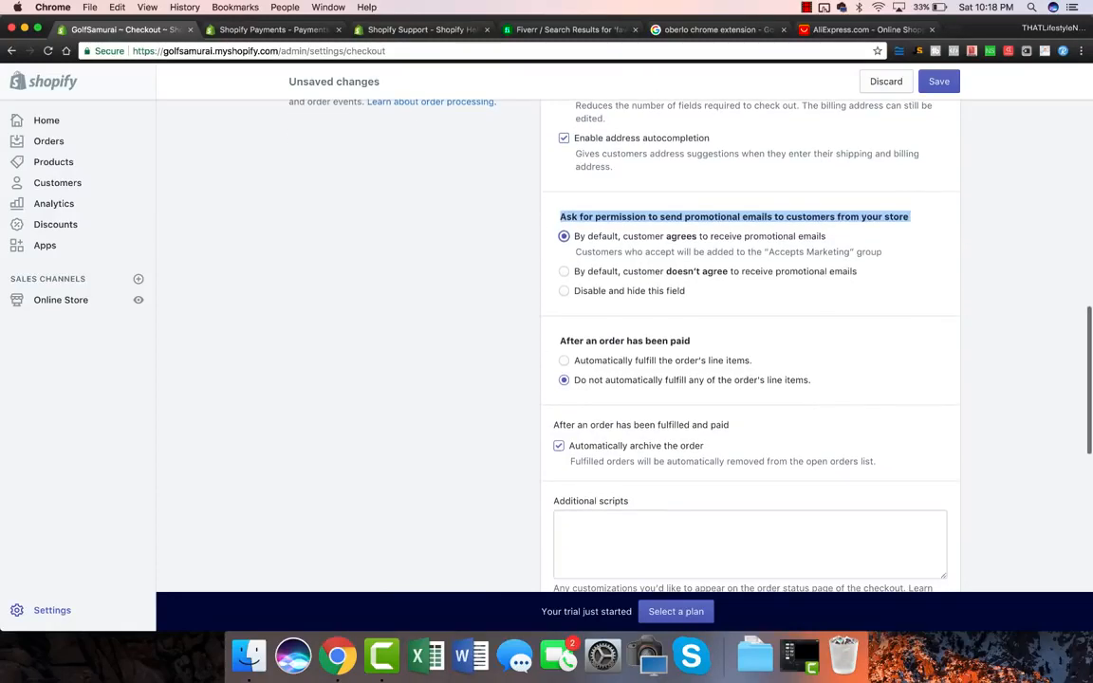
scroll(749, 360, "down", 3)
scroll(749, 361, "down", 1)
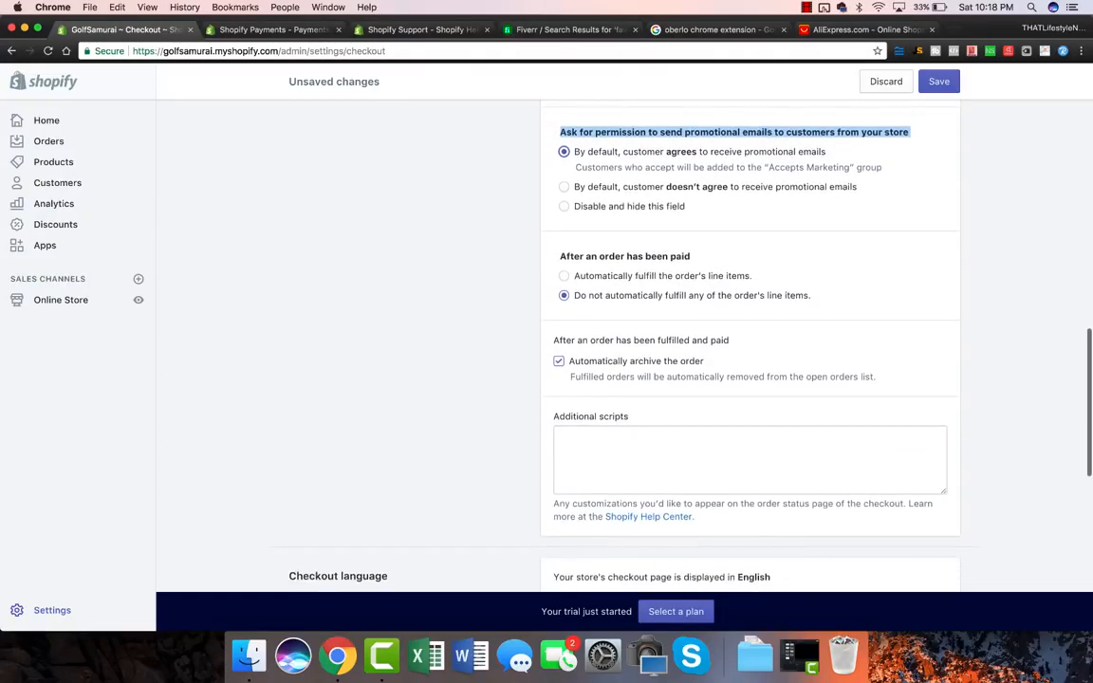
Step: Fill the refund policy with Shopify's generated sample text
scroll(749, 360, "down", 9)
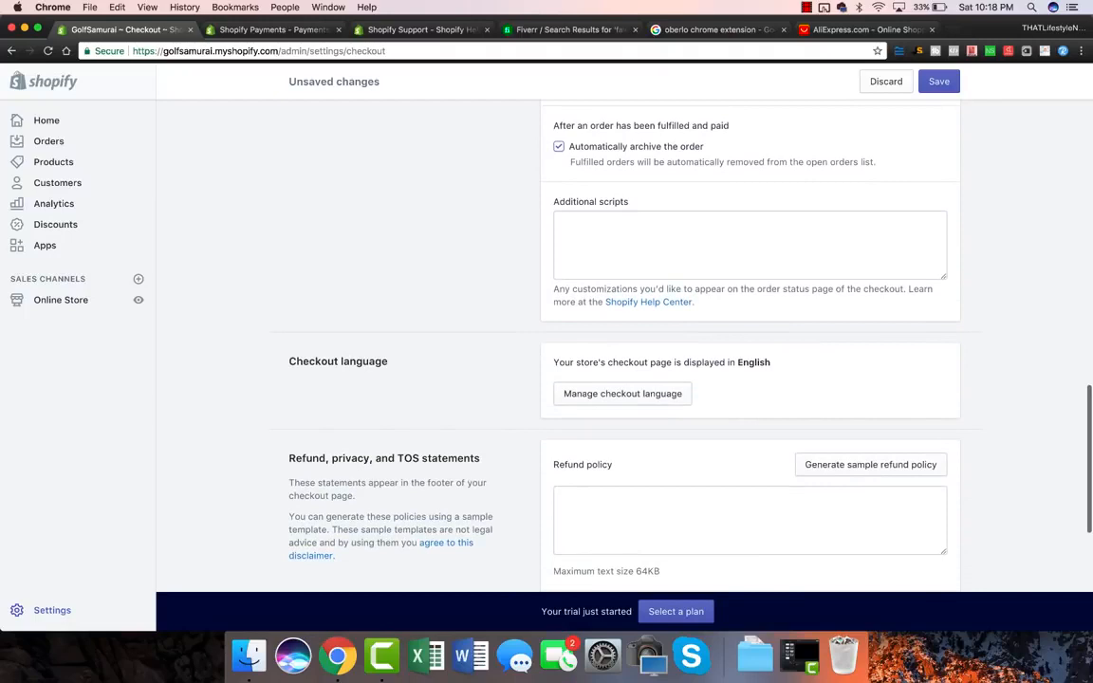
scroll(749, 360, "down", 5)
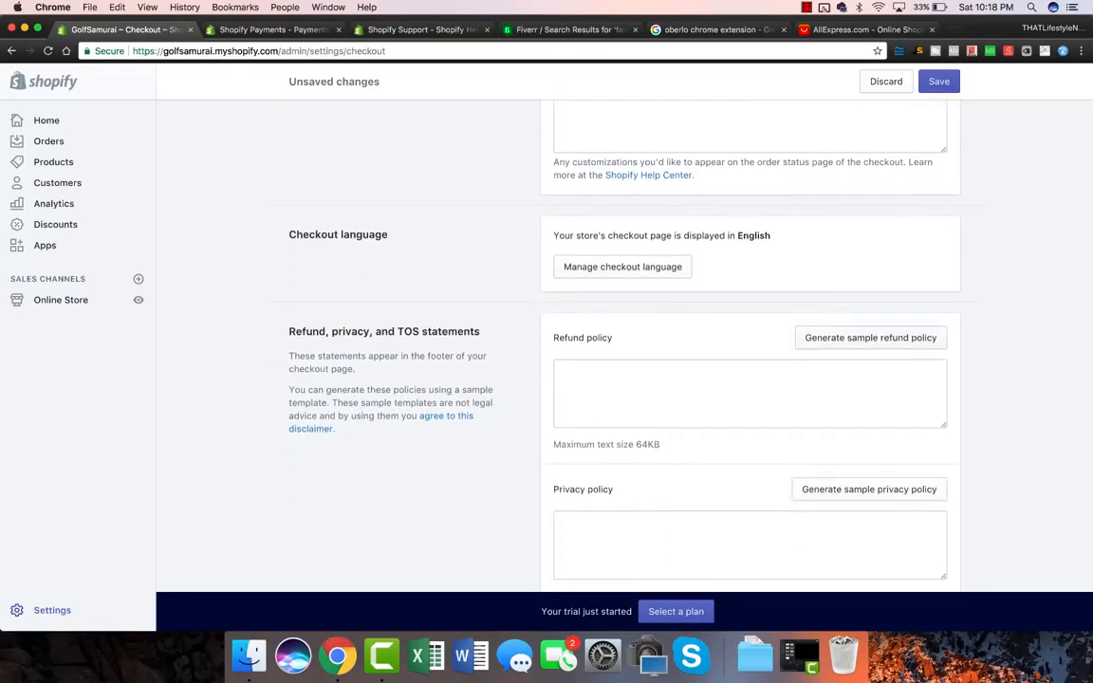
left_click(870, 338)
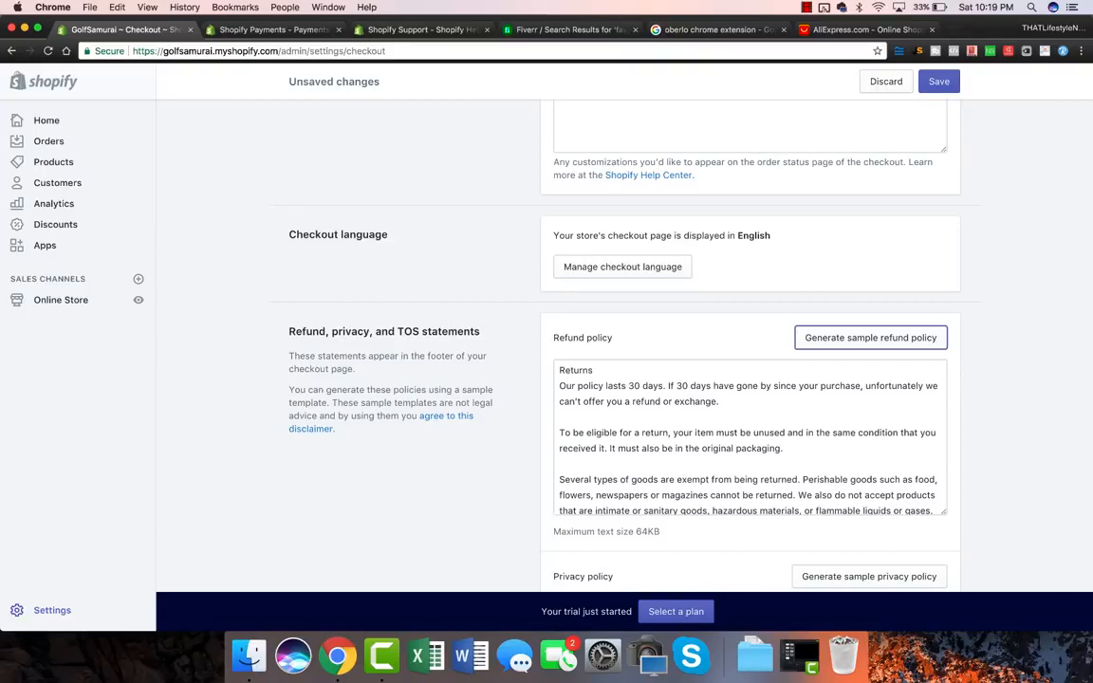
Step: Replace the personal contact e-mail in the refund policy with the store's support address
scroll(621, 313, "down", 1)
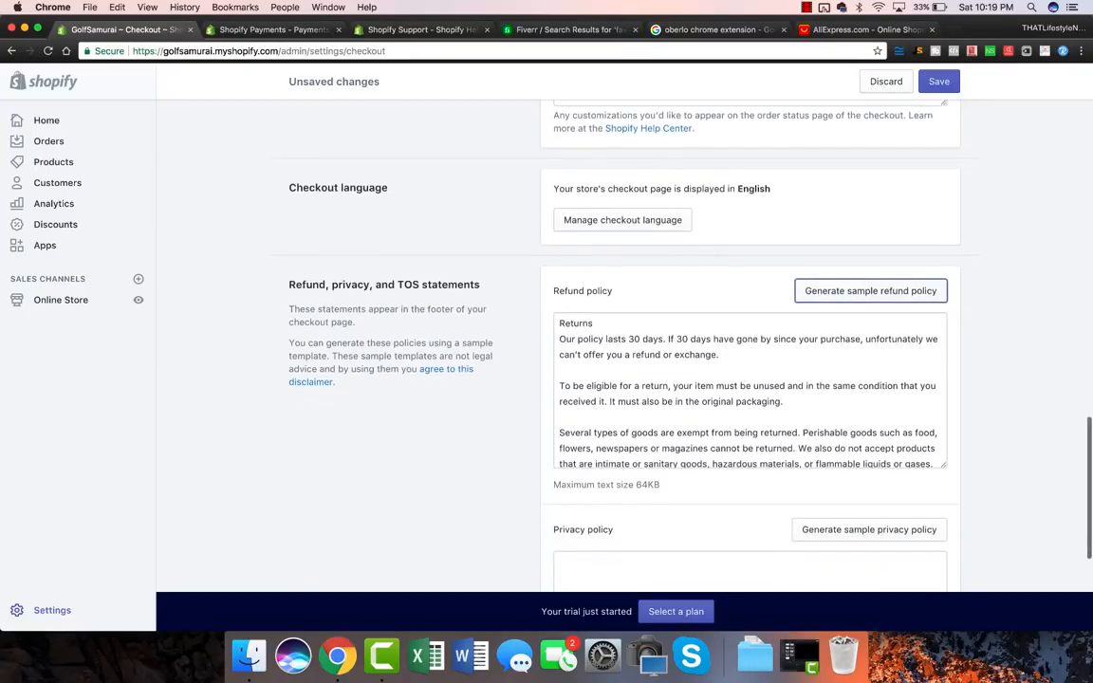
scroll(749, 389, "down", 1)
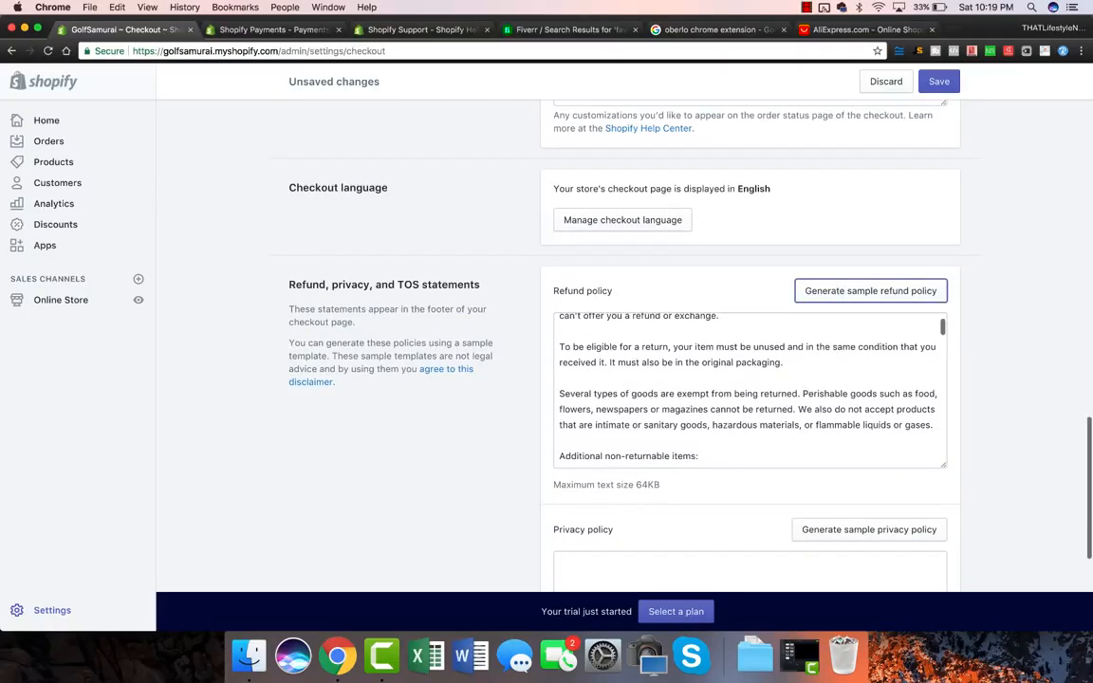
key("super+f")
type("steph")
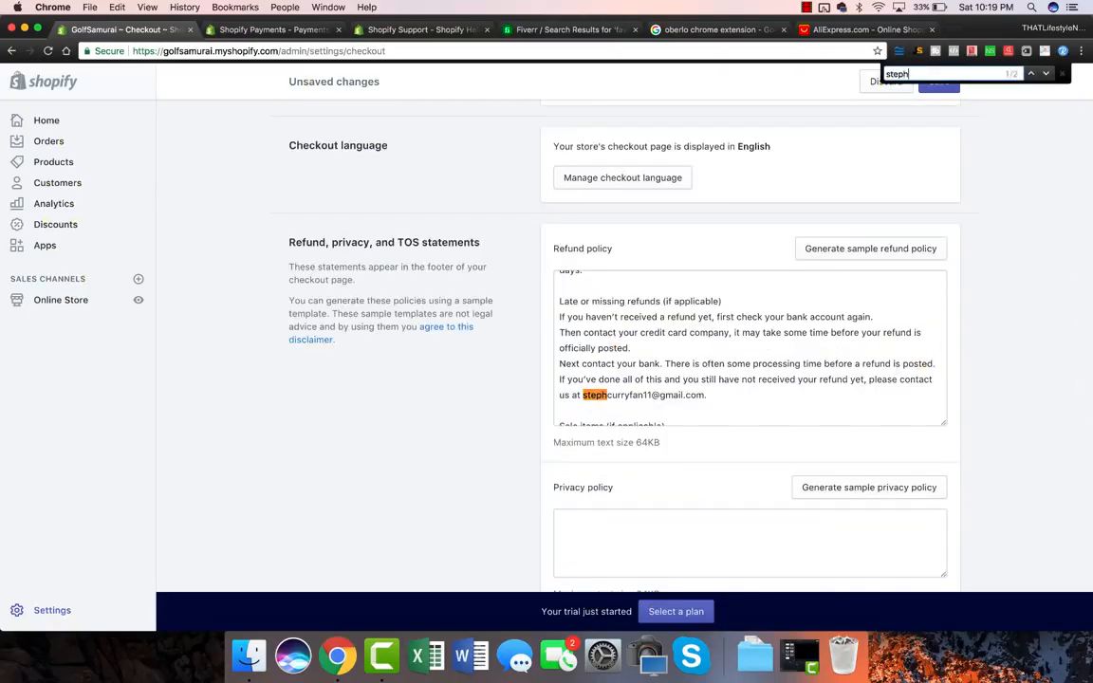
left_click_drag(583, 395, 706, 395)
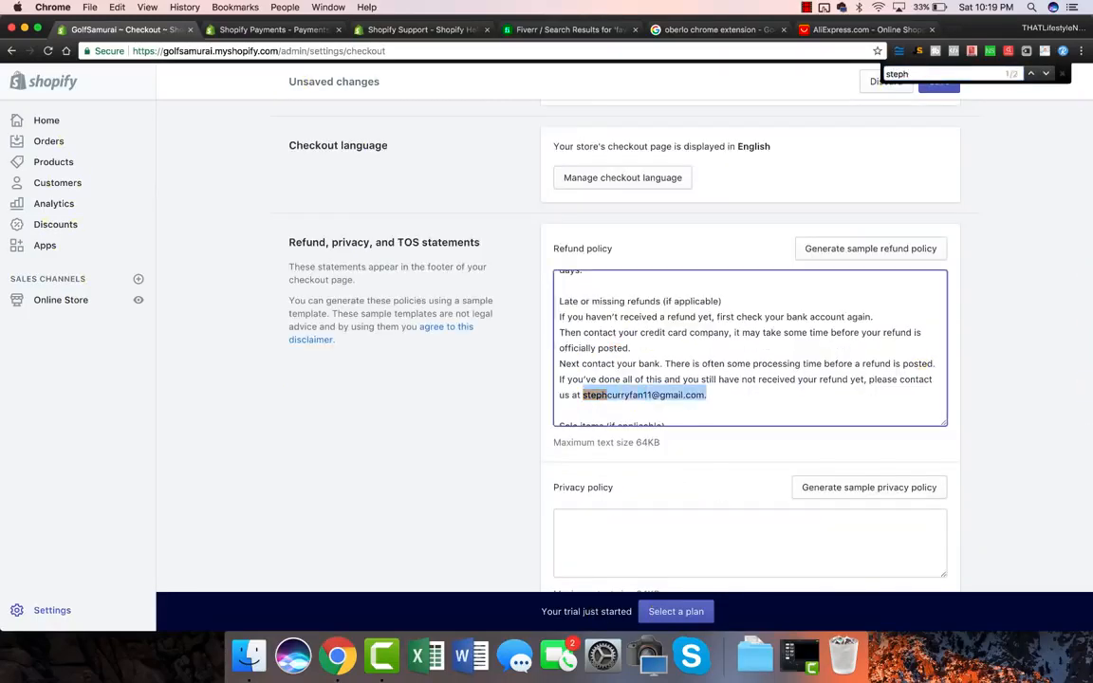
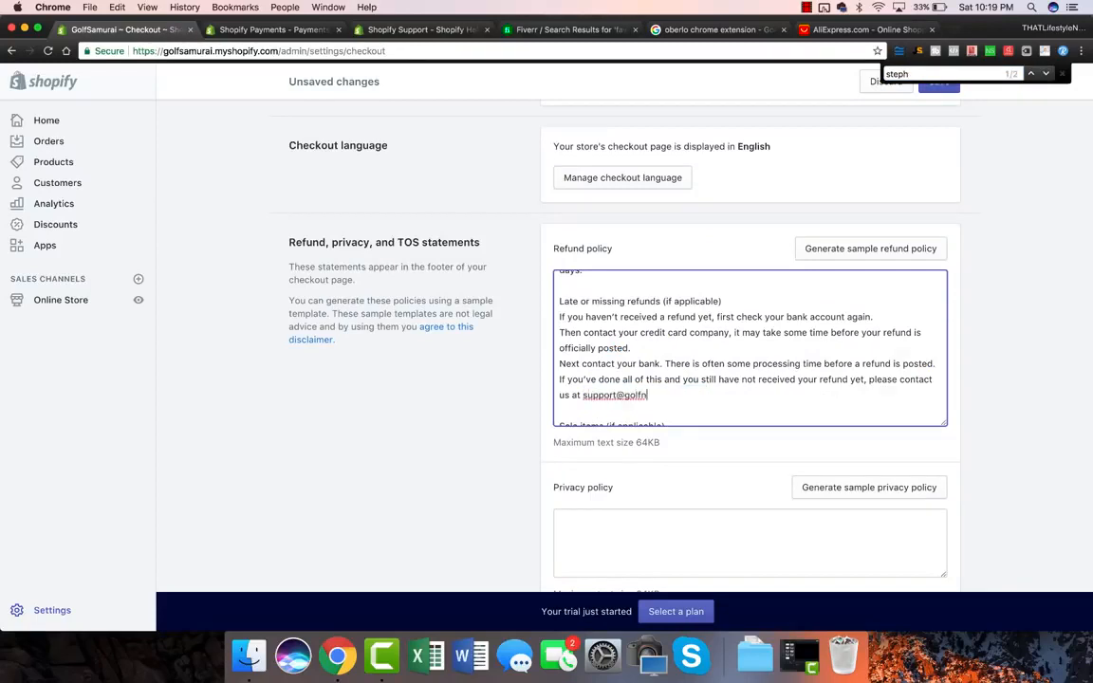
left_click_drag(582, 395, 697, 394)
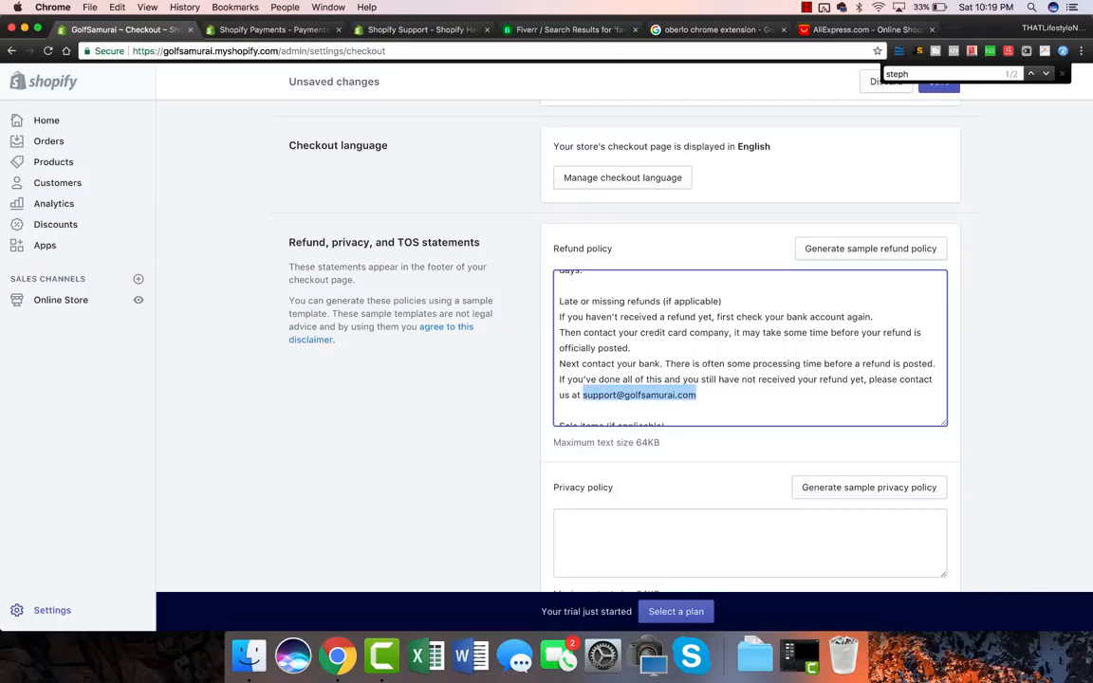
scroll(749, 348, "down", 1)
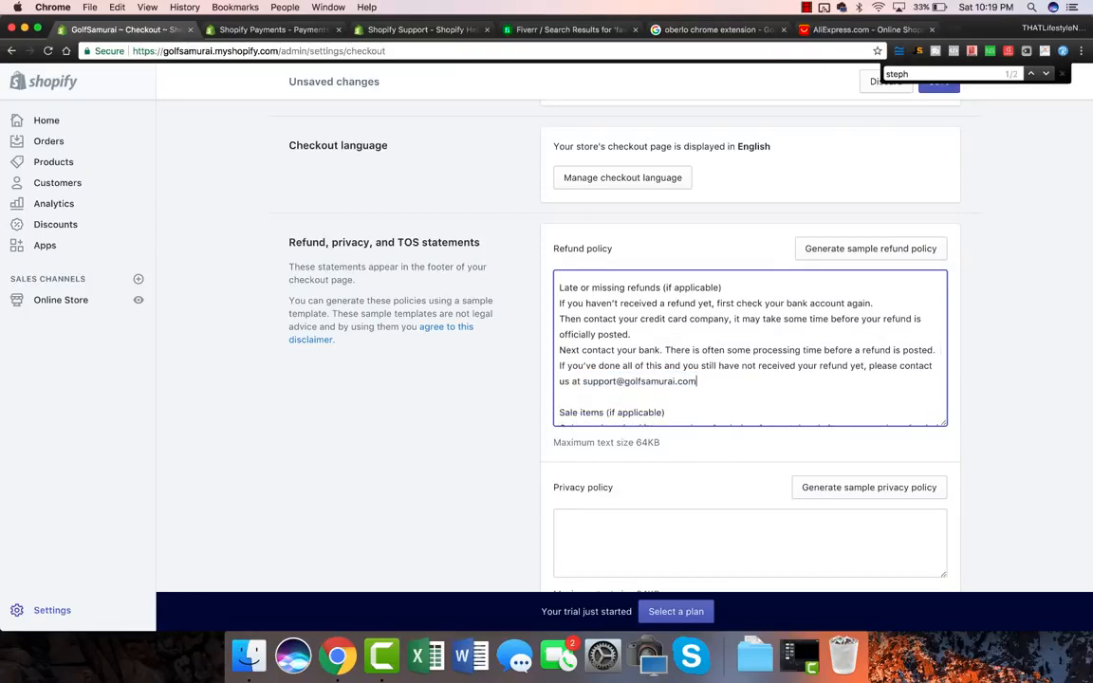
scroll(749, 332, "down", 1)
scroll(869, 329, "down", 3)
Step: Generate the sample privacy policy and locate the old personal e-mail within it
left_click(869, 329)
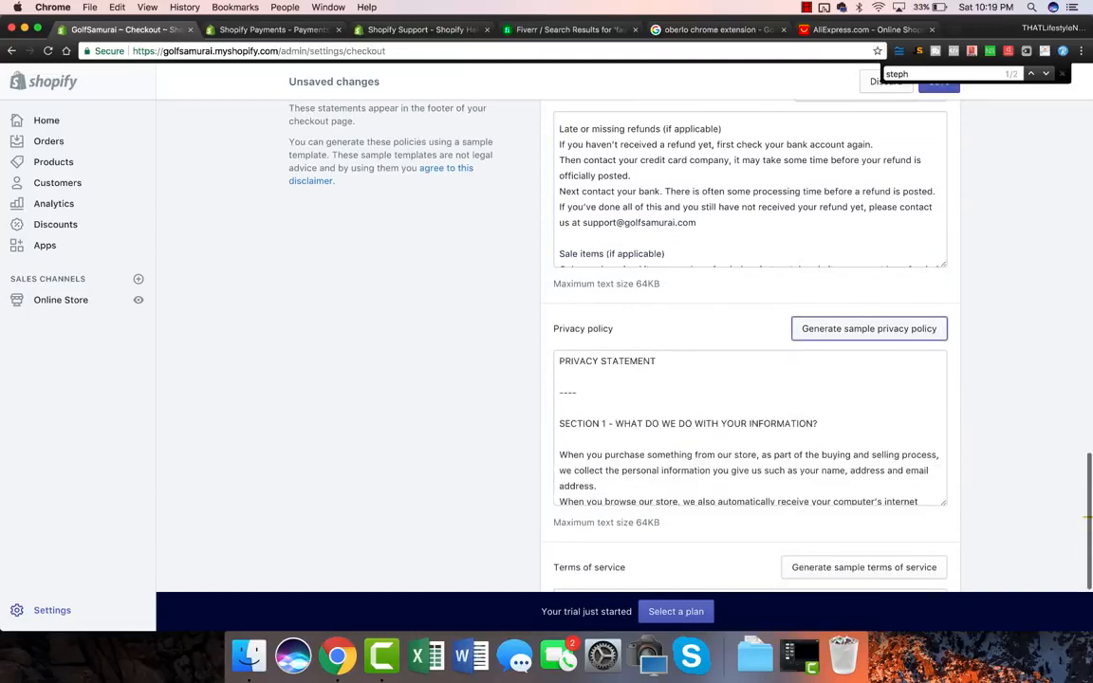
scroll(868, 330, "down", 3)
key("super+f")
type("steph")
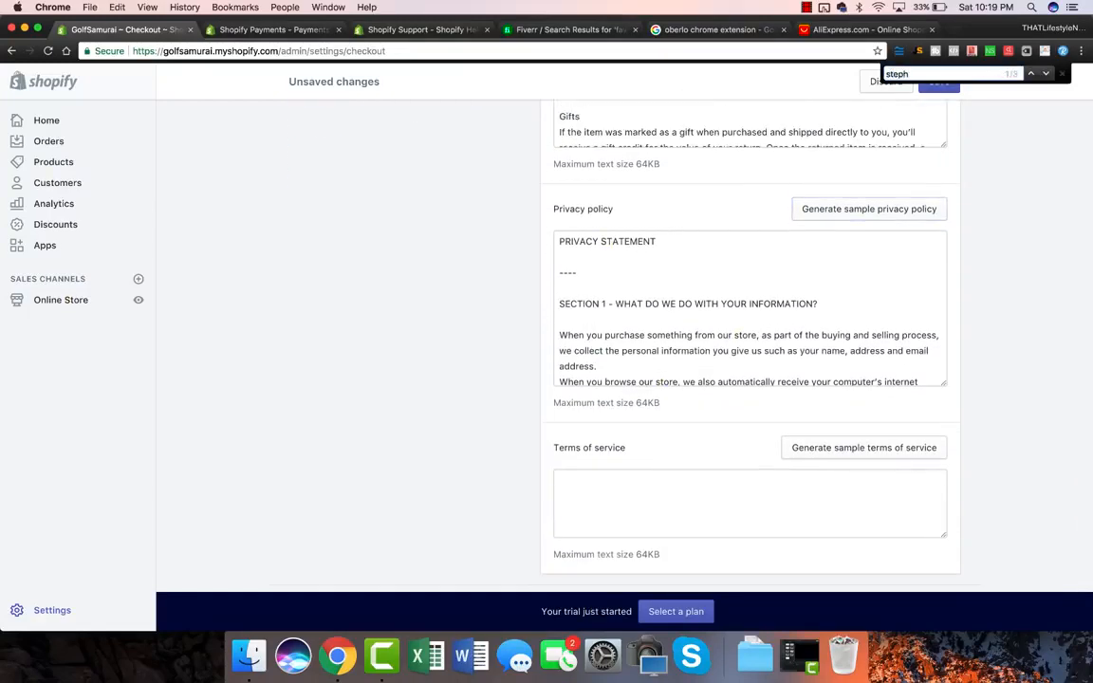
left_click(598, 366)
key("Return")
key("Return")
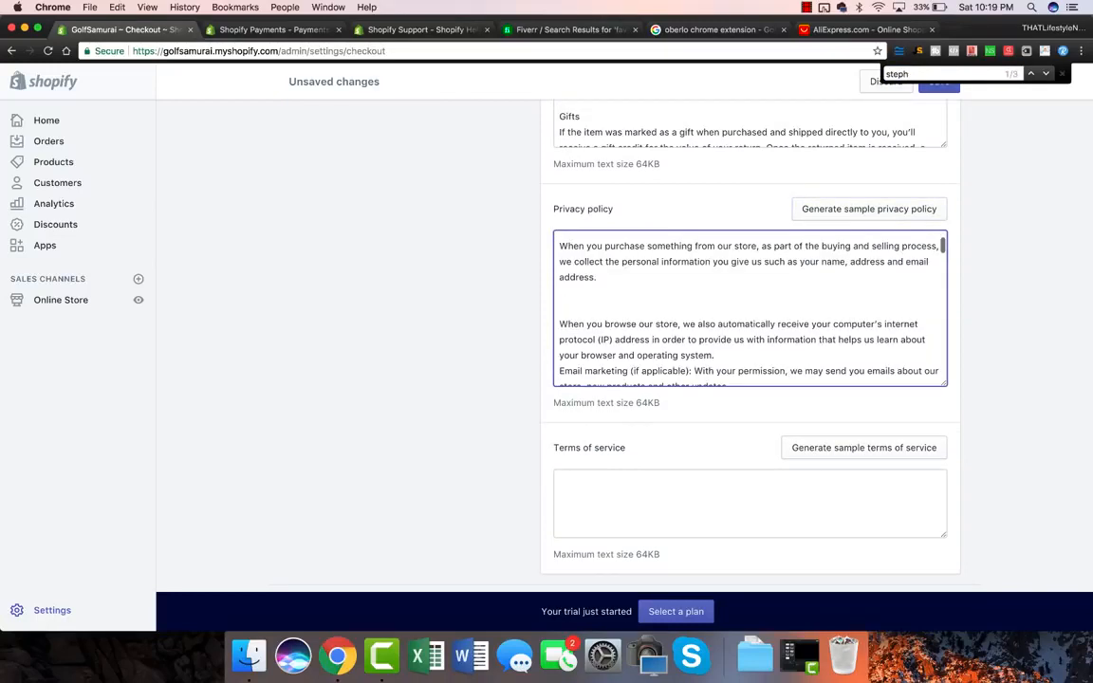
key("super+g")
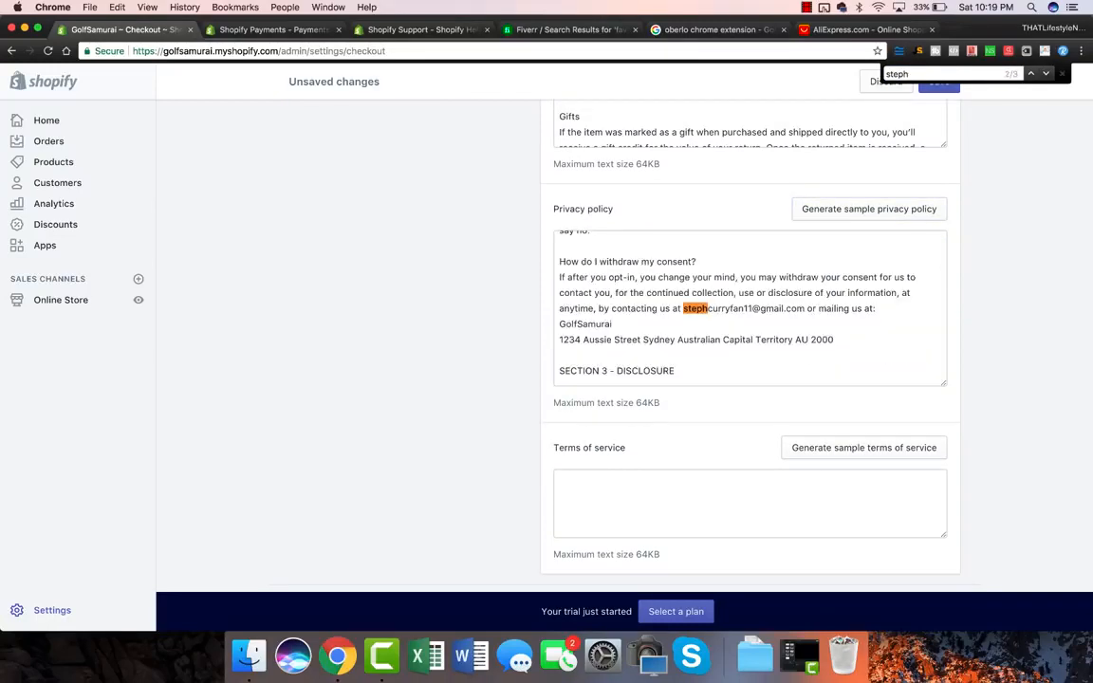
scroll(863, 447, "down", 1)
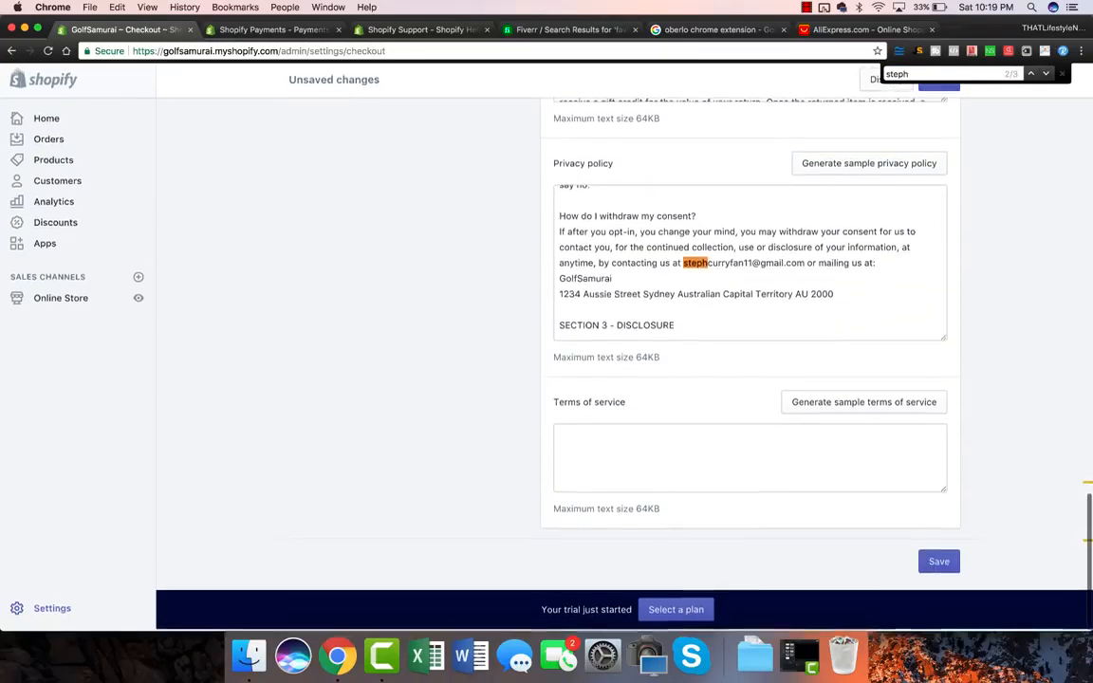
Step: Generate the sample terms of service and save the checkout settings
left_click(863, 403)
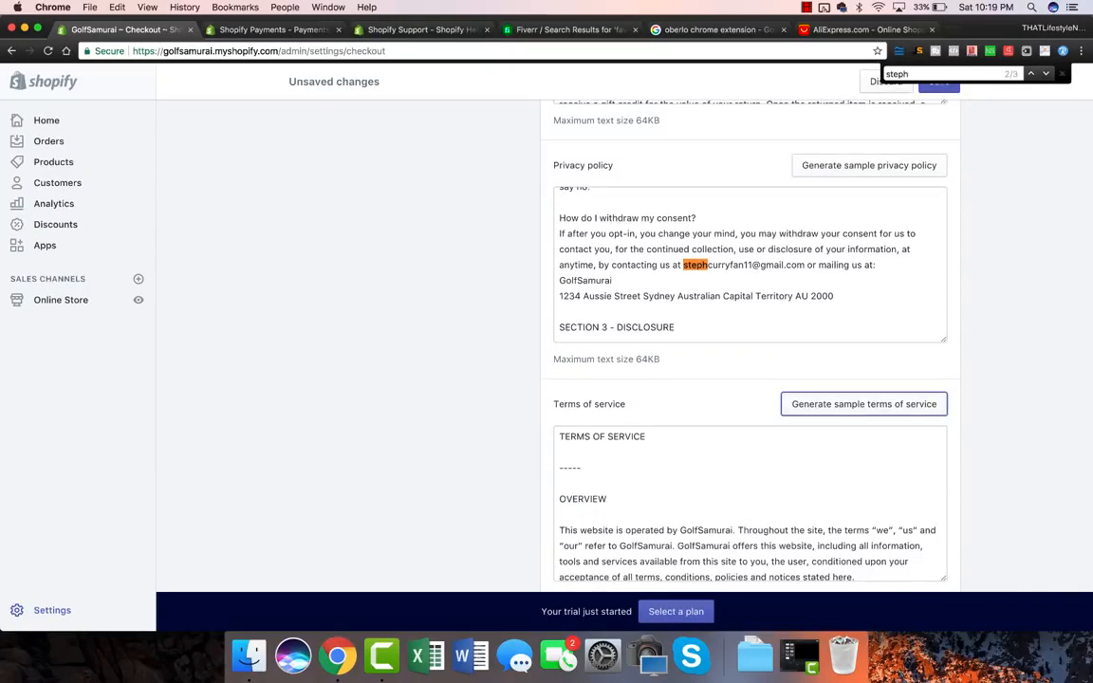
scroll(749, 341, "down", 2)
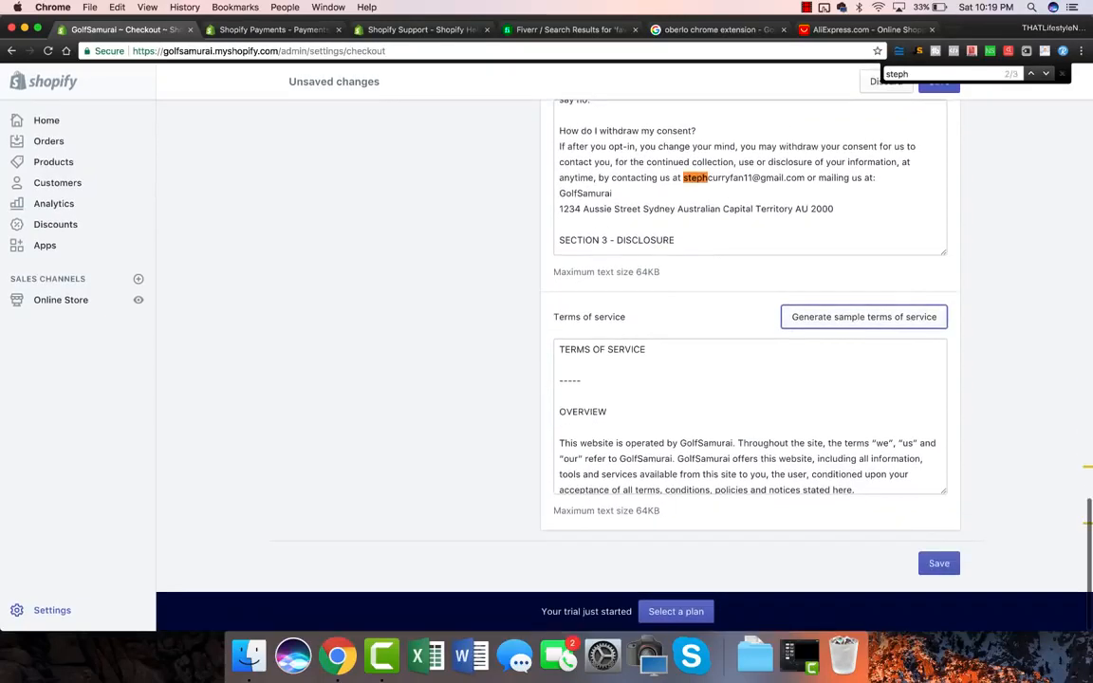
left_click(943, 569)
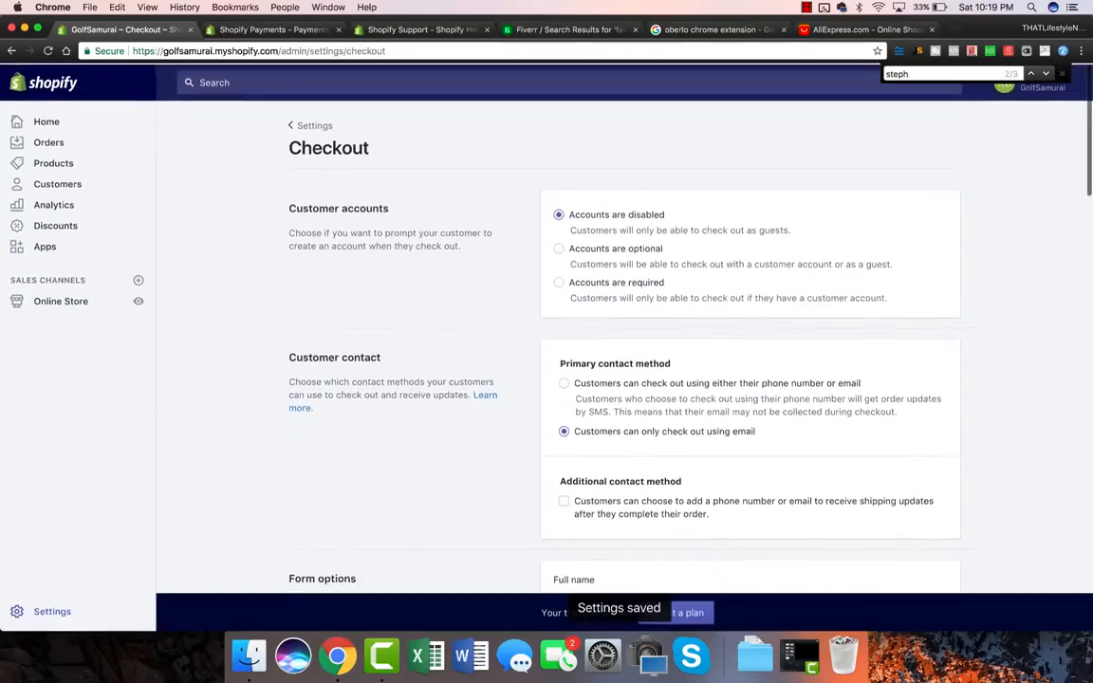
Step: Open the Taxes settings, showing Australia at 10% and Rest of World at 0%
left_click(53, 610)
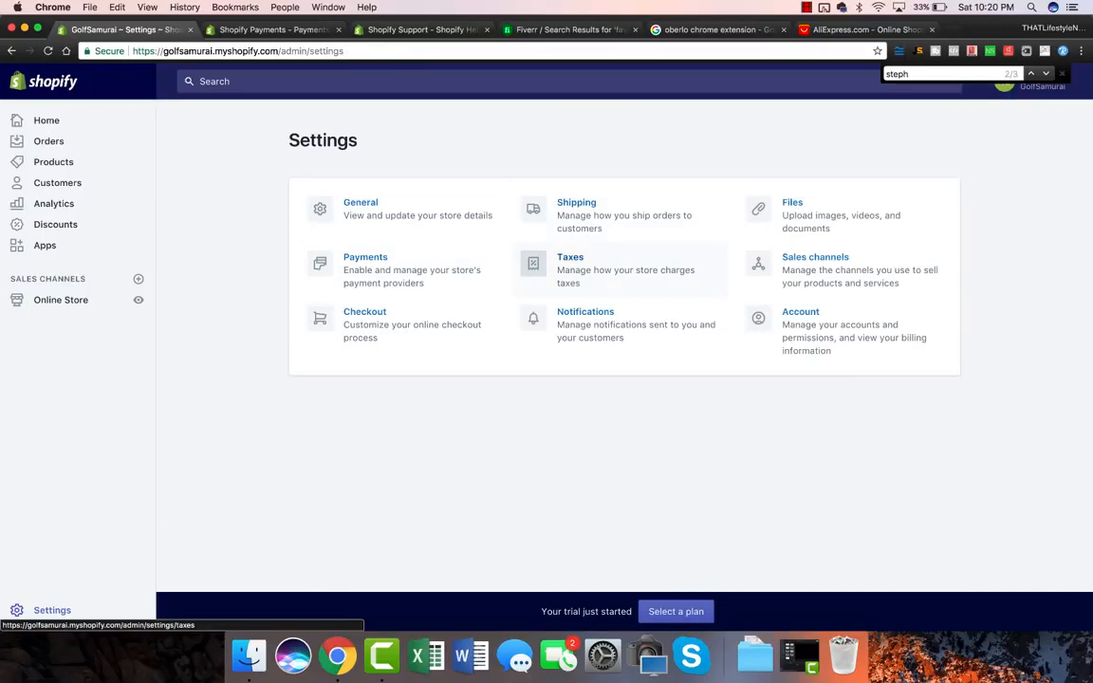
left_click(570, 258)
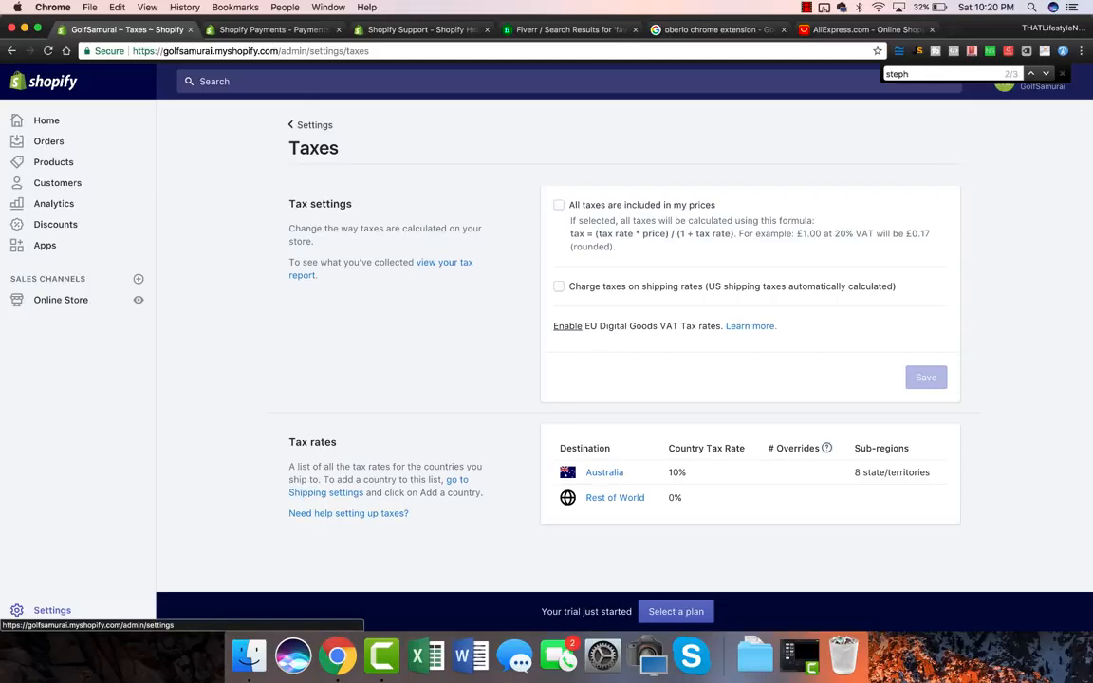
Step: Open Notifications settings and scroll through the order and shipping email templates
left_click(52, 610)
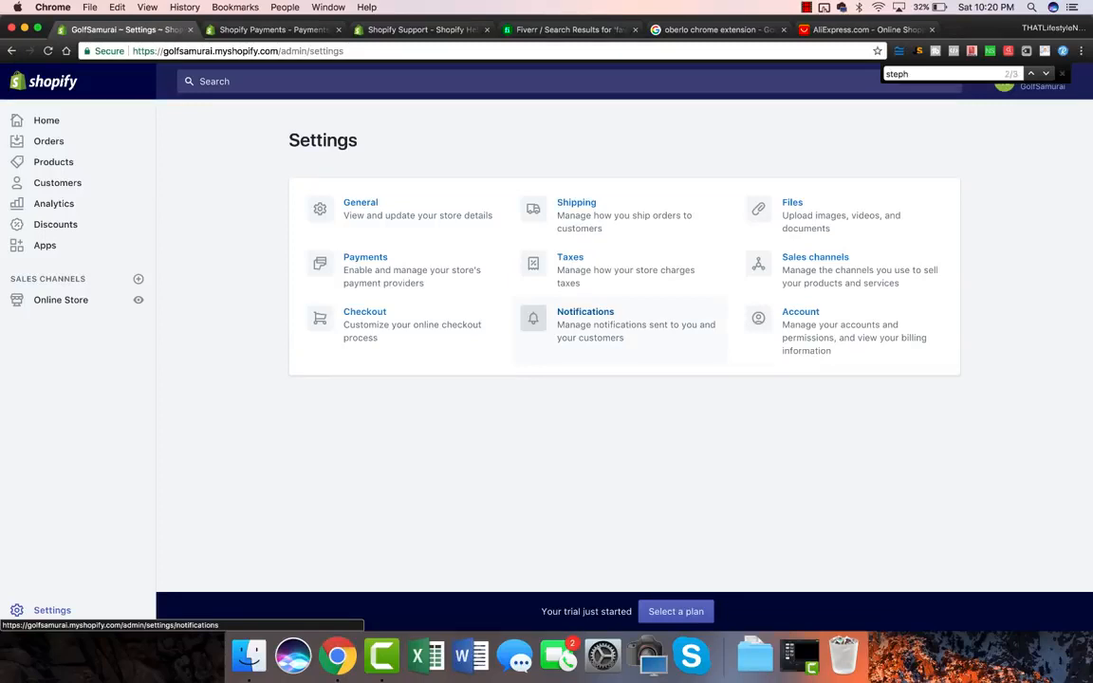
left_click(607, 325)
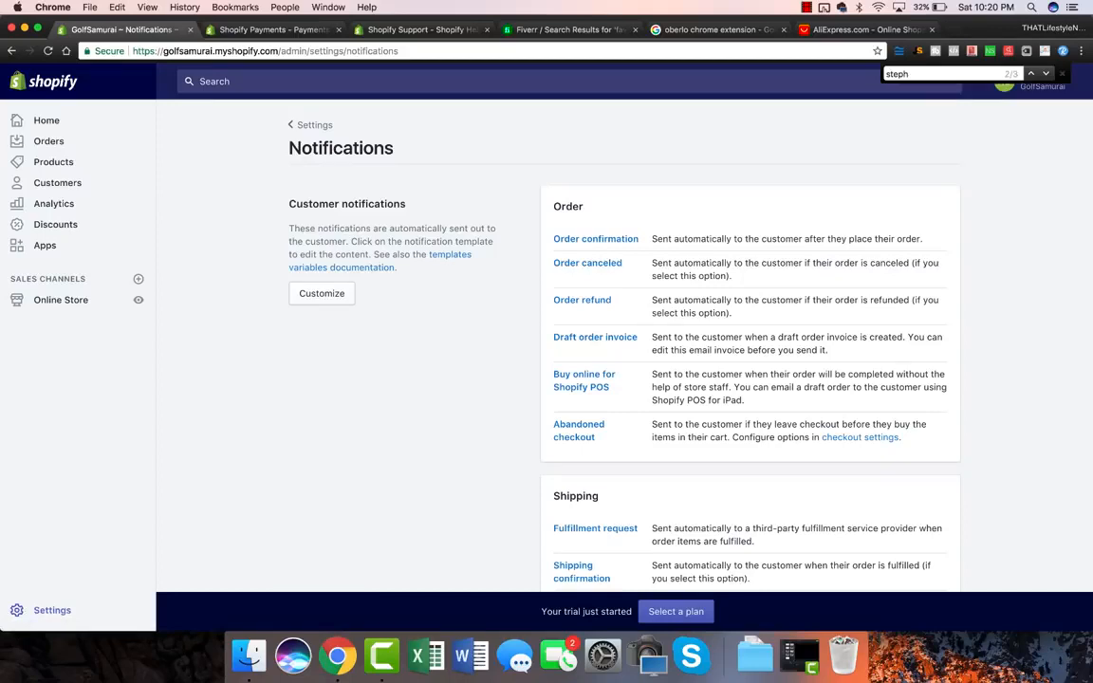
scroll(624, 360, "down", 5)
scroll(624, 360, "down", 10)
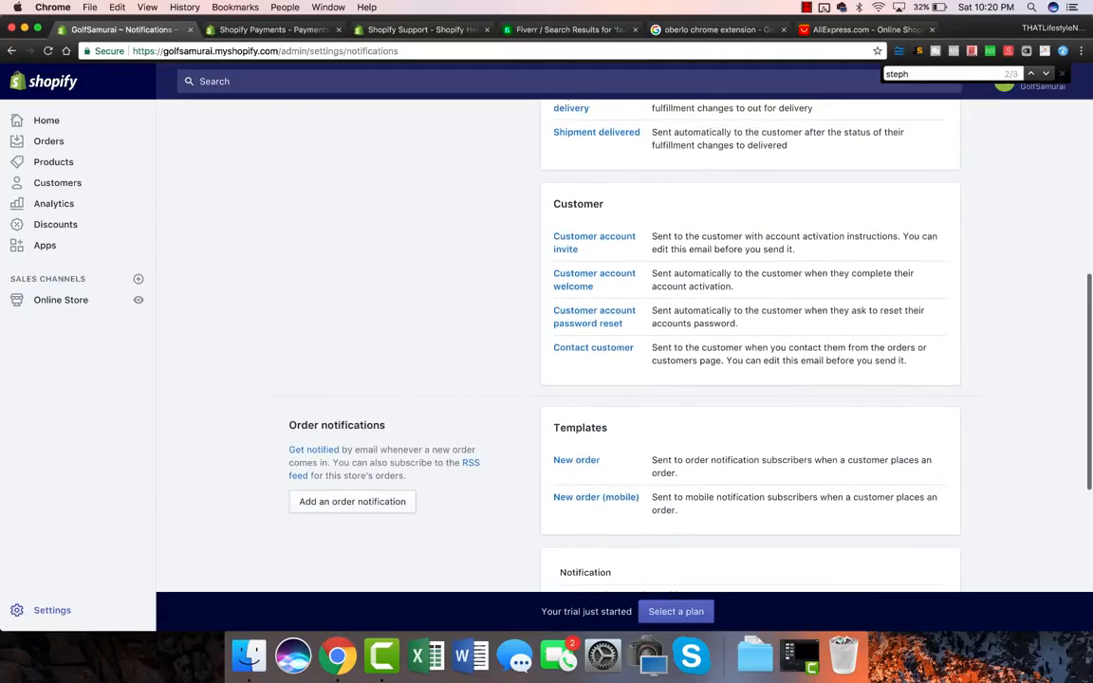
scroll(624, 361, "down", 3)
scroll(624, 360, "up", 15)
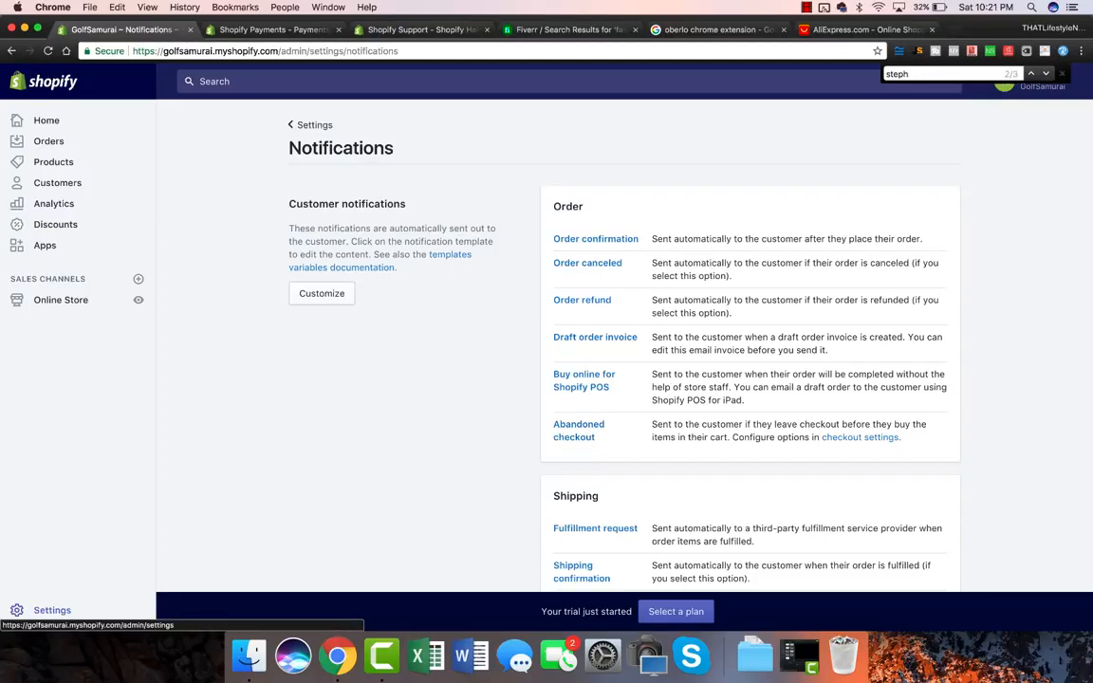
Step: View the Shipping settings with the store origin and Rest of World zone, then switch to AliExpress
left_click(310, 124)
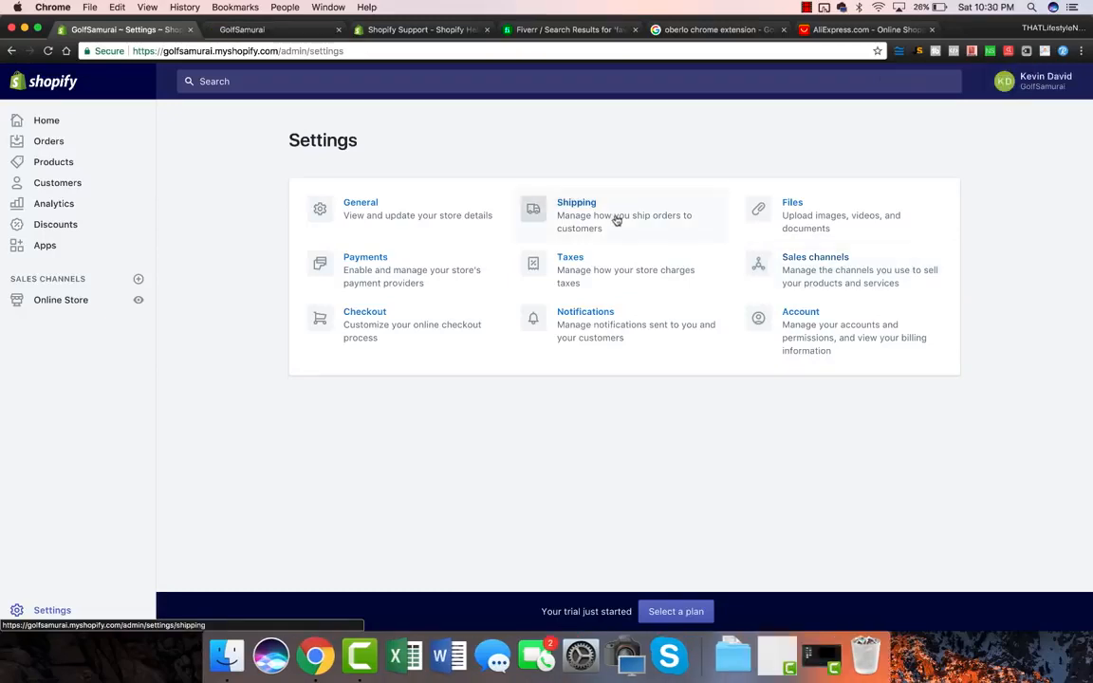
left_click(616, 217)
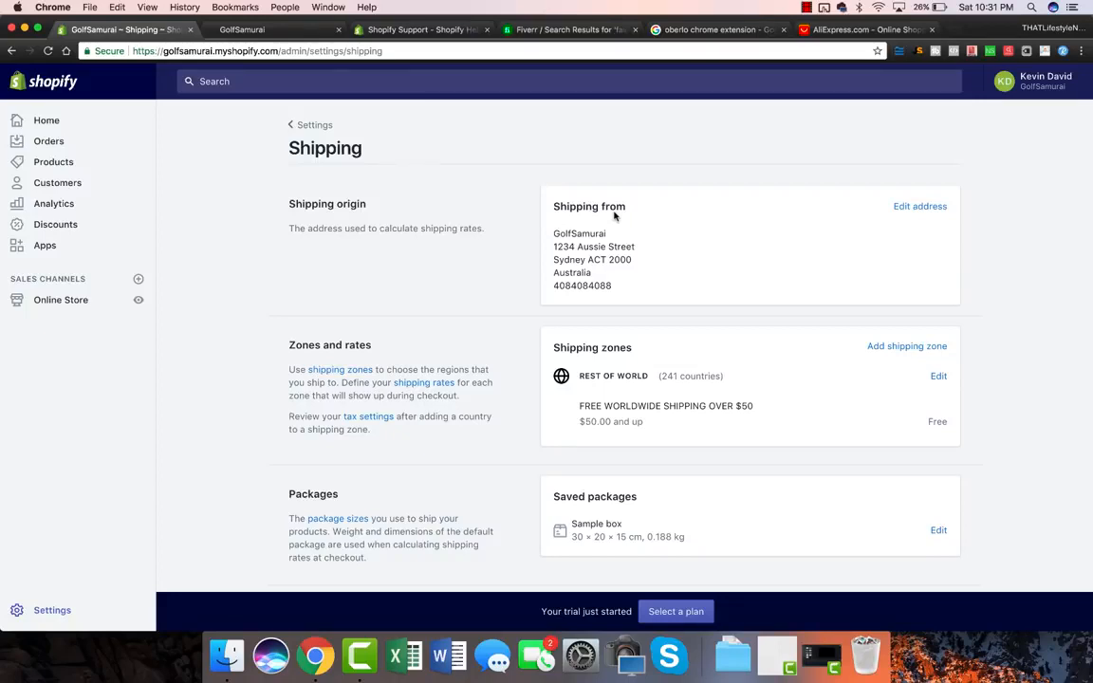
left_click(859, 29)
Step: Search AliExpress for 'mens polo' and highlight the red long-sleeve polo's US $11.83 price
type("mens polo")
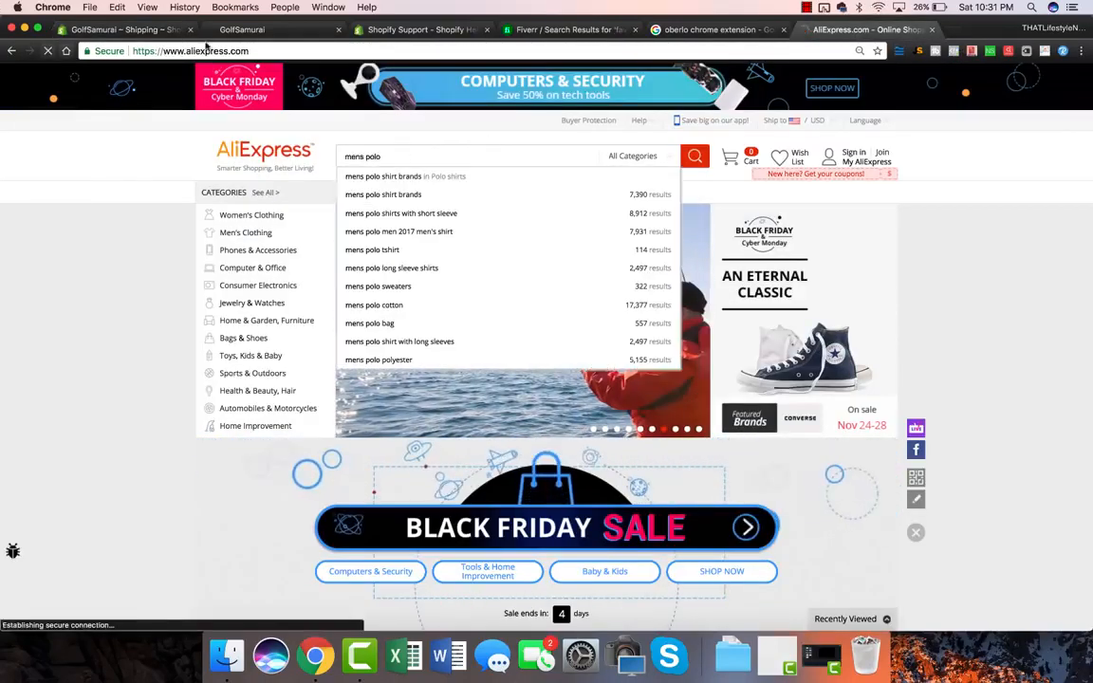
key("Return")
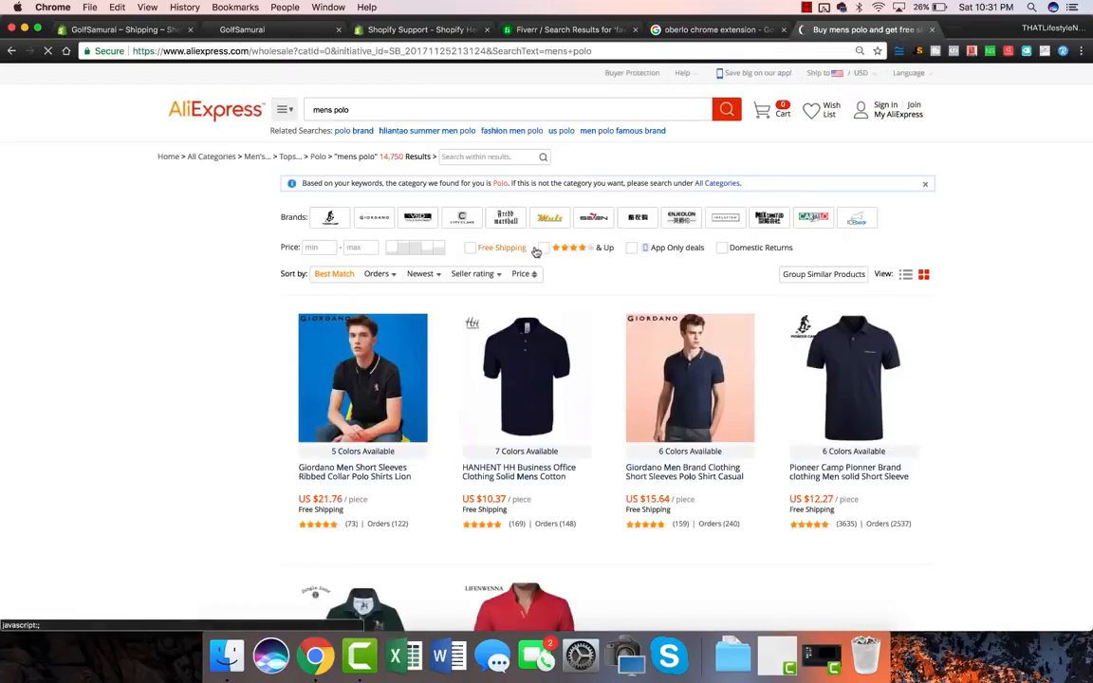
scroll(706, 225, "down", 4)
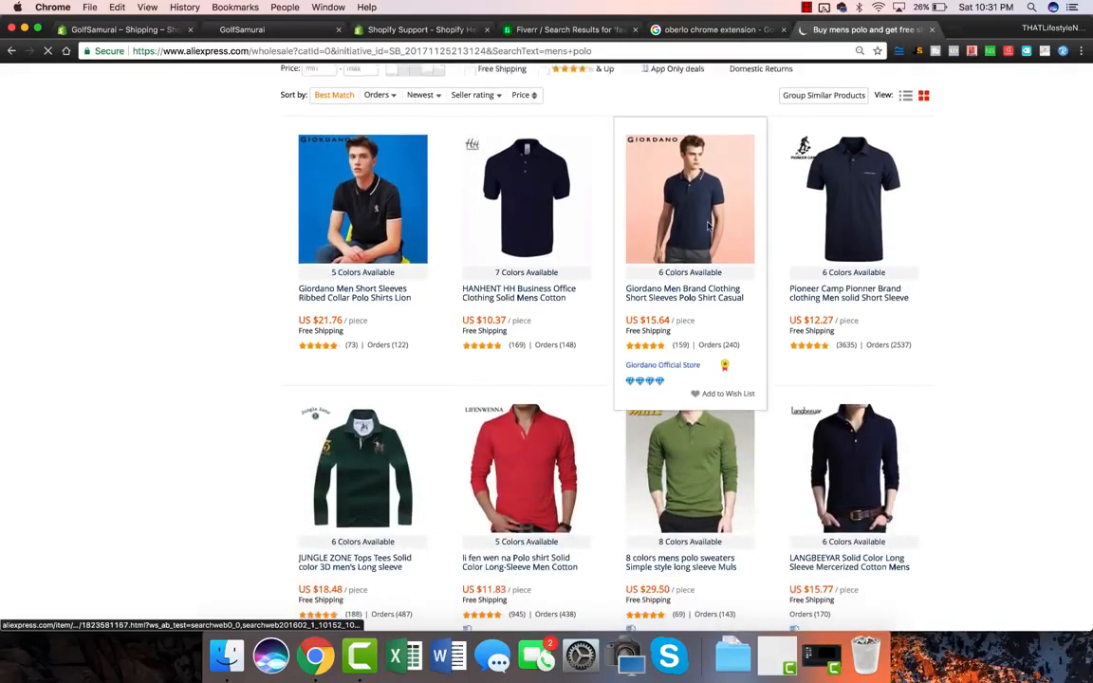
scroll(707, 225, "down", 2)
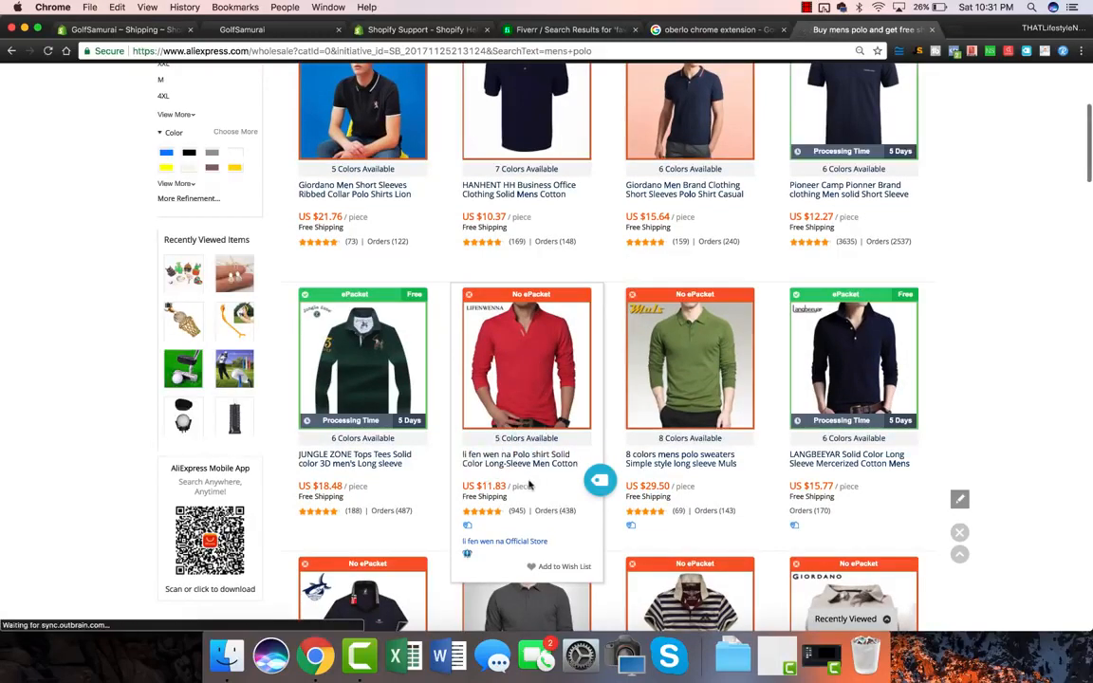
left_click_drag(505, 485, 461, 486)
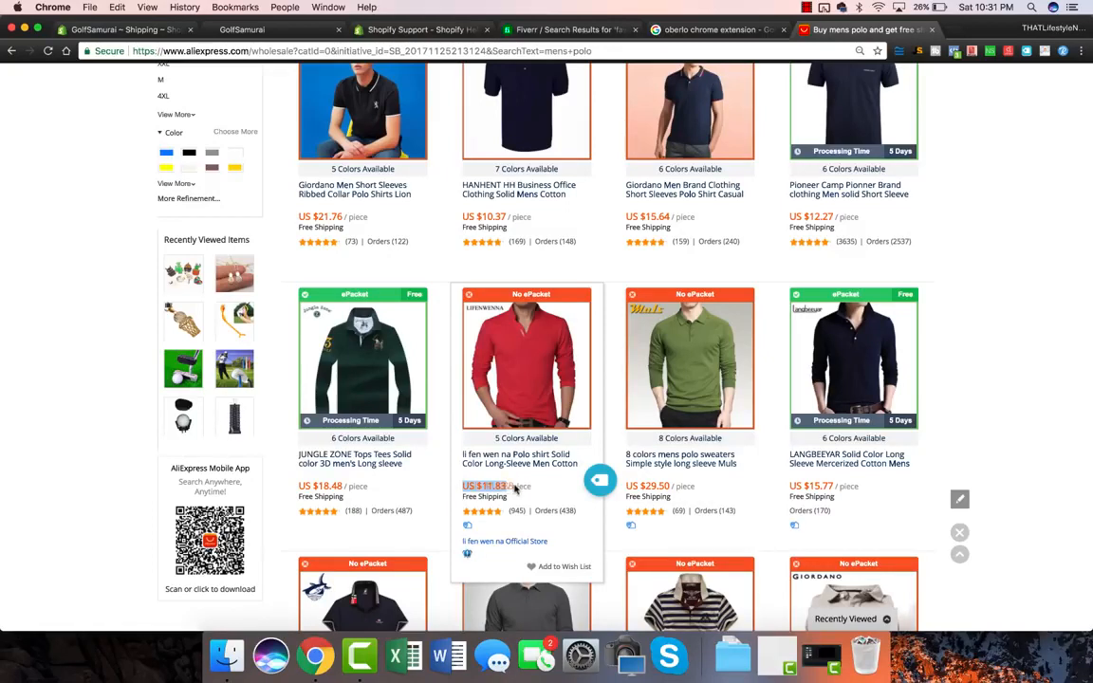
left_click_drag(532, 491, 462, 485)
left_click(463, 488)
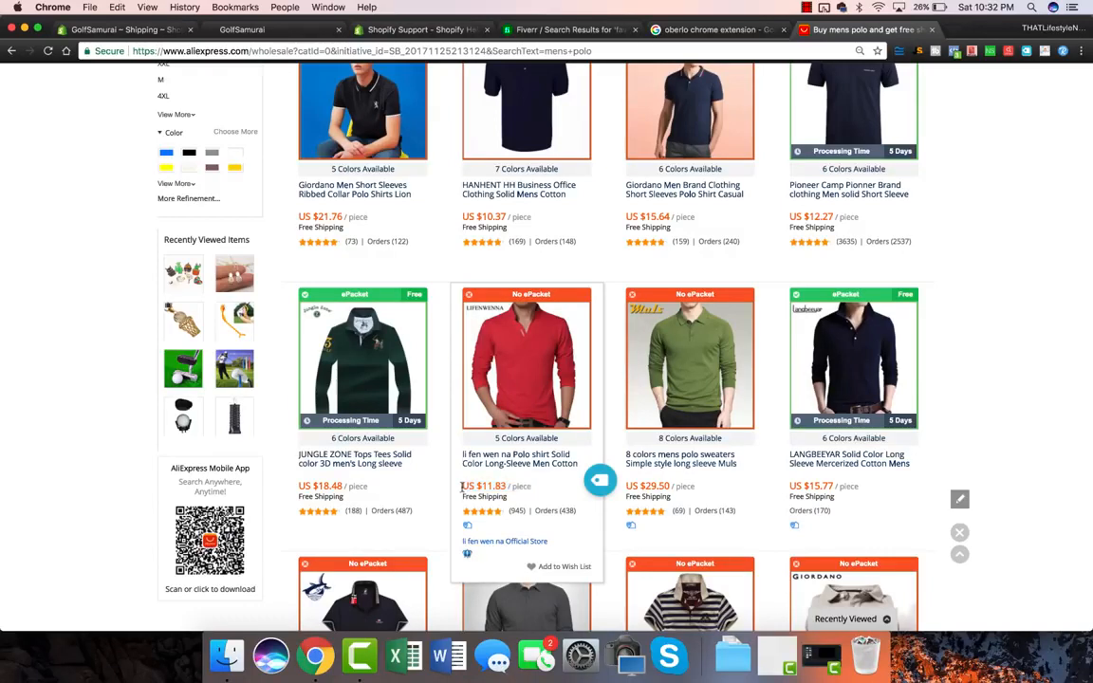
left_click_drag(463, 488, 536, 486)
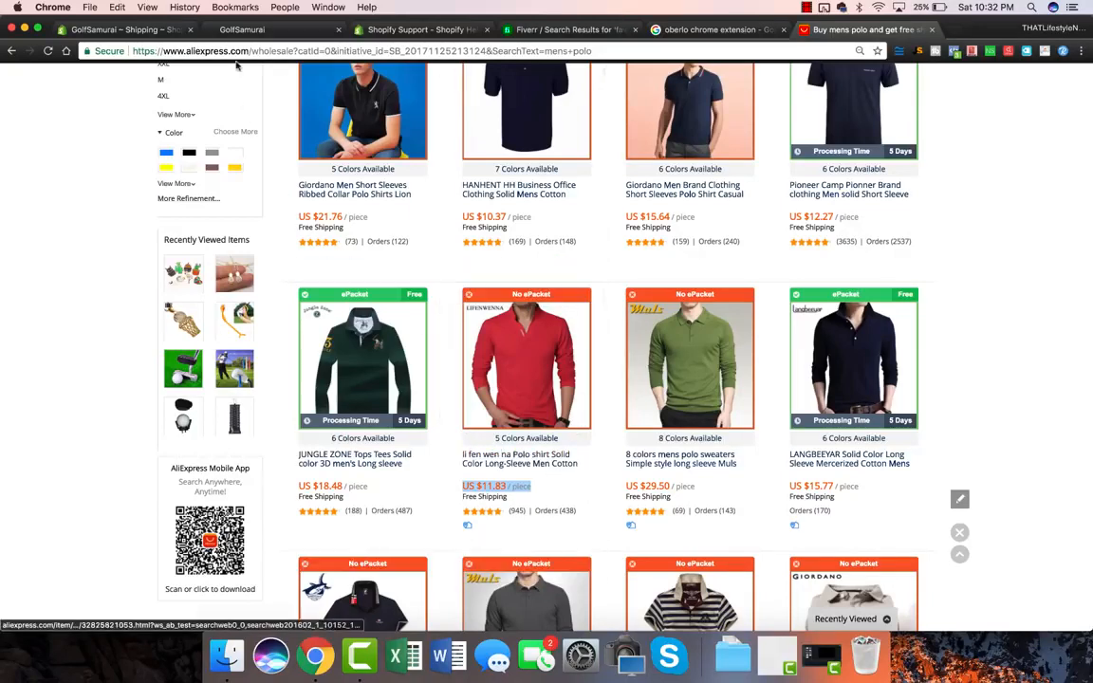
Step: Back in Shopify's shipping settings, delete the Rest of World zone and confirm it
left_click(126, 30)
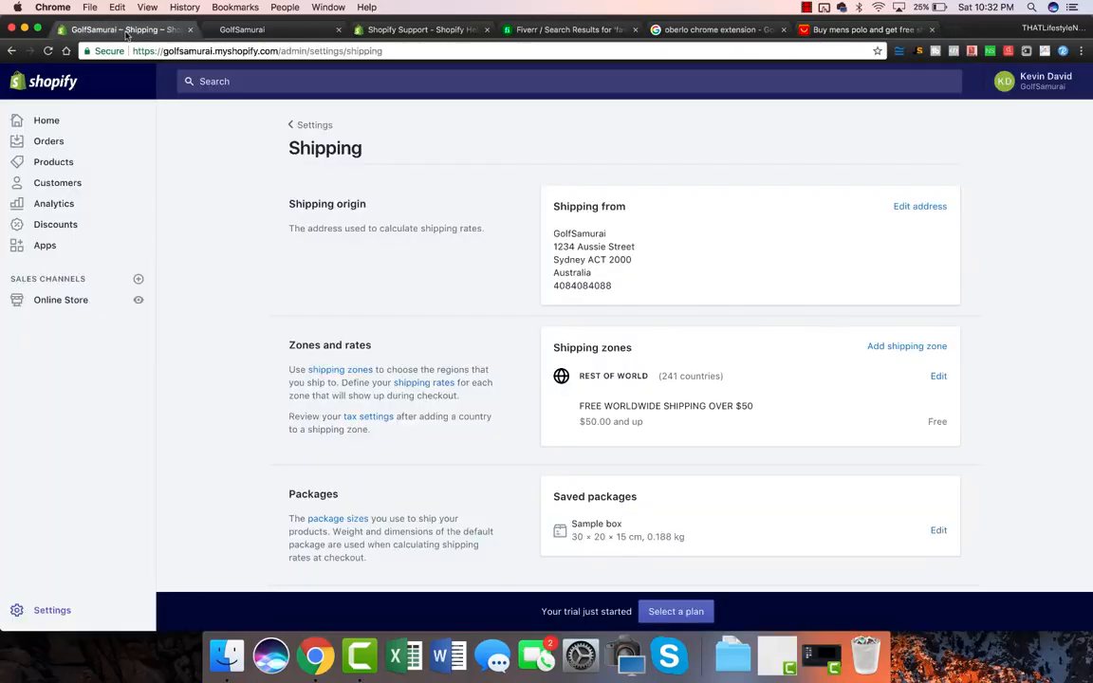
left_click(938, 375)
left_click(564, 370)
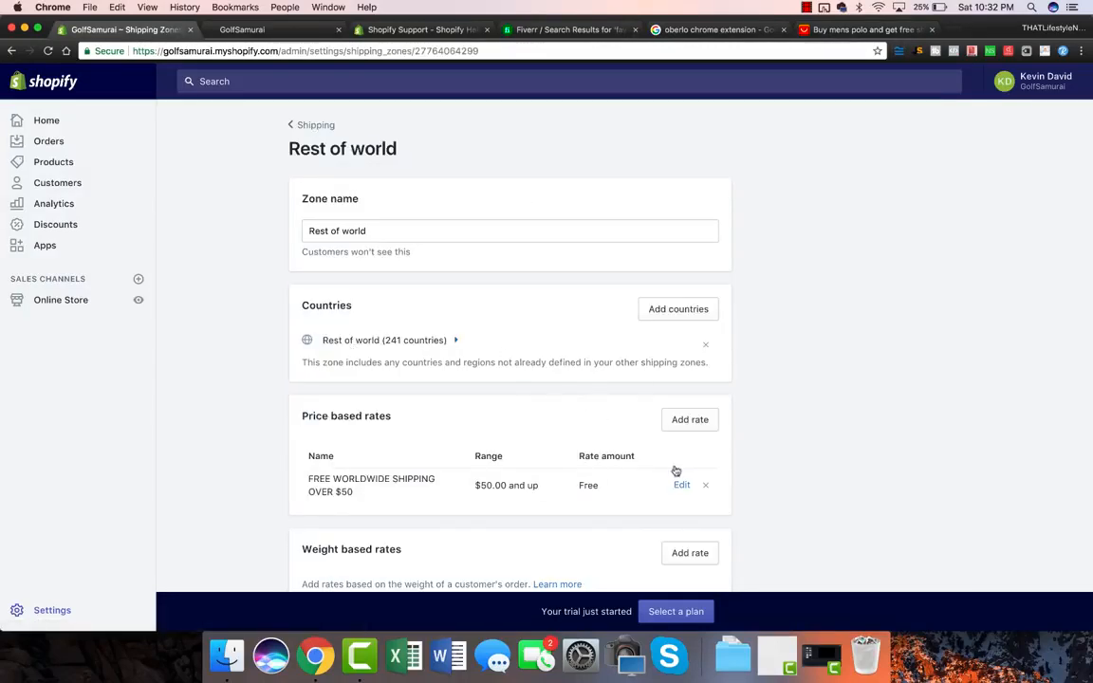
scroll(697, 485, "down", 5)
left_click(305, 484)
left_click(696, 415)
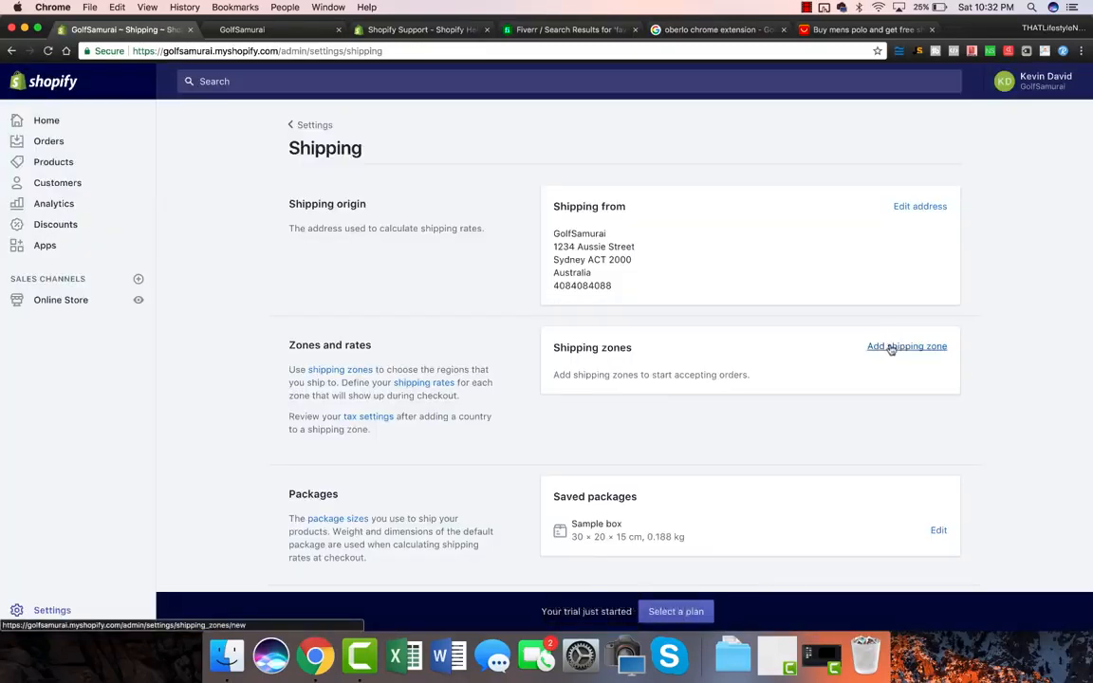
Step: Create a new shipping zone named 'big 4 free shipping over 50'
left_click(935, 352)
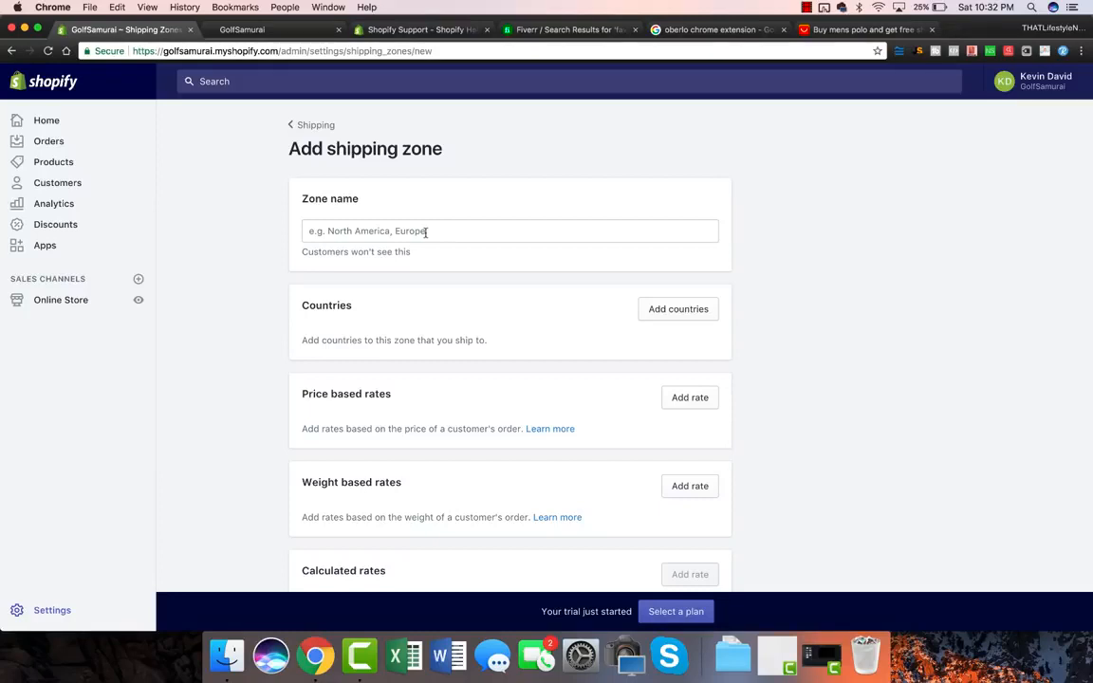
left_click(425, 232)
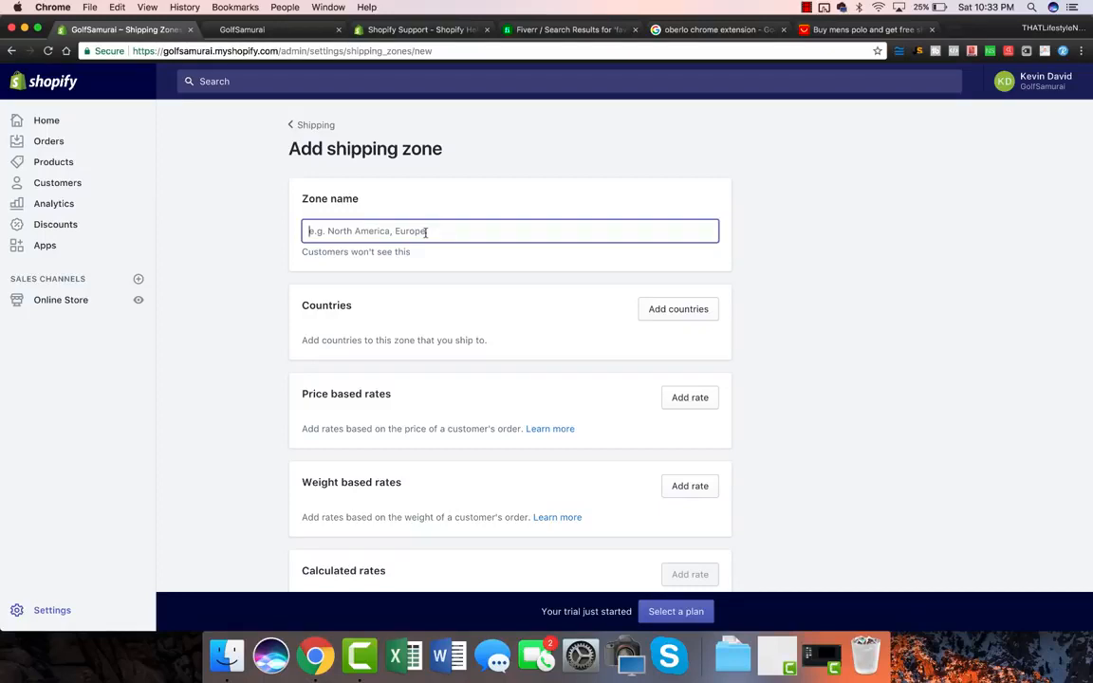
type("united st")
key("super+a")
type("big 4")
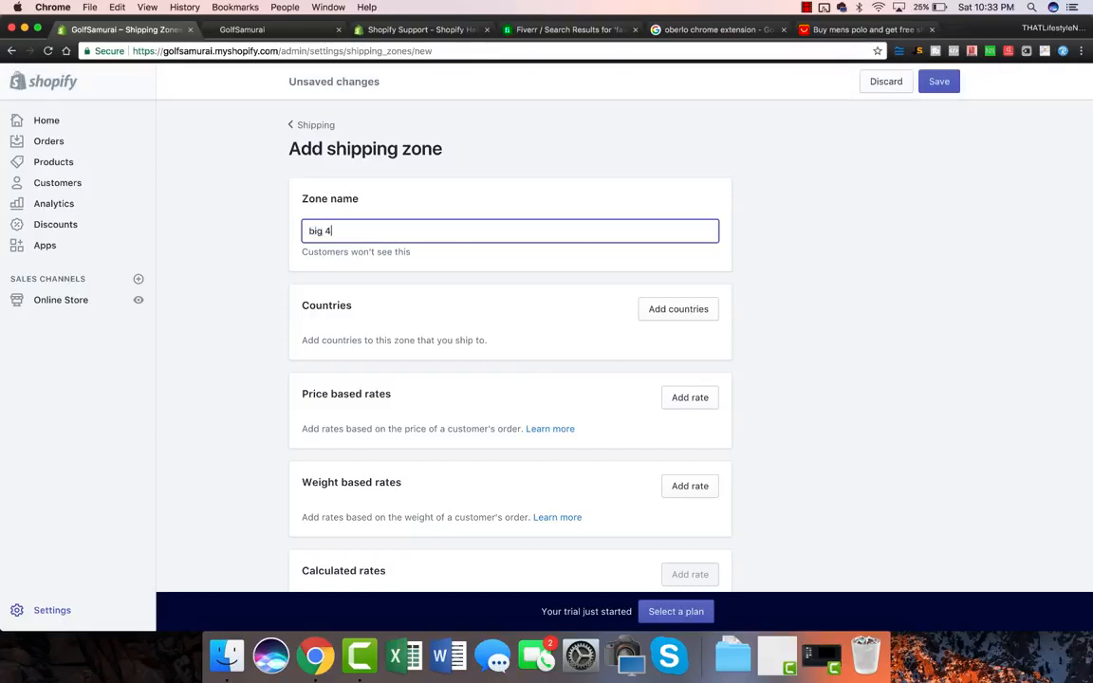
type(" free shipoping ov")
key("BackSpace")
key("BackSpace")
key("BackSpace")
key("BackSpace")
key("BackSpace")
type("ping over 50")
Step: Add United States to the zone's countries
left_click(676, 311)
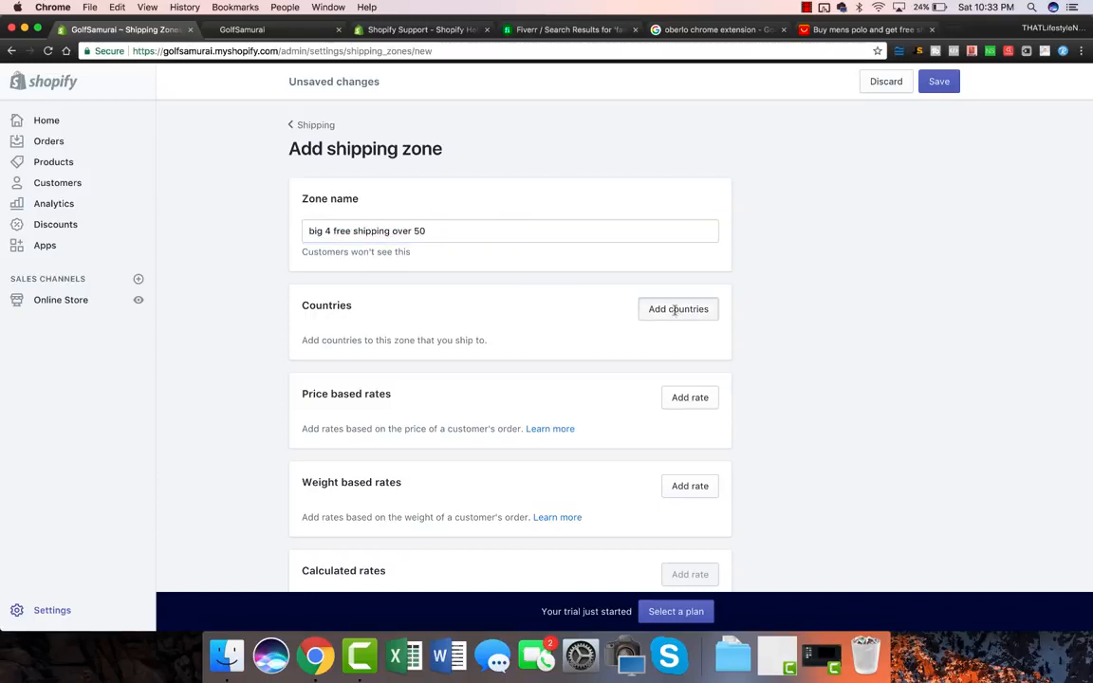
left_click(452, 173)
type("united stat")
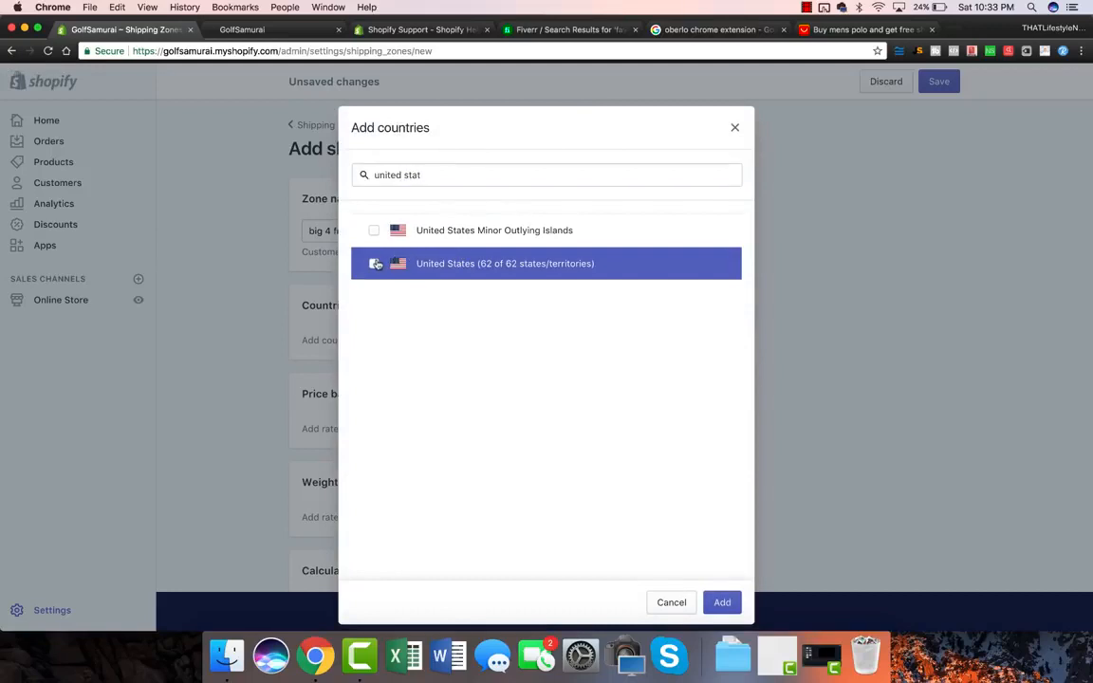
left_click(375, 264)
left_click(721, 603)
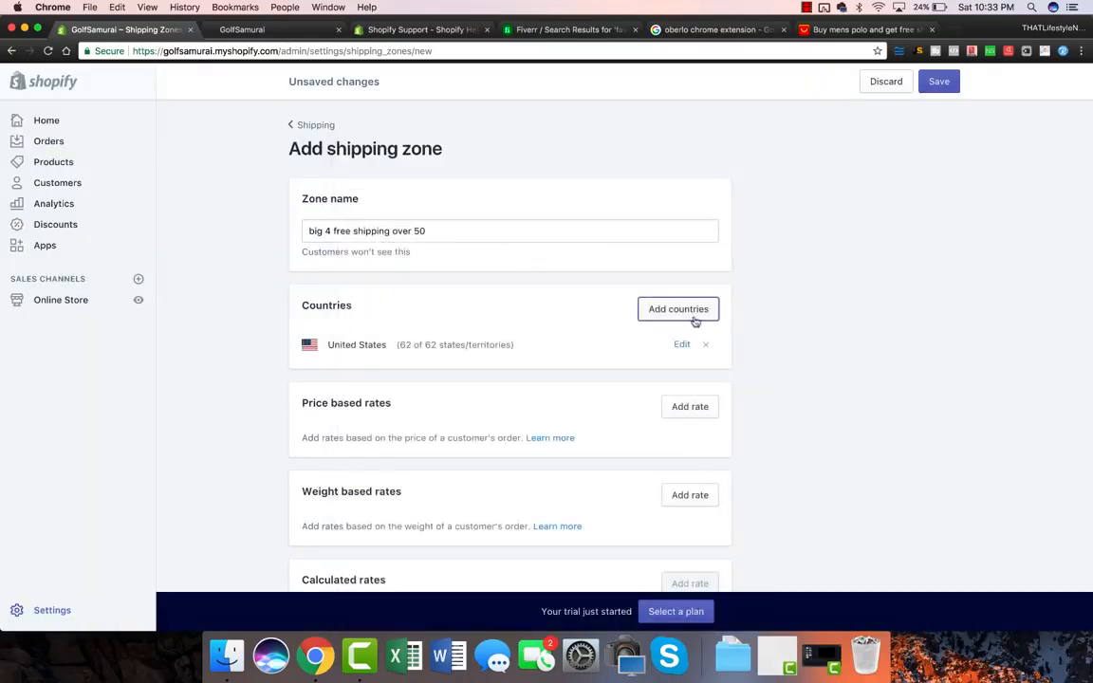
Step: Add Australia, United Kingdom and Canada to the zone as well
left_click(691, 316)
left_click(446, 172)
type("aus")
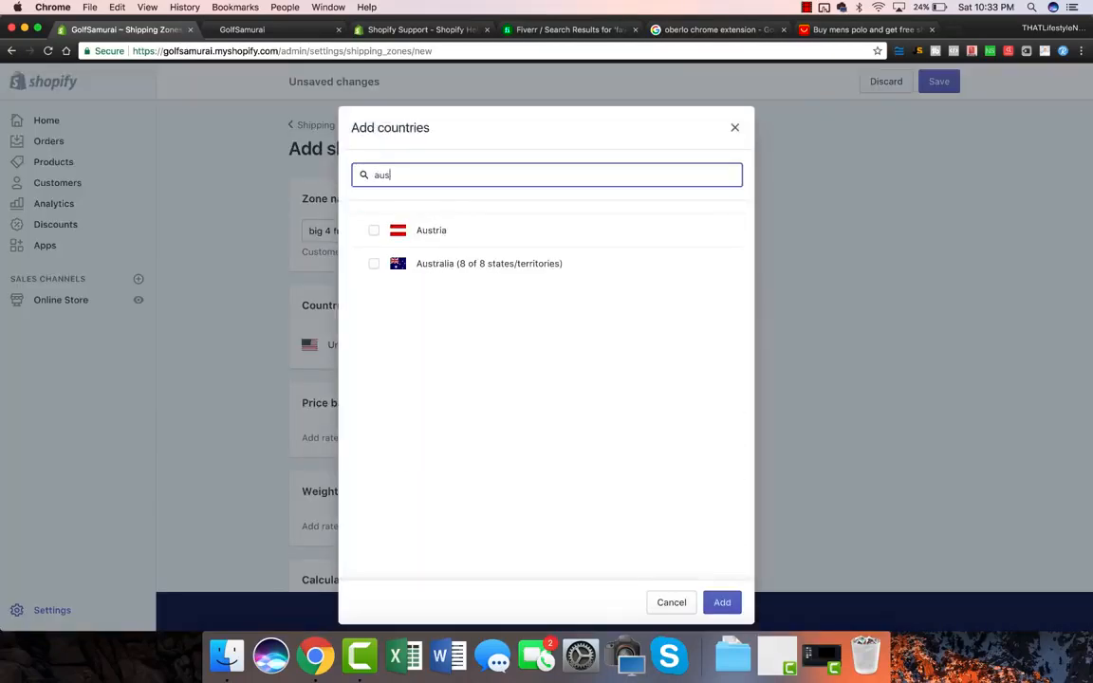
type("t")
left_click(417, 265)
double_click(399, 175)
type("uniked")
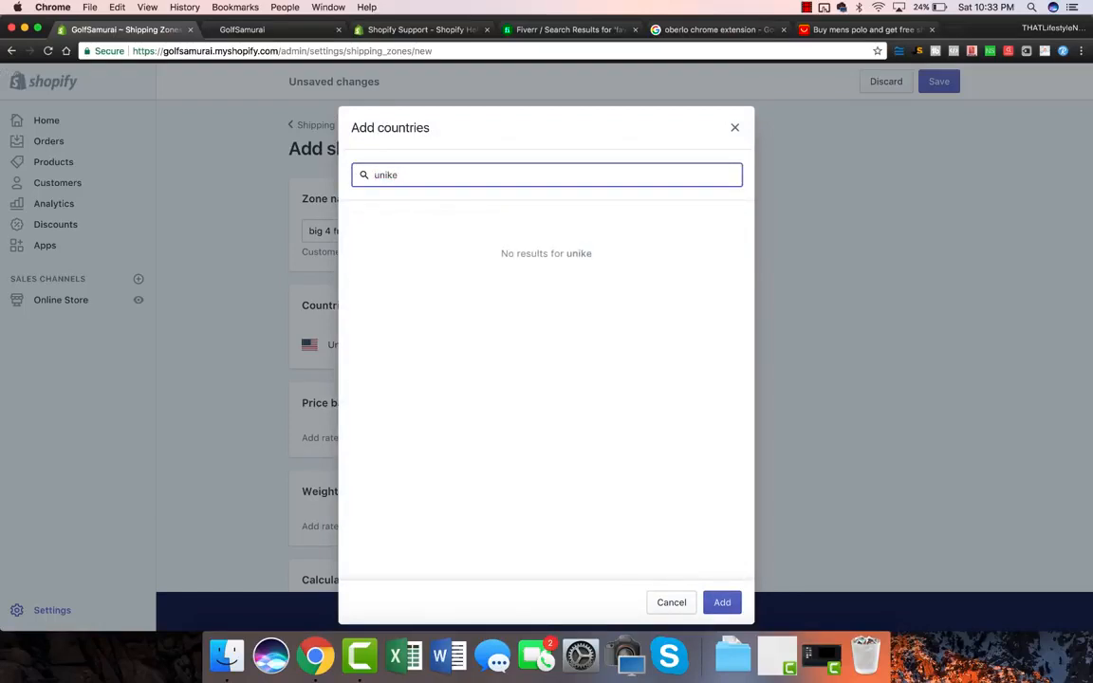
key("BackSpace")
key("BackSpace")
key("BackSpace")
type("ted")
left_click(418, 264)
double_click(410, 175)
type("canada")
left_click(374, 230)
left_click(722, 602)
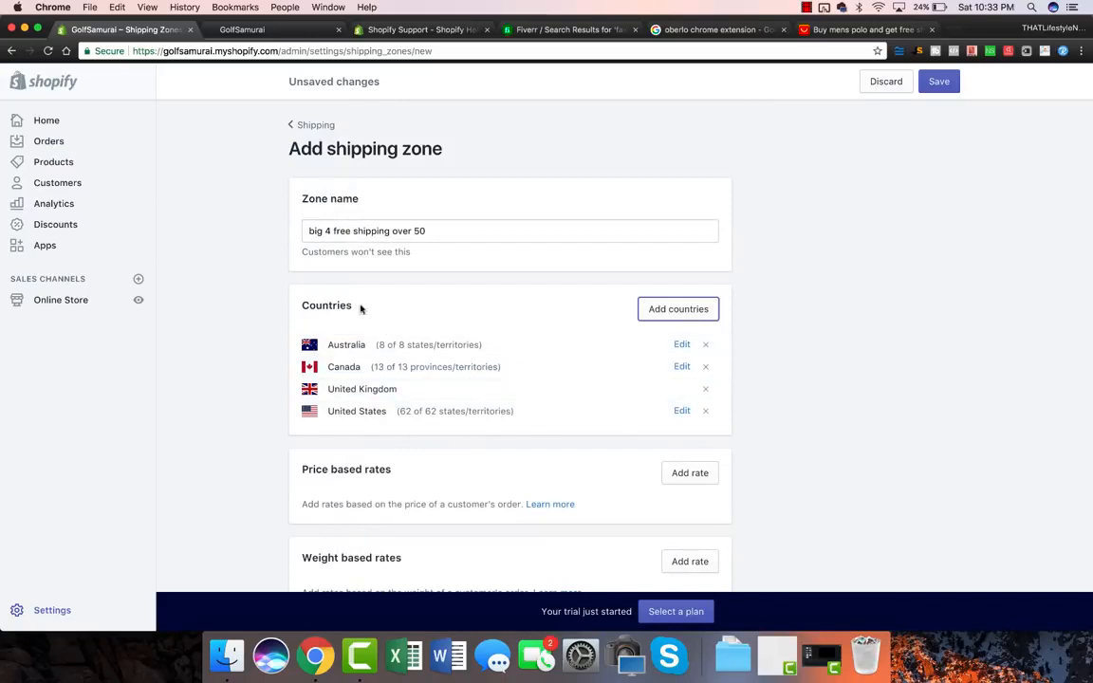
scroll(281, 334, "down", 3)
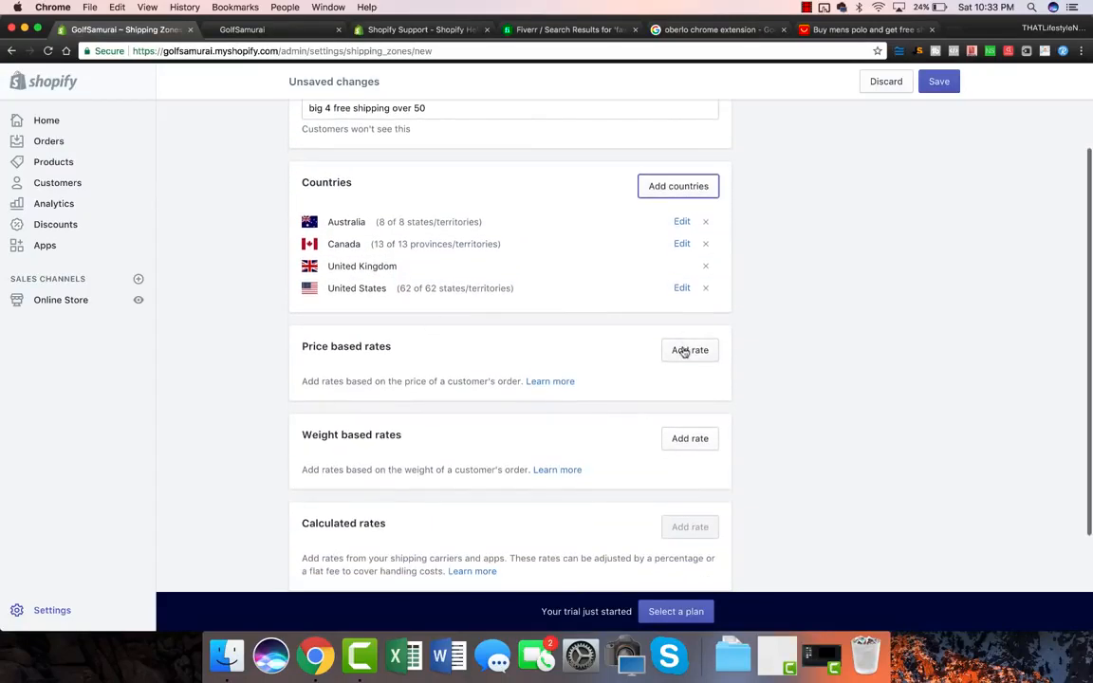
Step: Create a free price-based rate 'FREE GLOBAL SHIPPING' with a 50 minimum order, then save the zone
left_click(685, 351)
left_click(415, 363)
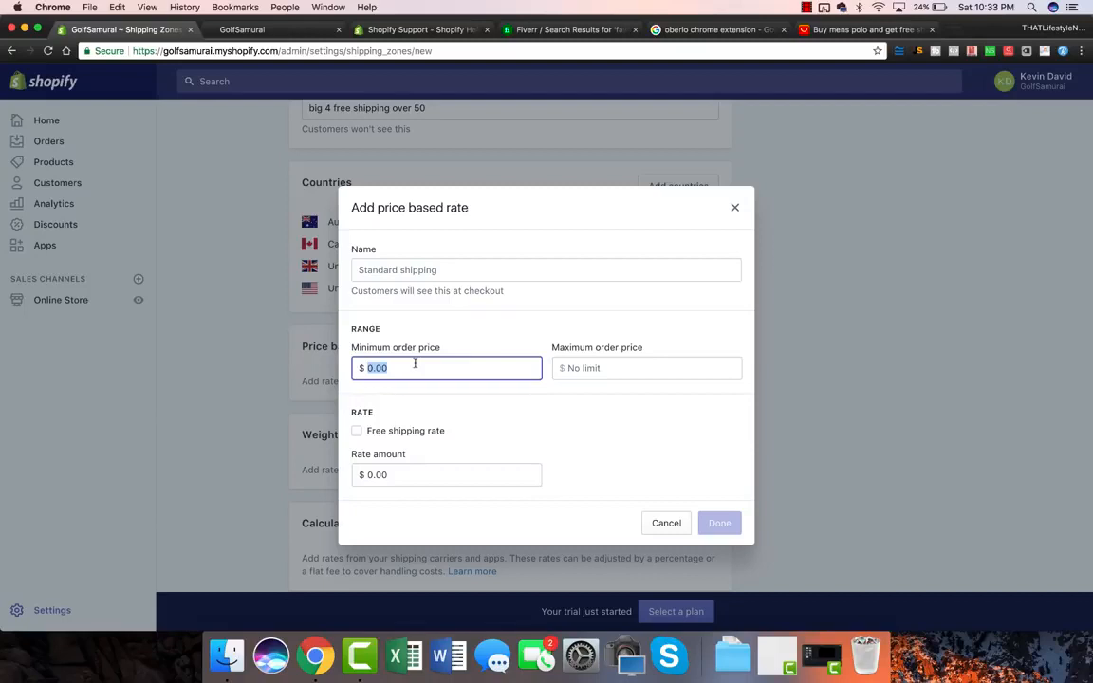
type("50")
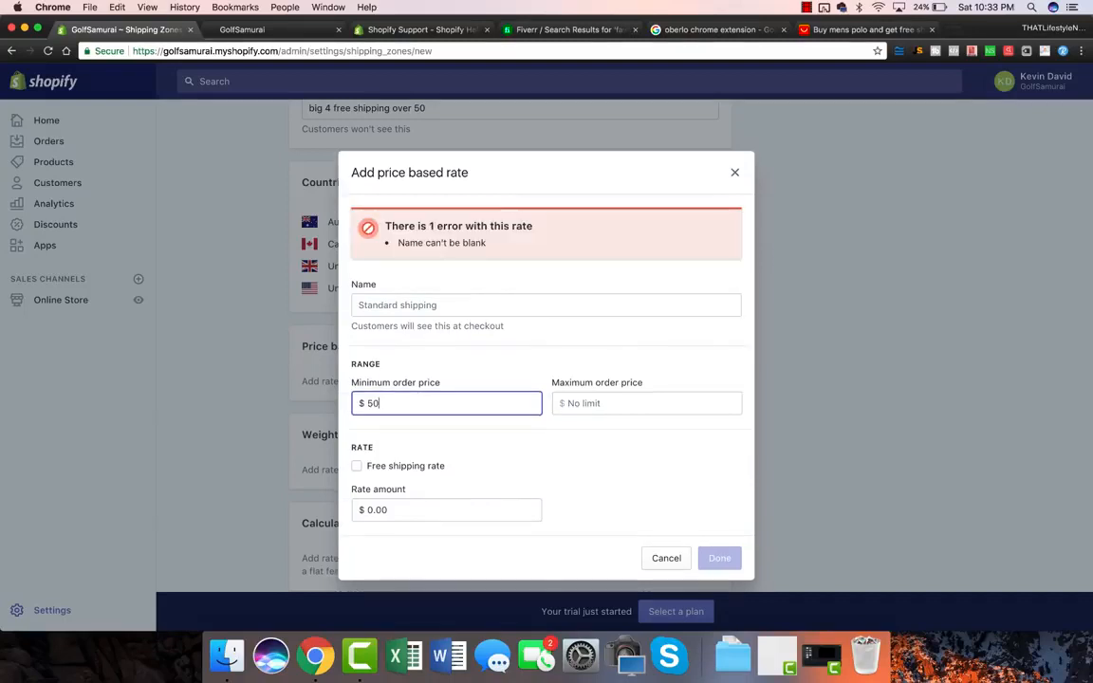
left_click(357, 466)
left_click(390, 304)
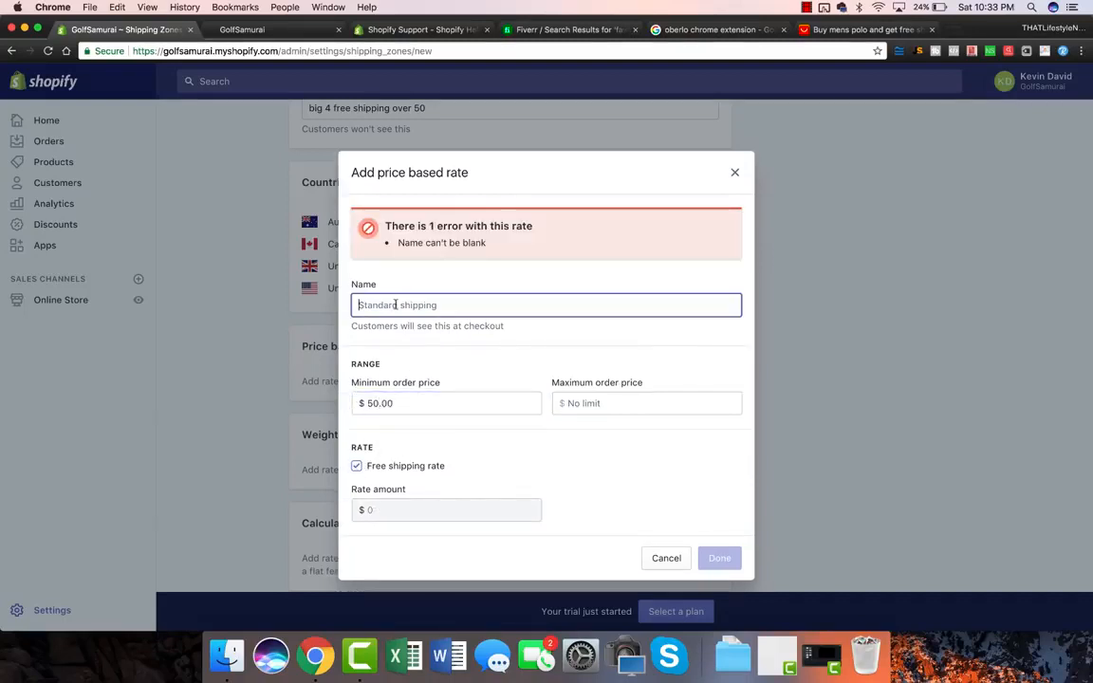
type("FREE")
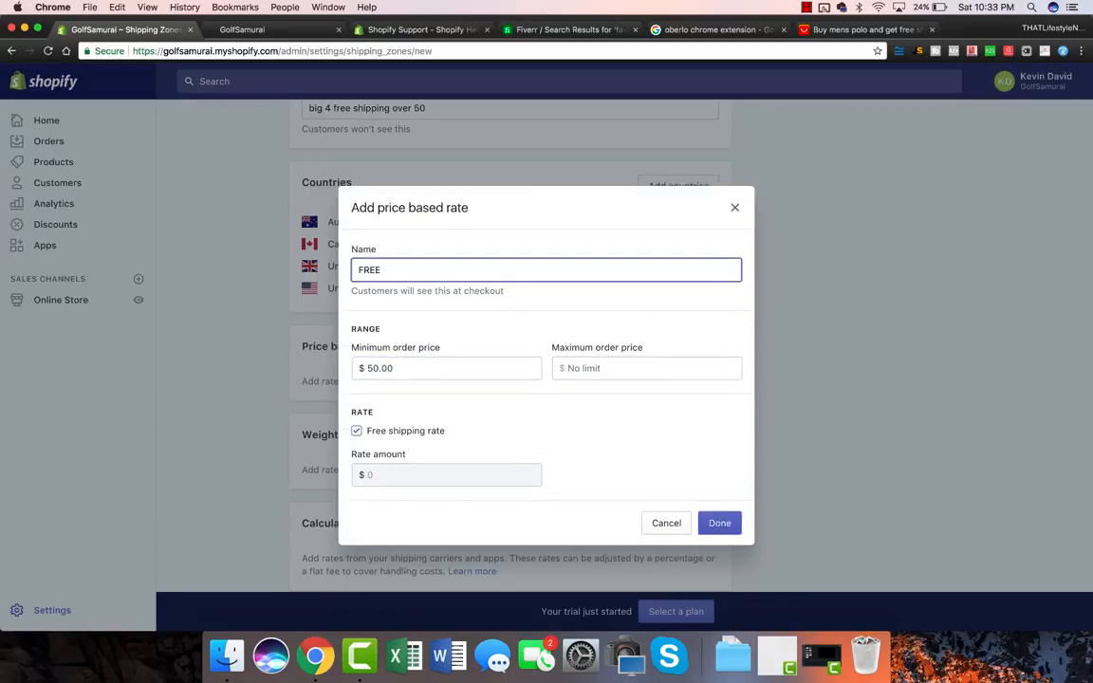
type(" GLOBAL SHI")
key("BackSpace")
key("BackSpace")
key("BackSpace")
type("GLOBAL SHIPPING")
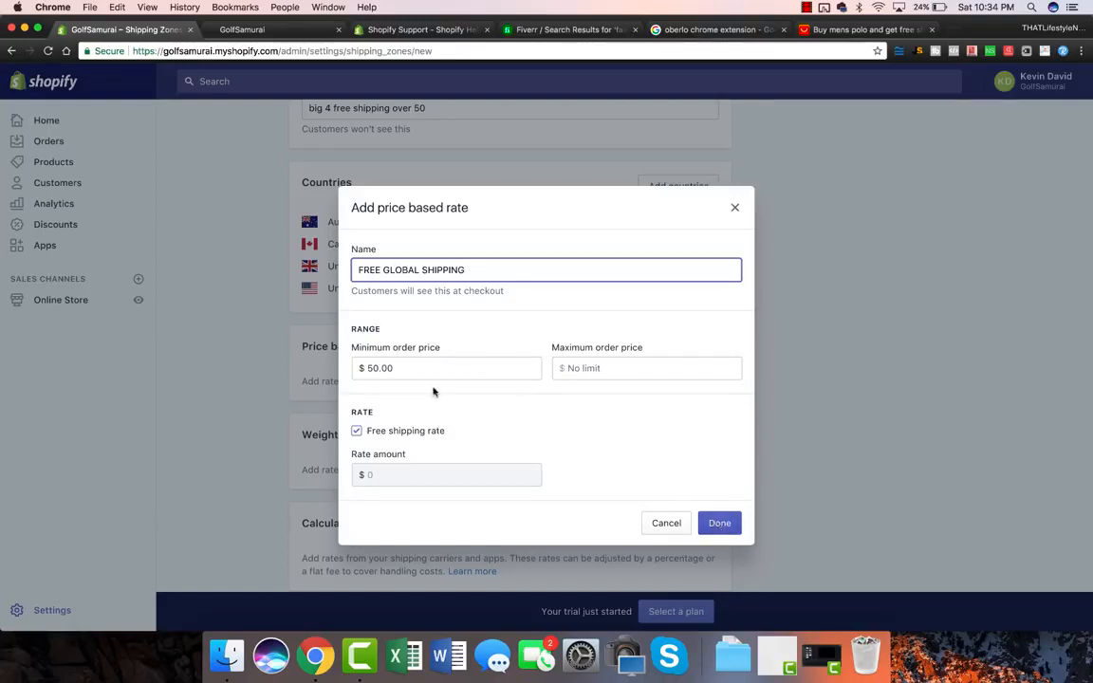
left_click_drag(352, 347, 450, 354)
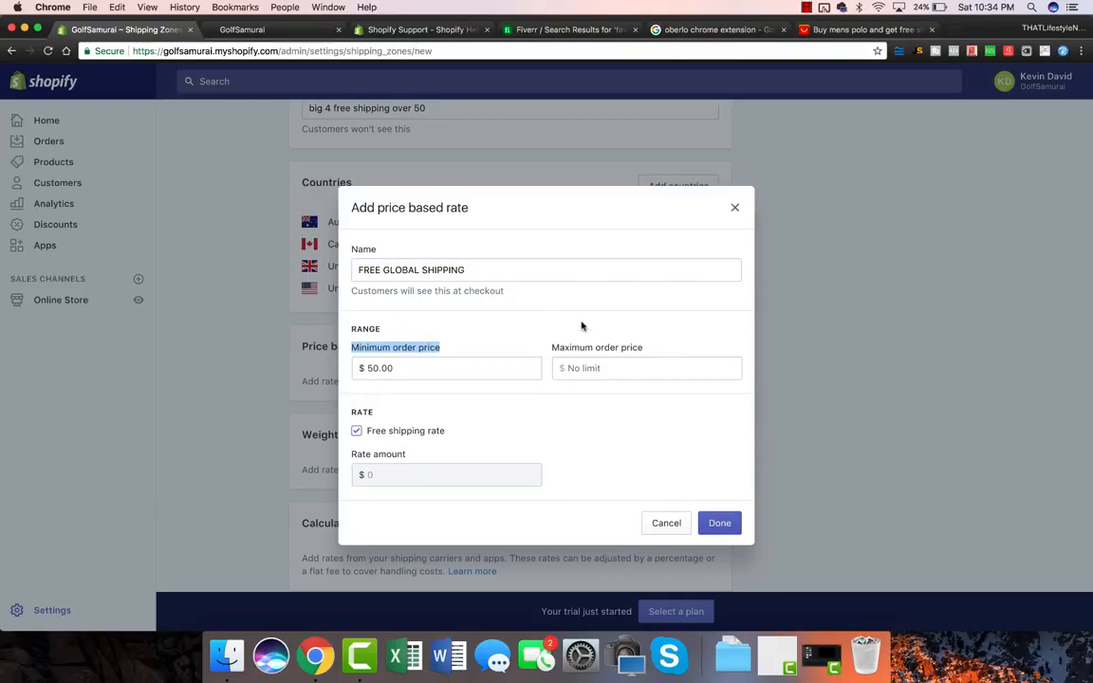
left_click(719, 523)
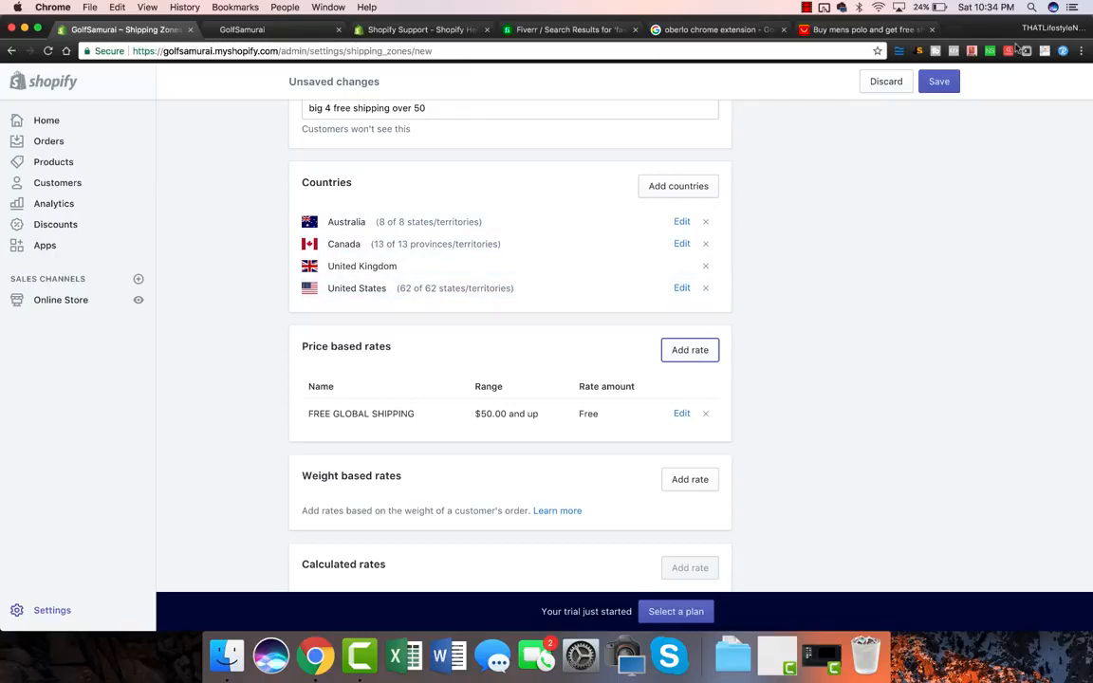
left_click(937, 81)
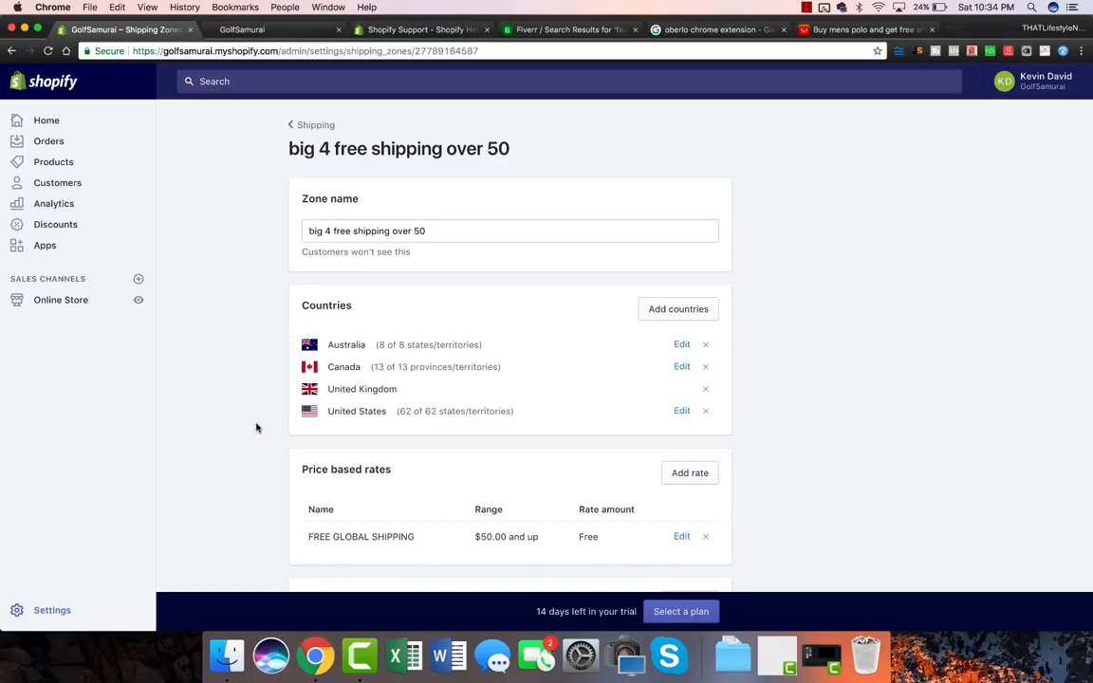
Step: From the Shipping overview, reopen BIG 4 FREE SHIPPING OVER 50 and scroll to its price-based rates
scroll(256, 427, "down", 5)
scroll(256, 428, "down", 1)
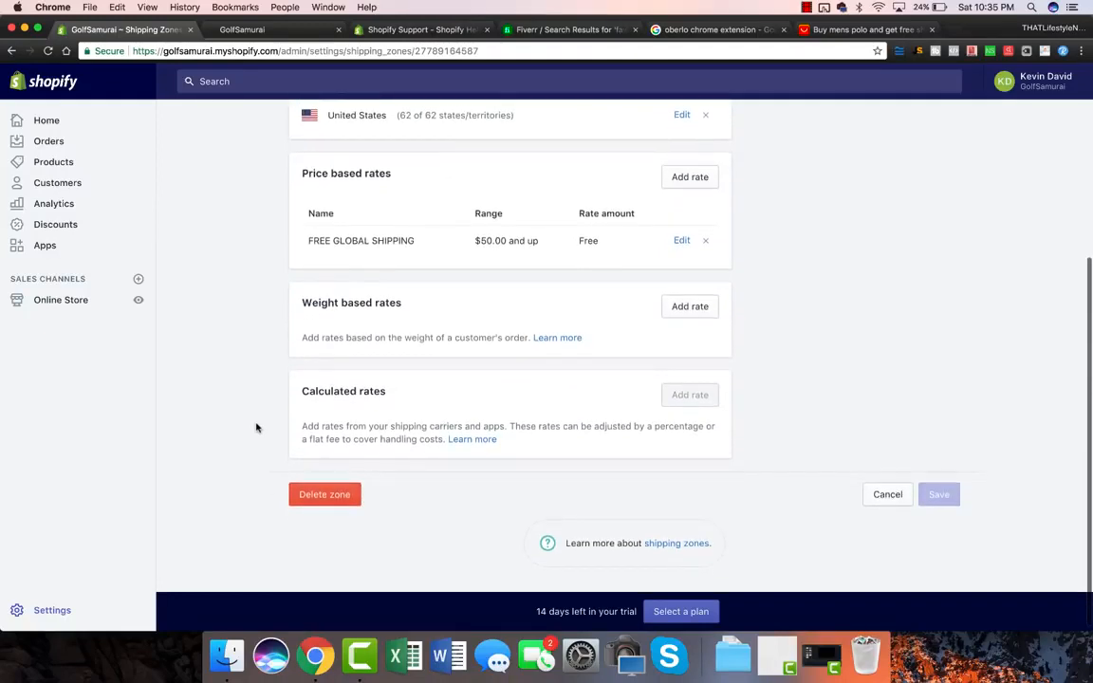
scroll(256, 428, "down", 1)
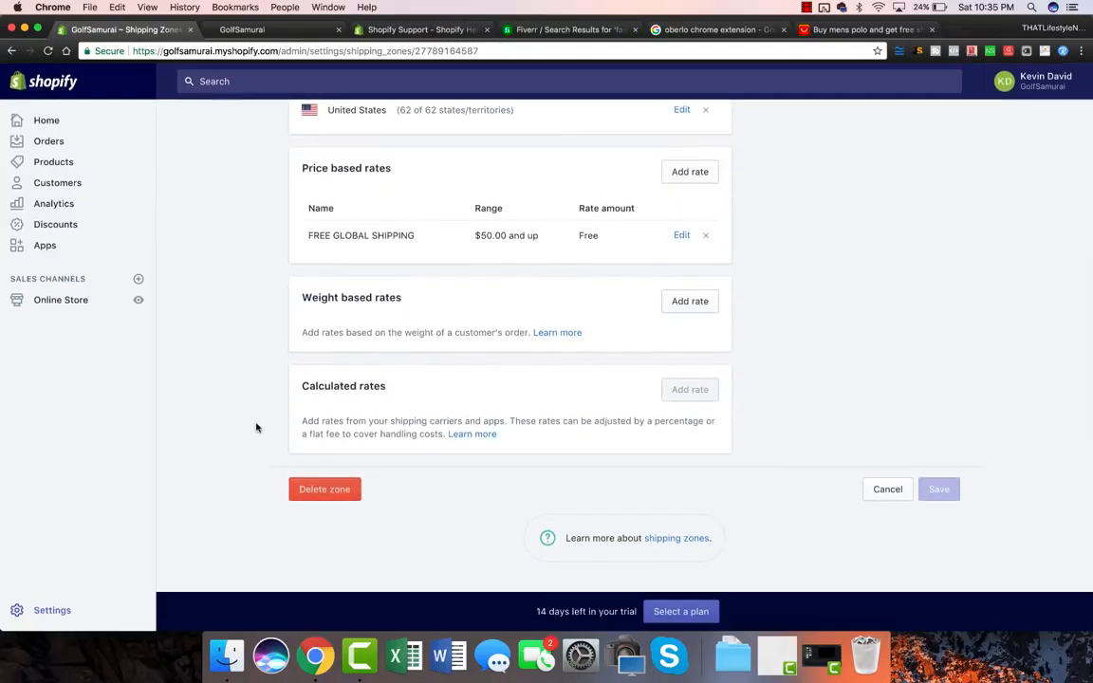
scroll(256, 428, "up", 6)
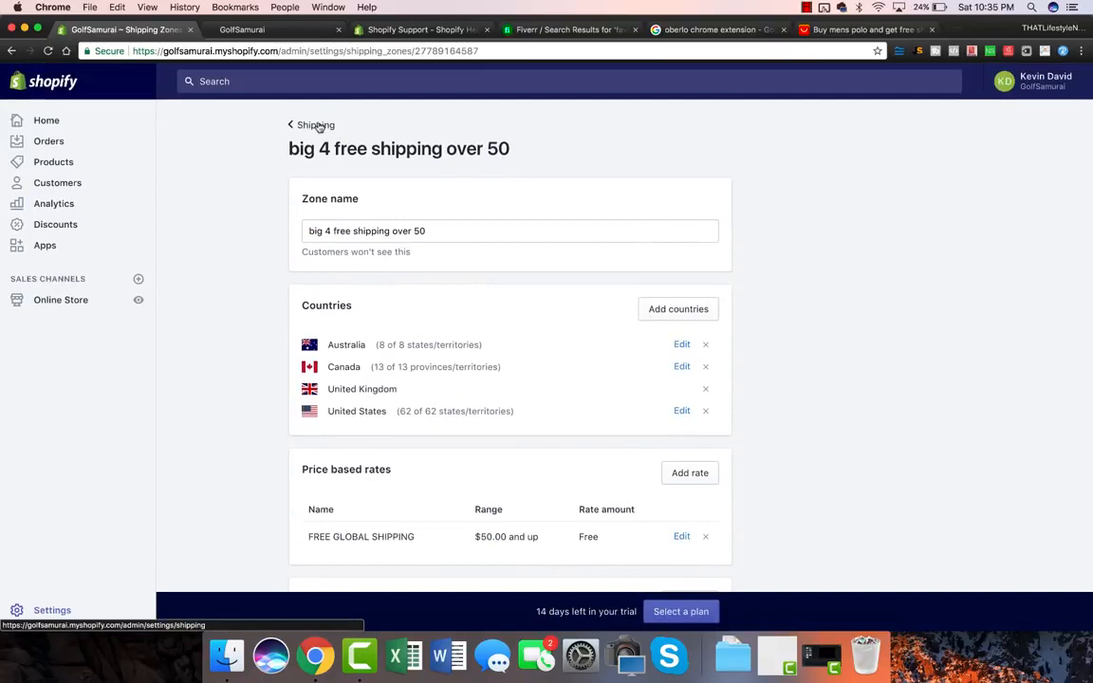
left_click(316, 127)
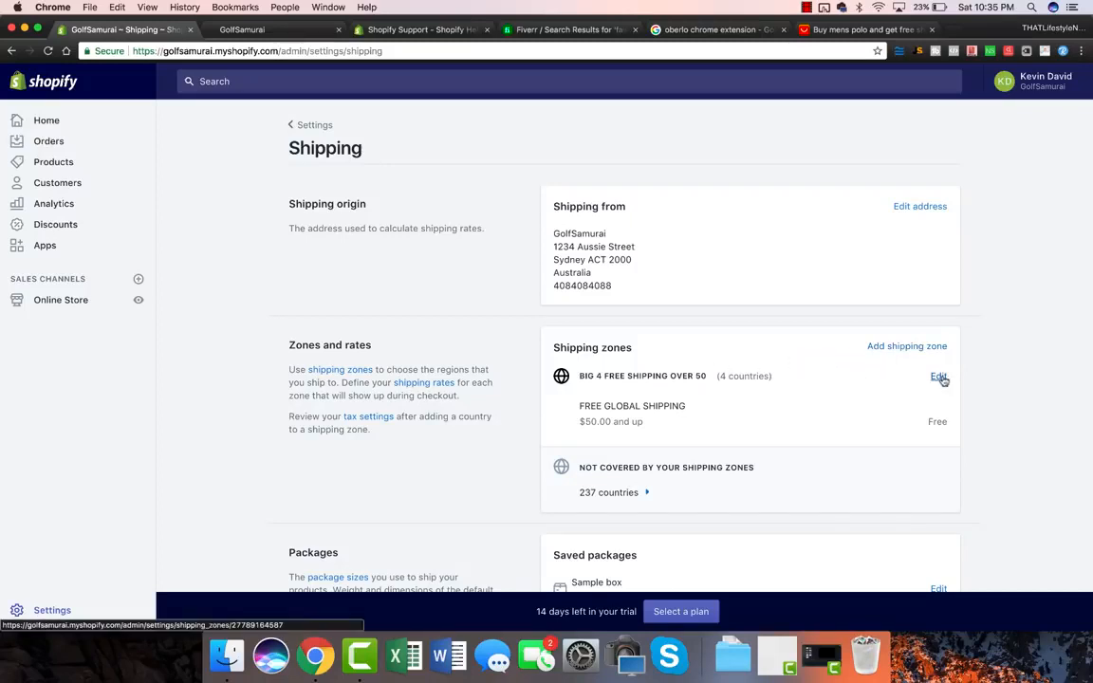
left_click(783, 376)
scroll(782, 372, "down", 3)
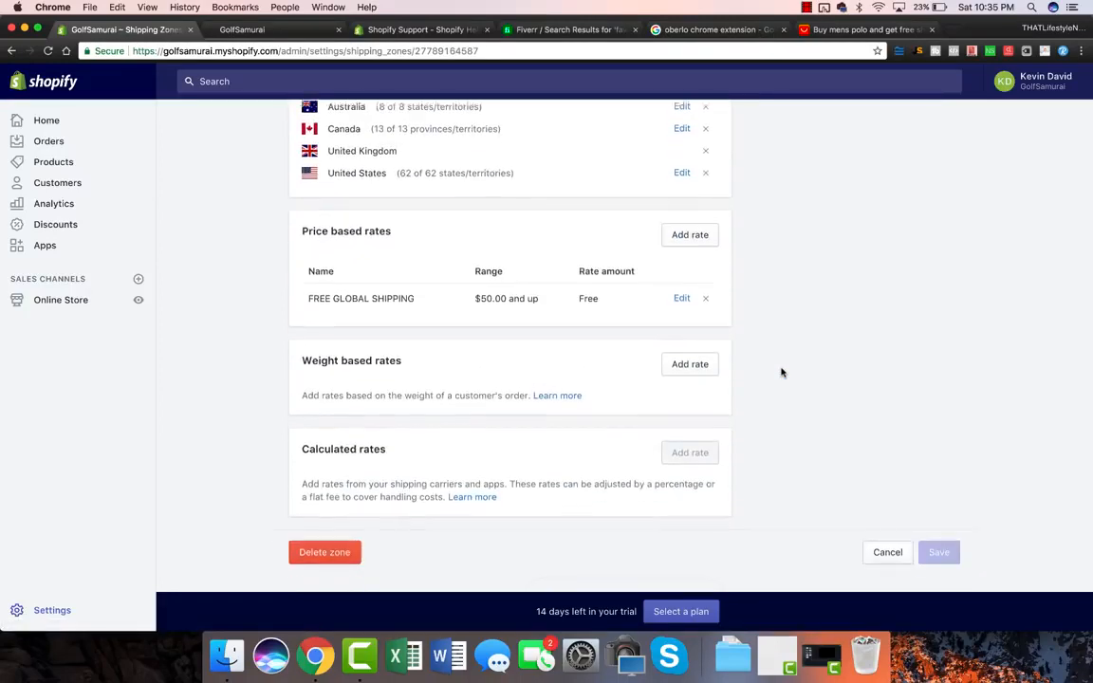
Step: Start a second rate named STANDARD SHIPPING with a $49.99 maximum order price, ready for the amount
left_click(689, 234)
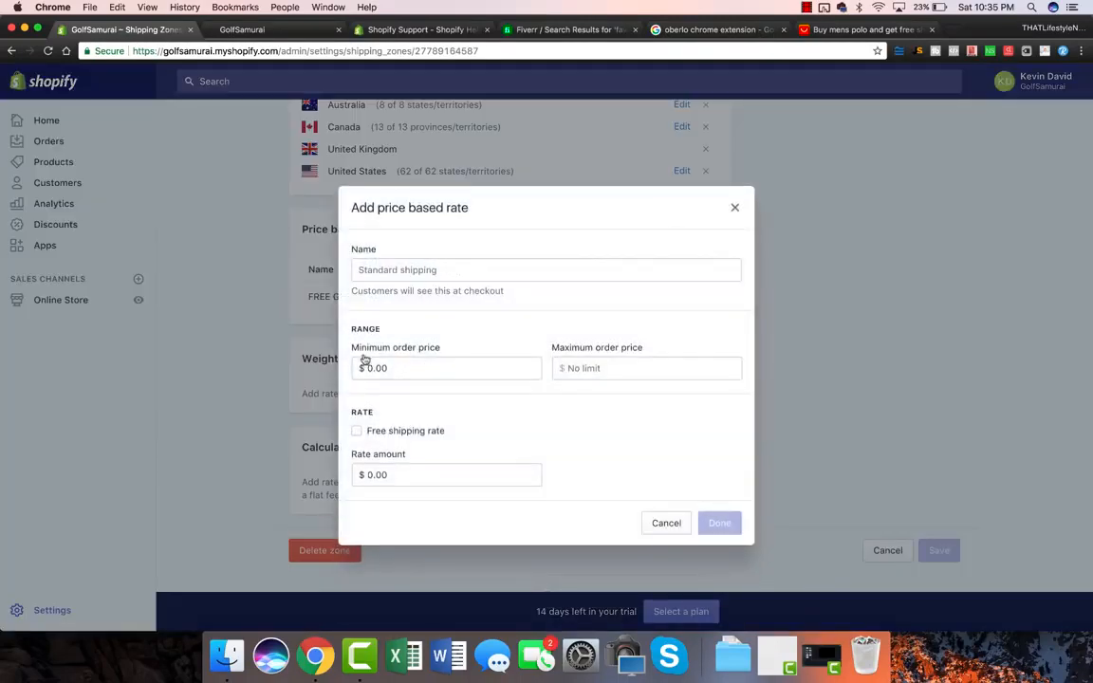
left_click(587, 368)
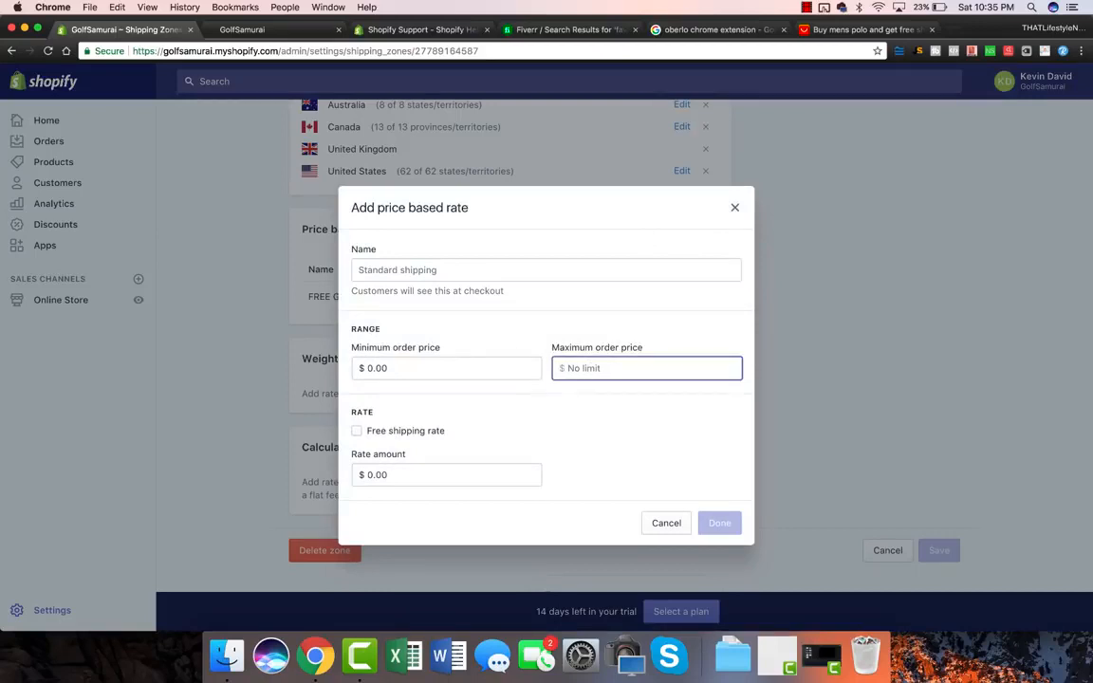
type("49.99")
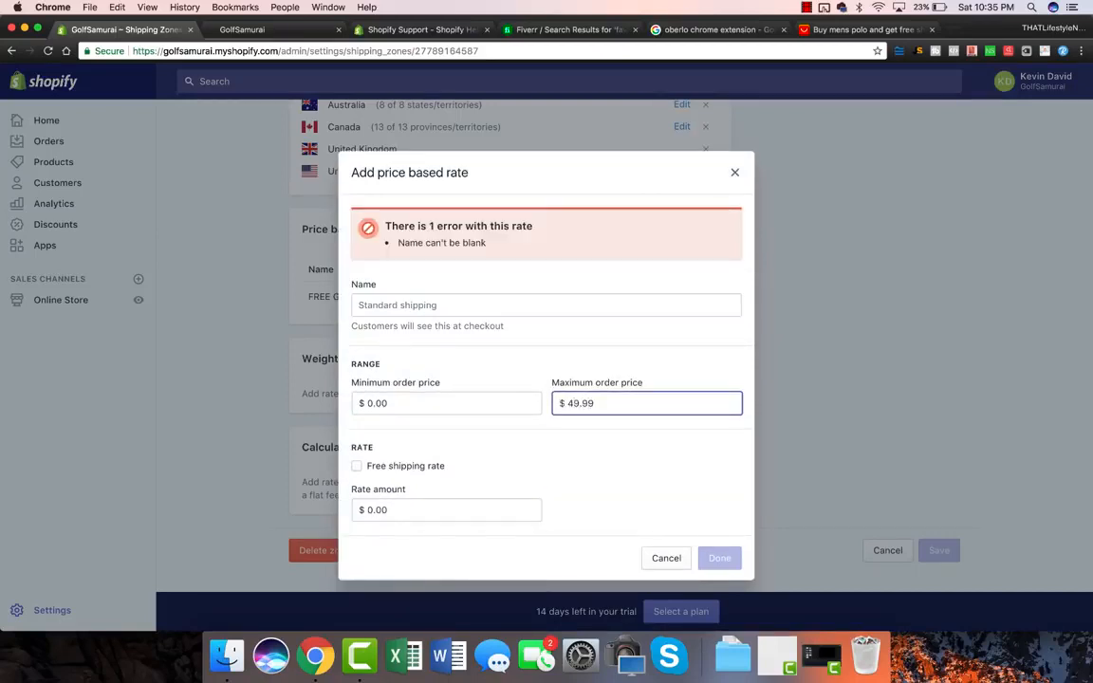
left_click(392, 304)
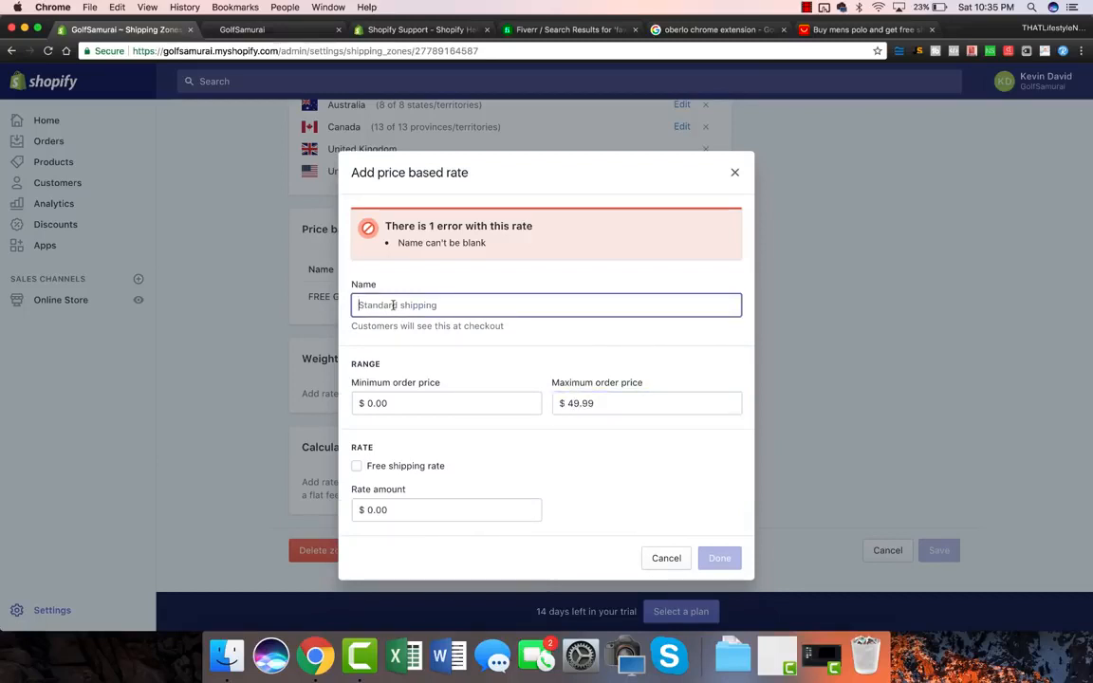
type("STANDARD SHIPPING")
left_click(405, 474)
double_click(404, 474)
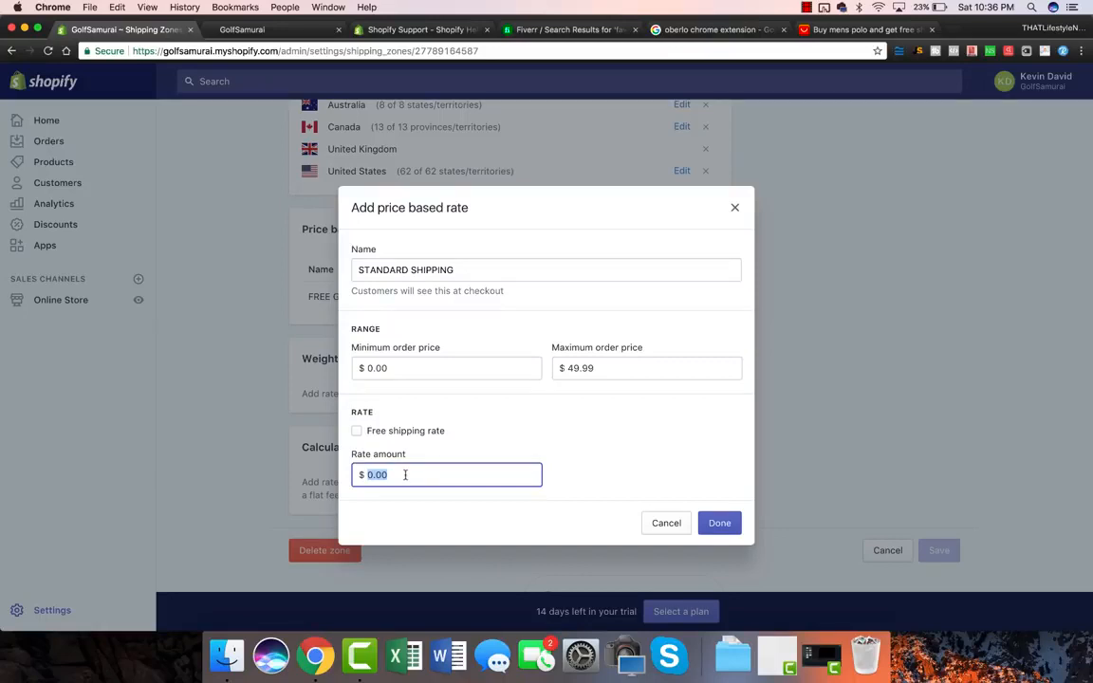
Step: Set the STANDARD SHIPPING rate amount to $10.95 and confirm the rate
type("10.95")
left_click(588, 446)
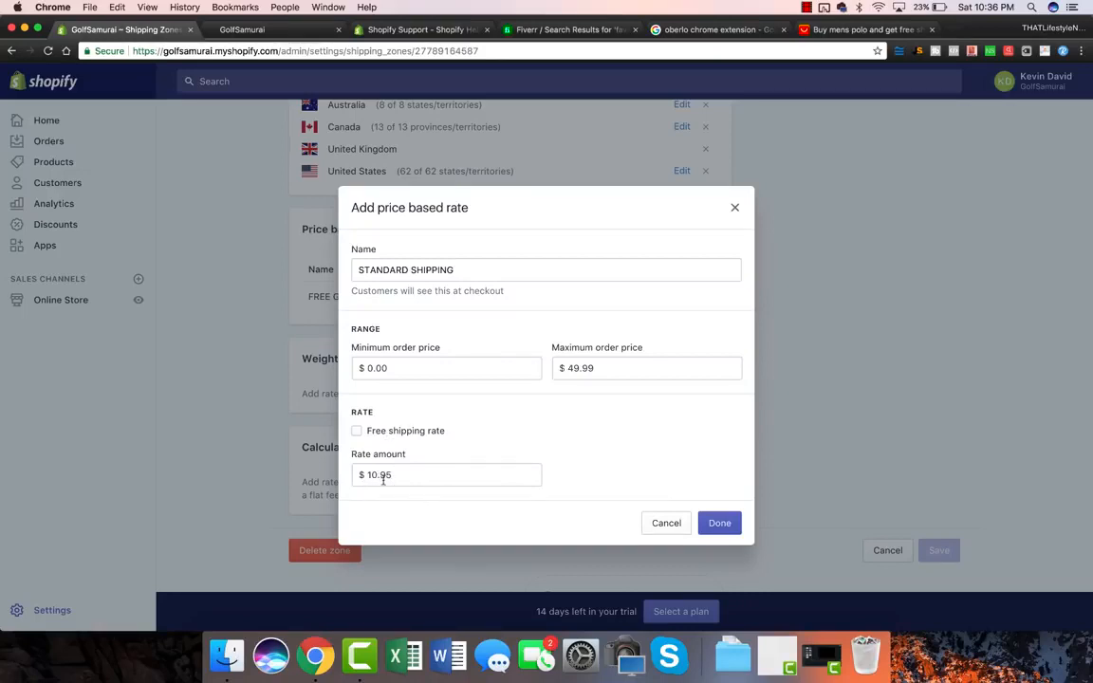
double_click(400, 475)
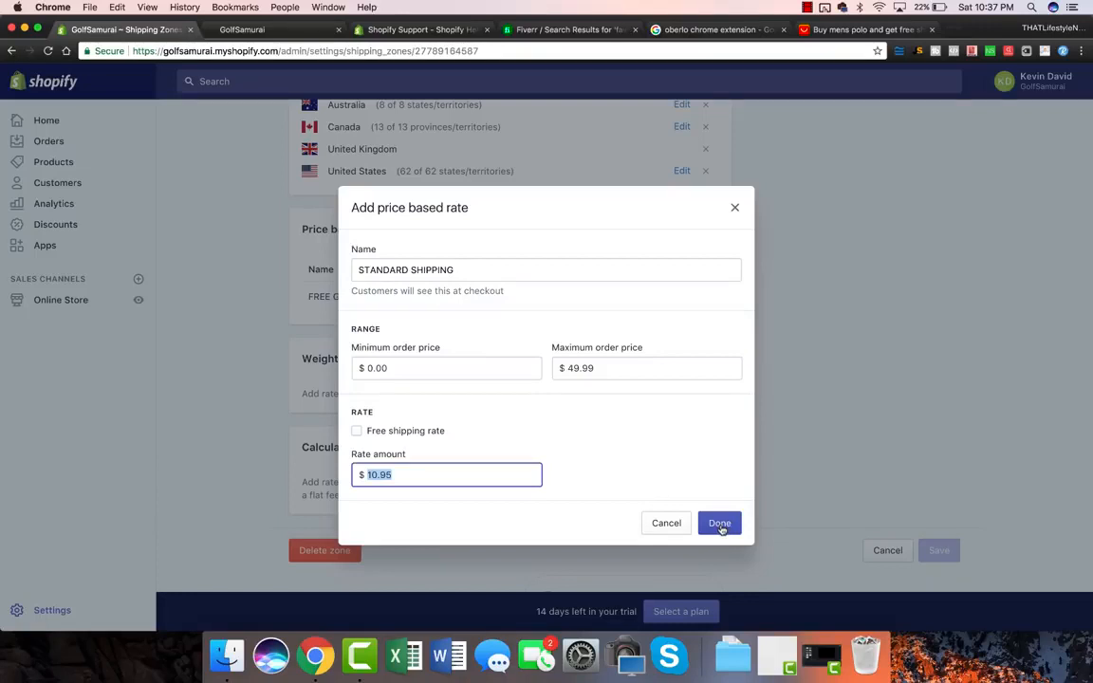
left_click(720, 525)
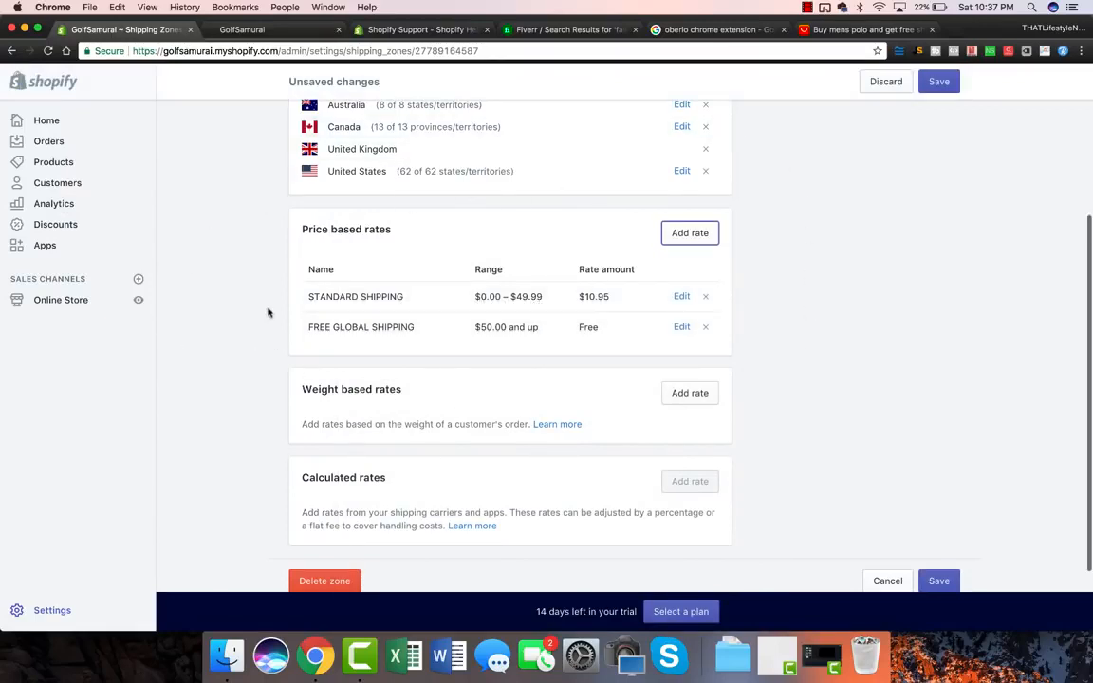
Step: Save the zone with both shipping rates and return to the Shipping overview
scroll(253, 366, "up", 2)
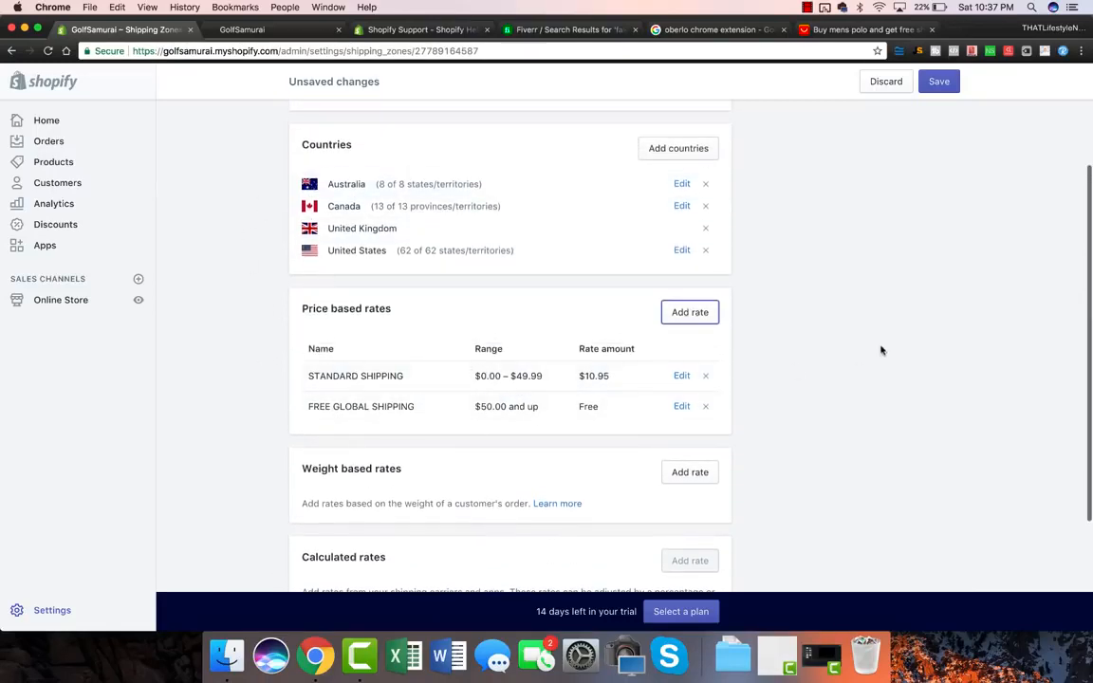
left_click(941, 88)
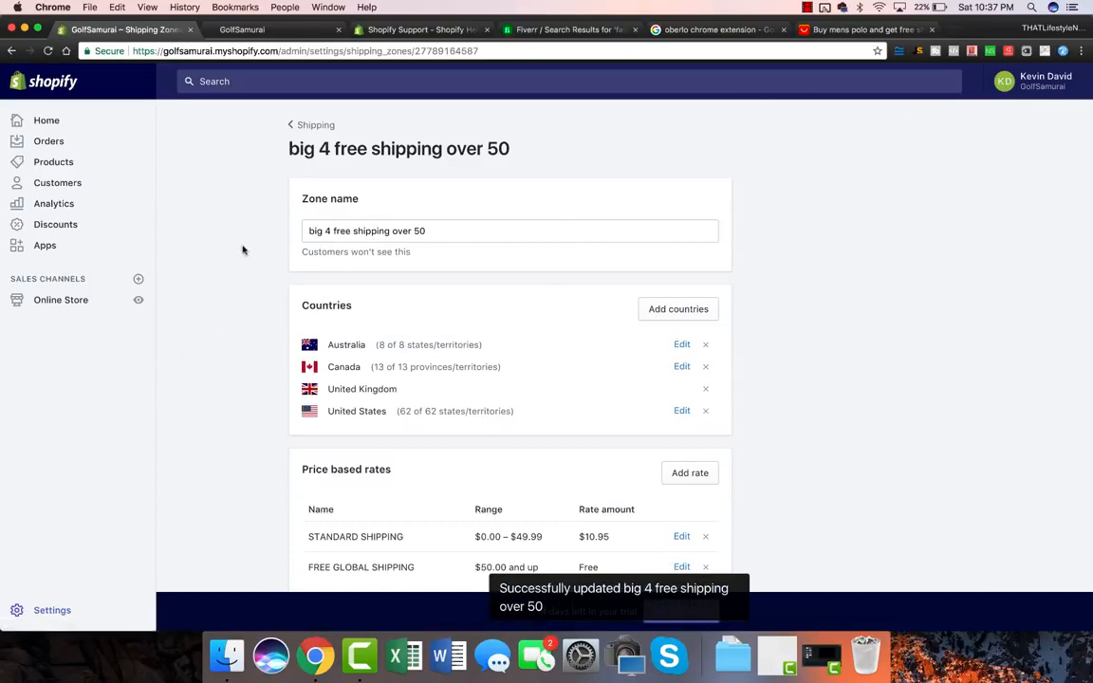
left_click(313, 126)
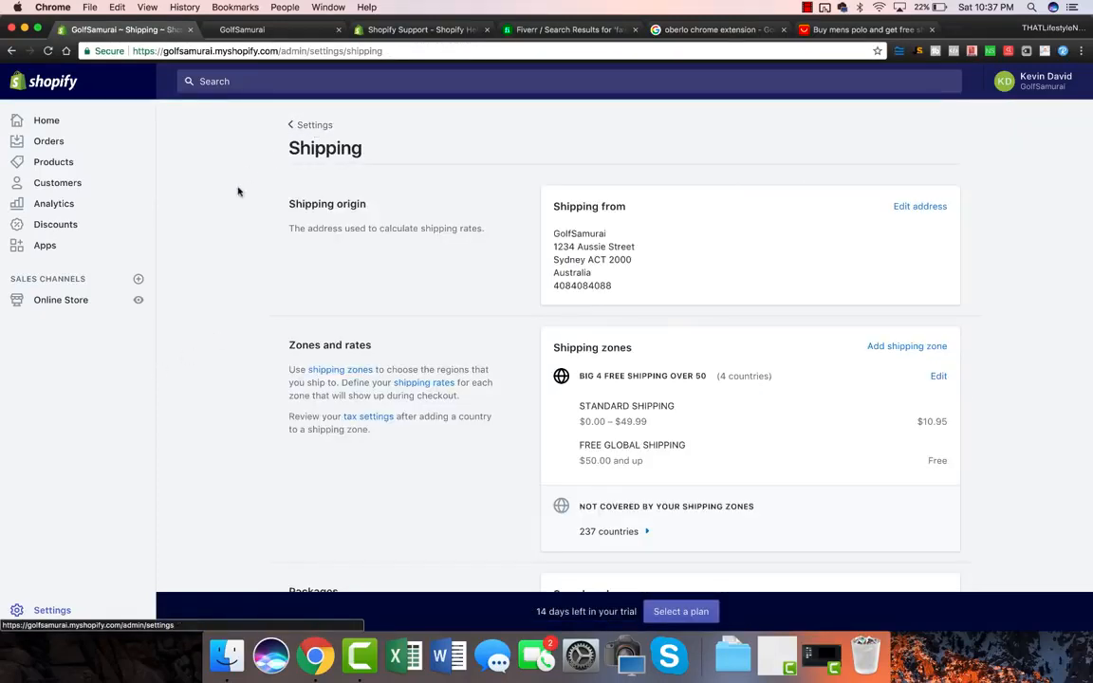
Step: Go back to the Settings overview and switch to AliExpress
scroll(243, 316, "down", 3)
scroll(242, 316, "down", 5)
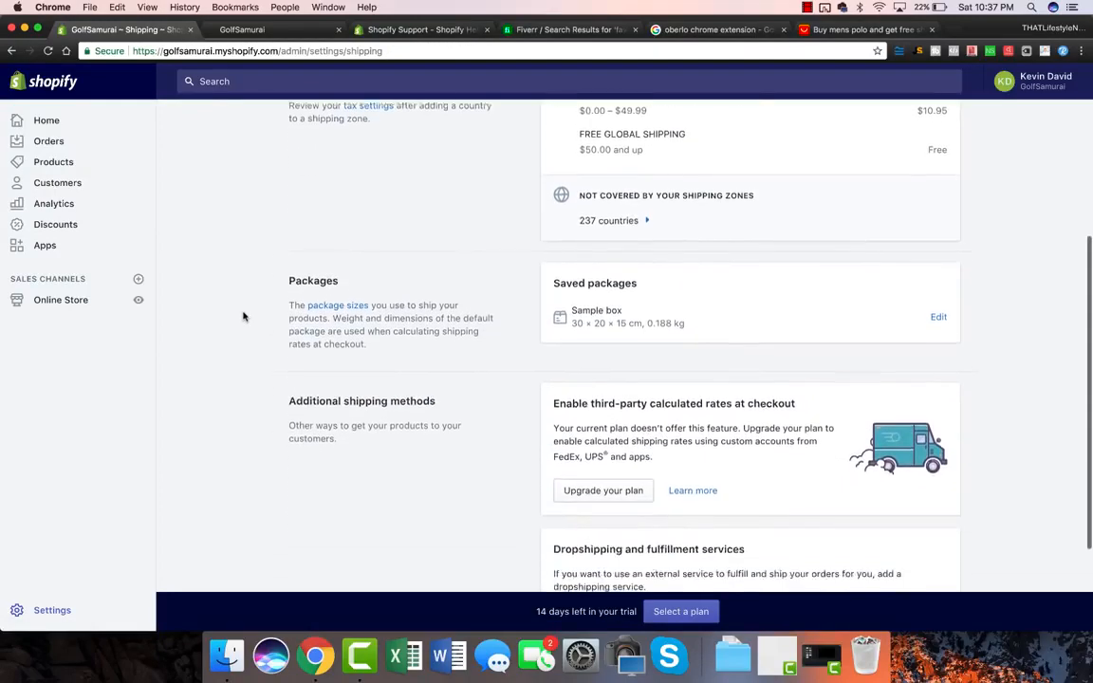
scroll(243, 316, "up", 10)
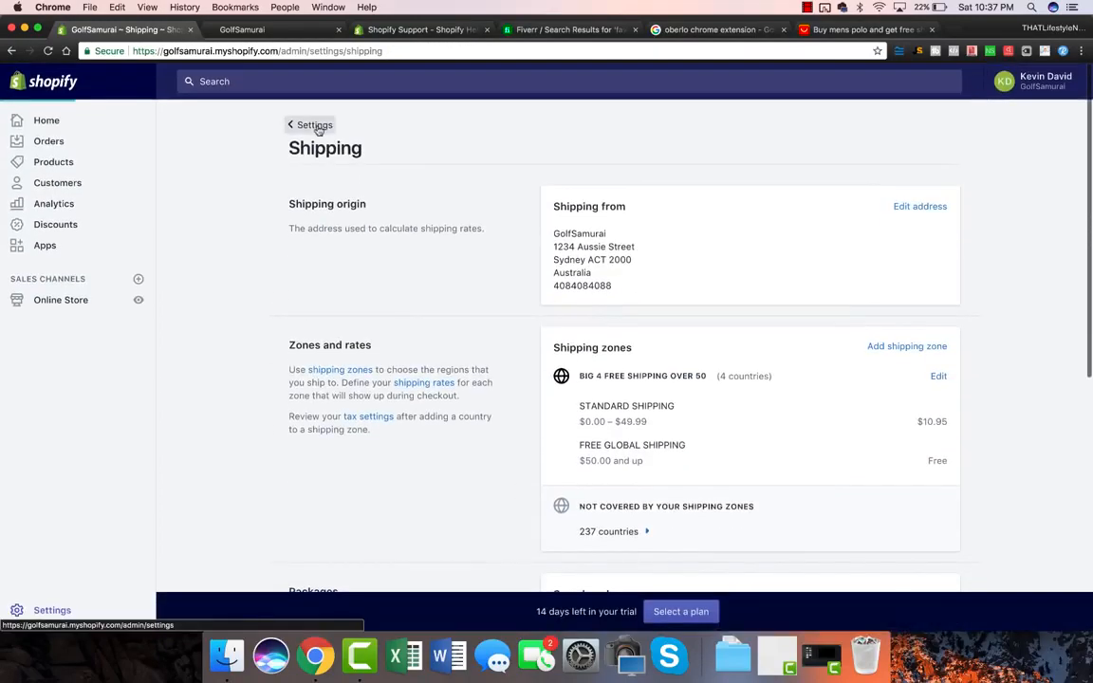
left_click(316, 127)
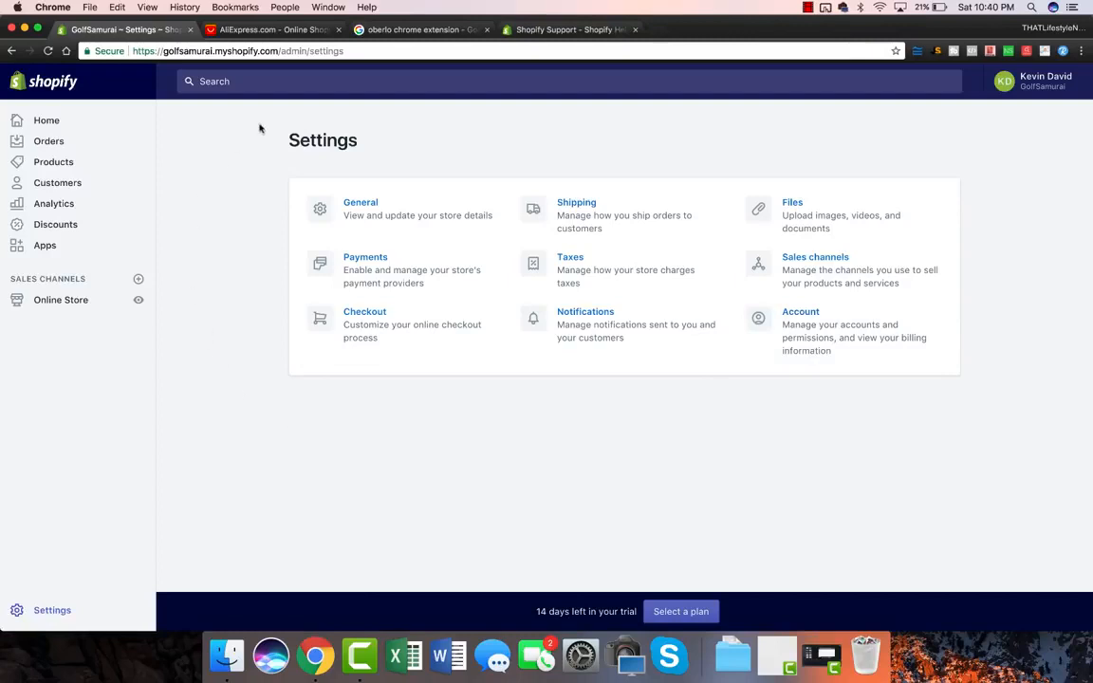
double_click(325, 143)
left_click(275, 146)
double_click(324, 142)
left_click(325, 131)
double_click(324, 131)
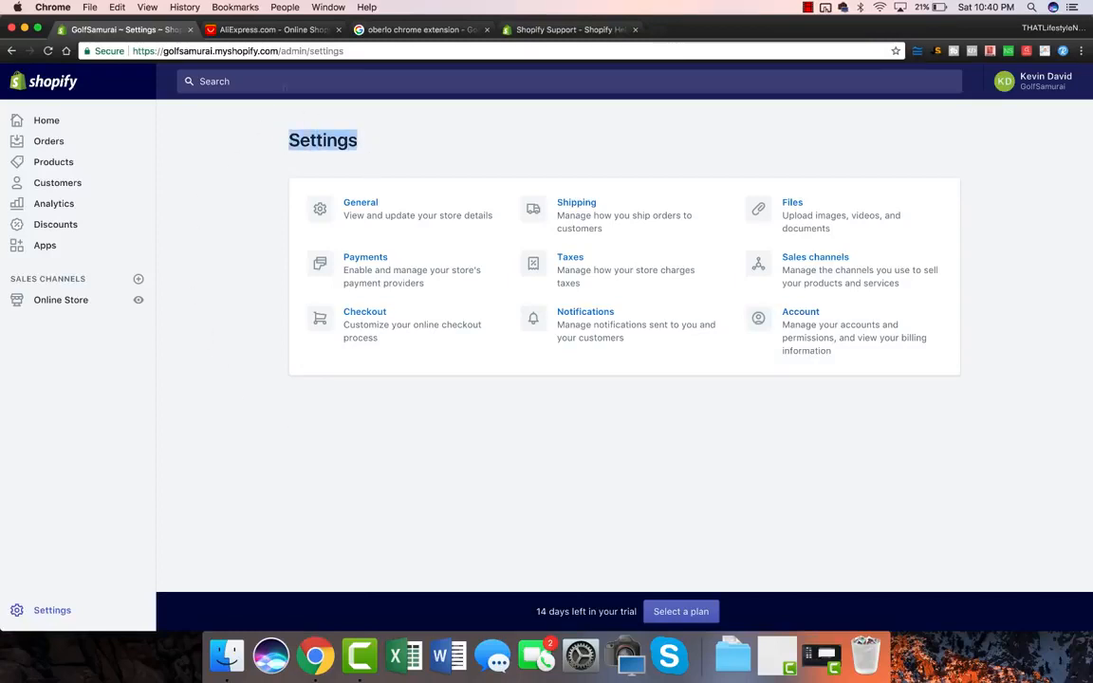
left_click(288, 32)
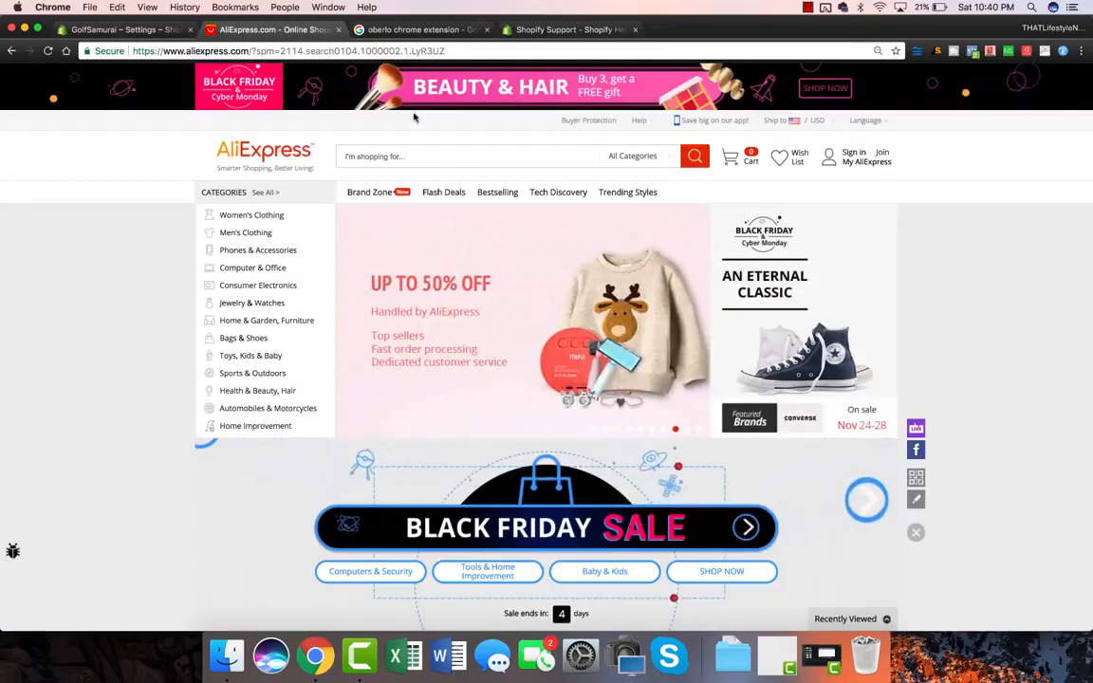
Step: Browse AliExpress's weekly bestselling products, then return to the home page
left_click(401, 156)
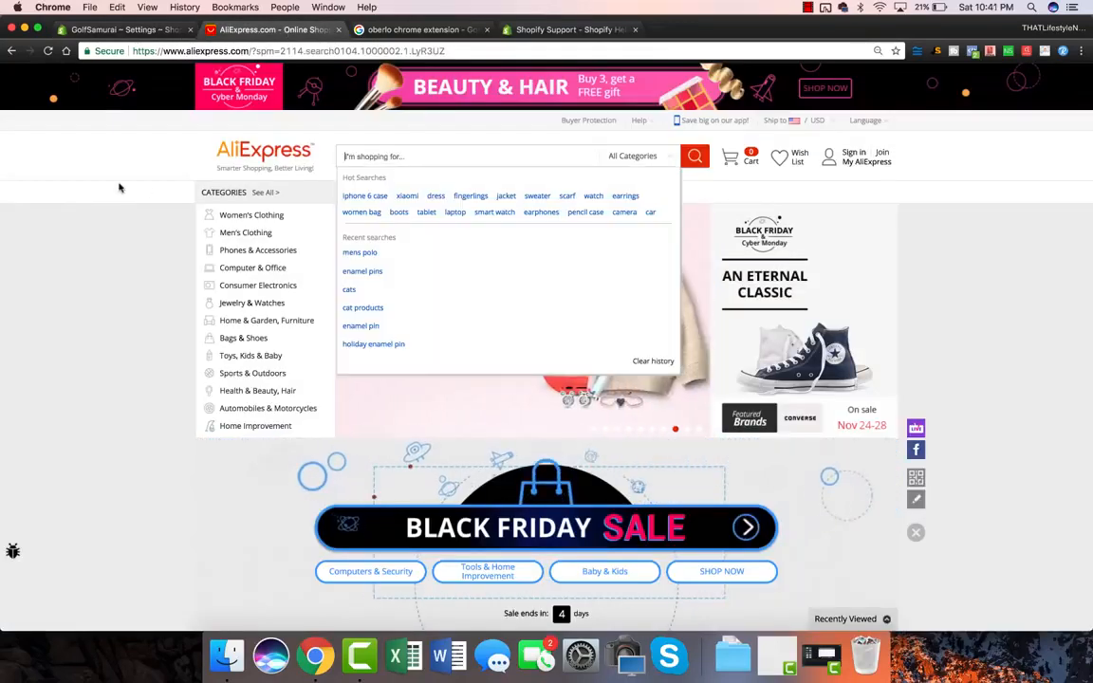
left_click(120, 185)
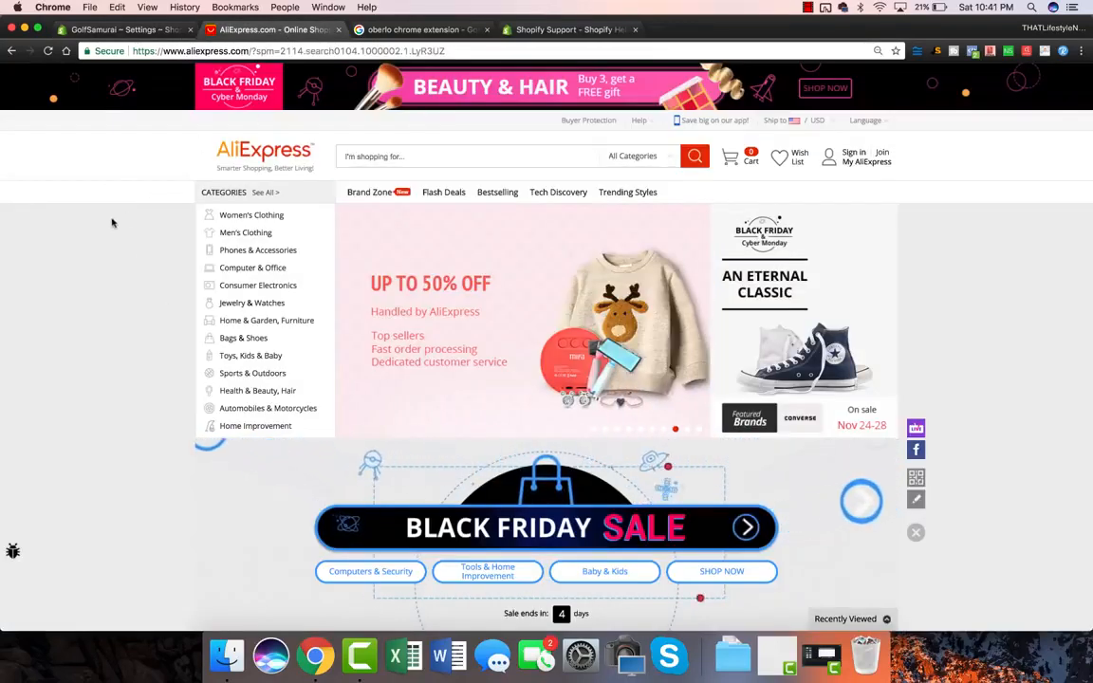
left_click(493, 192)
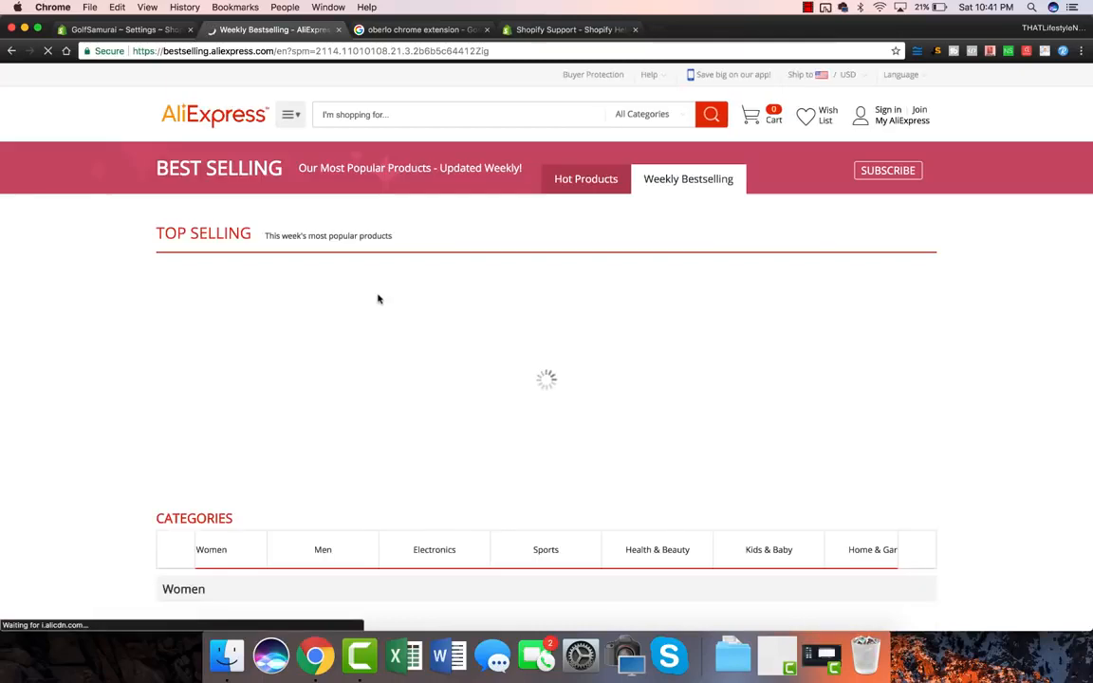
left_click(12, 52)
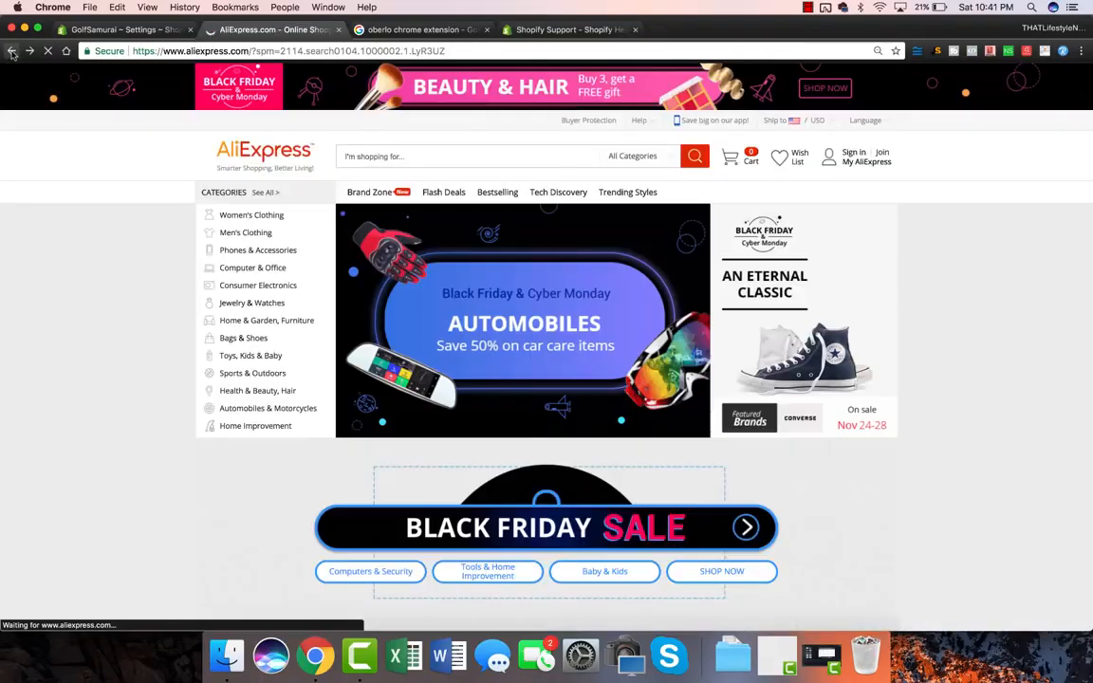
Step: Search AliExpress for 'golf' and sort the results by number of orders
left_click(375, 156)
type("golf")
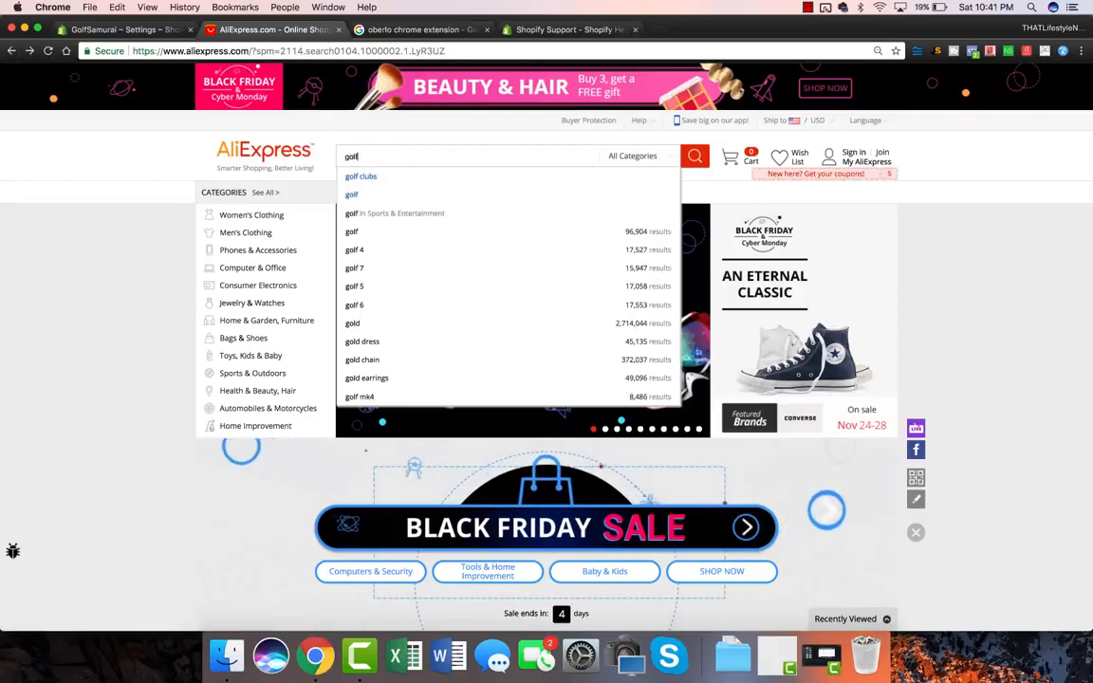
key("Return")
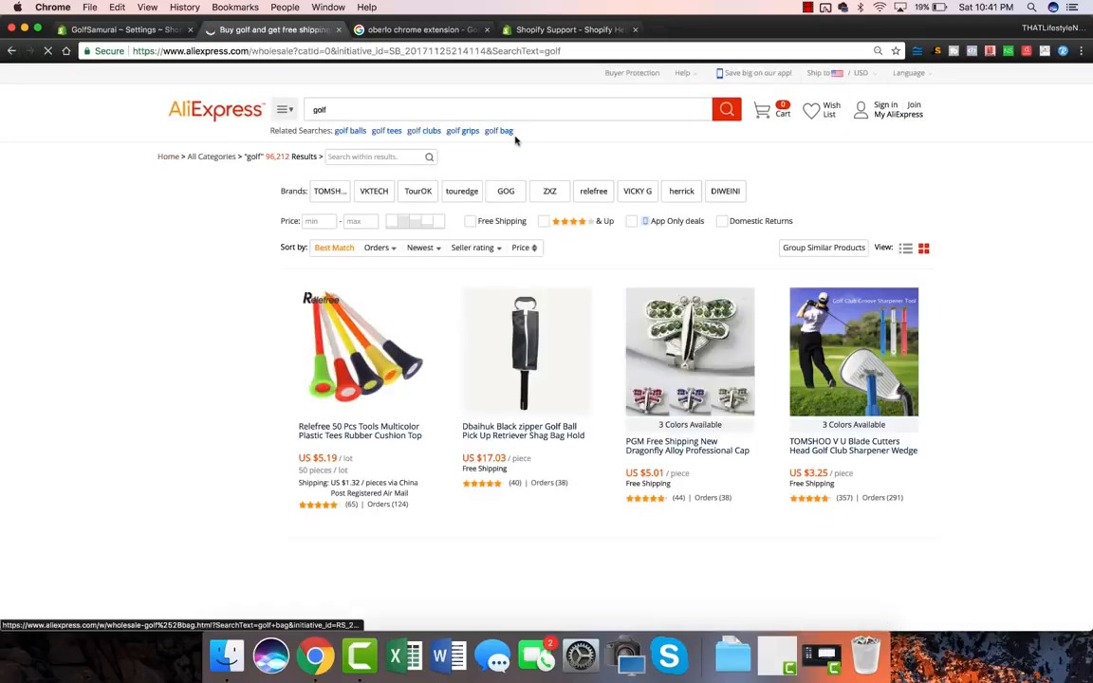
left_click(384, 248)
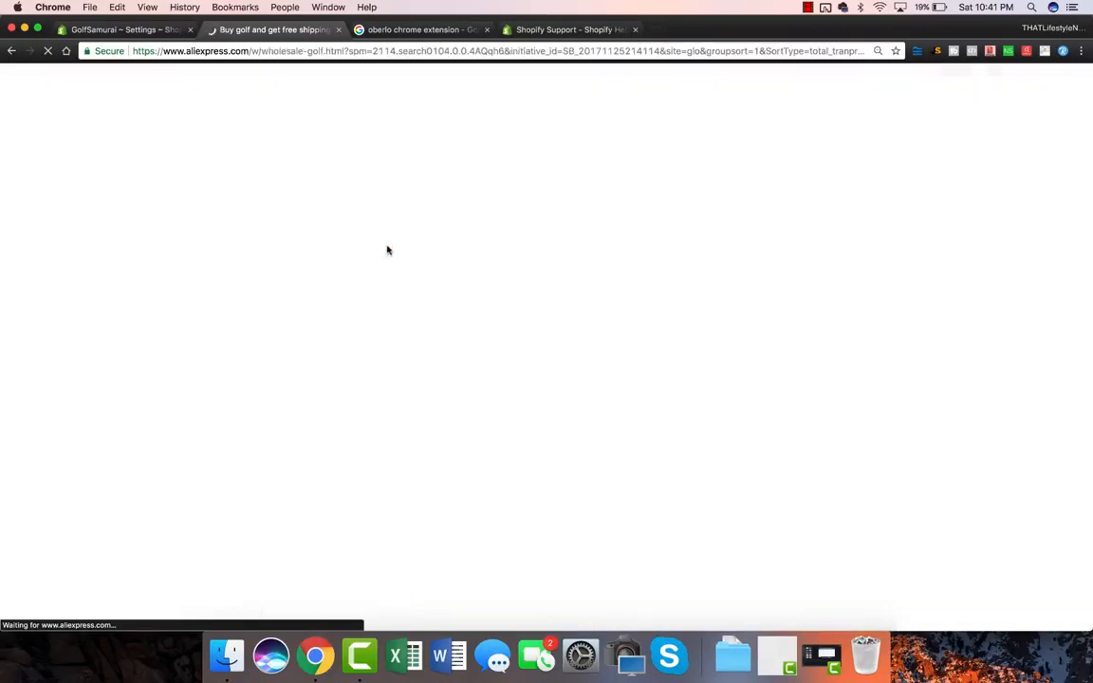
scroll(1024, 318, "down", 4)
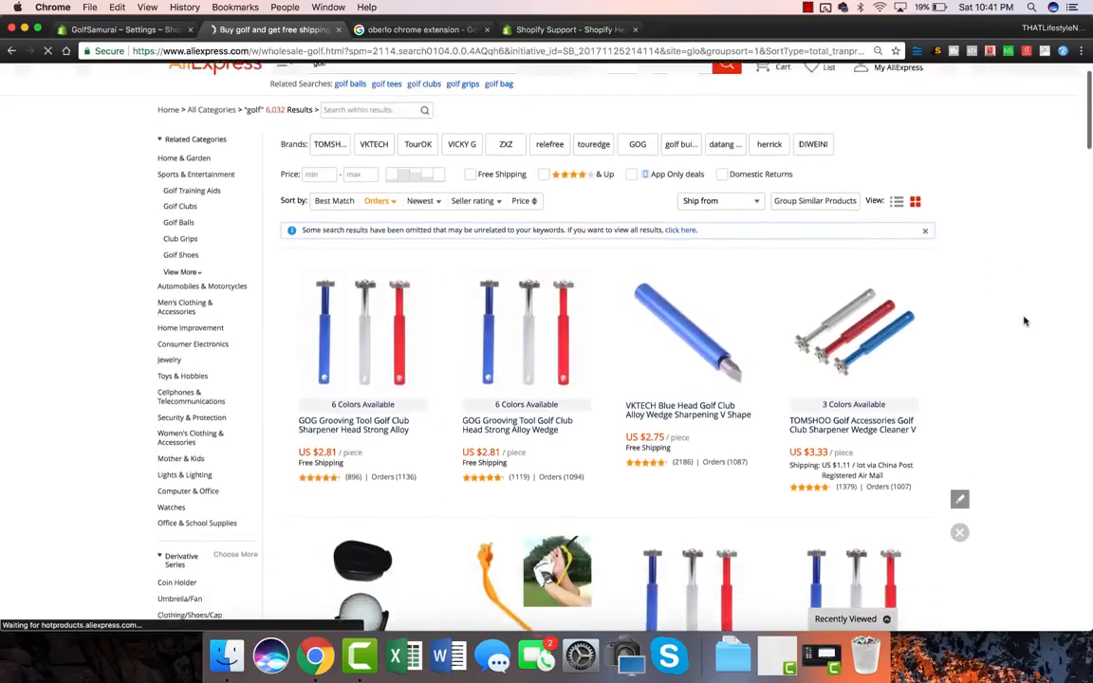
scroll(1025, 320, "down", 1)
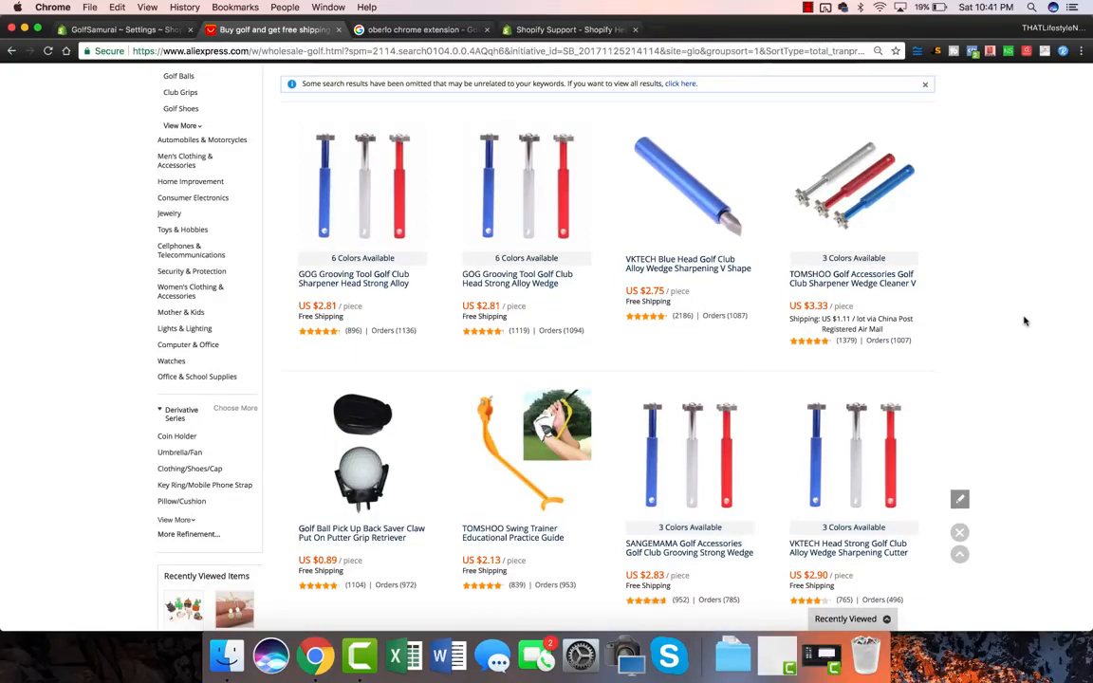
scroll(521, 341, "down", 2)
scroll(515, 341, "up", 5)
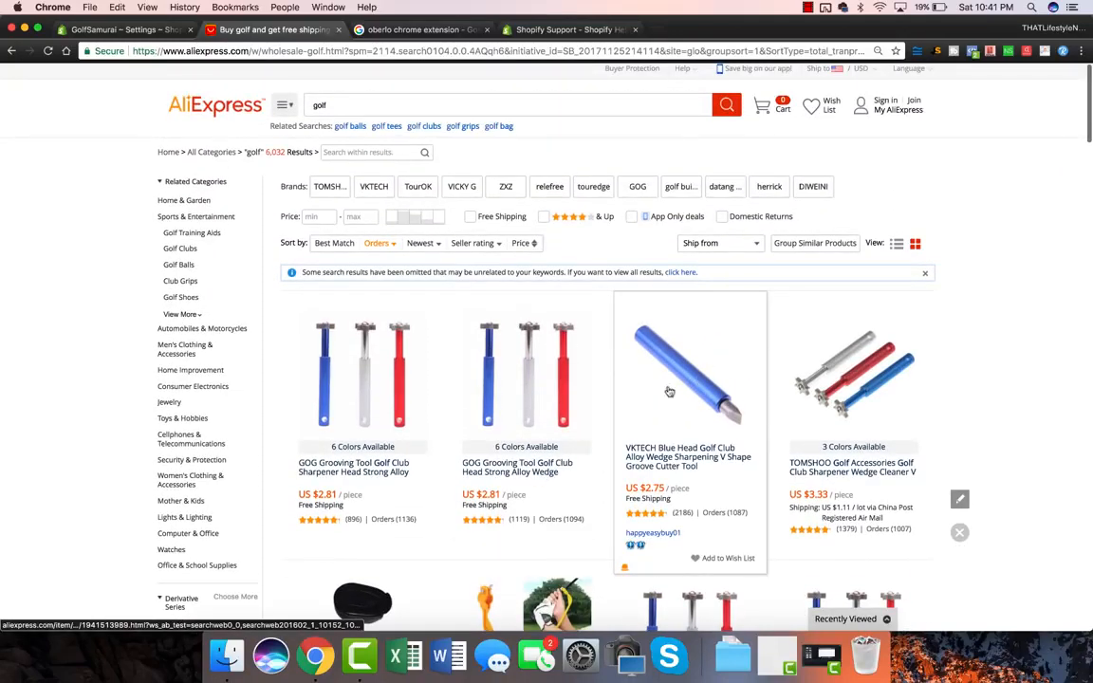
Step: Install the Oberlo extension from the Chrome Web Store, then return to the Shopify store settings
left_click(387, 30)
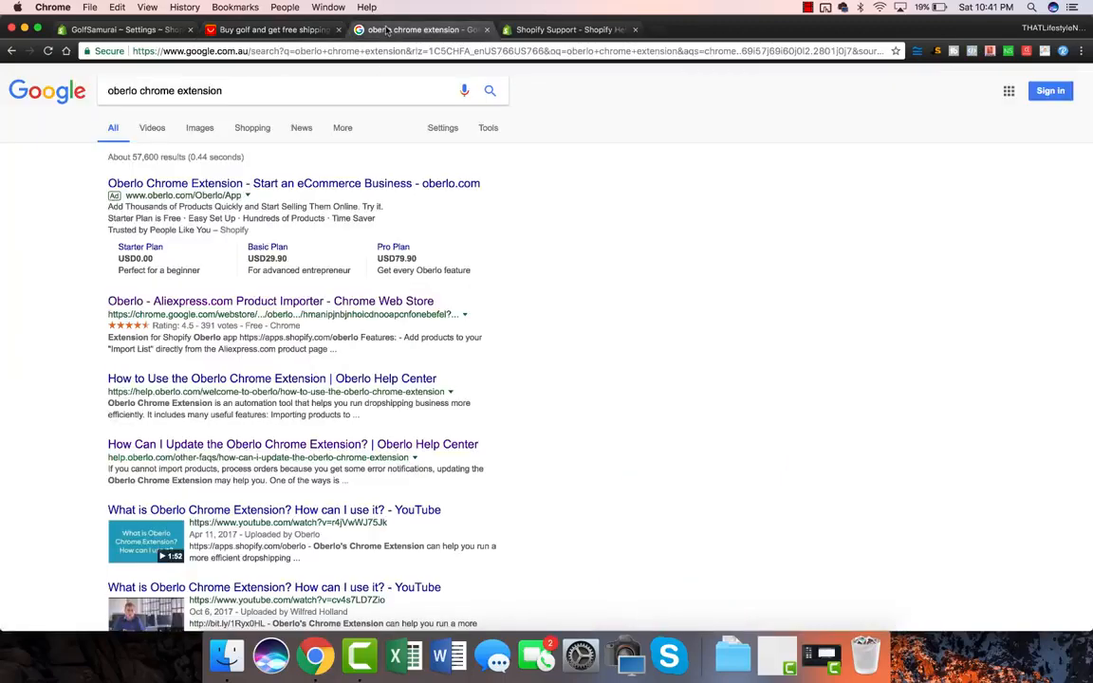
left_click(234, 304)
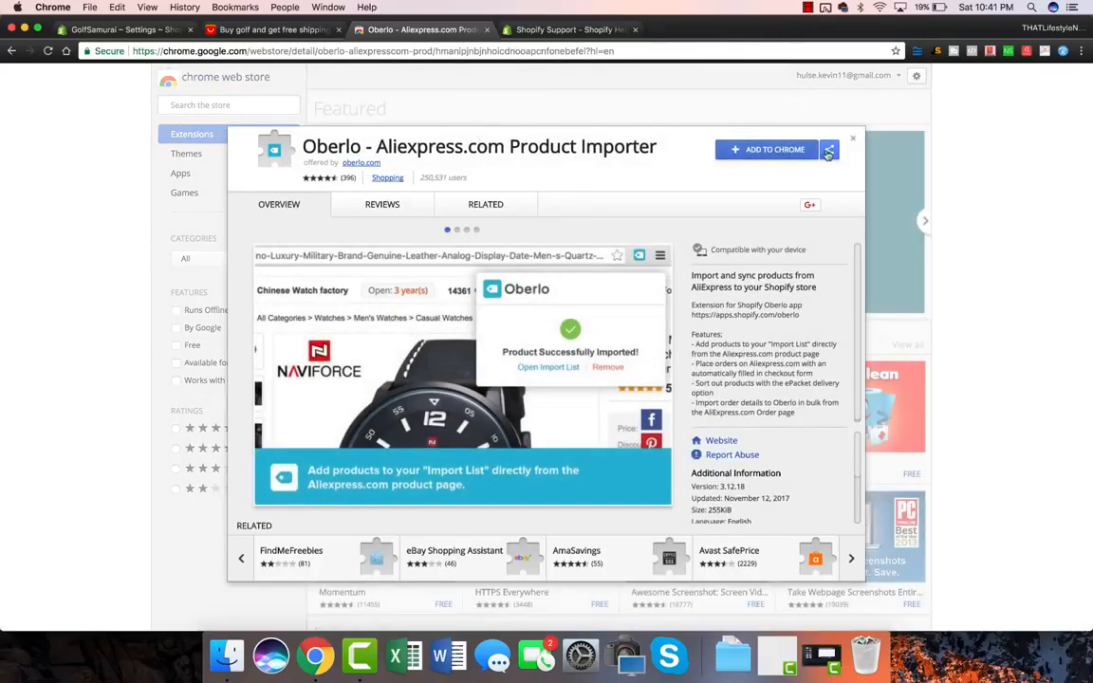
left_click(759, 149)
left_click(650, 170)
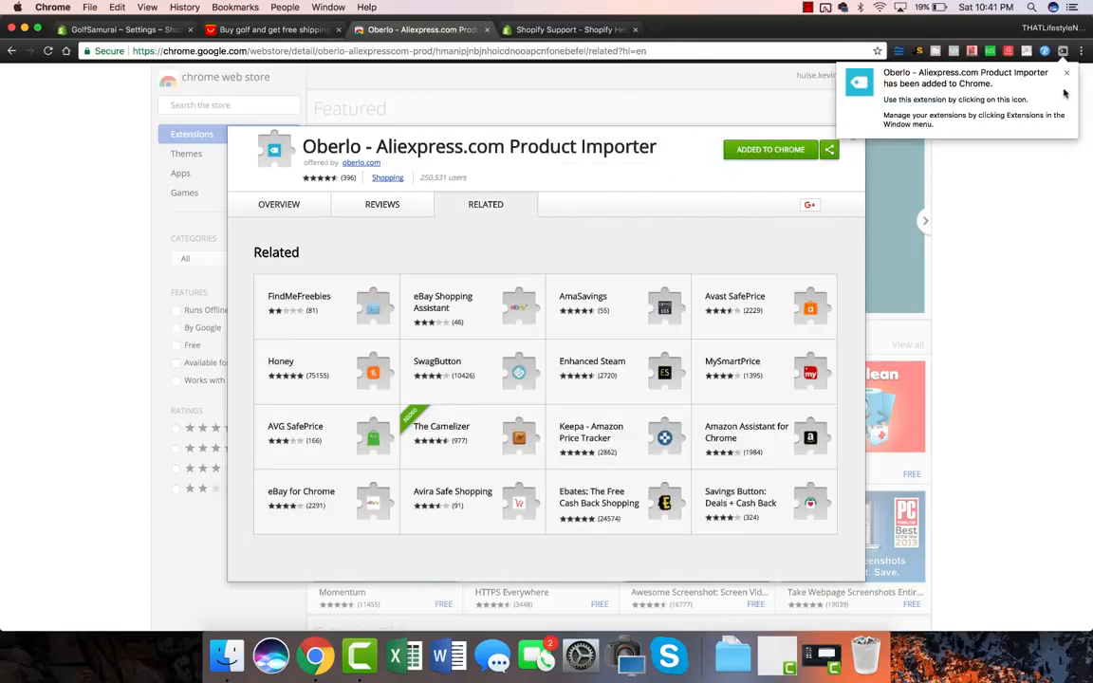
left_click(1062, 50)
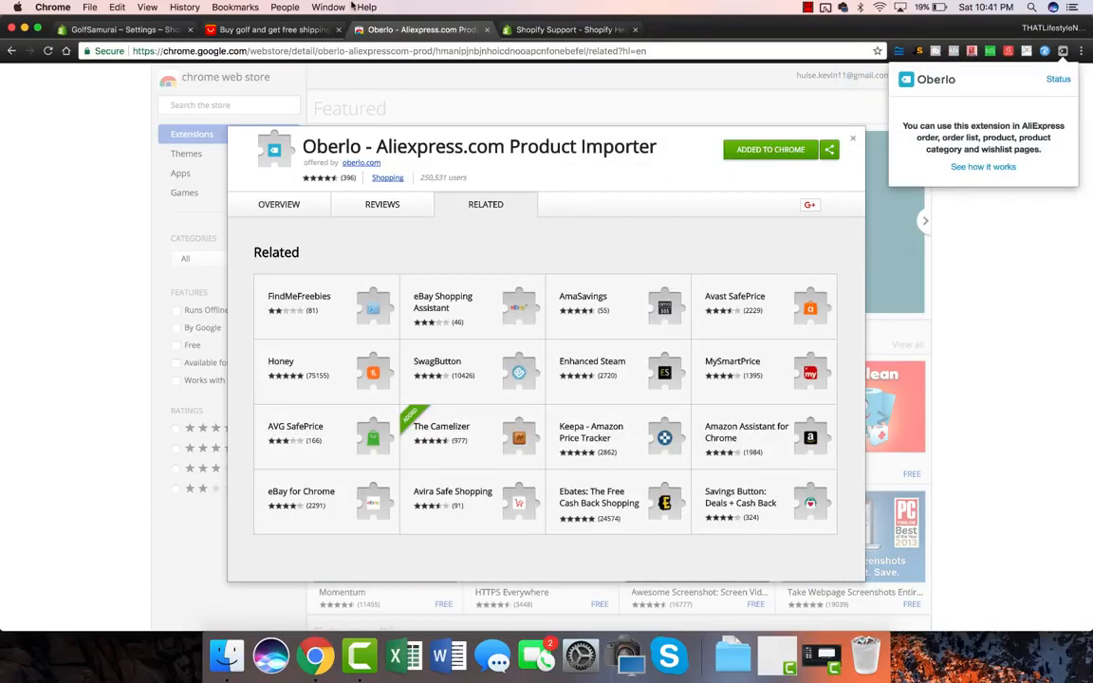
left_click(128, 30)
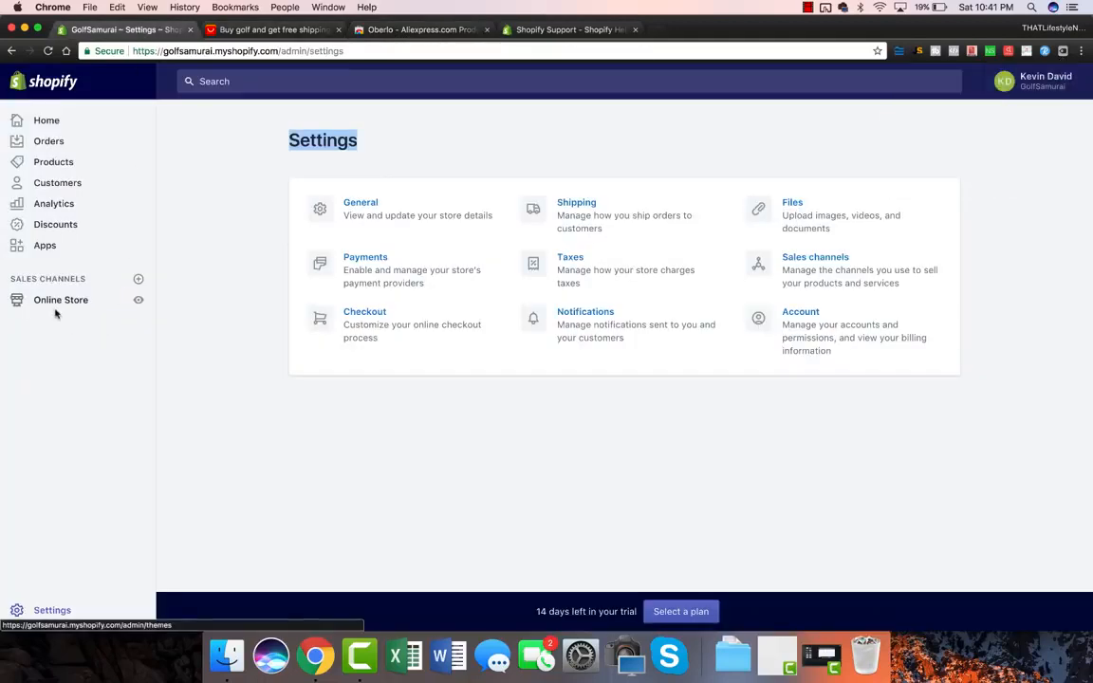
Step: Search the Shopify App Store for 'oberlo' and install the Oberlo app
left_click(58, 231)
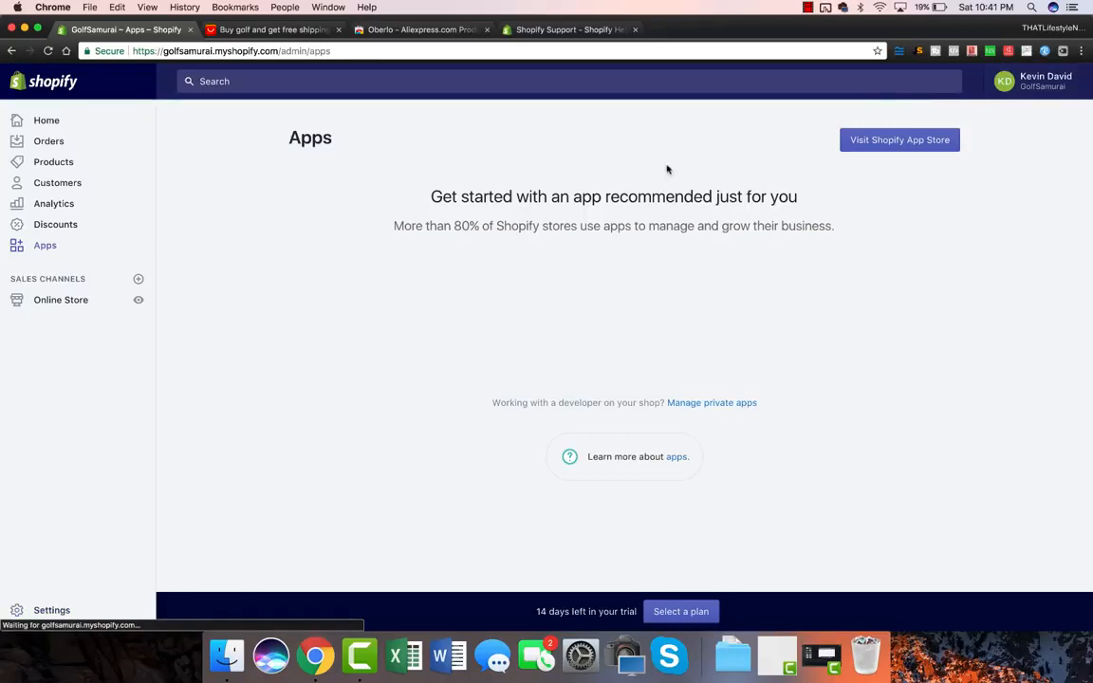
left_click(893, 141)
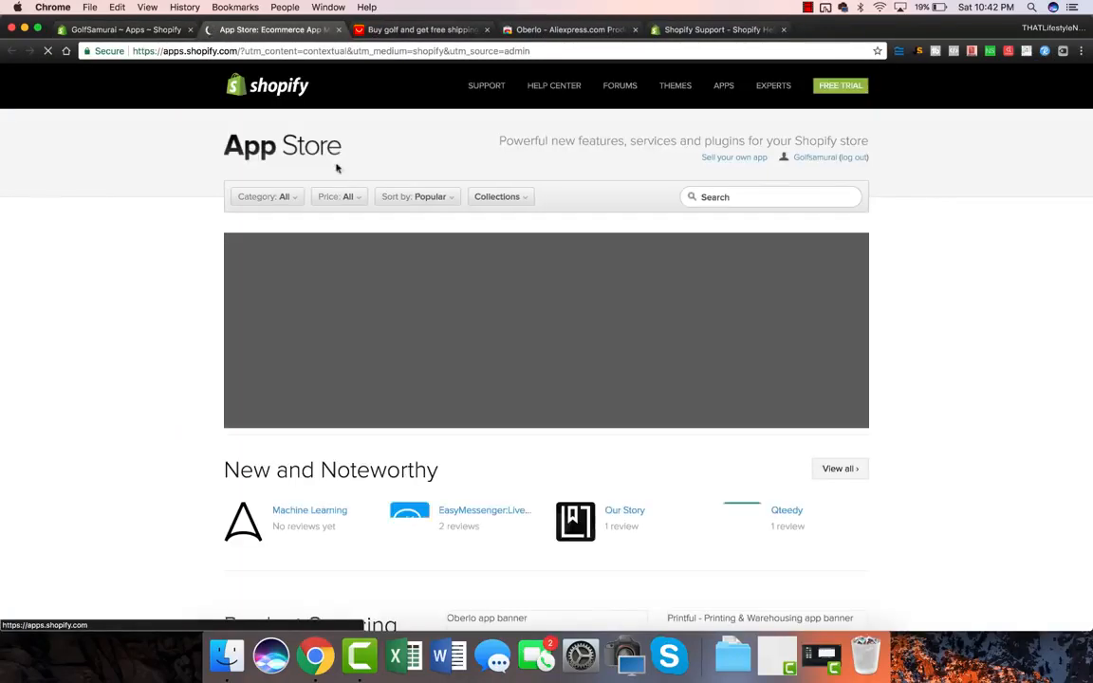
left_click(728, 196)
type("oberlo")
key("Return")
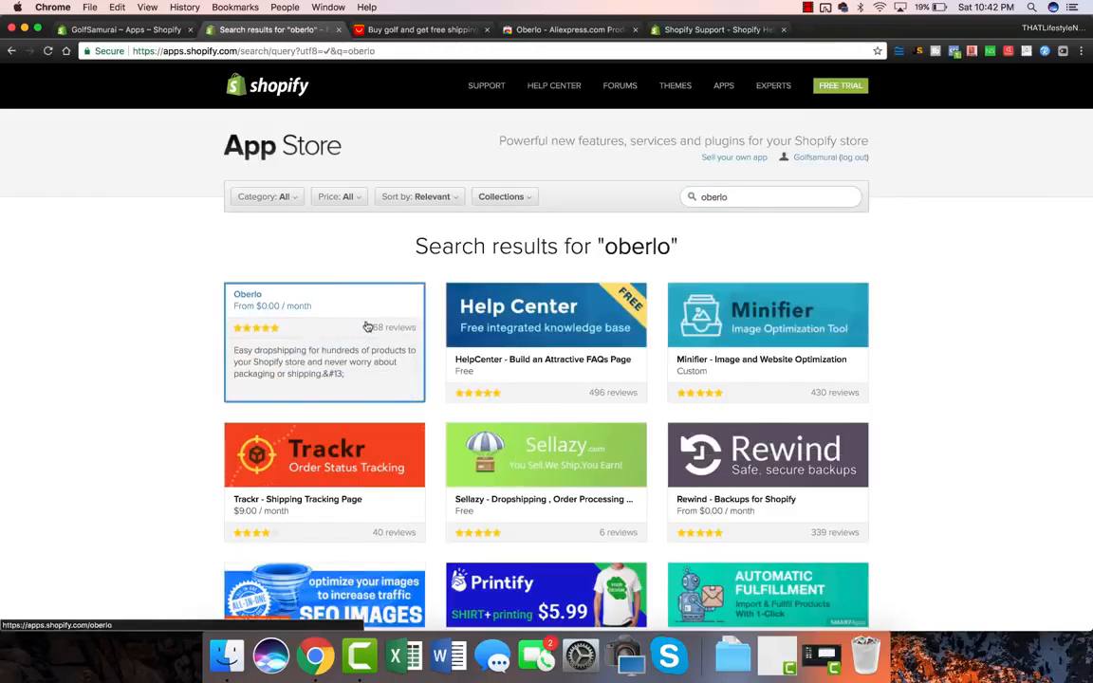
left_click(308, 315)
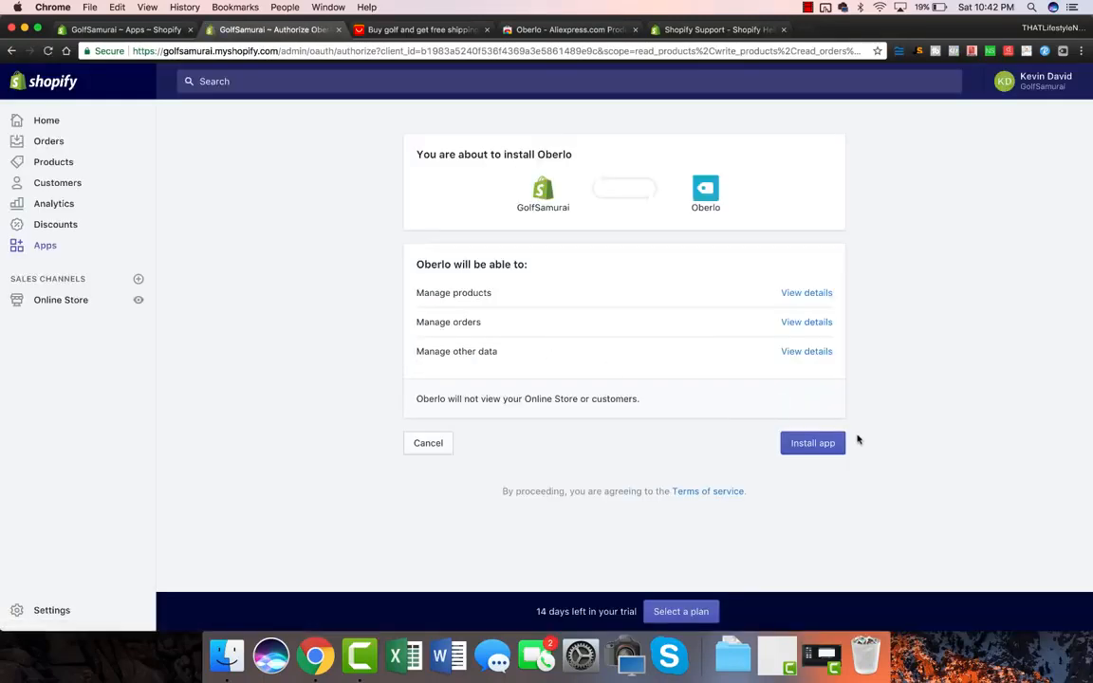
left_click(831, 447)
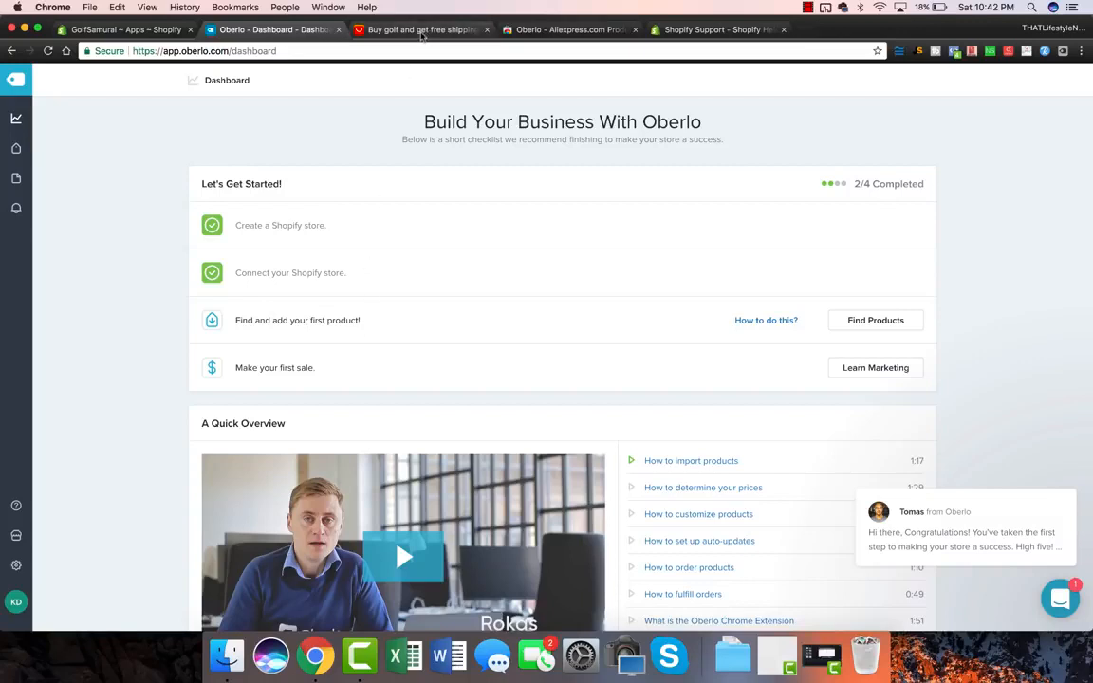
Step: Check Oberlo's shipping settings and refresh the AliExpress golf results to show shipping info
left_click(422, 34)
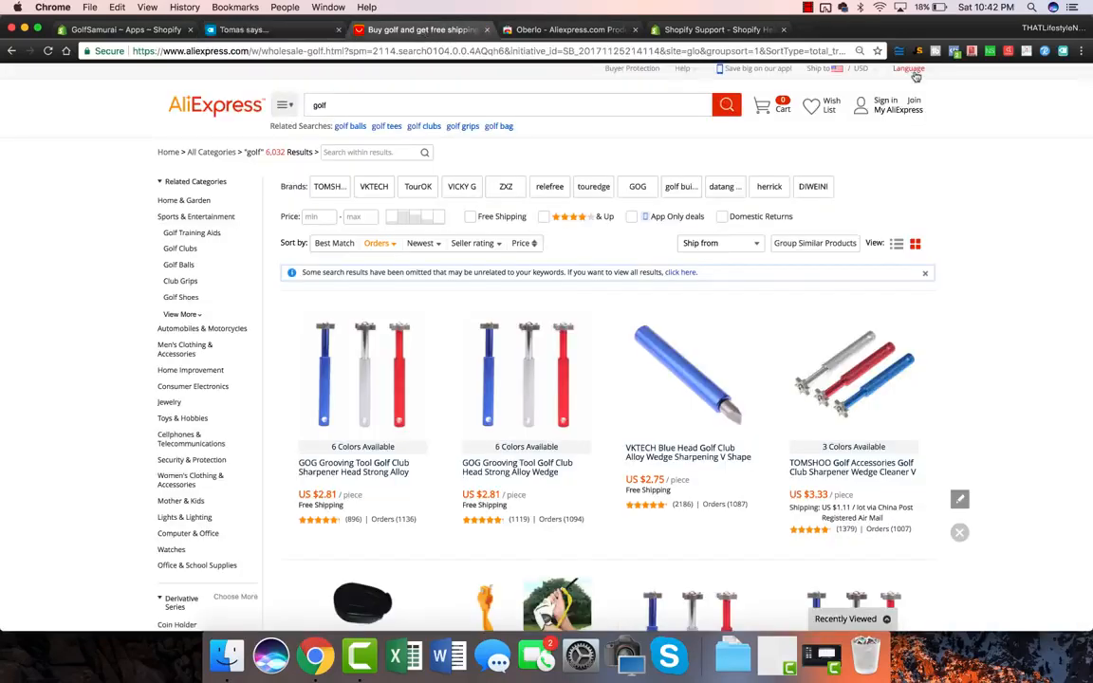
left_click(1063, 52)
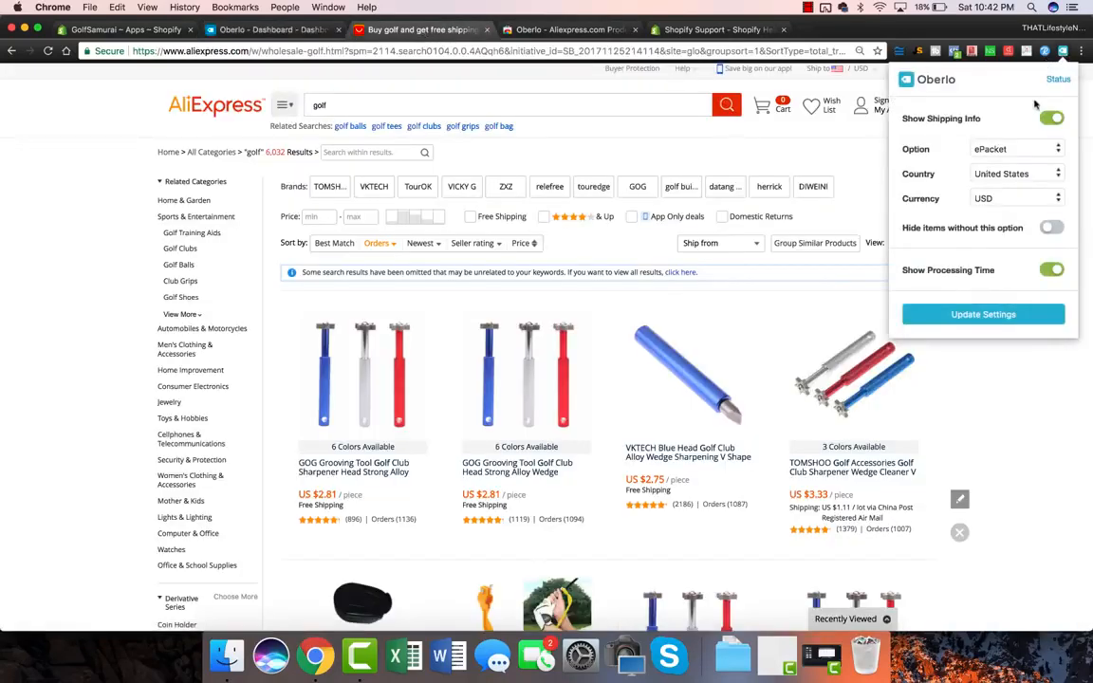
left_click(921, 384)
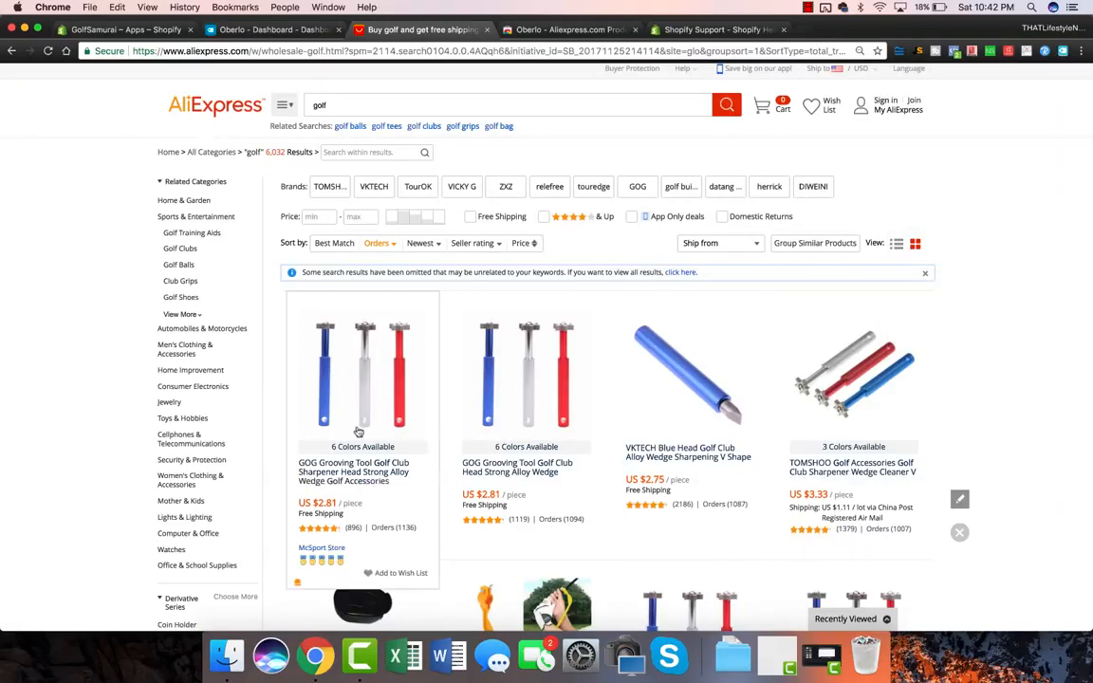
left_click(380, 375)
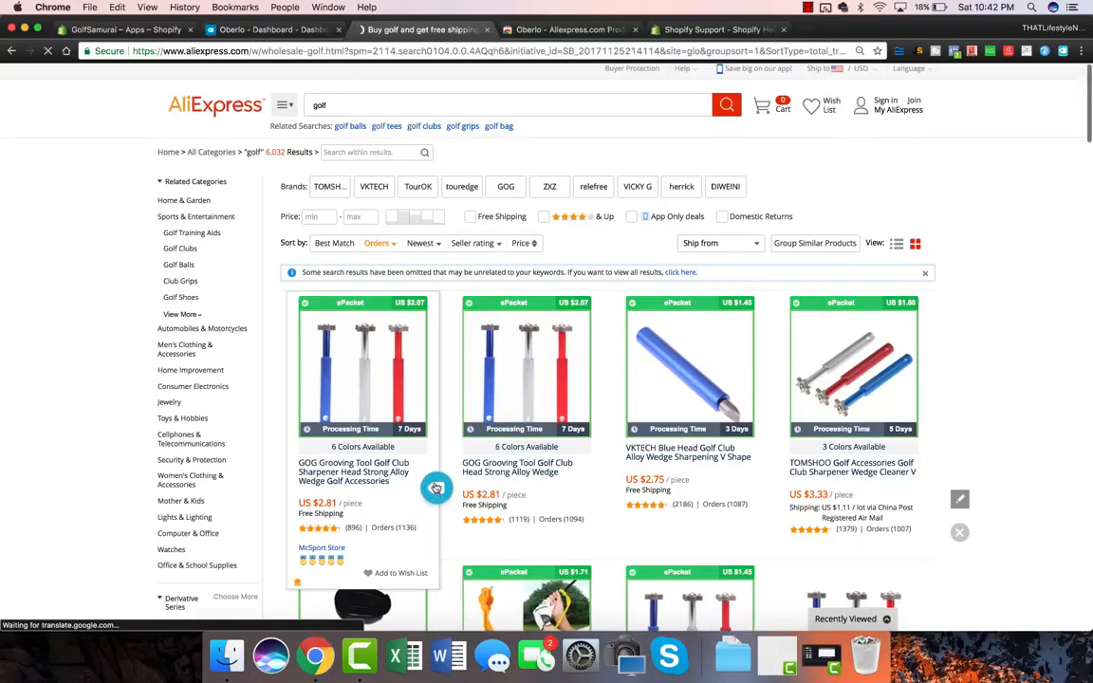
Step: Import the GOG grooving sharpener ($2.81) into Oberlo and open the import list
scroll(407, 393, "down", 1)
scroll(408, 392, "down", 2)
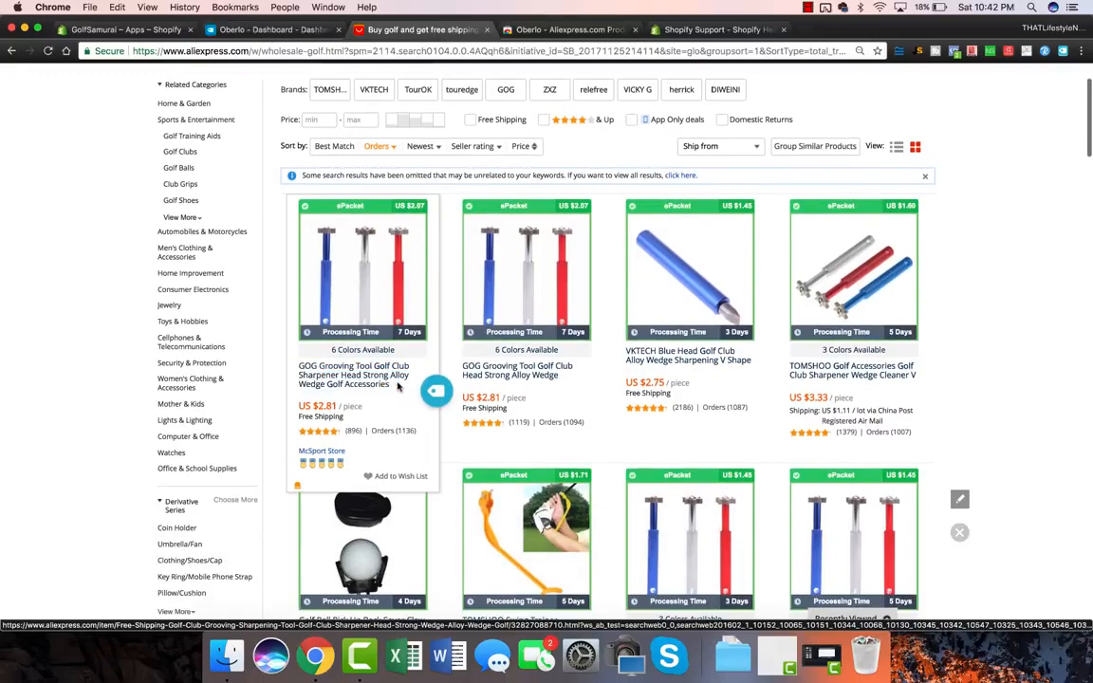
scroll(434, 375, "down", 1)
left_click(436, 354)
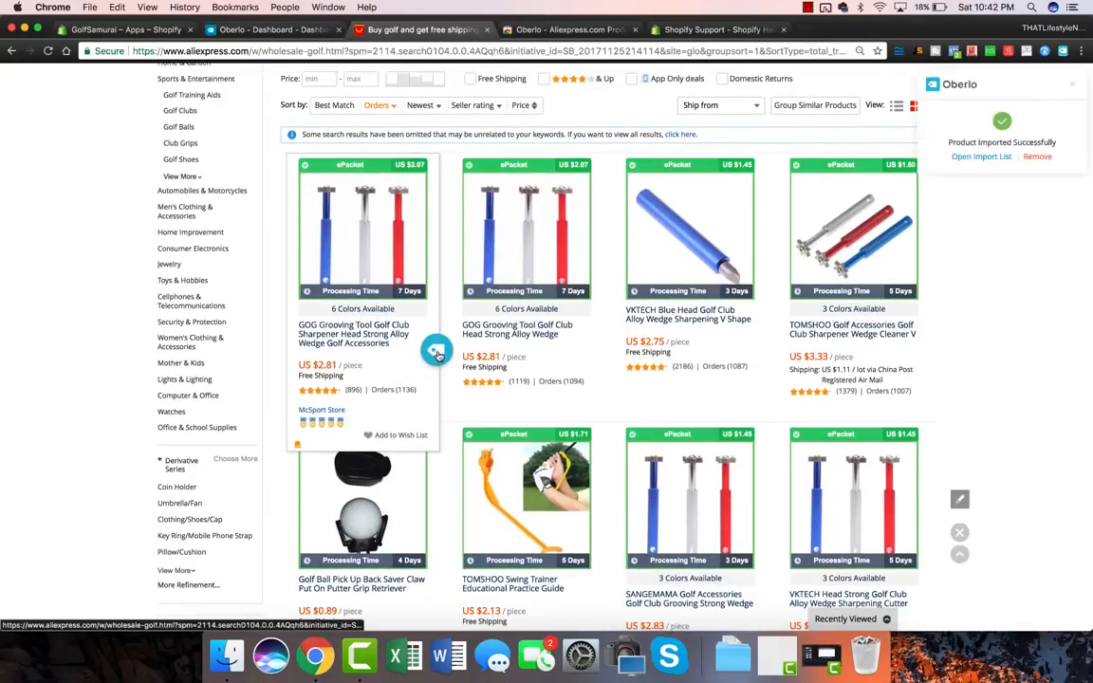
scroll(759, 408, "down", 2)
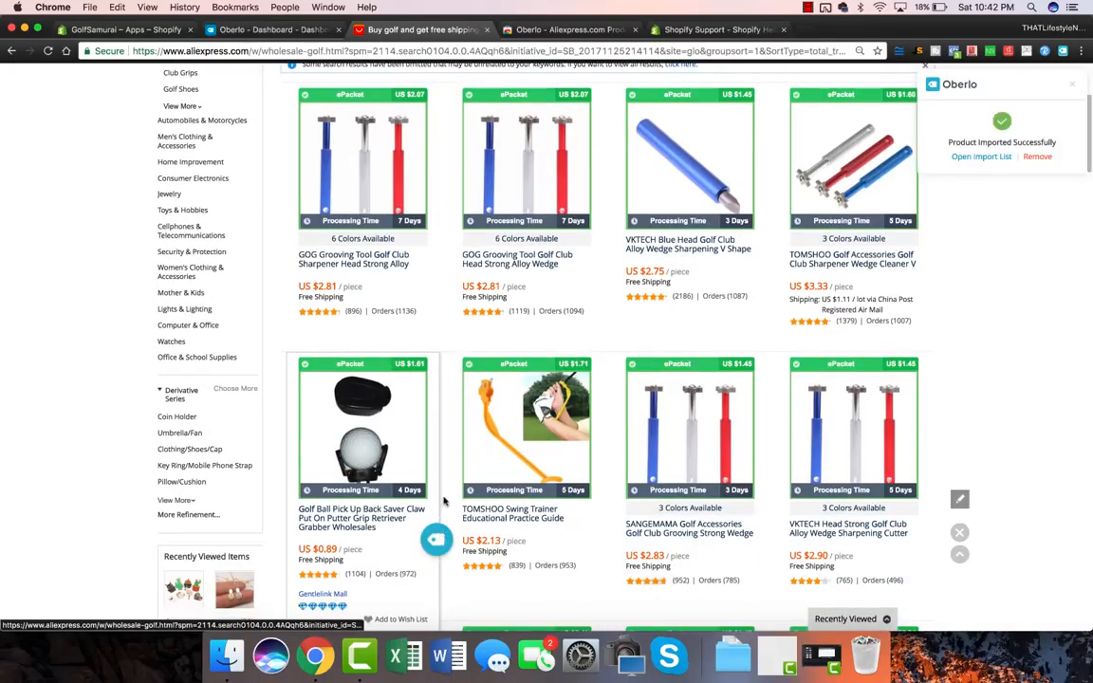
scroll(531, 419, "down", 2)
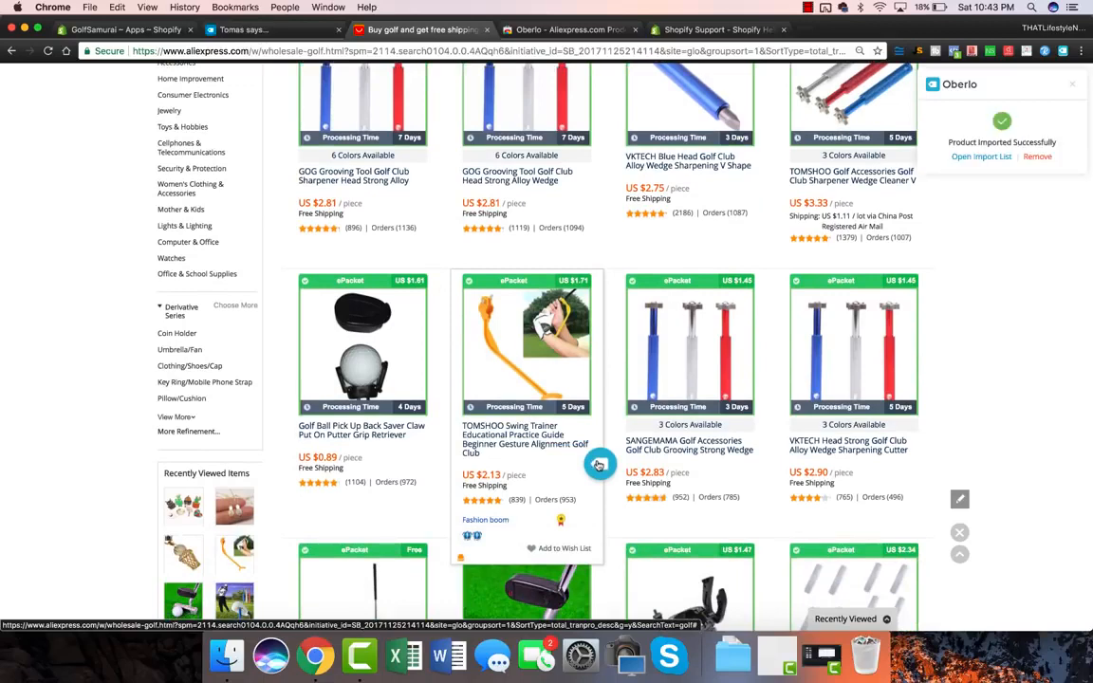
left_click(982, 158)
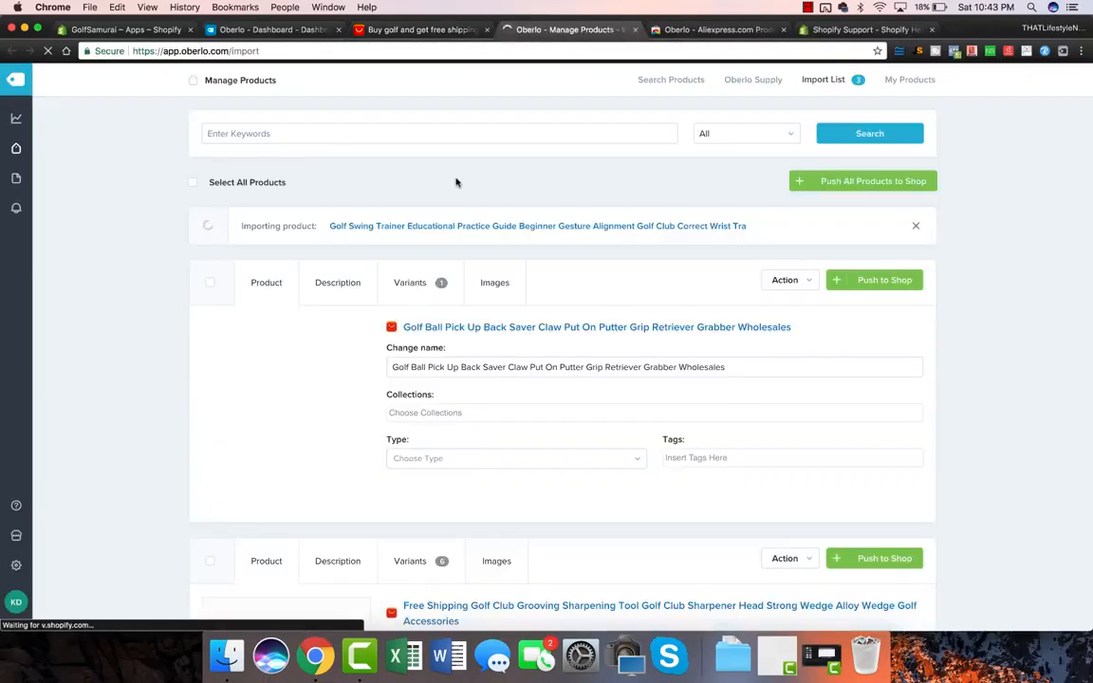
Step: Import the TOMSHOO swing trainer from the AliExpress golf results into Oberlo as well
scroll(52, 228, "down", 3)
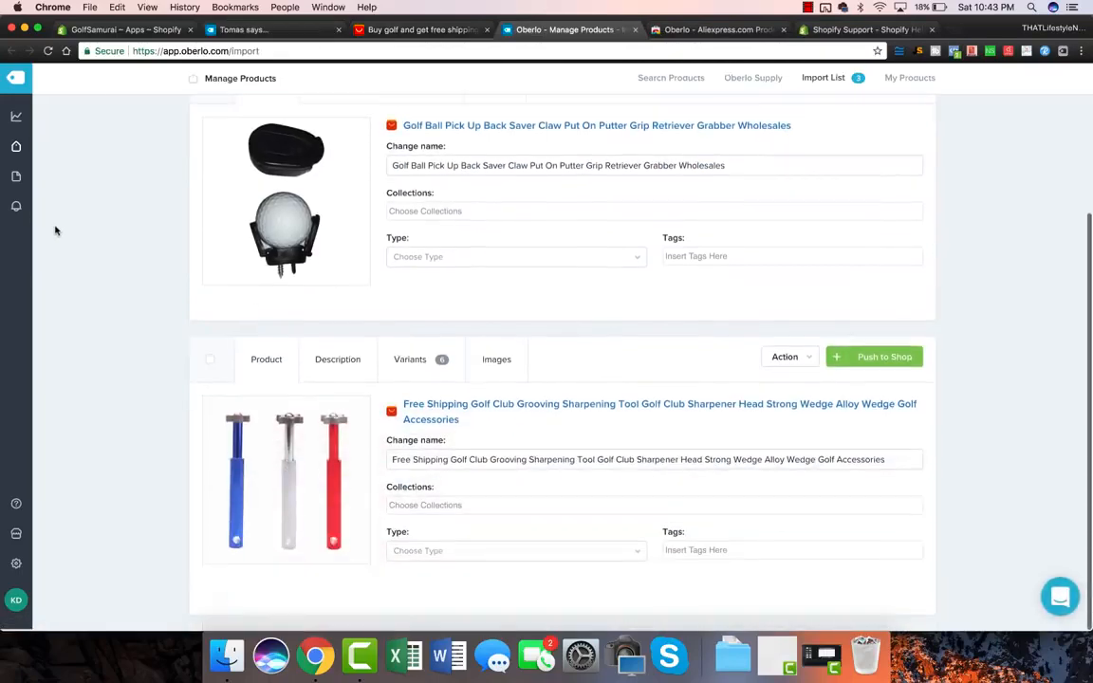
scroll(55, 230, "down", 5)
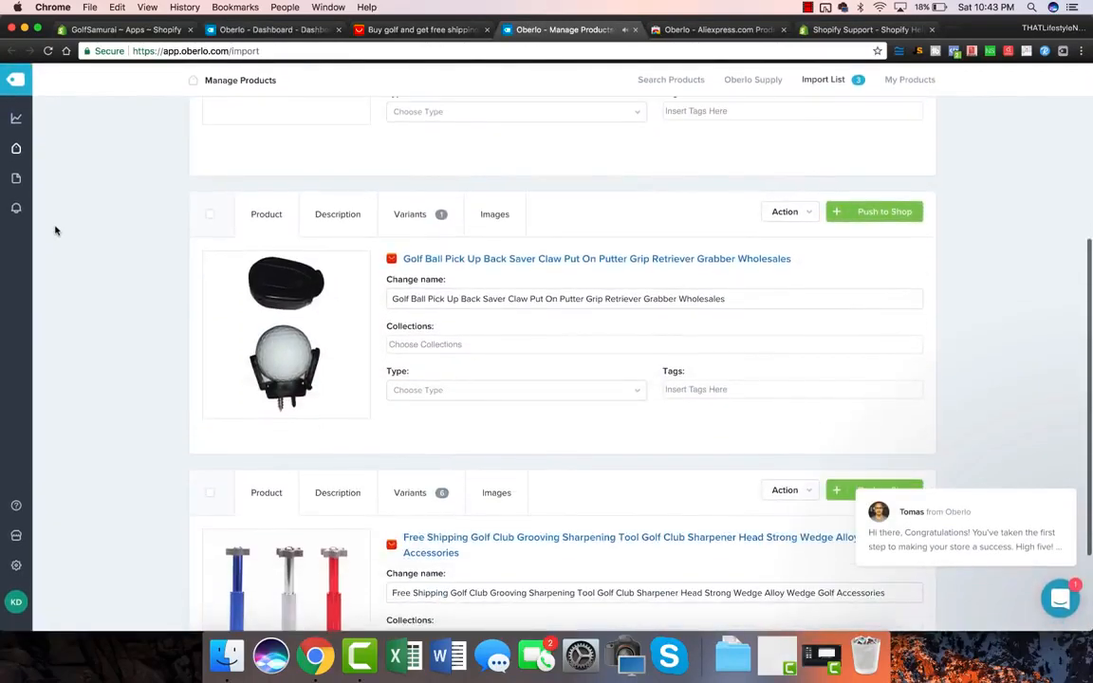
scroll(55, 231, "down", 3)
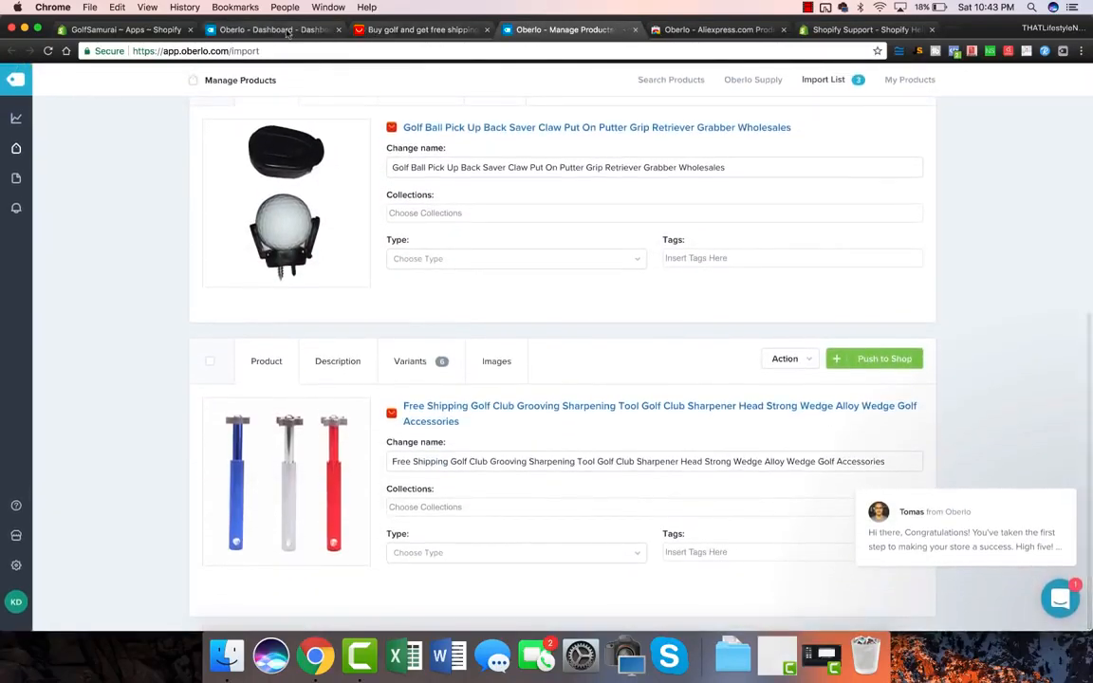
left_click(286, 30)
left_click(406, 31)
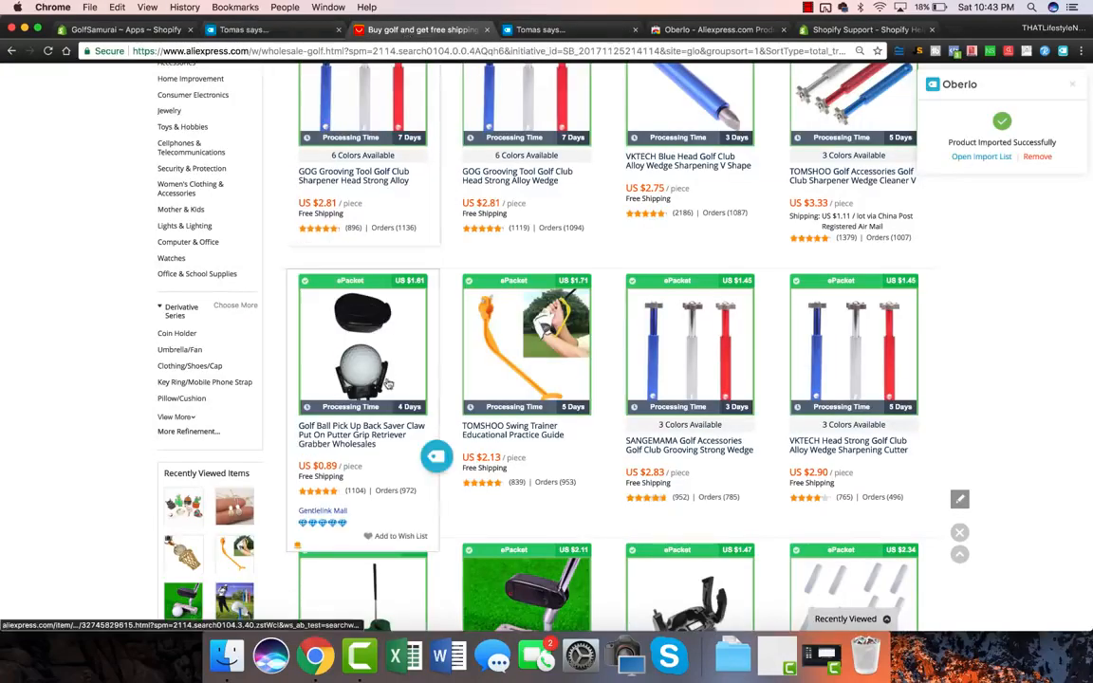
left_click(599, 464)
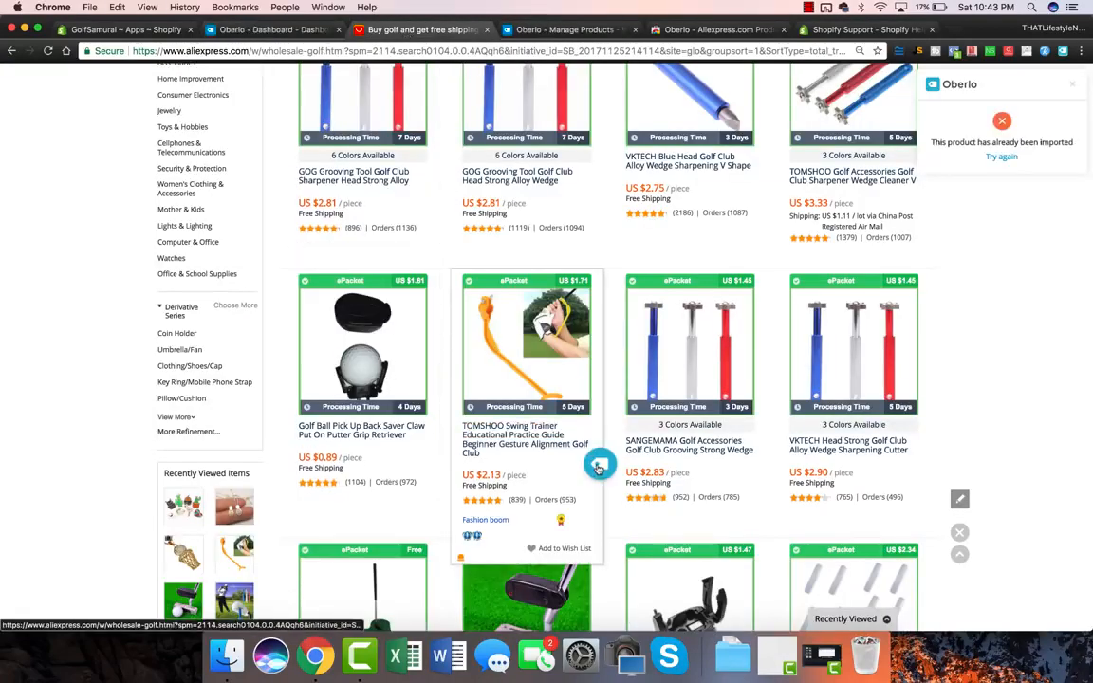
left_click(565, 31)
Step: Push all imported products from the Oberlo import list to the Shopify store
scroll(553, 236, "up", 3)
scroll(550, 227, "up", 3)
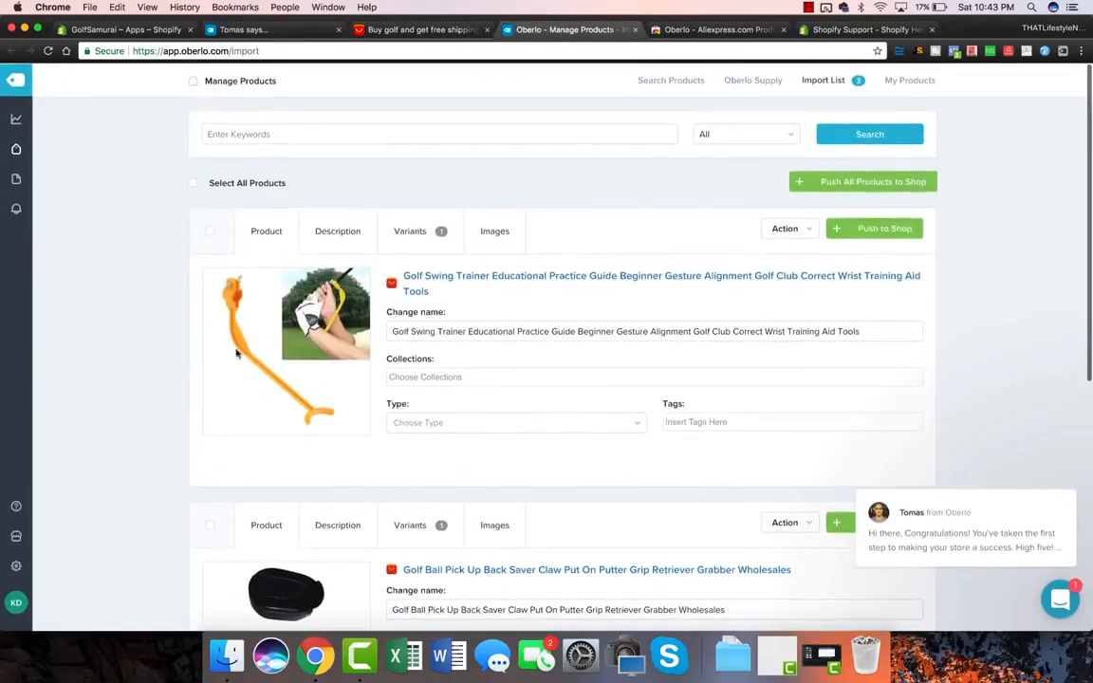
scroll(214, 372, "down", 5)
scroll(213, 375, "up", 5)
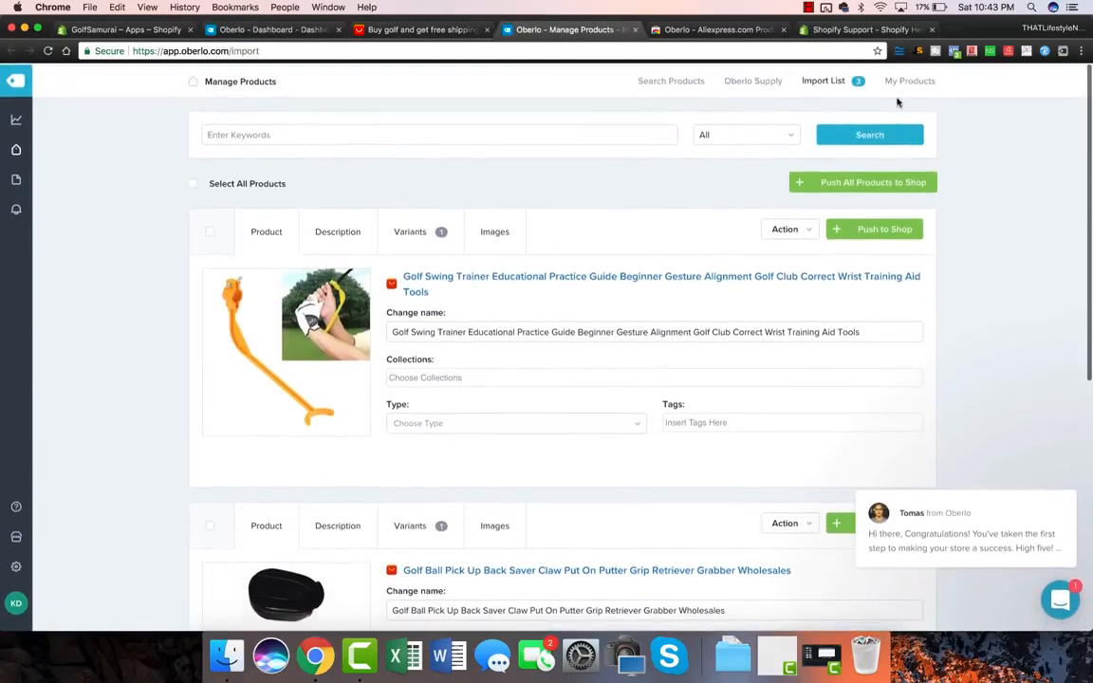
left_click(844, 183)
left_click(619, 211)
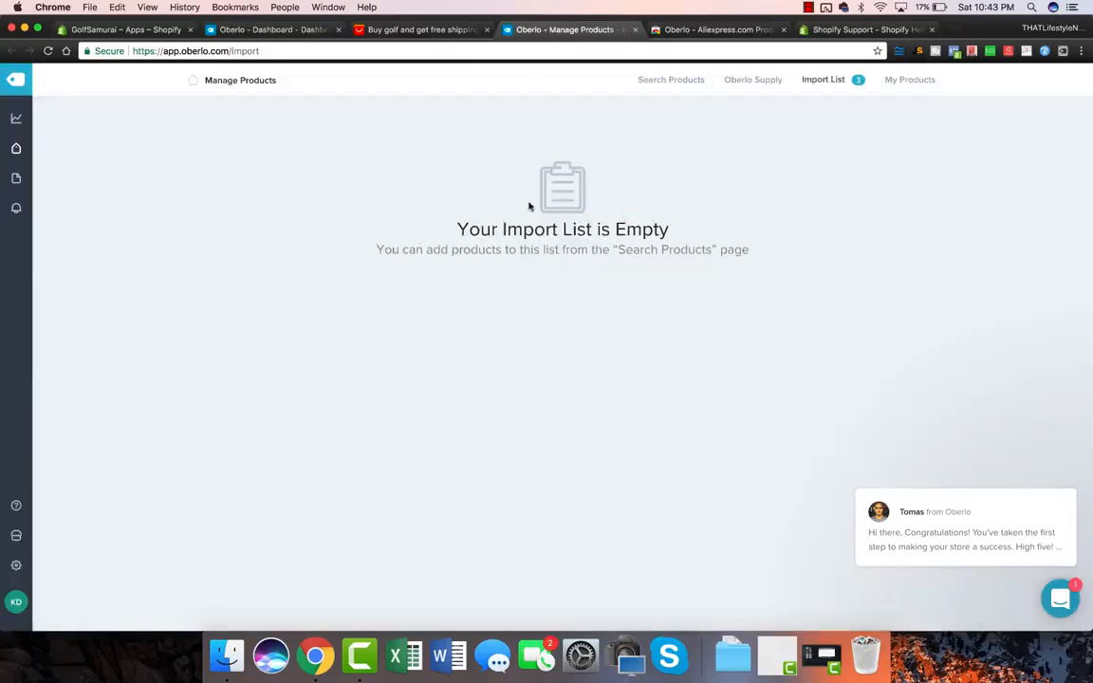
Step: Retitle the golf club sharpener product 'Premium Golf Club Grooving Sharpener (Perfect Gift for Dads!)'
left_click(142, 31)
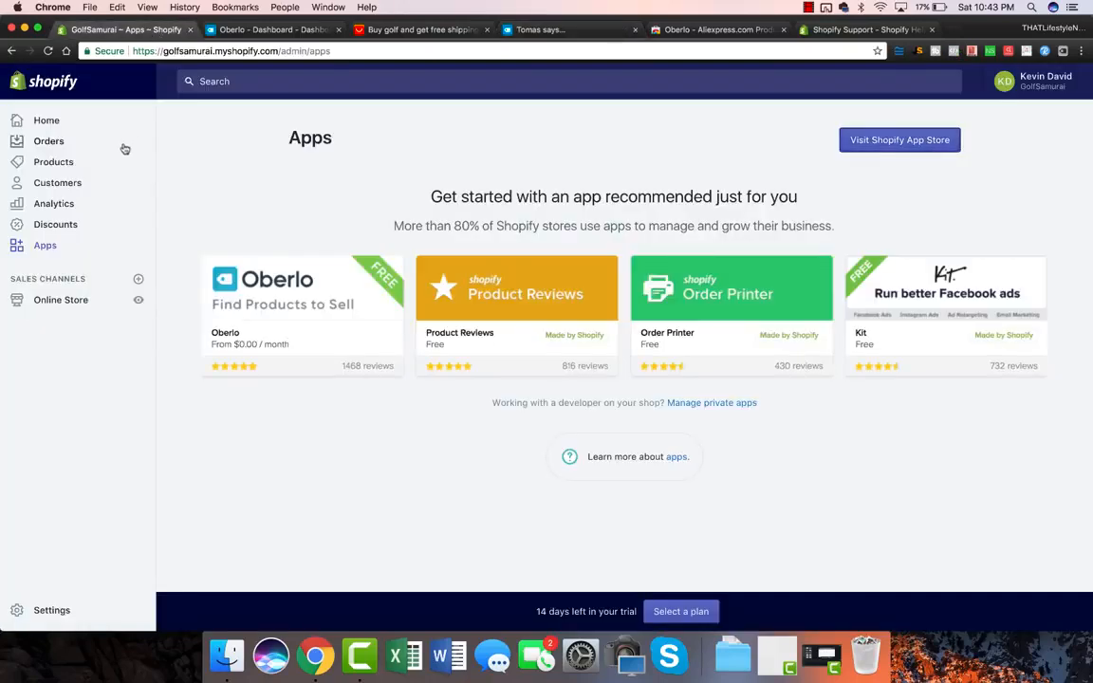
left_click(48, 163)
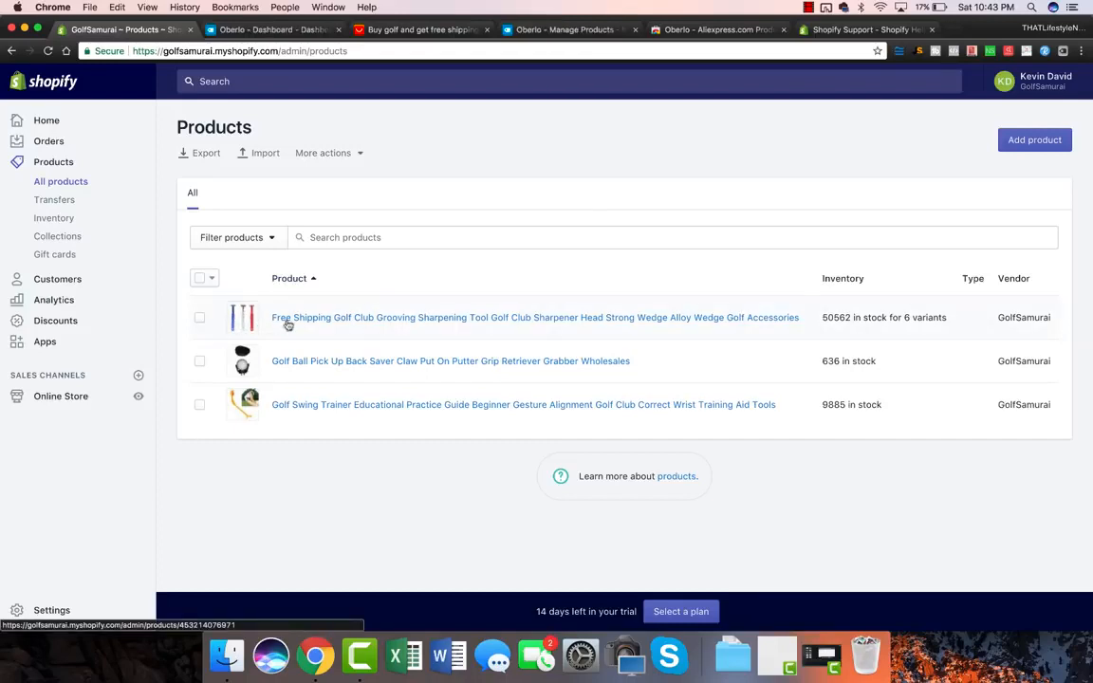
left_click(331, 317)
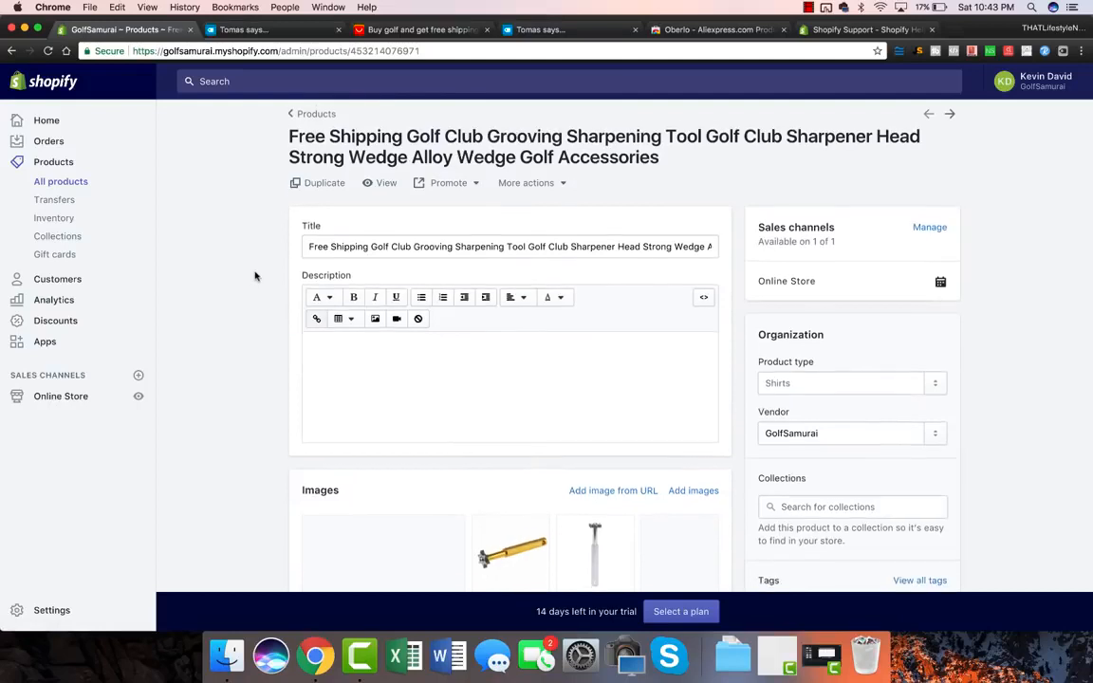
left_click(470, 210)
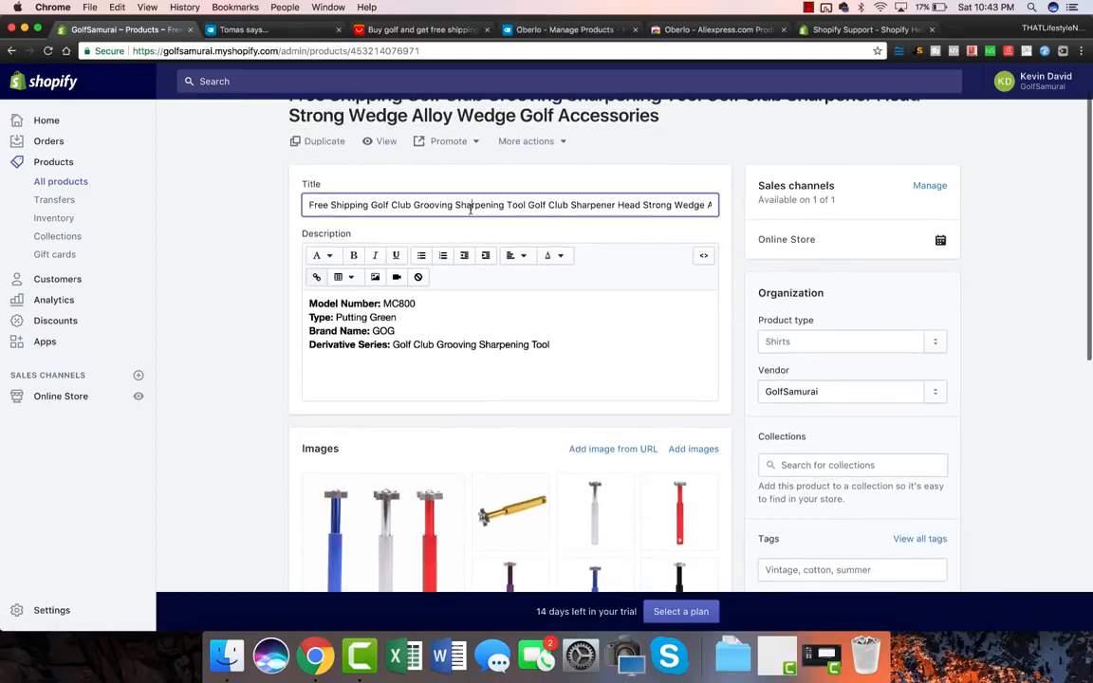
key("super+a")
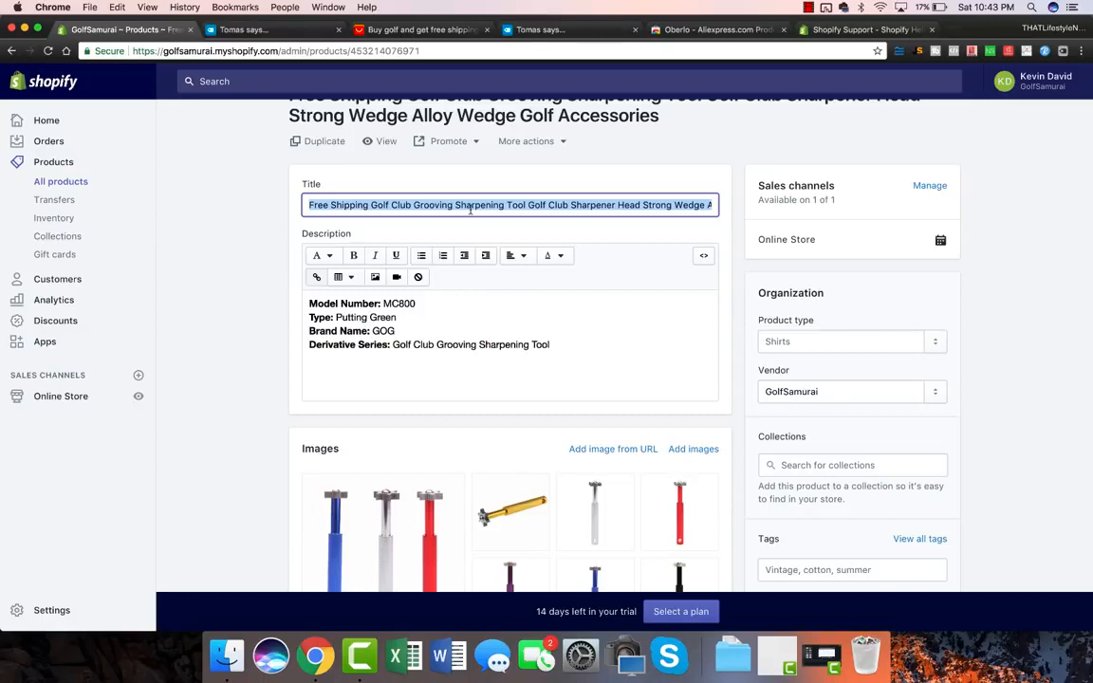
type("GOLF GLU")
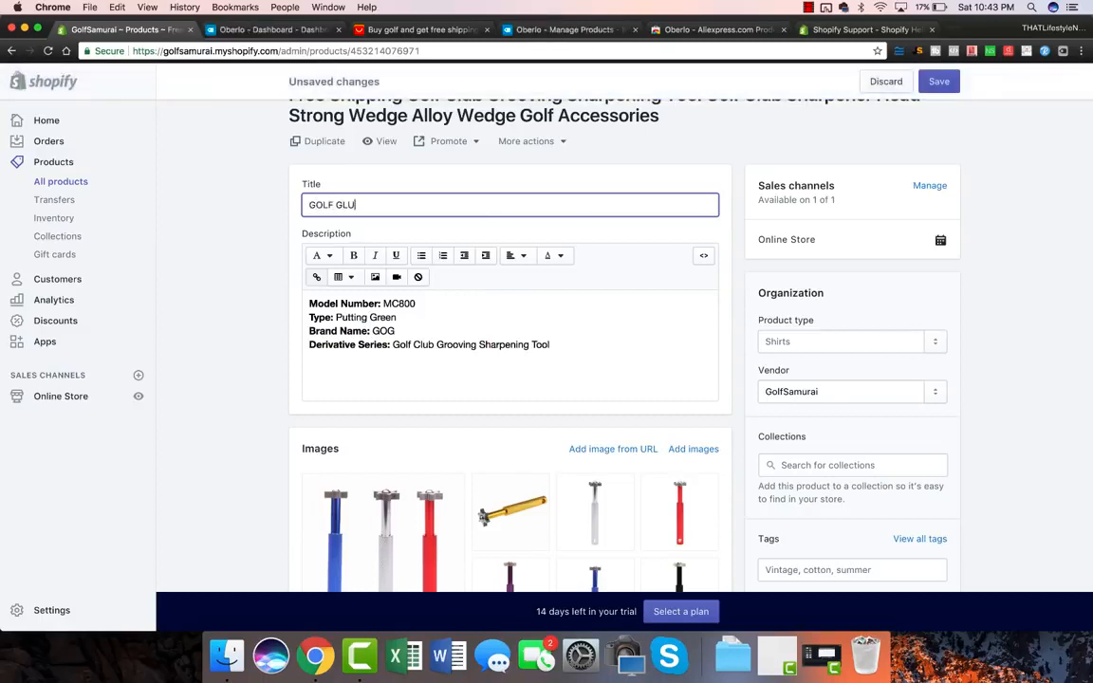
key("BackSpace")
key("BackSpace")
type("Premium Golf Club Groov")
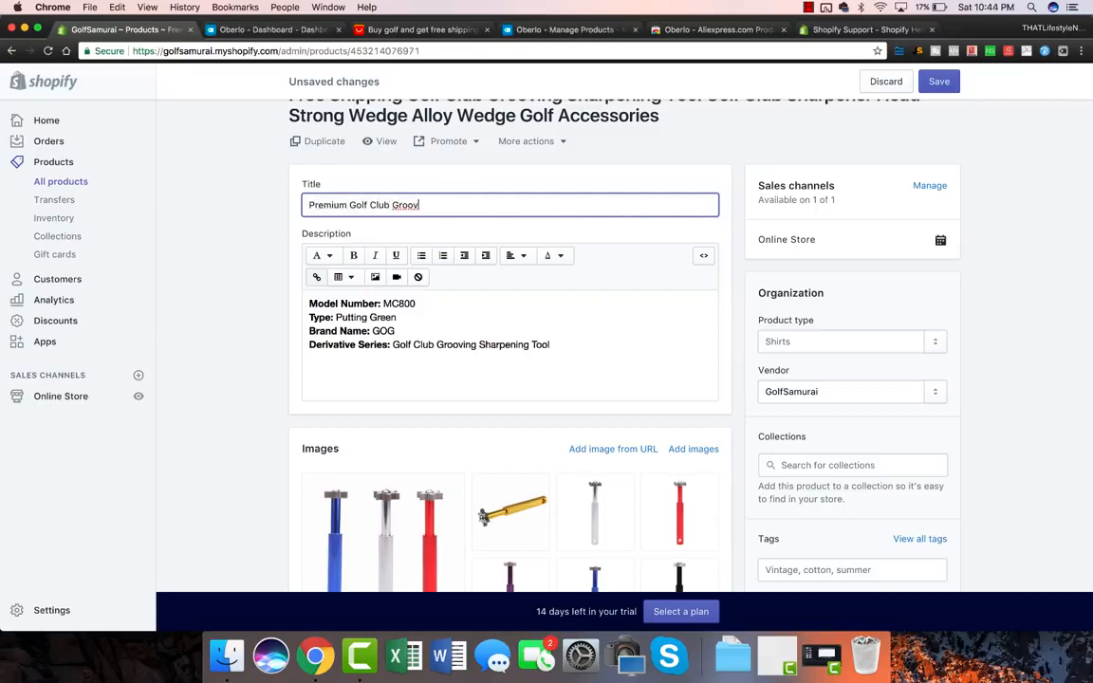
type("ing Sharpener")
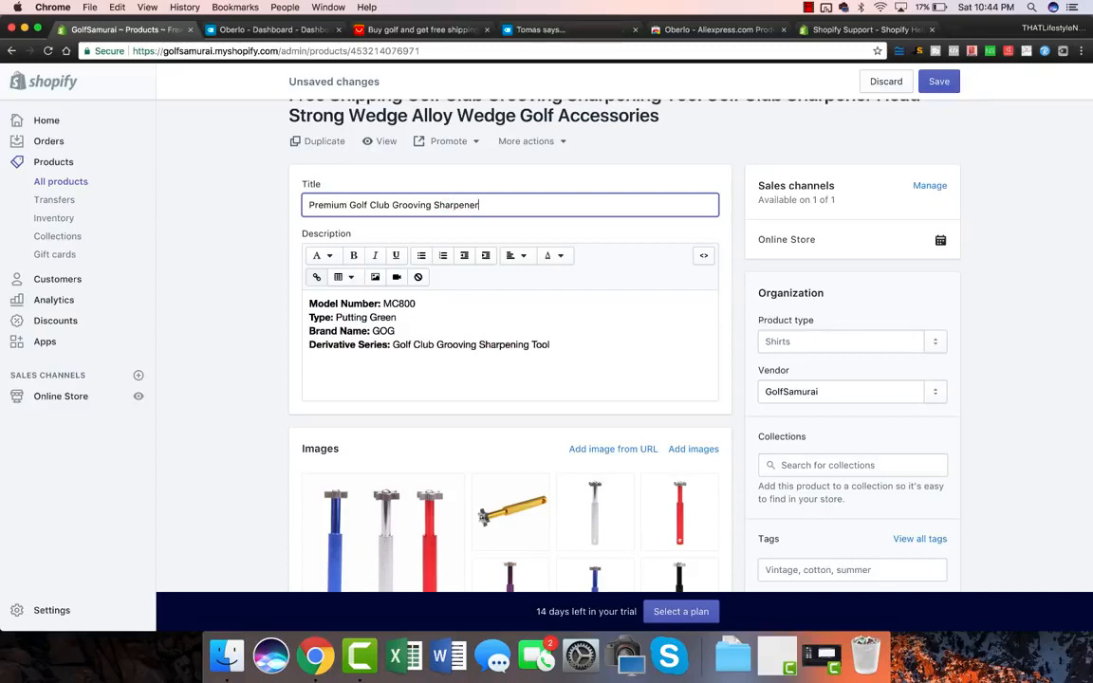
type(" (Perfect")
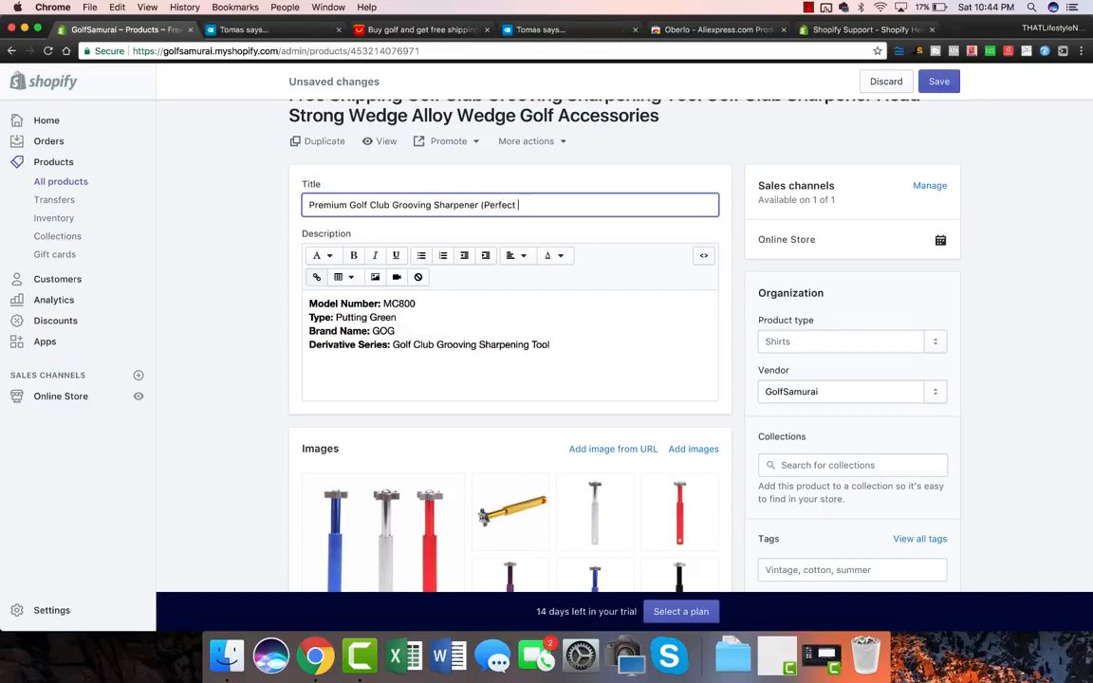
type(" Gift for Dads!")
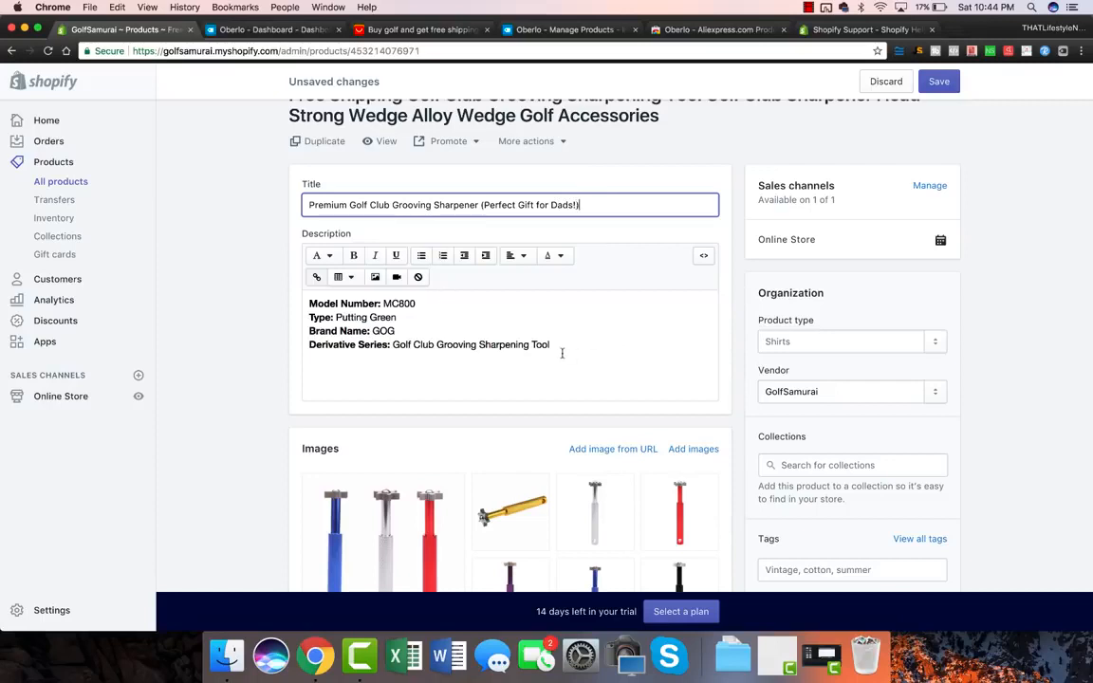
Step: Delete all of the sharpener's product description text
left_click_drag(562, 353, 324, 303)
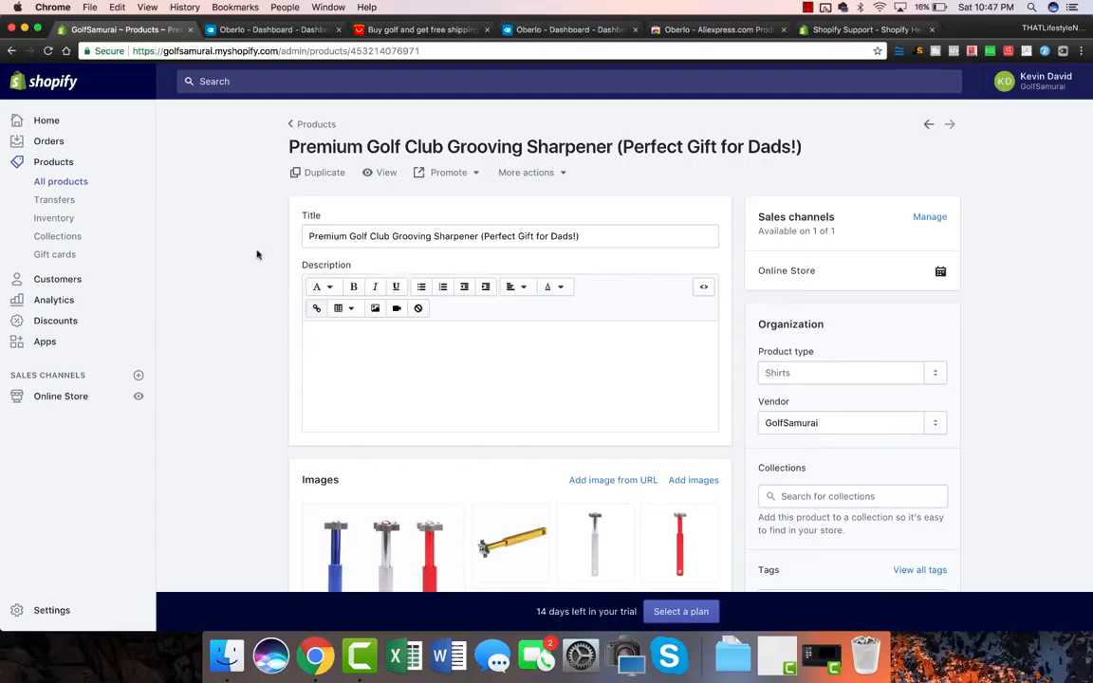
left_click(305, 380)
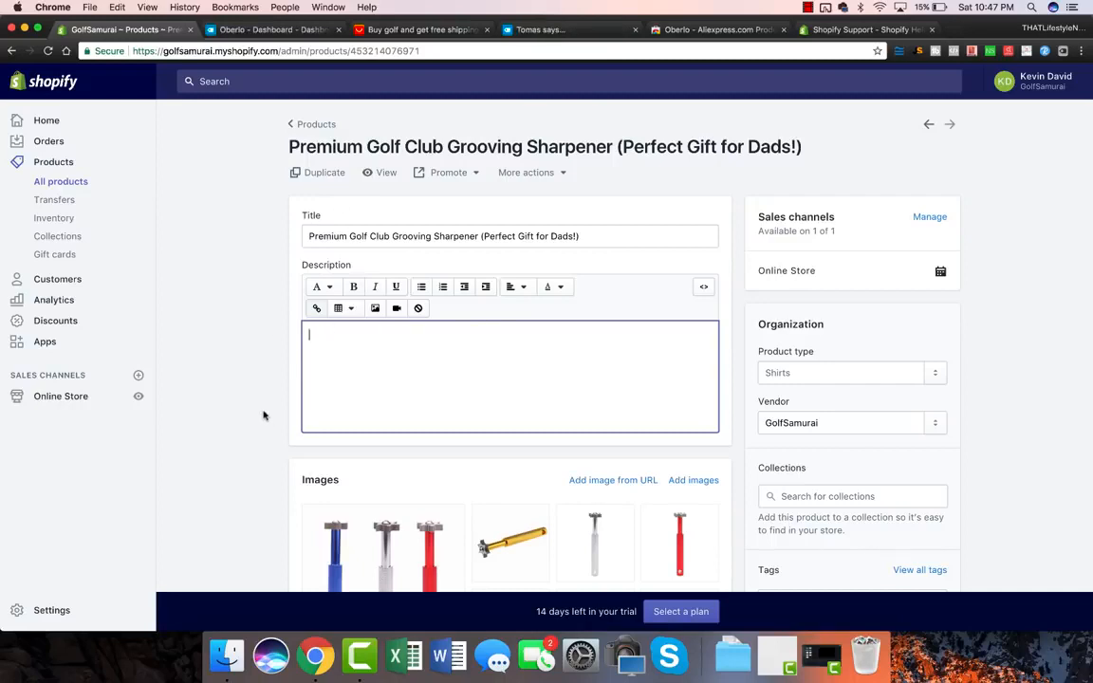
scroll(264, 414, "down", 1)
scroll(263, 415, "up", 1)
scroll(264, 414, "down", 5)
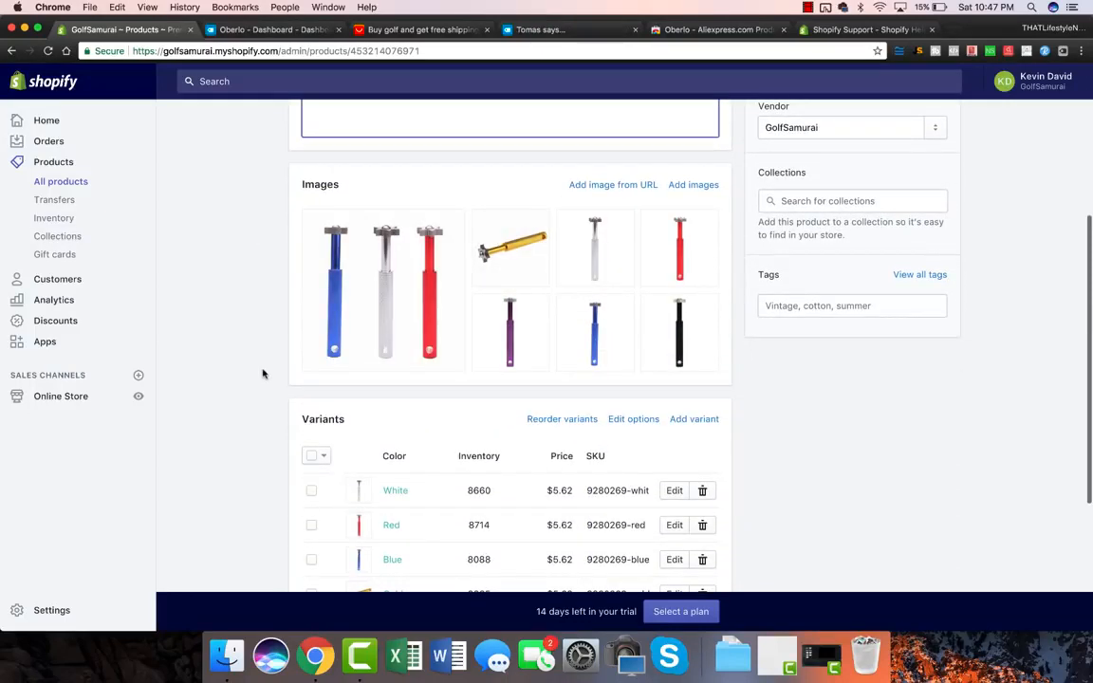
Step: Review the sharpener's six $5.62 colour variants, then bring up the Oberlo dashboard
scroll(263, 373, "down", 3)
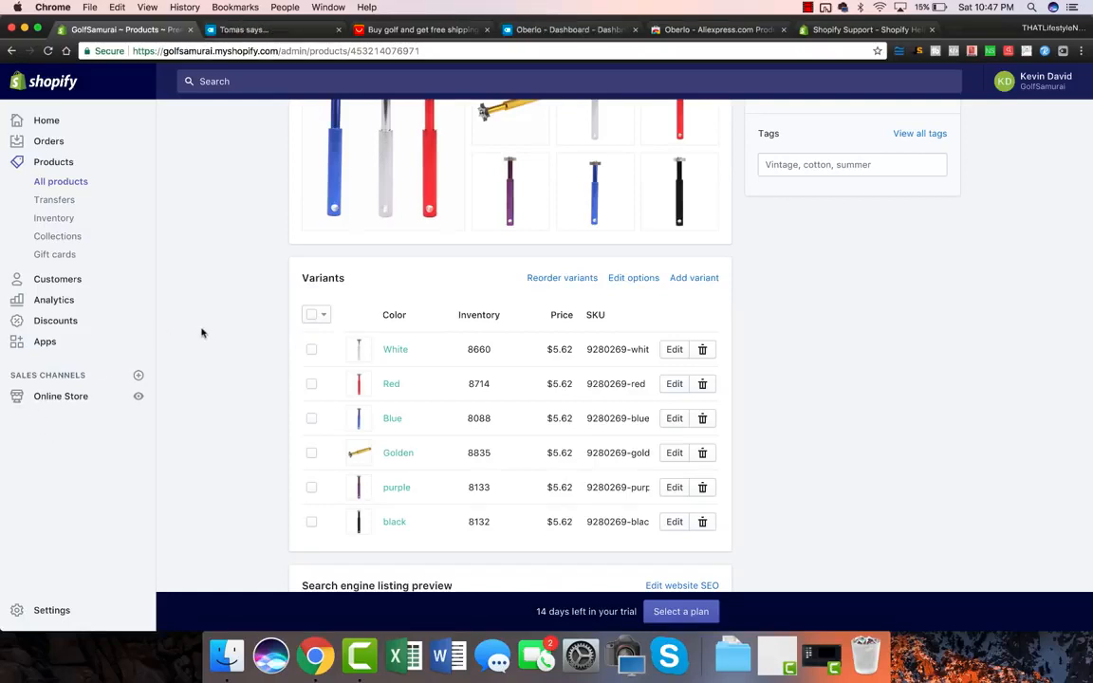
scroll(243, 288, "down", 2)
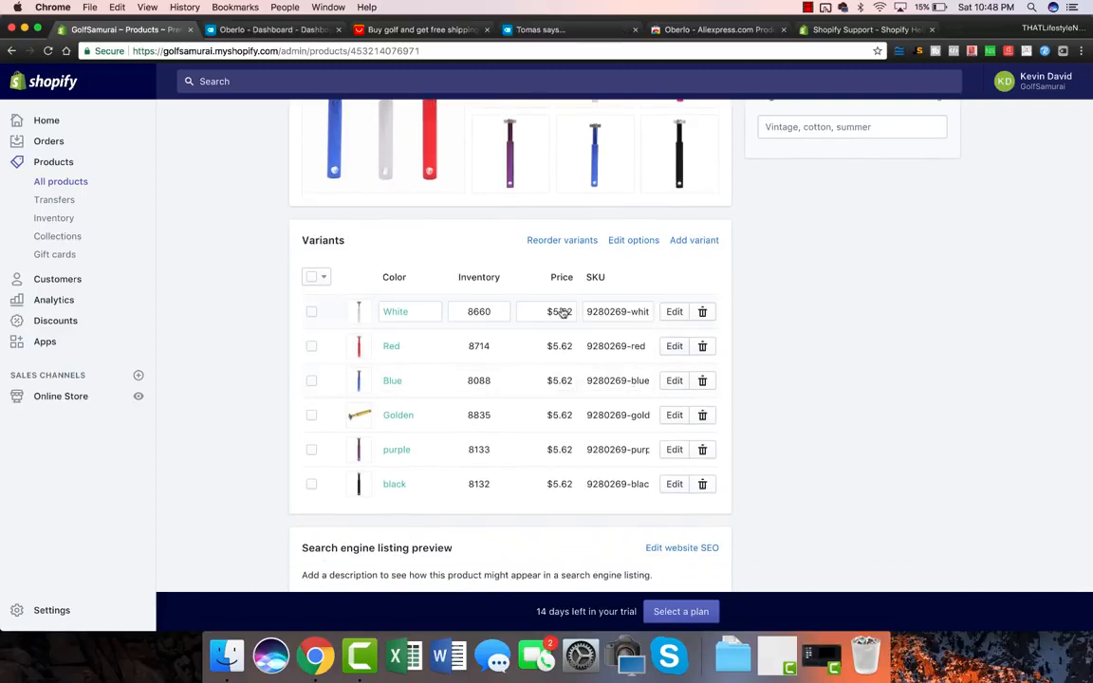
left_click(256, 29)
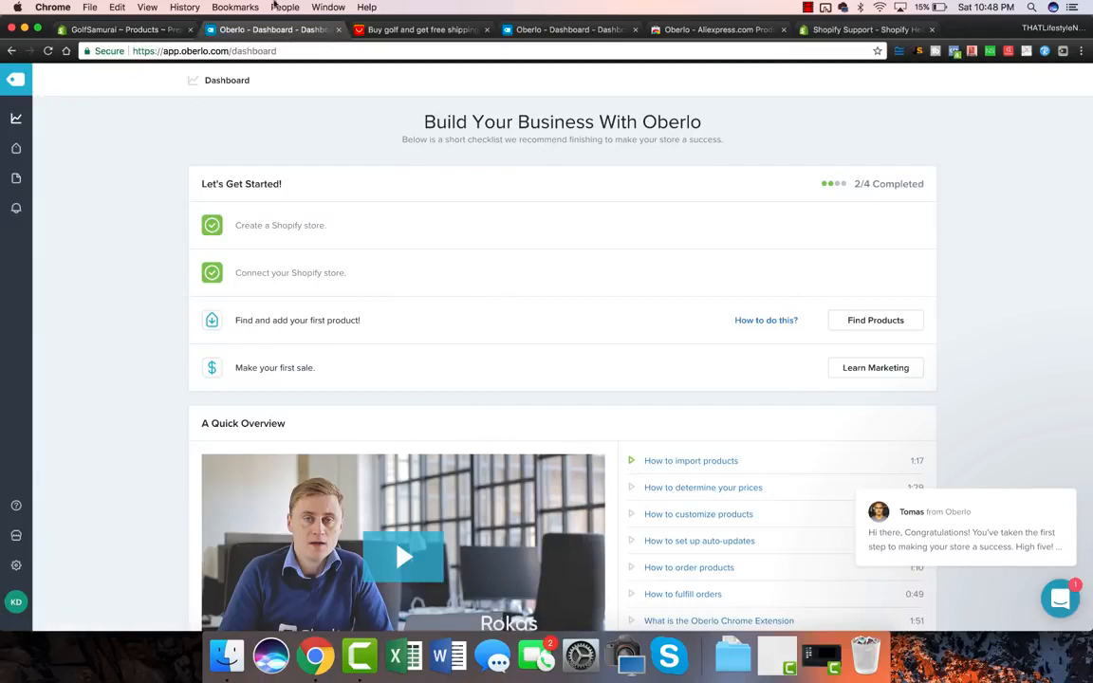
Step: Review Oberlo's Global Pricing Rules, where price and compare-at price are both product cost × 2
left_click(16, 566)
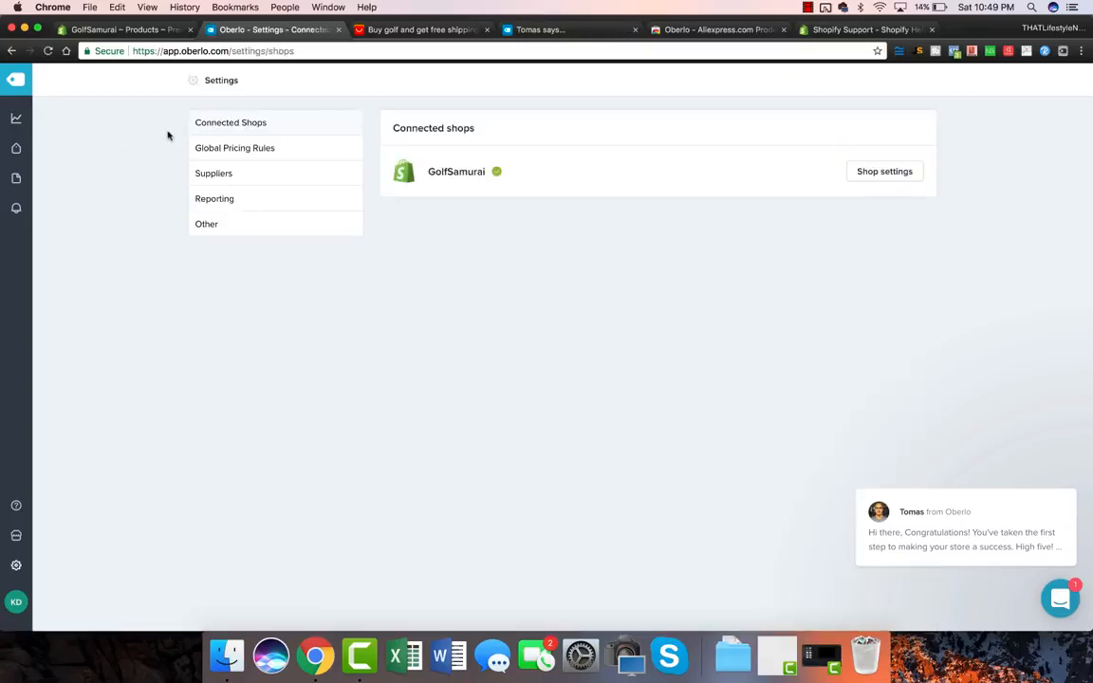
left_click(256, 149)
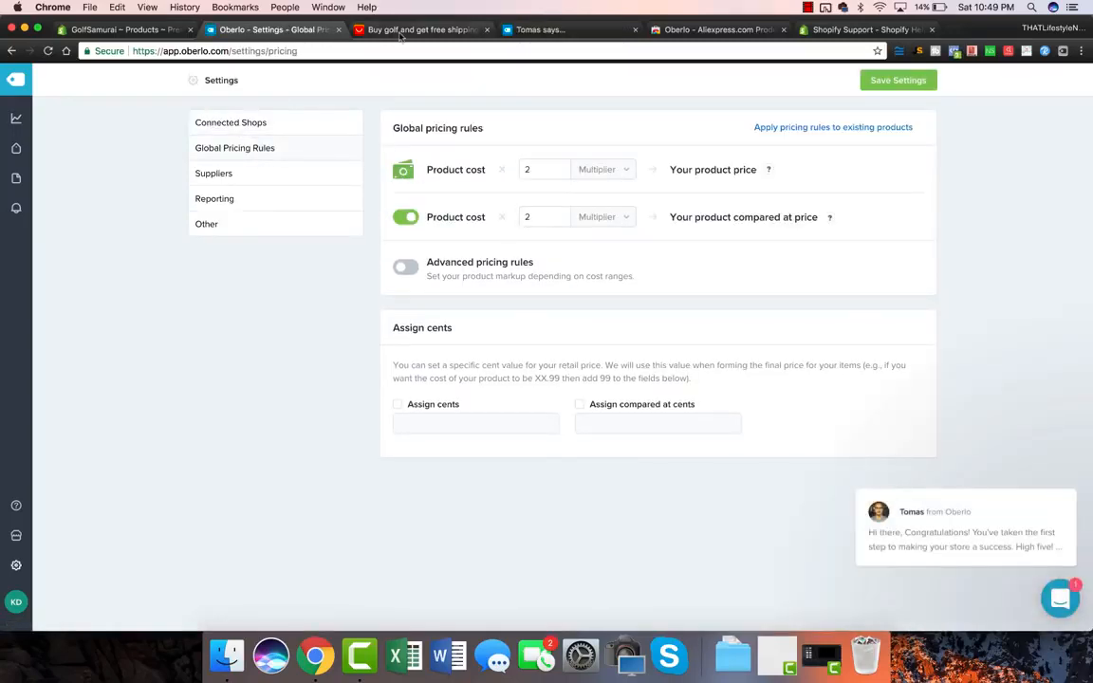
left_click(365, 30)
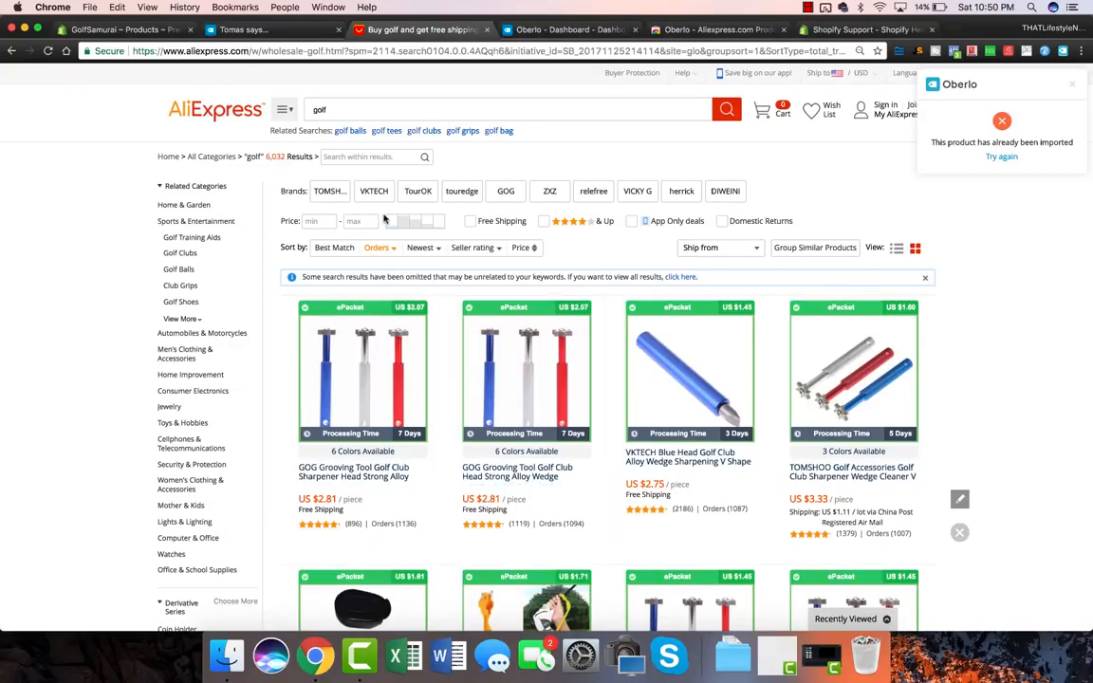
left_click(300, 31)
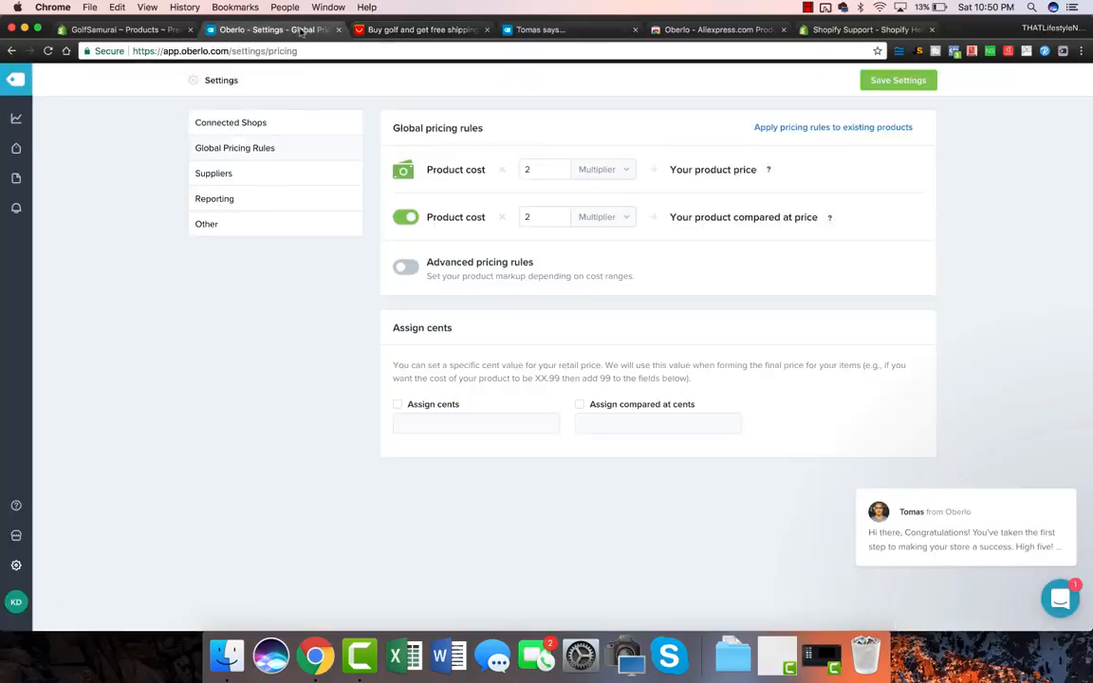
triple_click(454, 170)
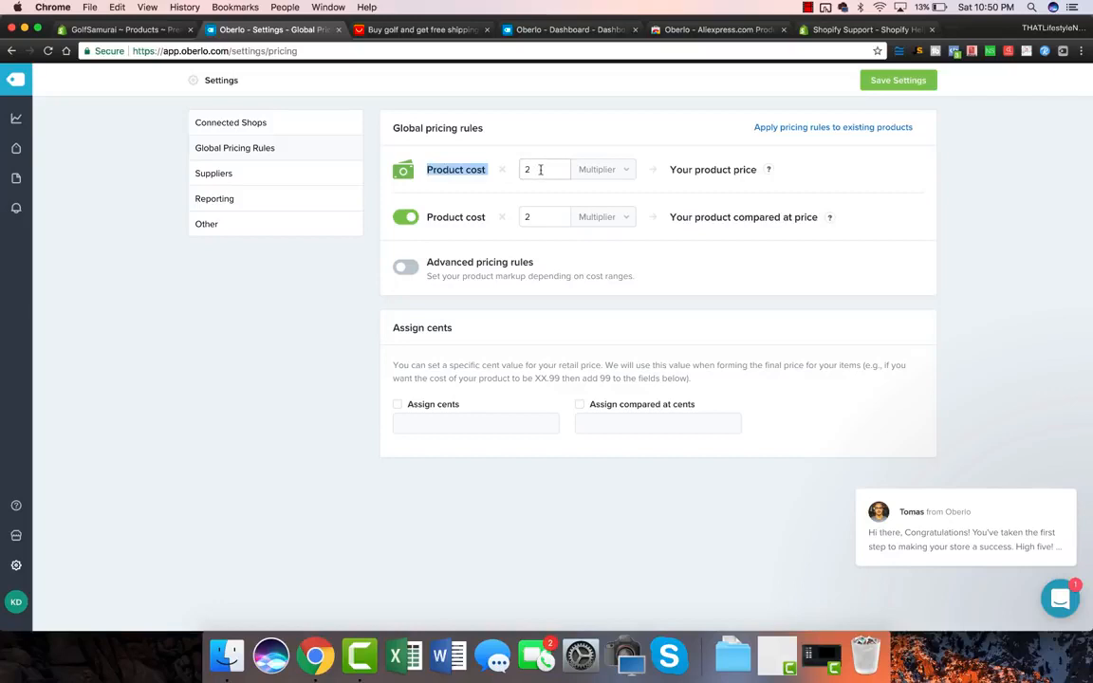
mouse_move(768, 170)
Step: Open the sharpener's White variant in Shopify and change its price to $19.97
left_click(110, 29)
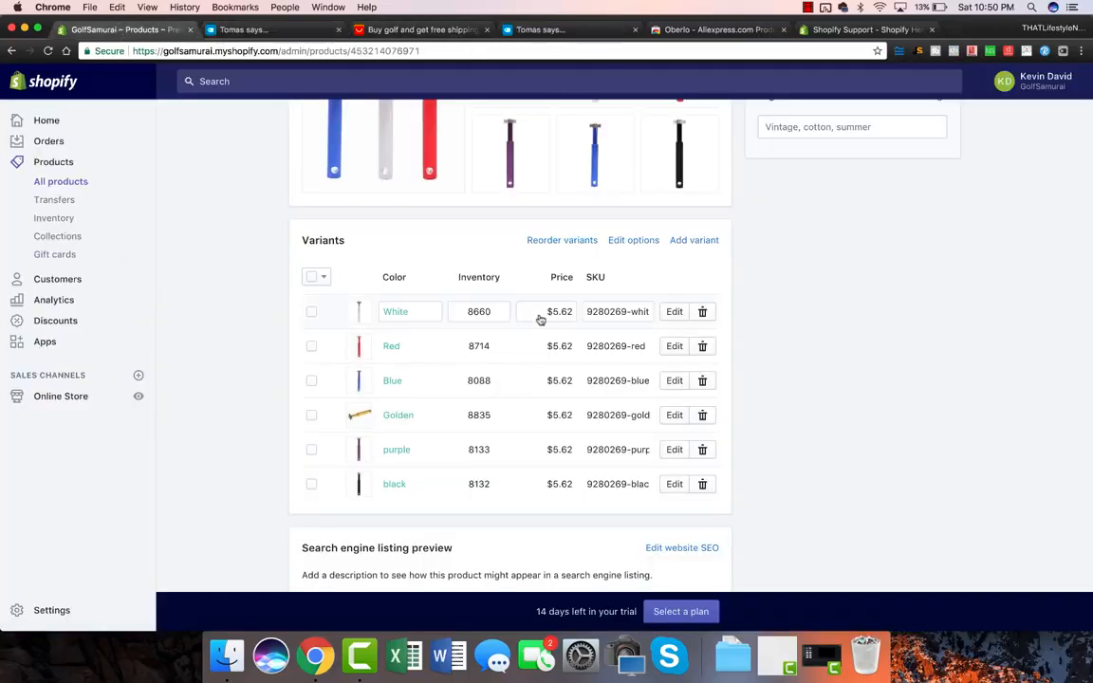
left_click(398, 33)
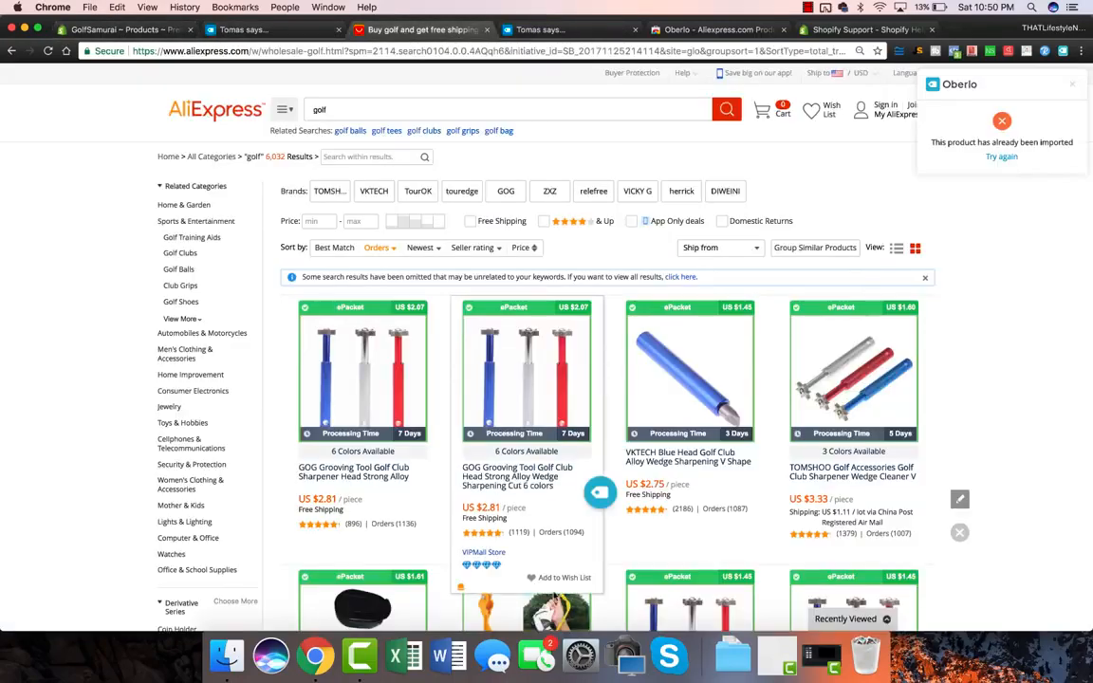
left_click(141, 31)
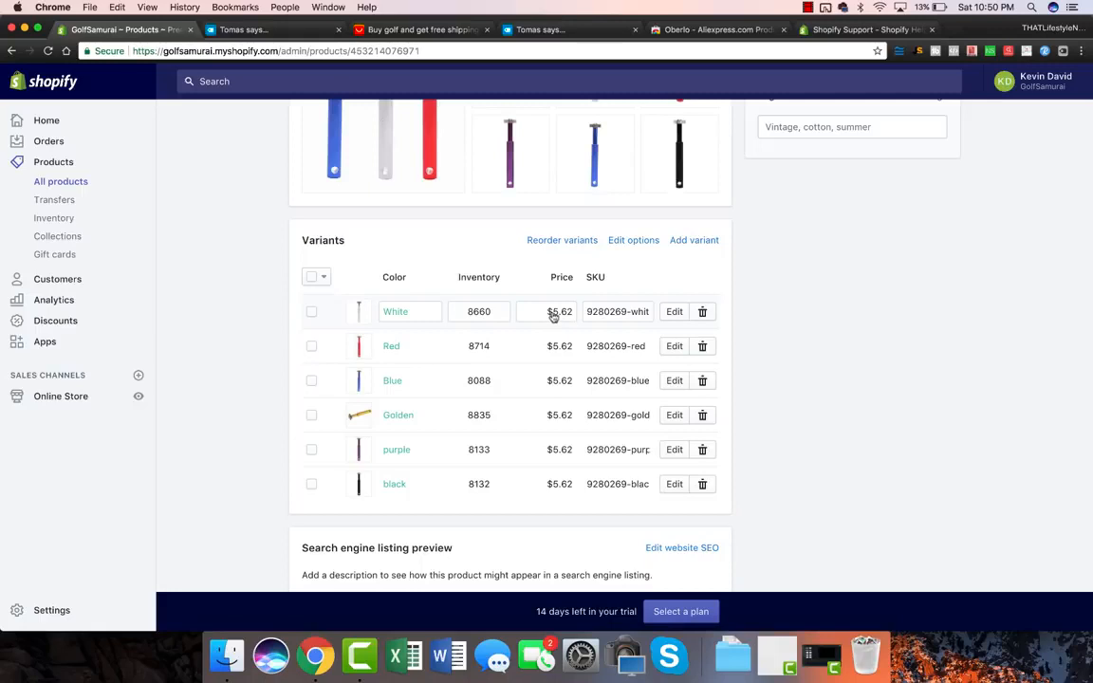
left_click(672, 313)
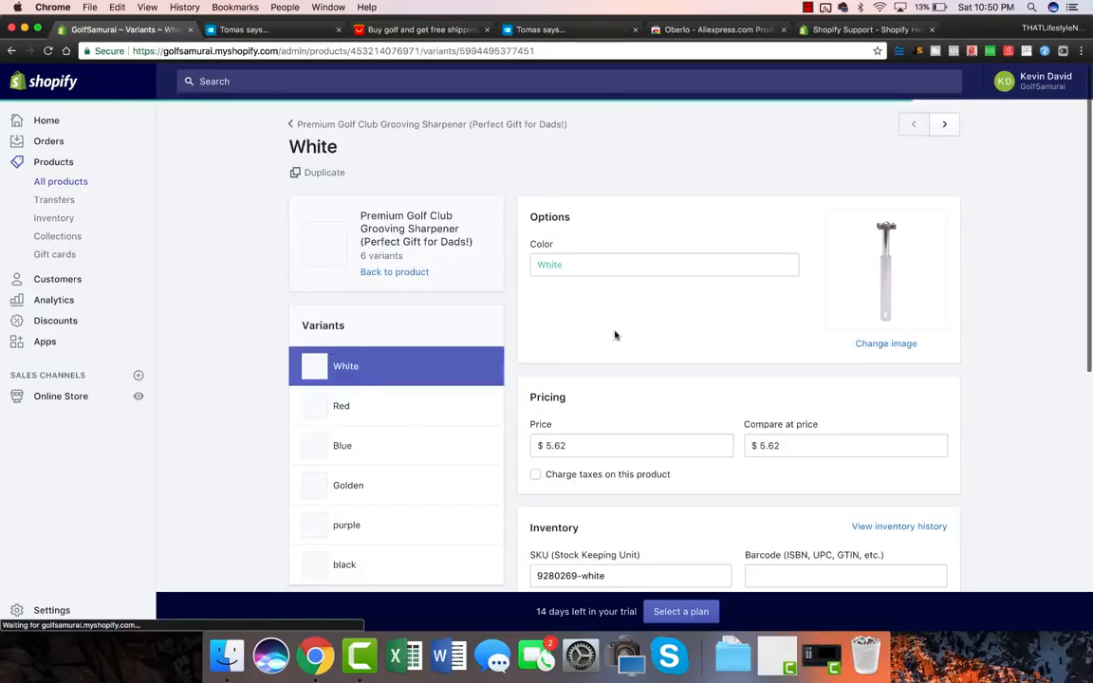
scroll(222, 328, "down", 3)
left_click(581, 342)
double_click(582, 343)
type("19")
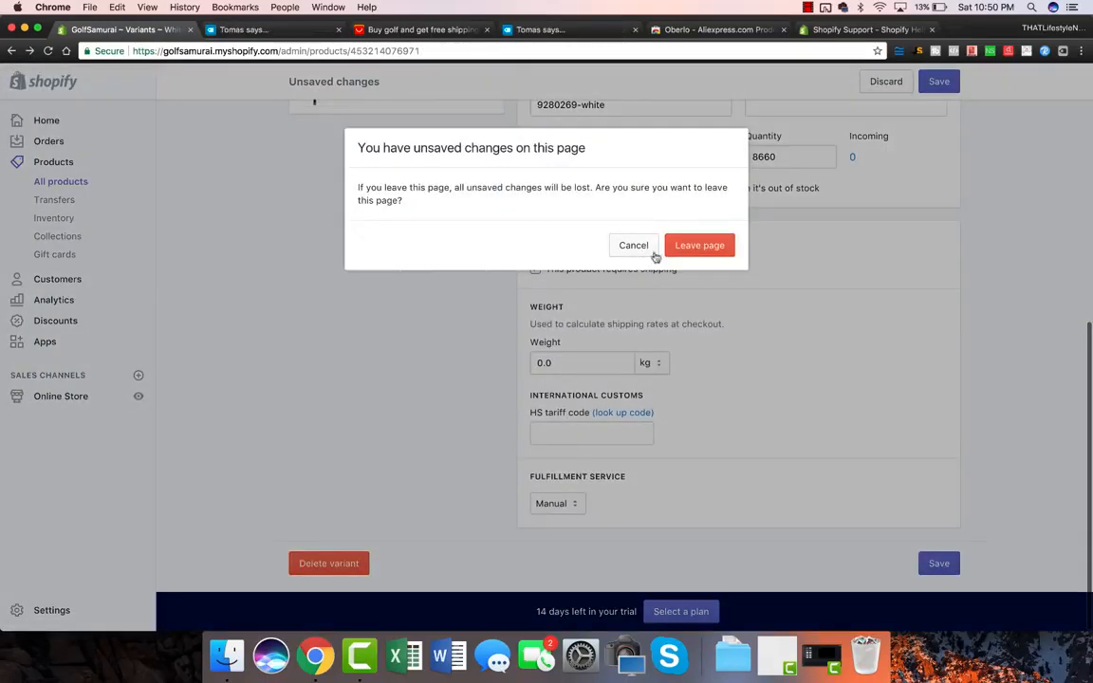
left_click(636, 246)
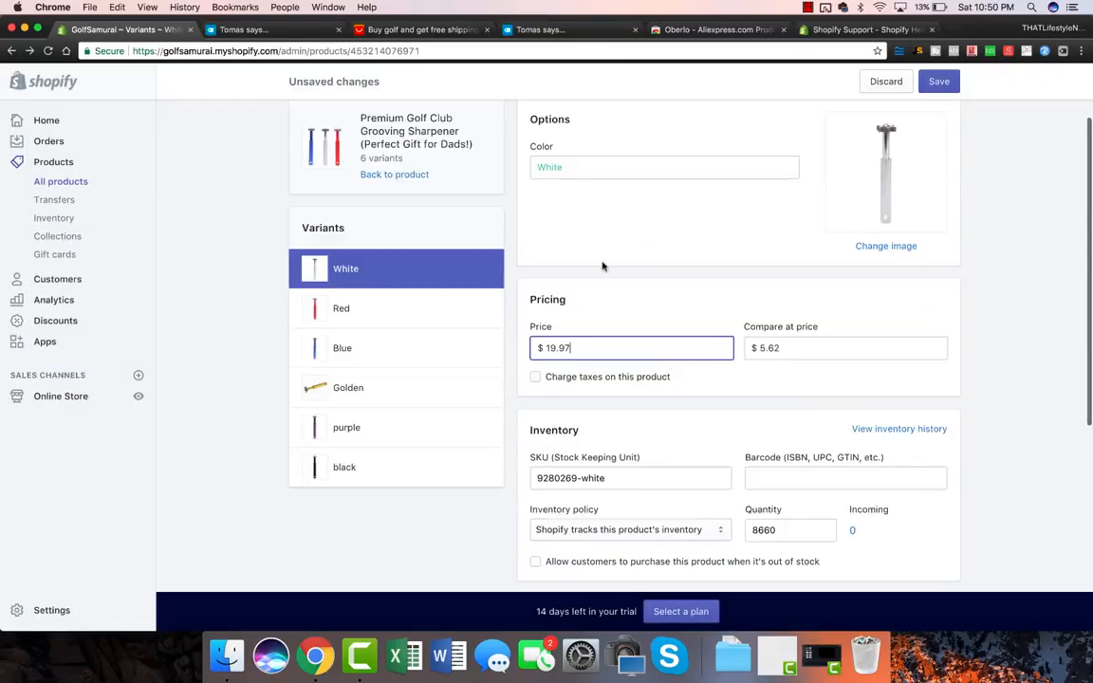
Step: Give the White variant a $39.95 compare-at price and save it
scroll(569, 346, "up", 1)
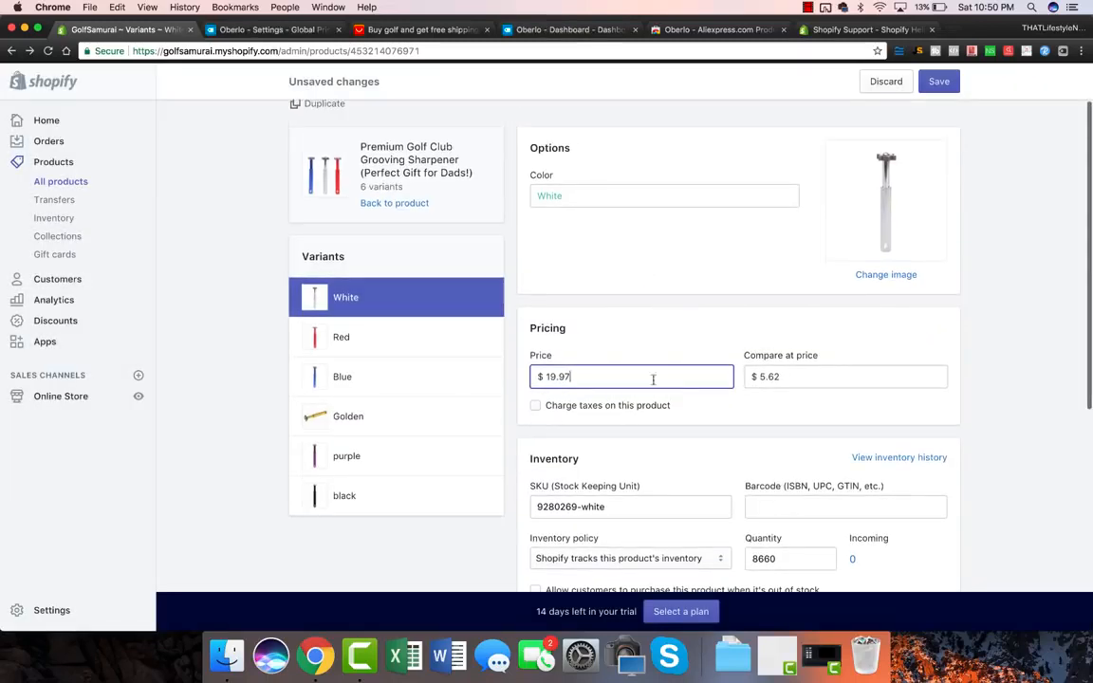
double_click(795, 375)
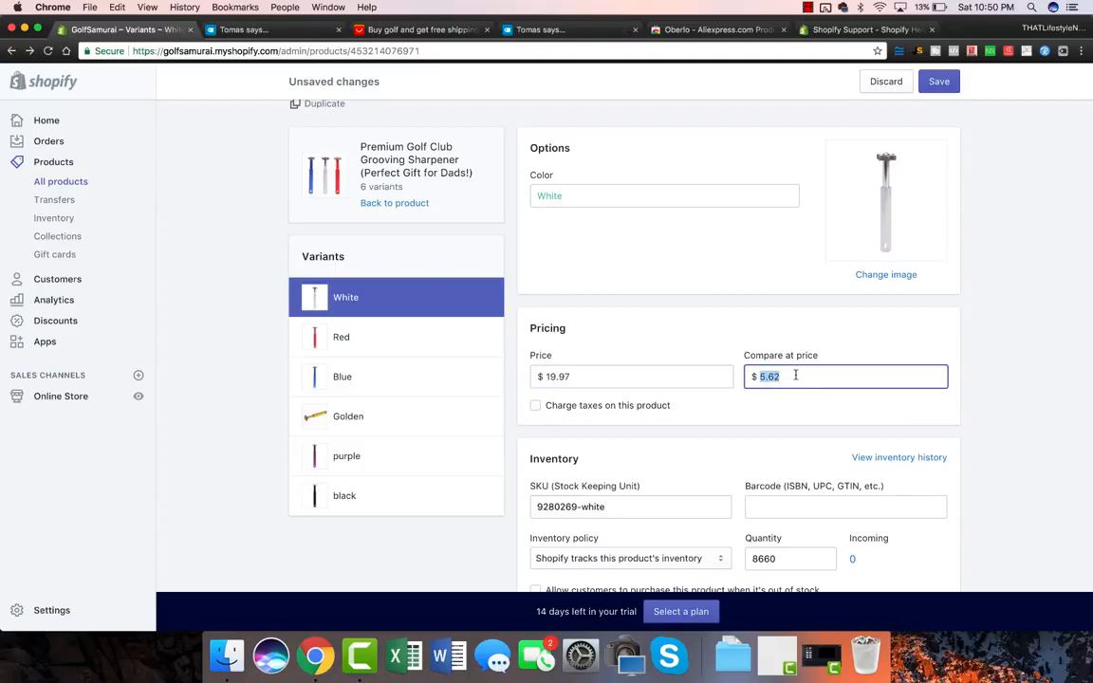
type("39")
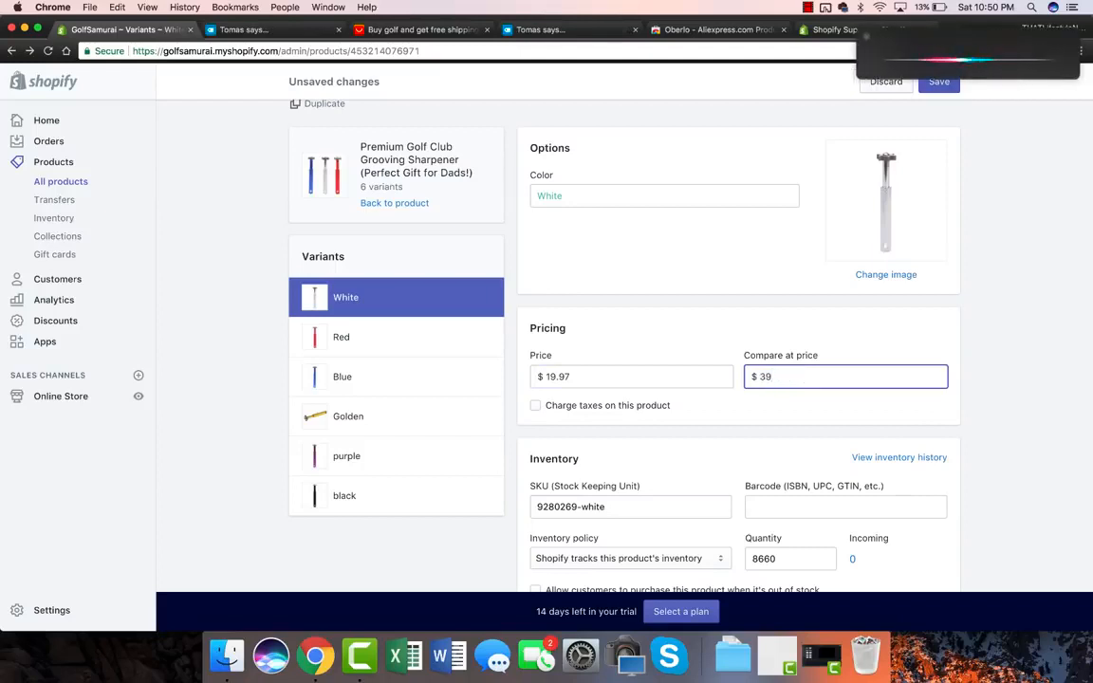
type(".95")
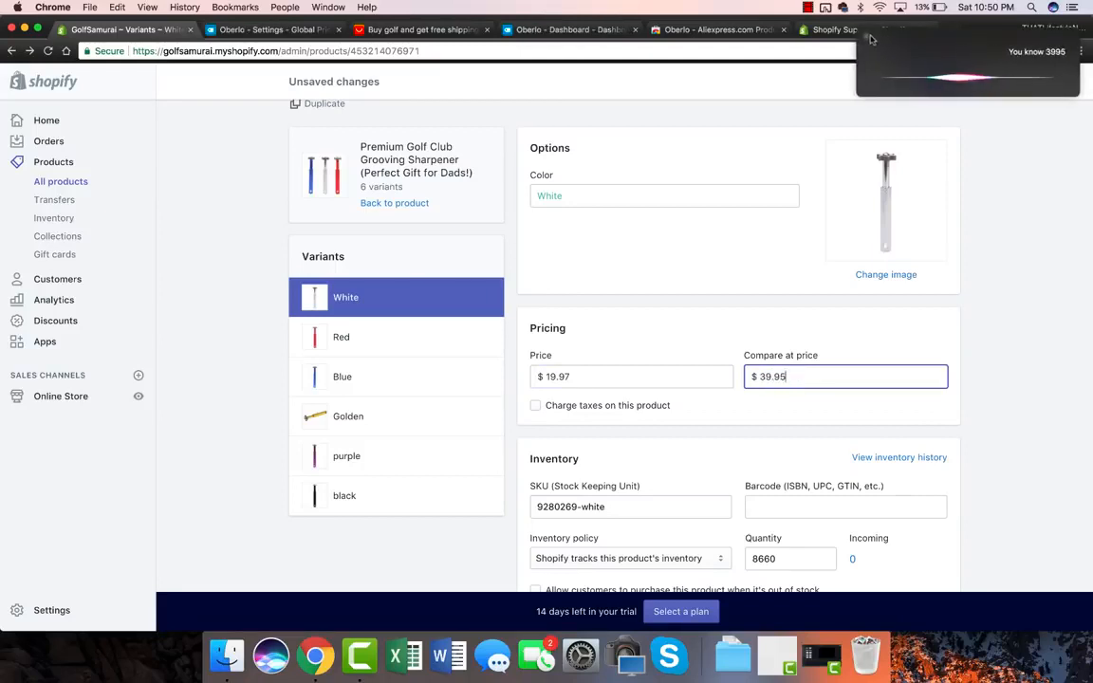
scroll(599, 353, "down", 1)
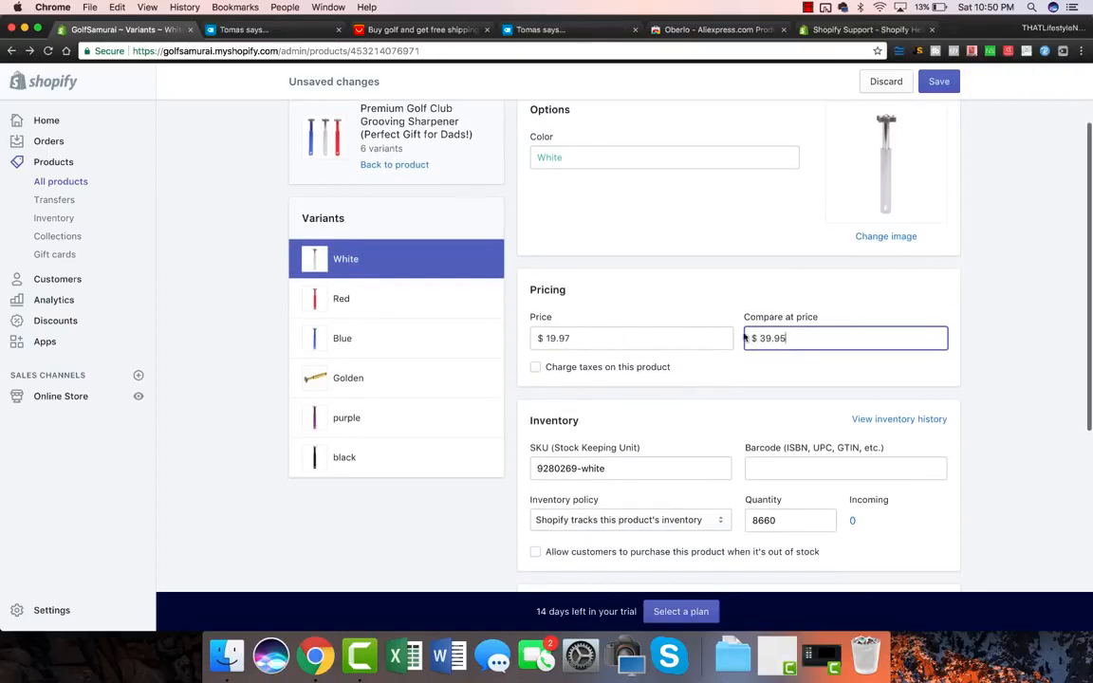
scroll(625, 337, "down", 8)
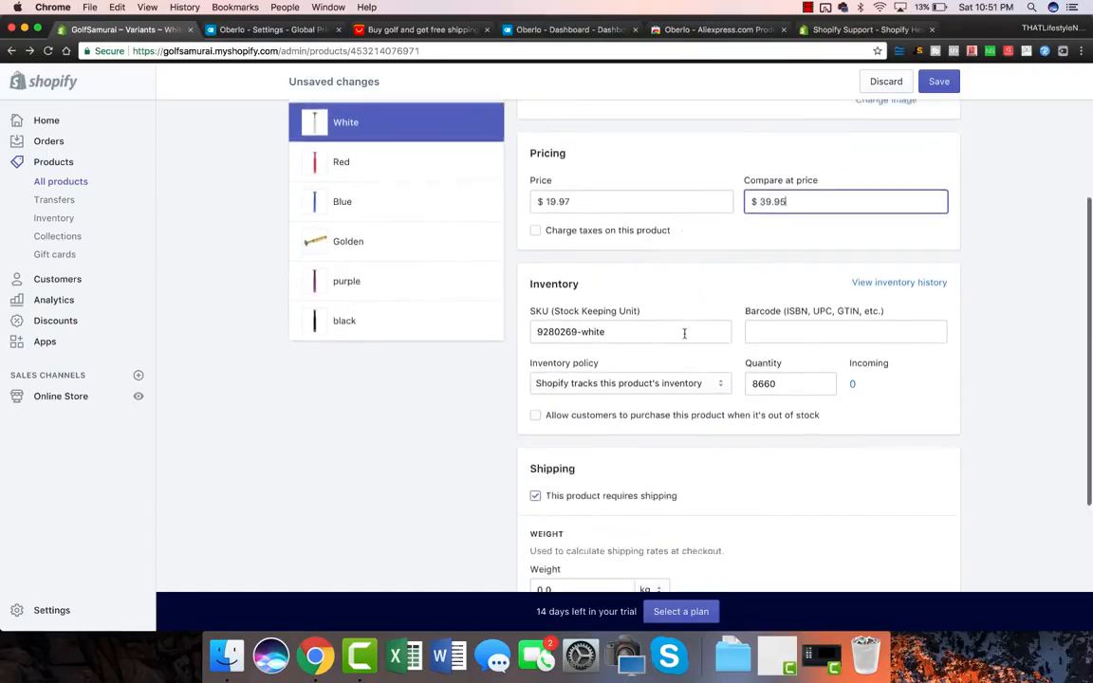
left_click(940, 565)
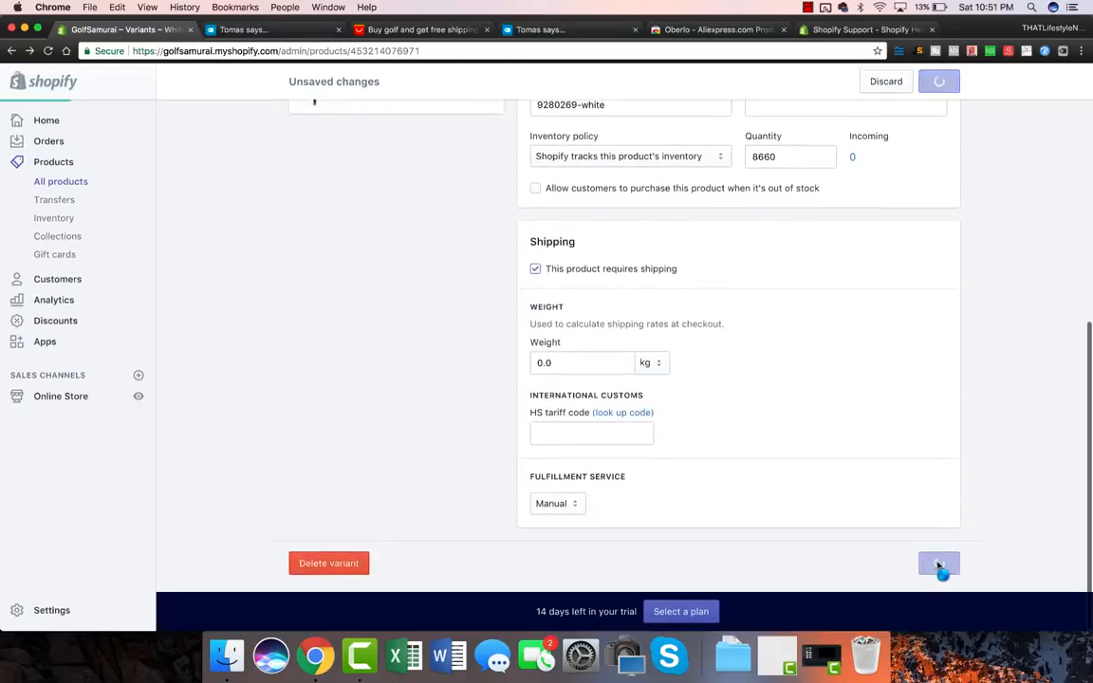
left_click(284, 29)
Step: Inspect Oberlo's product cost multiplier field, then return to the AliExpress golf results
left_click(522, 170)
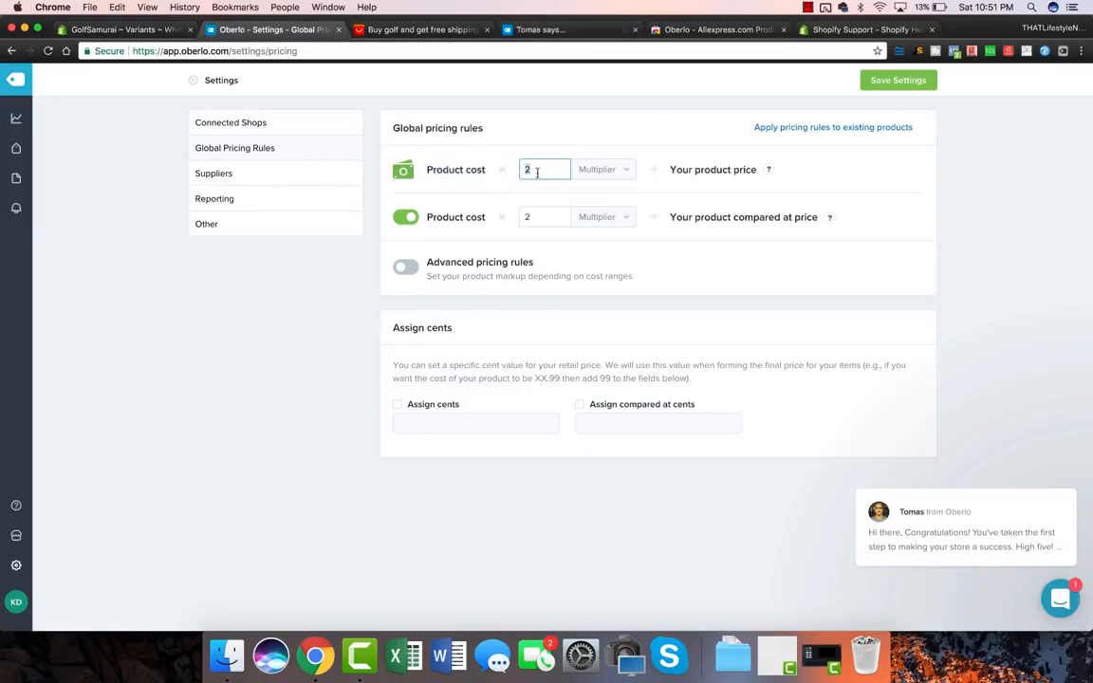
left_click(526, 170)
left_click(417, 30)
mouse_move(502, 315)
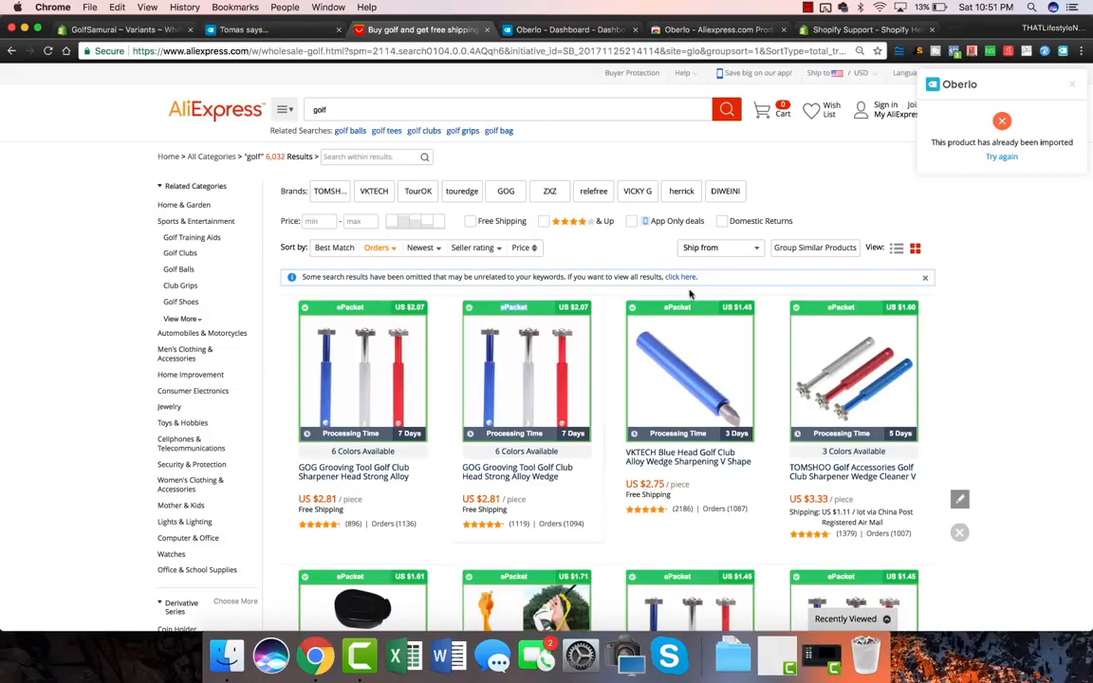
Step: Go from AliExpress, via Oberlo settings, back to Shopify's White sharpener variant page
scroll(758, 426, "down", 5)
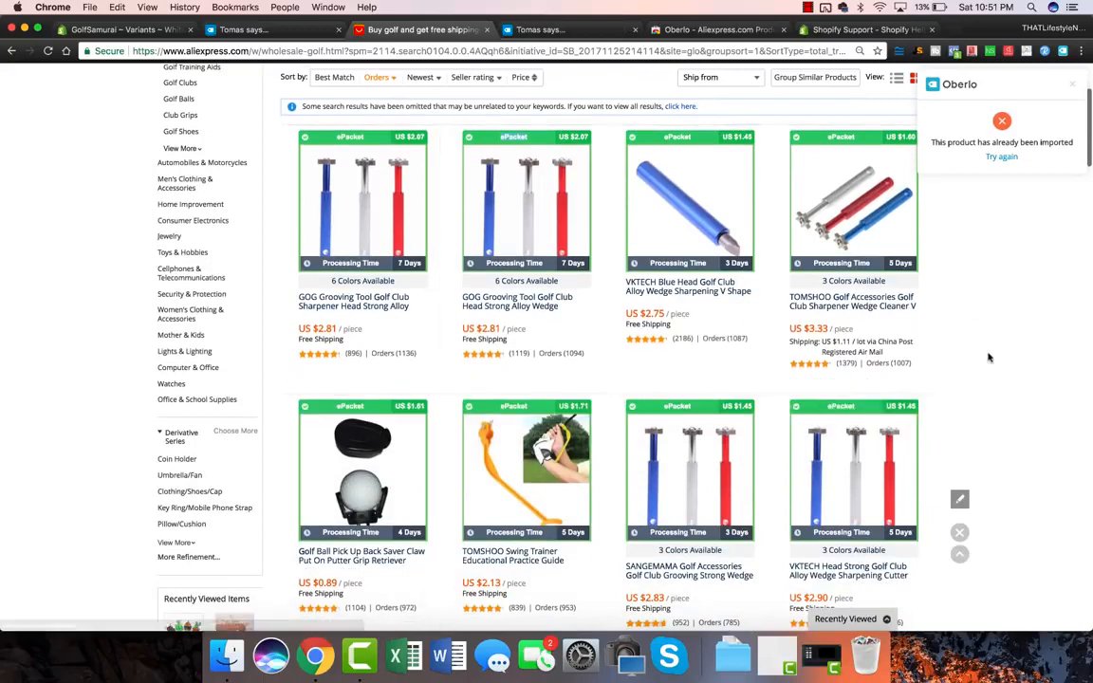
scroll(304, 313, "up", 5)
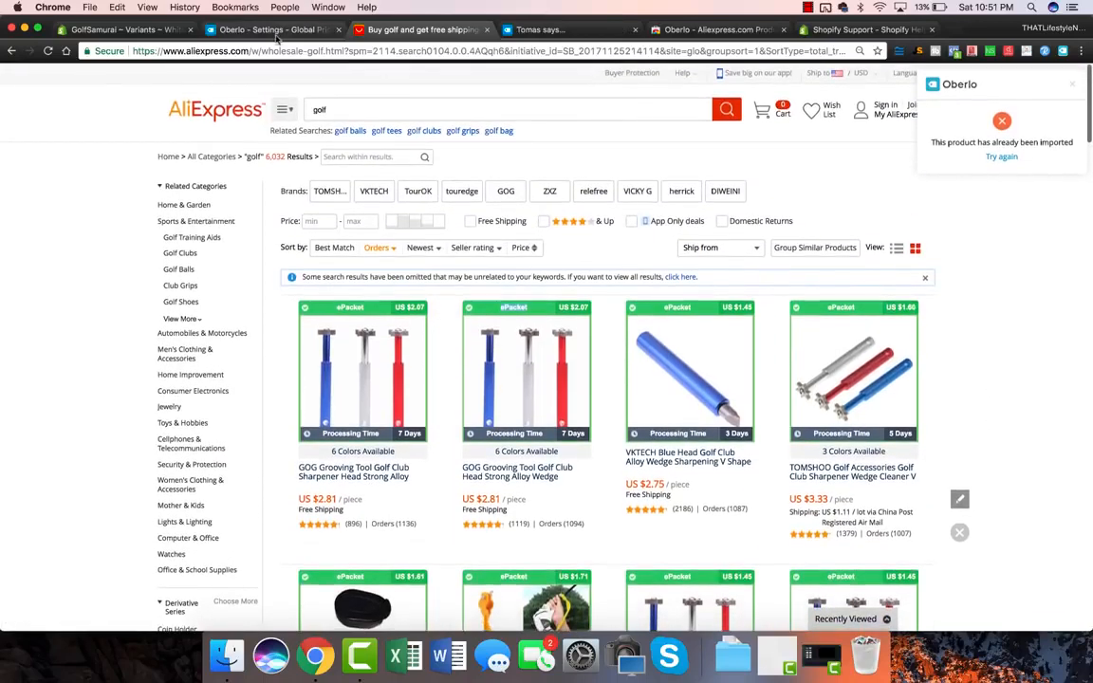
left_click(277, 35)
left_click(119, 30)
scroll(329, 293, "up", 10)
scroll(285, 302, "down", 1)
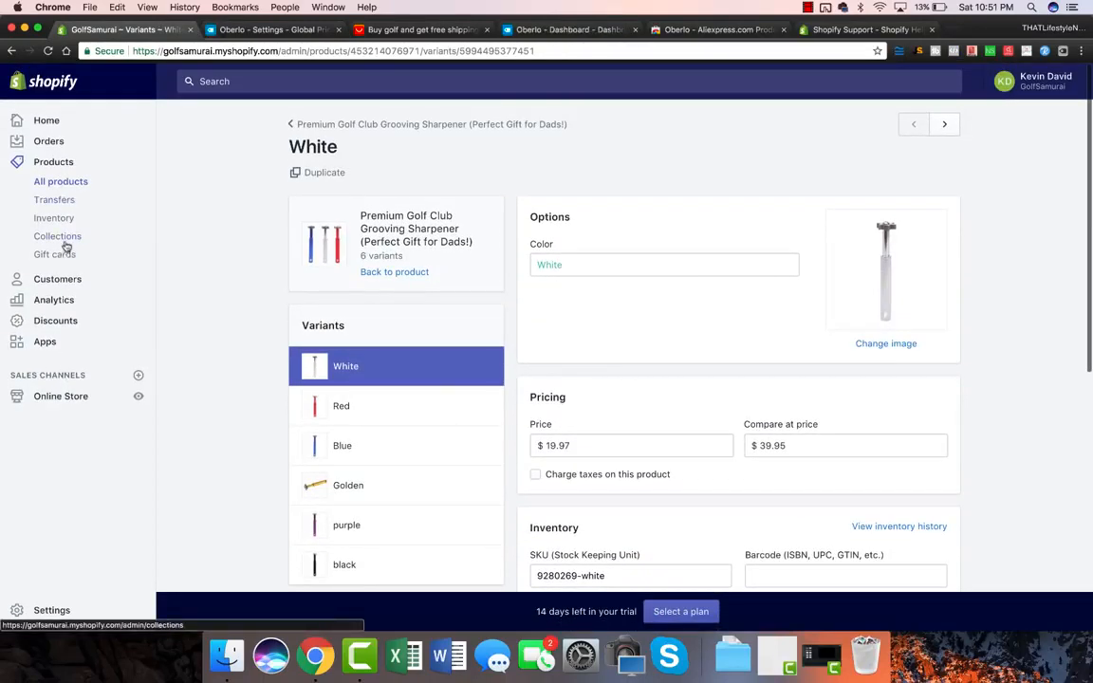
Step: Open the Brooklyn theme's Featured collection section, keeping the Collage grid style
left_click(59, 397)
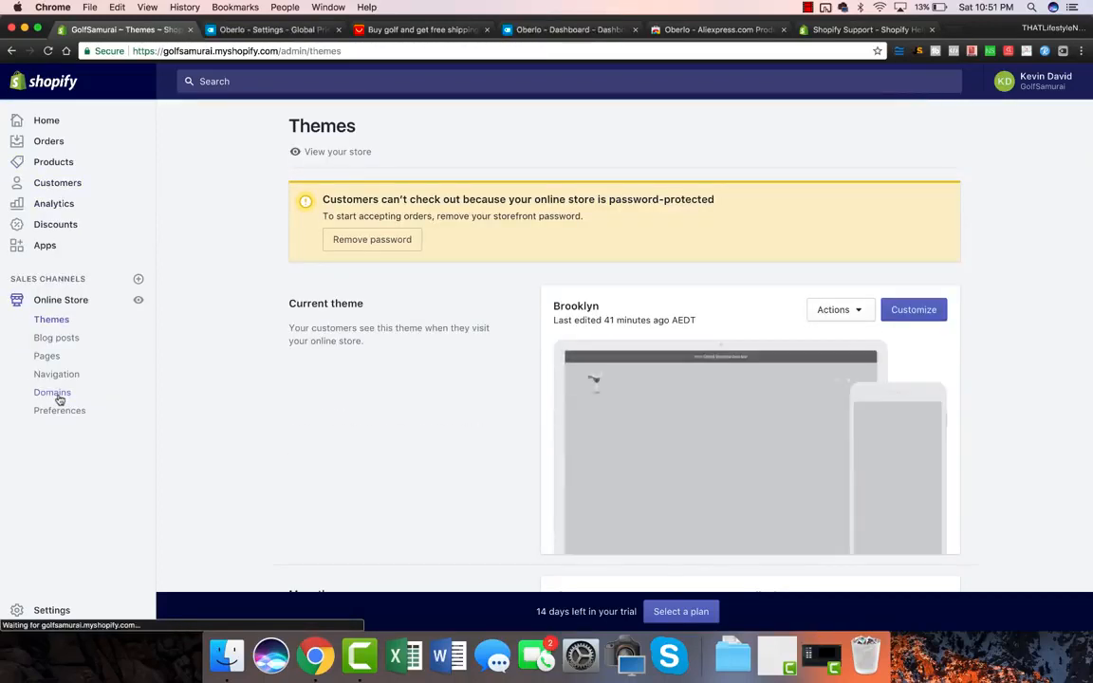
left_click(929, 316)
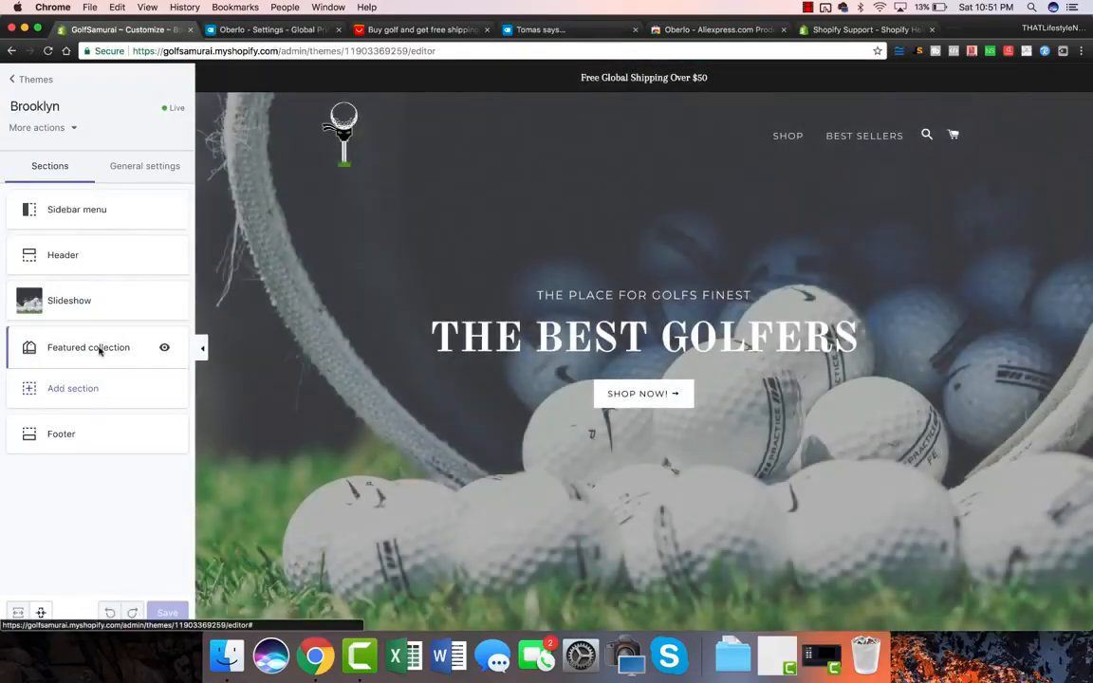
left_click(97, 348)
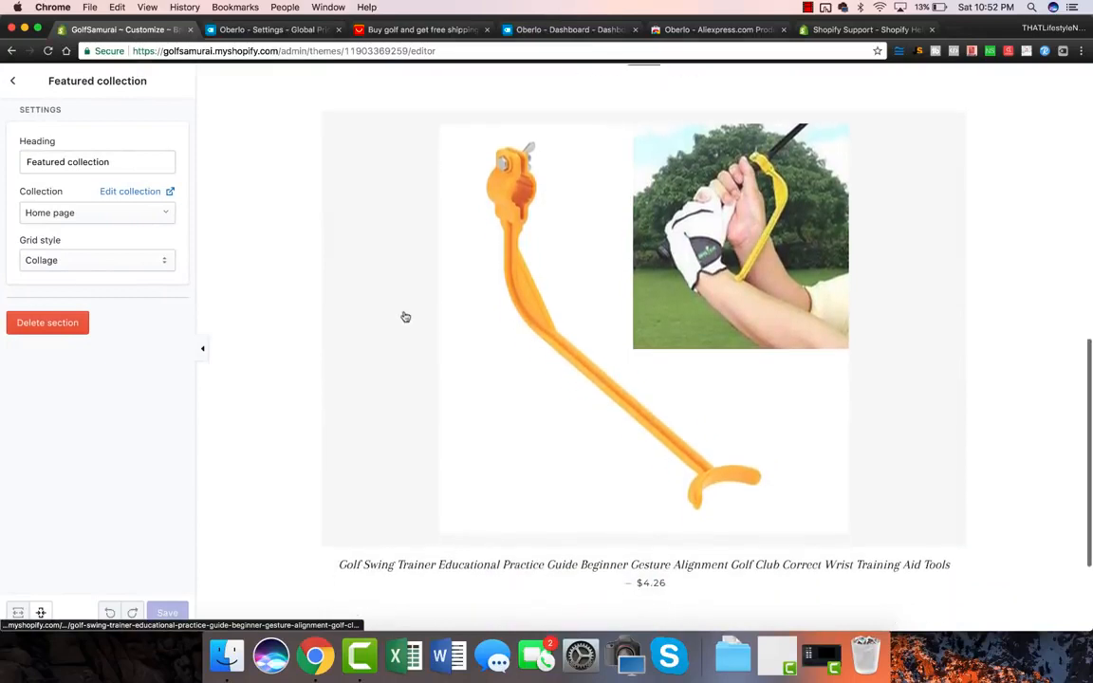
scroll(405, 316, "down", 1)
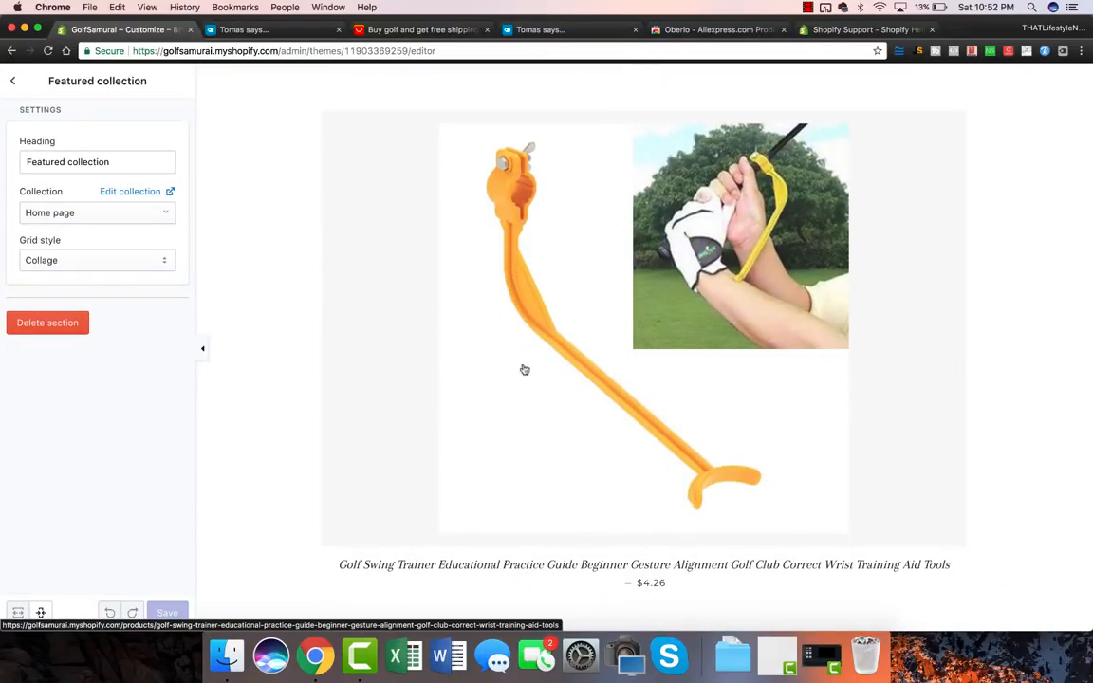
scroll(730, 123, "down", 3)
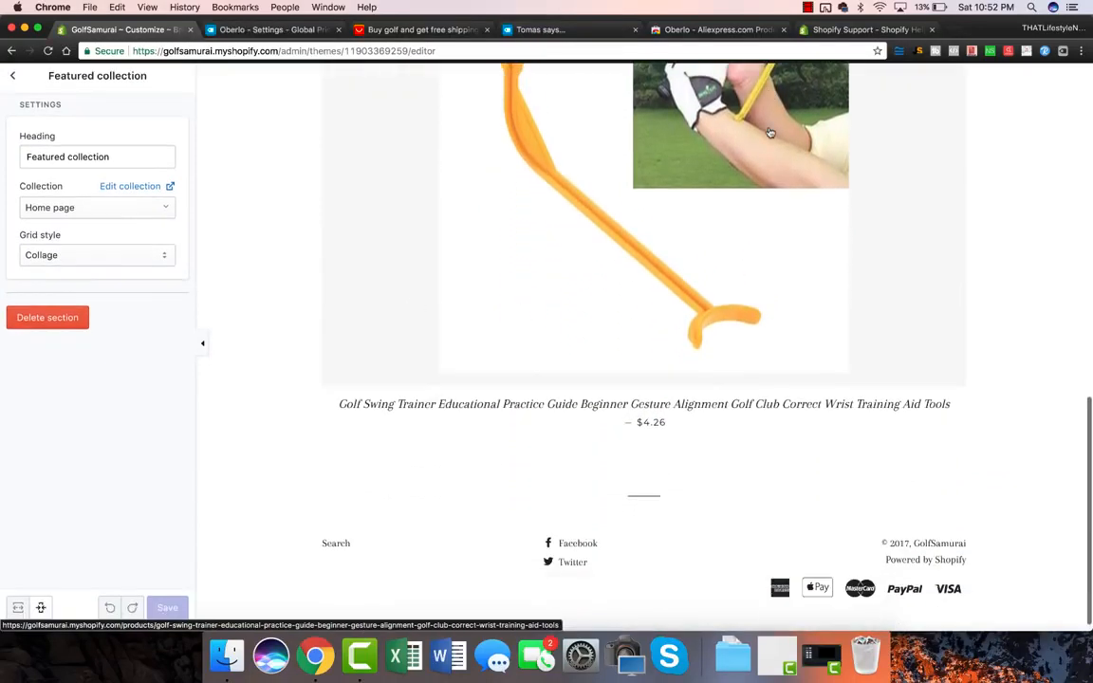
scroll(769, 132, "up", 4)
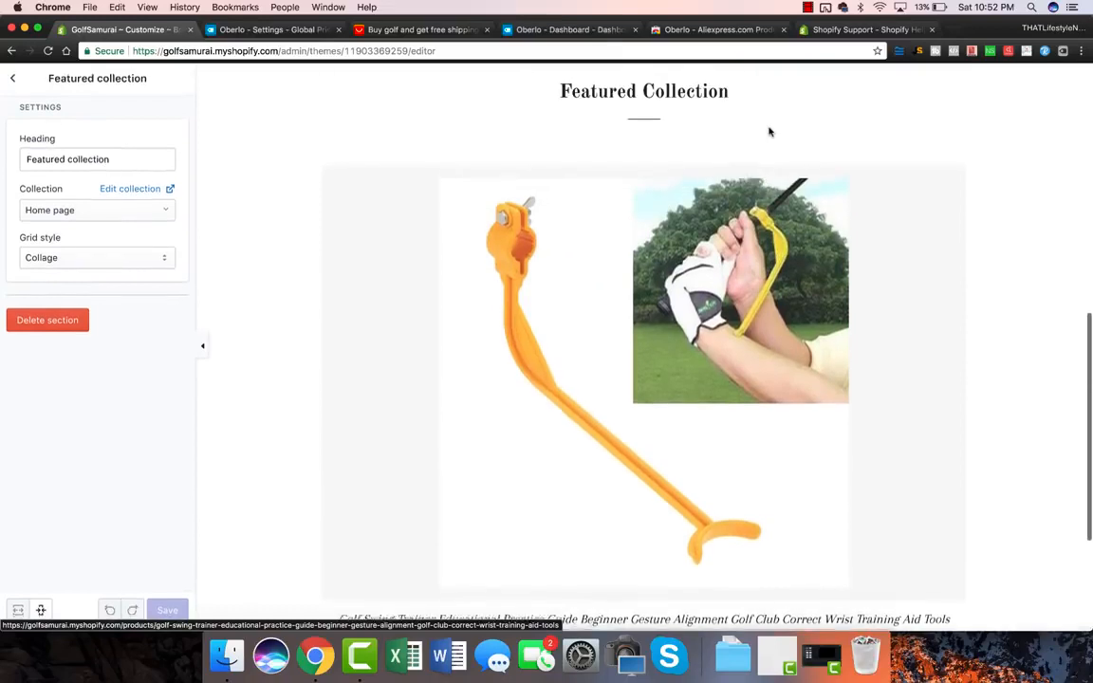
left_click(79, 261)
left_click(79, 261)
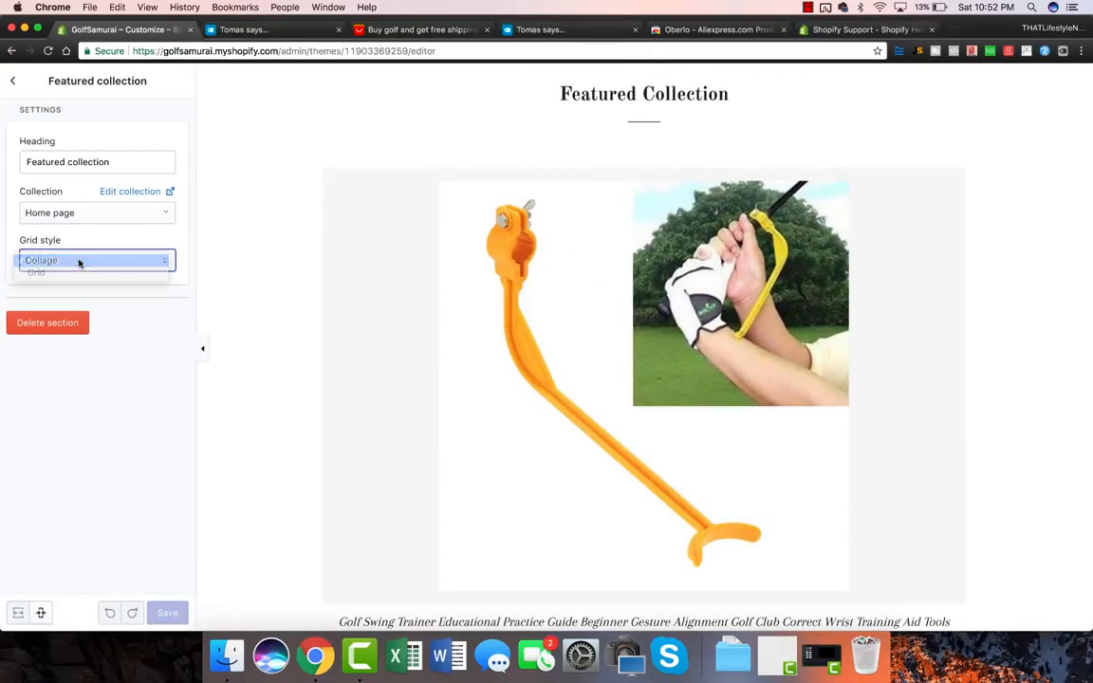
Step: Set the featured collection to None and begin adding a new collection
left_click(14, 81)
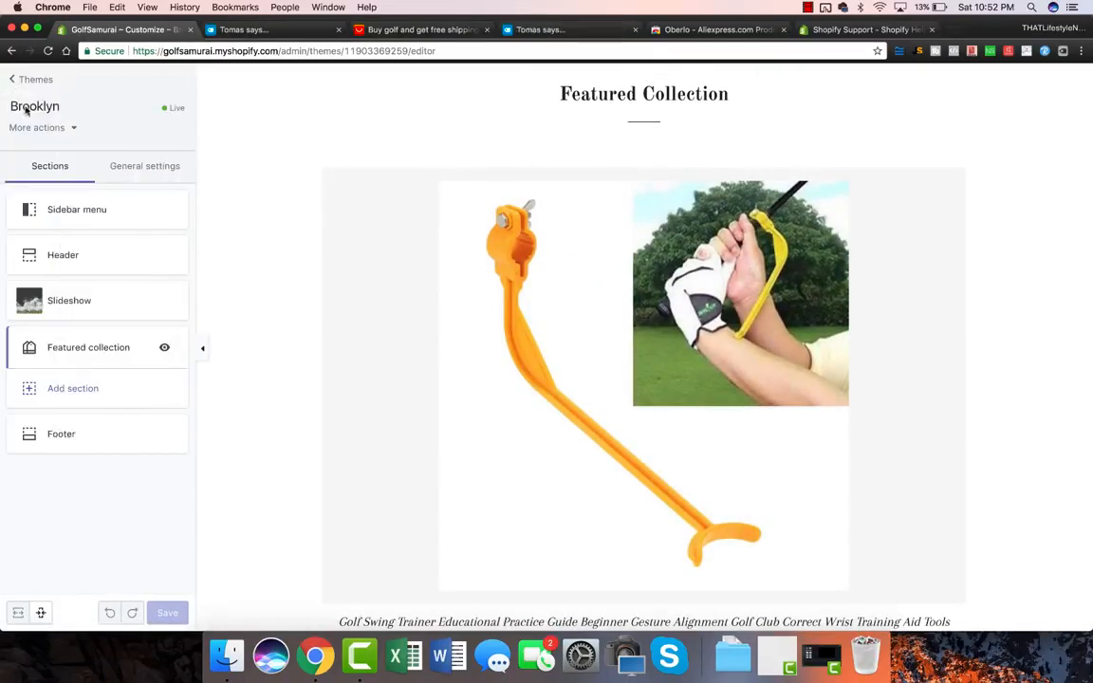
left_click(38, 349)
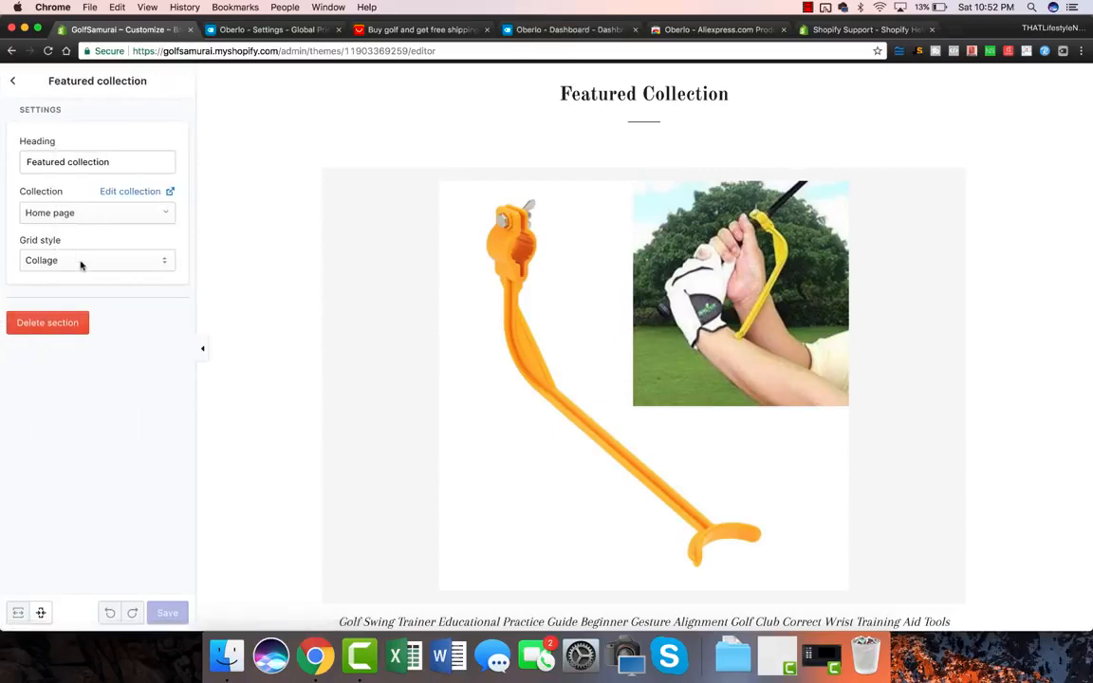
left_click(85, 219)
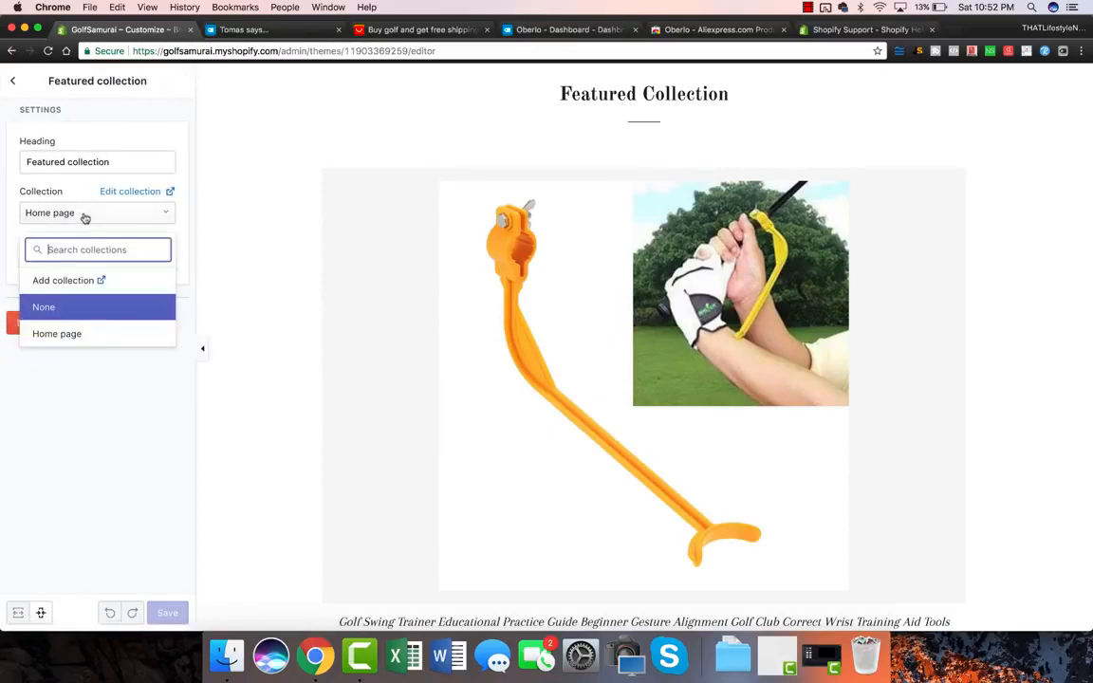
left_click(73, 305)
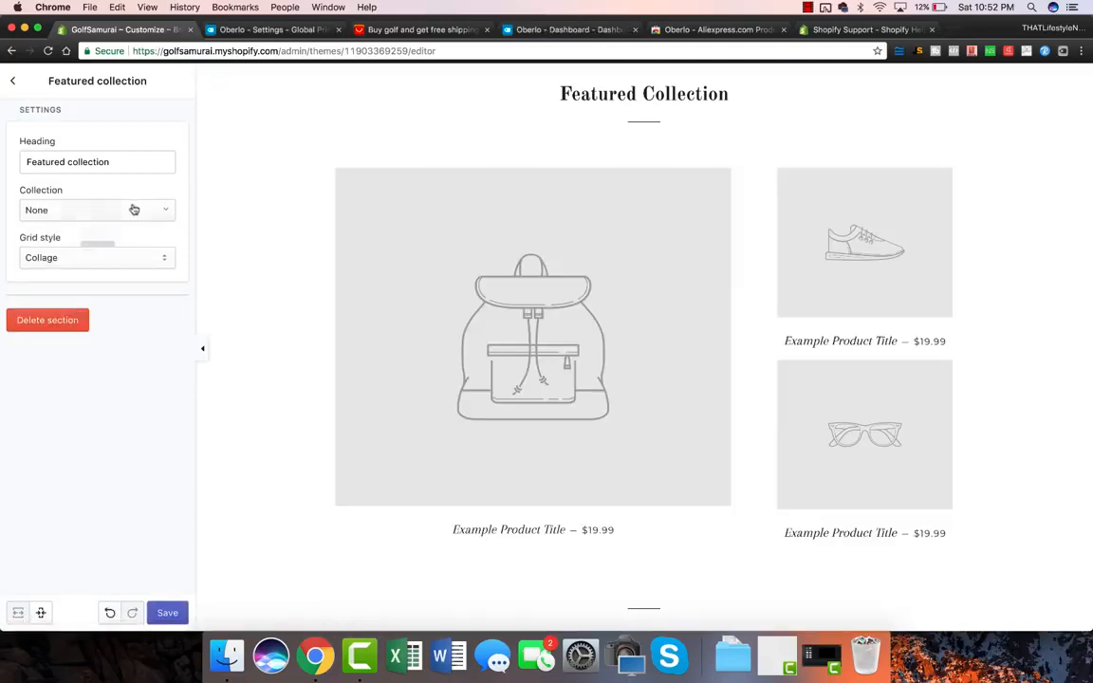
left_click(95, 212)
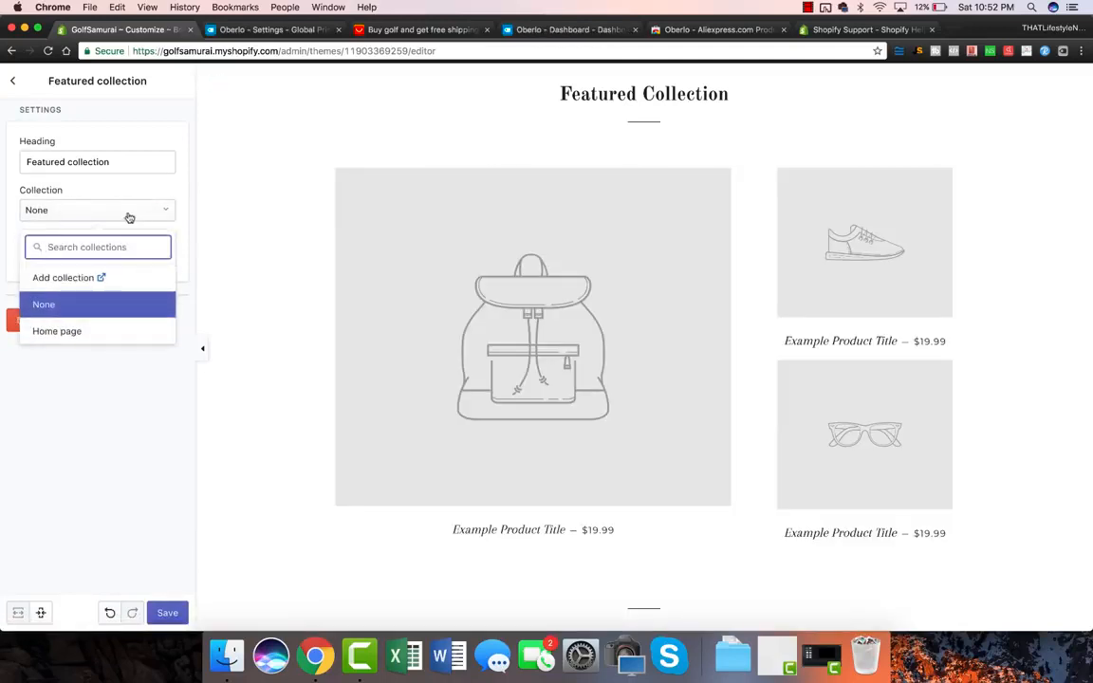
left_click(66, 277)
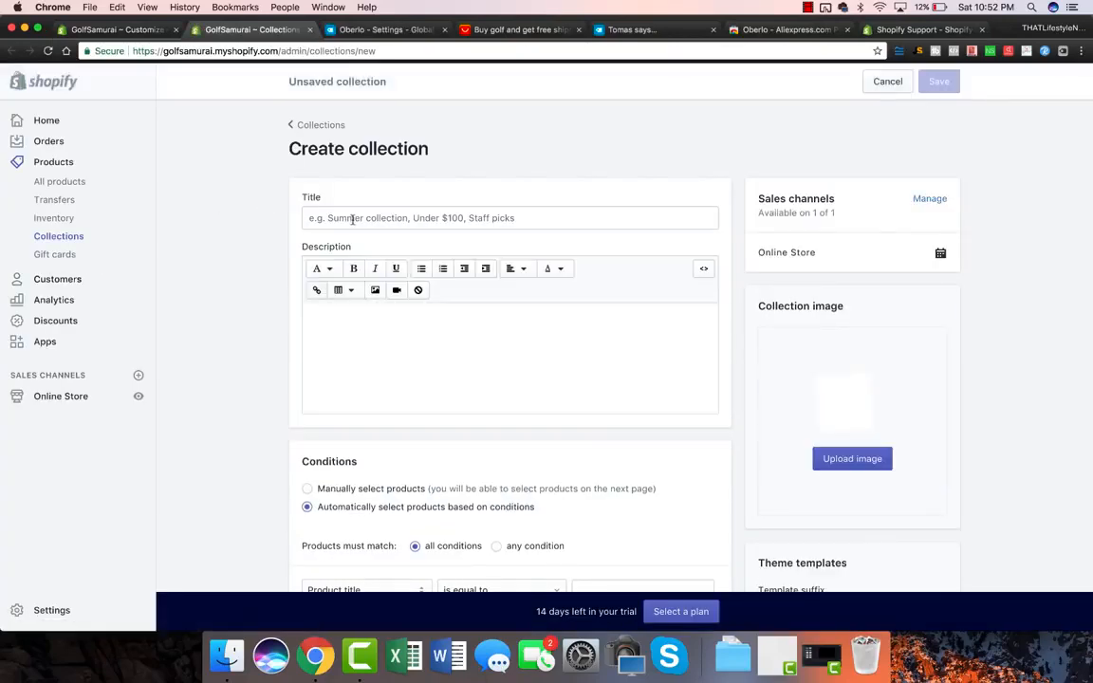
Step: Save a manual collection 'Featured Collection 1' described 'The Best Golf Accessories for the Modern Golfe'
left_click(352, 218)
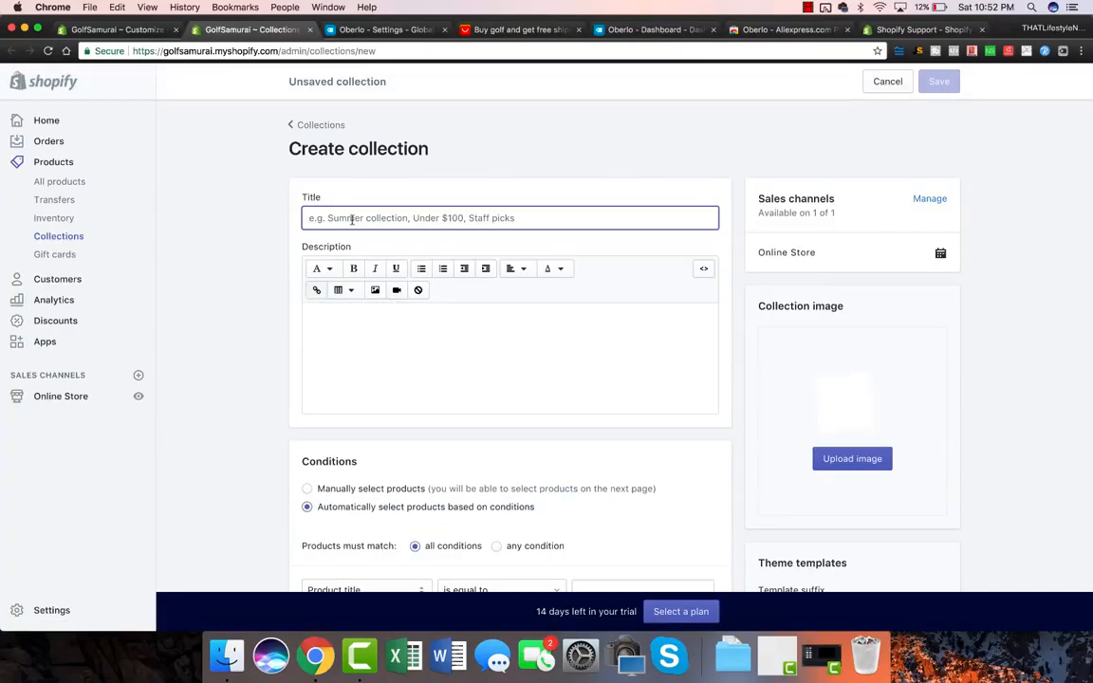
type("Featured C")
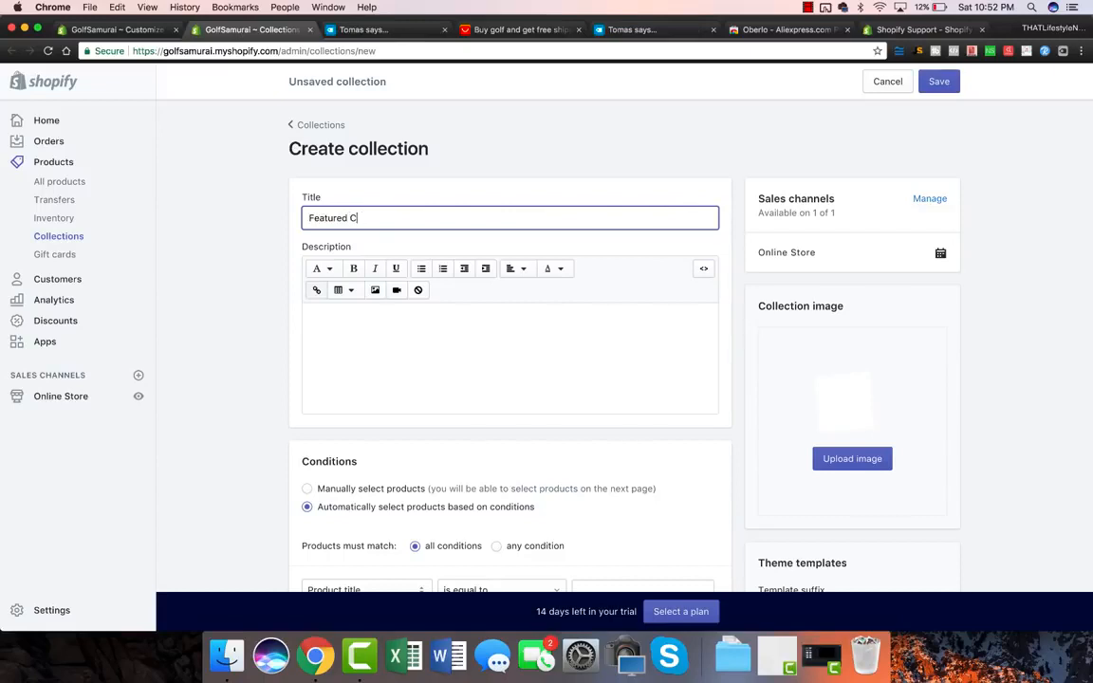
type("ollection 1")
left_click(361, 386)
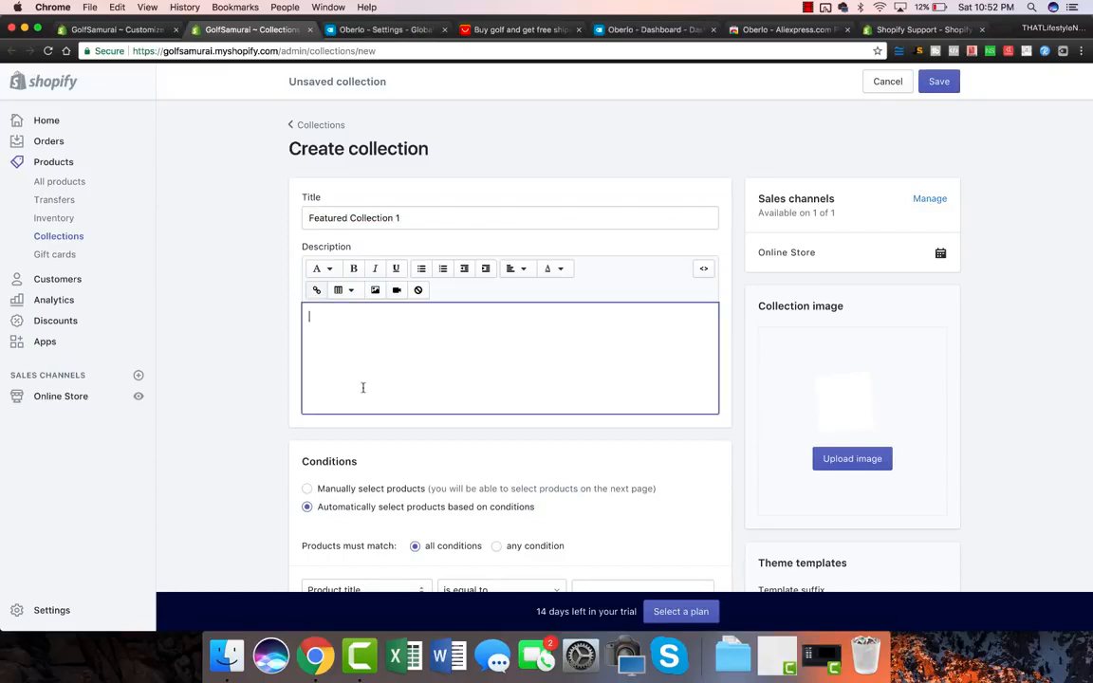
scroll(816, 385, "down", 5)
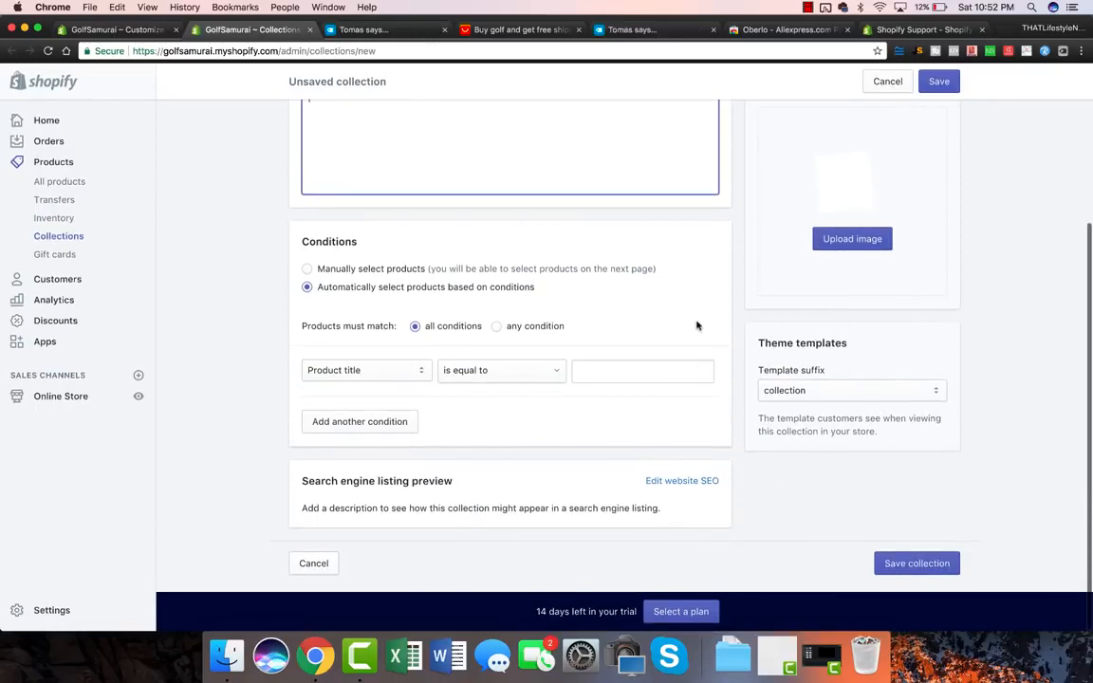
scroll(697, 325, "up", 5)
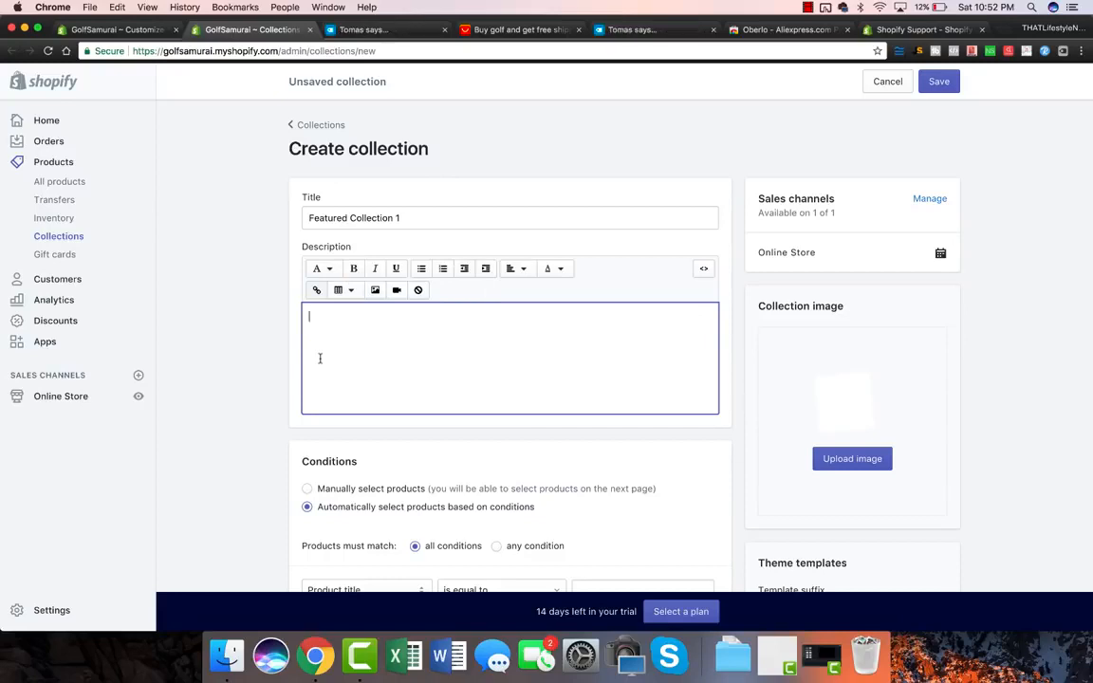
scroll(264, 366, "down", 2)
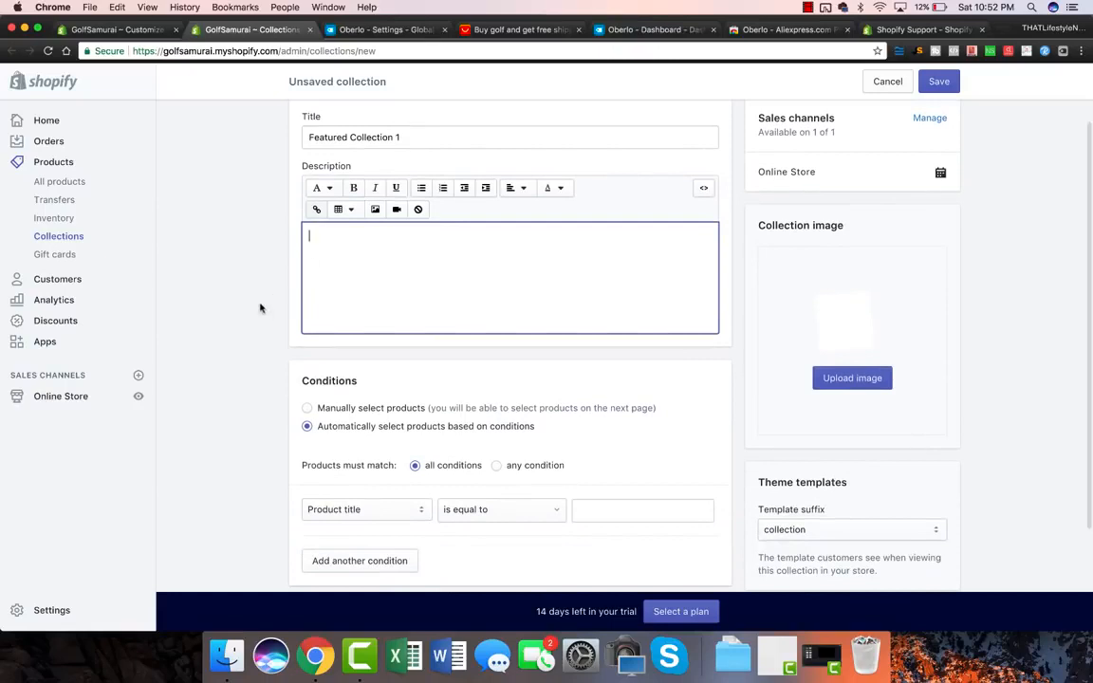
type("The Best Golf Accessories for the Modern Golfer")
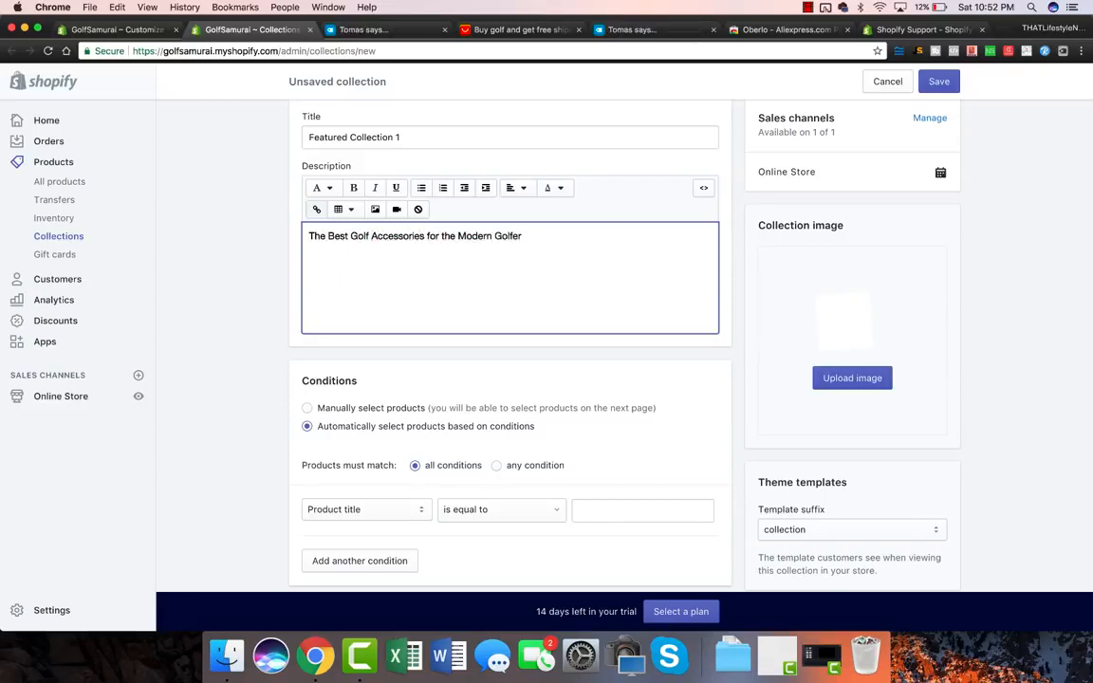
scroll(213, 376, "down", 2)
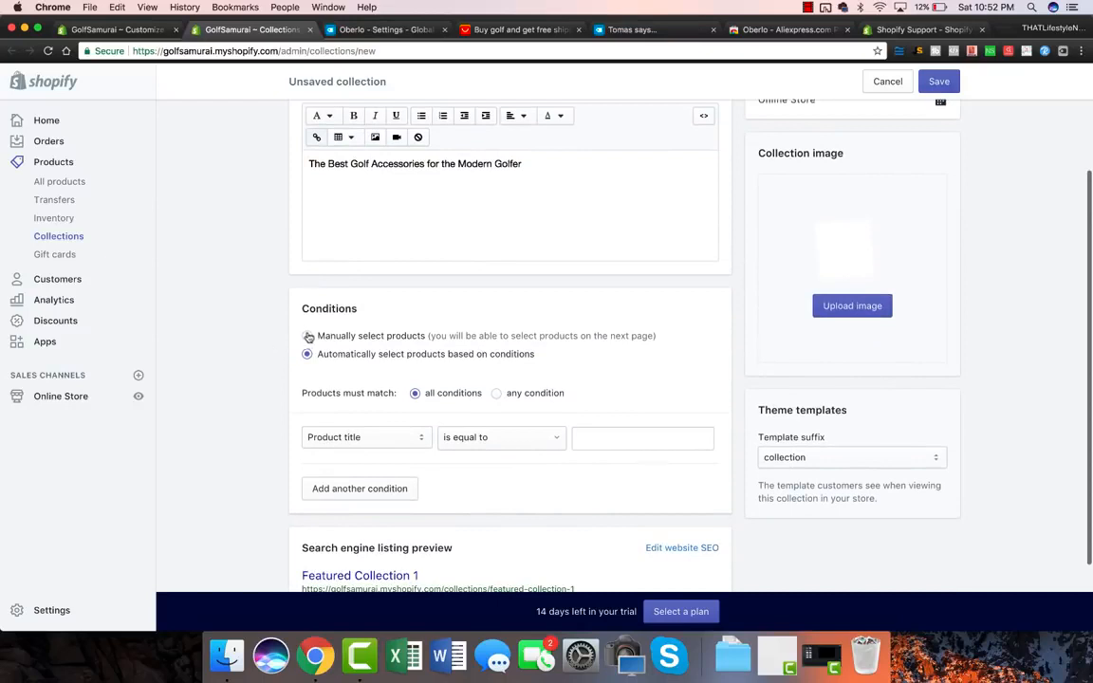
left_click(307, 336)
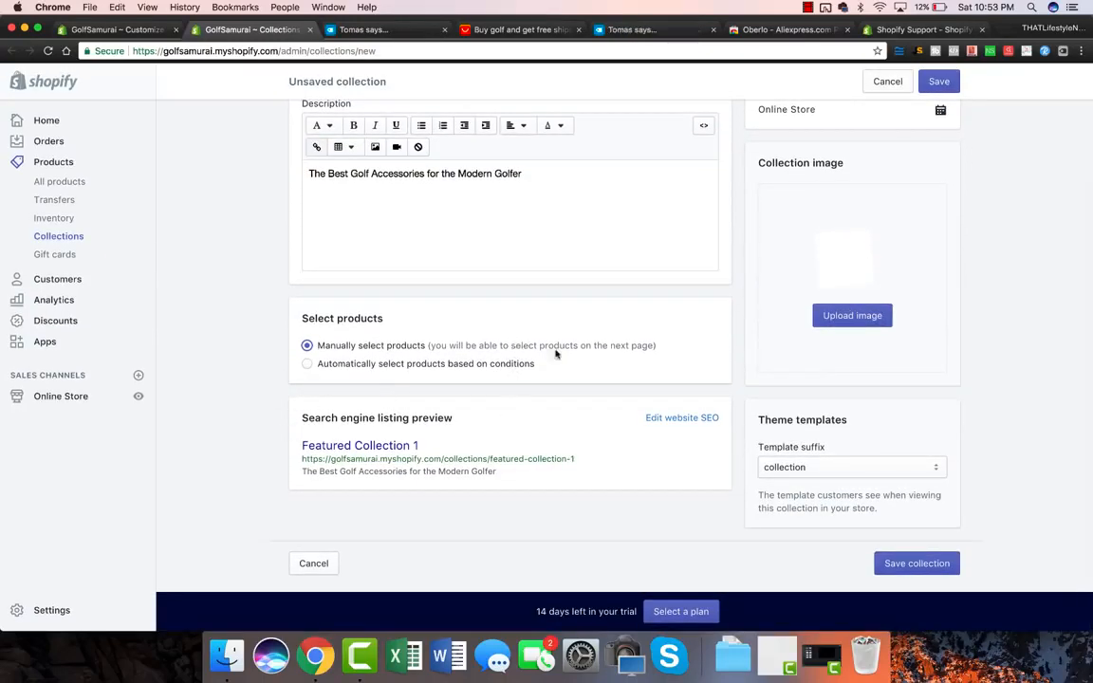
left_click(892, 564)
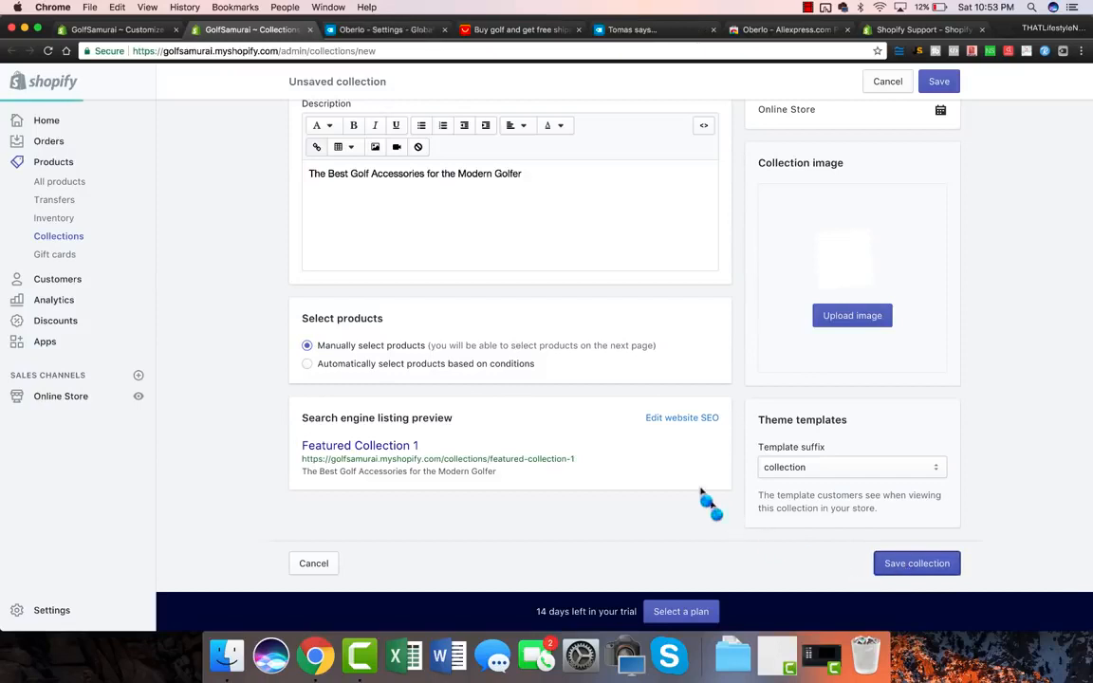
Step: Add the golf ball pick-up, swing trainer and club grooving sharpener products to the collection
scroll(247, 318, "down", 3)
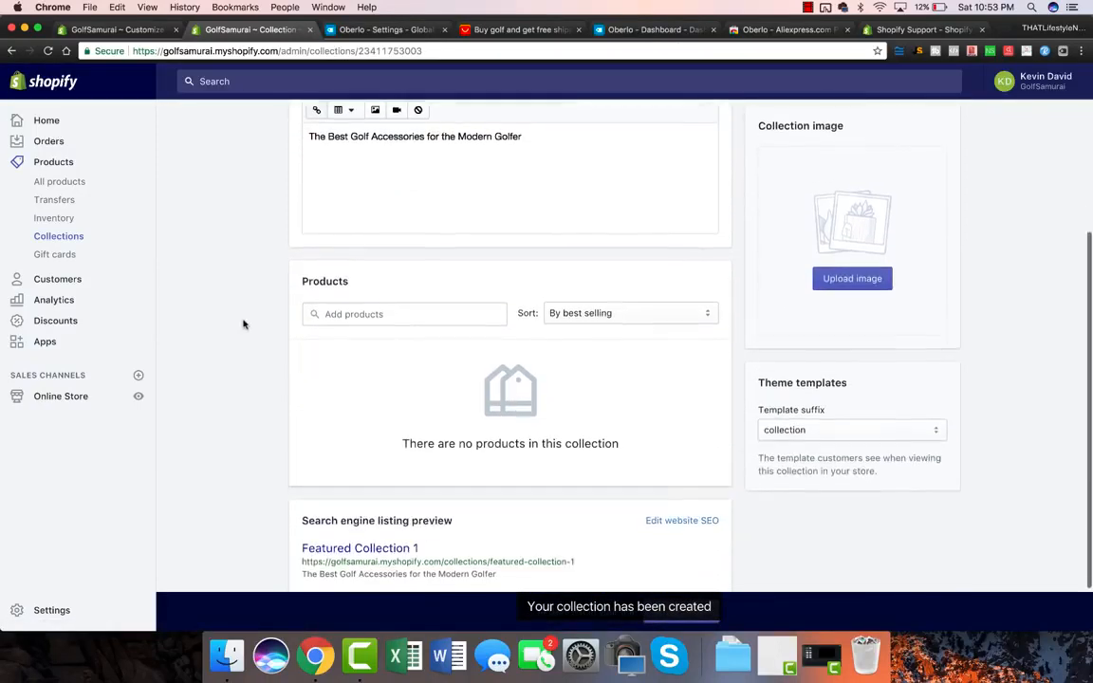
left_click(402, 308)
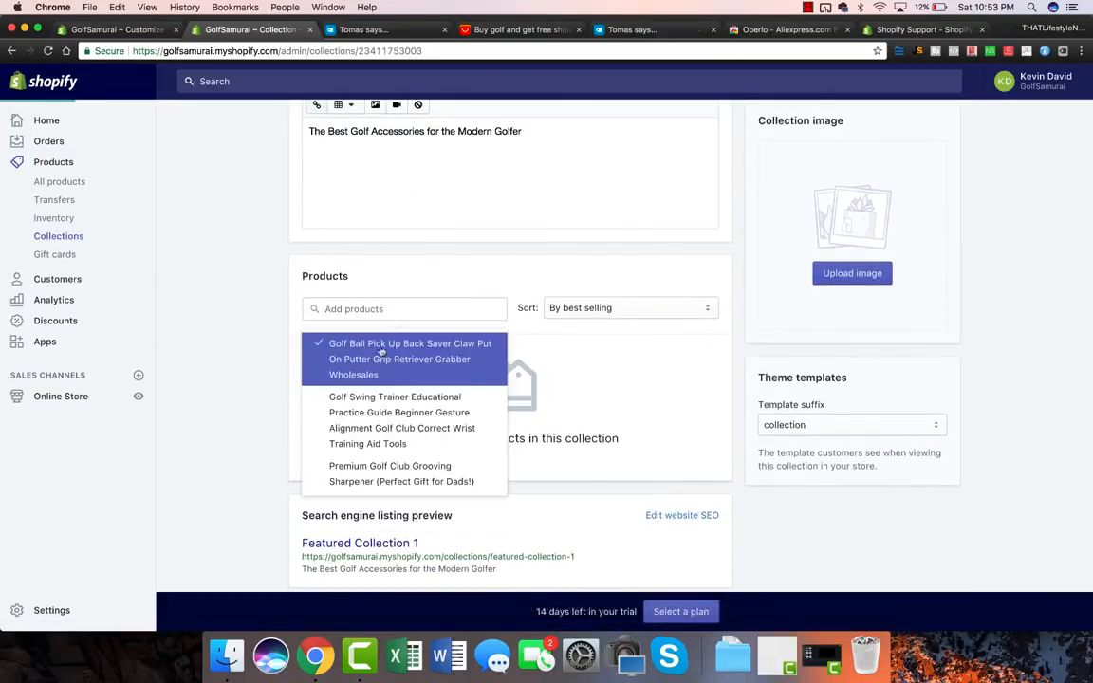
left_click(351, 358)
left_click(345, 433)
left_click(379, 471)
left_click(237, 398)
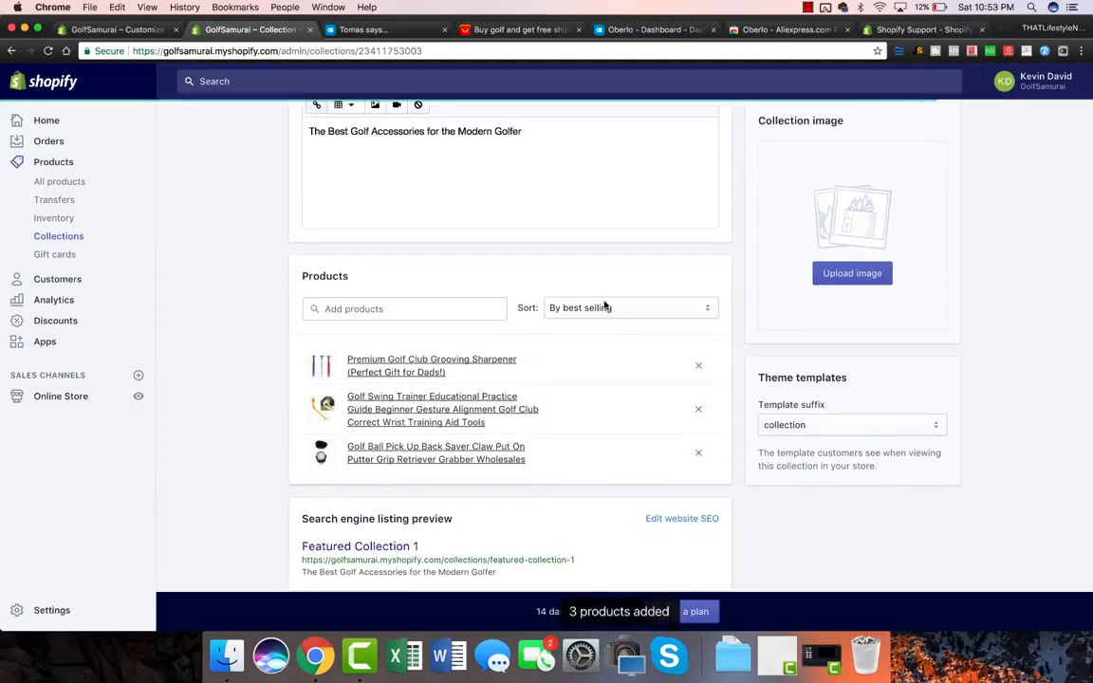
scroll(764, 365, "down", 1)
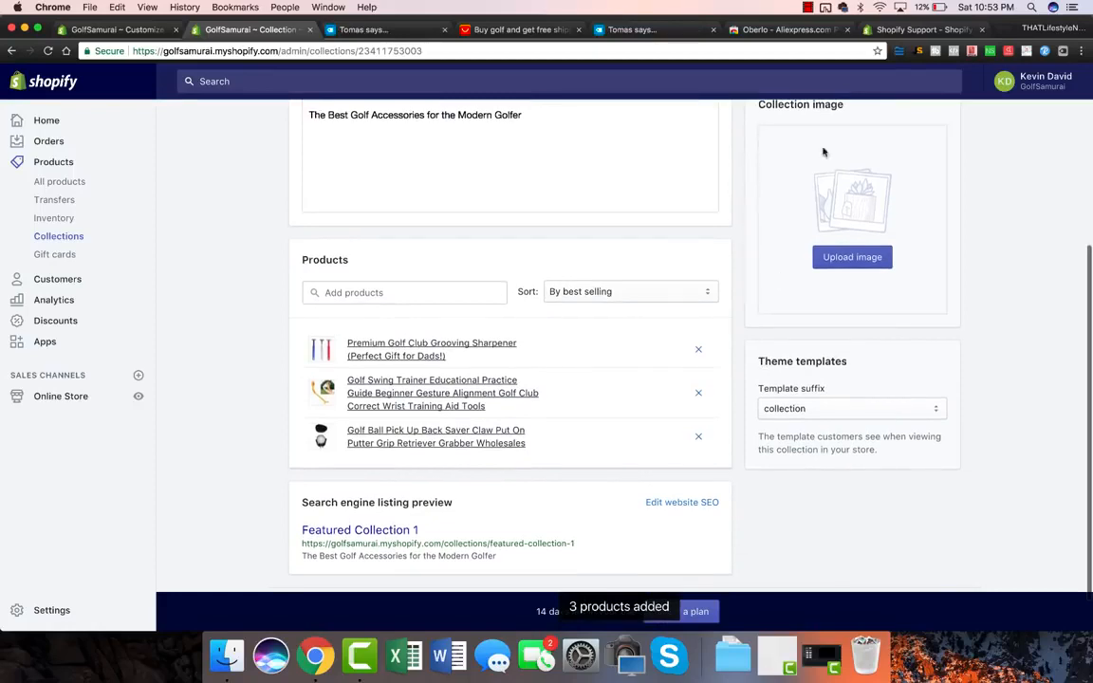
scroll(759, 242, "down", 2)
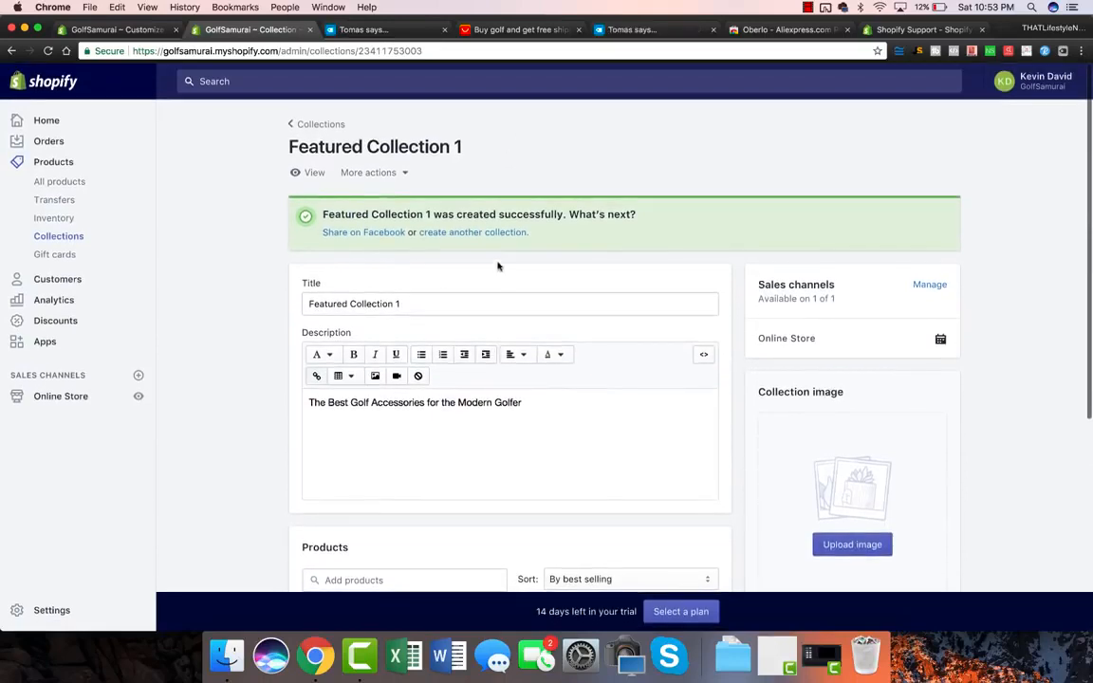
left_click(149, 38)
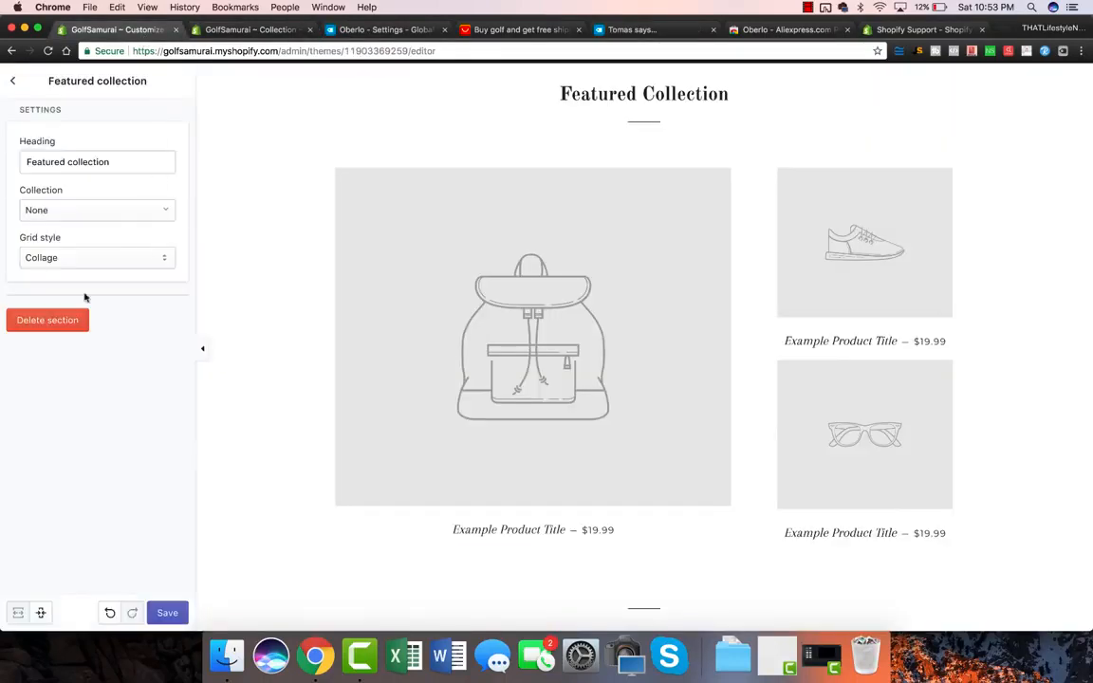
Step: Show Featured Collection 1 in the home page's Featured collection section
left_click(94, 211)
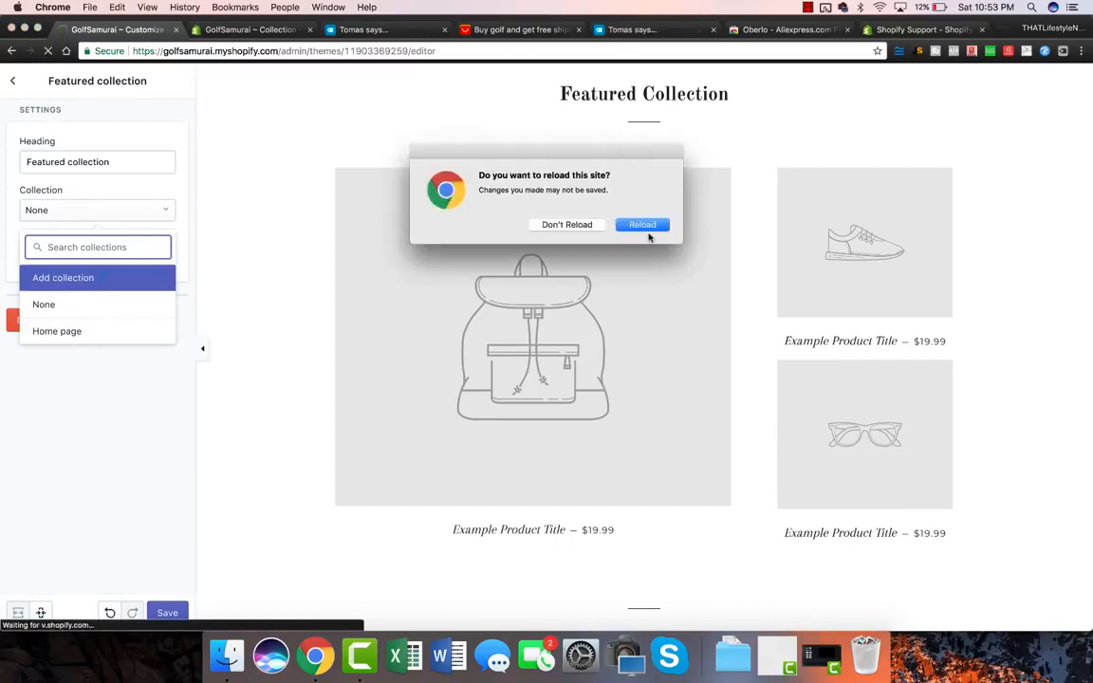
left_click(646, 227)
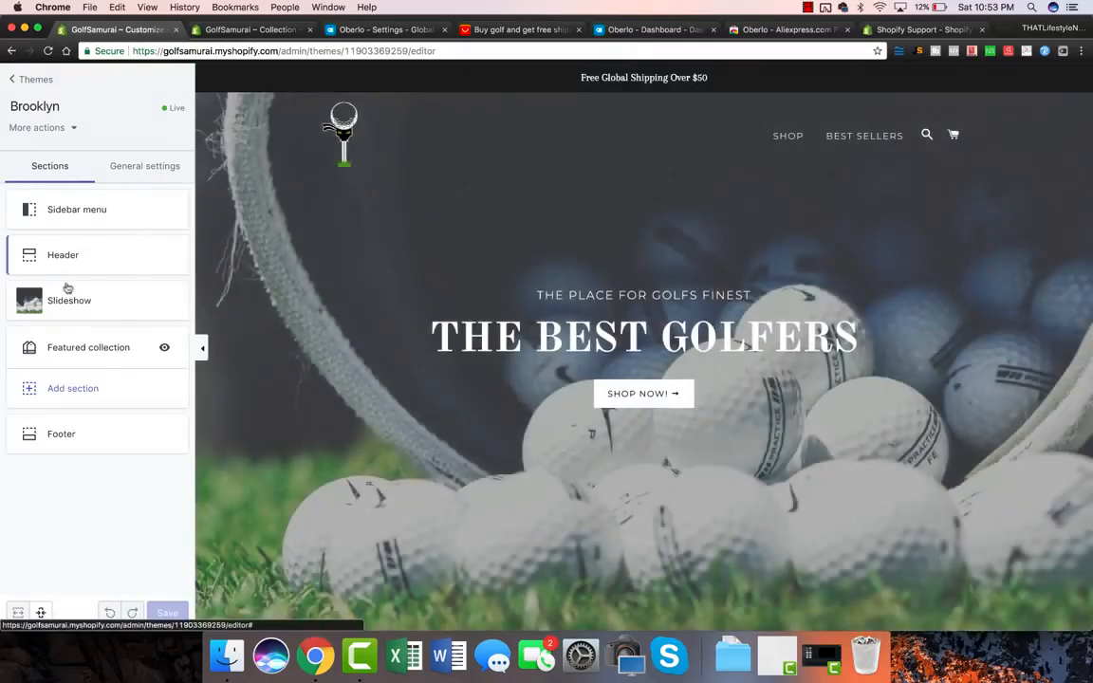
left_click(88, 347)
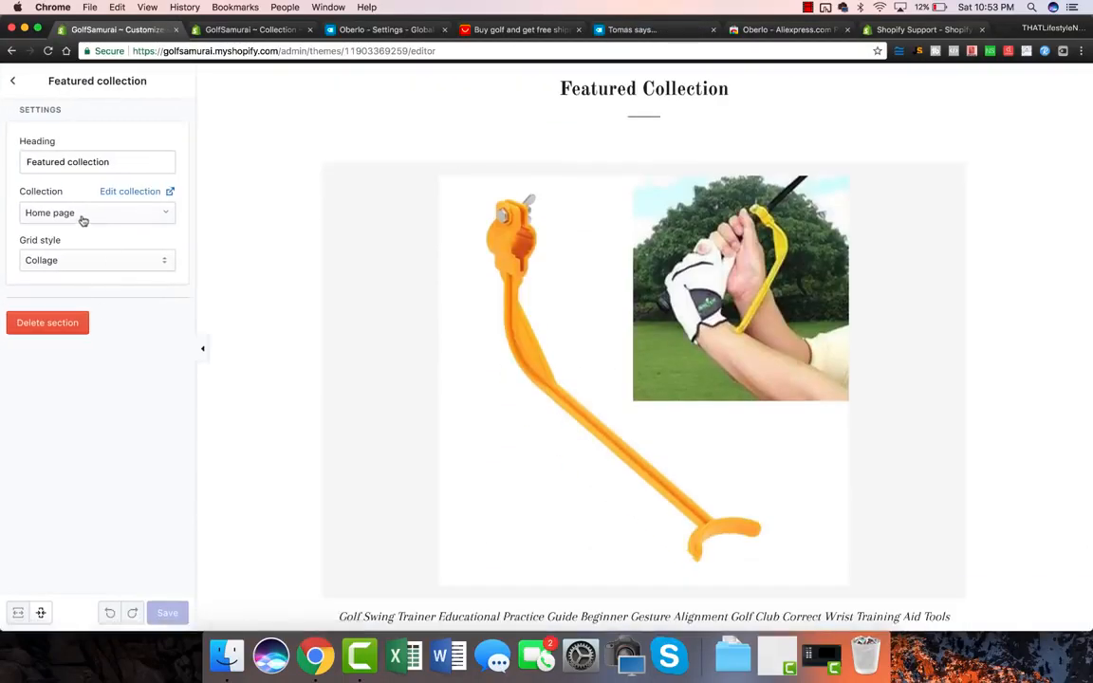
left_click(81, 217)
left_click(105, 338)
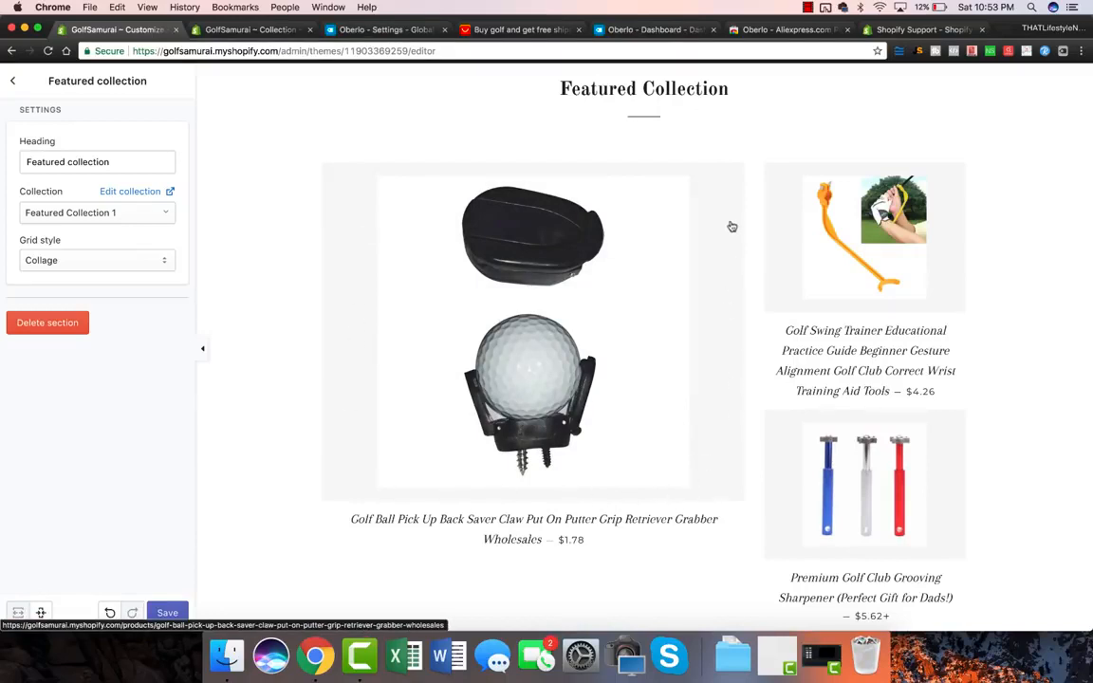
scroll(731, 190, "up", 3)
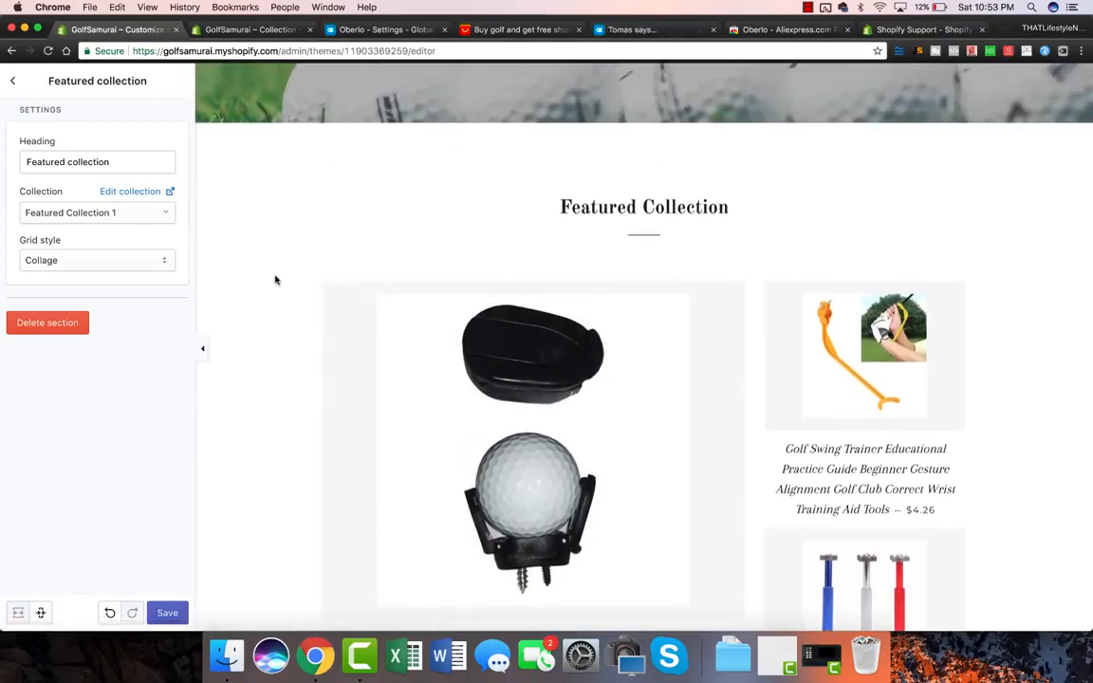
scroll(275, 280, "down", 3)
Step: Set the theme's product background colour to #ffffff and save the theme
left_click(16, 82)
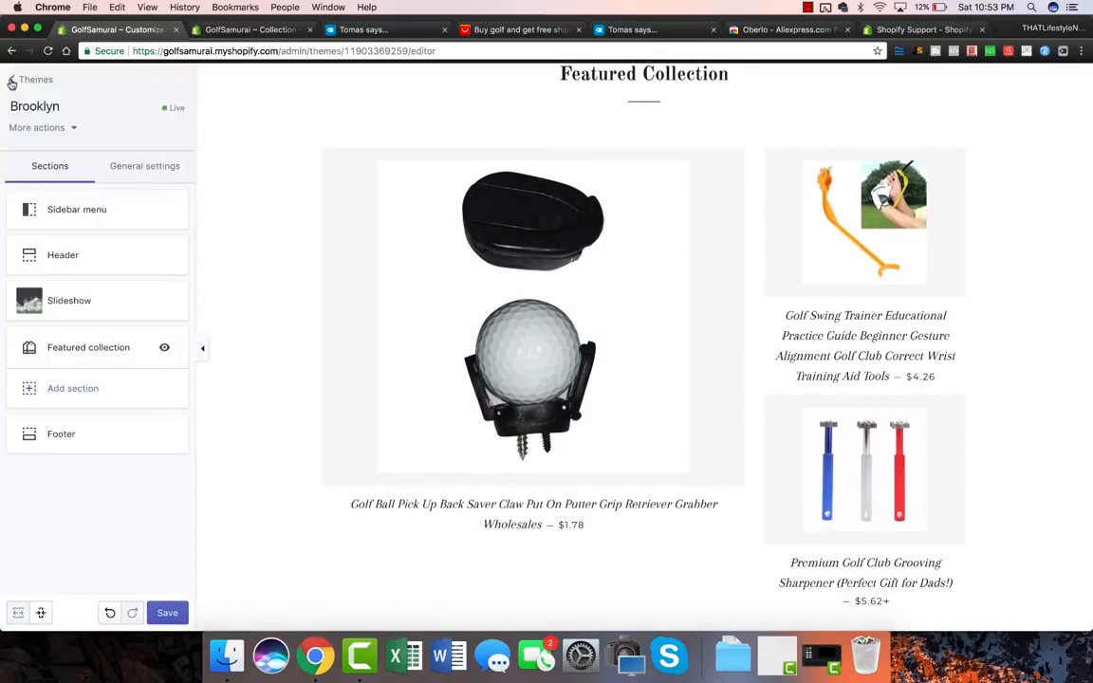
left_click(127, 174)
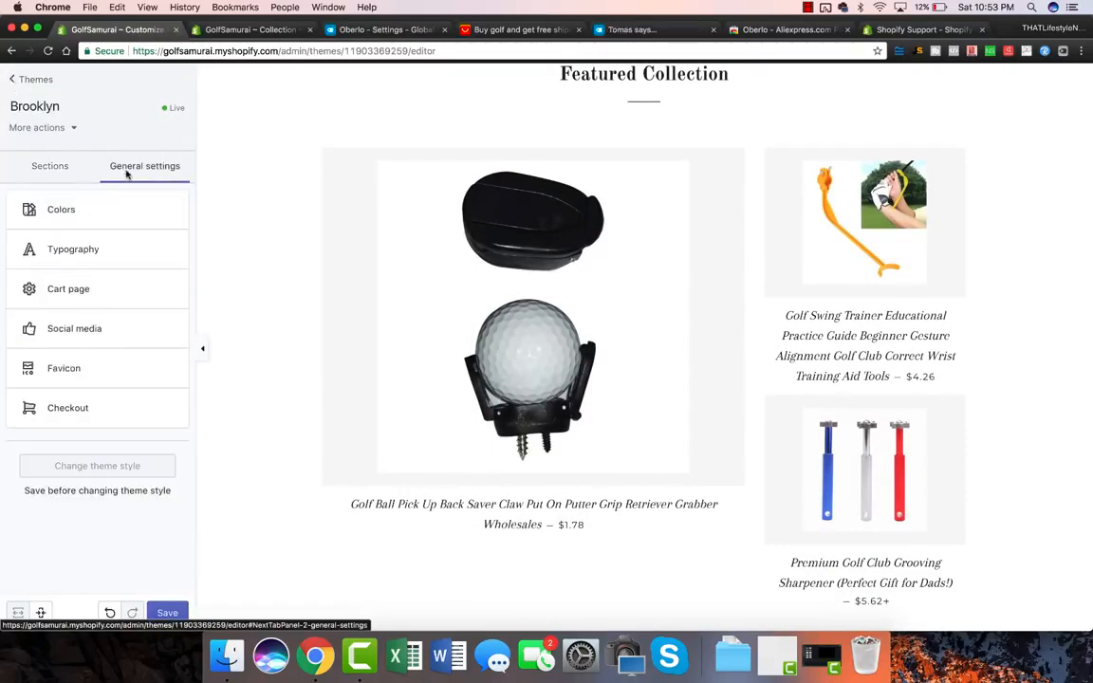
left_click(64, 216)
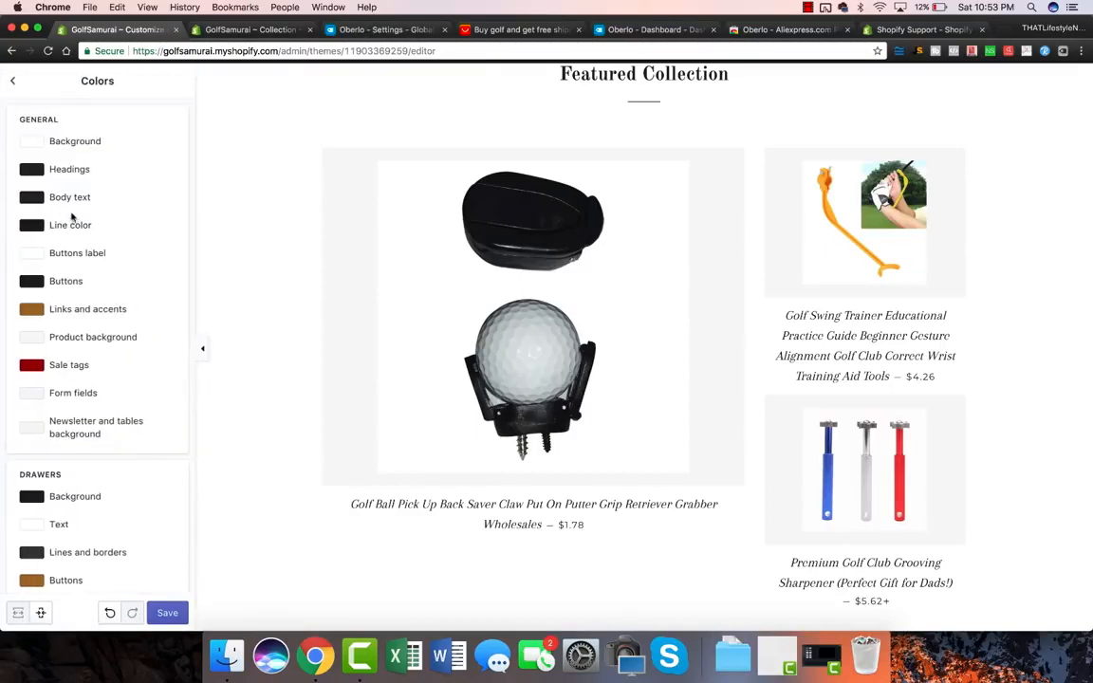
left_click(34, 337)
left_click_drag(57, 372, 2, 318)
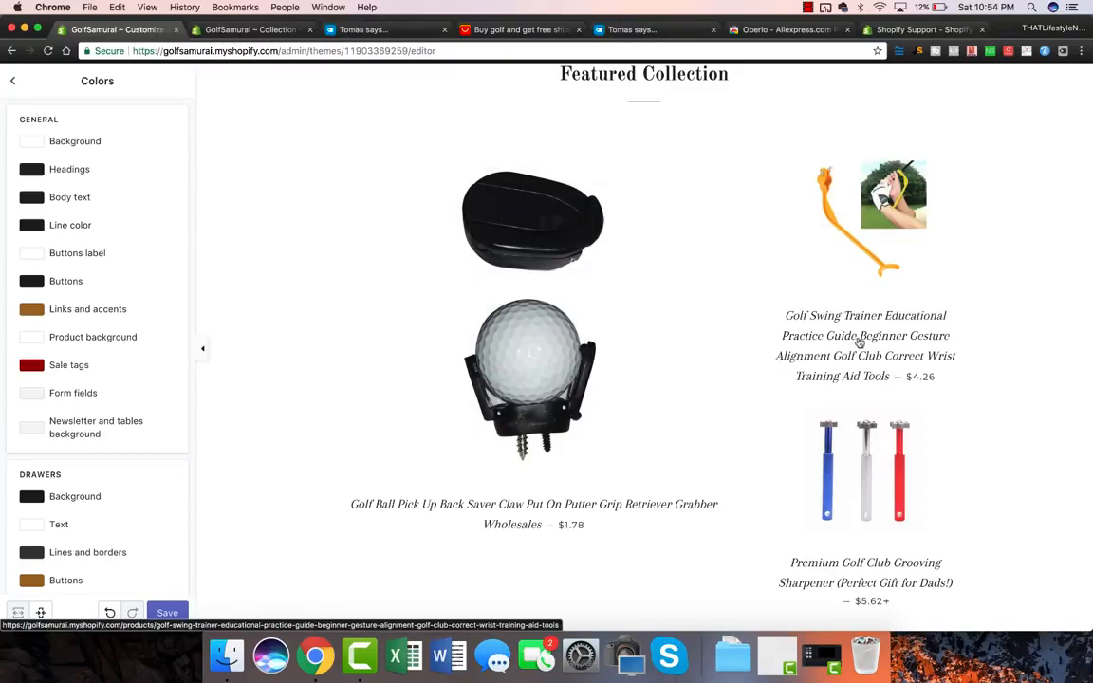
scroll(872, 370, "down", 5)
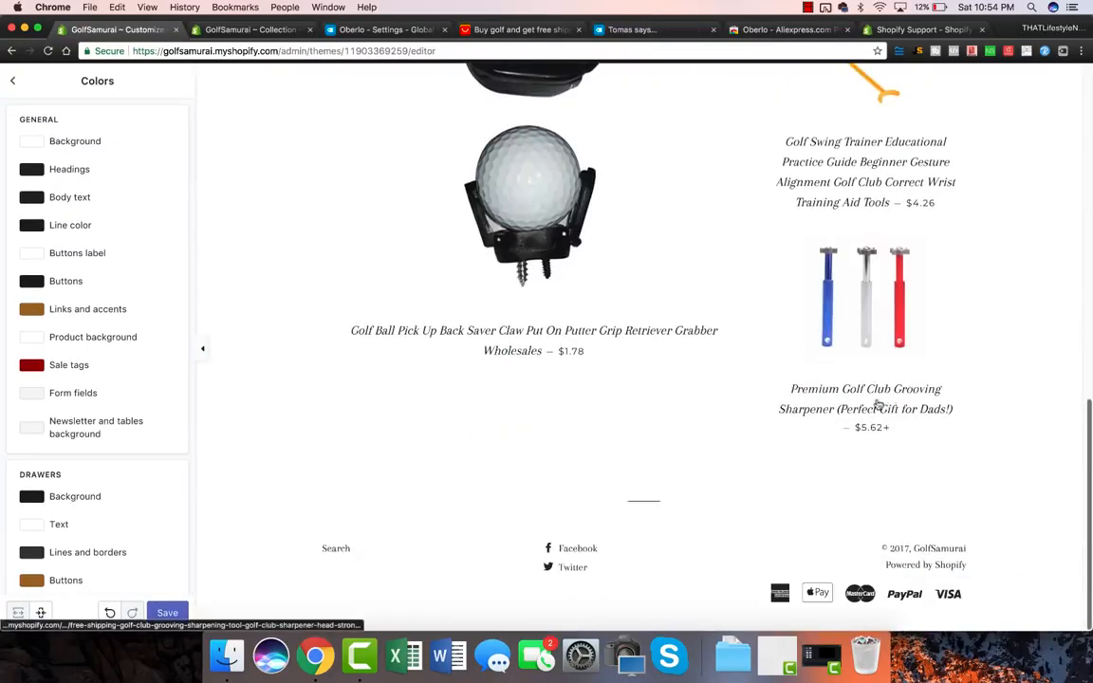
left_click(555, 197)
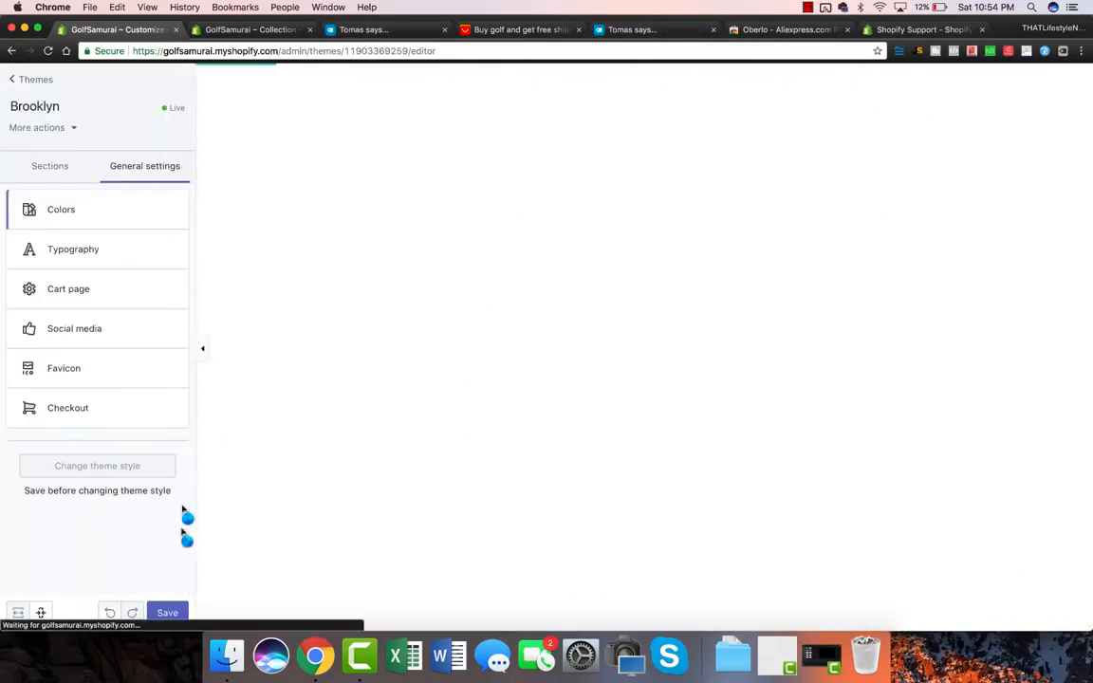
left_click(167, 612)
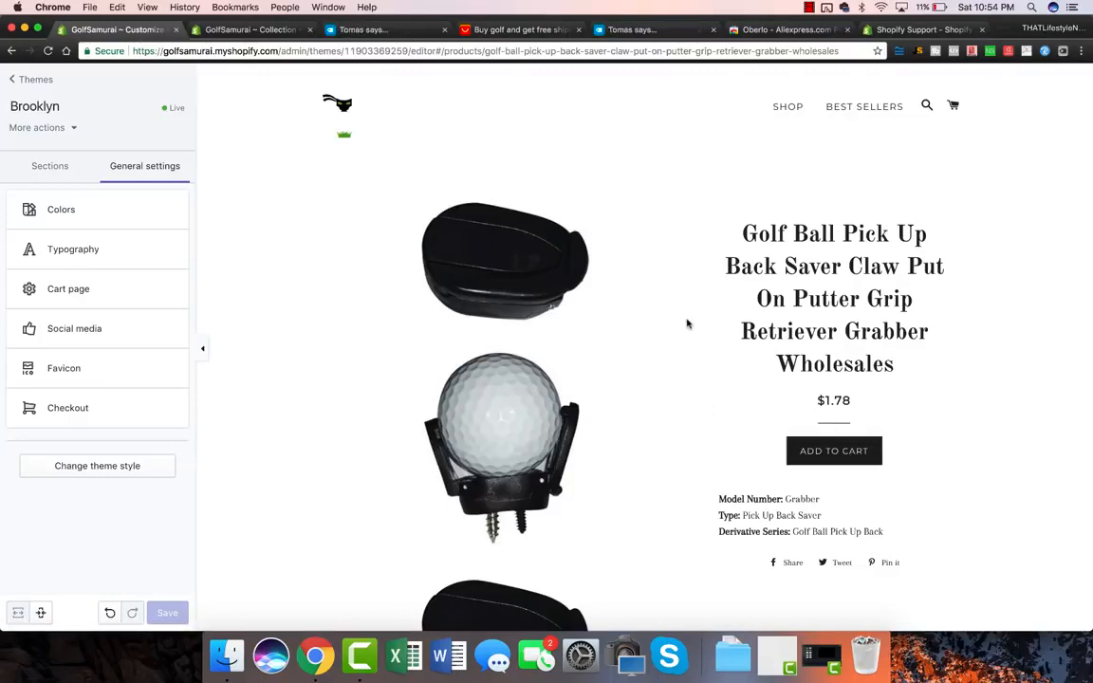
left_click(17, 79)
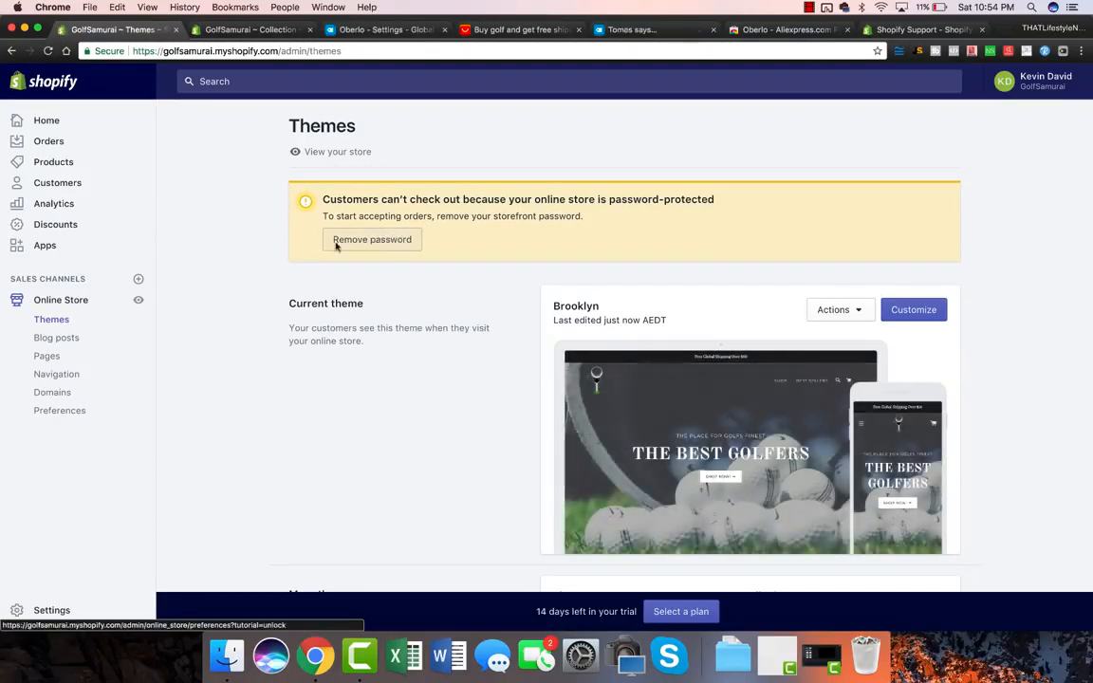
Step: Find Spin-a-Sale Interactive Email Popup in the Shopify App Store and install it on GolfSamurai
left_click(53, 248)
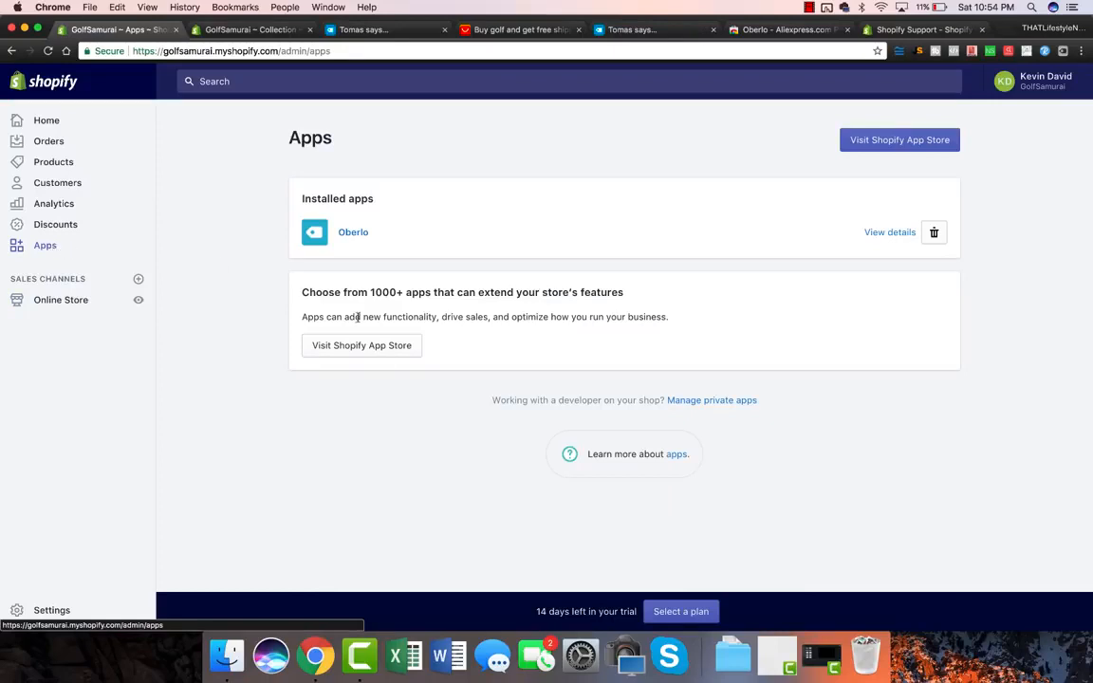
left_click(905, 143)
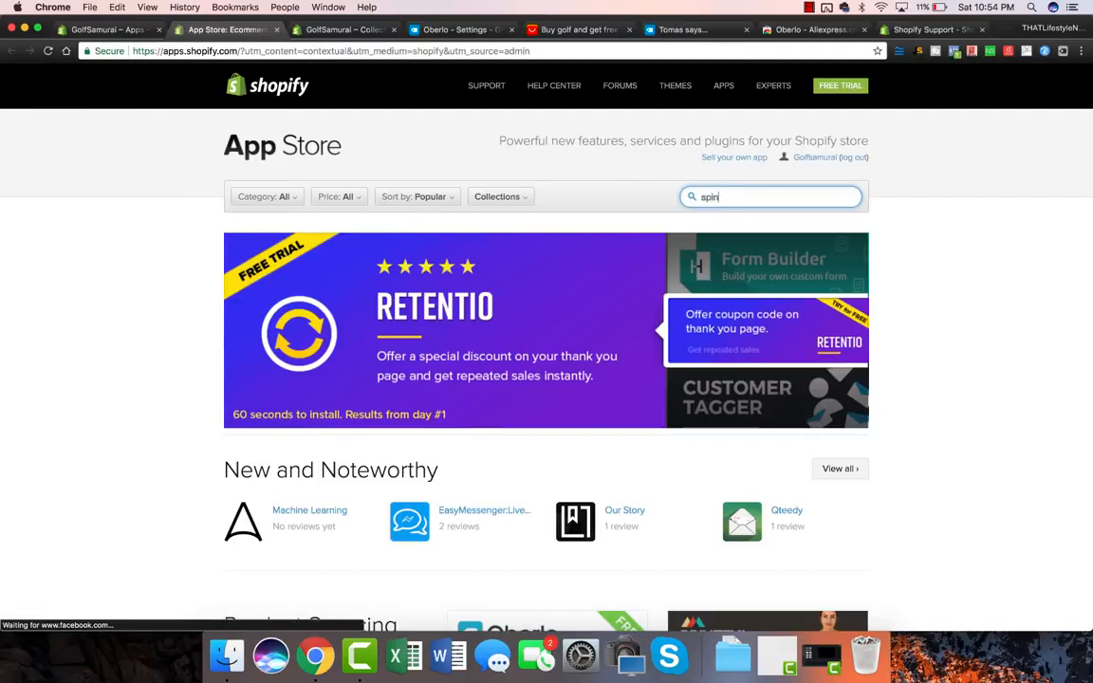
left_click(763, 230)
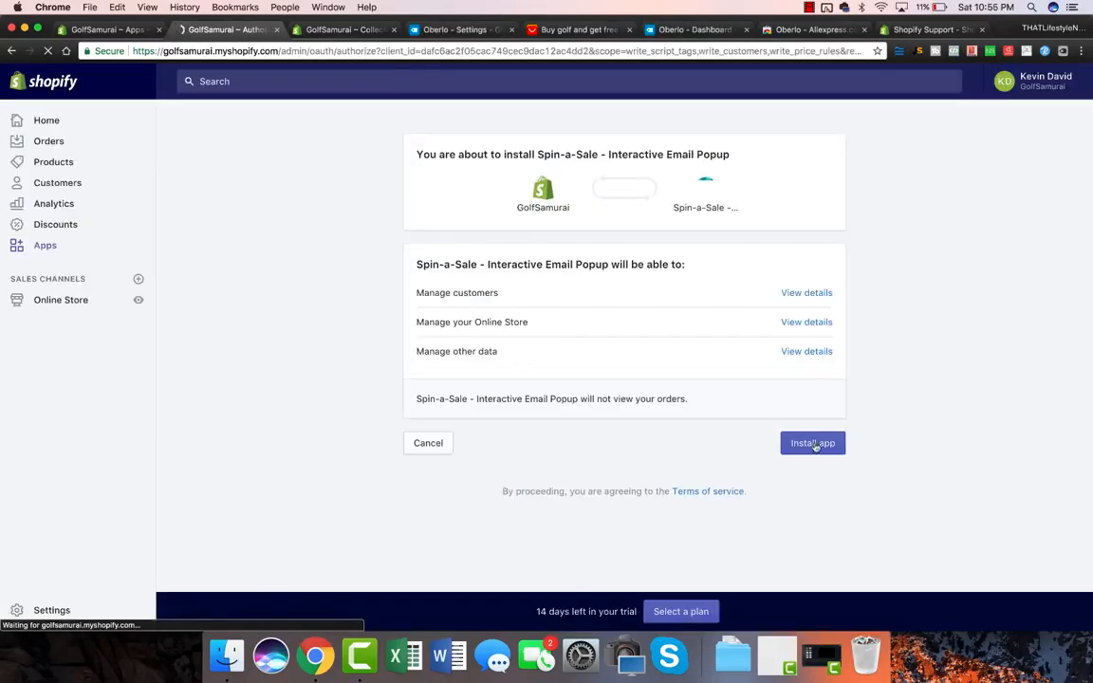
left_click(826, 451)
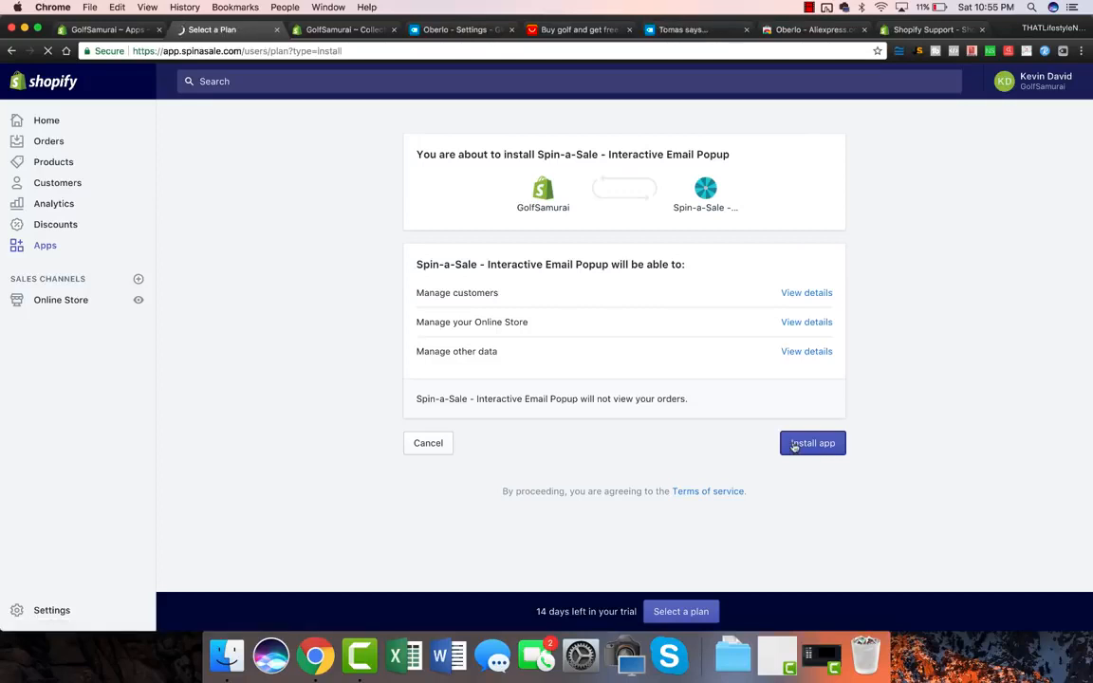
Step: Choose Spin-a-Sale's Pro plan
scroll(540, 275, "down", 1)
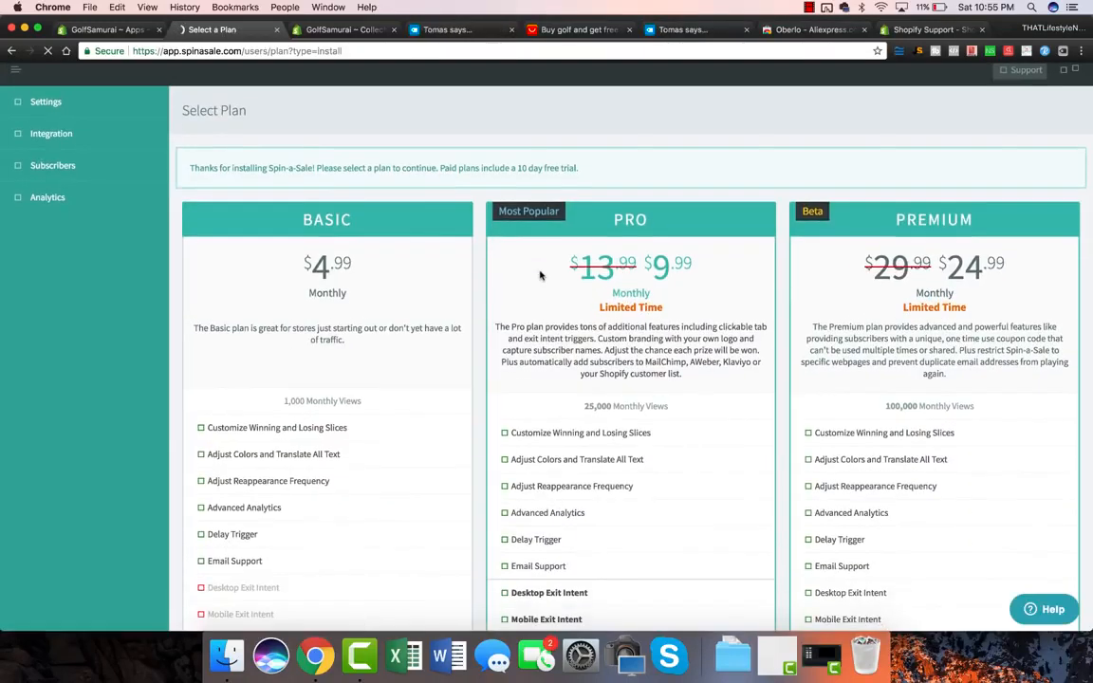
scroll(293, 393, "down", 10)
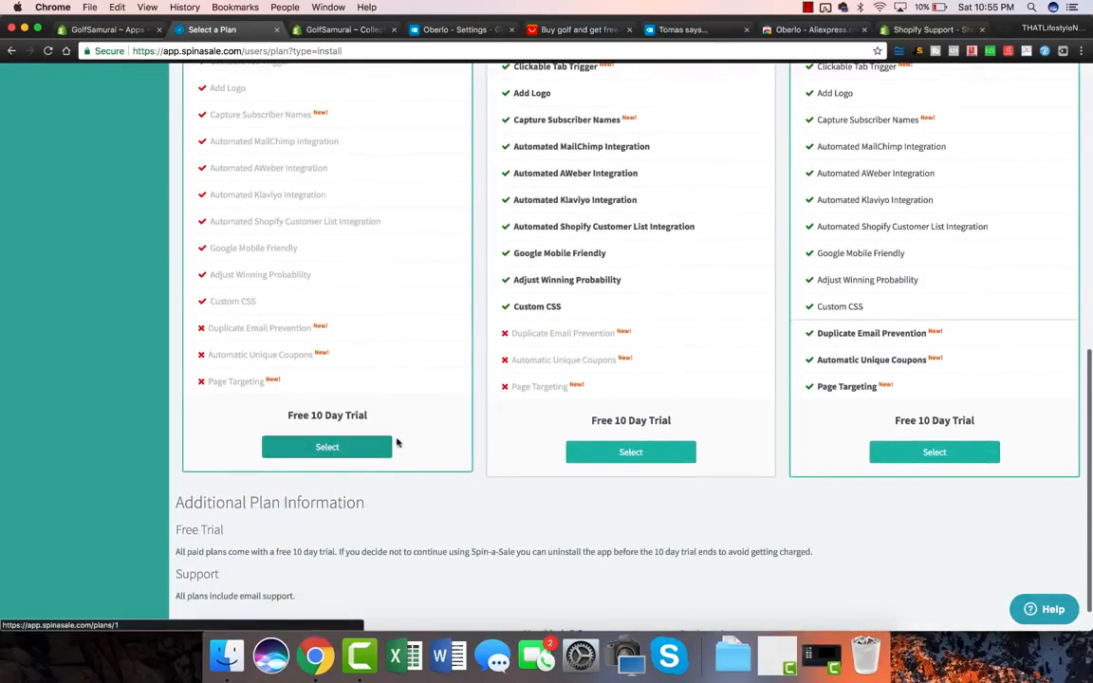
left_click(624, 452)
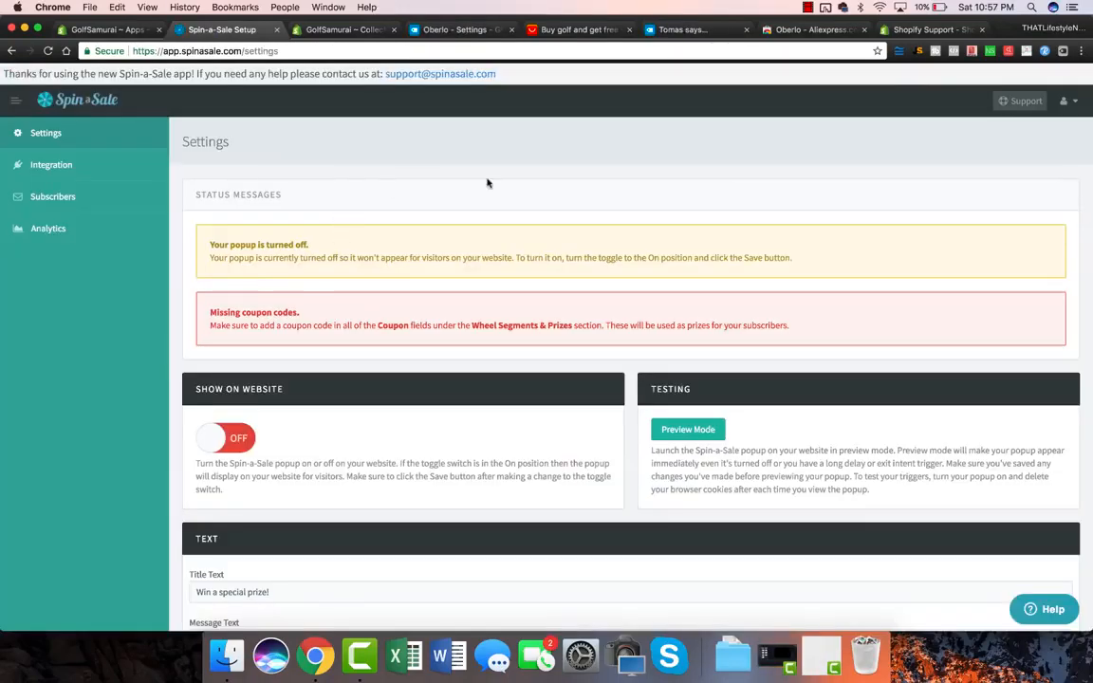
Step: Turn Show on Website on and preview the popup on the storefront
scroll(517, 192, "down", 1)
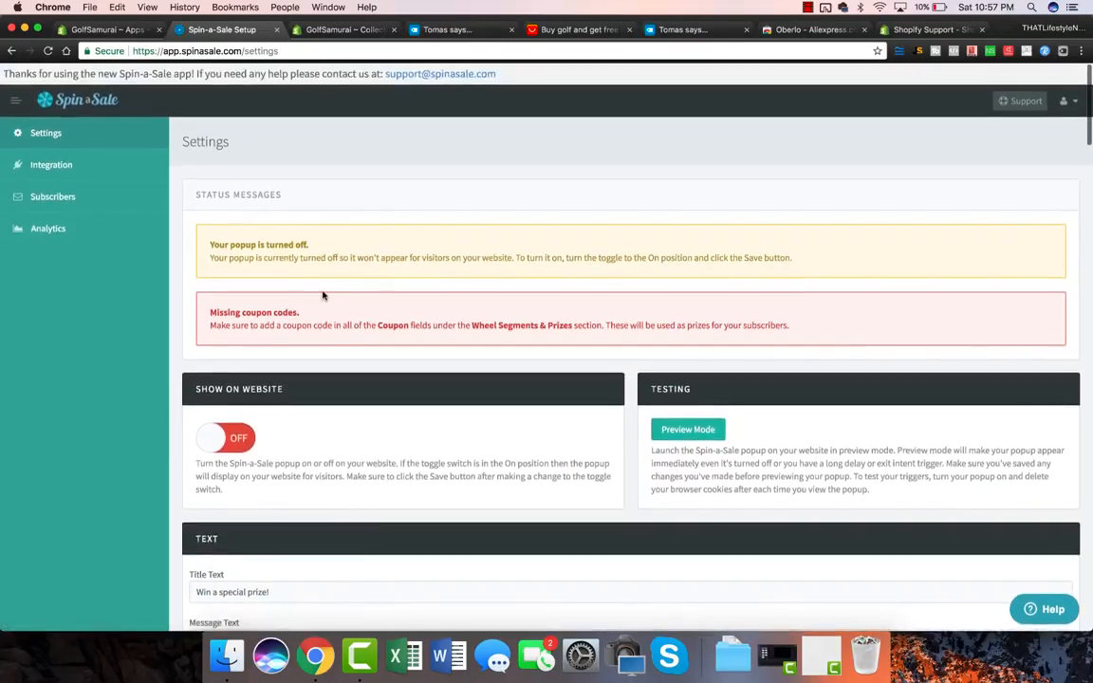
scroll(323, 290, "down", 3)
left_click(212, 379)
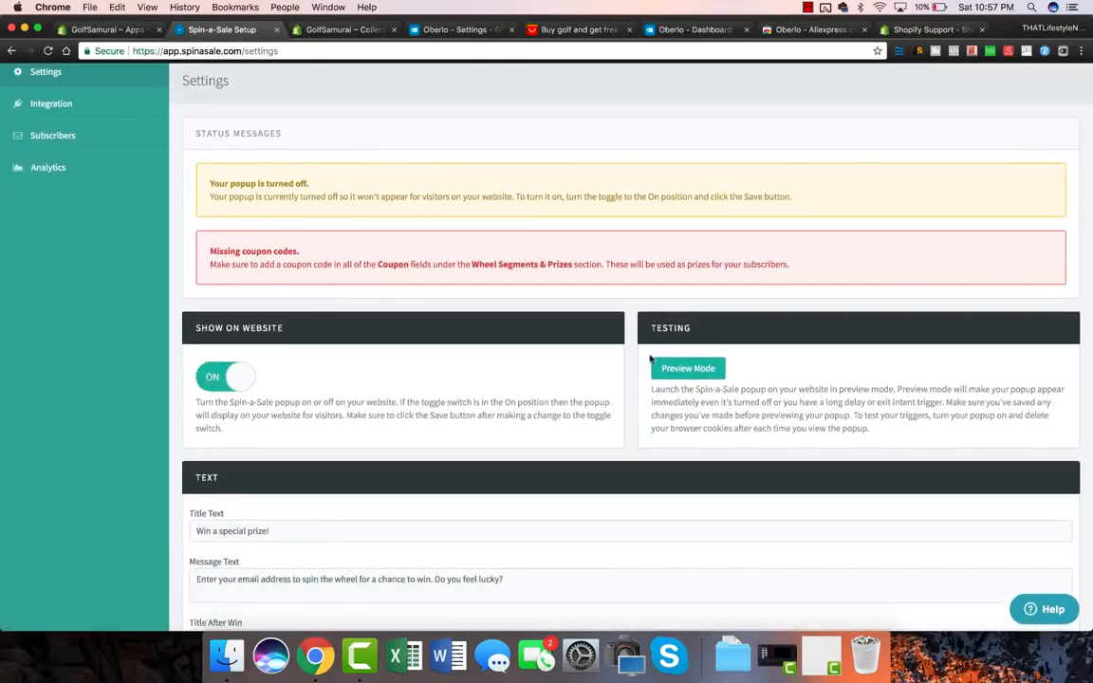
scroll(569, 379, "down", 1)
left_click(683, 369)
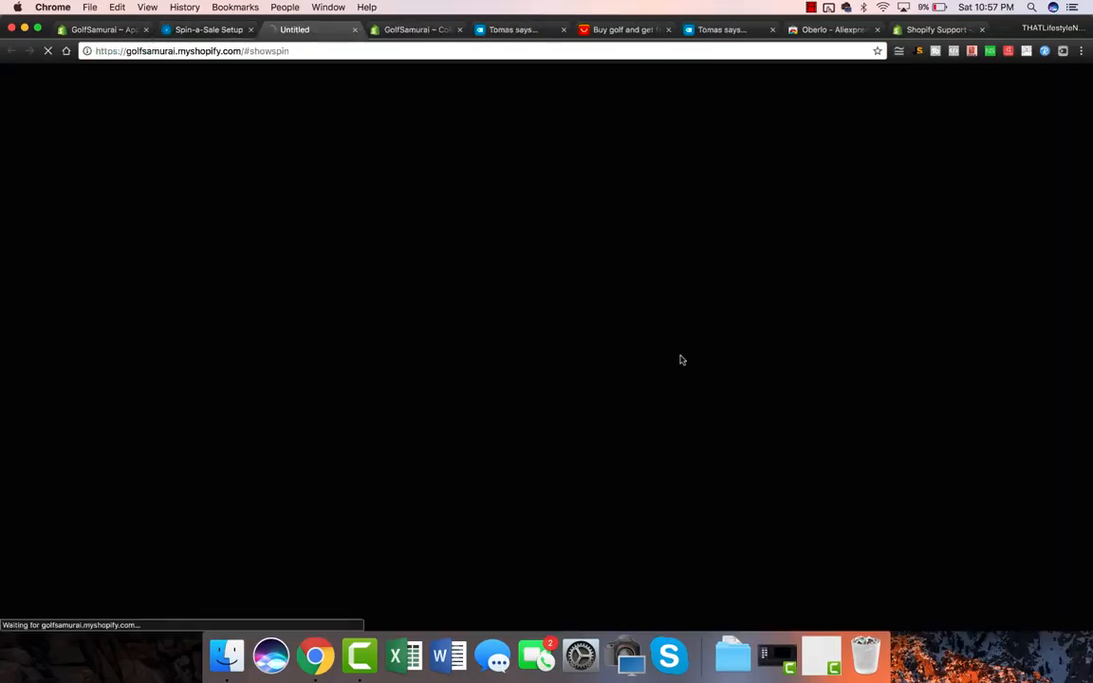
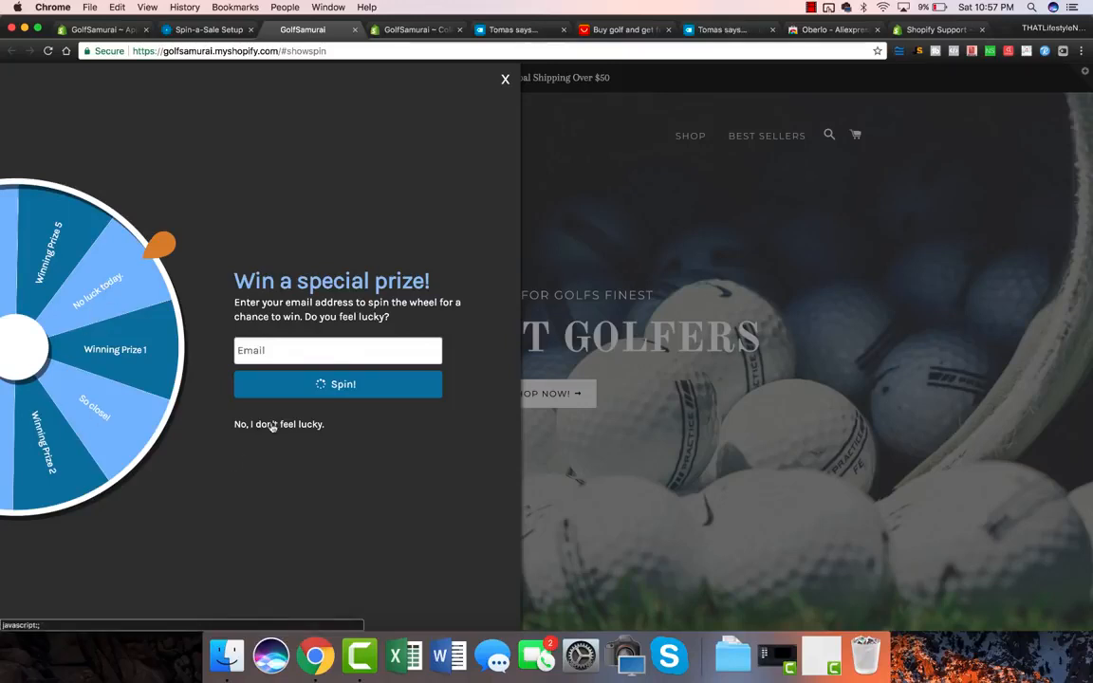
Step: Close the spin-wheel preview on the storefront and return to the Spin-a-Sale setup page
left_click(506, 82)
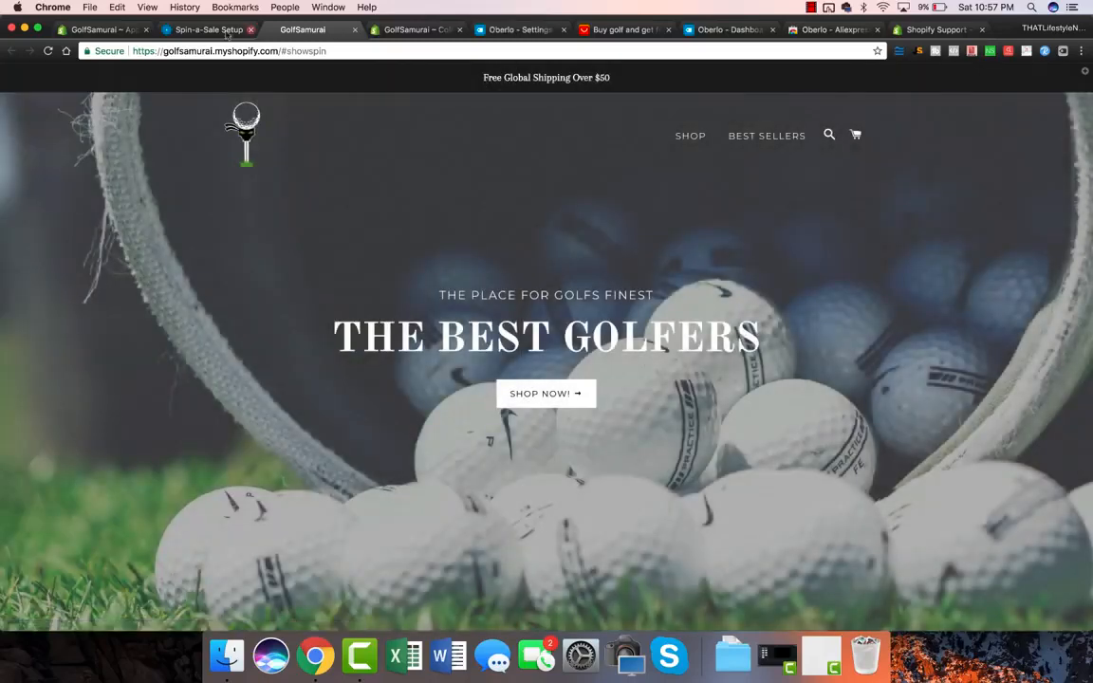
left_click(207, 30)
scroll(218, 142, "up", 2)
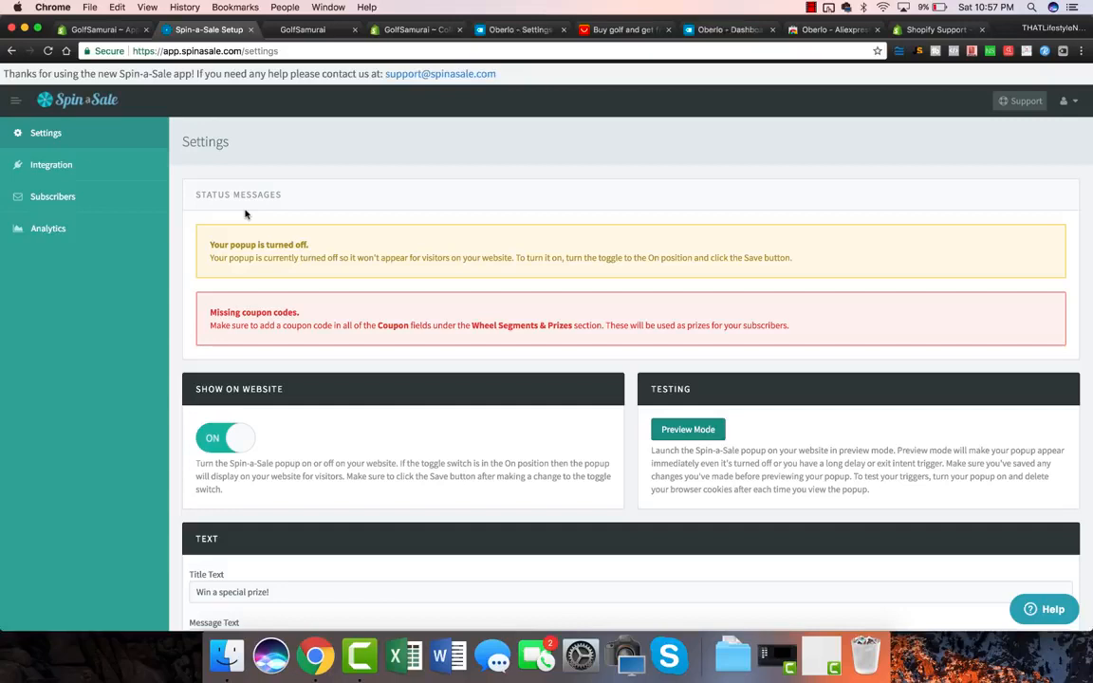
Step: Review the Spin-a-Sale popup settings, selecting the 'Win a special prize!' title along the way
scroll(355, 434, "down", 4)
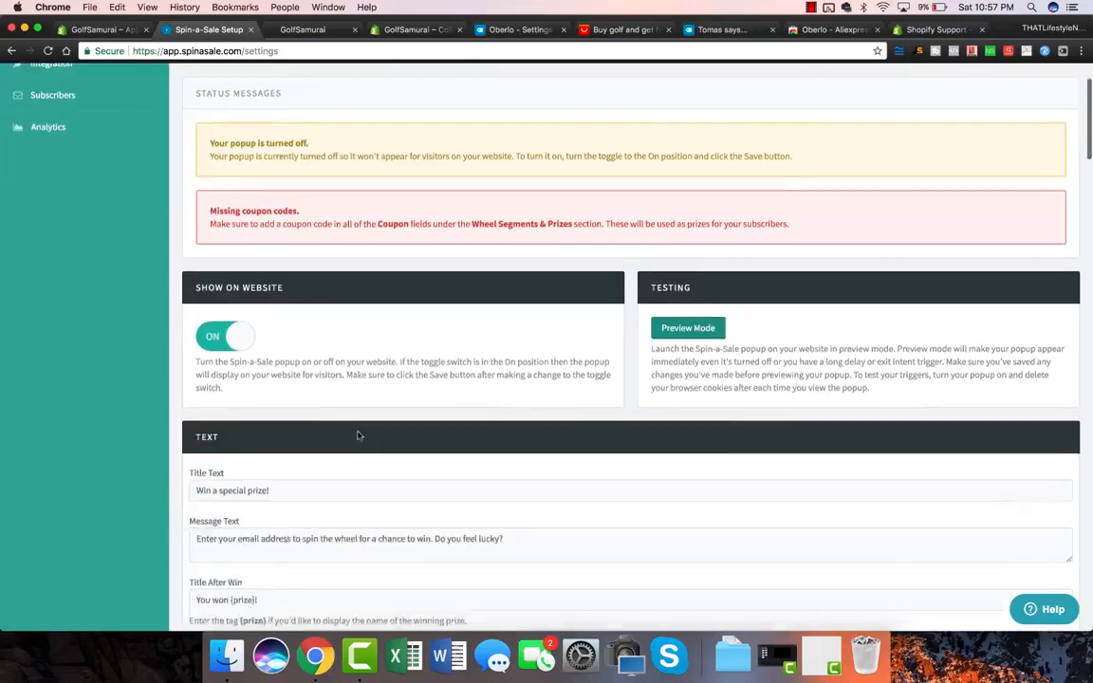
triple_click(280, 408)
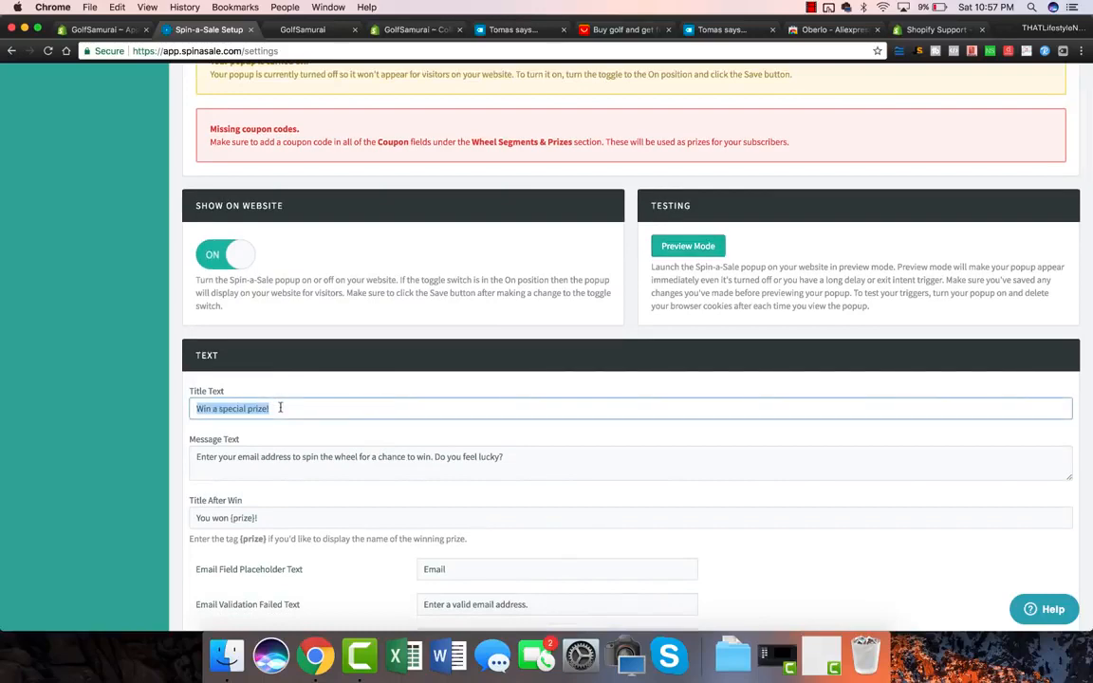
scroll(366, 414, "down", 1)
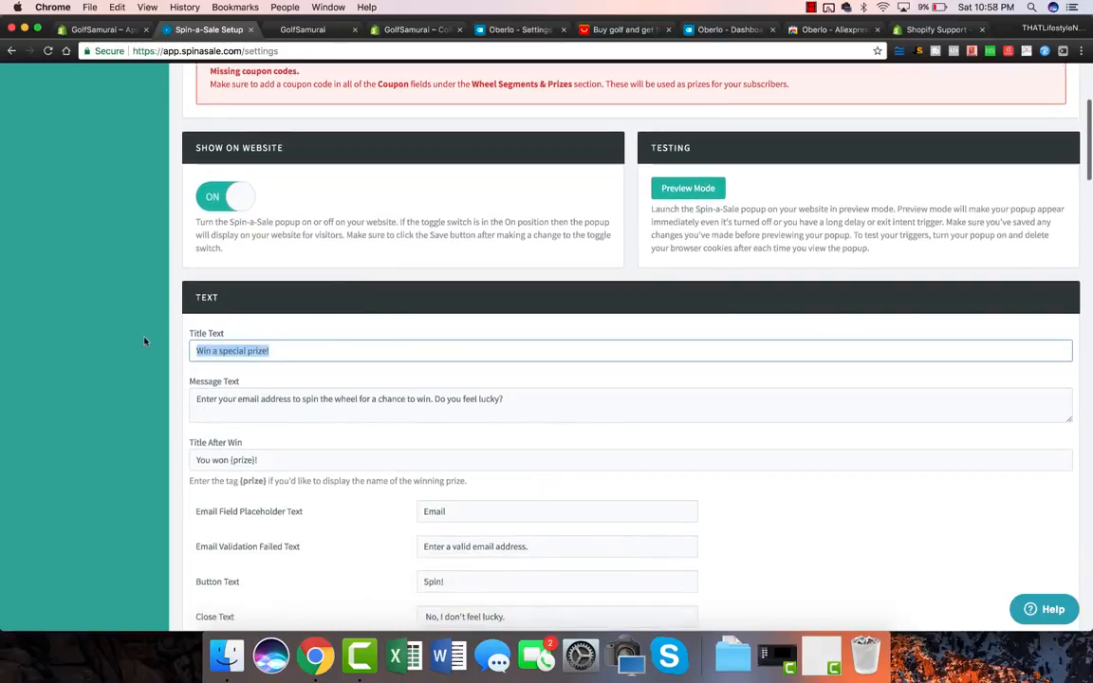
scroll(146, 341, "down", 9)
scroll(145, 341, "down", 6)
scroll(145, 341, "down", 13)
scroll(146, 340, "down", 10)
scroll(145, 341, "up", 4)
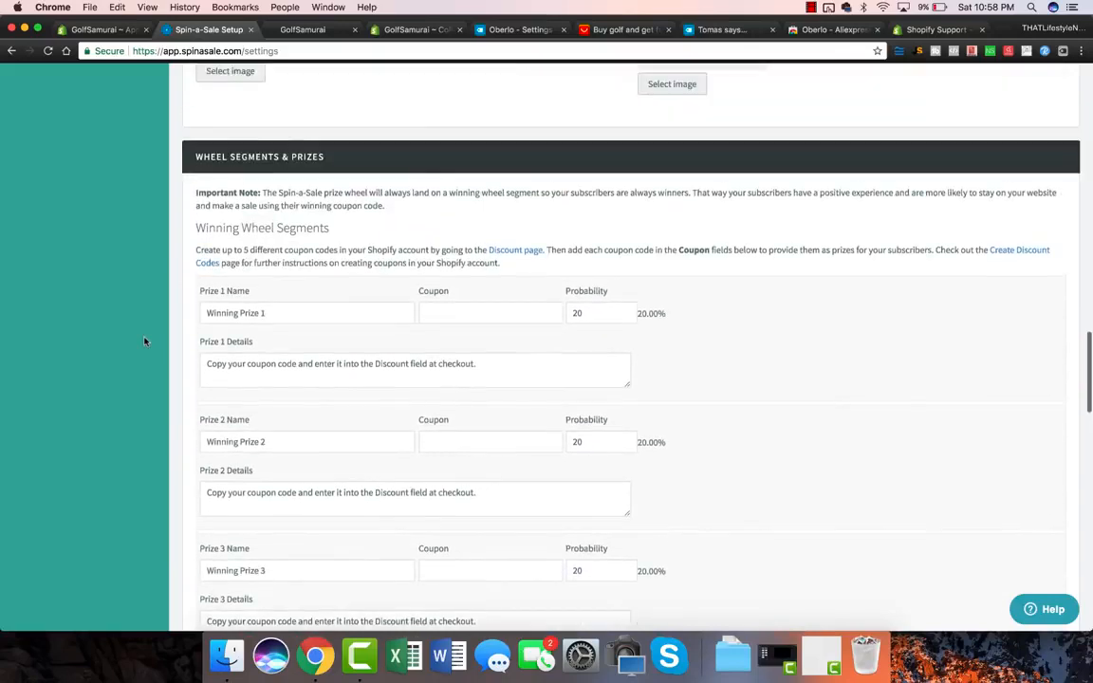
Step: Rename Prize 1 to '30% OFF COUPON TODAY ONLY' and bring up Shopify's Discounts page
left_click(267, 319)
left_click_drag(206, 311, 329, 308)
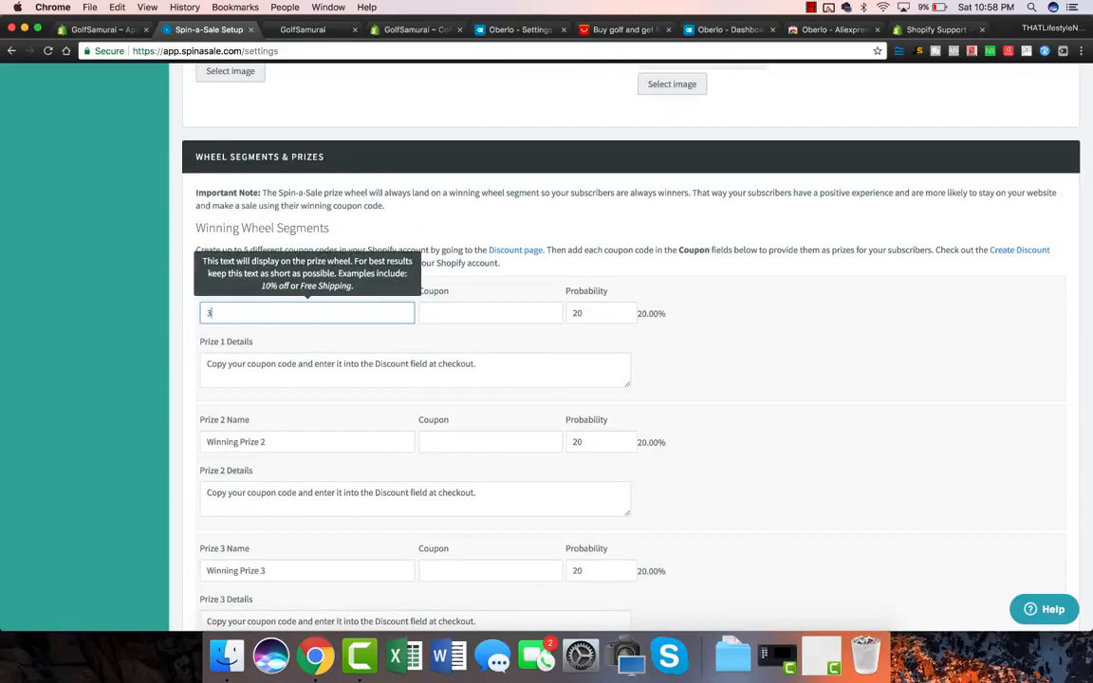
type("30% OFF COUPON TODAY ONLY")
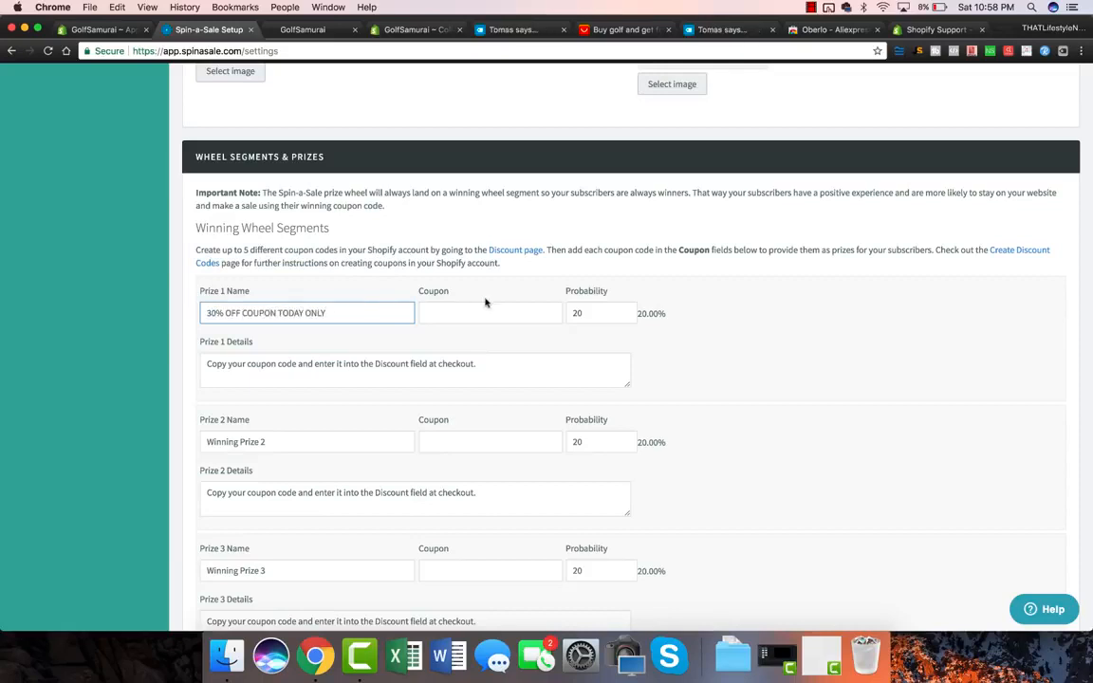
left_click(107, 28)
left_click(48, 227)
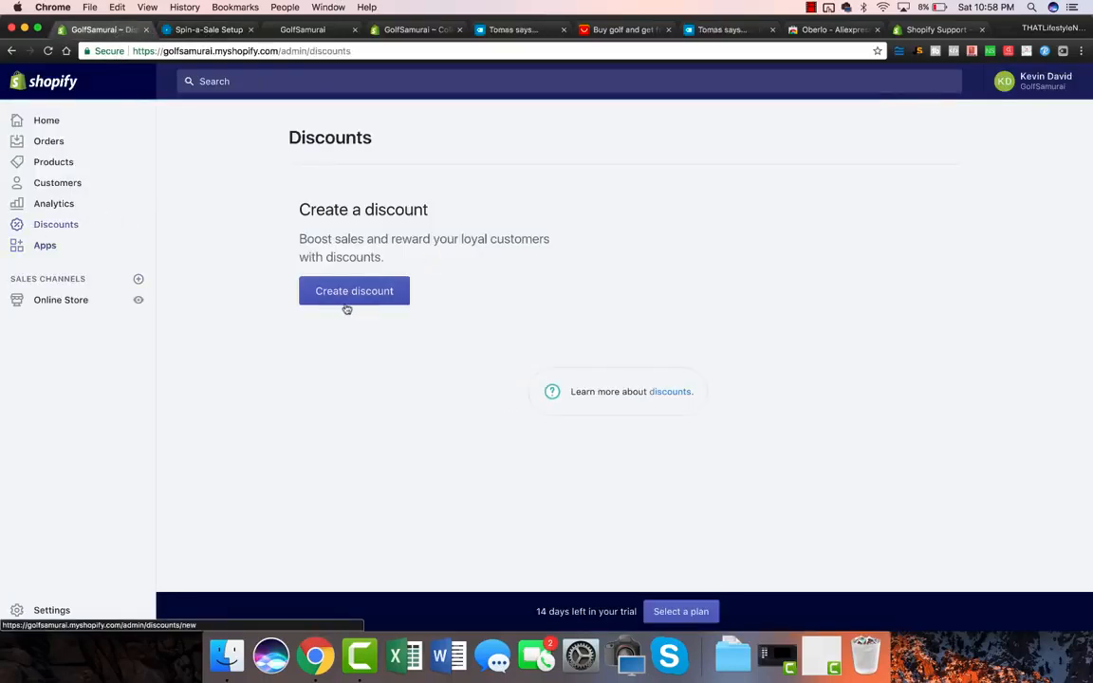
Step: Start a new discount code with a percentage value of 30
left_click(363, 417)
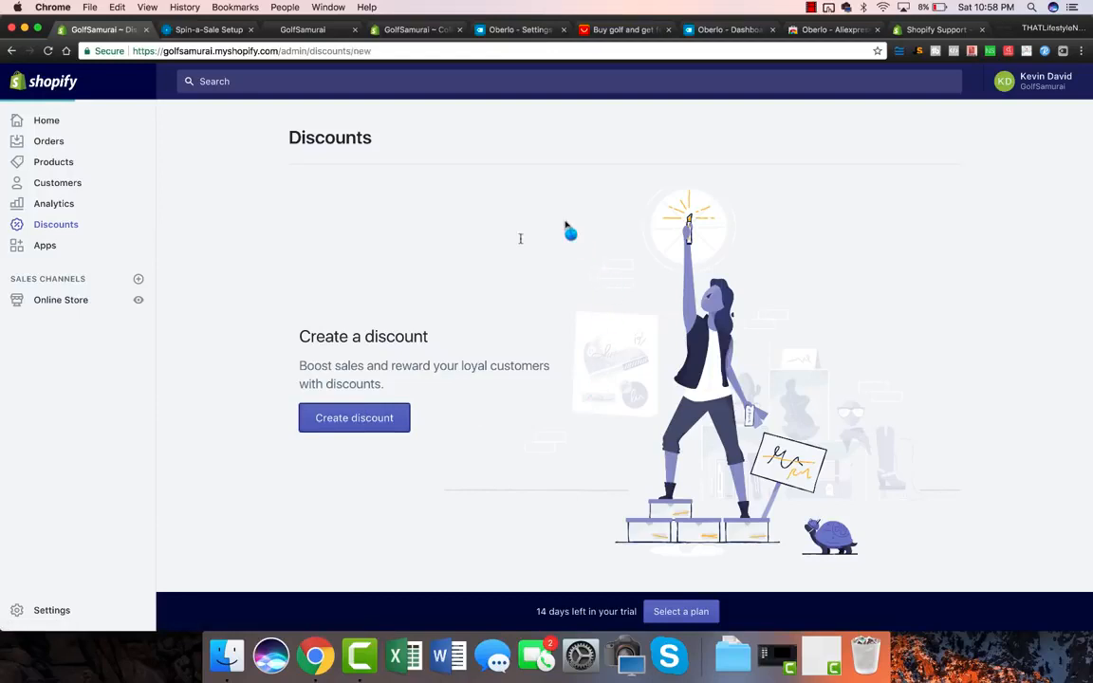
type("30$")
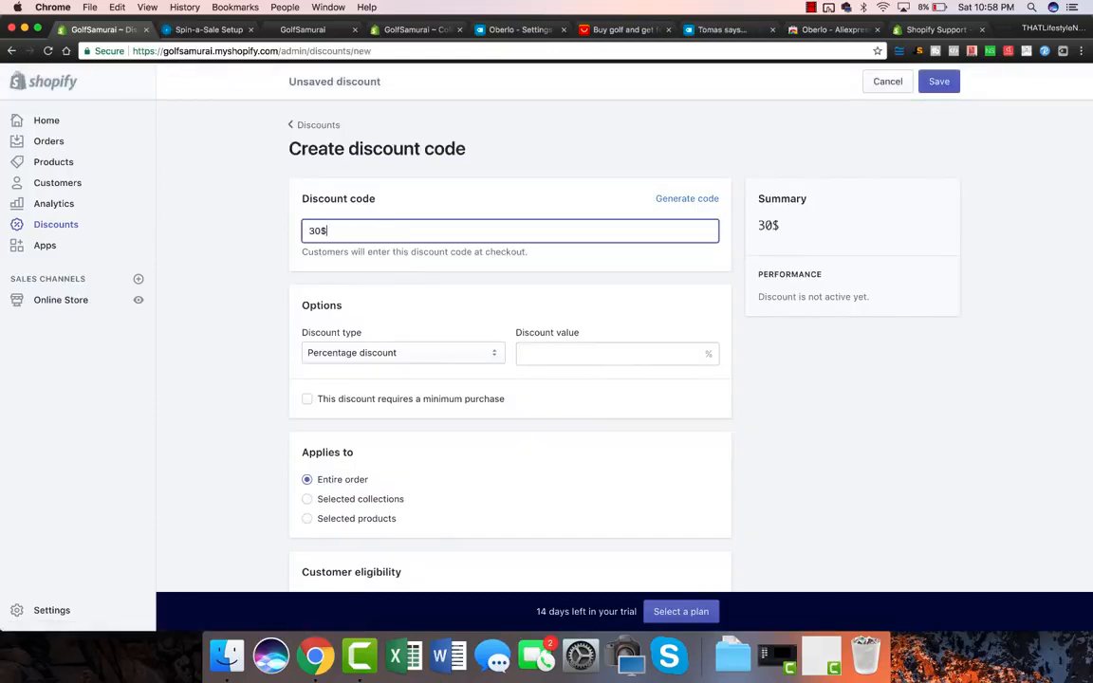
left_click(538, 353)
type("30")
left_click(256, 383)
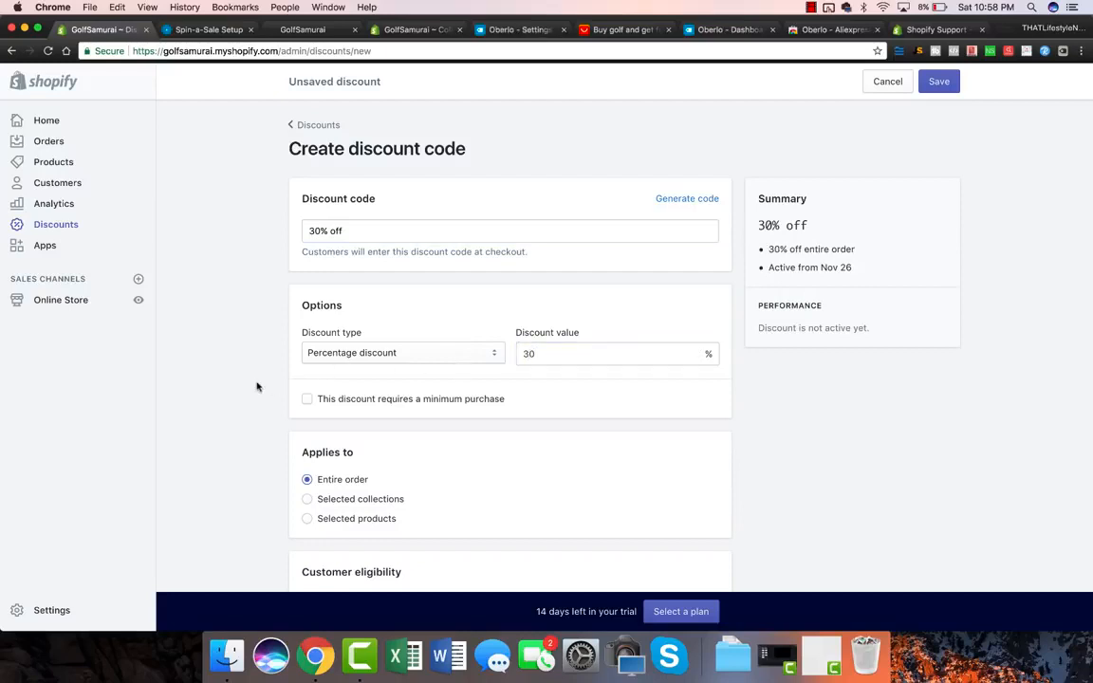
scroll(266, 389, "down", 3)
scroll(270, 398, "up", 2)
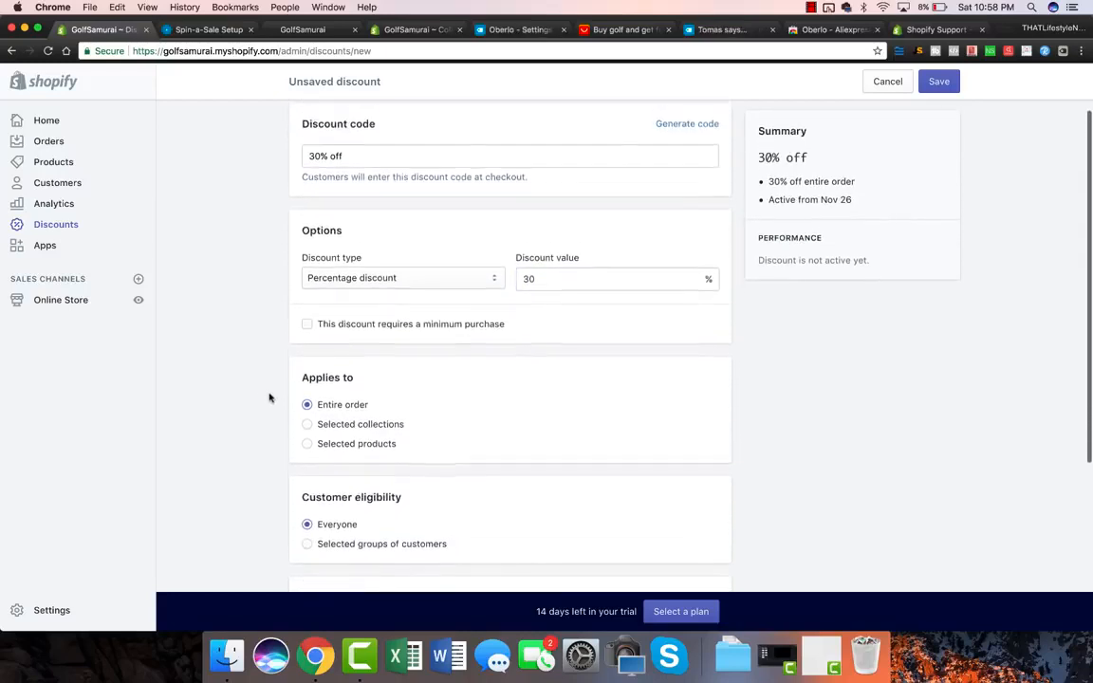
scroll(269, 399, "down", 6)
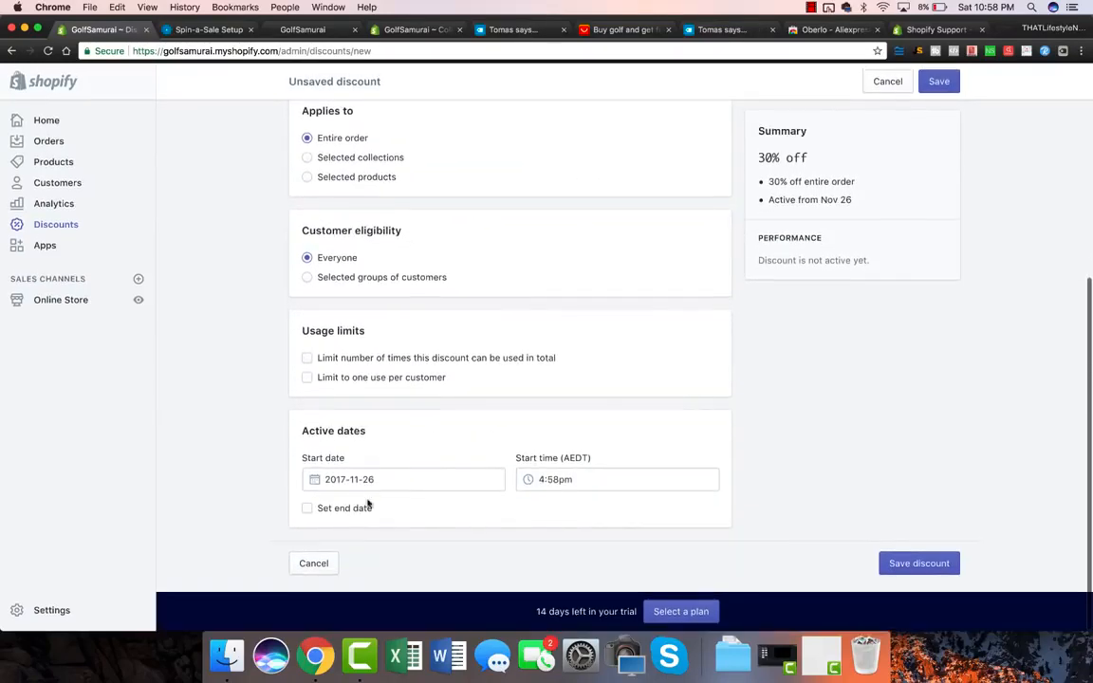
scroll(726, 275, "up", 6)
Step: Generate a random discount code, copy it, and focus Prize 1's coupon field in Spin-a-Sale
left_click(684, 202)
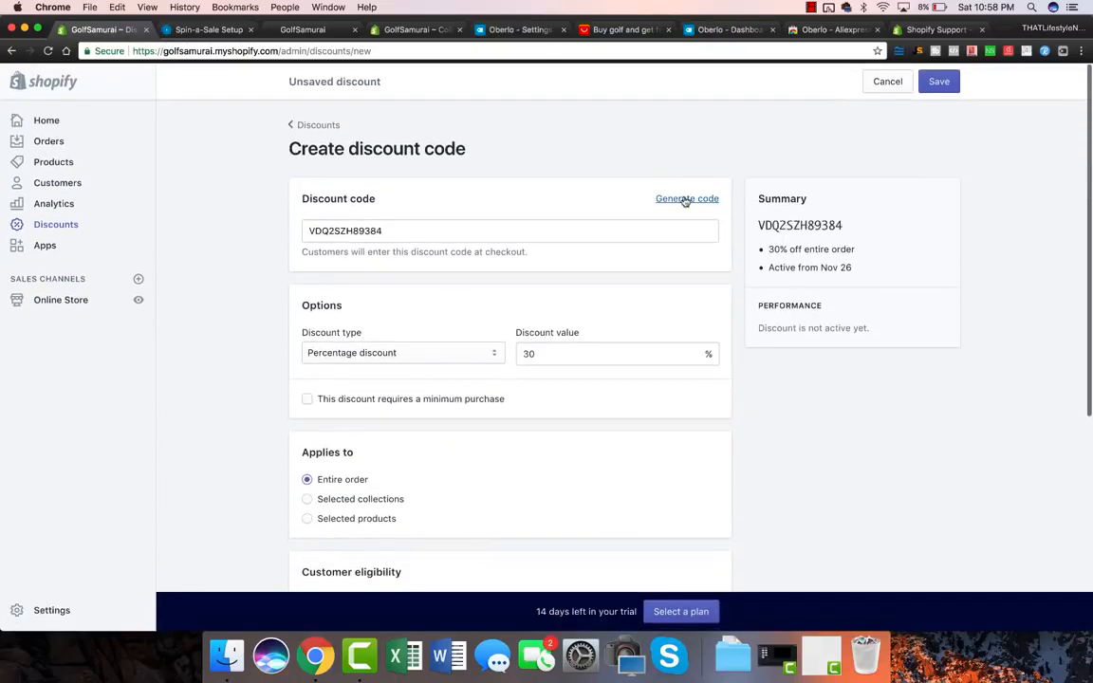
double_click(424, 238)
key("cmd+c")
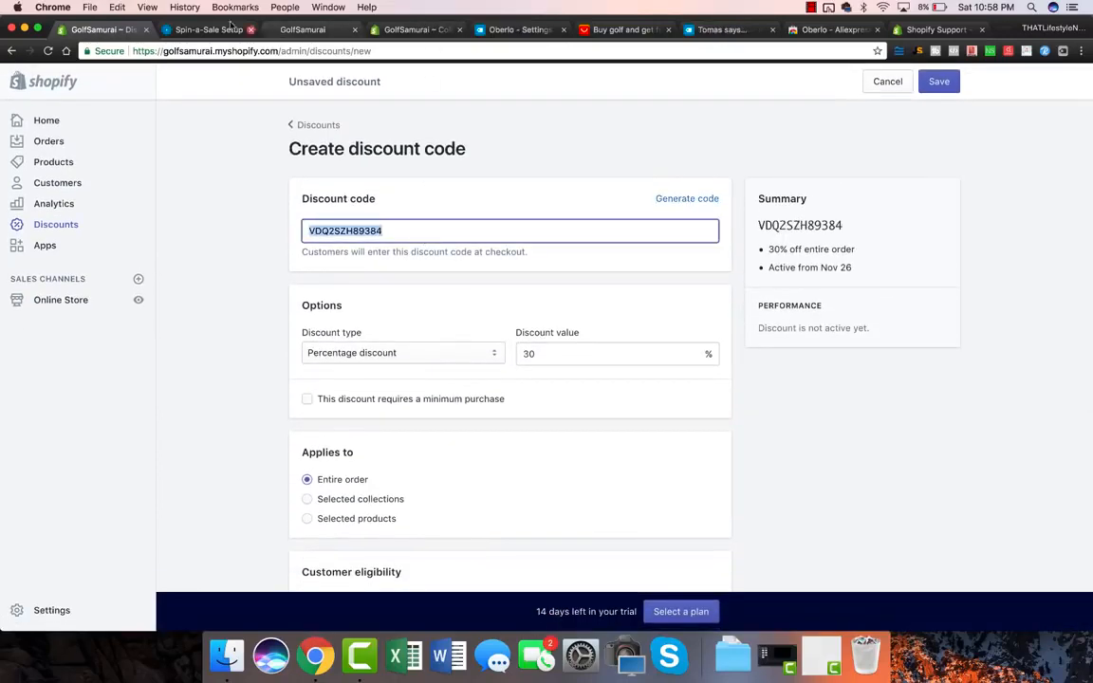
left_click(205, 29)
left_click(466, 312)
Step: Paste the Shopify discount code into Prize 1's coupon field and select its probability value 20
key("cmd+v")
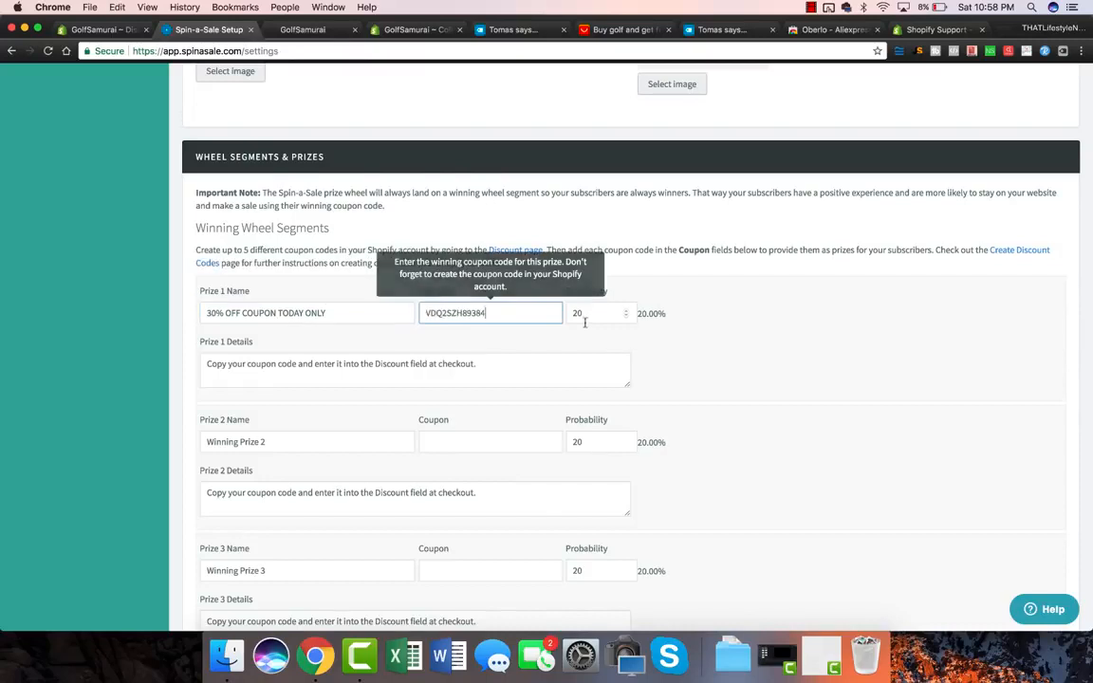
left_click(760, 315)
double_click(602, 313)
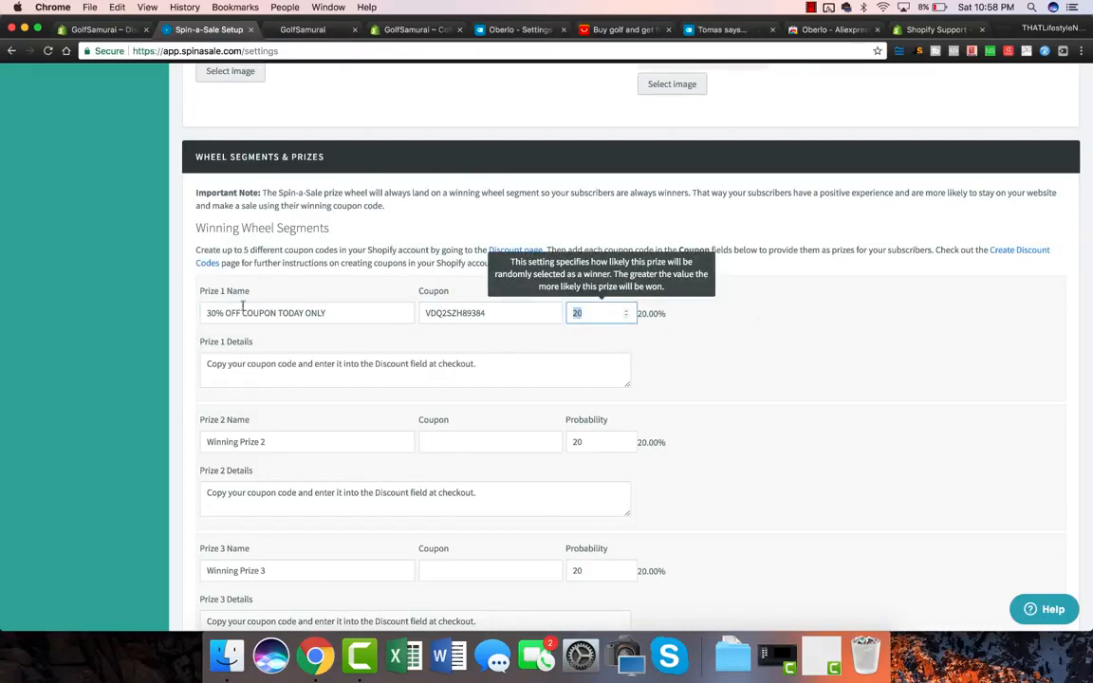
scroll(188, 444, "down", 15)
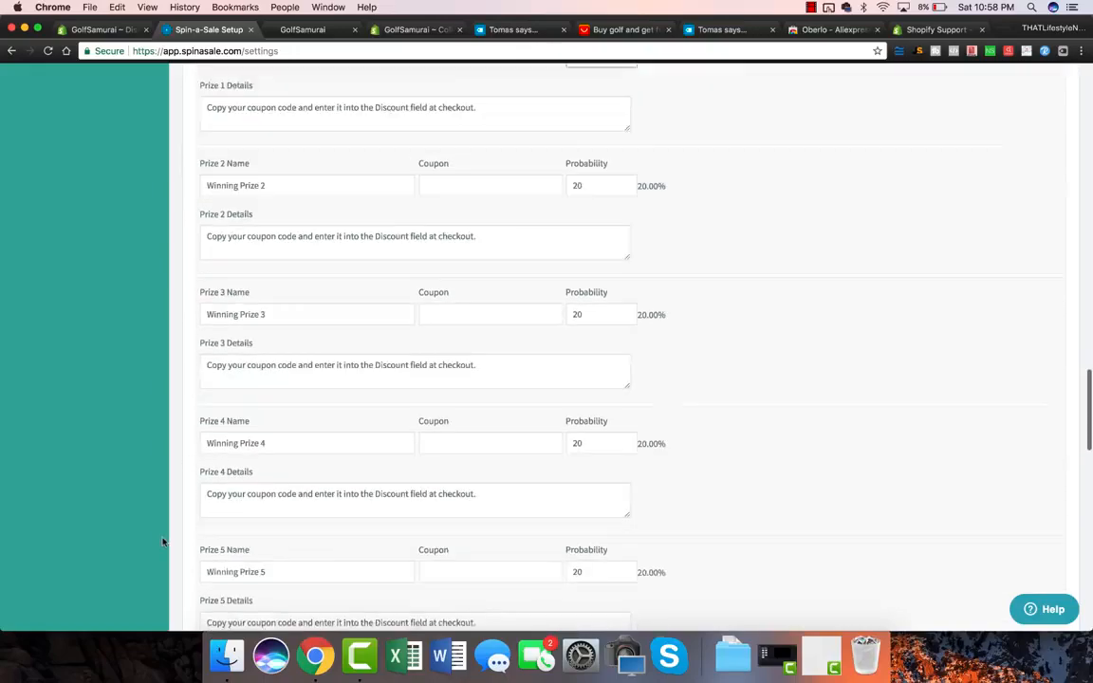
scroll(165, 541, "up", 20)
scroll(163, 541, "up", 2)
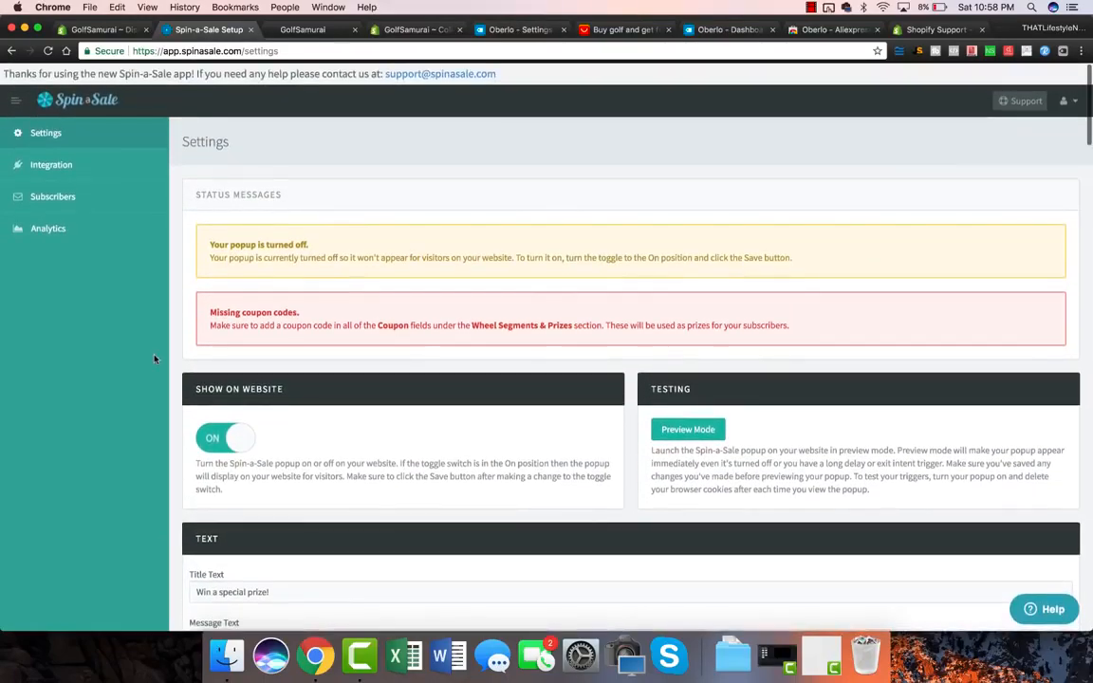
Step: Open Spin-a-Sale's Integrations and switch the MailChimp integration on
left_click(65, 165)
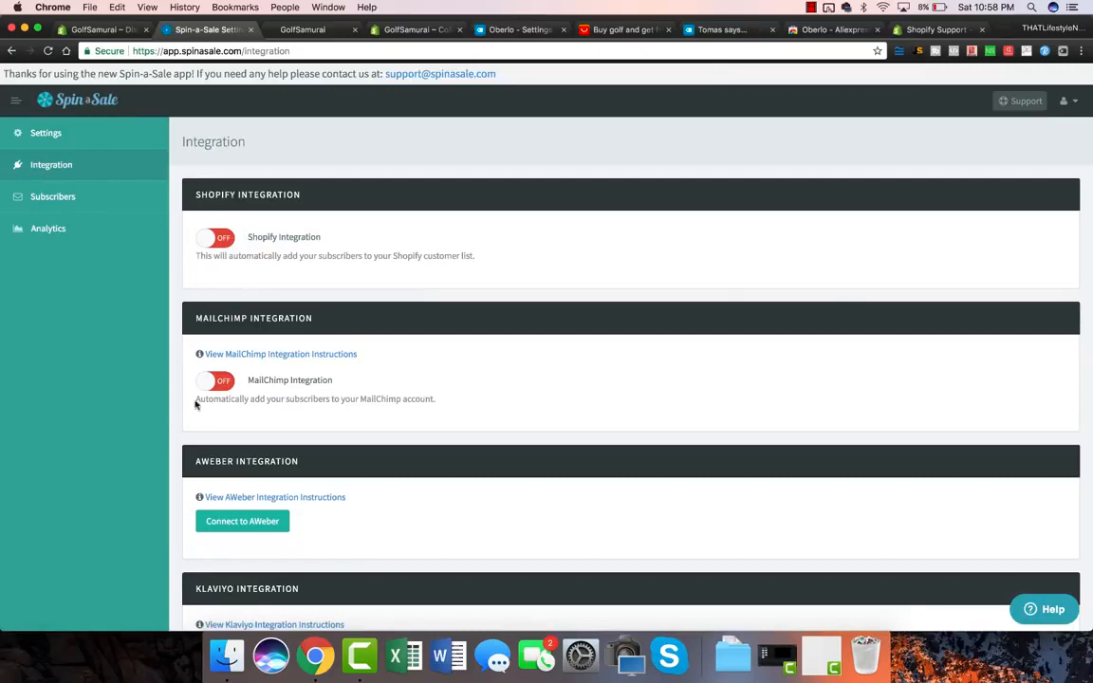
double_click(278, 383)
left_click(283, 385)
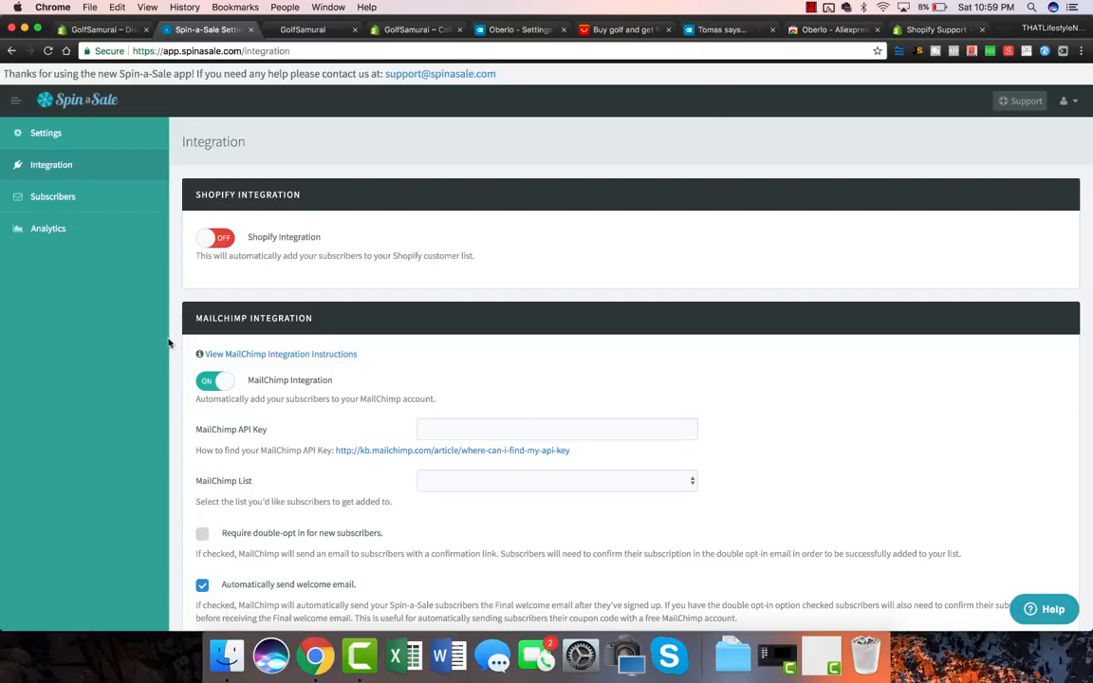
Step: Enable adding subscribers to the Shopify customer list, save the integrations, and return to Settings
scroll(169, 342, "down", 3)
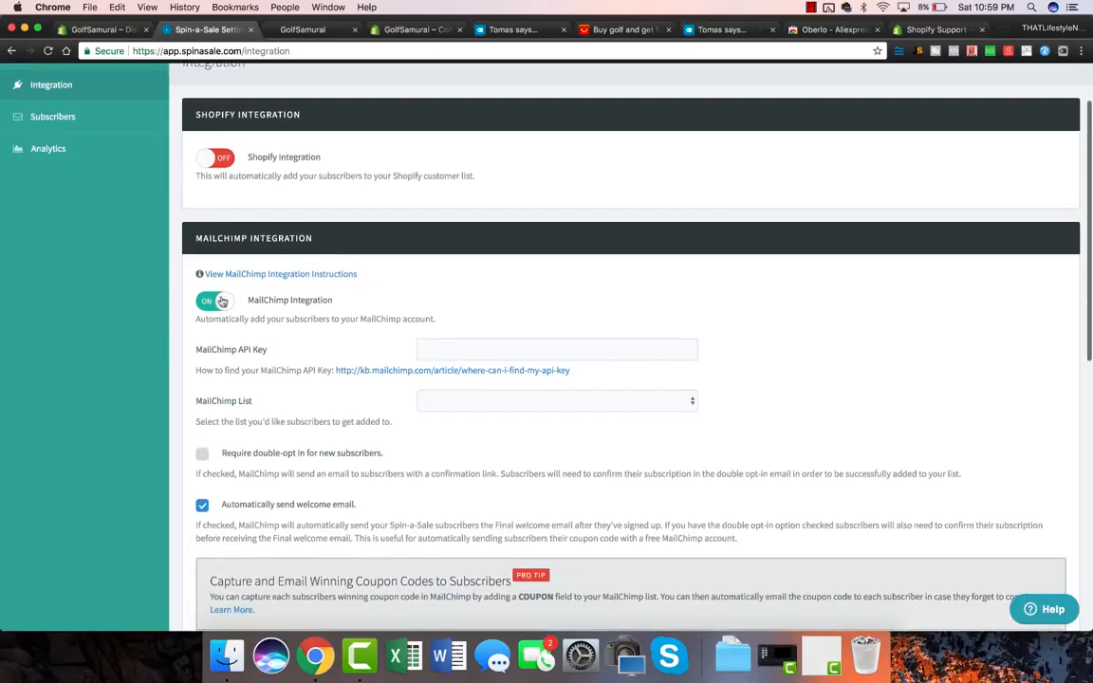
left_click(221, 158)
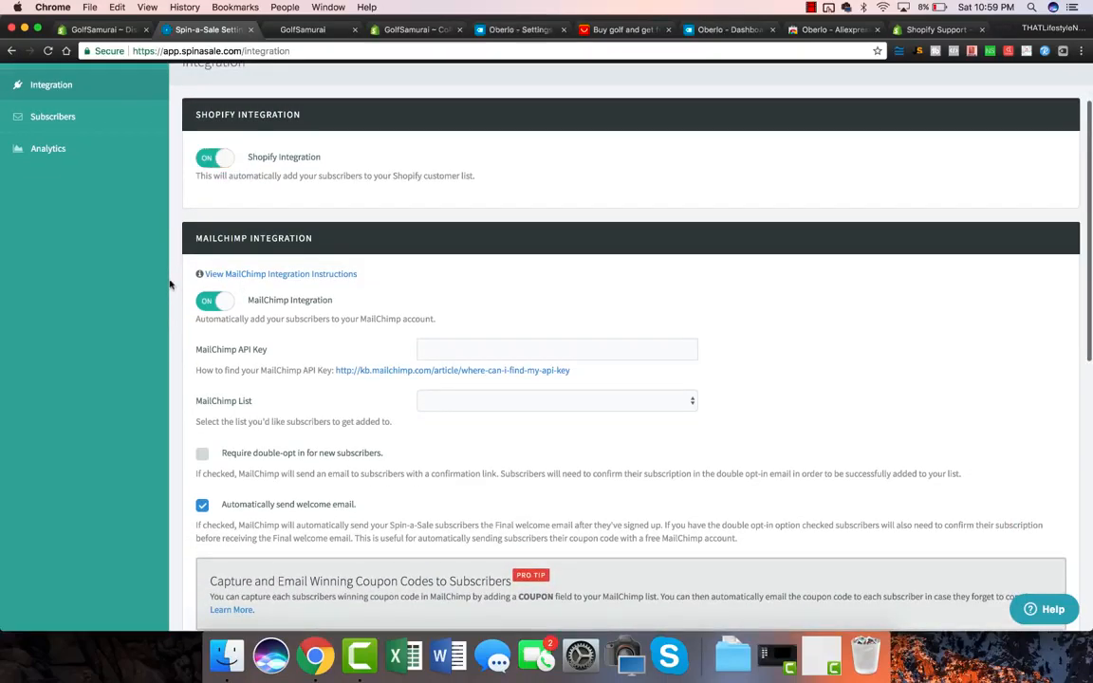
scroll(171, 281, "down", 10)
scroll(379, 427, "up", 1)
left_click(633, 533)
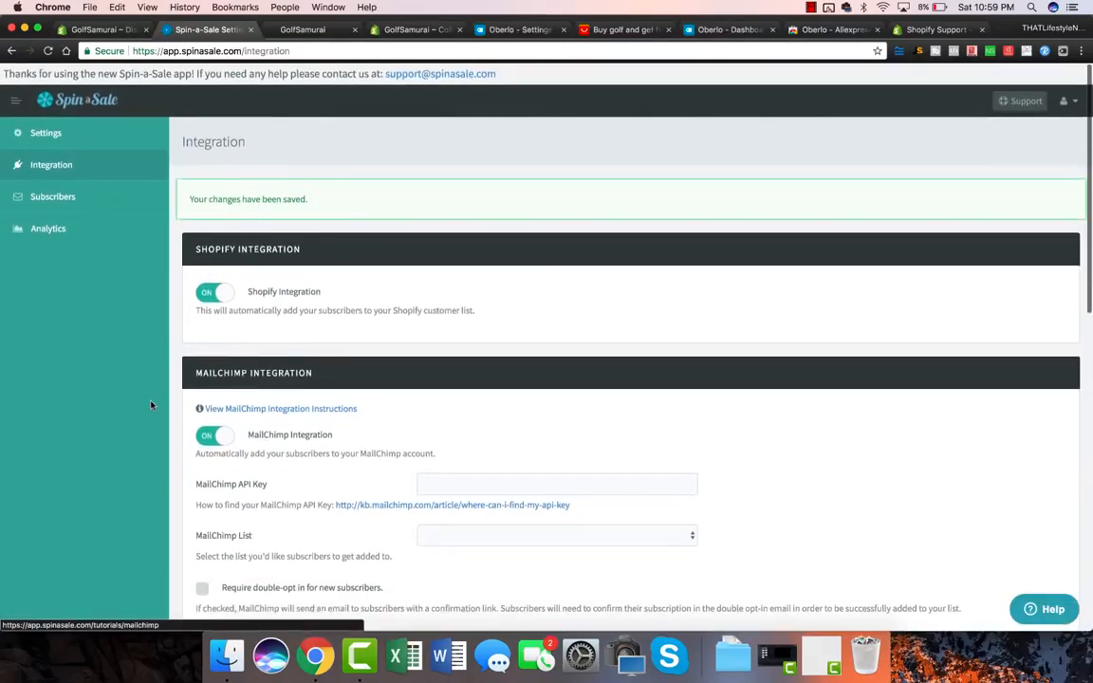
scroll(150, 405, "down", 1)
scroll(87, 399, "down", 5)
scroll(87, 398, "up", 6)
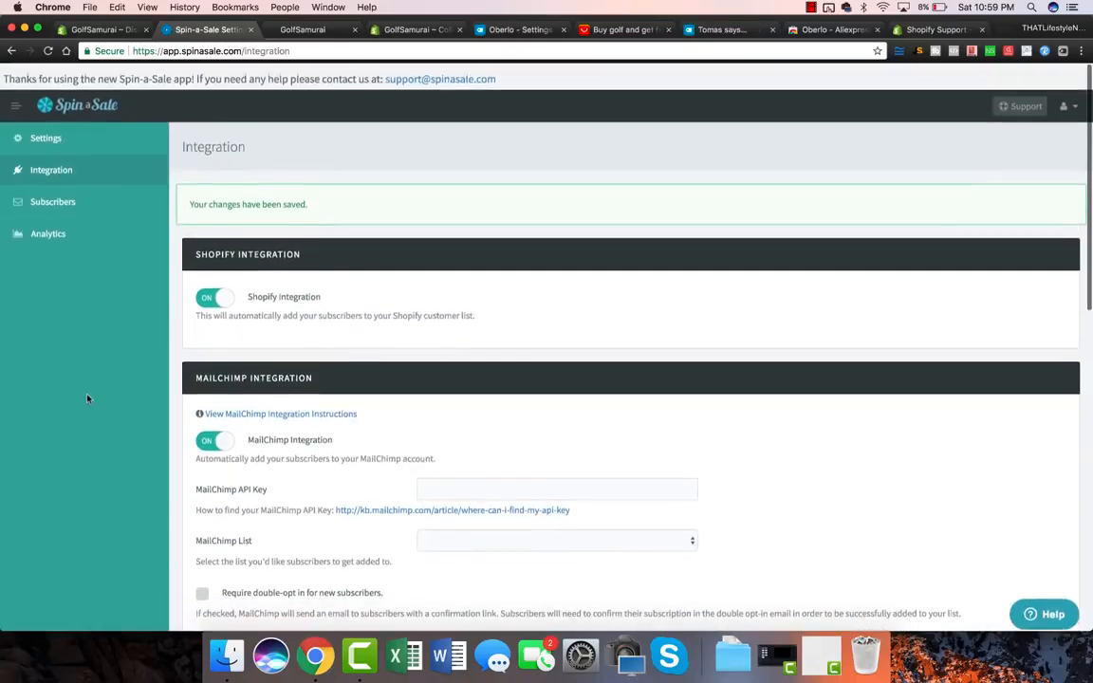
left_click(44, 133)
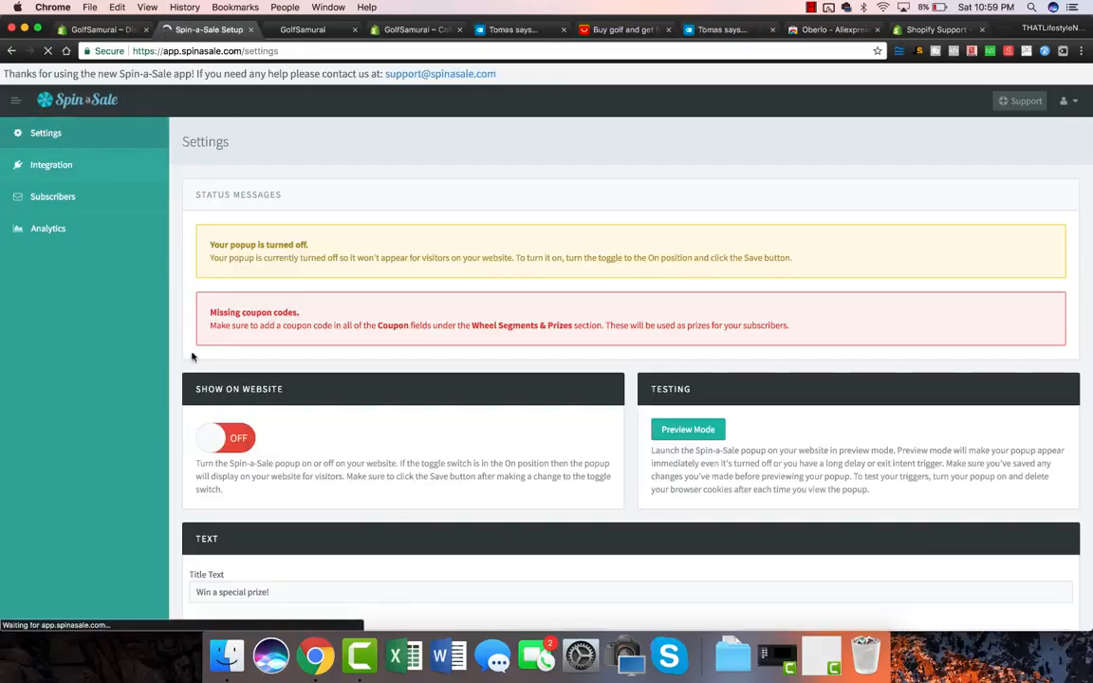
Step: Switch Show on Website on and save the Spin-a-Sale popup settings
left_click(217, 438)
scroll(412, 438, "down", 20)
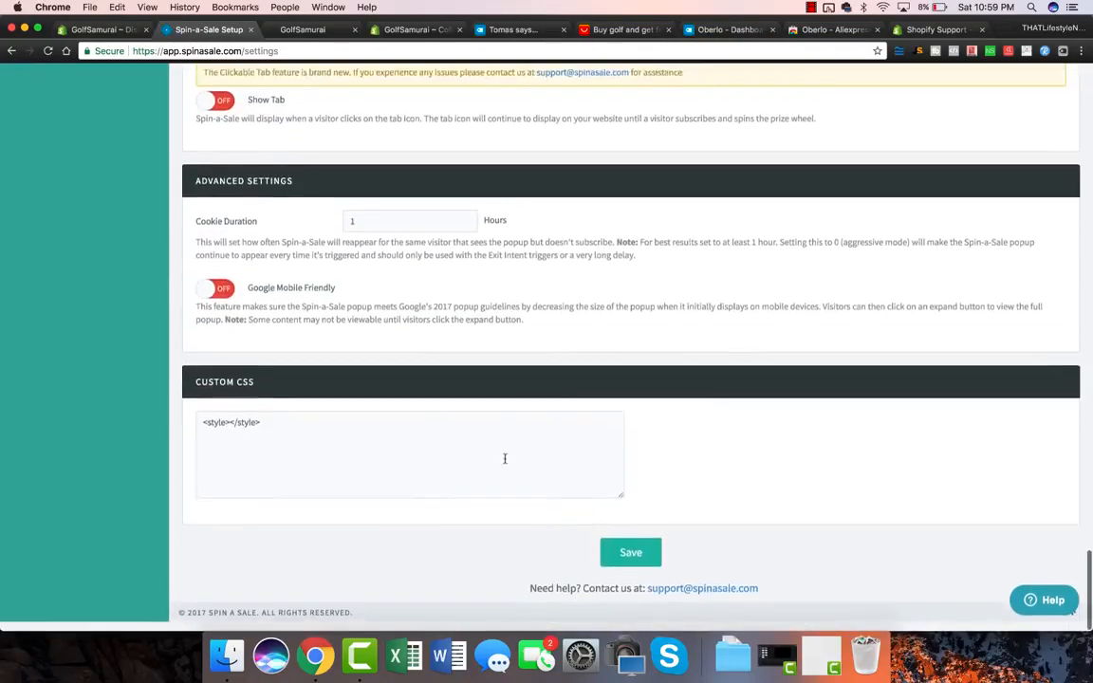
left_click(645, 626)
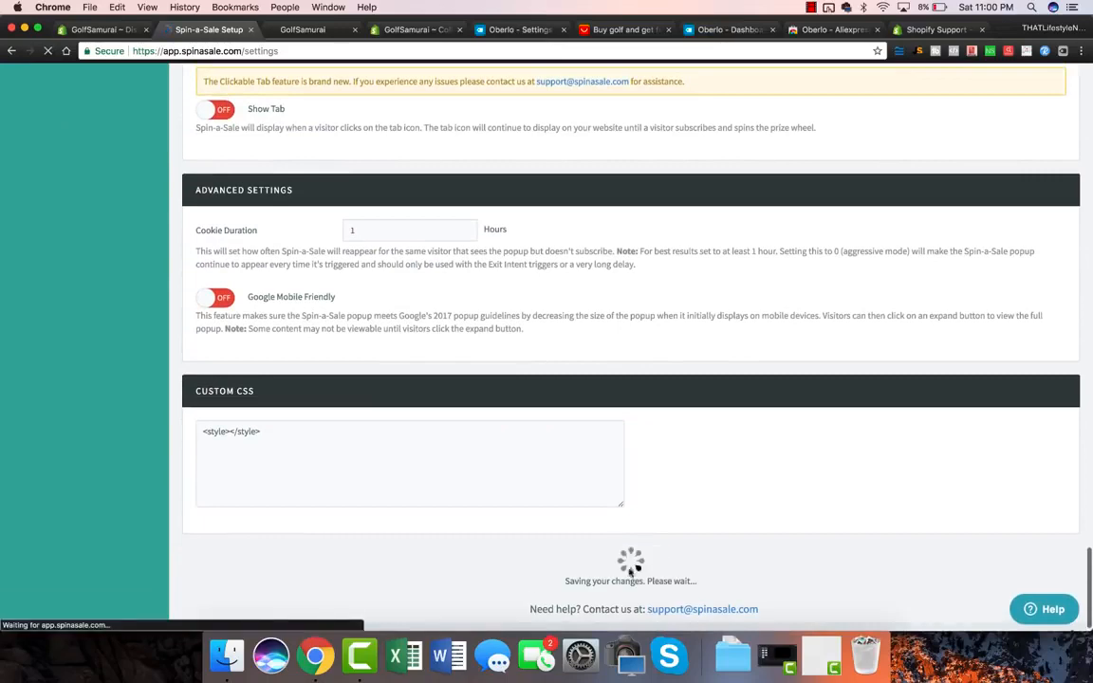
left_click_drag(188, 201, 432, 199)
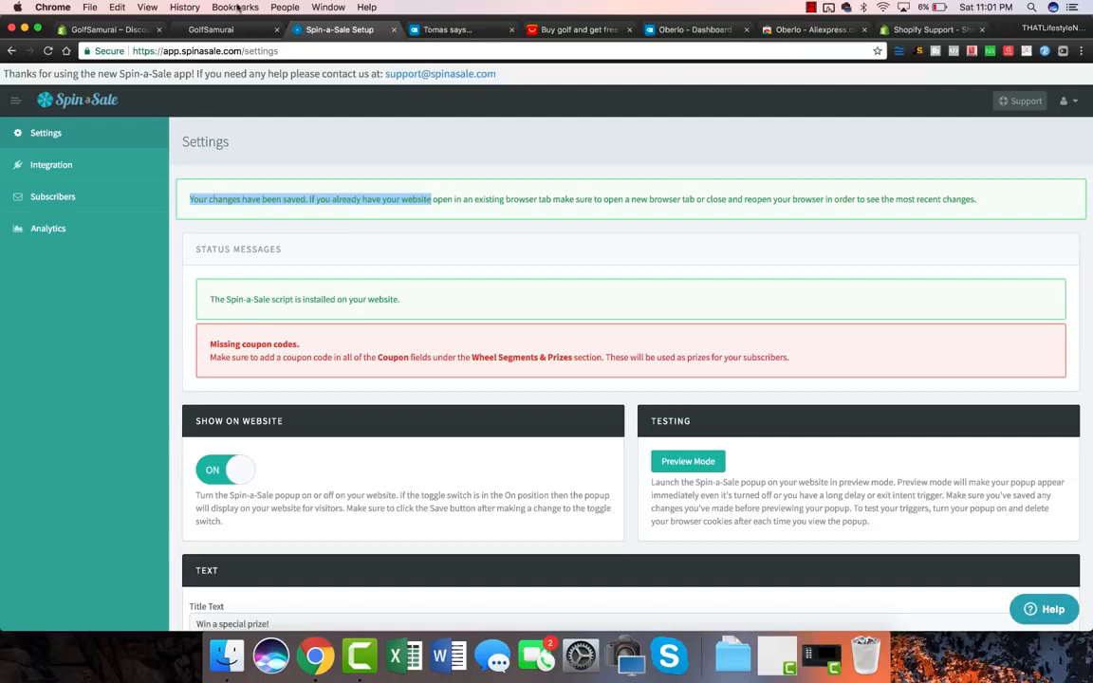
left_click(106, 30)
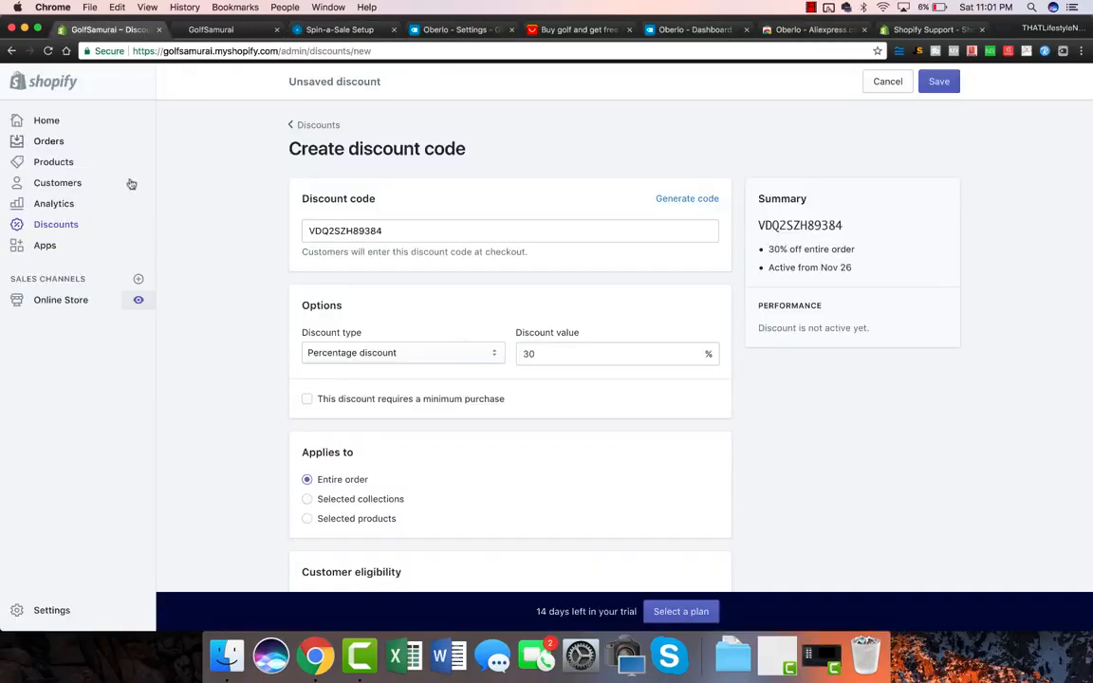
Step: Browse the live GolfSamurai storefront to check the popup
left_click(139, 300)
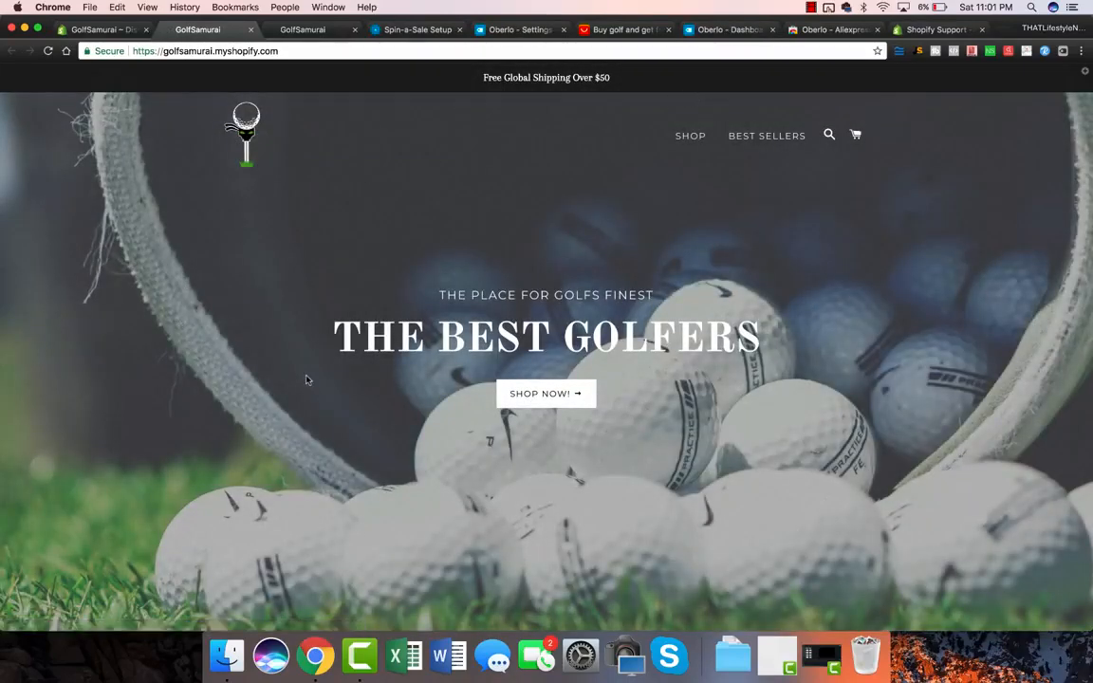
scroll(202, 427, "down", 10)
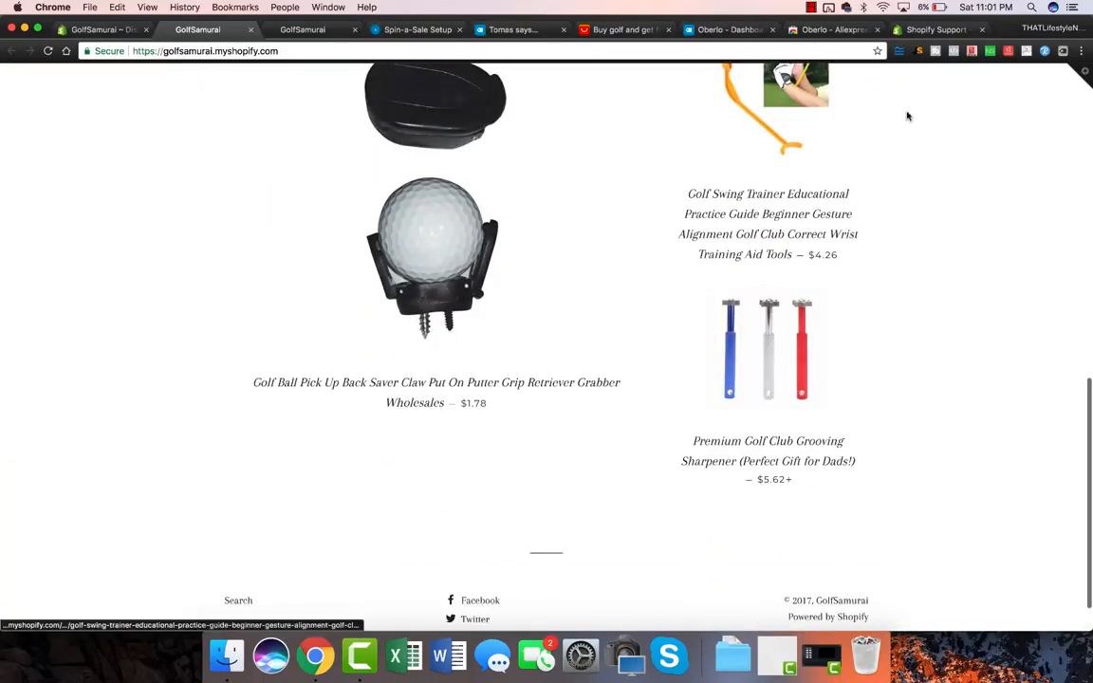
scroll(840, 371, "up", 3)
scroll(564, 498, "down", 2)
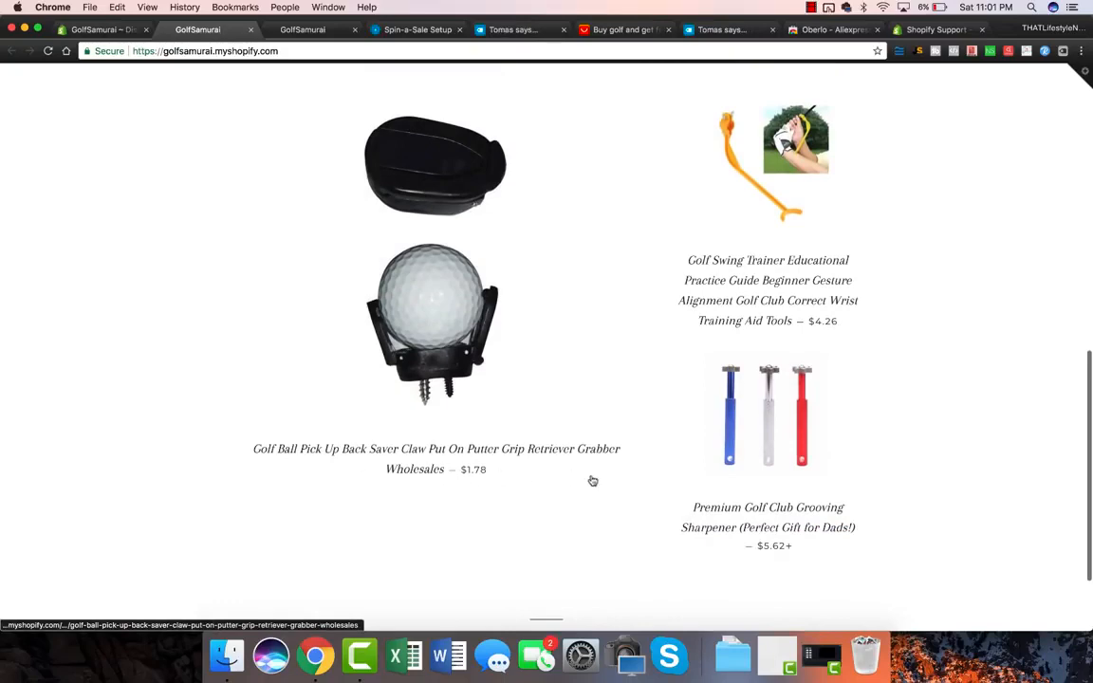
scroll(723, 378, "down", 3)
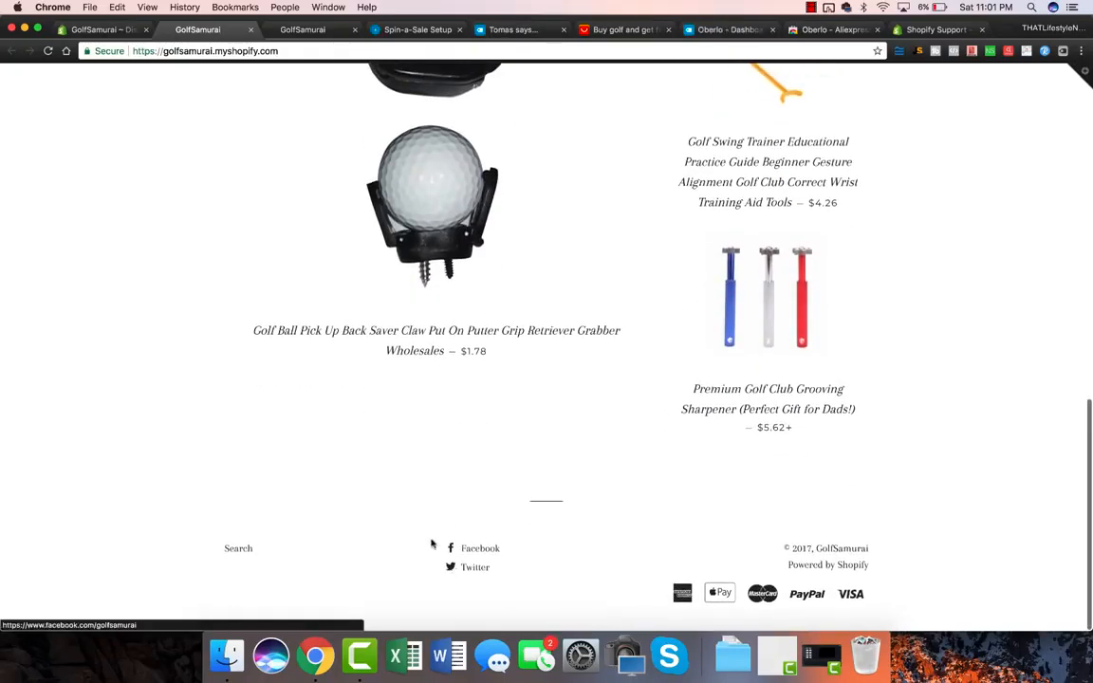
scroll(586, 541, "up", 12)
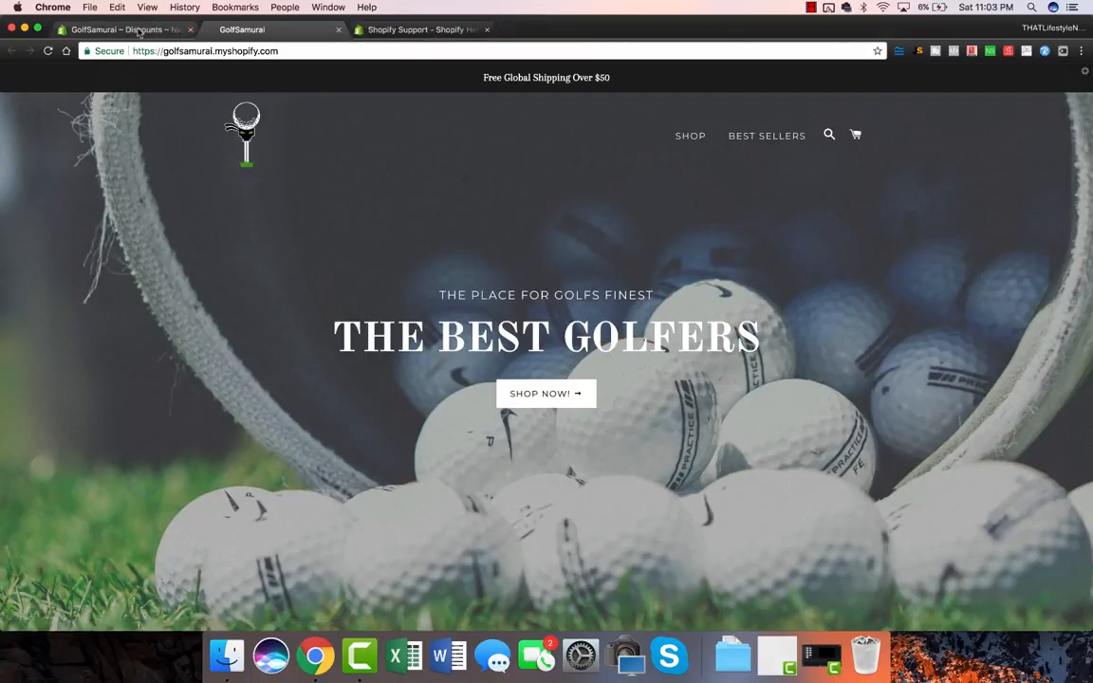
Step: Save the 30% entire-order discount code and open the online store's Themes page
left_click(138, 30)
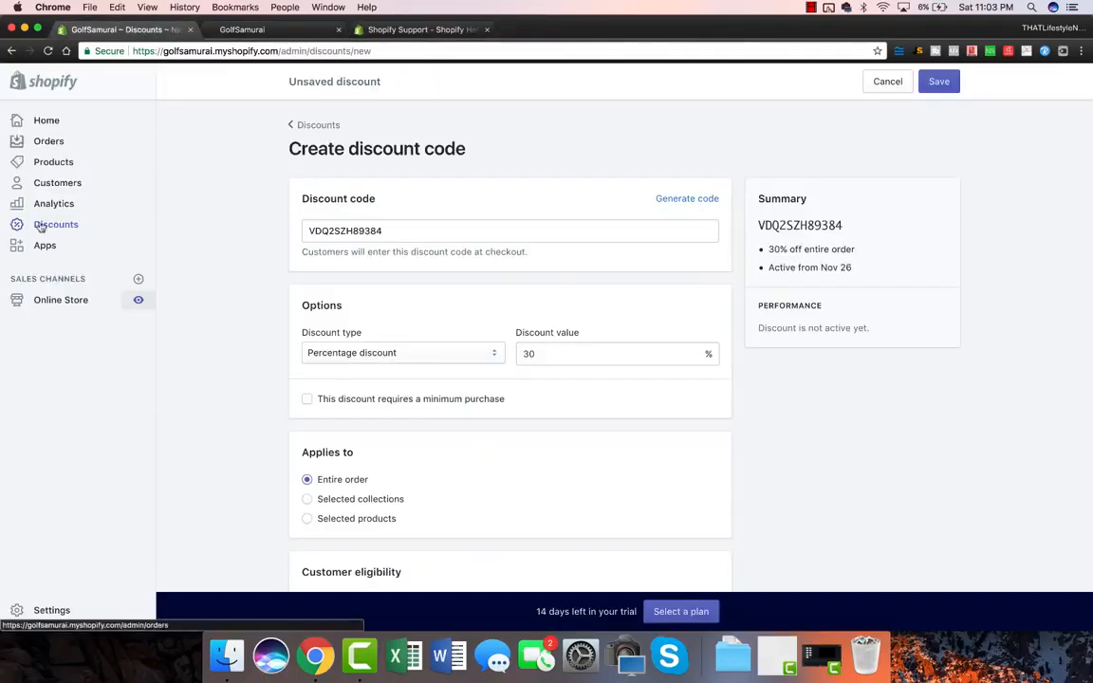
left_click(74, 299)
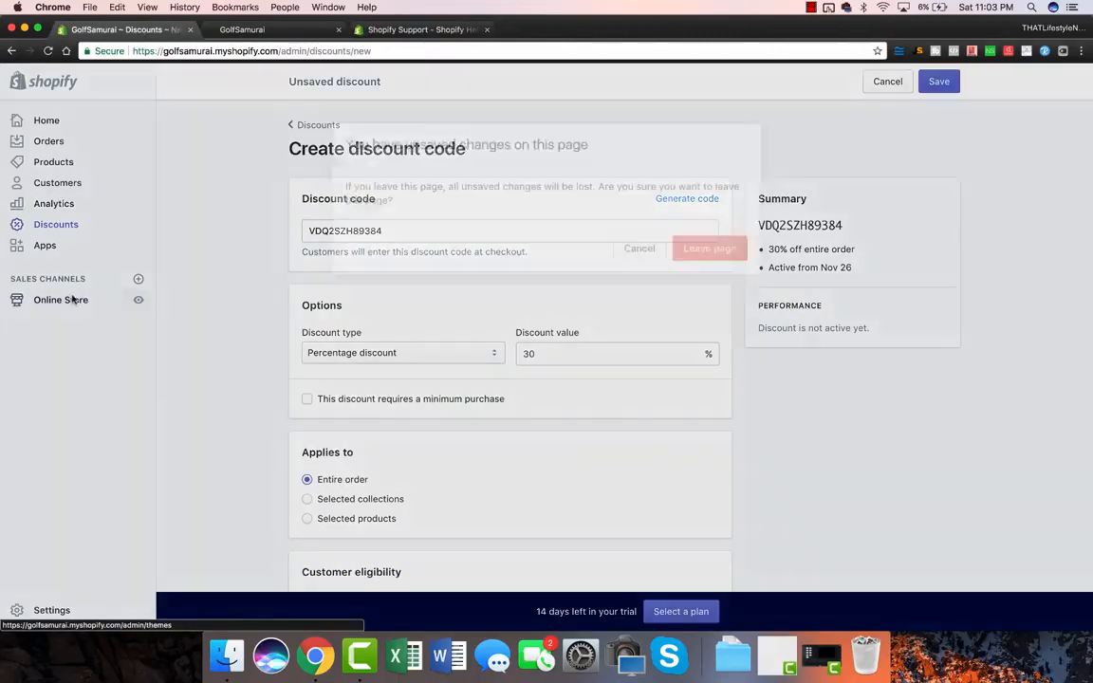
left_click(634, 245)
left_click(944, 85)
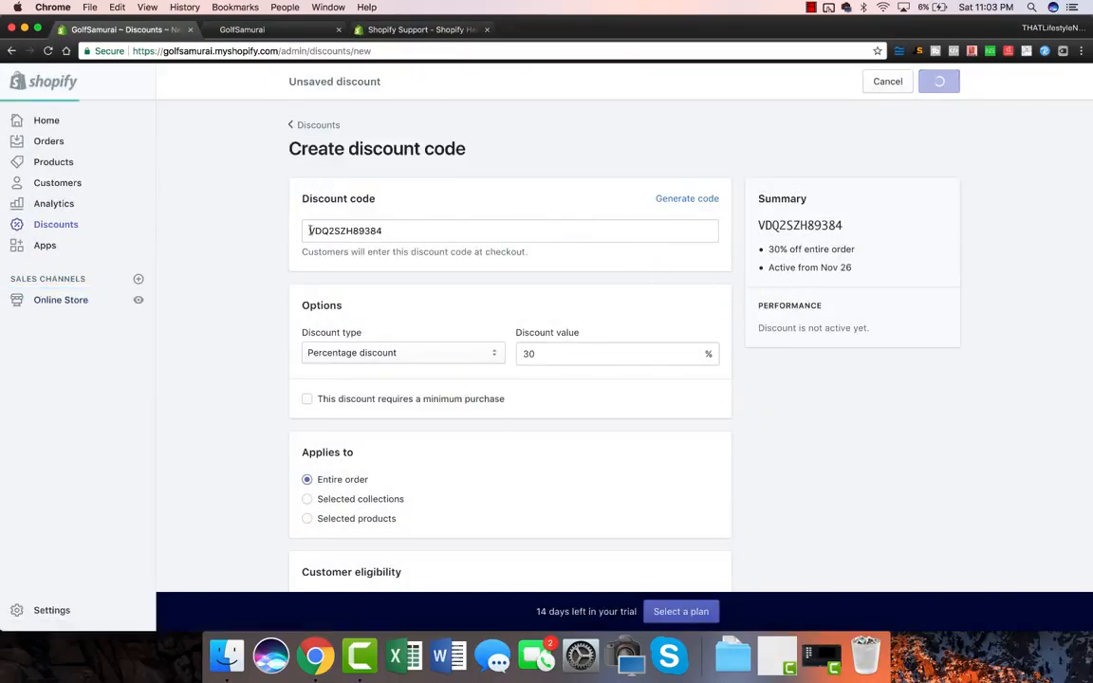
left_click(54, 301)
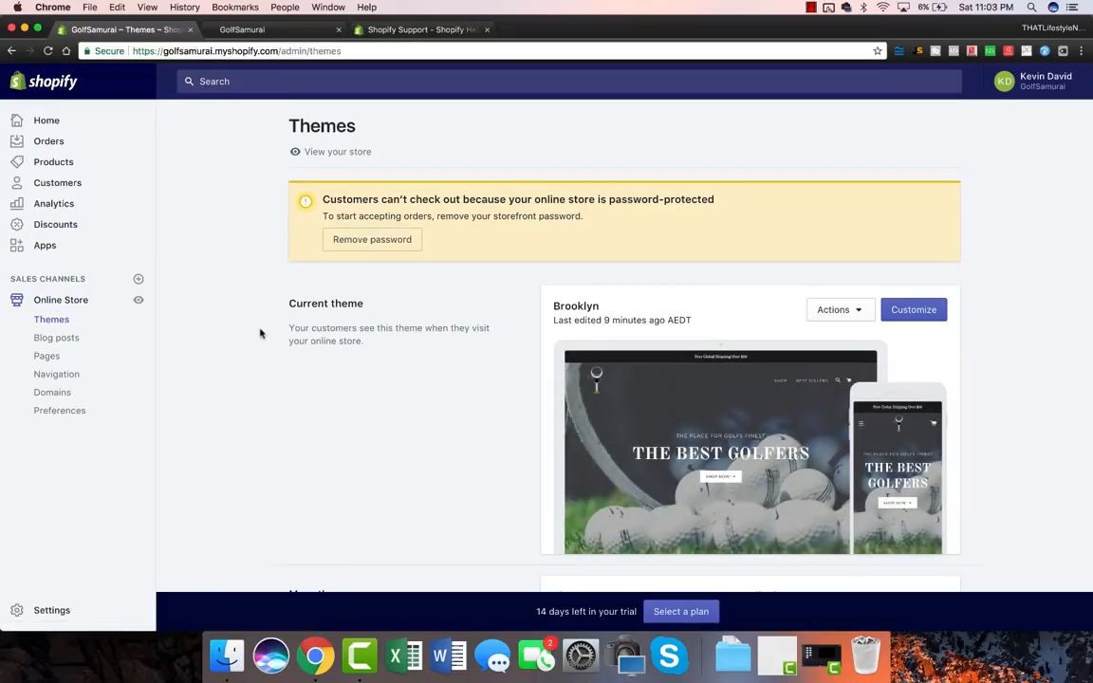
Step: In the Main menu, link the SHOP item to Featured Collection 1
left_click(67, 378)
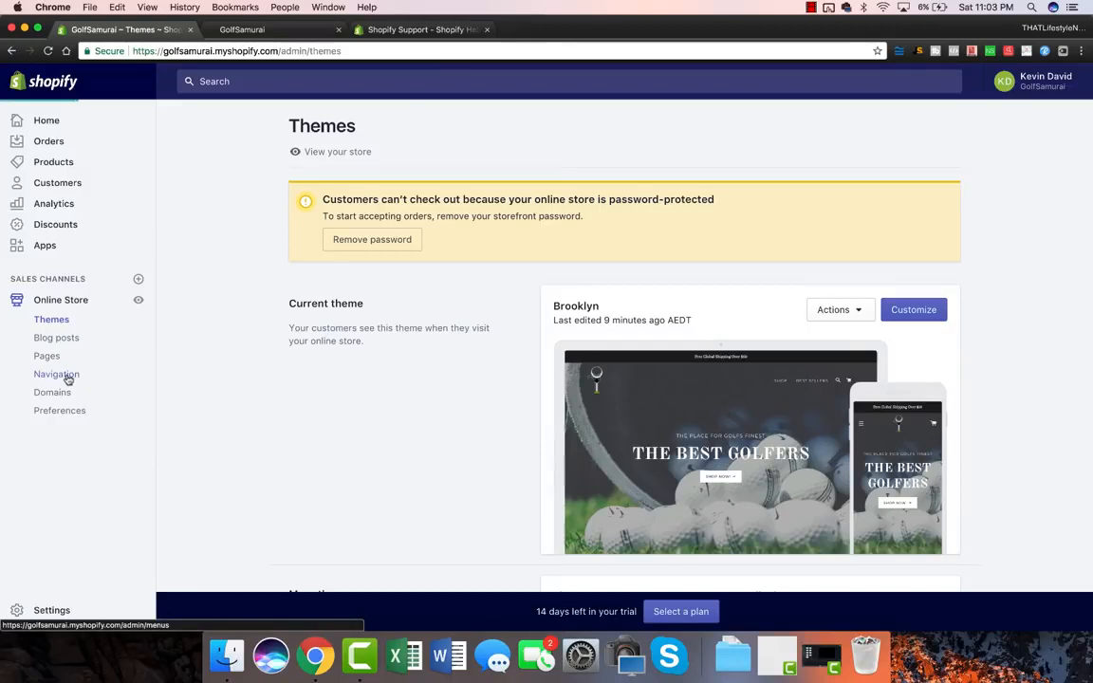
left_click(589, 404)
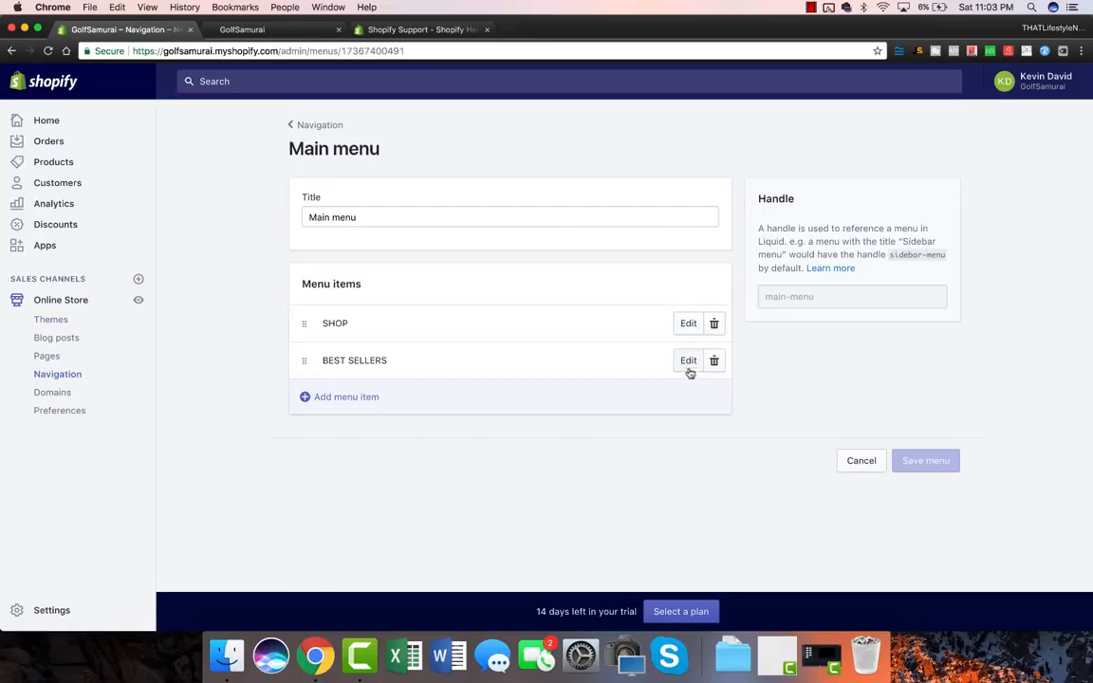
left_click(687, 325)
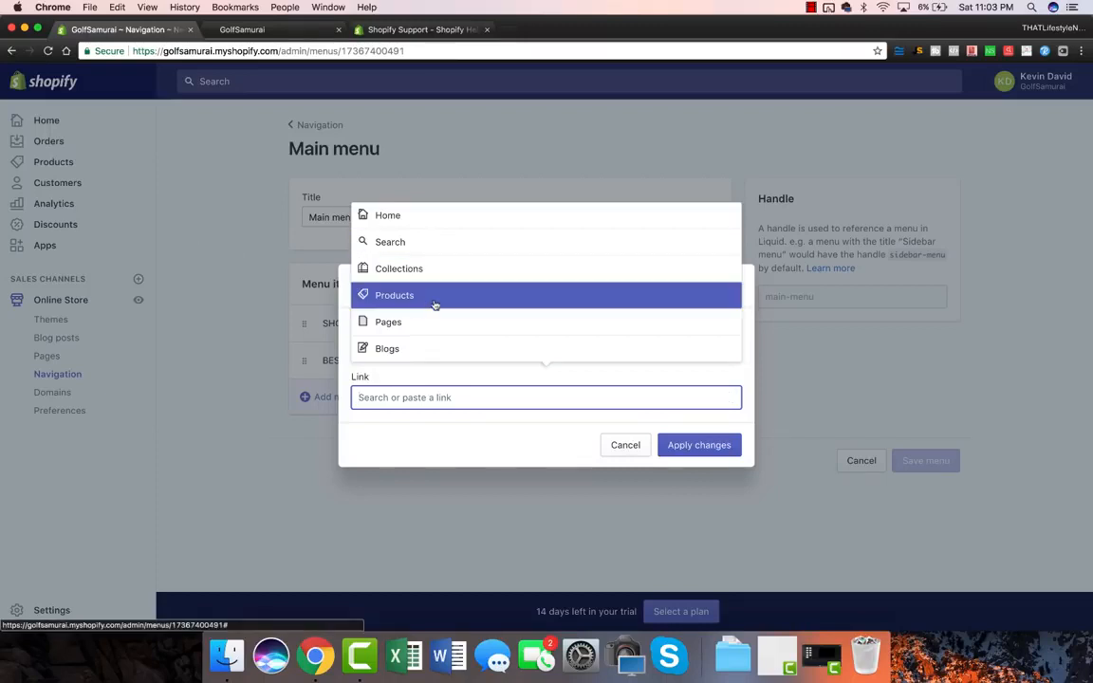
left_click(419, 273)
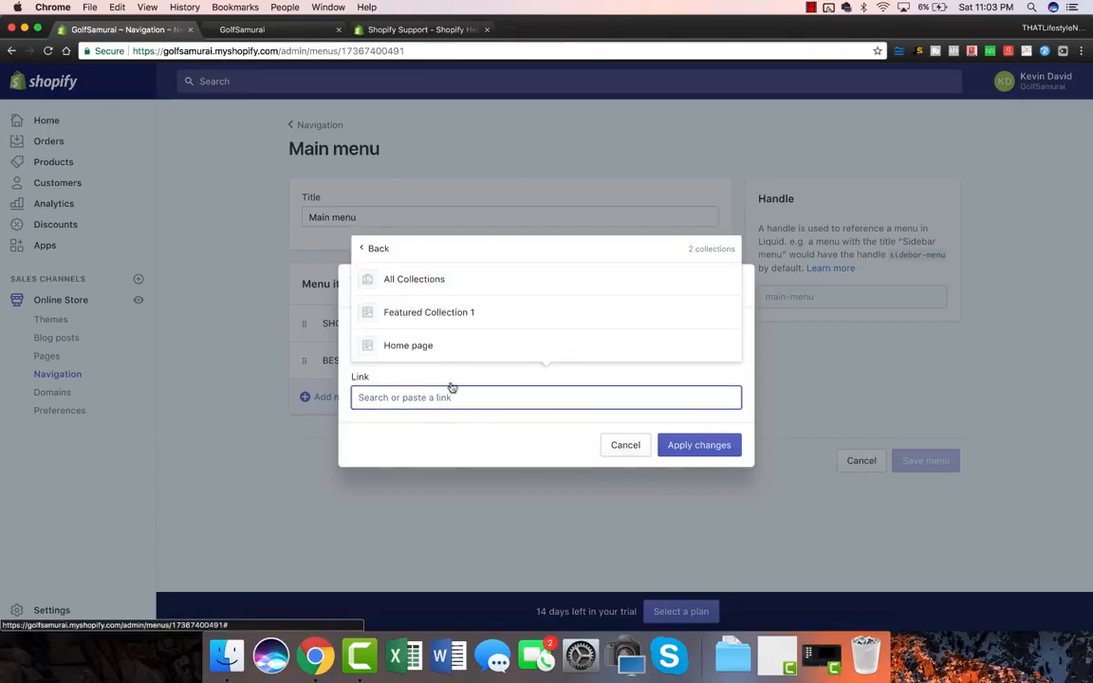
left_click(459, 314)
left_click(691, 471)
Step: Relink BEST SELLERS to Featured Collection 1, save the main menu, and open the storefront
left_click(687, 361)
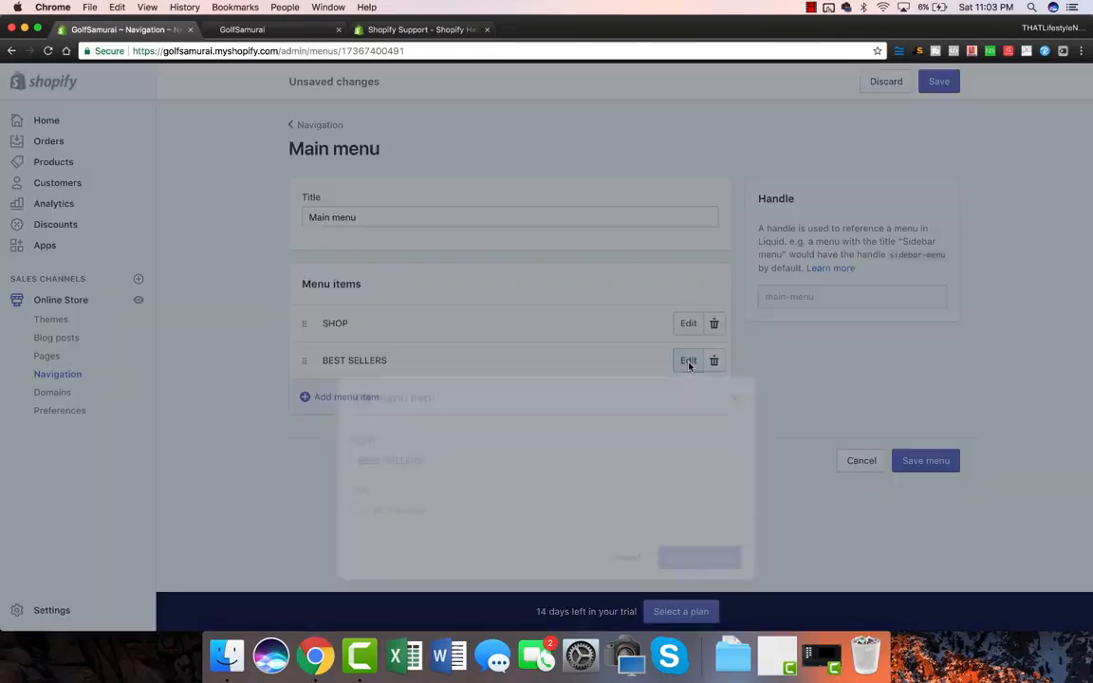
left_click(731, 400)
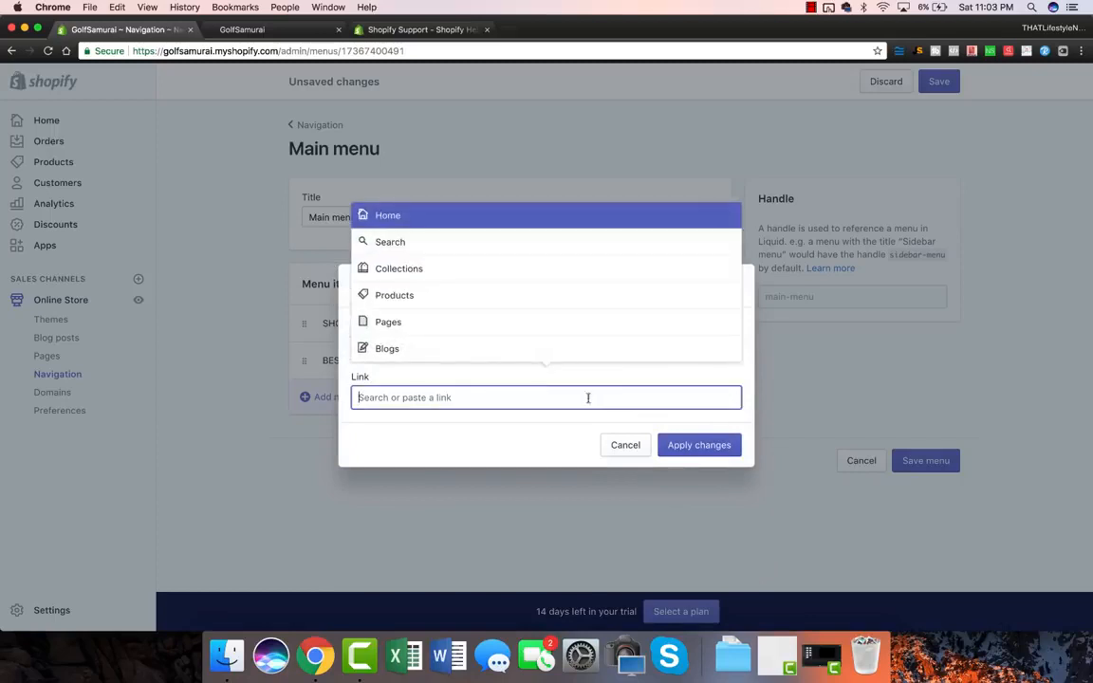
left_click(430, 275)
left_click(442, 312)
left_click(713, 471)
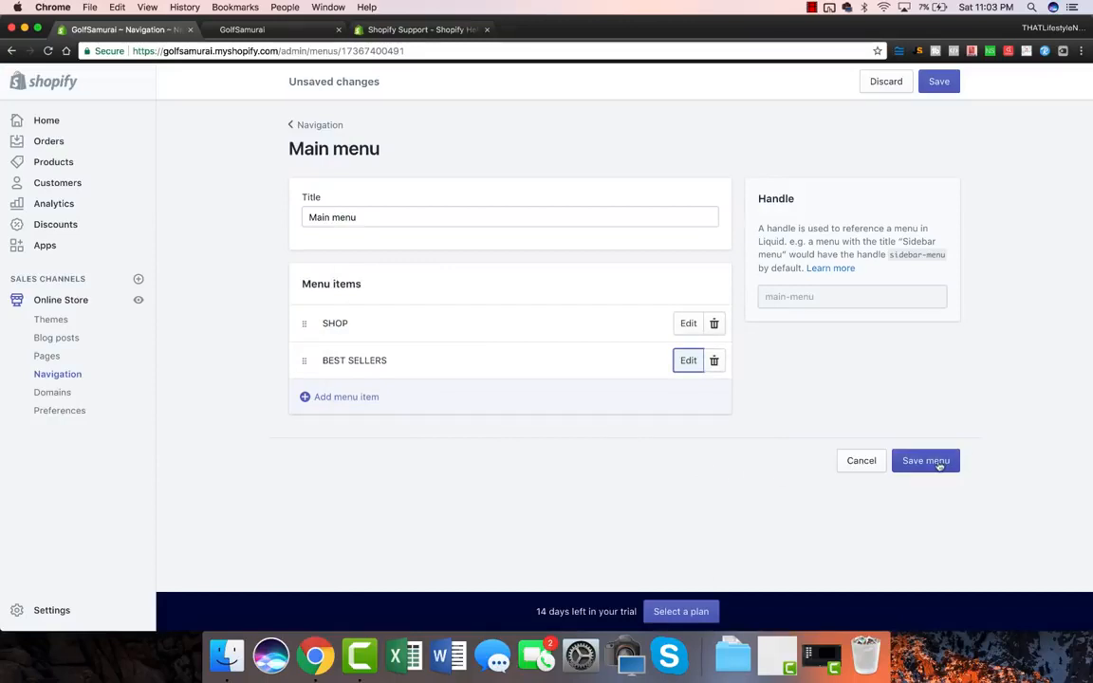
left_click(937, 463)
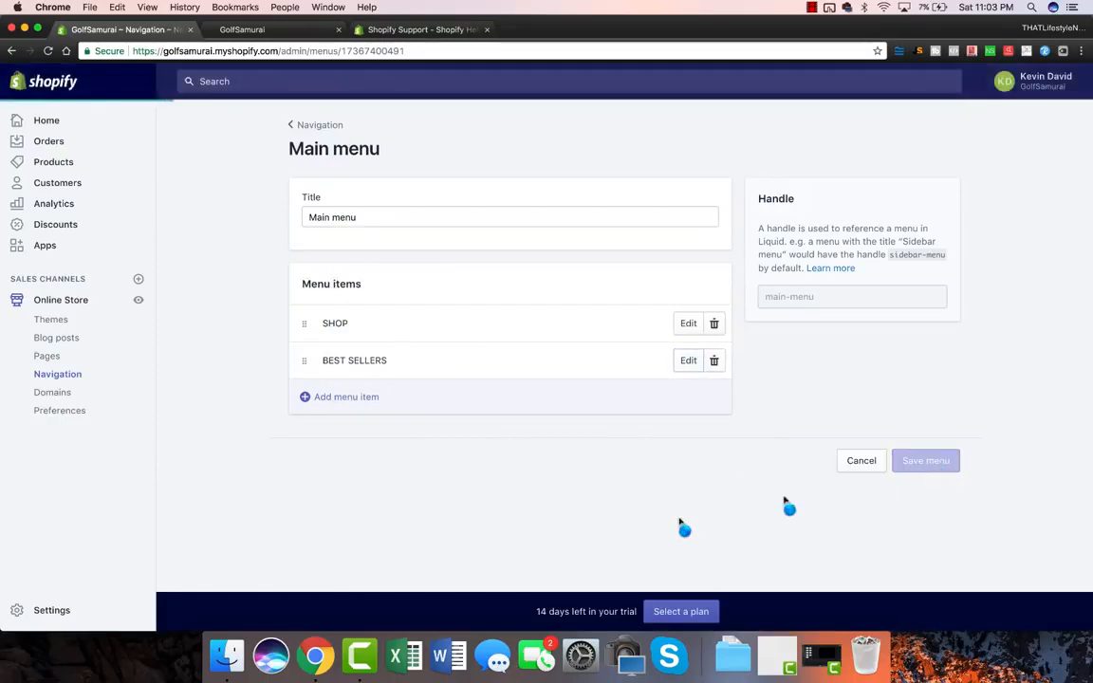
left_click(137, 301)
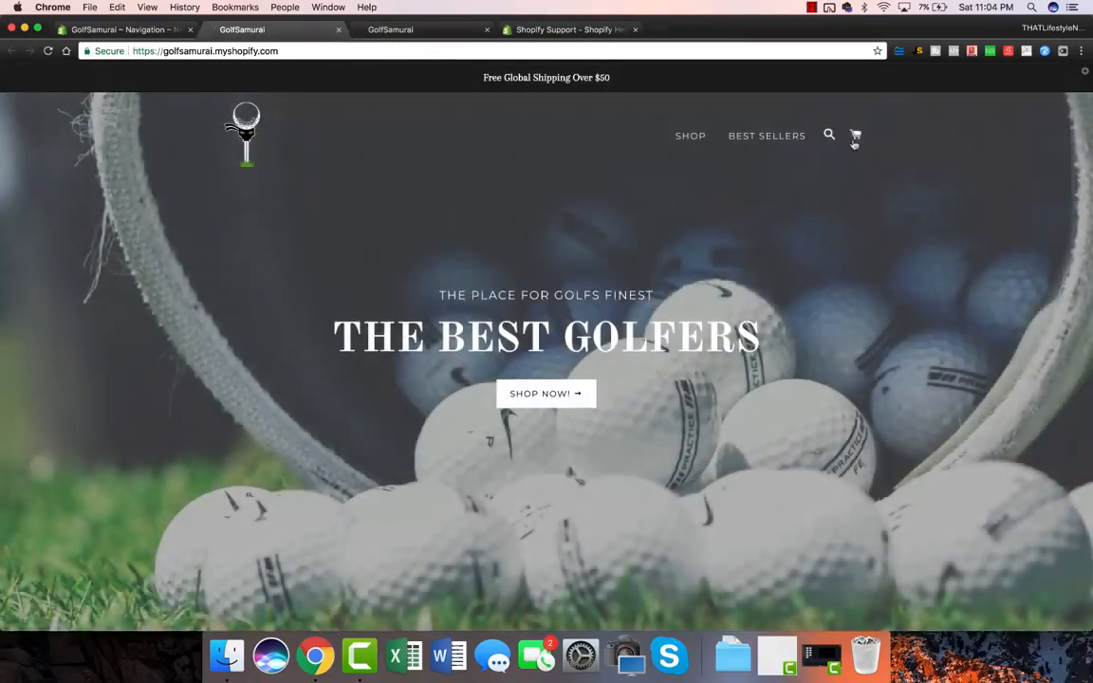
Step: Test the storefront's SHOP, BEST SELLERS and SHOP NOW links, then open the Themes page
left_click(676, 137)
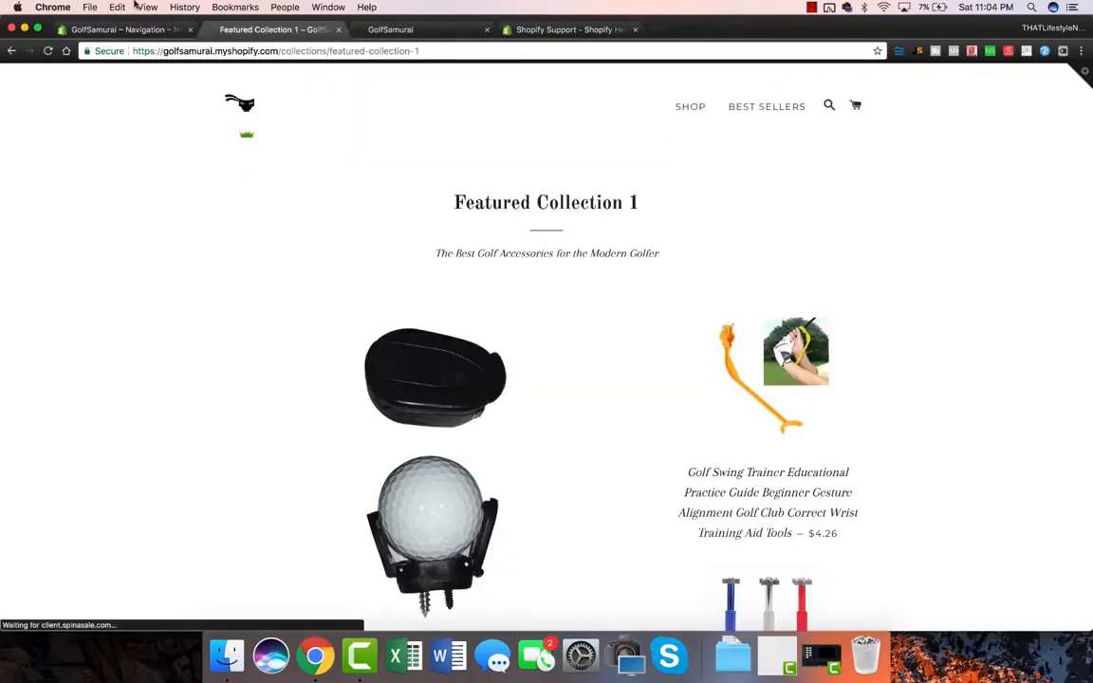
left_click(11, 50)
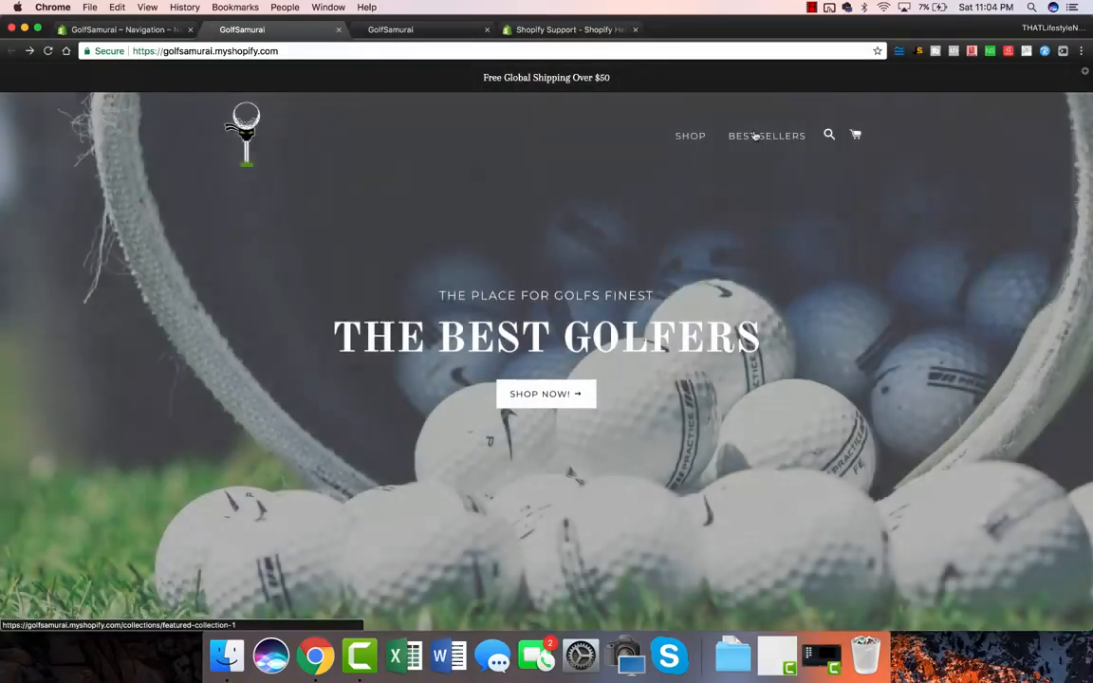
left_click(755, 137)
left_click(12, 51)
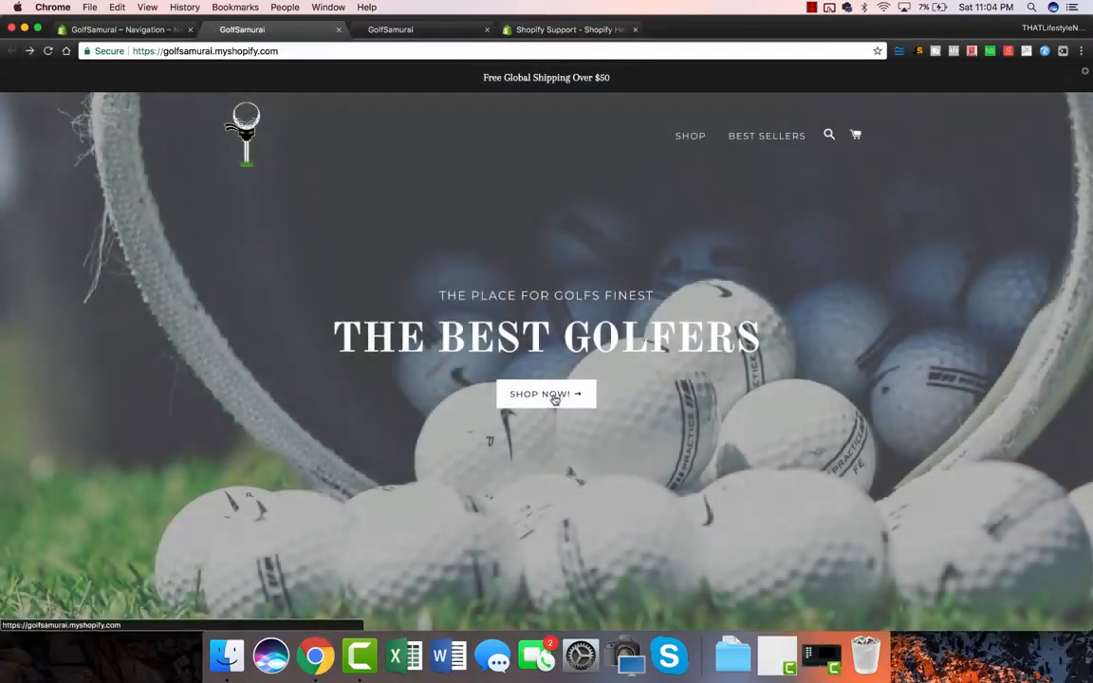
left_click(553, 397)
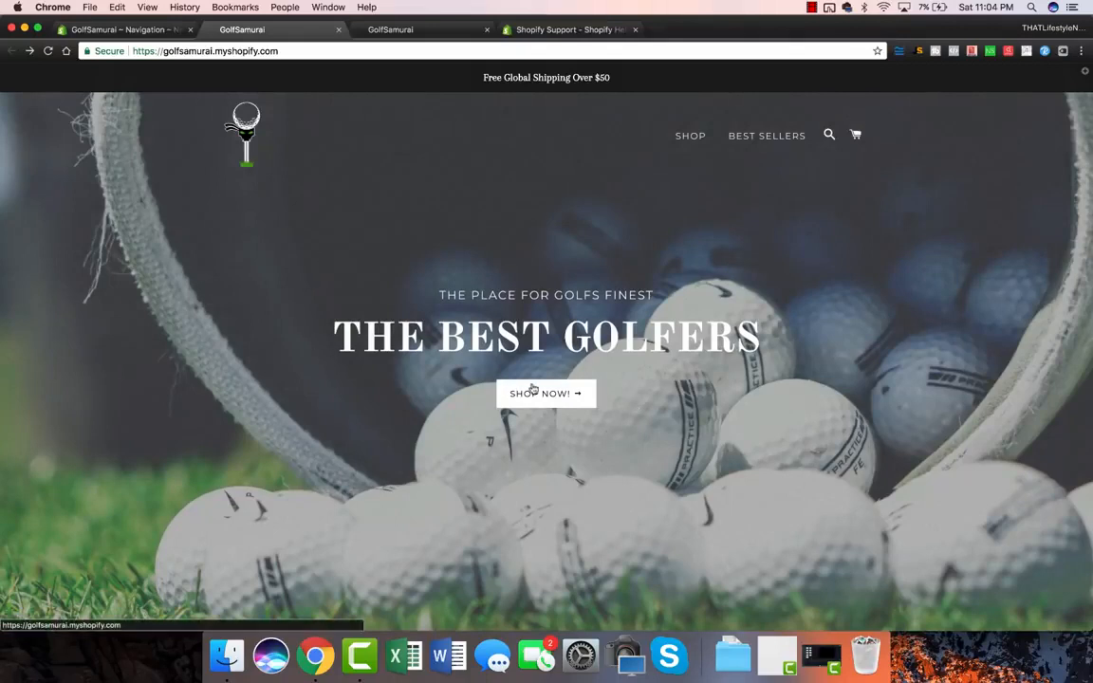
left_click(129, 32)
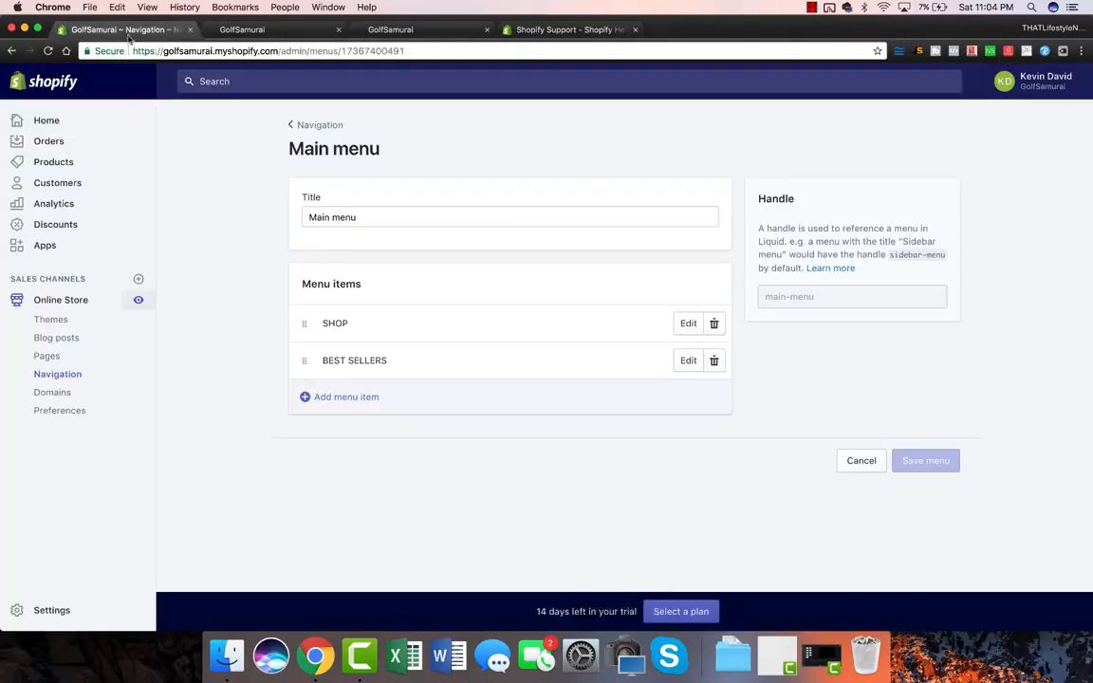
left_click(54, 319)
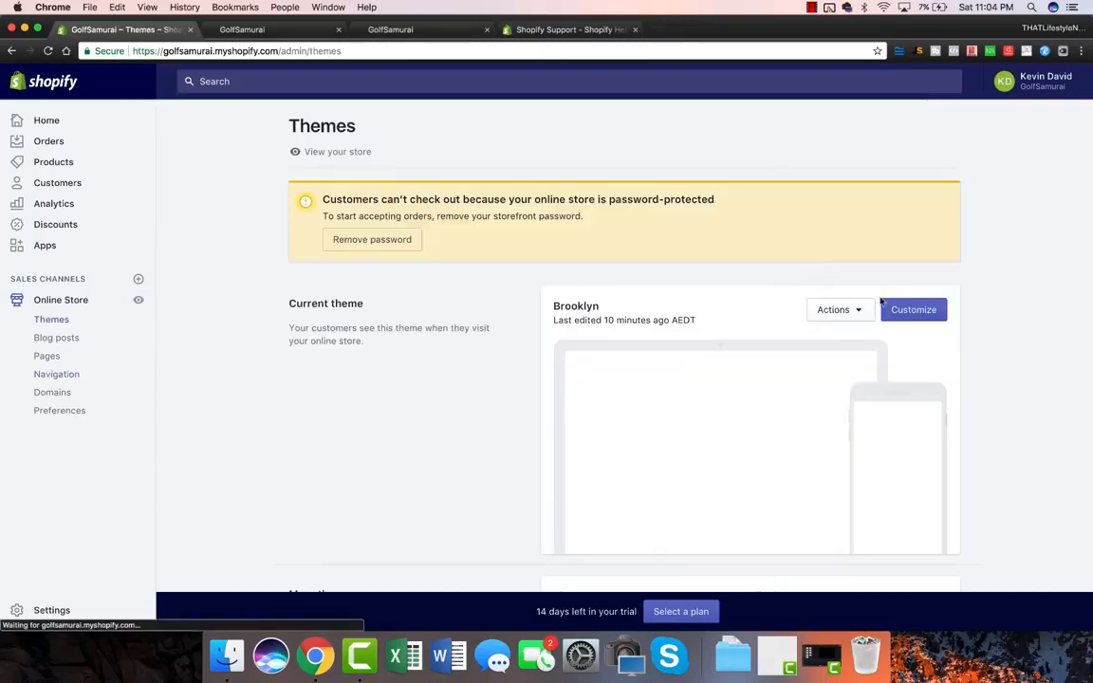
Step: Set the Brooklyn slideshow slide link to Featured Collection 1 and save the theme
left_click(910, 311)
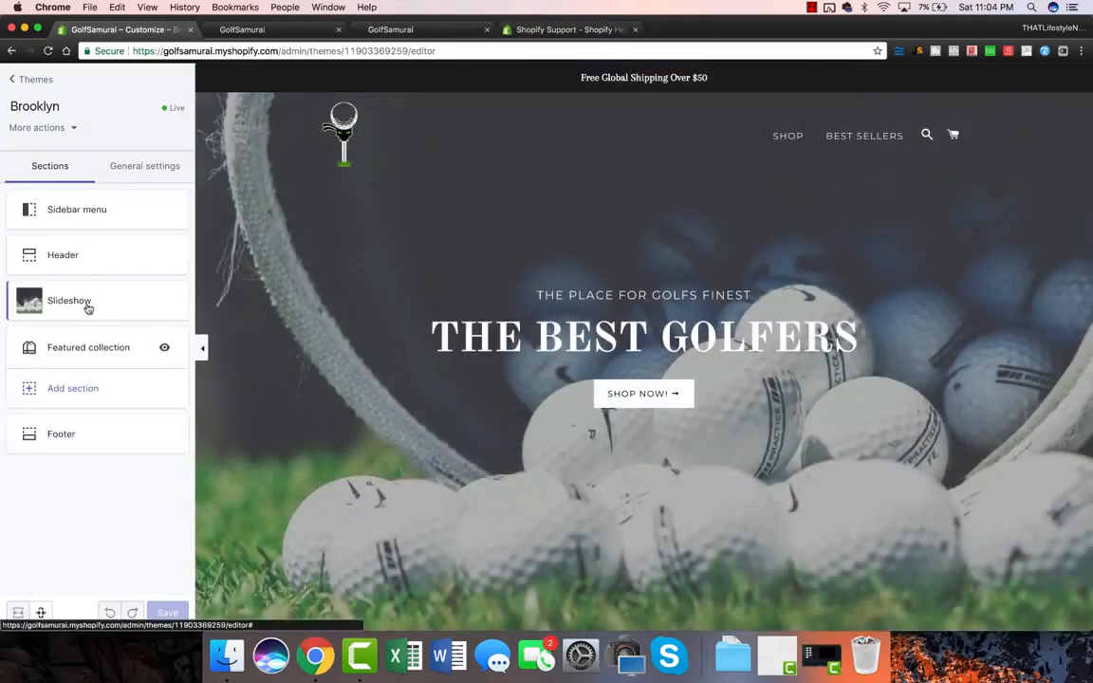
left_click(86, 301)
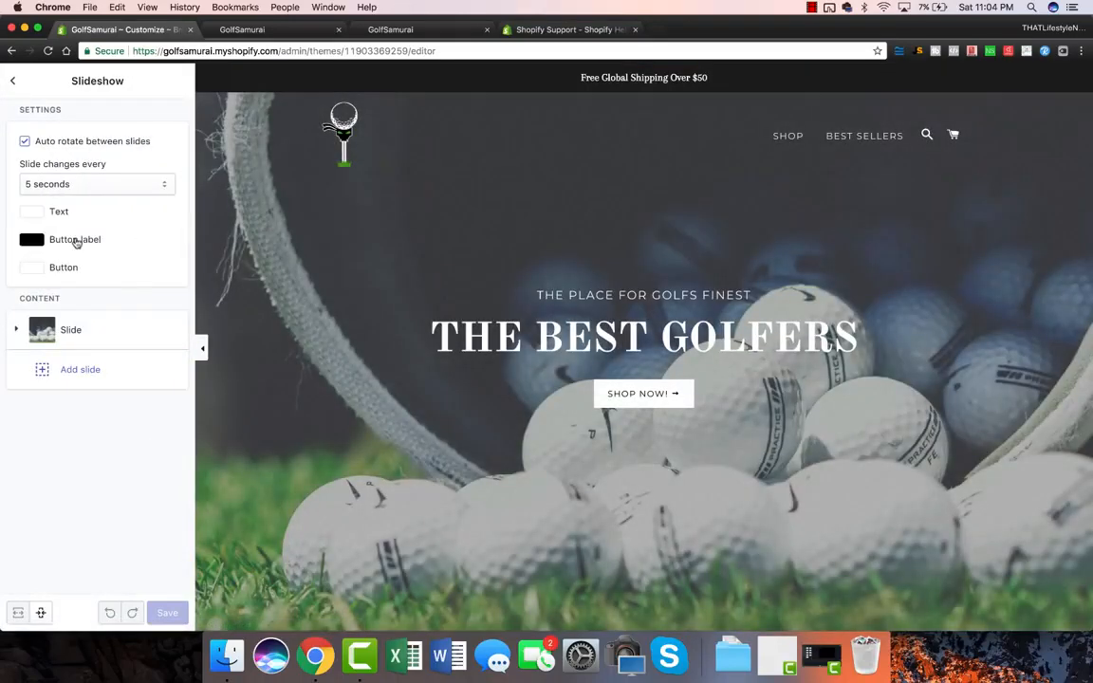
left_click(83, 334)
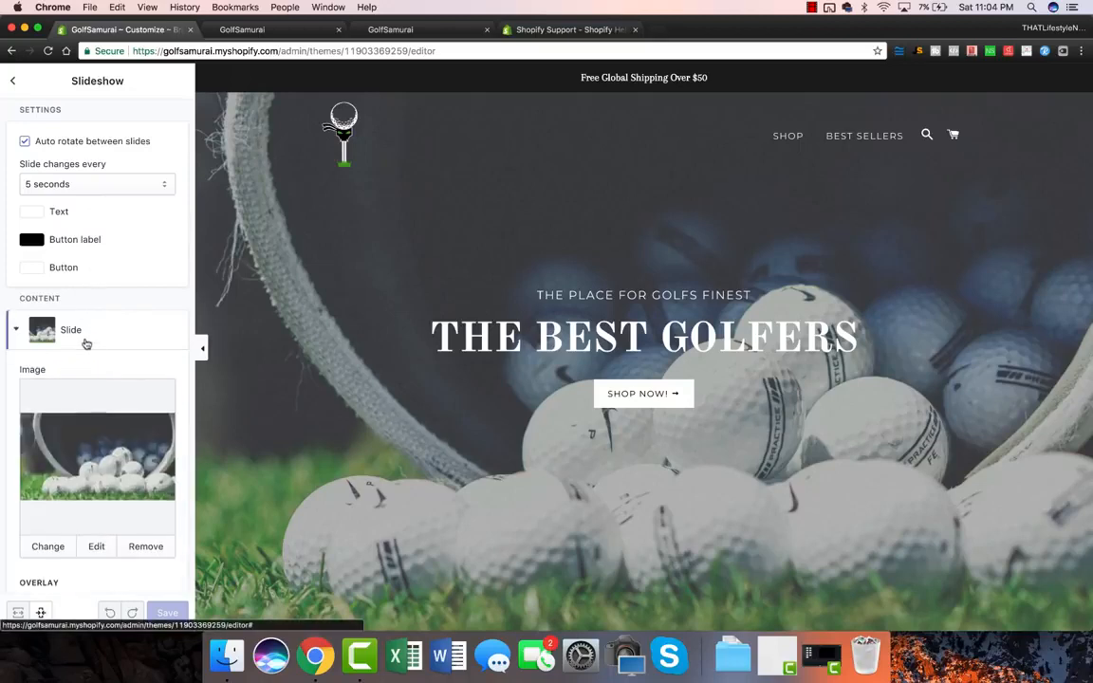
scroll(100, 398, "down", 4)
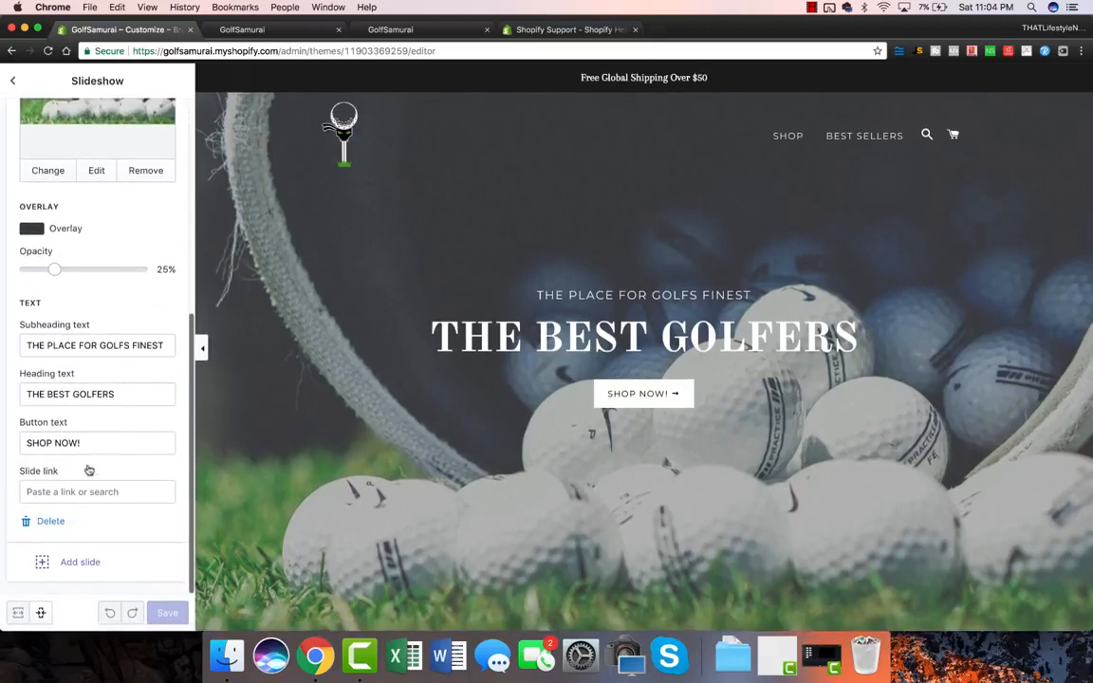
left_click(71, 493)
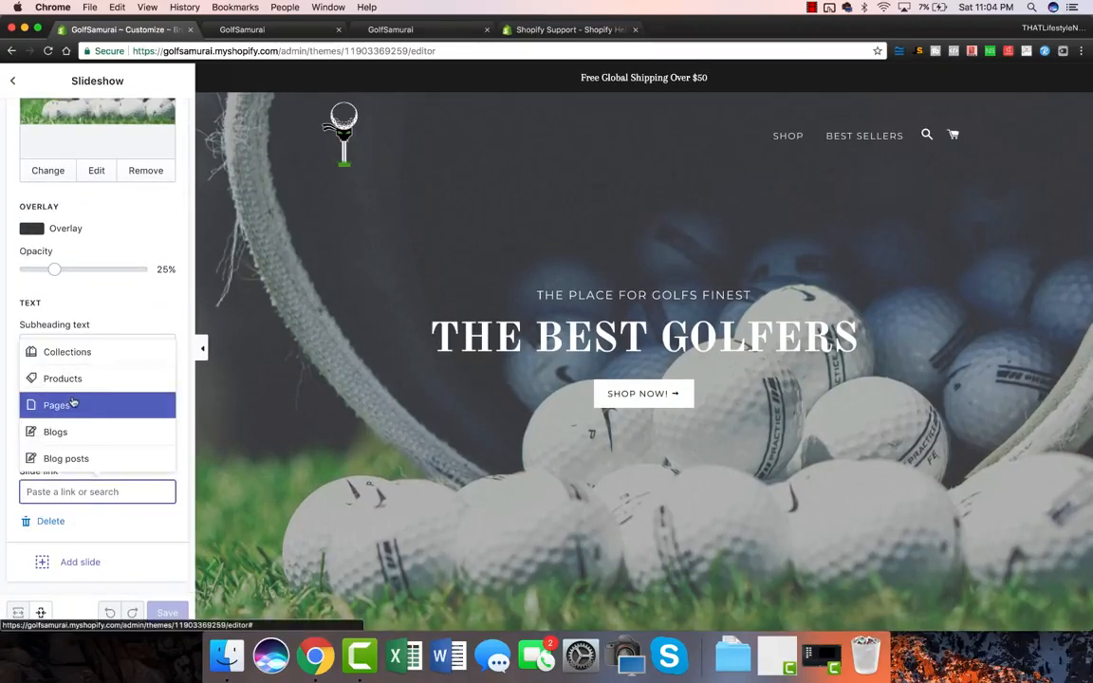
left_click(84, 372)
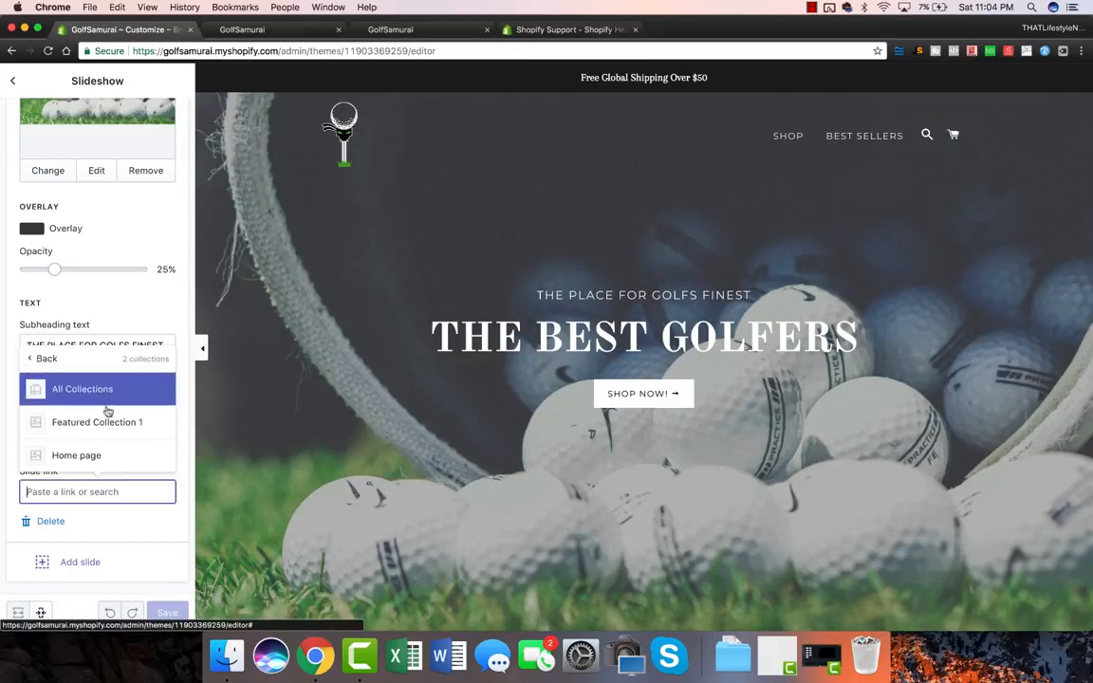
left_click(100, 422)
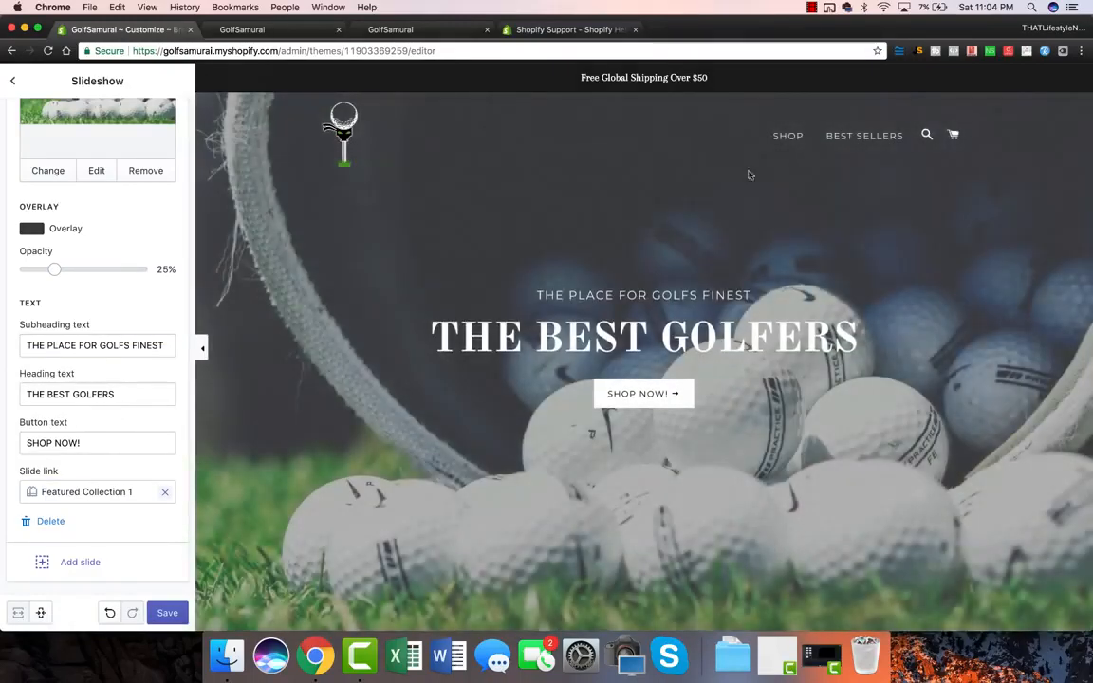
left_click(165, 612)
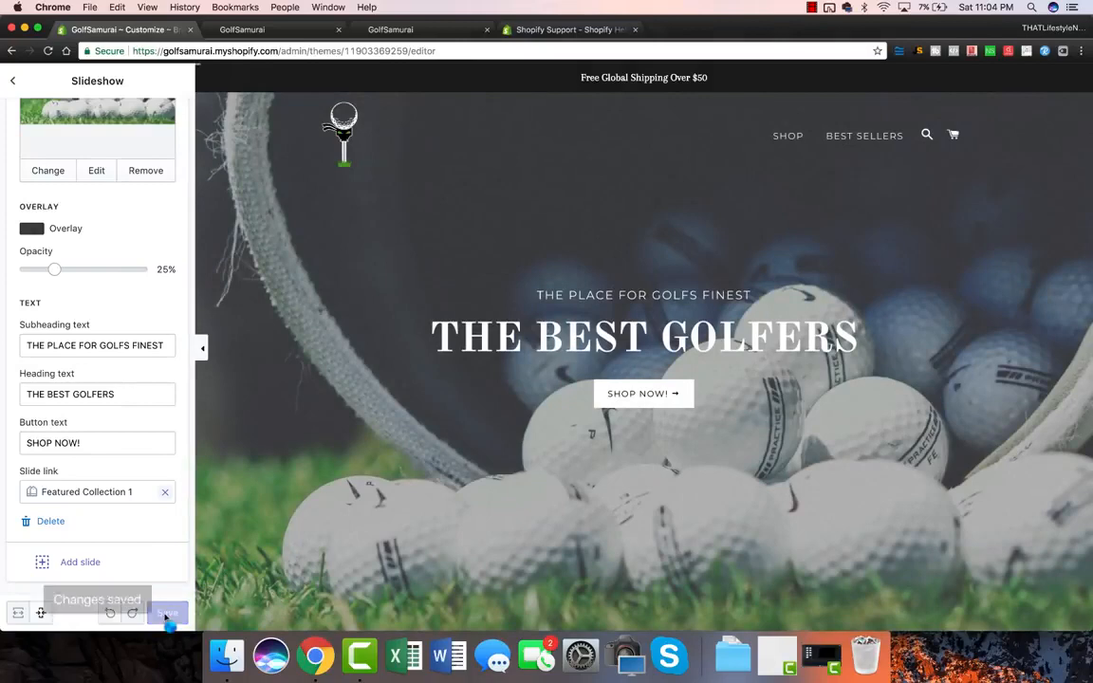
scroll(93, 478, "up", 8)
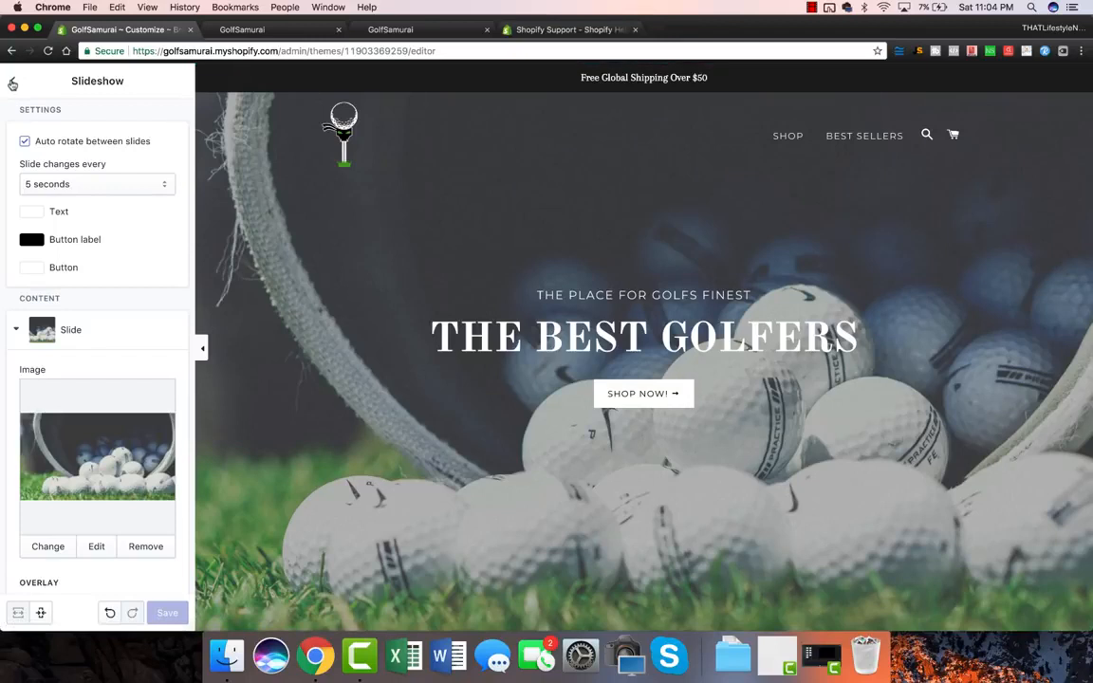
left_click(13, 84)
left_click(14, 81)
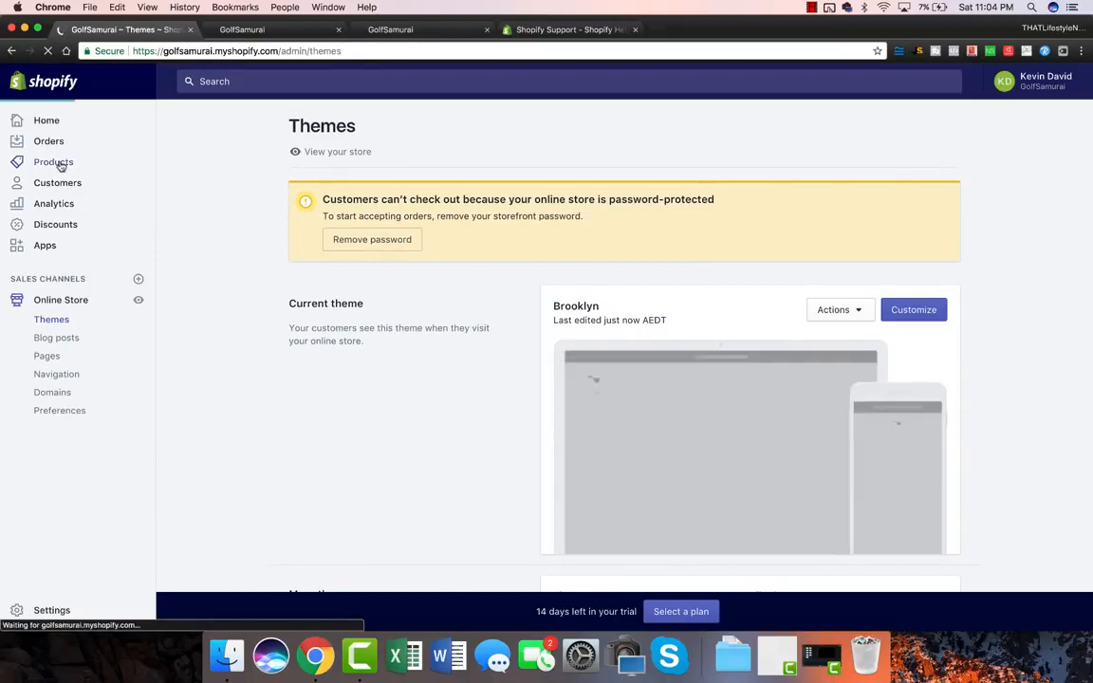
Step: Go to Products > Collections to list Featured Collection 1 and Home page
left_click(53, 163)
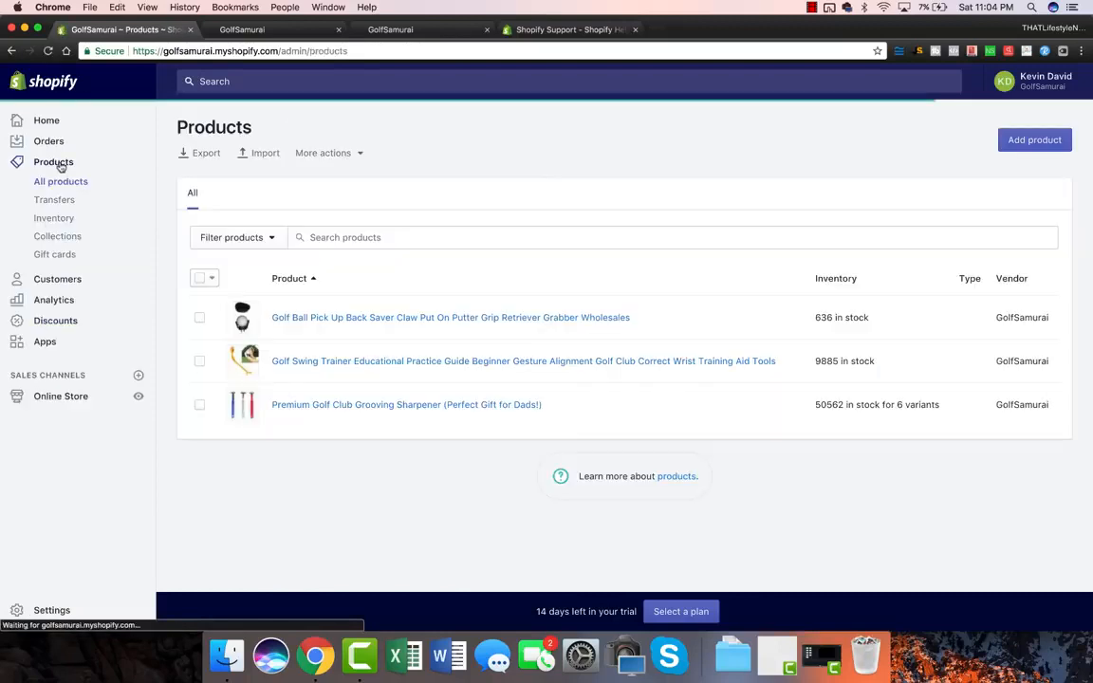
left_click(67, 237)
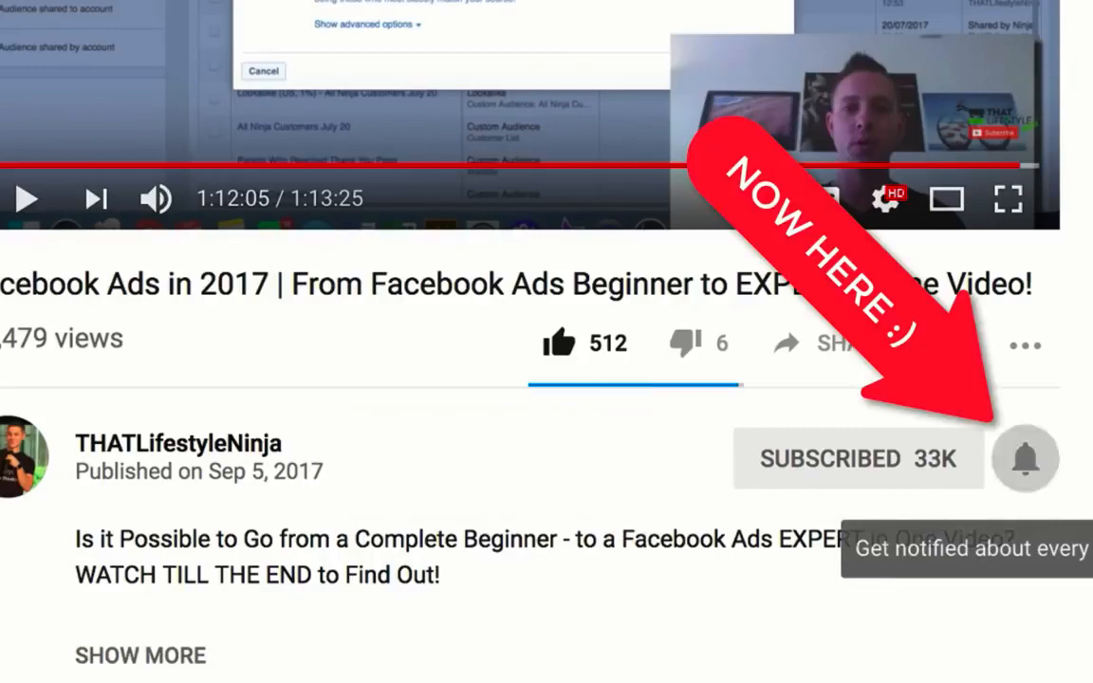
Step: Post the comment "i subscribed!" under the YouTube video
scroll(546, 341, "down", 6)
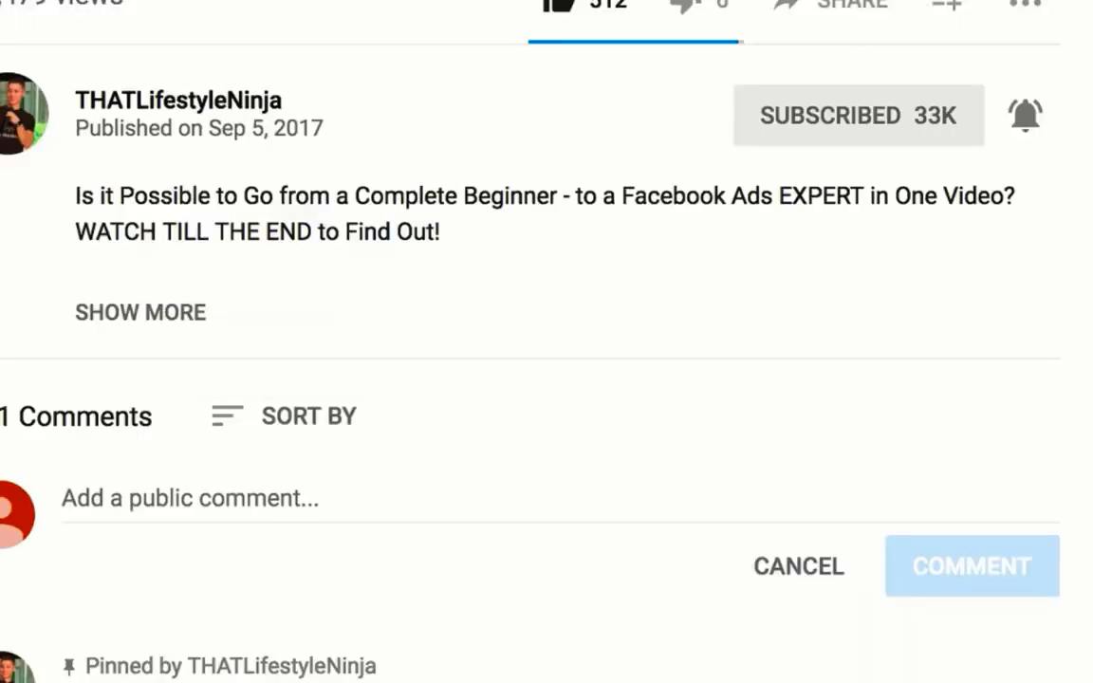
left_click(189, 259)
type("i")
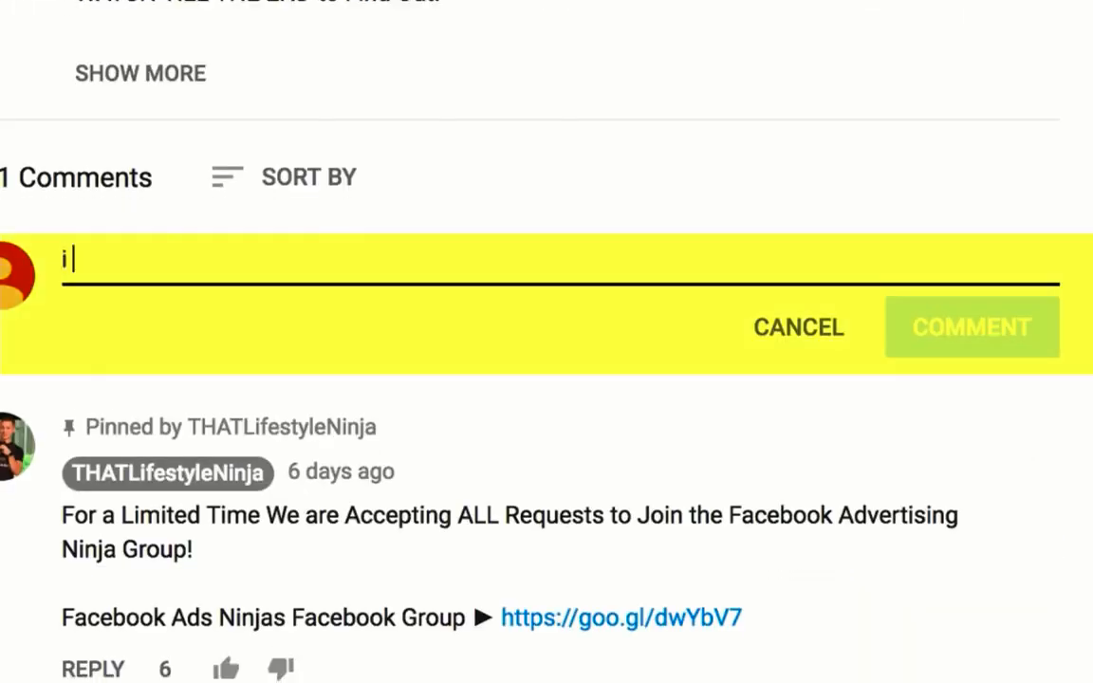
type(" subscribed!")
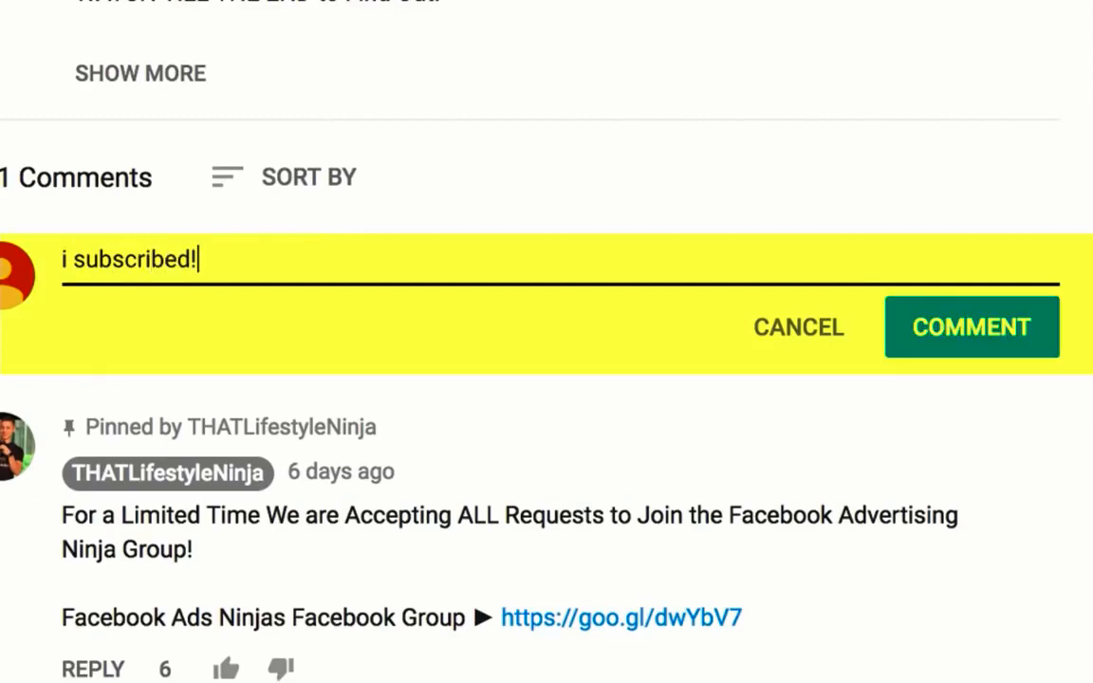
key("ctrl+Return")
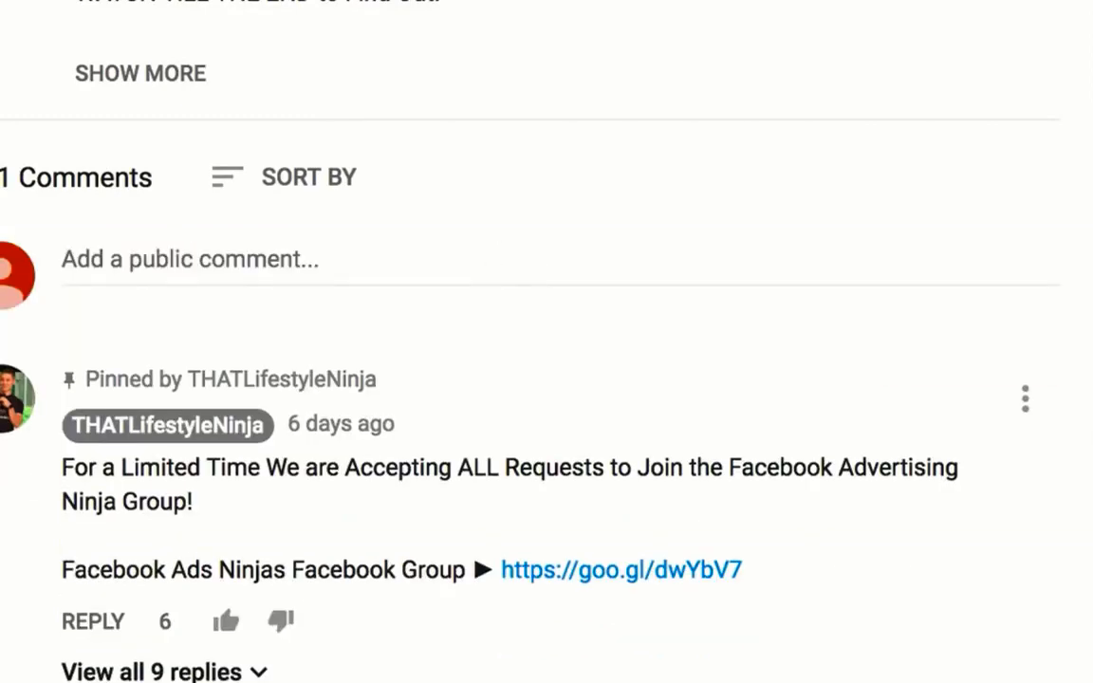
scroll(546, 341, "down", 5)
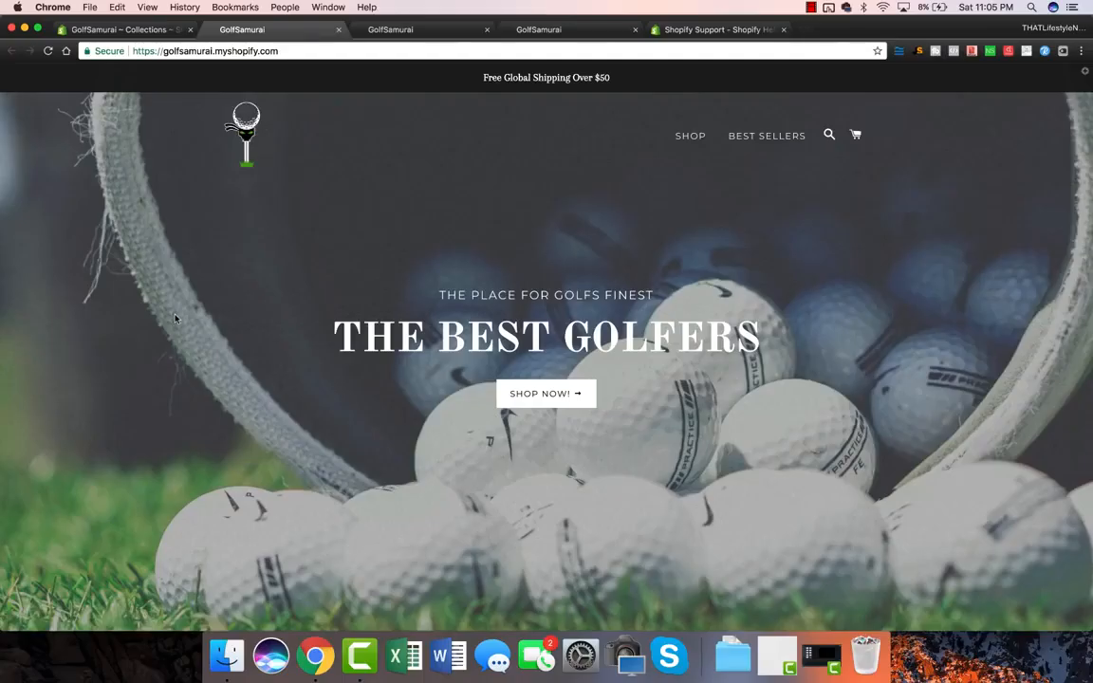